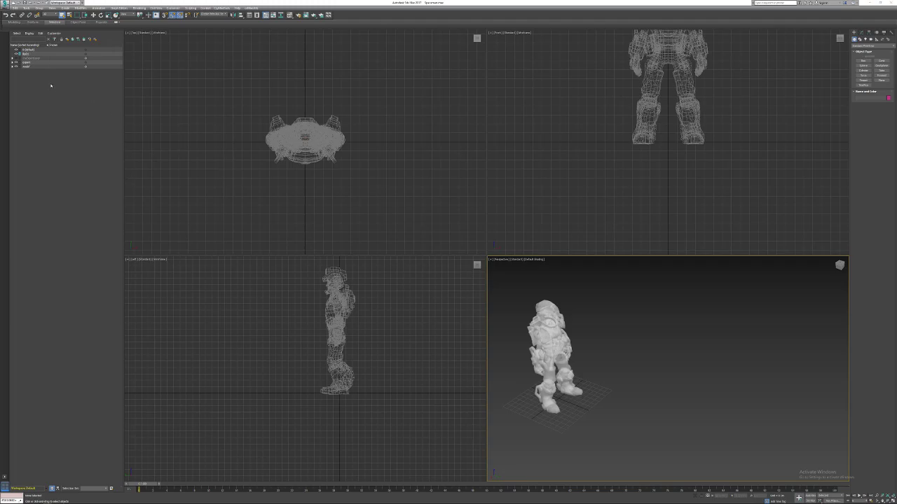
Unfreeze all the character mesh parts in the model layer, then collapse that layer's contents.
click(13, 67)
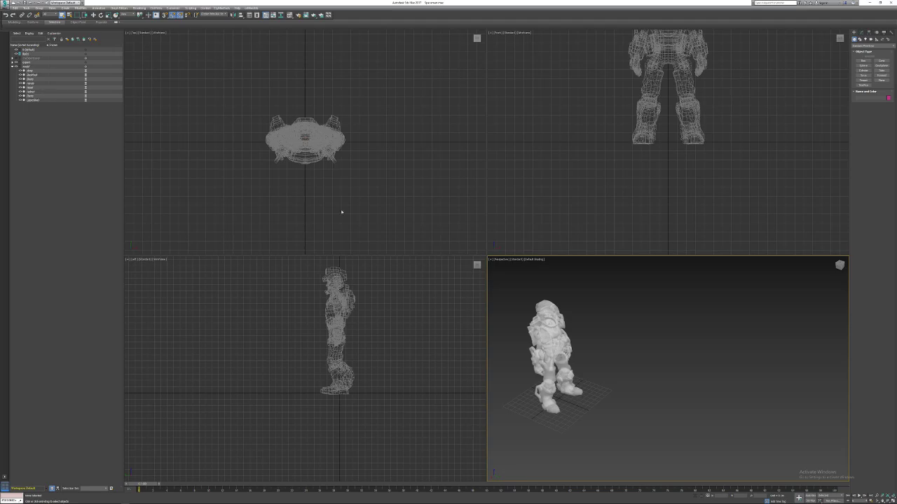
click(85, 67)
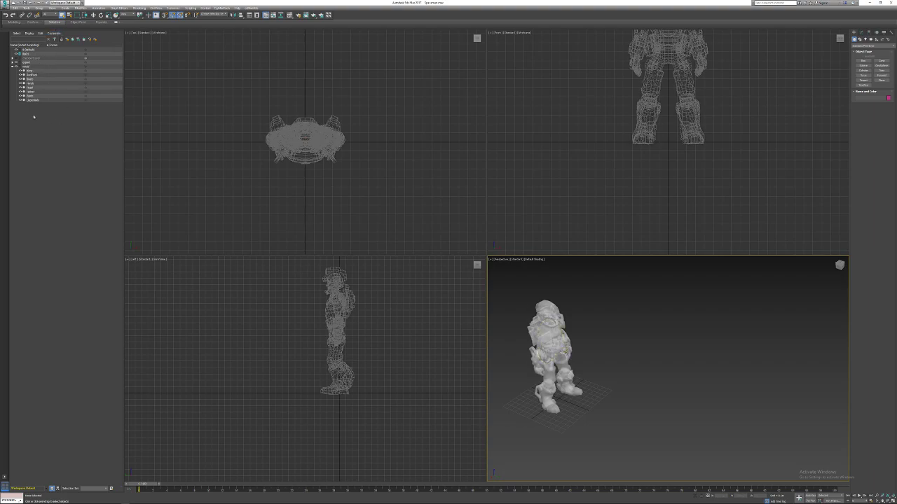
click(11, 66)
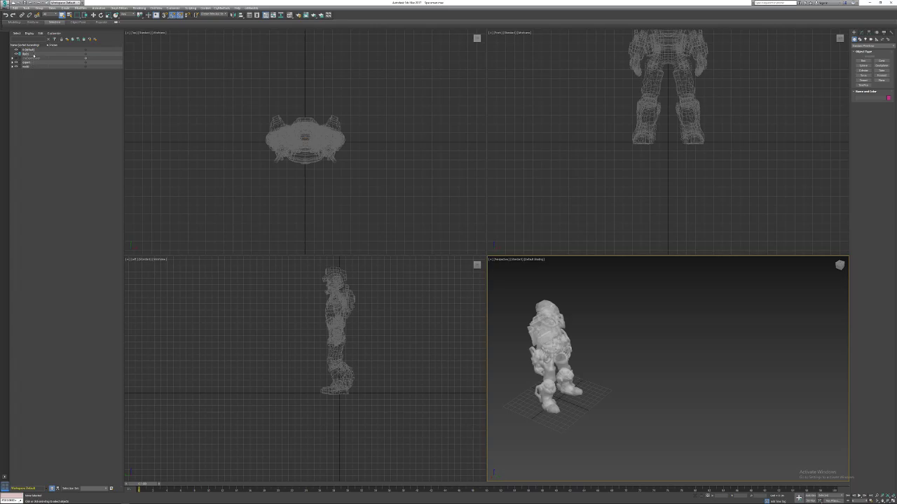
Select the single object in the layer just above the model layer and examine where it sits at the character's pelvis.
click(12, 62)
click(42, 66)
key(z)
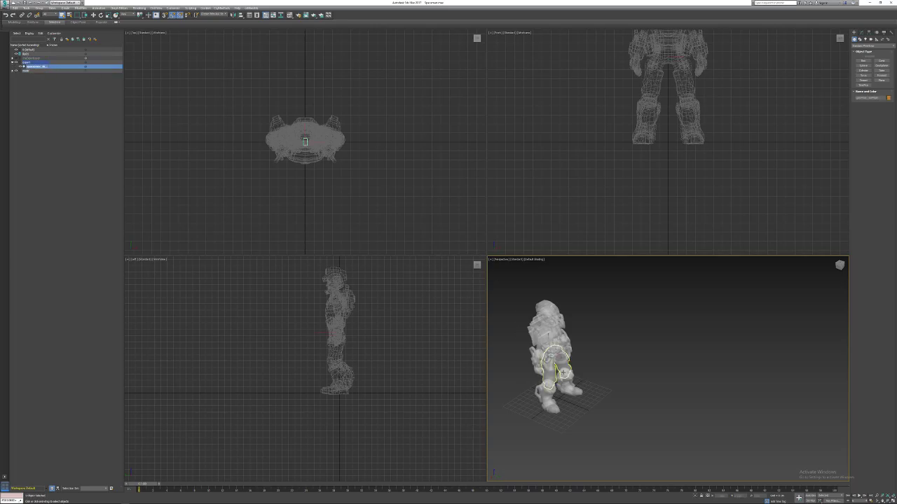
scroll(559, 337, up, 3)
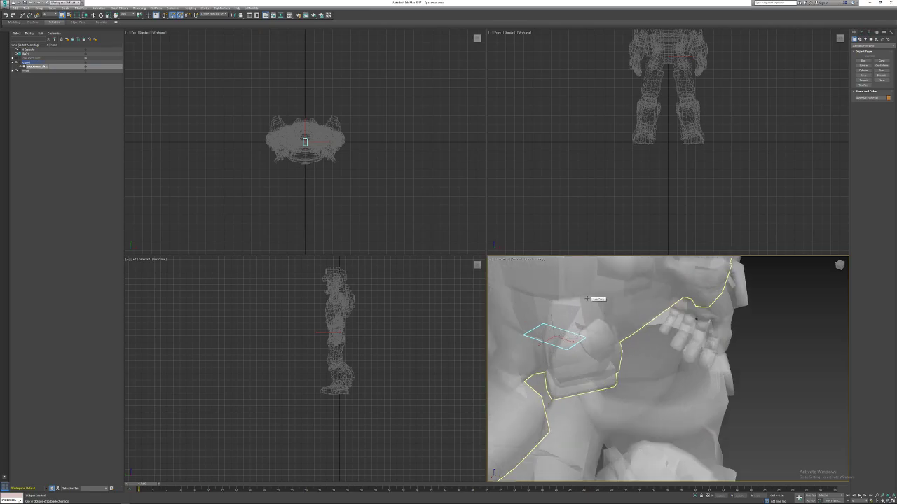
scroll(587, 299, down, 10)
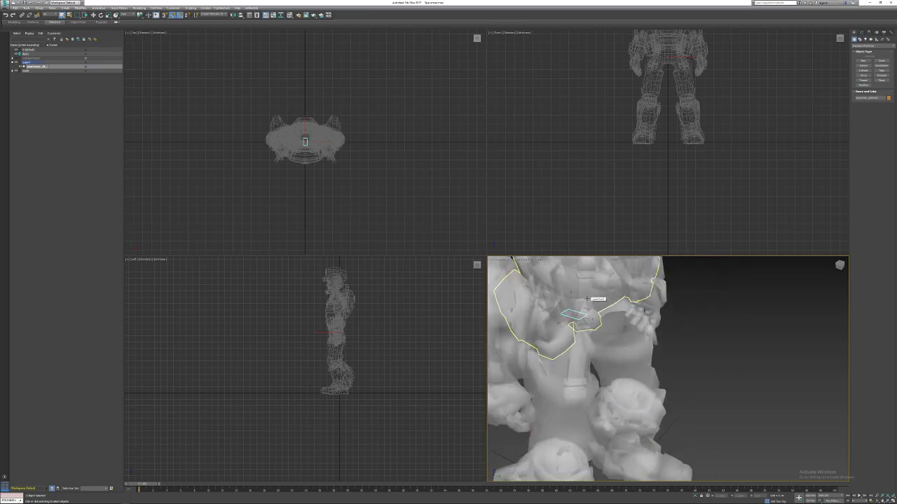
scroll(587, 299, down, 3)
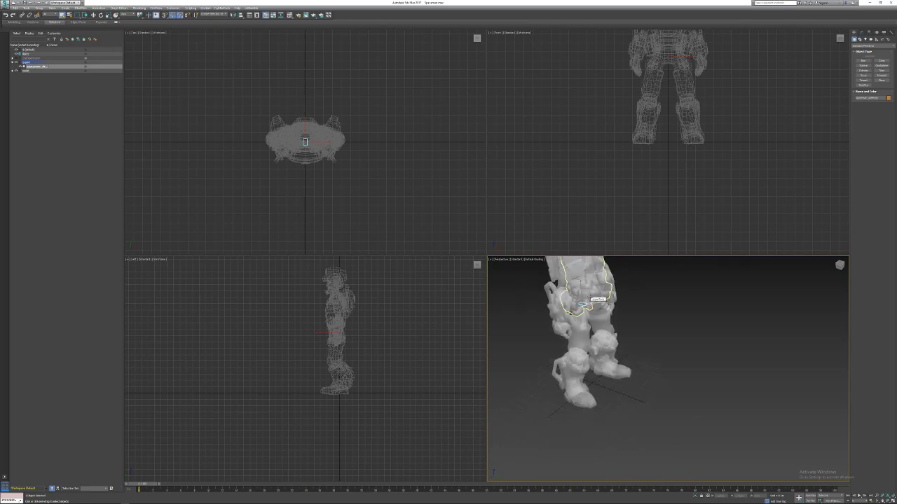
scroll(581, 303, down, 6)
middle_drag(565, 335, 561, 340)
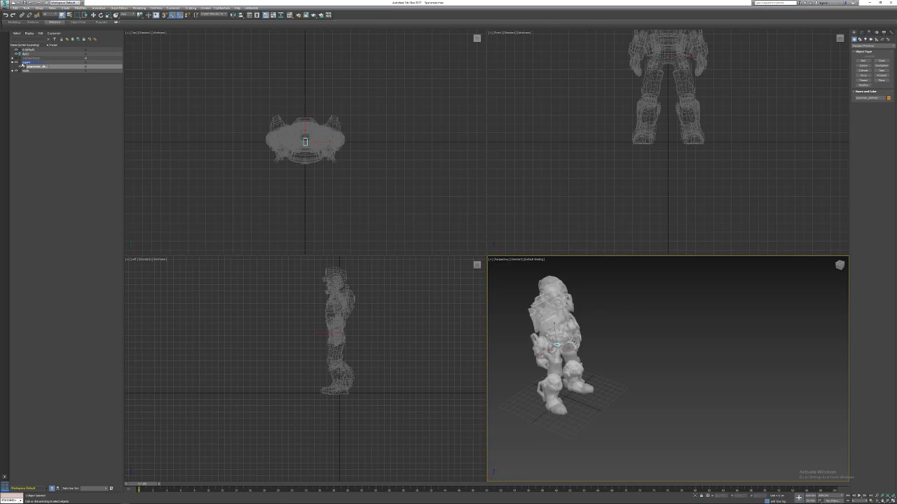
click(14, 62)
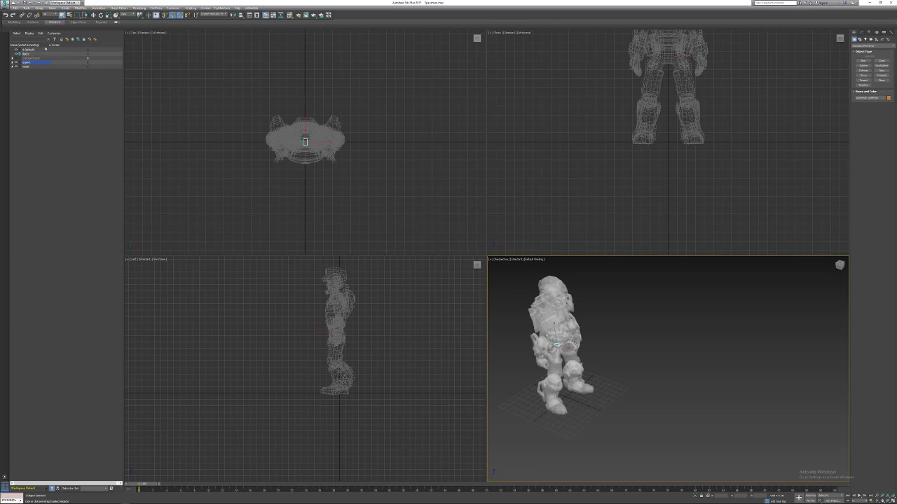
Create a CATParent at the grid origin between the character's feet, using the CAT Objects helpers with no preset rig.
click(26, 54)
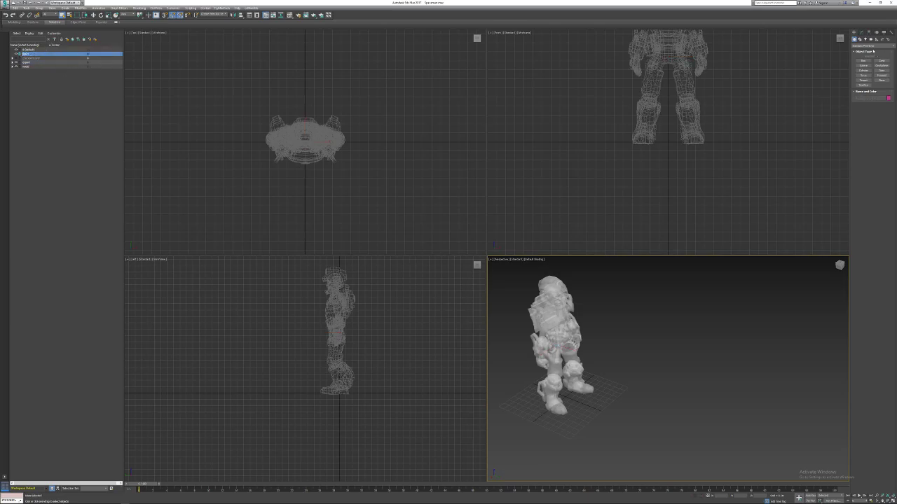
click(876, 40)
click(869, 46)
click(865, 80)
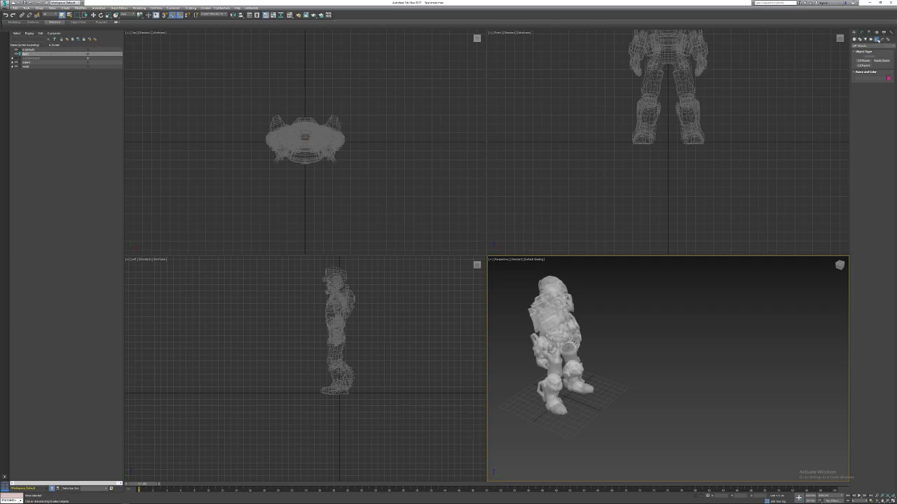
click(866, 47)
click(865, 79)
click(862, 65)
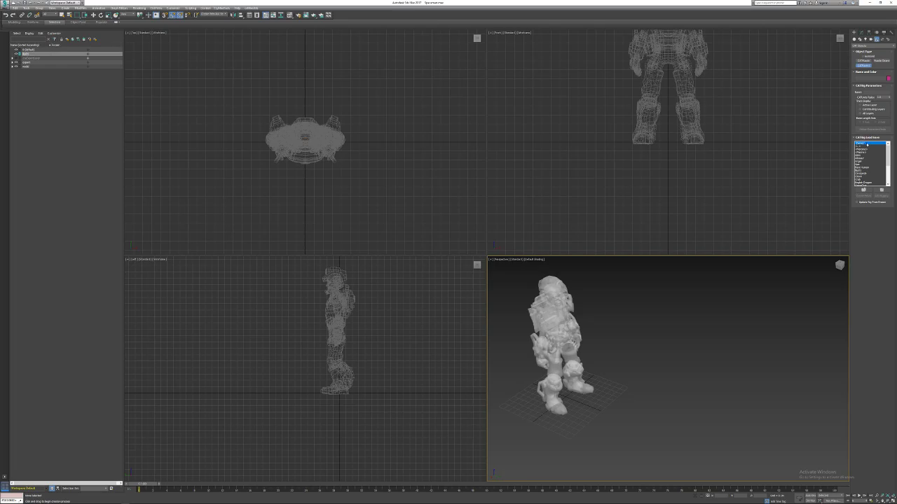
scroll(869, 147, down, 4)
scroll(874, 179, up, 5)
mouse_move(605, 376)
alt+middle_down()
mouse_move(561, 371)
mouse_move(588, 378)
alt+middle_up()
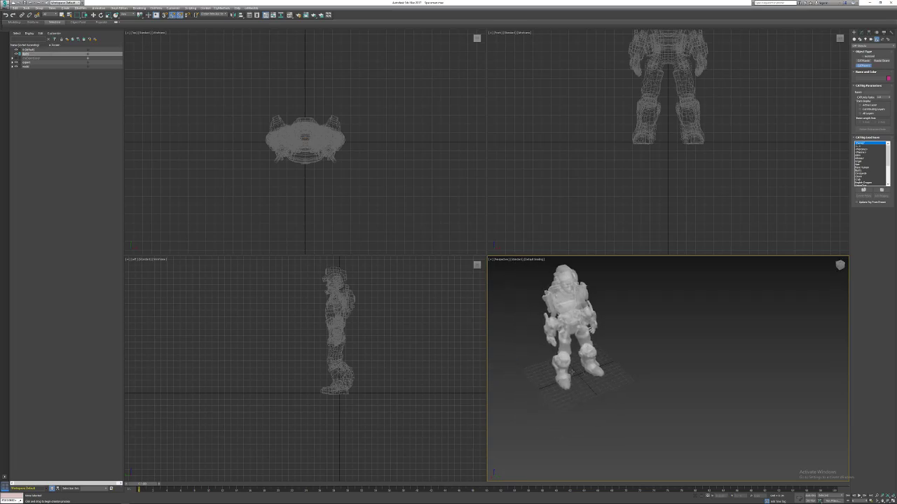
scroll(588, 378, up, 4)
scroll(585, 379, up, 4)
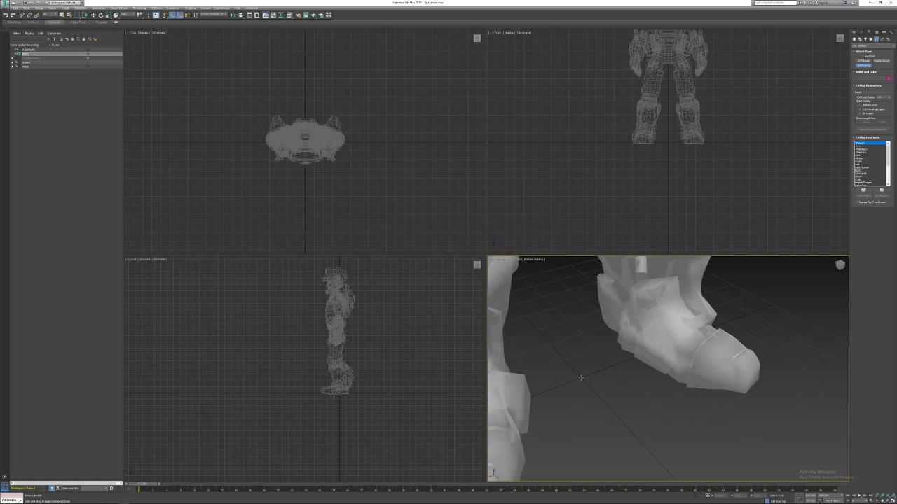
drag(580, 378, 623, 195)
scroll(594, 321, down, 5)
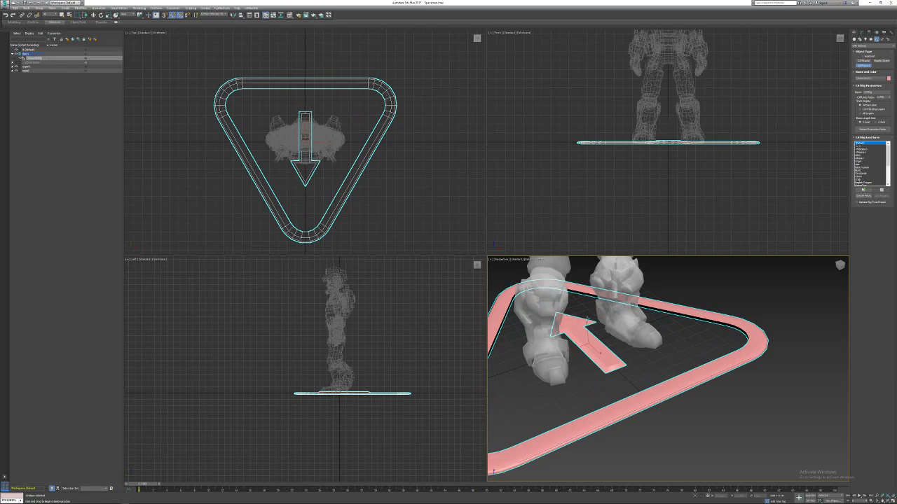
right_click(590, 325)
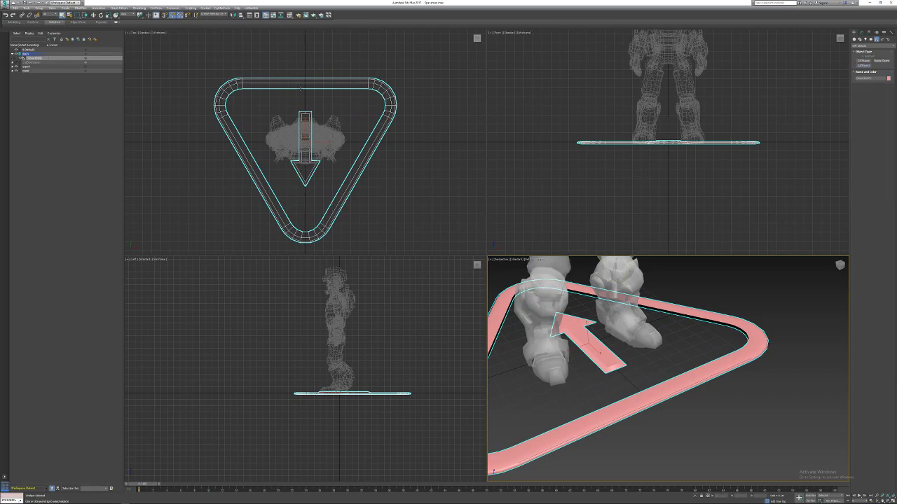
Set the reference coordinate system to View and activate the Move tool with the CATParent still selected.
click(127, 15)
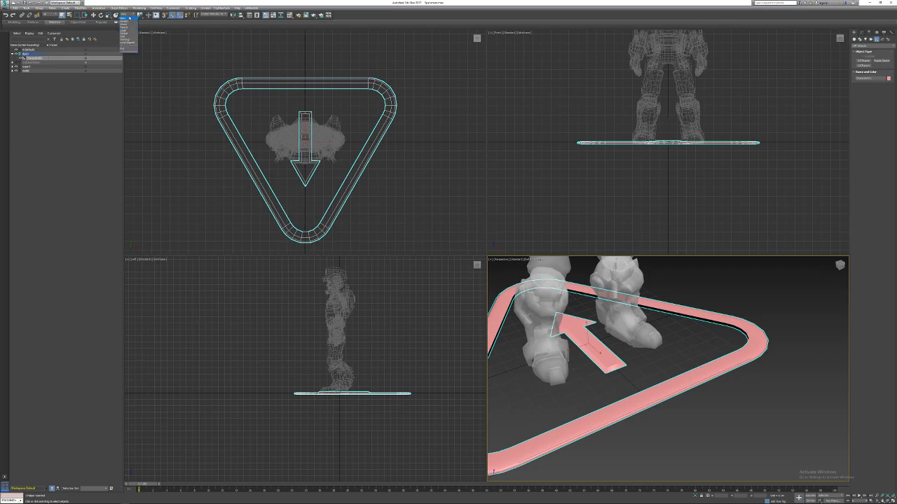
click(129, 19)
click(613, 328)
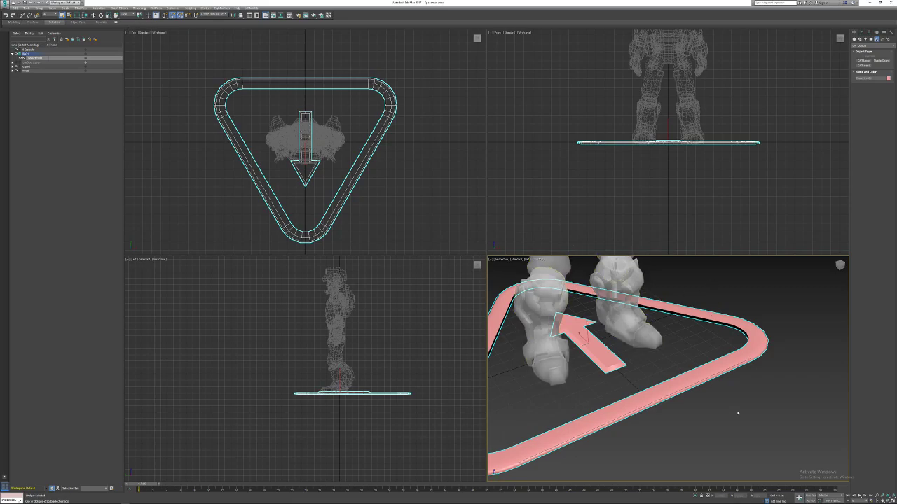
key(w)
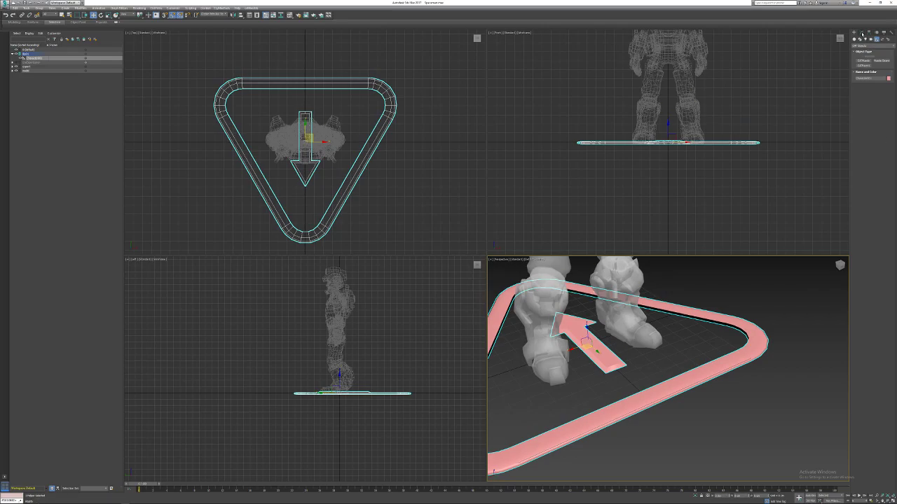
Add an XForm modifier to the CATParent.
click(861, 32)
click(872, 51)
scroll(876, 136, down, 3)
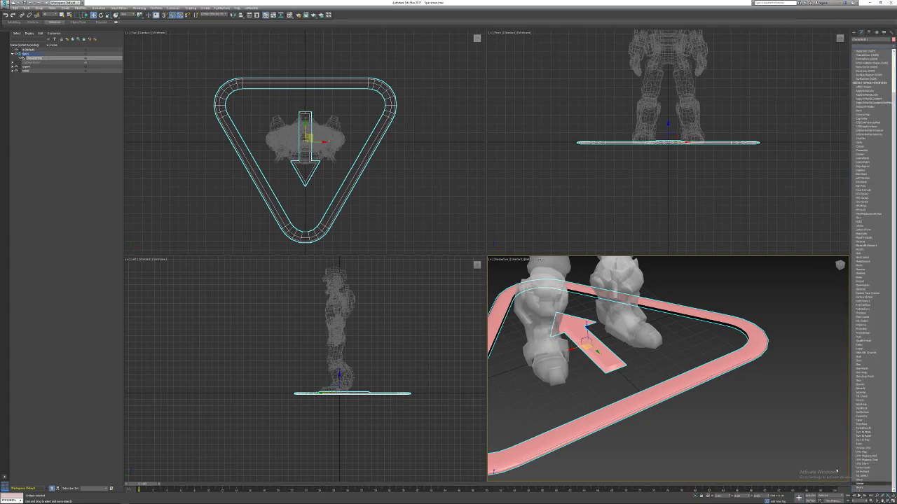
click(860, 488)
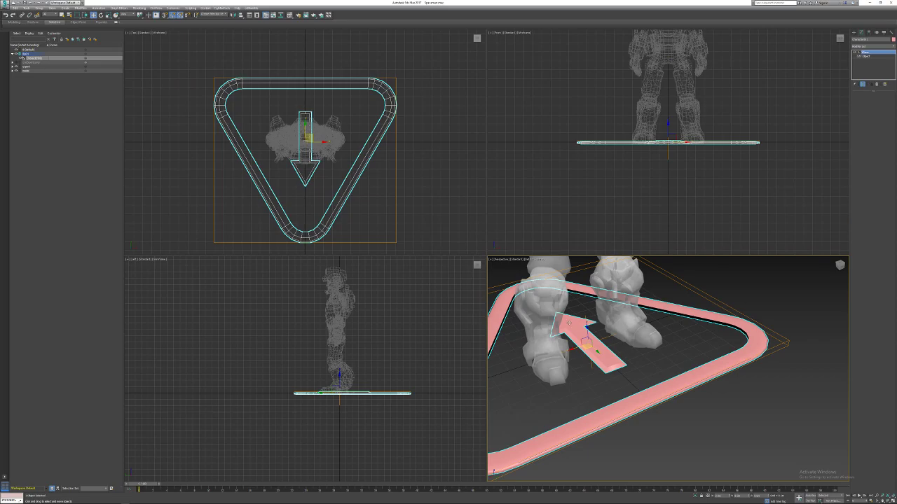
Rotate the CATParent 180 degrees about its vertical axis so its arrow faces the character's front, and collapse all its modifiers.
key(e)
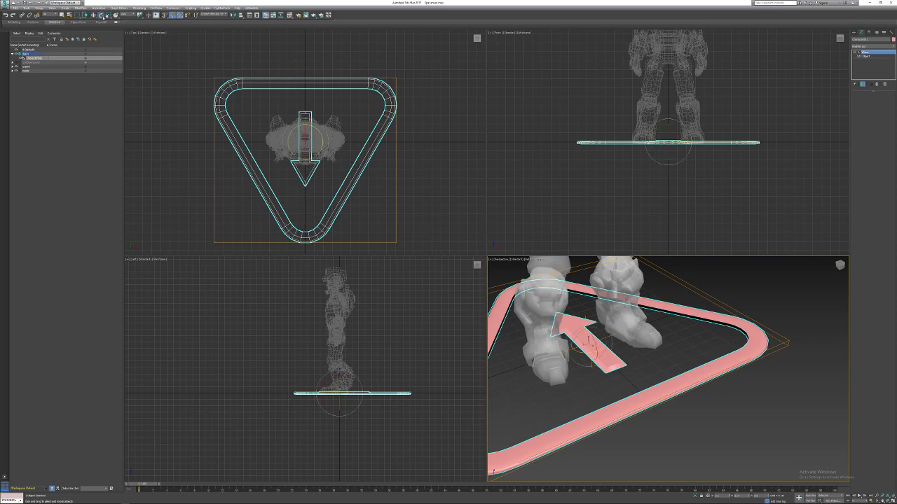
drag(592, 344, 546, 345)
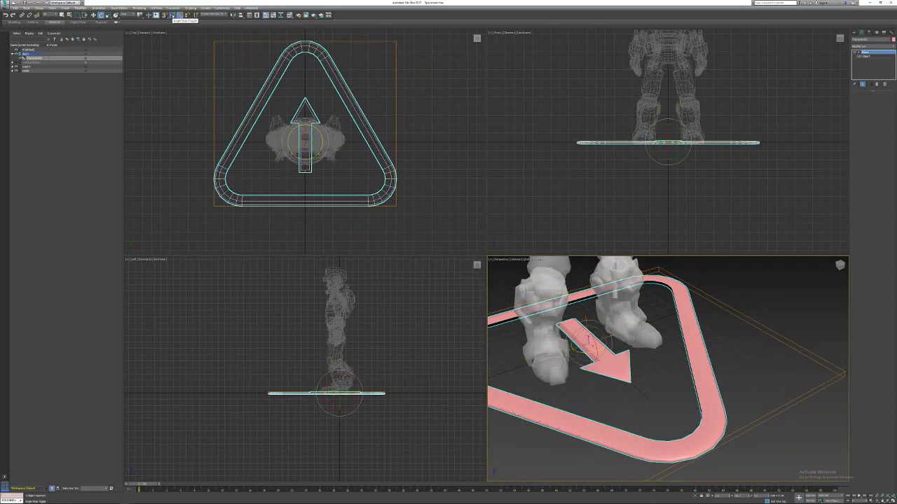
click(171, 15)
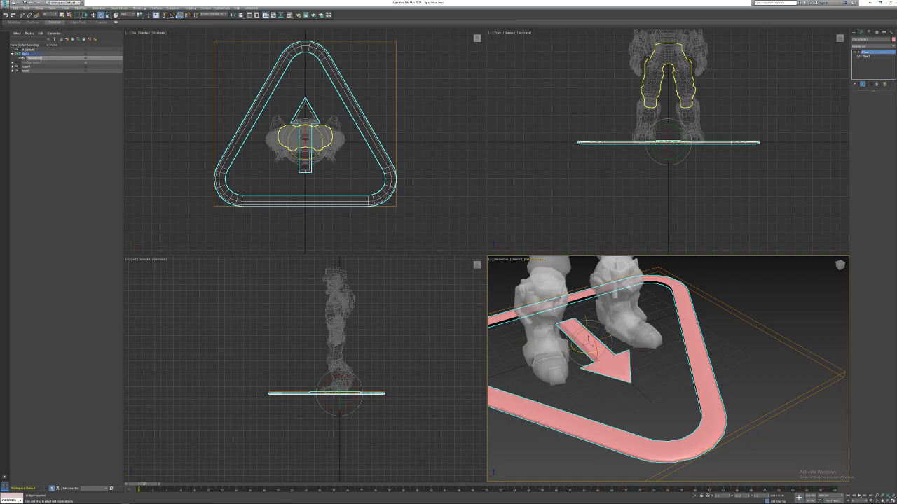
key(q)
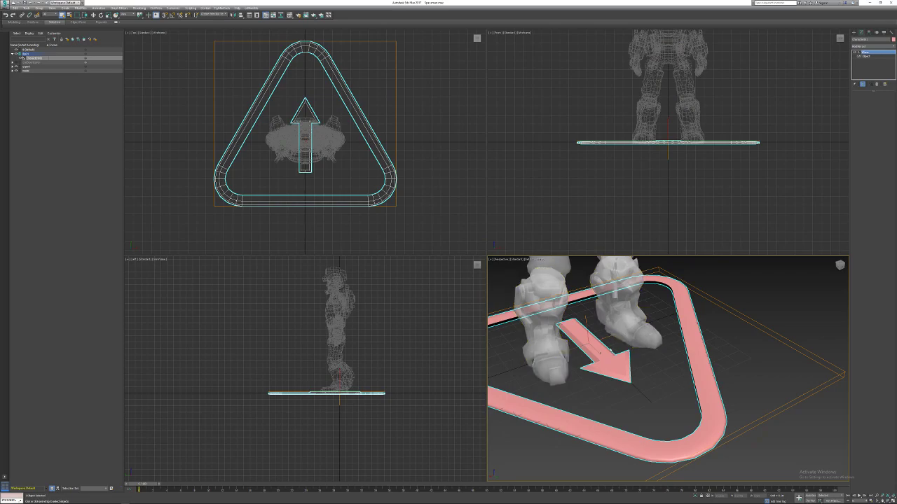
right_click(870, 54)
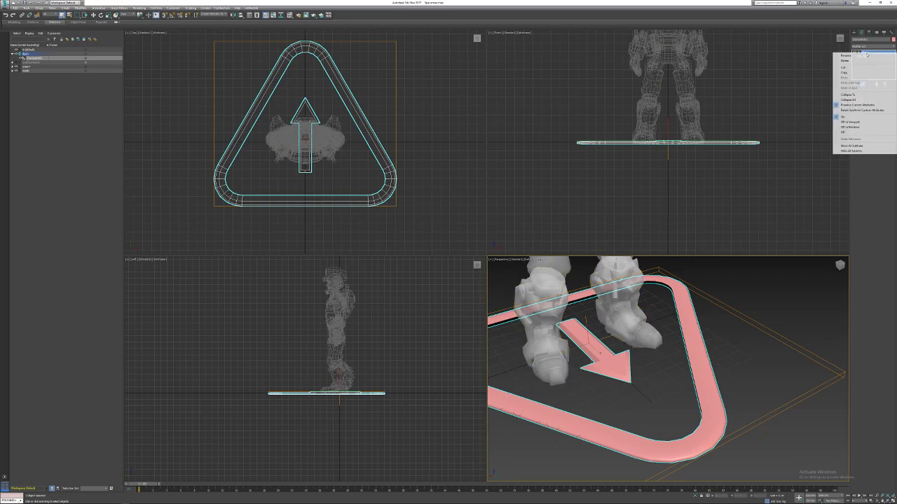
click(862, 99)
Create a pelvis hub from the CATParent and select it above the character.
alt+middle_drag(605, 332, 632, 385)
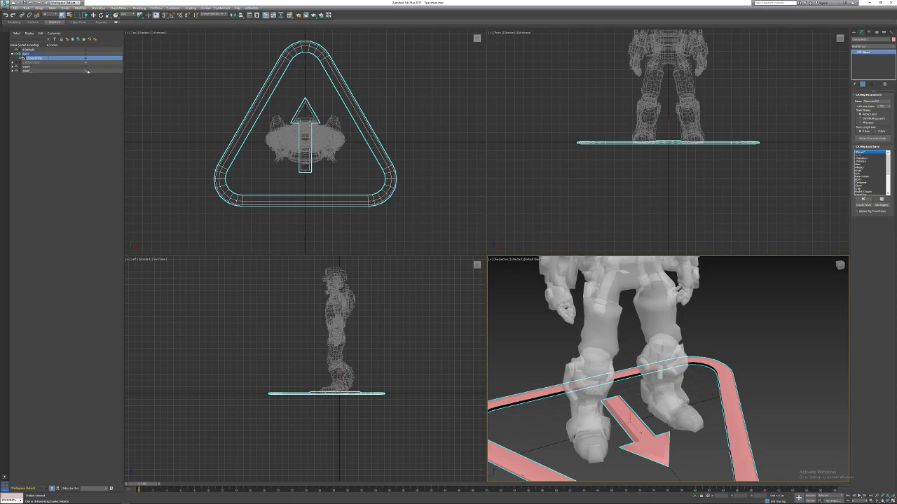
middle_drag(746, 342, 760, 291)
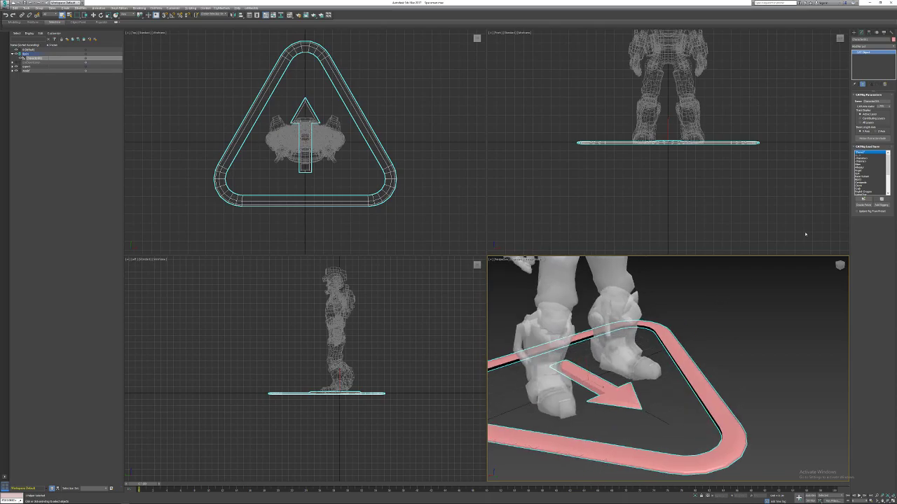
click(863, 205)
middle_drag(601, 332, 590, 458)
scroll(592, 325, down, 5)
click(587, 282)
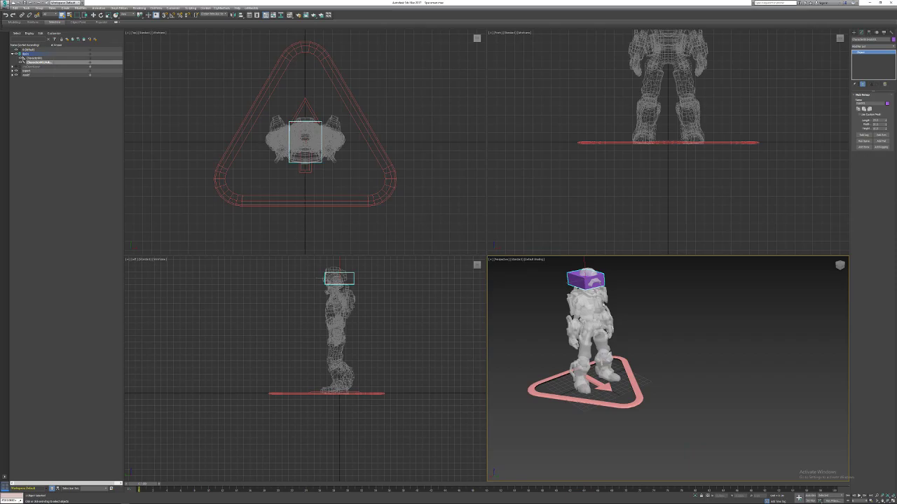
Move the pelvis hub straight down from the head to the character's hips.
key(w)
alt+middle_drag(597, 304, 619, 301)
drag(586, 266, 585, 320)
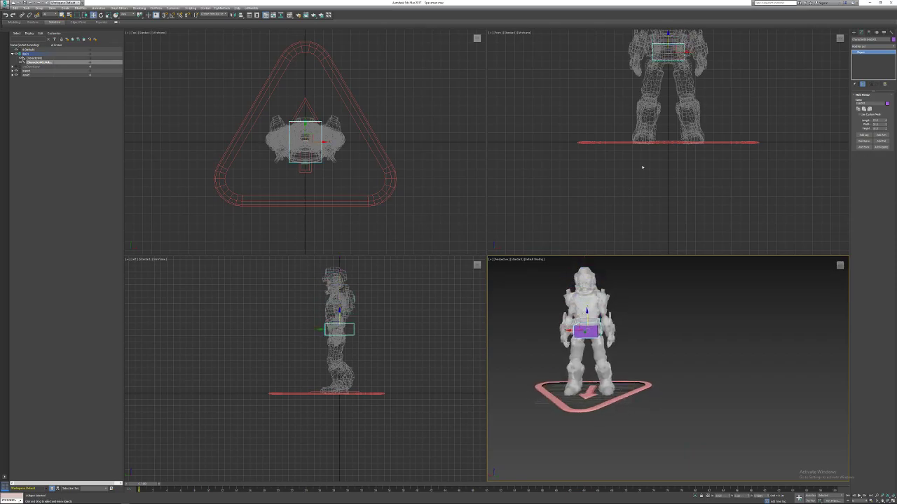
Fine-tune the pelvis hub's height in the Front view so it lines up with the character's pelvis geometry.
middle_drag(655, 124, 622, 210)
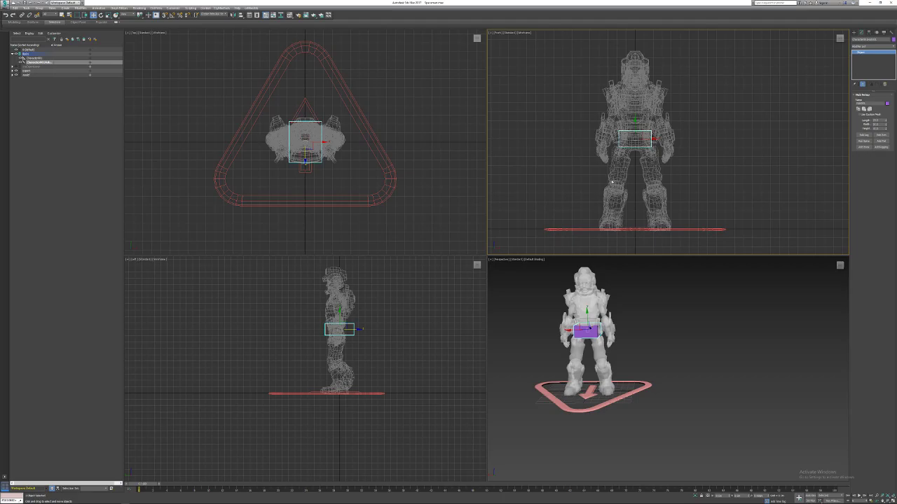
scroll(629, 142, up, 6)
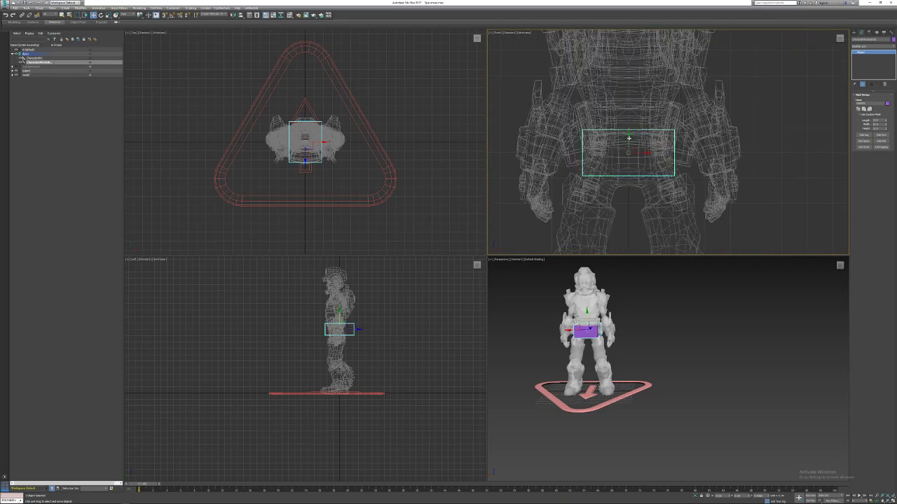
scroll(554, 147, up, 4)
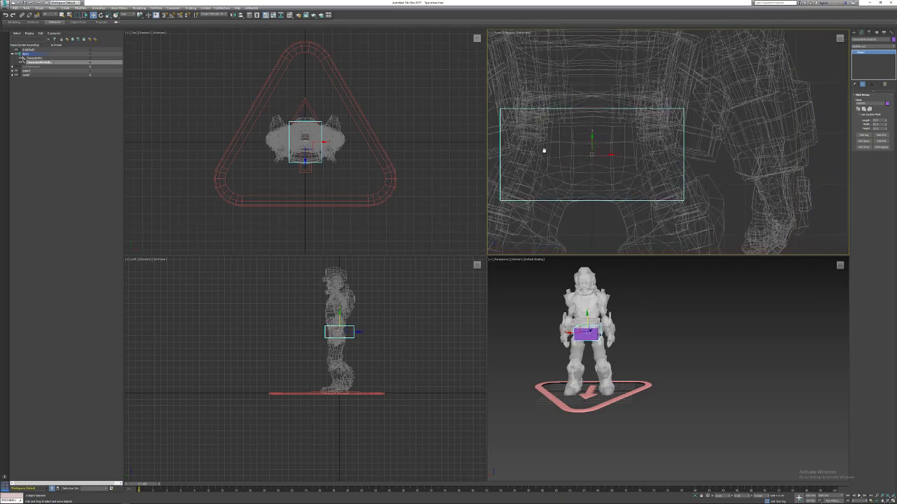
middle_drag(542, 150, 589, 137)
scroll(621, 144, down, 10)
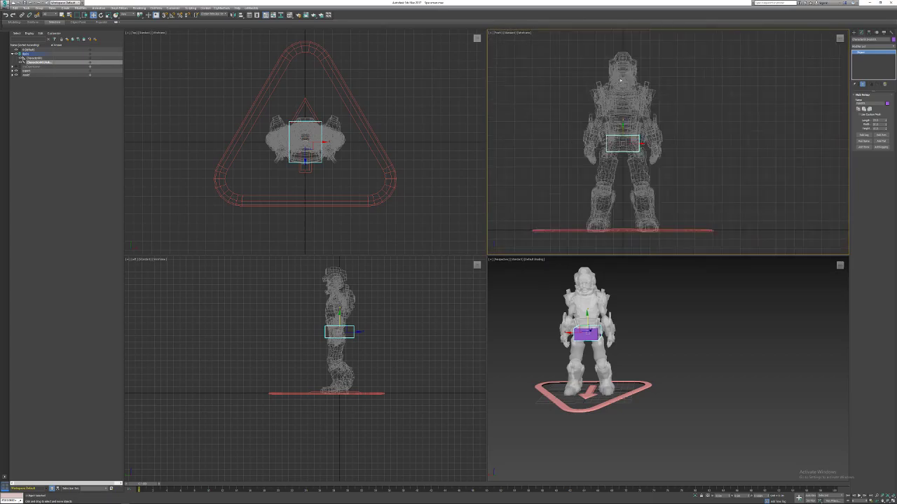
scroll(623, 143, up, 9)
drag(630, 148, 631, 146)
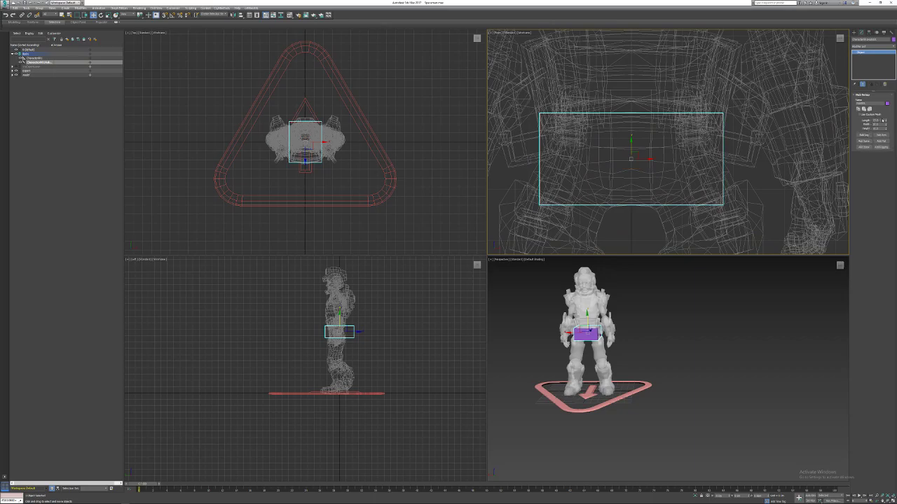
Shrink the pelvis hub's length and width, make it slightly taller, and nudge it up to fit the pelvis mesh.
drag(886, 124, 880, 140)
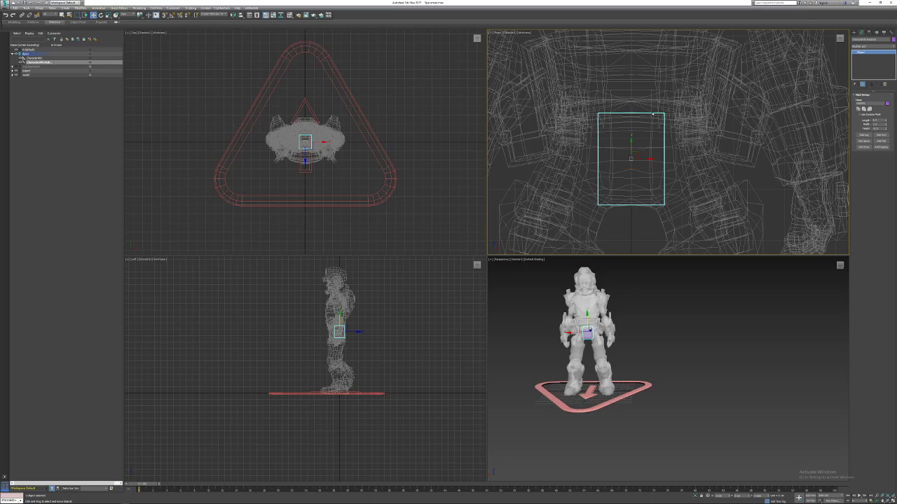
middle_drag(653, 113, 651, 150)
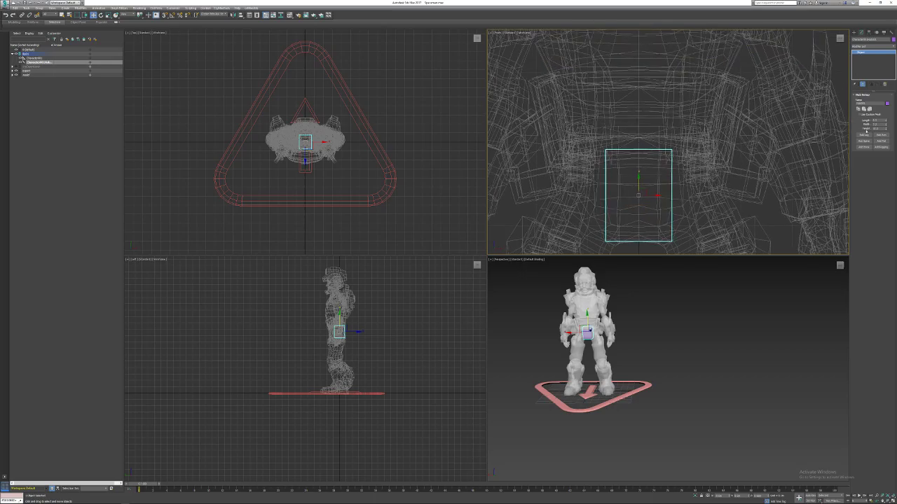
click(885, 127)
click(884, 127)
drag(637, 179, 637, 171)
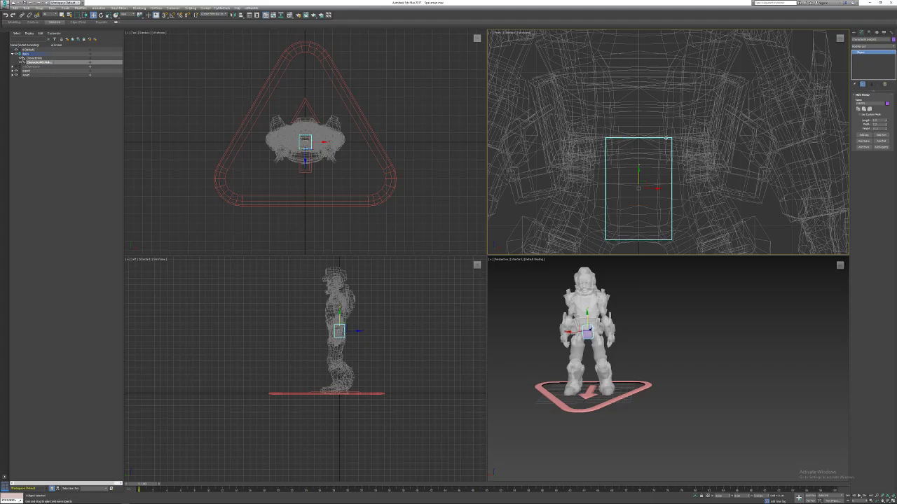
middle_drag(632, 235, 629, 189)
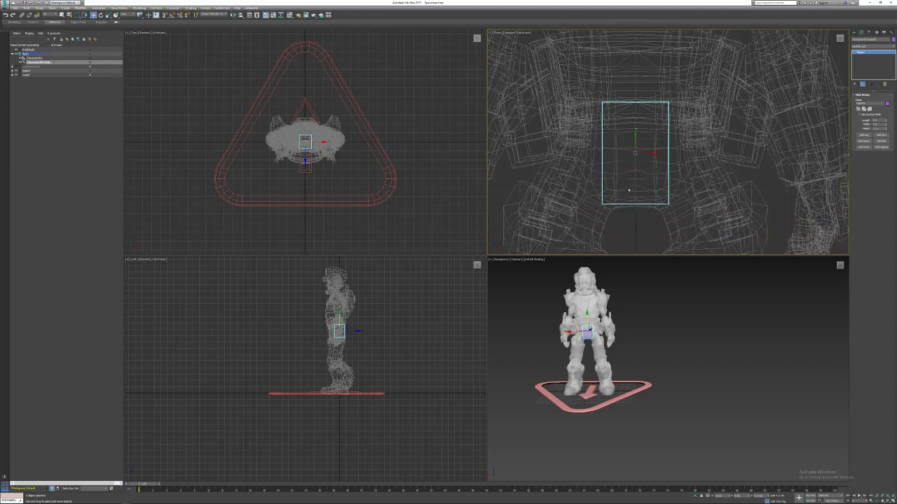
drag(885, 124, 886, 134)
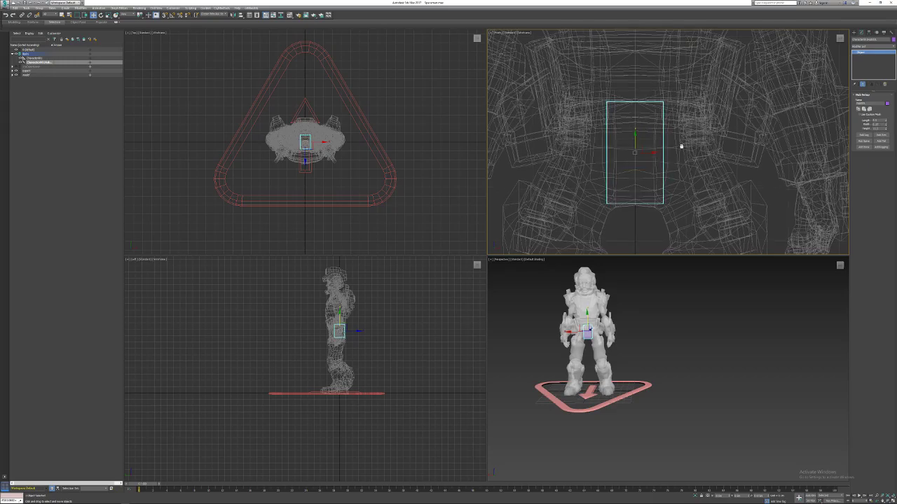
Move the pelvis hub forward in the Left view so it sits centred inside the character's hips.
middle_drag(682, 143, 673, 128)
scroll(574, 325, up, 4)
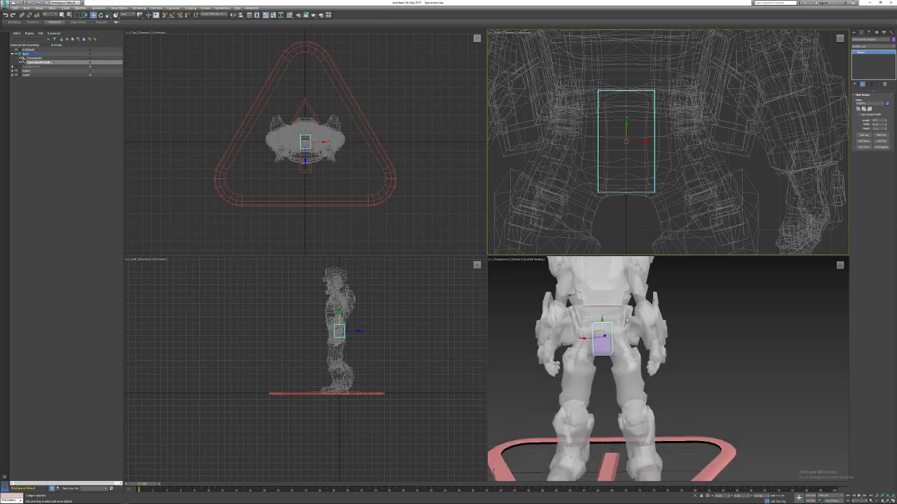
scroll(330, 333, up, 5)
scroll(369, 322, up, 4)
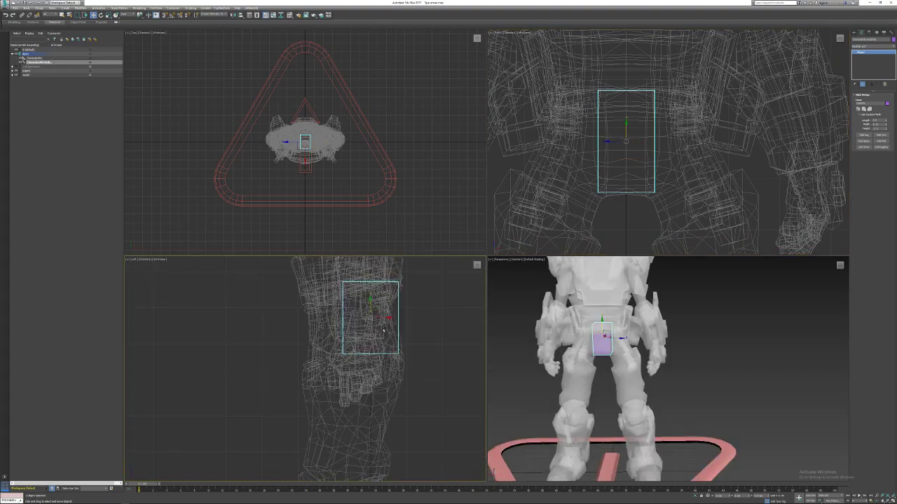
drag(384, 317, 361, 317)
middle_drag(390, 267, 371, 291)
Reduce the pelvis hub's height slightly with an exact value.
scroll(385, 341, down, 4)
scroll(384, 341, down, 2)
alt+middle_drag(643, 346, 574, 316)
scroll(600, 324, up, 5)
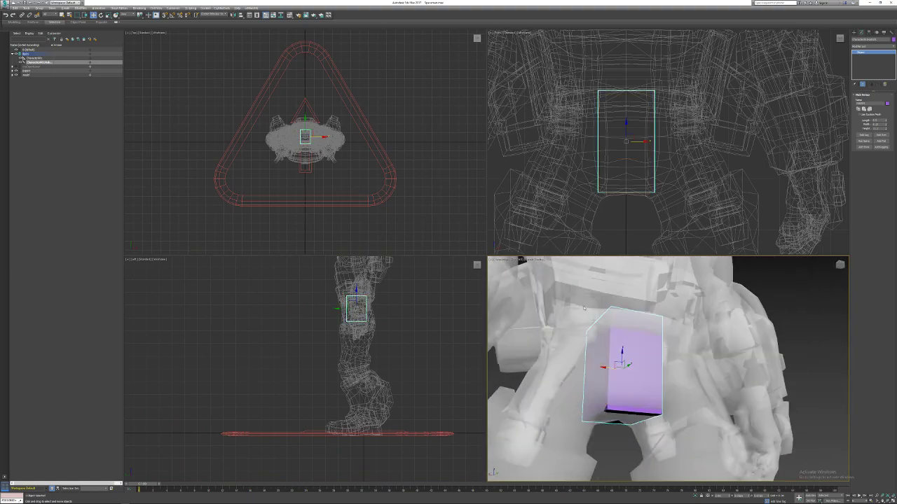
drag(887, 126, 887, 129)
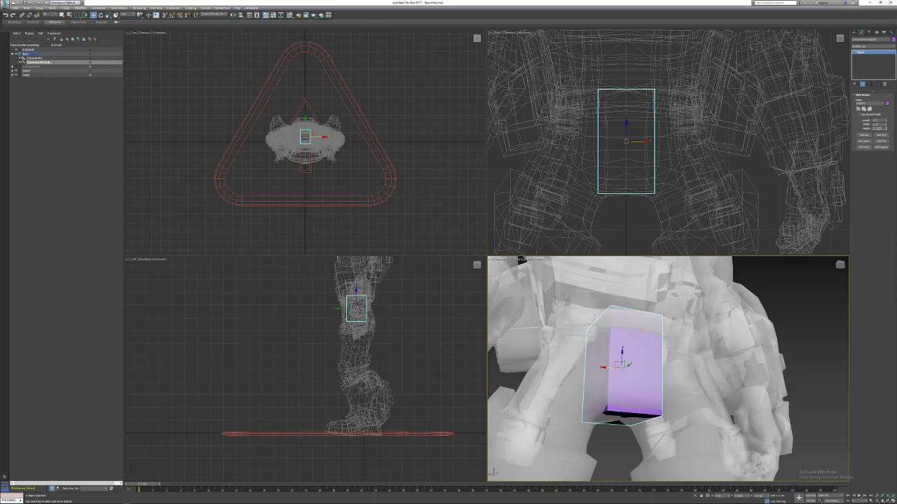
text(1)
key(Return)
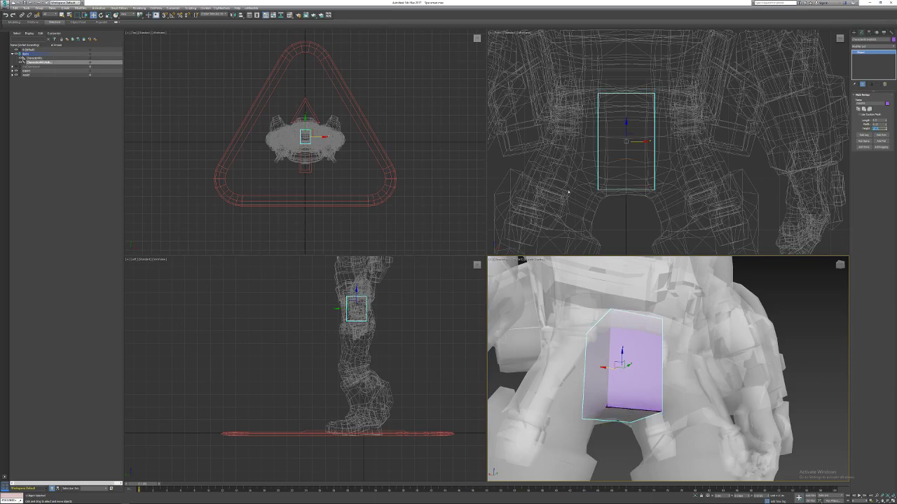
Add a leg to the pelvis hub.
scroll(643, 171, down, 3)
middle_drag(640, 147, 647, 158)
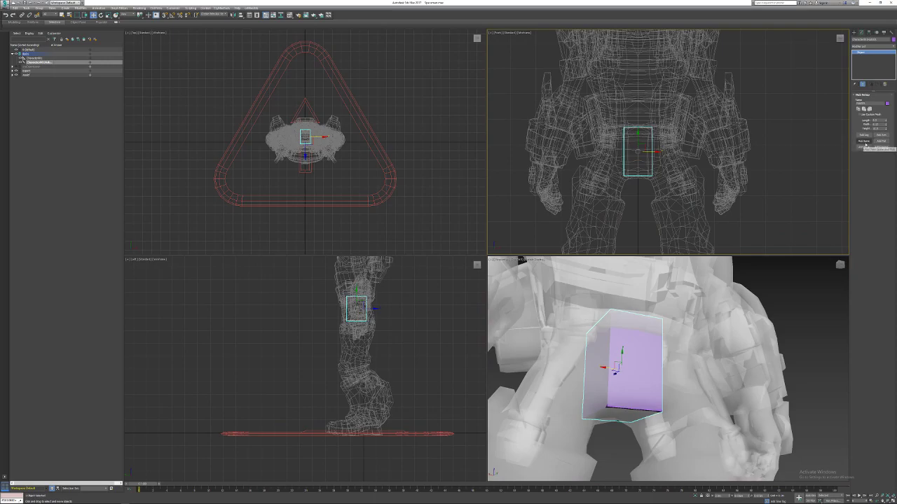
click(865, 134)
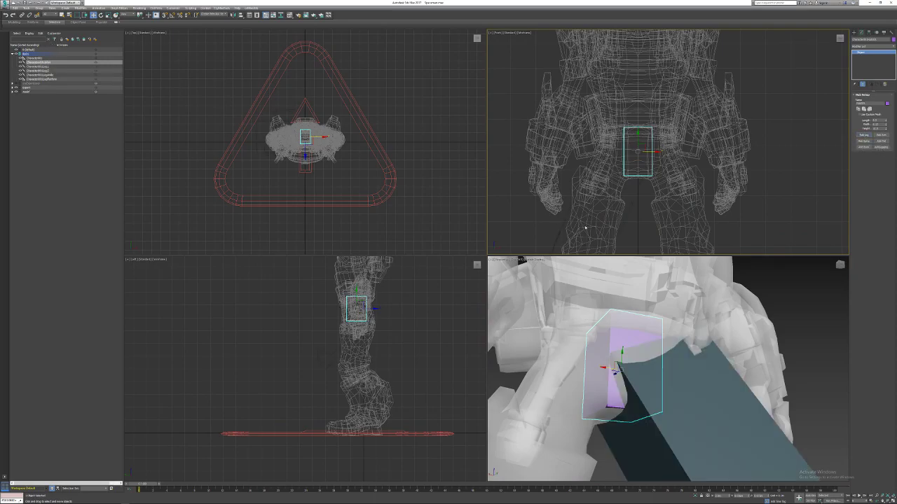
scroll(648, 315, down, 6)
mouse_move(690, 343)
alt+middle_down()
mouse_move(652, 346)
mouse_move(659, 307)
mouse_move(687, 267)
alt+middle_up()
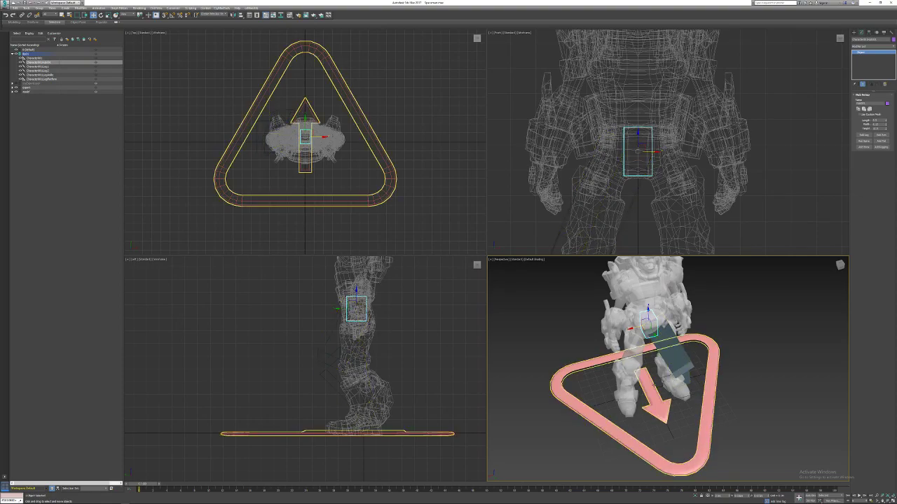
Rename the CATParent as Base and give the pelvis hub a new name.
click(653, 388)
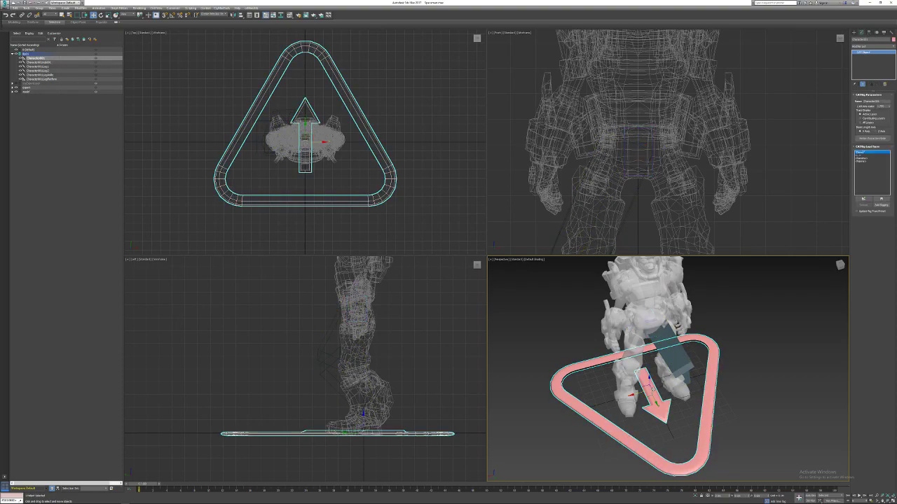
double_click(880, 102)
key(BackSpace)
text(Base)
key(Return)
click(652, 323)
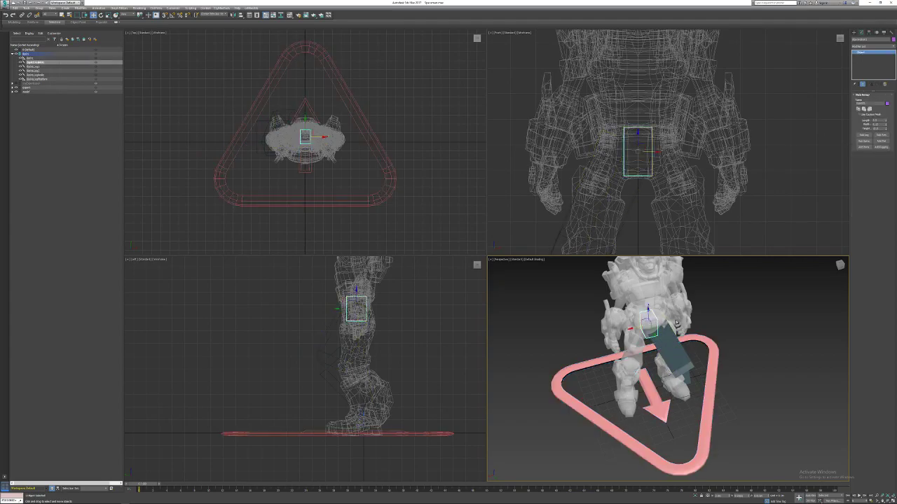
double_click(867, 103)
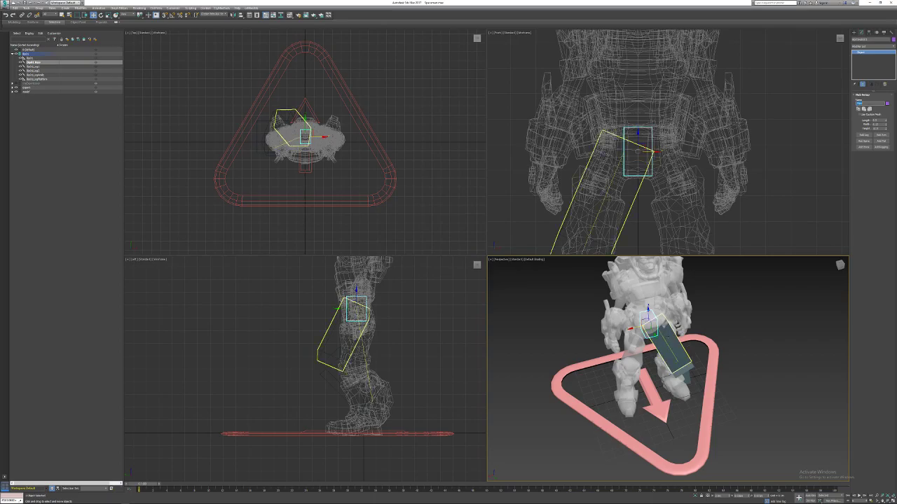
Shorten the limb name and rename the leg's upper bone Thigh, its lower bone Calf and its ankle Foot.
click(667, 337)
double_click(867, 103)
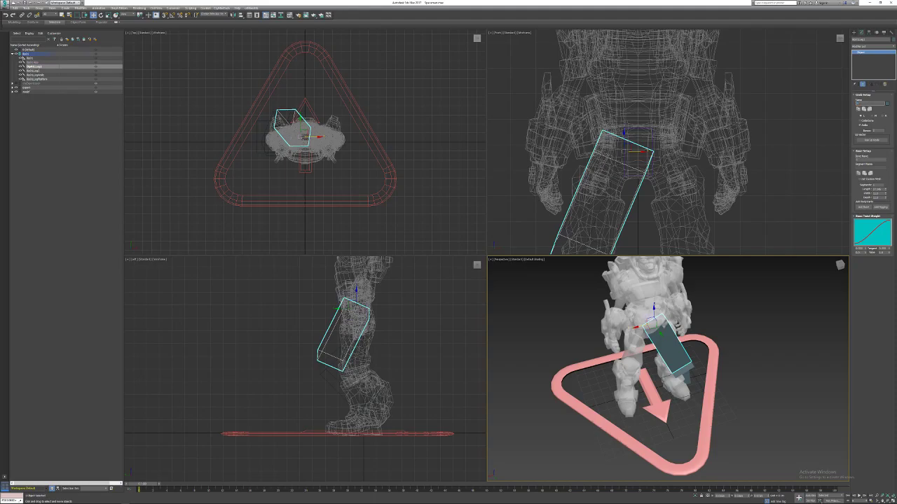
click(868, 159)
click(684, 369)
click(871, 160)
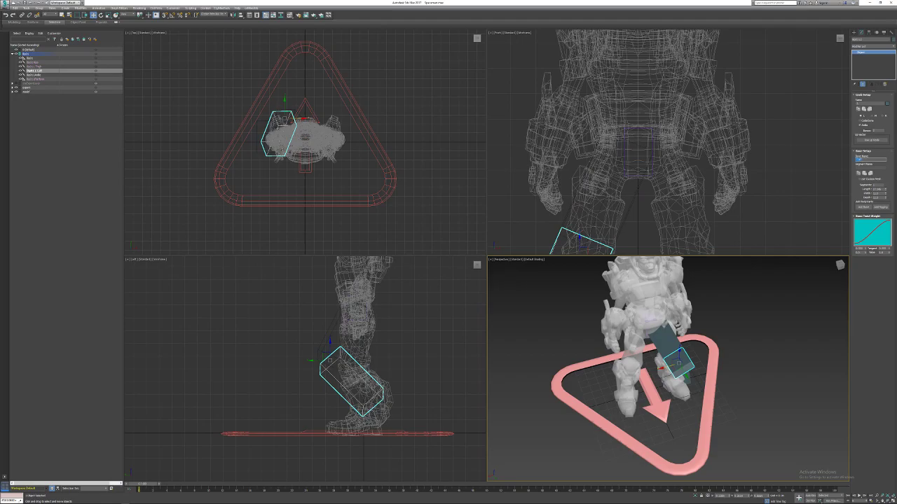
middle_drag(669, 338, 662, 320)
click(673, 360)
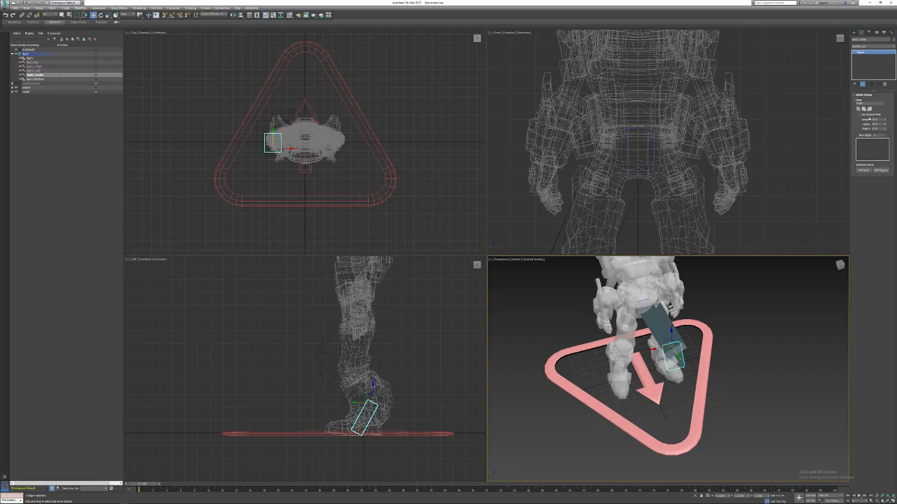
click(871, 103)
Narrow the thigh bone's width so it fits within the character's upper leg in the Front view.
alt+middle_drag(673, 275, 627, 269)
click(656, 311)
alt+middle_drag(674, 318, 644, 299)
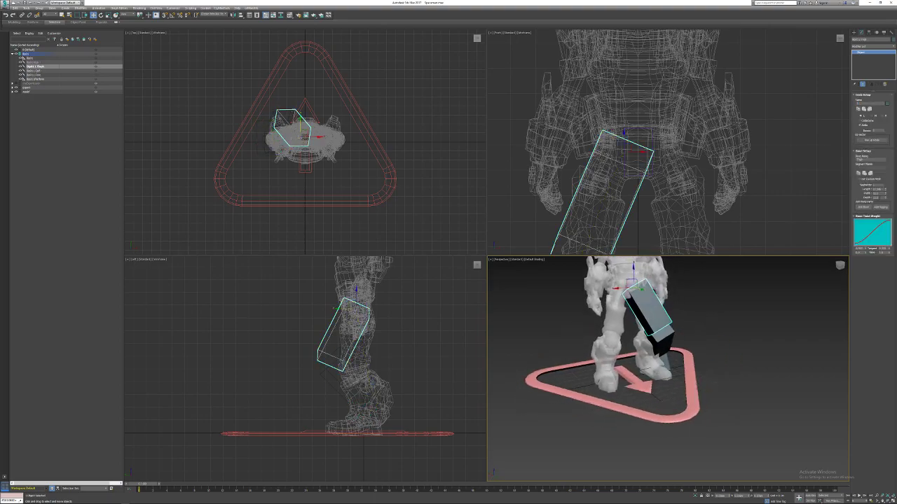
drag(885, 195, 880, 214)
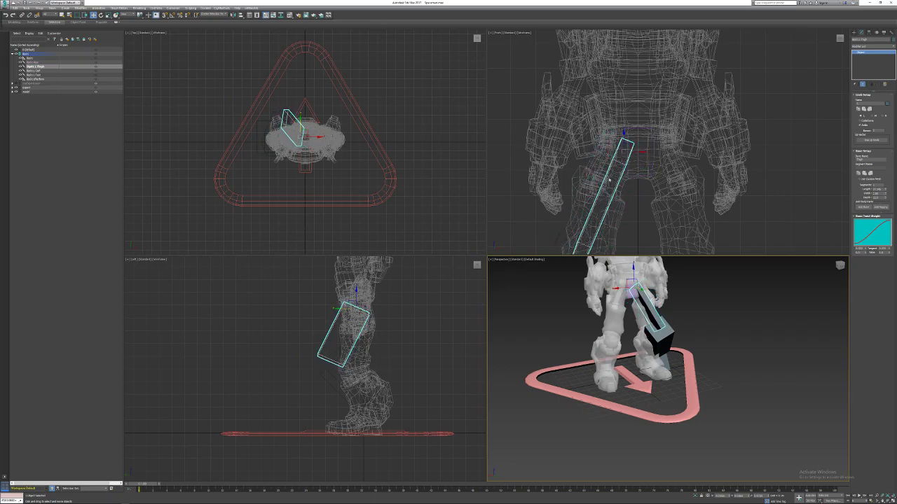
scroll(607, 177, up, 4)
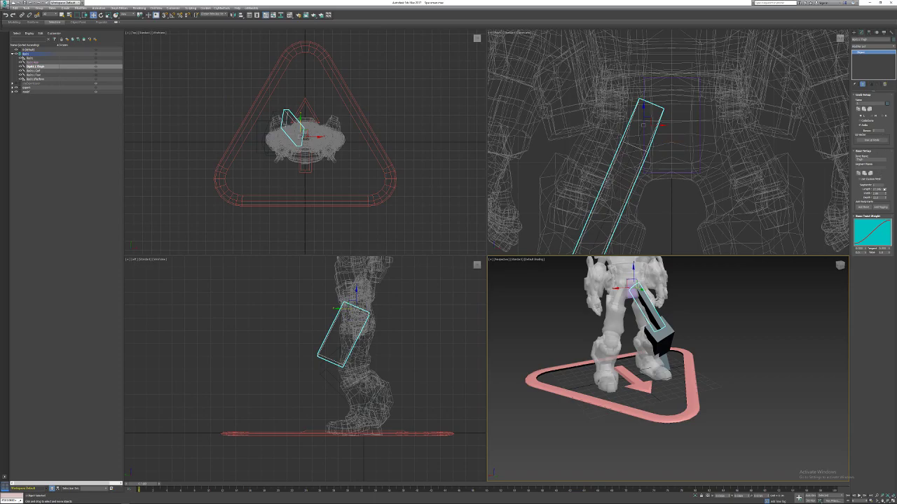
mouse_move(886, 194)
mouse_down()
mouse_move(885, 173)
mouse_move(884, 182)
mouse_up()
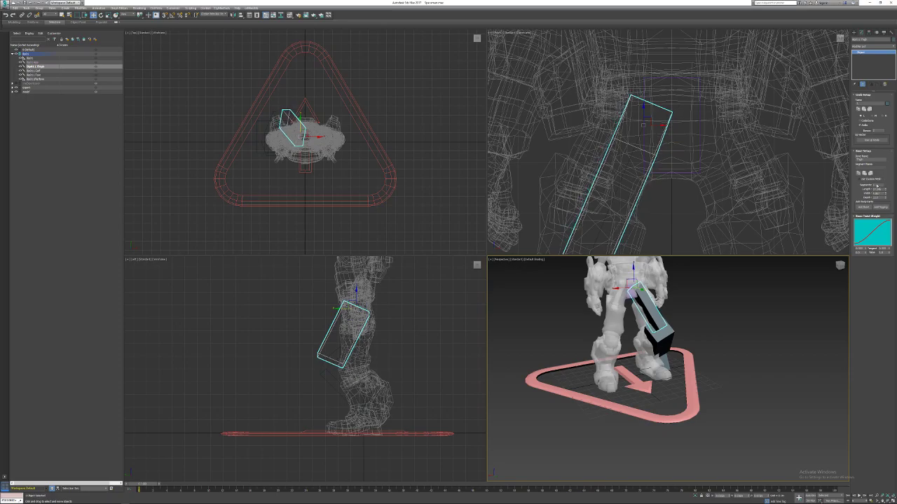
scroll(641, 187, down, 5)
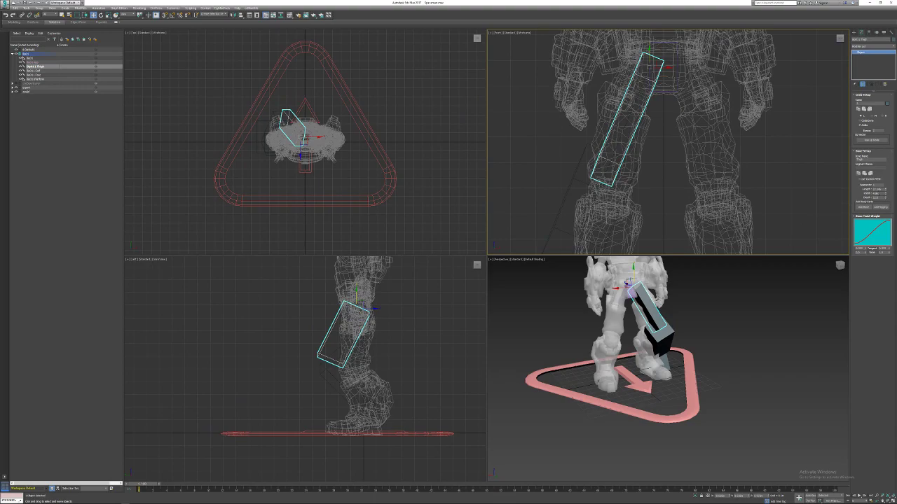
double_click(877, 194)
key(Return)
Select the calf bone and narrow its width to match the thigh bone.
drag(574, 169, 591, 201)
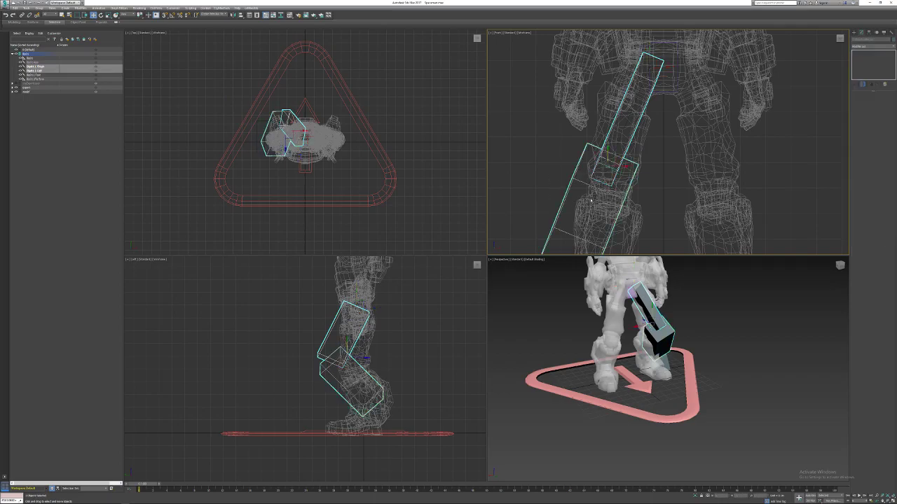
right_click(535, 201)
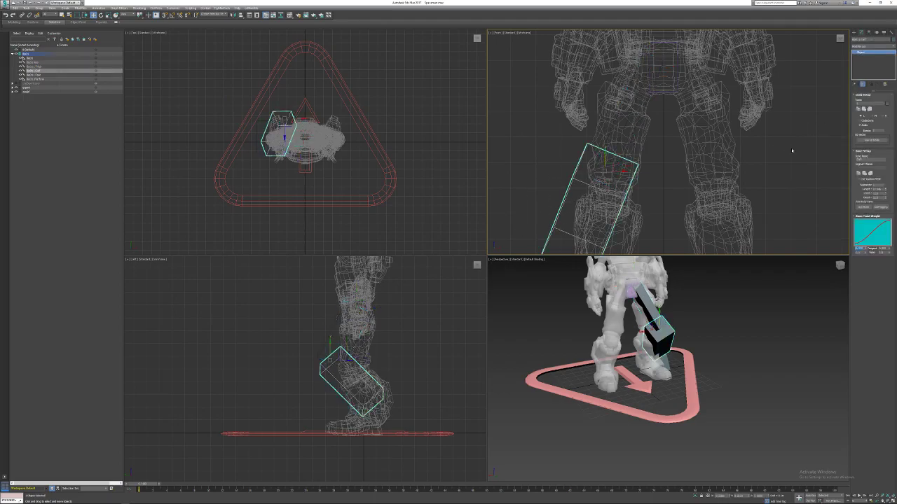
click(879, 193)
key(Return)
Reduce the depth of the thigh bone and the calf bone so both become slim and match in thickness.
alt+middle_drag(661, 341, 574, 337)
click(634, 294)
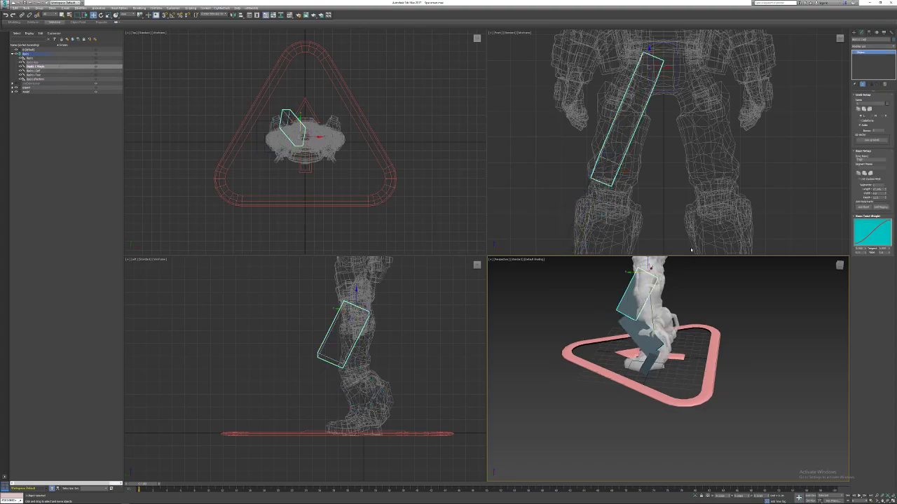
drag(885, 199, 879, 213)
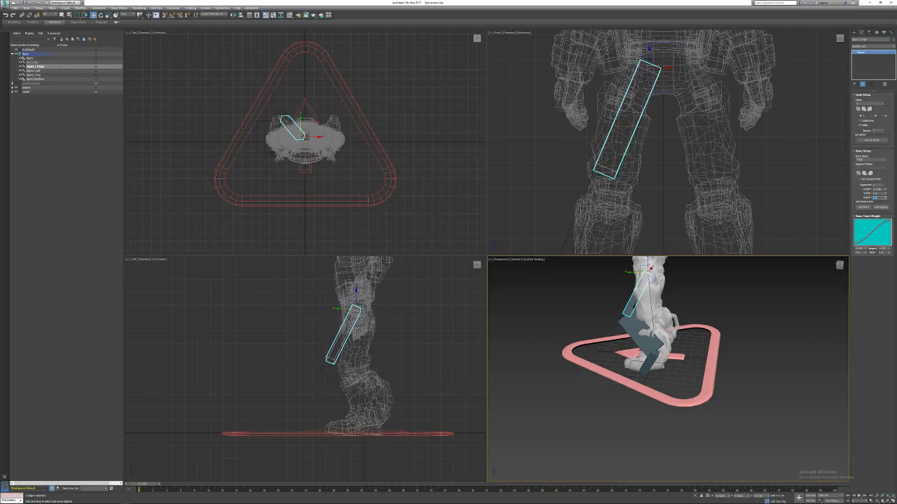
click(645, 322)
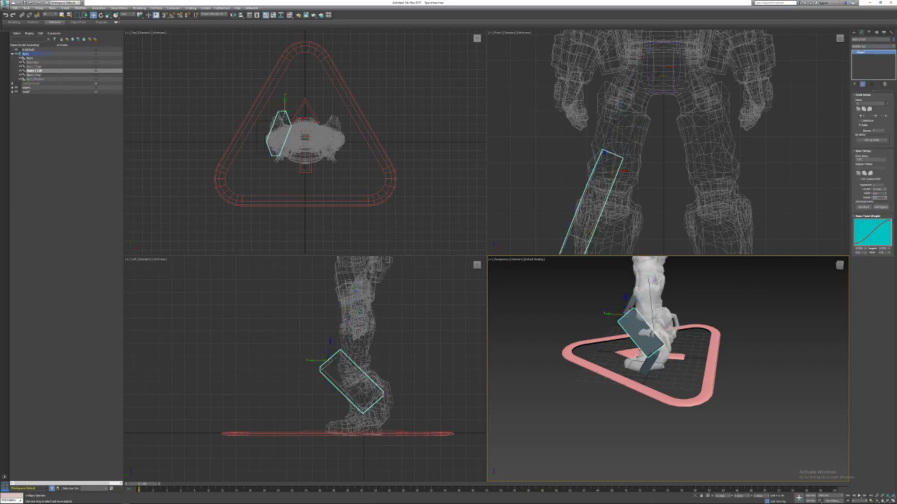
key(Return)
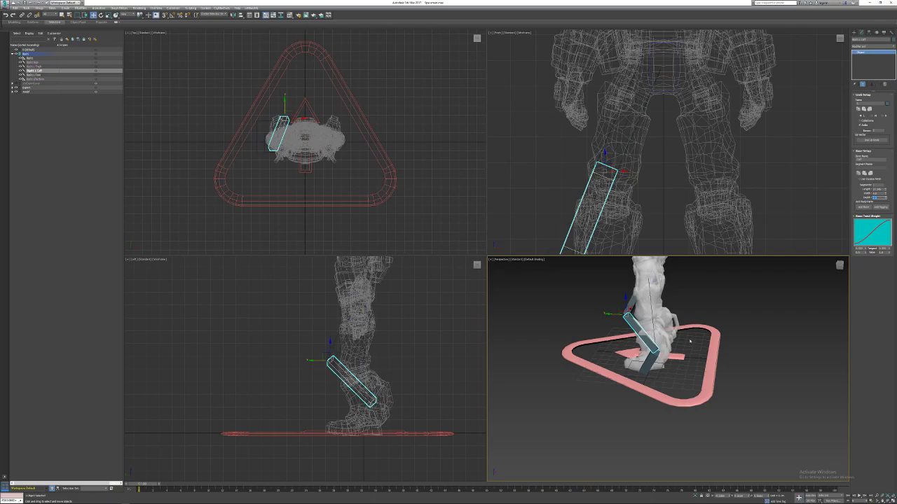
Narrow the foot bone's width slightly to suit the character's boot.
click(650, 361)
alt+middle_drag(649, 361, 770, 229)
scroll(653, 356, up, 5)
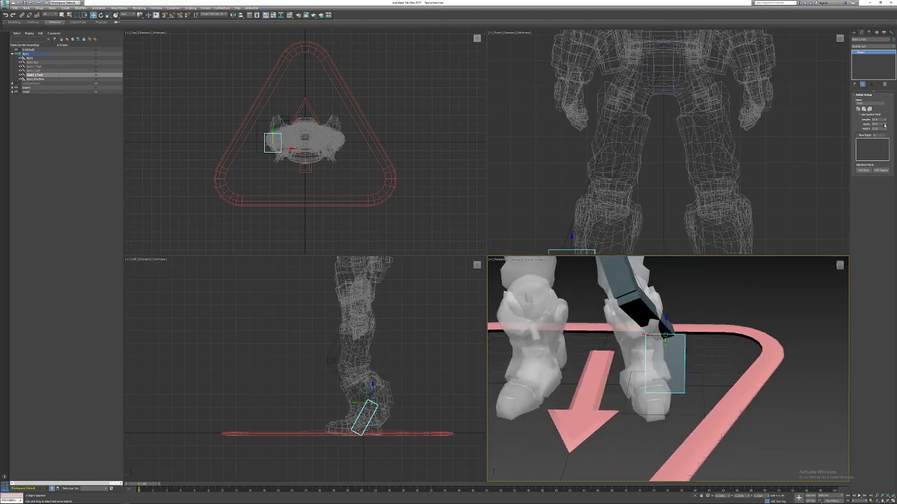
drag(885, 125, 882, 130)
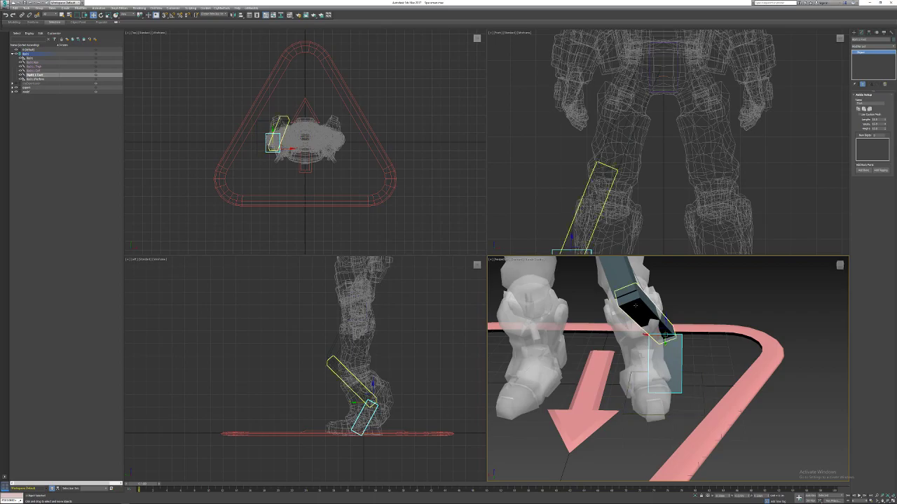
Move the leg's foot platform sideways so it sits beneath the character's boot.
click(691, 394)
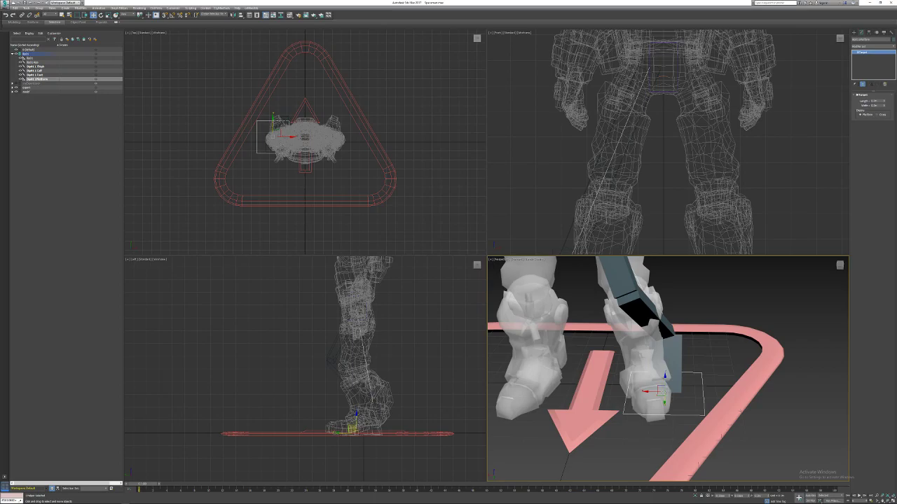
drag(662, 392, 631, 390)
alt+middle_drag(689, 355, 624, 395)
scroll(681, 373, up, 2)
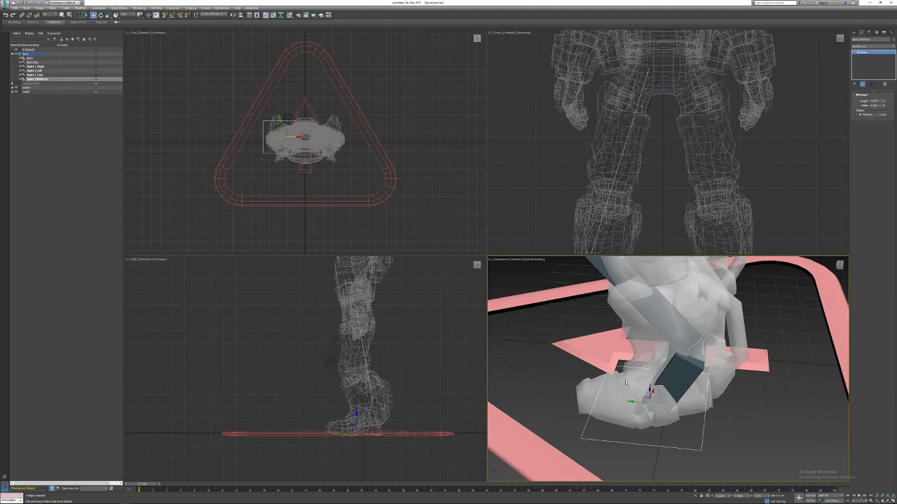
click(672, 366)
alt+middle_drag(639, 392, 636, 381)
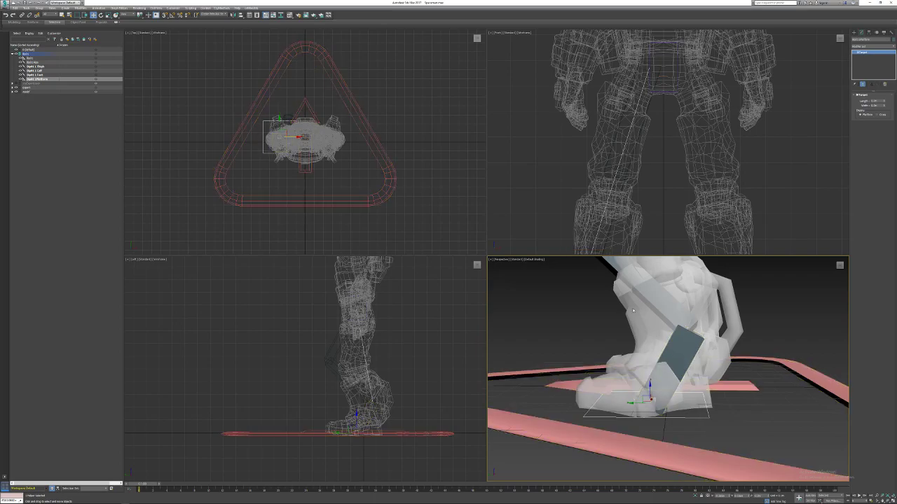
Rotate the foot bone and reposition its heel end so it follows the ankle and boot of the mesh.
click(681, 344)
drag(686, 335, 675, 335)
key(ctrl+z)
key(e)
drag(699, 328, 671, 345)
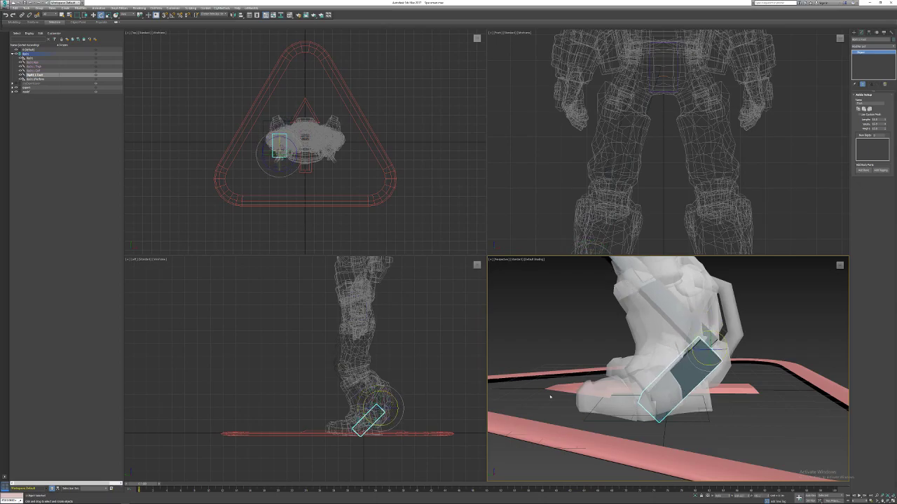
key(w)
drag(701, 353, 687, 330)
Rotate the foot platform outward to match the boot's direction and adjust its length.
alt+middle_drag(656, 361, 744, 361)
click(749, 359)
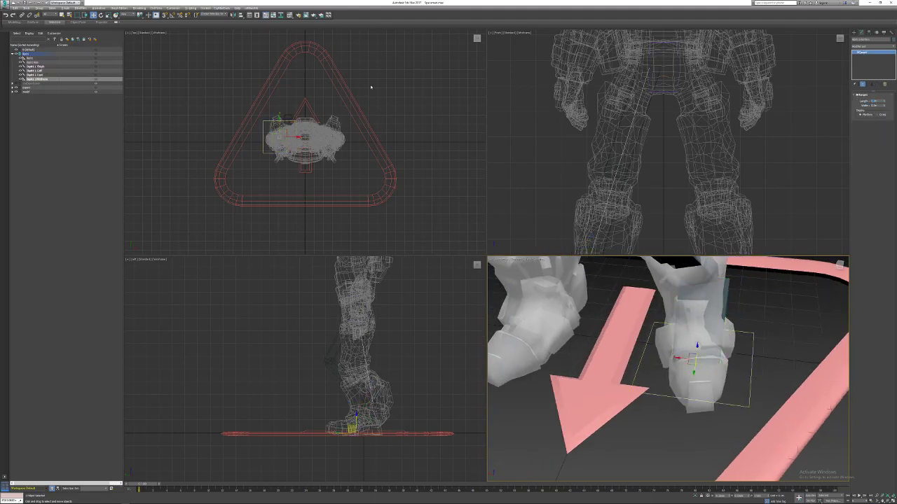
key(e)
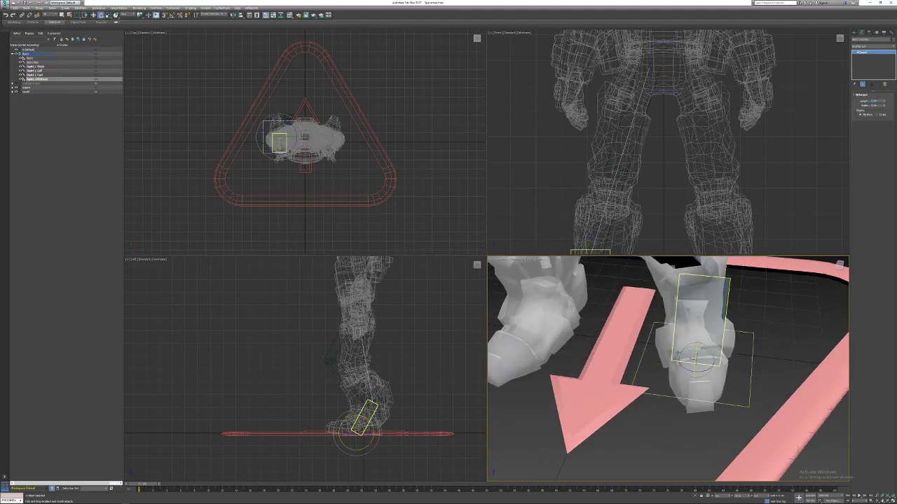
drag(686, 369, 690, 374)
alt+middle_drag(689, 373, 648, 332)
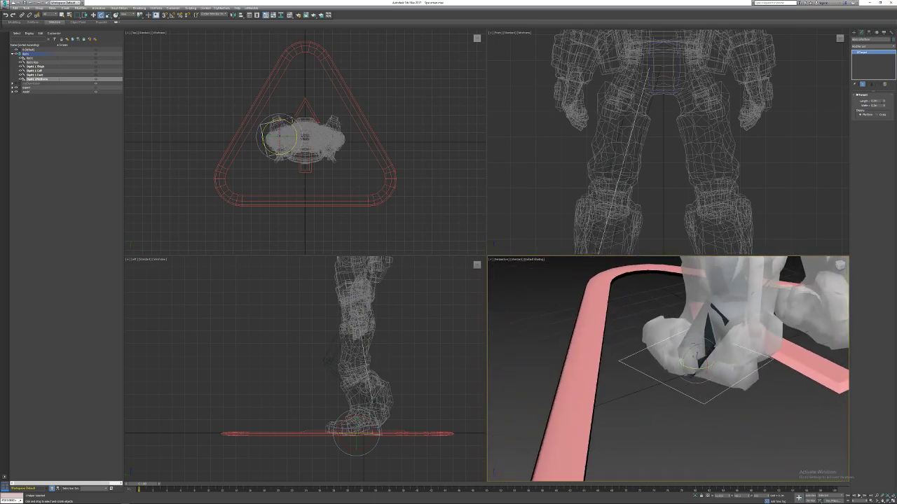
drag(884, 102, 880, 91)
alt+middle_drag(779, 276, 638, 329)
key(w)
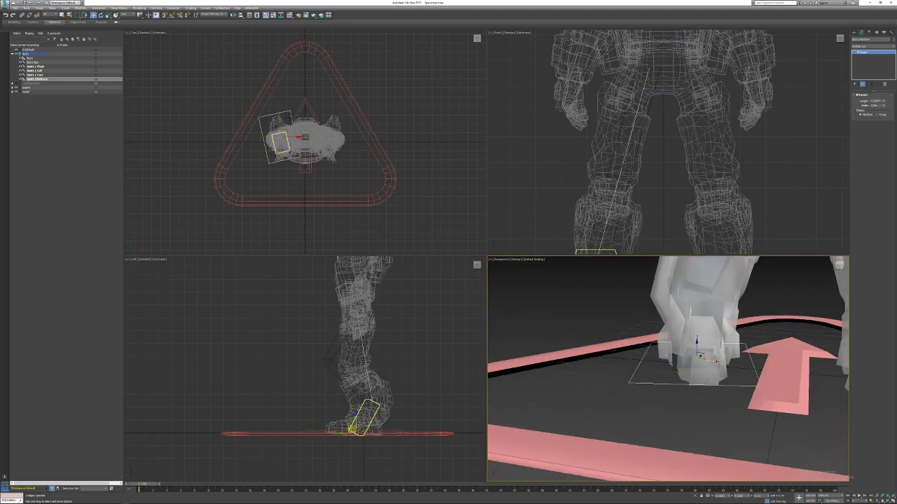
alt+middle_drag(701, 356, 714, 300)
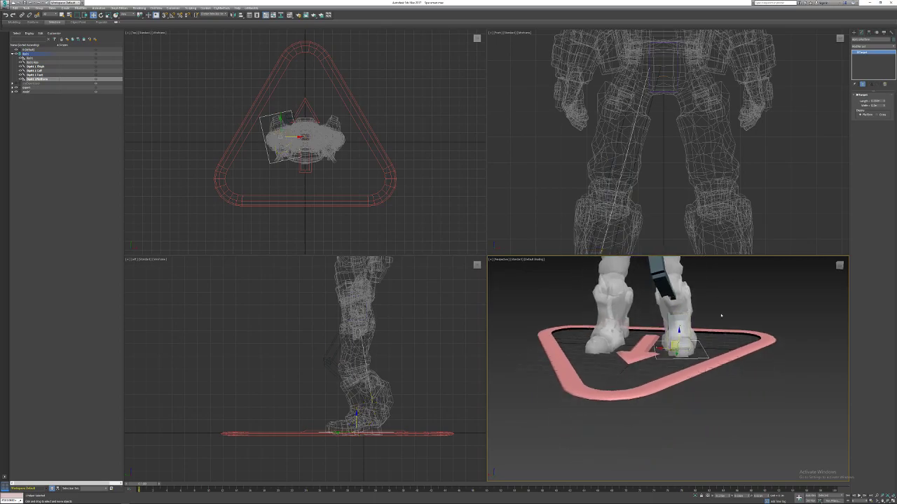
Give the foot bone a toe digit and reduce that digit to a single bone.
scroll(692, 354, up, 4)
click(688, 354)
alt+middle_drag(754, 324, 843, 165)
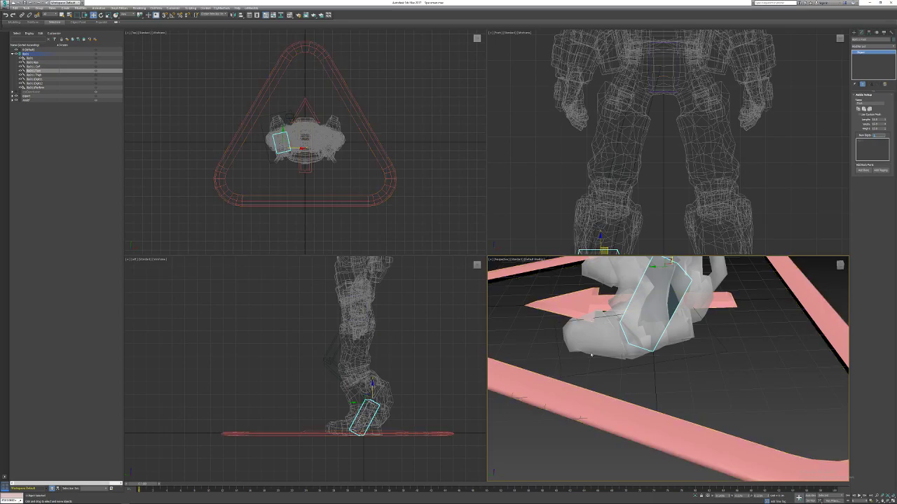
scroll(585, 357, up, 3)
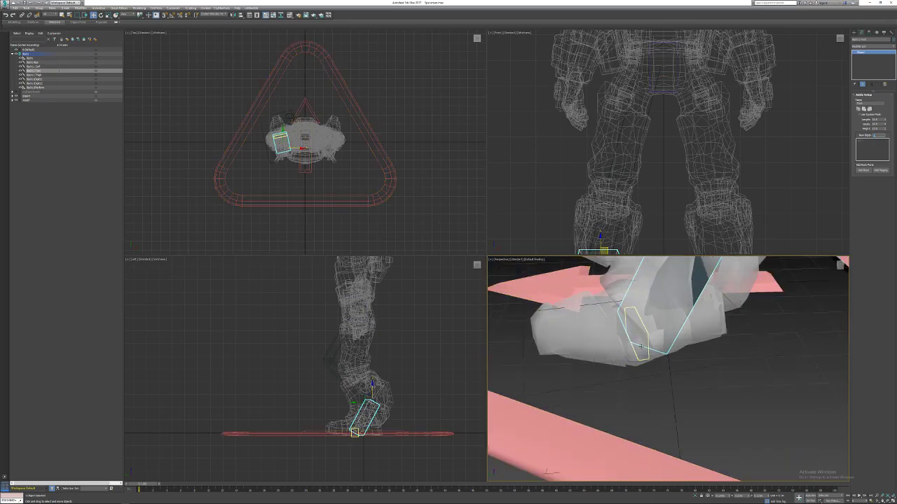
click(639, 346)
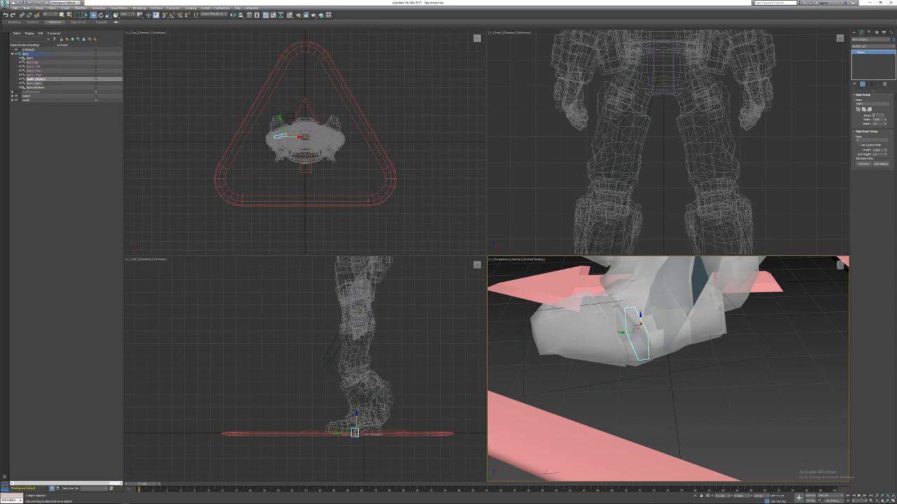
click(885, 116)
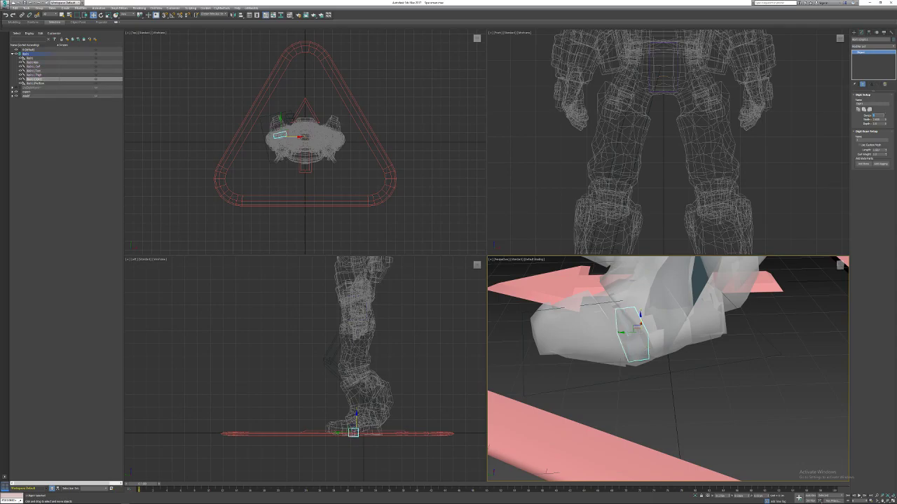
Rename the toe digit, switching between it and its parent foot bone to check the selection.
click(872, 104)
click(868, 140)
click(866, 105)
click(859, 140)
click(871, 103)
click(666, 319)
click(634, 342)
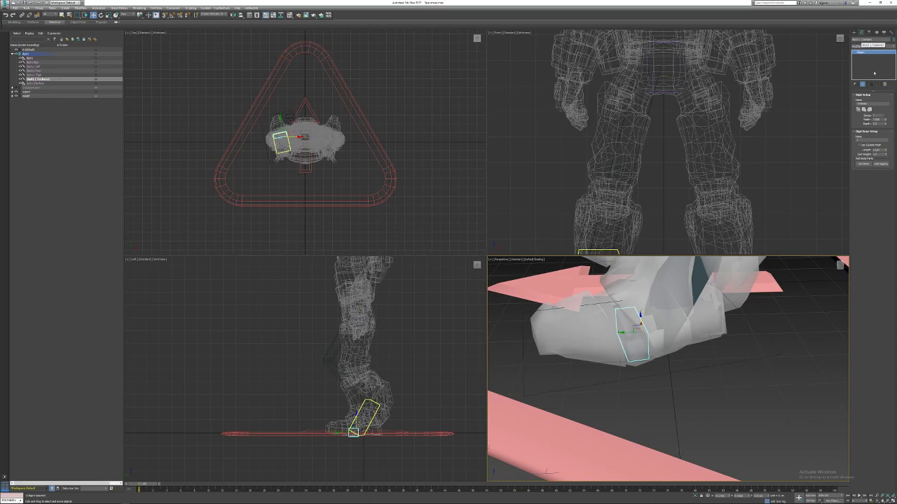
click(868, 139)
key(Page_Up)
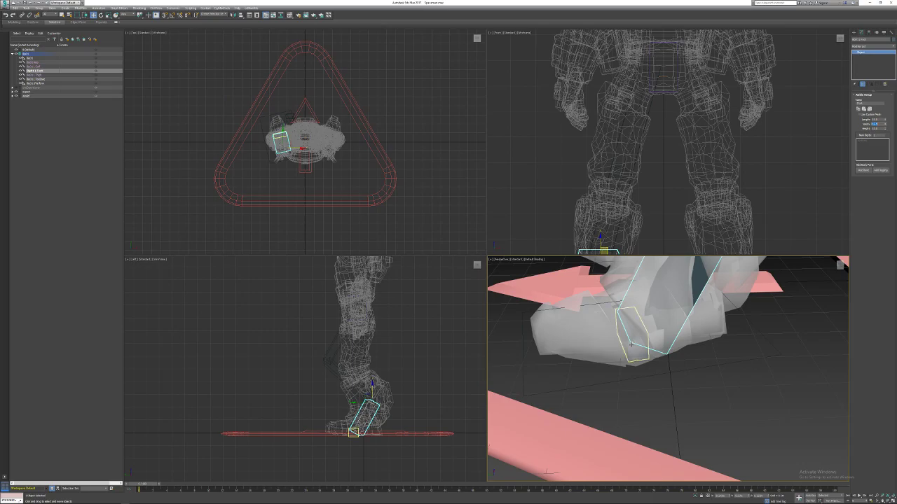
key(Page_Down)
text(Ankle)
key(Return)
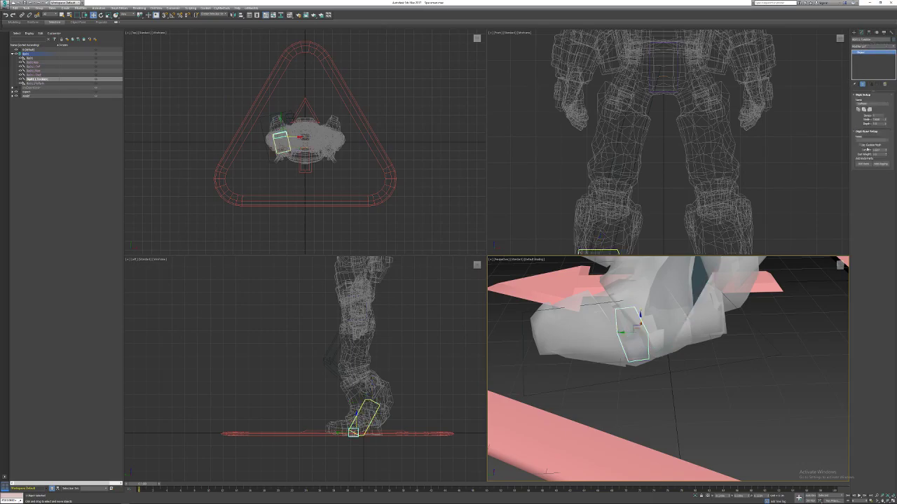
Lengthen the toe bone and move it forward so it fills the front of the boot.
drag(885, 151, 862, 21)
alt+middle_drag(606, 340, 627, 342)
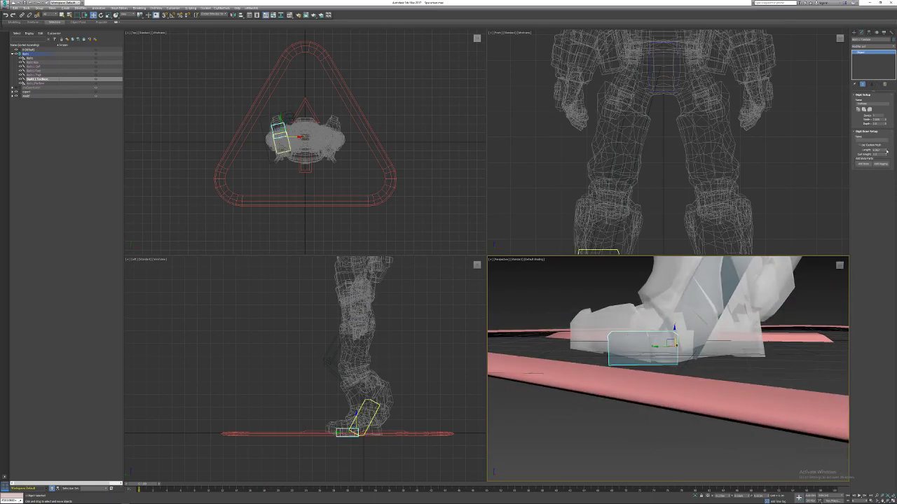
key(Return)
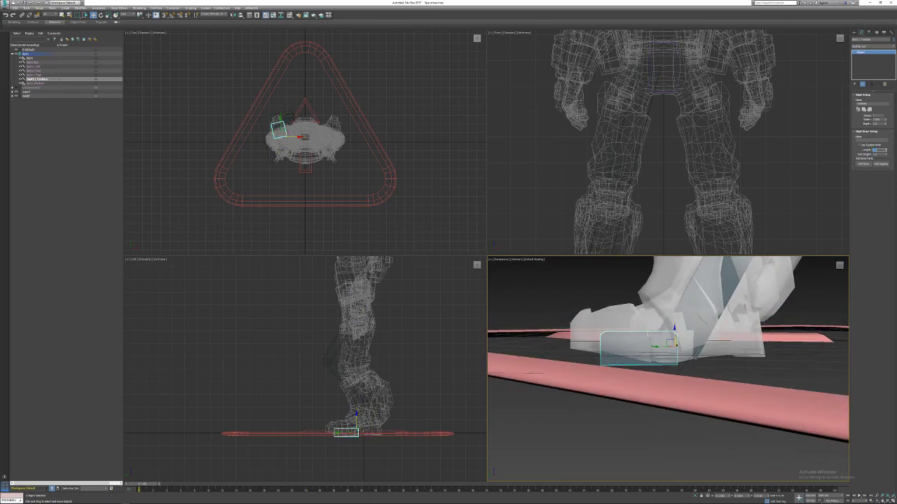
drag(668, 343, 639, 342)
alt+middle_drag(639, 342, 611, 315)
drag(612, 314, 618, 316)
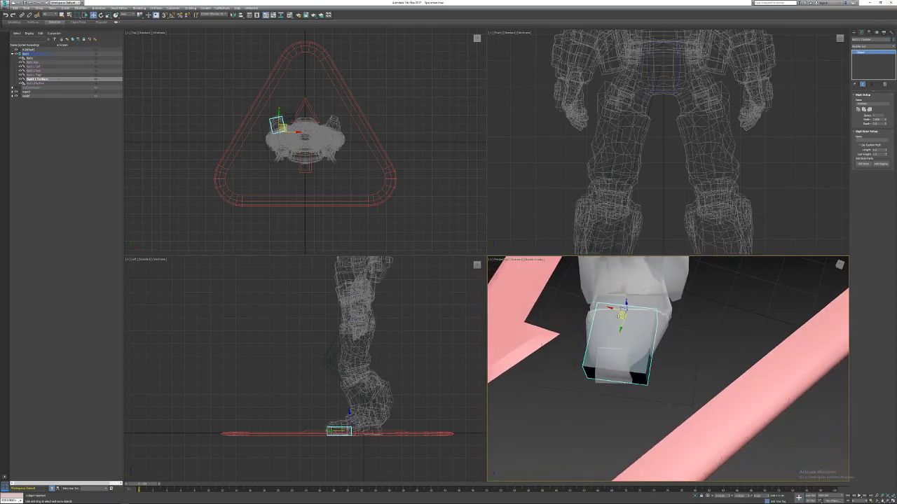
alt+middle_drag(618, 316, 654, 336)
Select the calf bone and move its knee end back inside the leg mesh.
click(662, 299)
alt+middle_drag(663, 299, 681, 295)
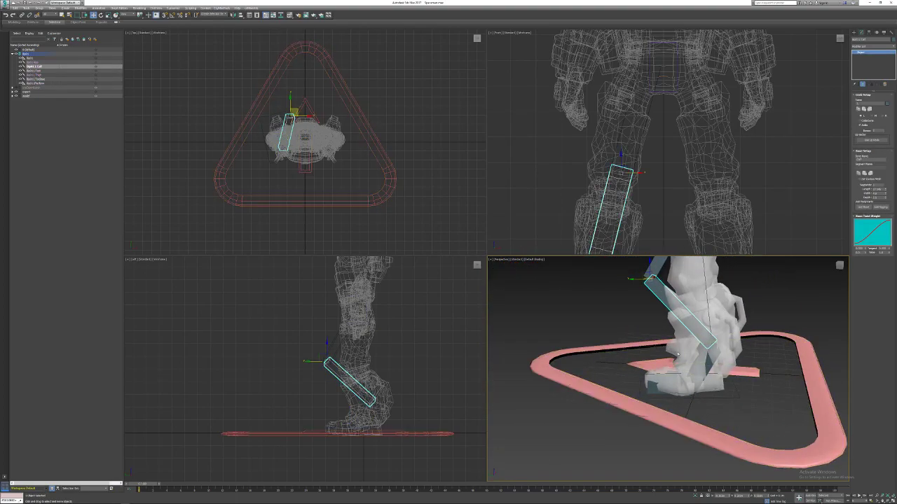
click(634, 291)
click(652, 287)
drag(646, 274, 688, 289)
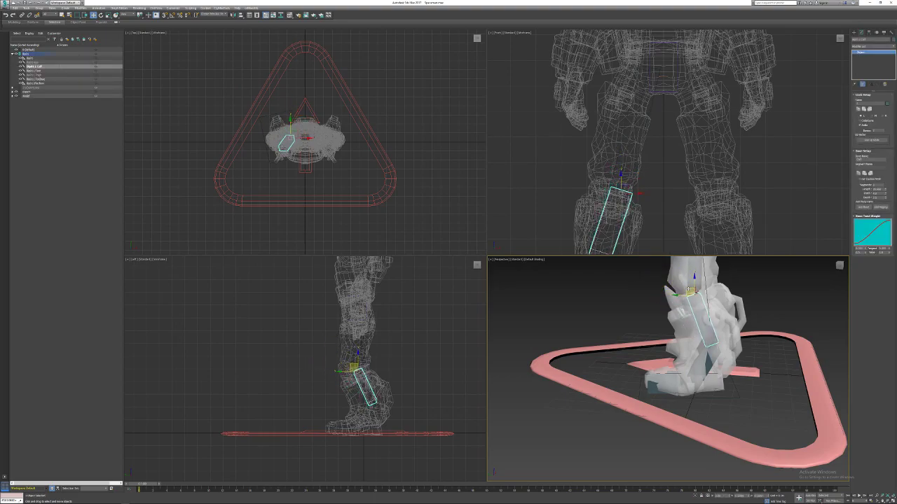
Fine-tune the calf bone's upper end sideways and in depth so it is centred in the knee.
scroll(669, 298, up, 5)
middle_drag(669, 297, 640, 294)
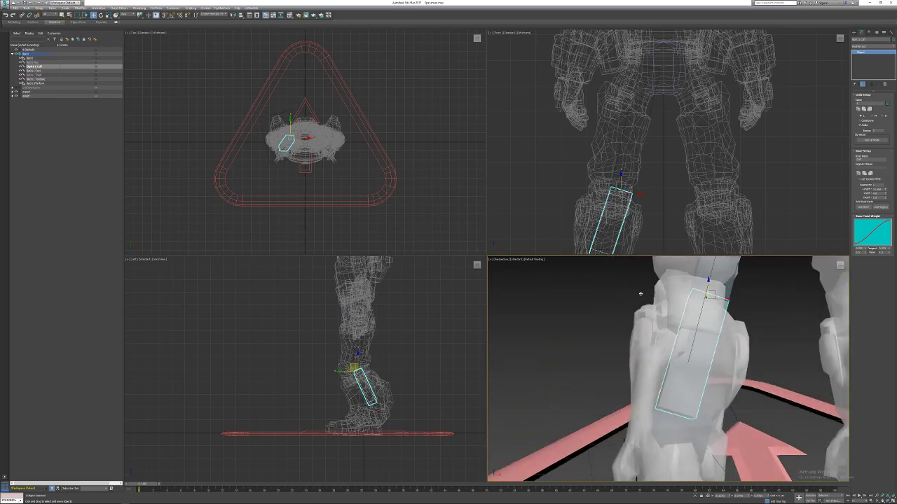
drag(711, 296, 693, 297)
mouse_move(693, 298)
alt+middle_down()
mouse_move(632, 298)
mouse_move(695, 302)
alt+middle_up()
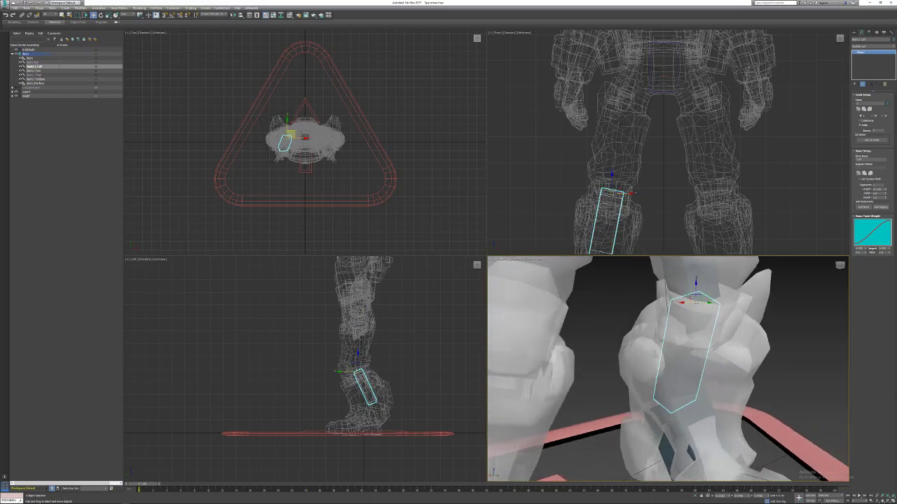
alt+middle_drag(699, 307, 711, 294)
drag(714, 292, 717, 289)
alt+middle_drag(717, 289, 629, 295)
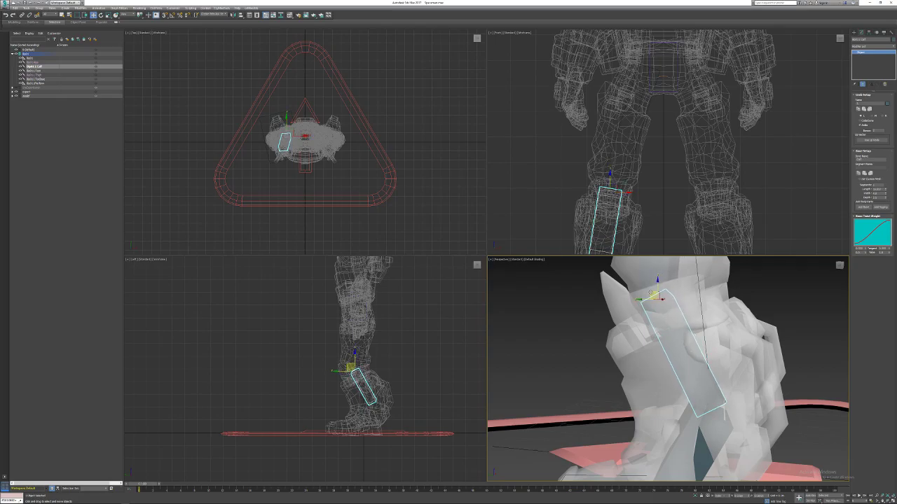
alt+middle_drag(650, 293, 703, 297)
drag(712, 298, 713, 297)
Select the thigh bone and nudge its upper end slightly at the pelvis.
scroll(712, 298, down, 3)
middle_drag(711, 298, 654, 430)
click(683, 332)
mouse_move(693, 288)
mouse_down()
mouse_move(684, 282)
mouse_move(694, 286)
mouse_up()
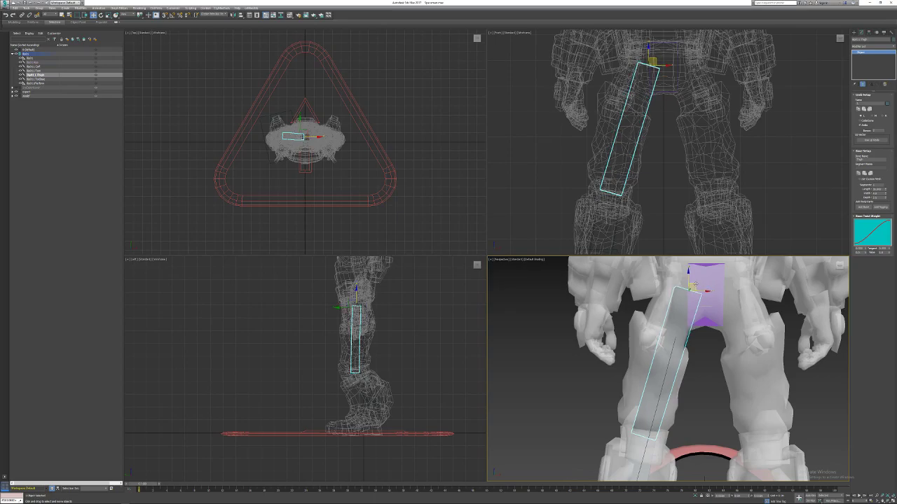
alt+middle_drag(696, 318, 708, 320)
alt+middle_drag(715, 329, 662, 319)
Select the pelvis hub and add the opposite leg to it.
scroll(678, 318, down, 3)
click(641, 320)
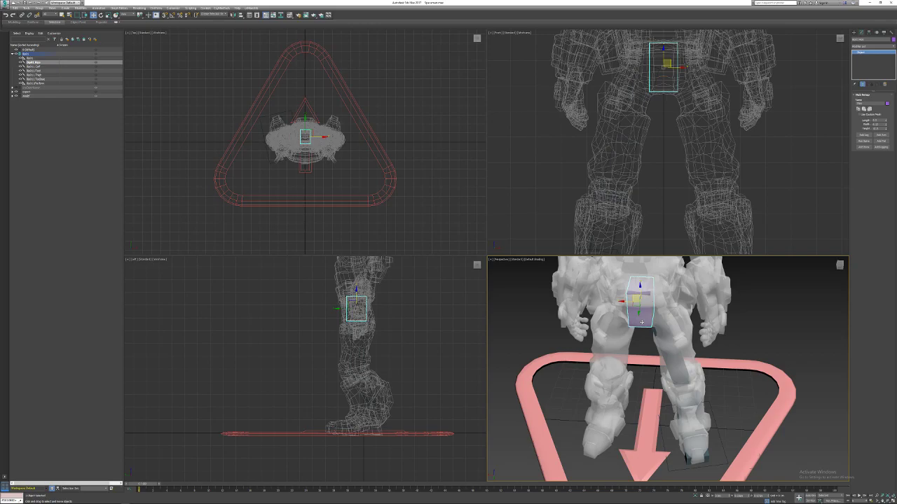
click(864, 135)
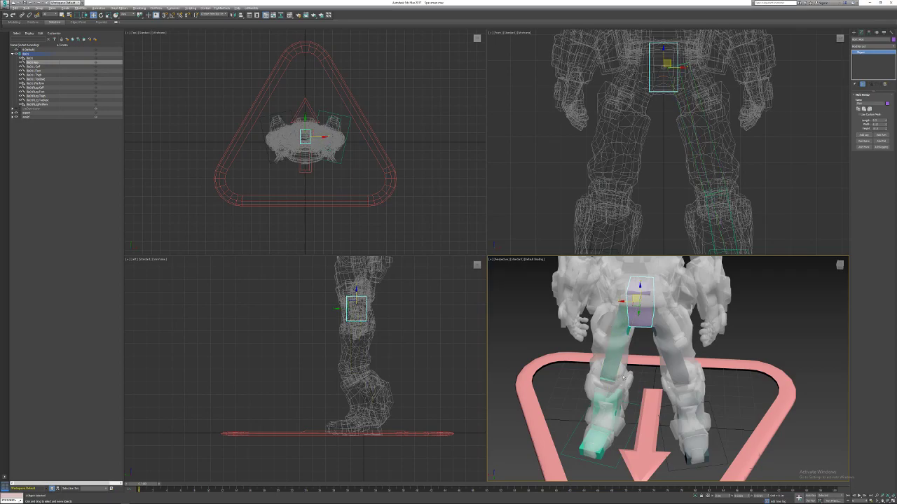
Add a spine to the pelvis hub.
alt+middle_drag(596, 371, 636, 358)
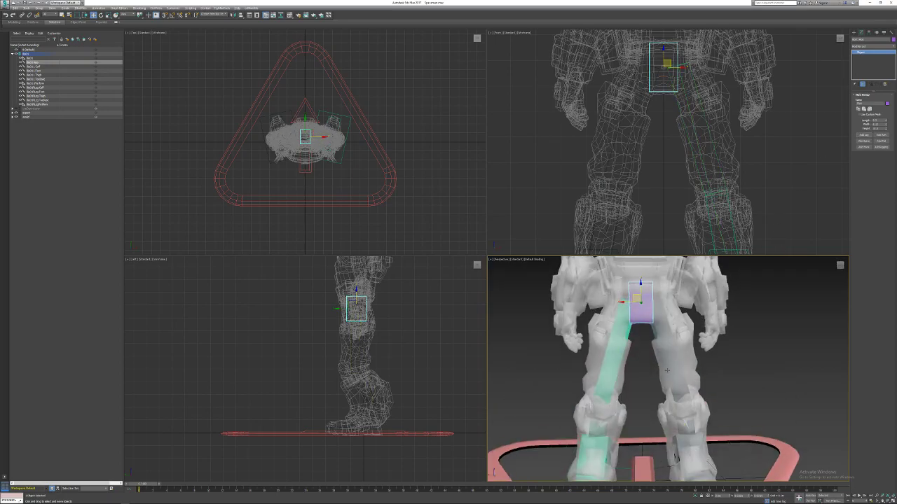
middle_drag(666, 324, 671, 350)
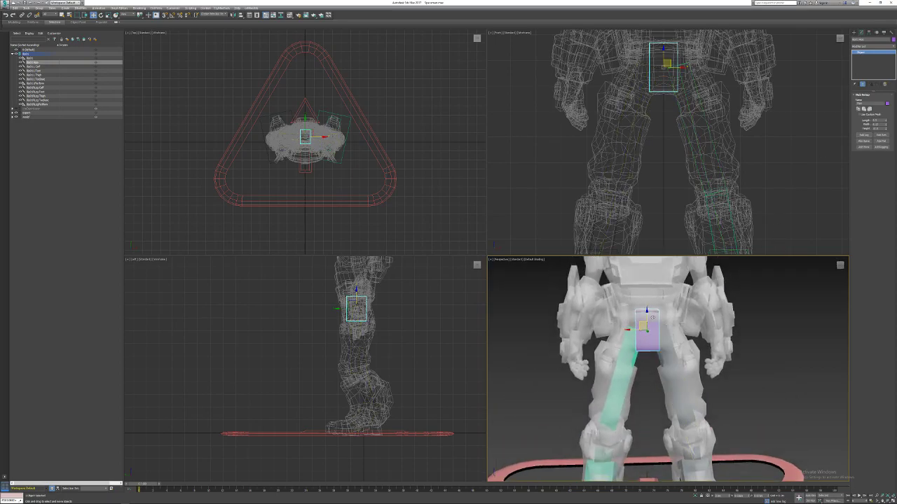
click(863, 141)
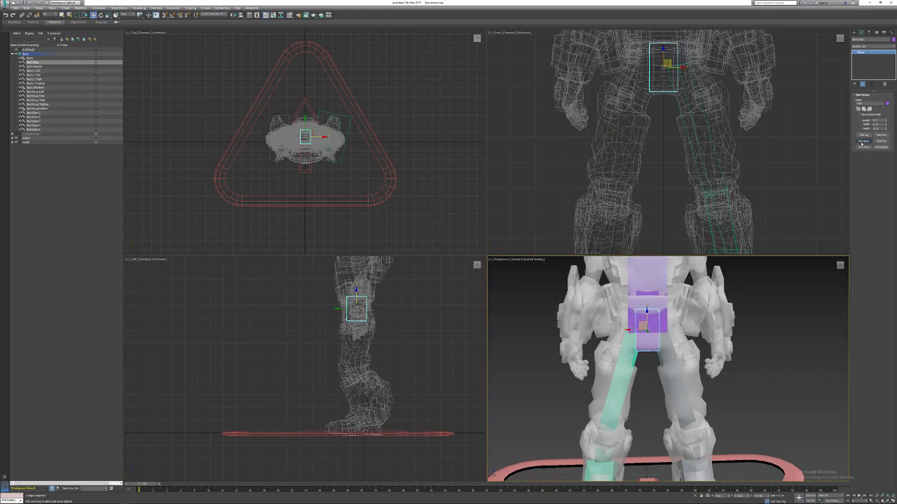
Select the lowest spine bone and set the spine's number of bones to 2.
click(663, 303)
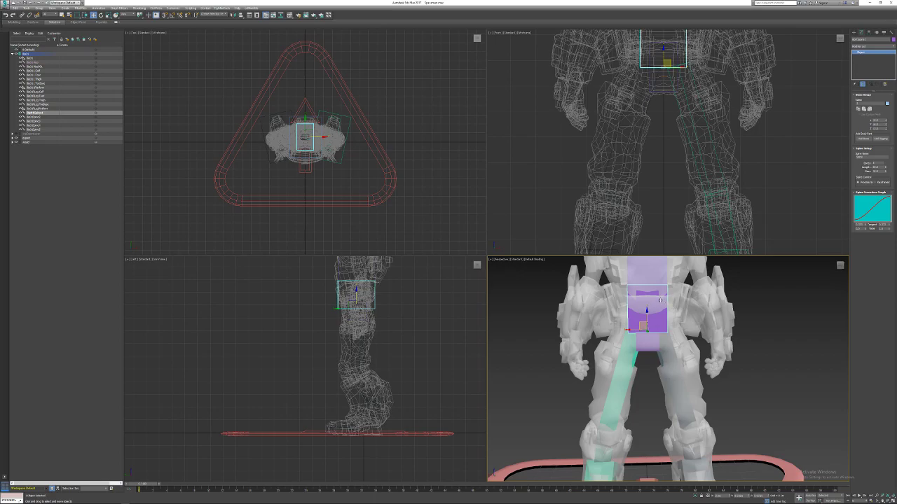
click(877, 163)
middle_drag(662, 341, 647, 417)
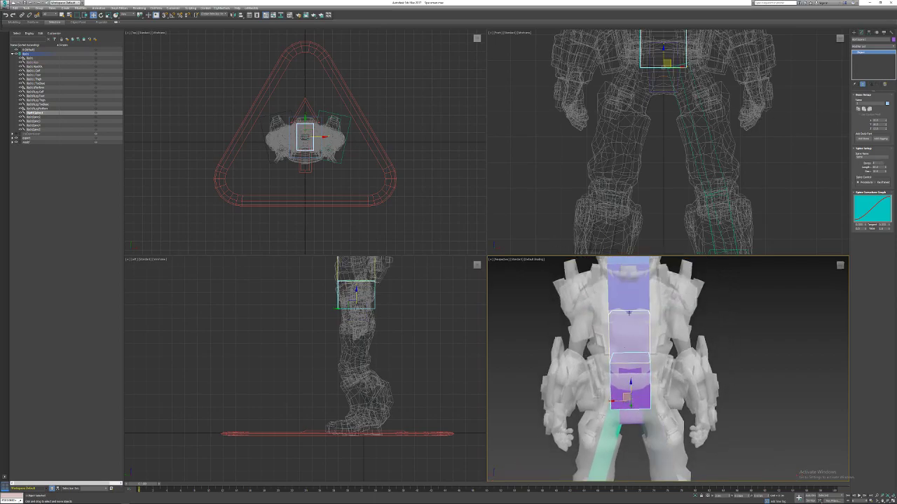
middle_drag(635, 307, 637, 364)
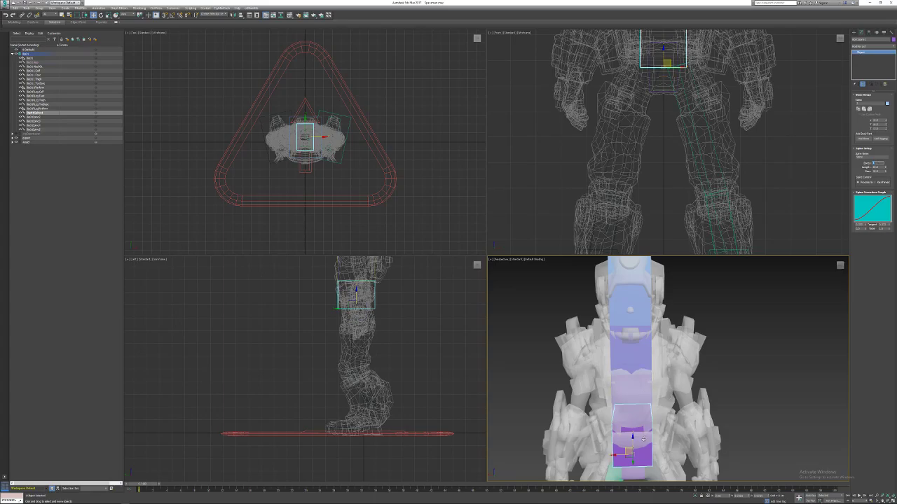
middle_drag(642, 427, 636, 472)
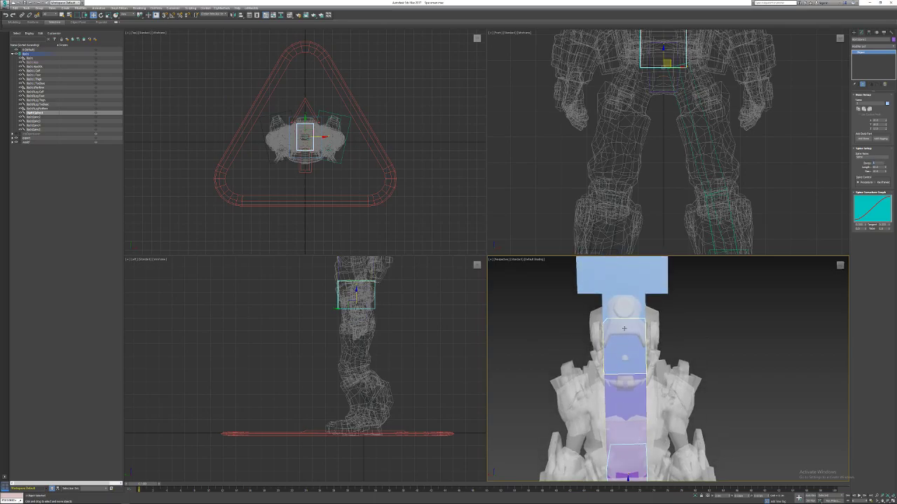
click(651, 277)
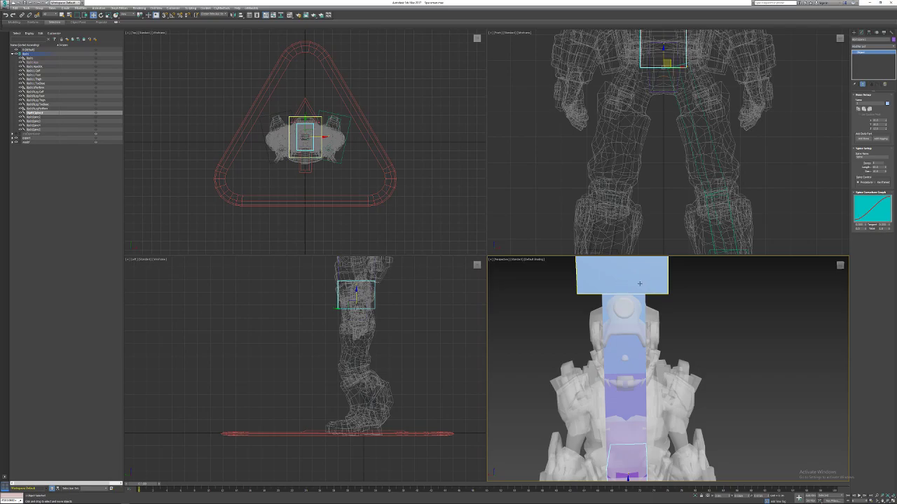
middle_drag(623, 348, 633, 285)
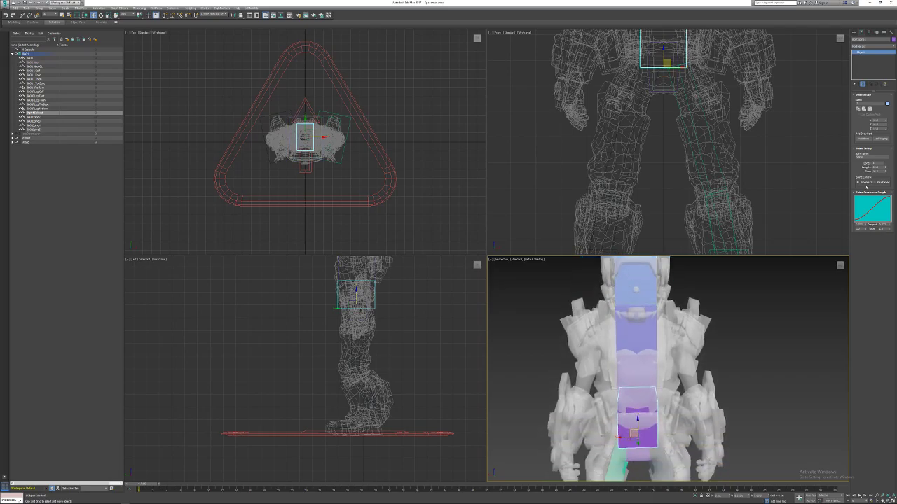
click(878, 164)
text(2)
key(Return)
Select the upper hub at the end of the spine and examine its position against the character's head.
middle_drag(634, 366, 628, 426)
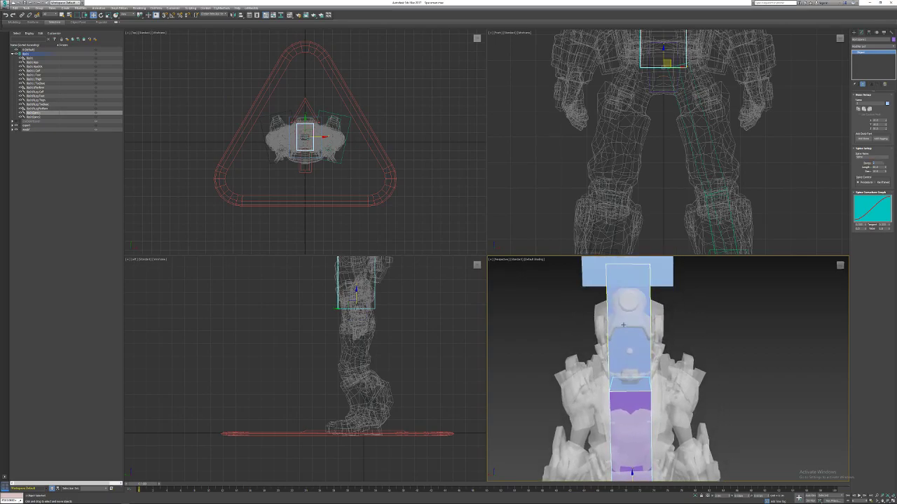
alt+middle_drag(623, 325, 620, 306)
click(620, 306)
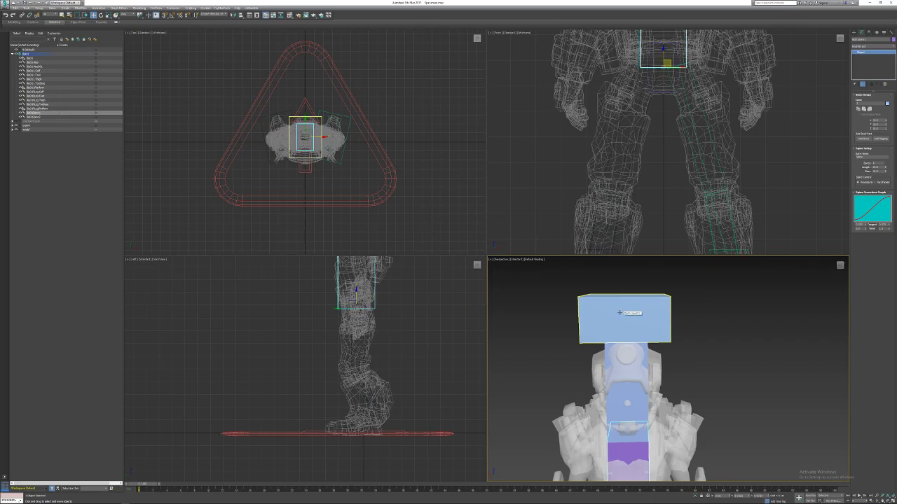
middle_drag(619, 312, 639, 289)
click(621, 299)
click(619, 292)
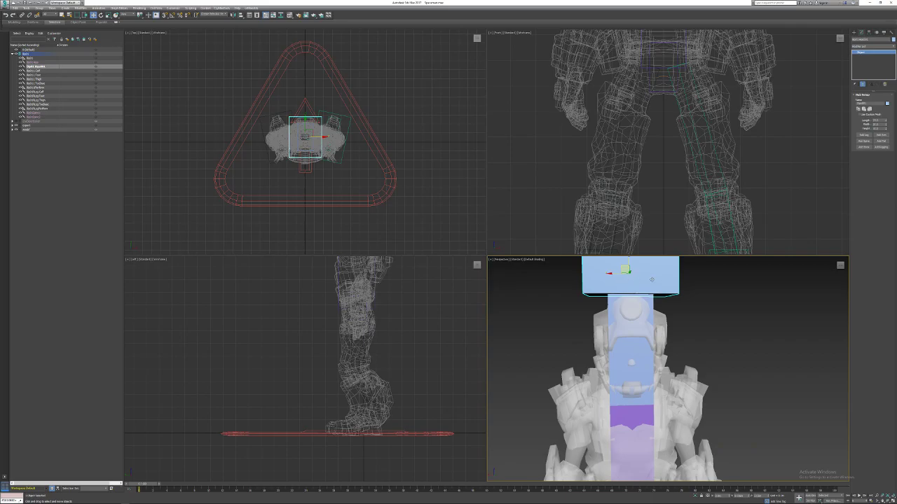
Raise the lowest spine bone slightly so that its base sits just above the pelvis hub.
middle_drag(624, 392, 615, 307)
click(624, 360)
alt+middle_drag(618, 413, 618, 396)
drag(623, 404, 622, 387)
scroll(603, 131, up, 6)
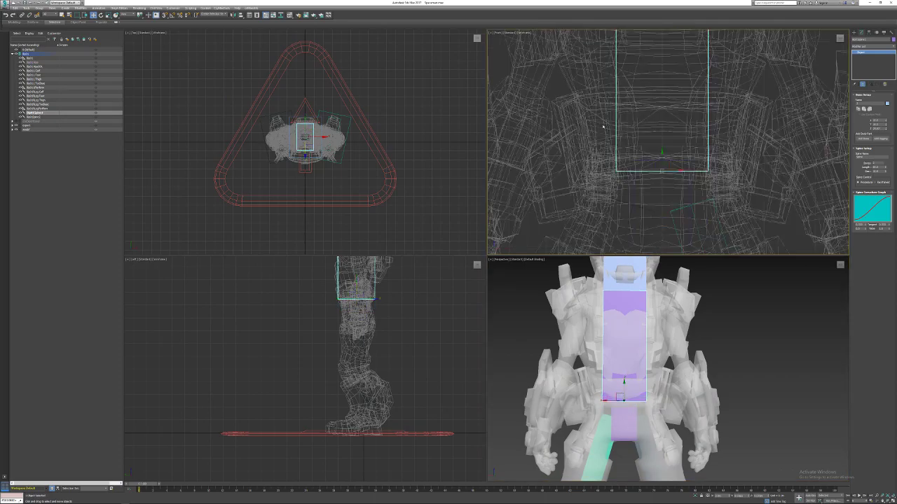
scroll(609, 178, up, 2)
drag(610, 177, 613, 156)
scroll(615, 160, up, 4)
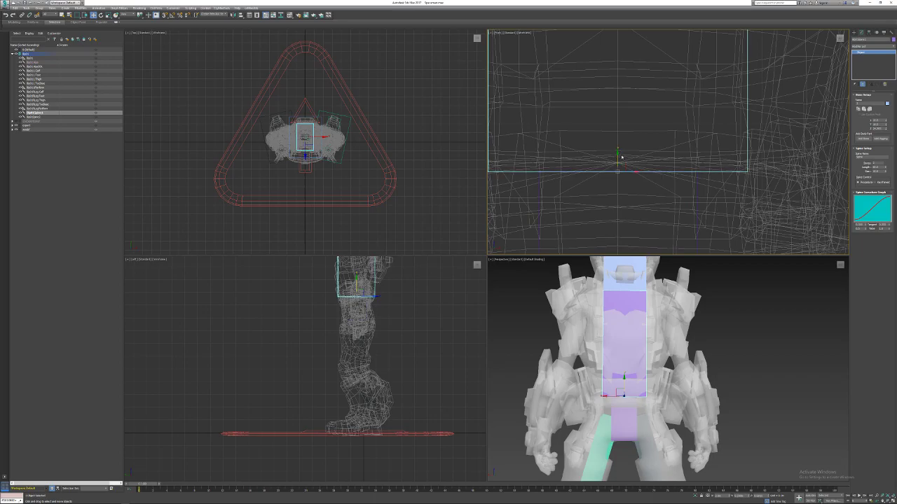
scroll(621, 157, down, 4)
Reduce the lower spine bone's depth by setting its Y size to 5.
alt+middle_drag(679, 323, 622, 323)
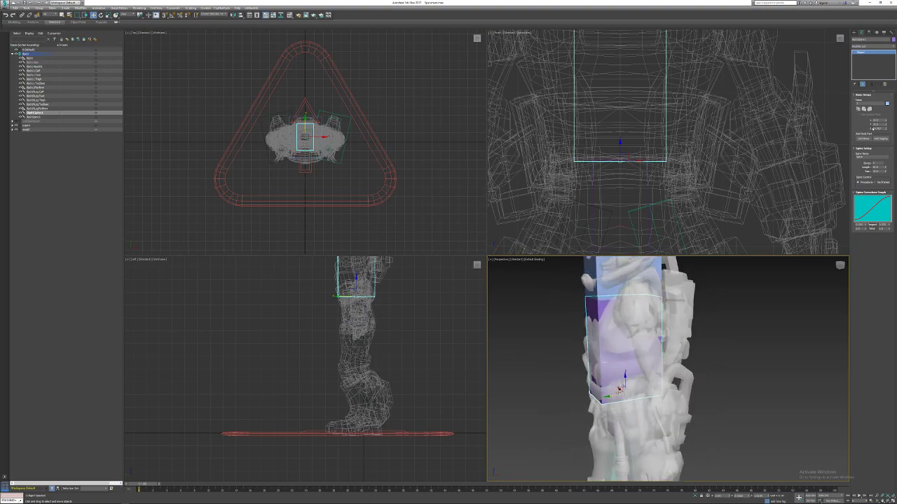
drag(886, 126, 883, 139)
alt+middle_drag(702, 375, 725, 370)
click(606, 334)
click(606, 335)
alt+middle_drag(606, 335, 649, 324)
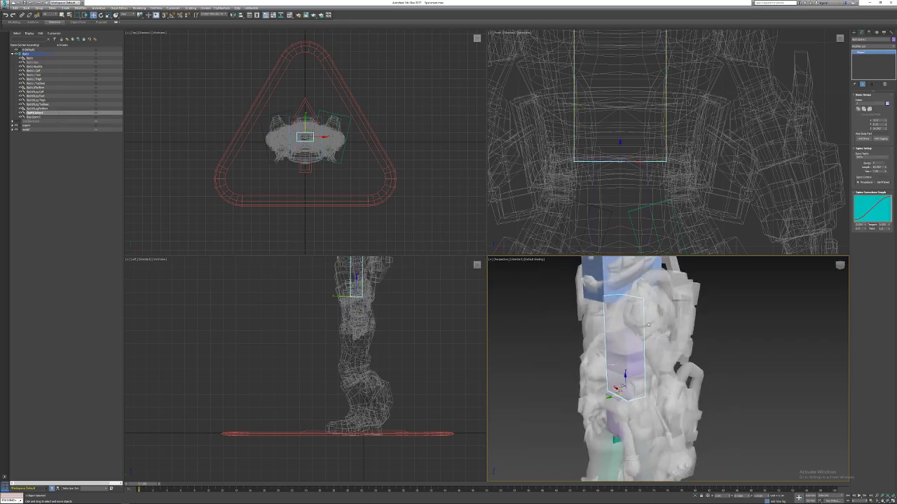
click(863, 138)
key(ctrl+z)
double_click(881, 125)
text(5)
key(Return)
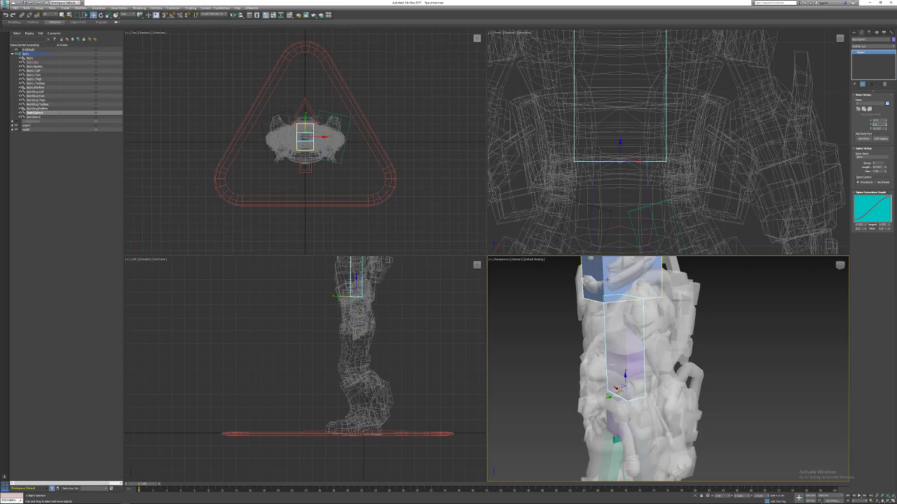
Select the upper spine bone and set its Y size to 5.
click(646, 270)
middle_drag(703, 316, 673, 402)
double_click(881, 125)
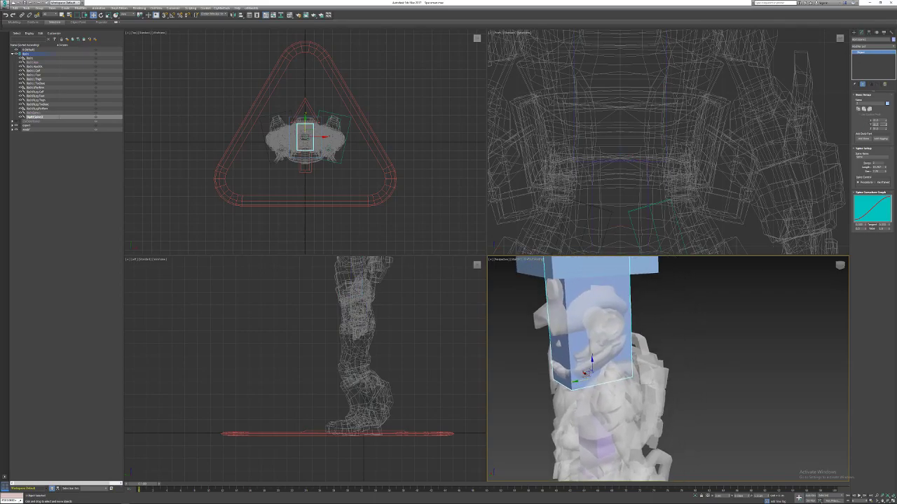
text(5)
key(Return)
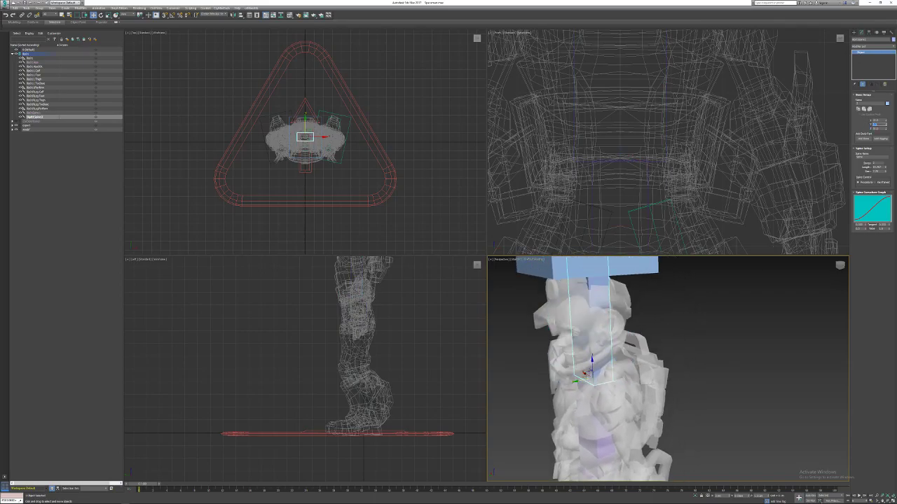
Move the upper hub down from above the head into the character's chest.
alt+middle_drag(621, 341, 616, 368)
click(596, 275)
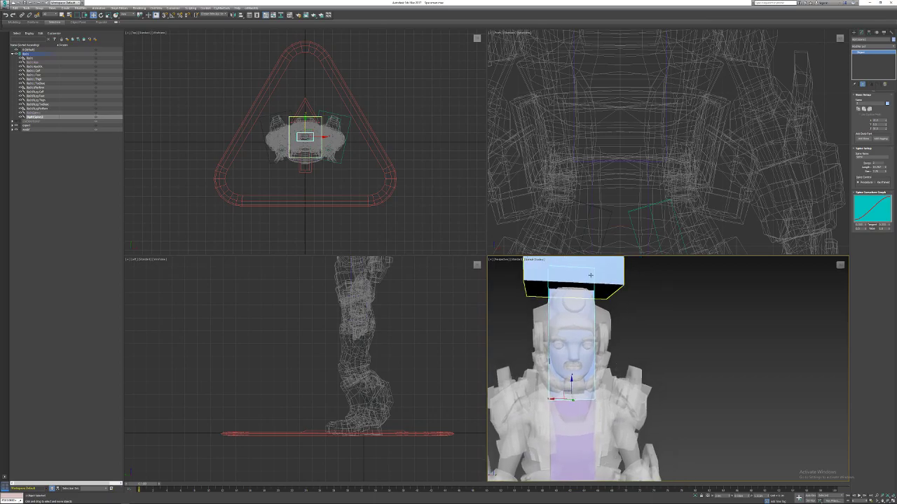
middle_drag(584, 283, 591, 313)
drag(578, 282, 544, 429)
Fine-tune the chest hub's vertical position against the mesh in the side view.
key(z)
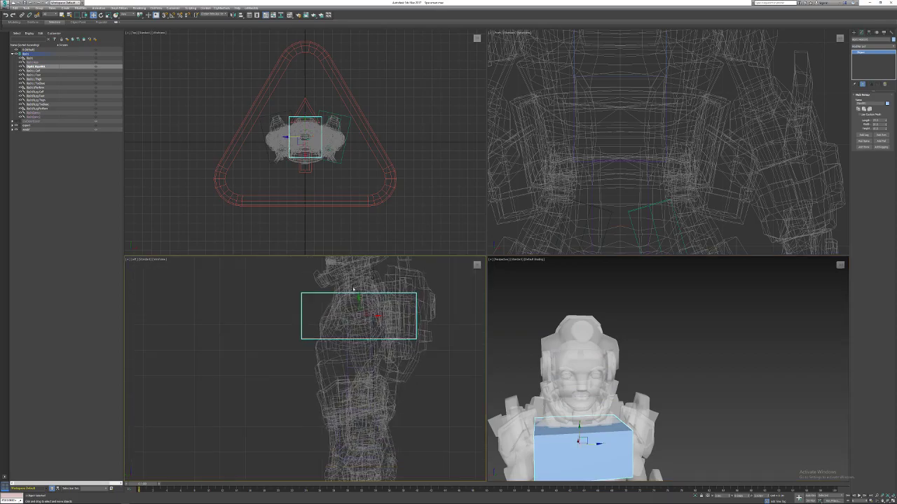
drag(358, 304, 358, 294)
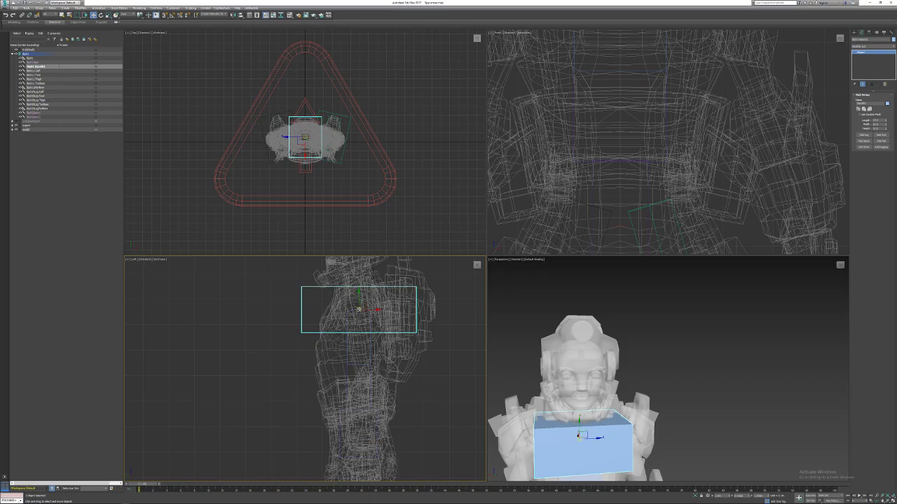
scroll(358, 308, up, 3)
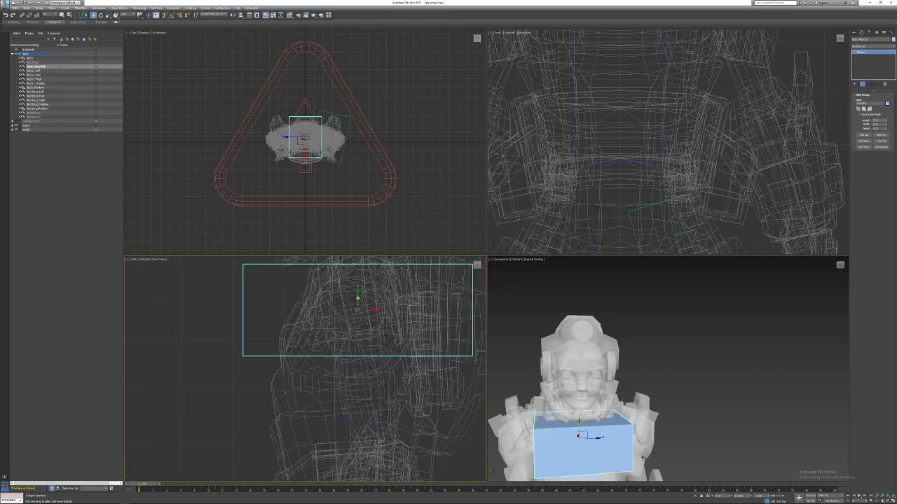
mouse_move(357, 298)
mouse_down()
mouse_move(360, 285)
mouse_move(356, 304)
mouse_up()
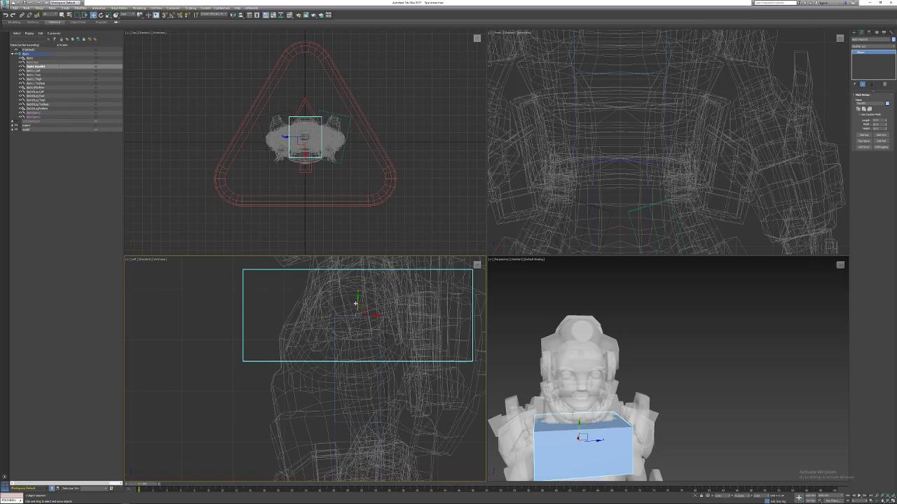
alt+middle_drag(598, 413, 577, 375)
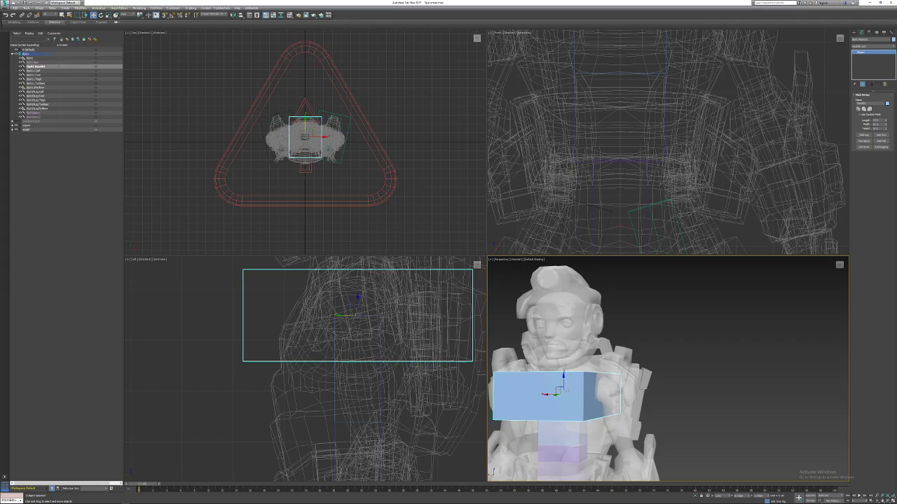
alt+middle_drag(572, 391, 592, 388)
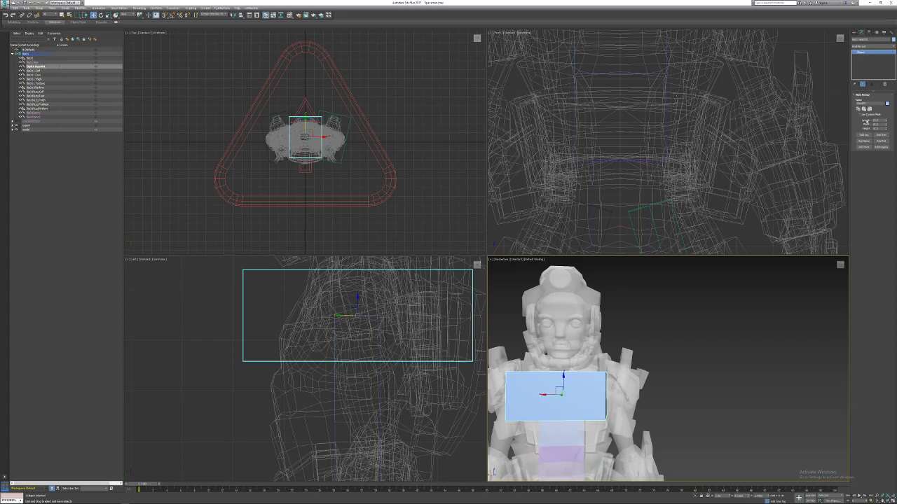
Reduce the chest hub's width and length to match the size of the spine bones.
double_click(875, 124)
drag(886, 124, 878, 136)
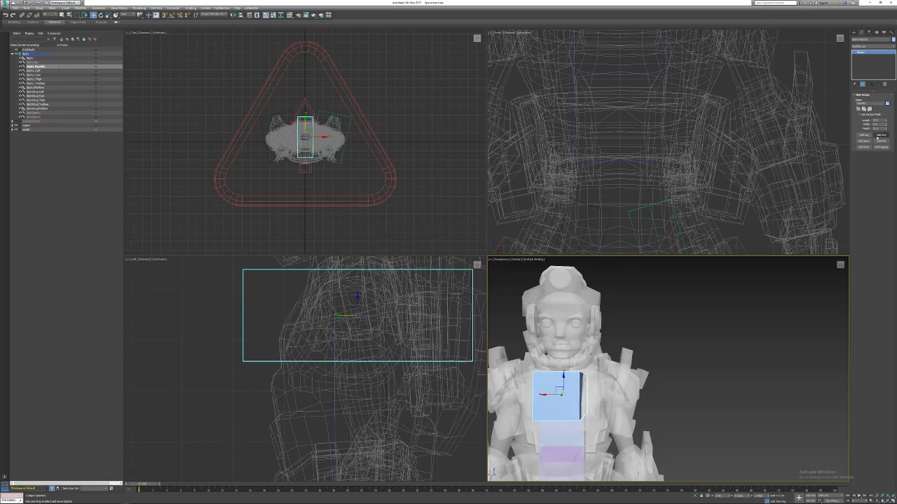
double_click(879, 120)
text(10)
key(Return)
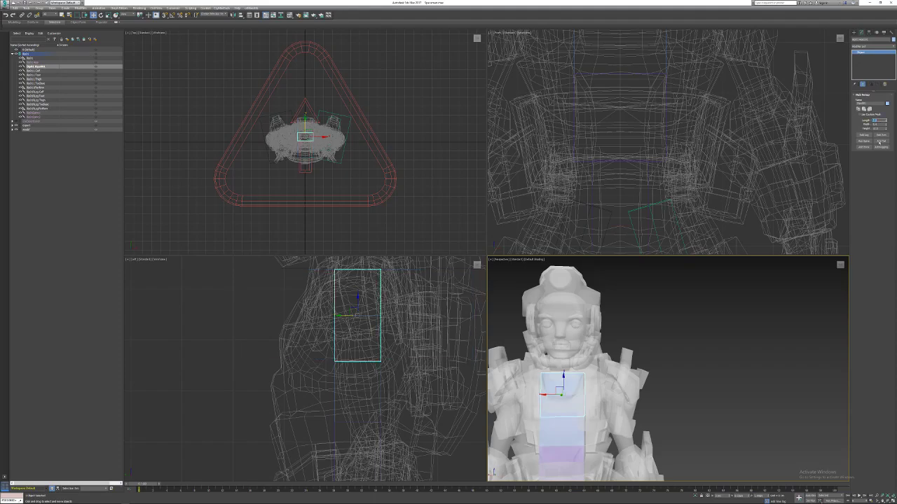
Make the chest hub slightly taller to fit the upper torso.
middle_drag(600, 369, 651, 324)
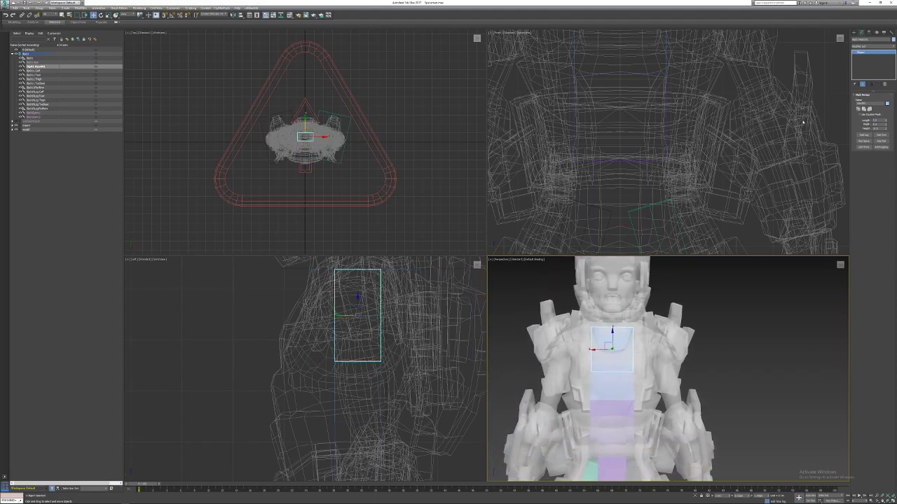
mouse_move(886, 123)
mouse_down()
mouse_move(884, 134)
mouse_move(886, 124)
mouse_up()
middle_drag(355, 273, 374, 296)
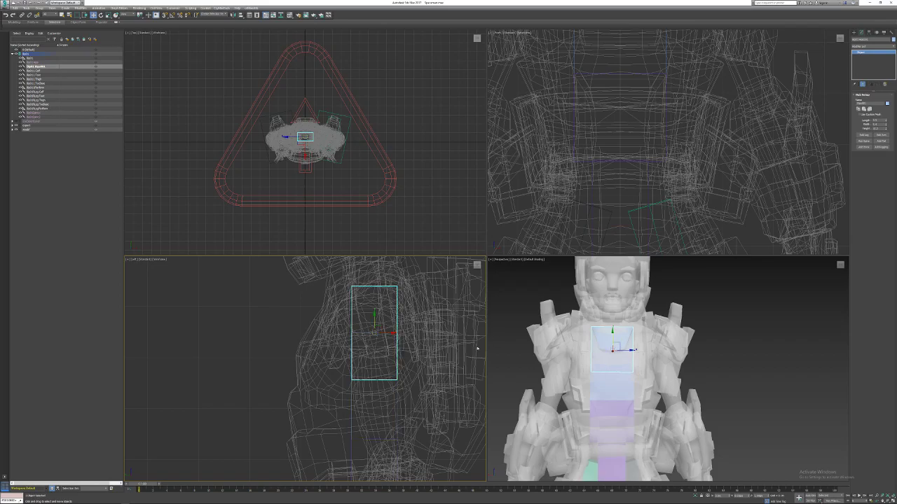
mouse_move(885, 122)
mouse_down()
mouse_move(886, 113)
mouse_move(886, 129)
mouse_up()
Select the upper spine bone and raise its base slightly in the front view.
middle_drag(608, 383, 628, 315)
click(625, 356)
click(630, 319)
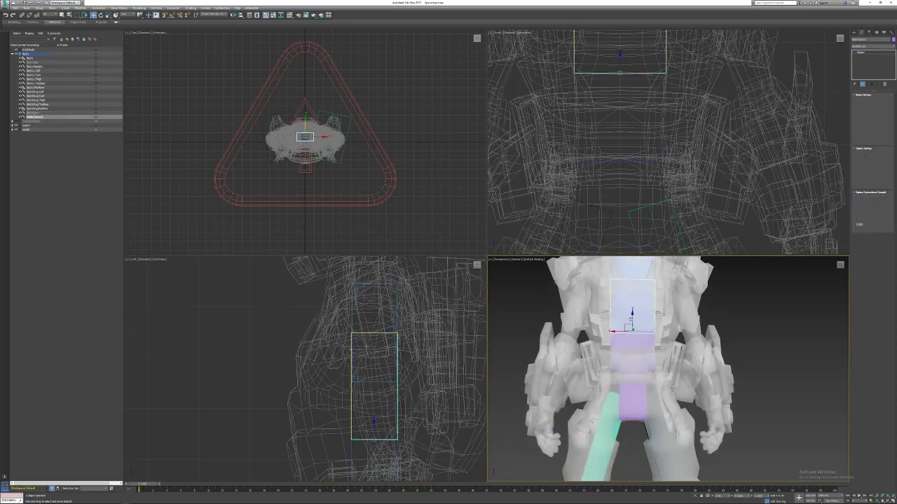
scroll(622, 135, down, 5)
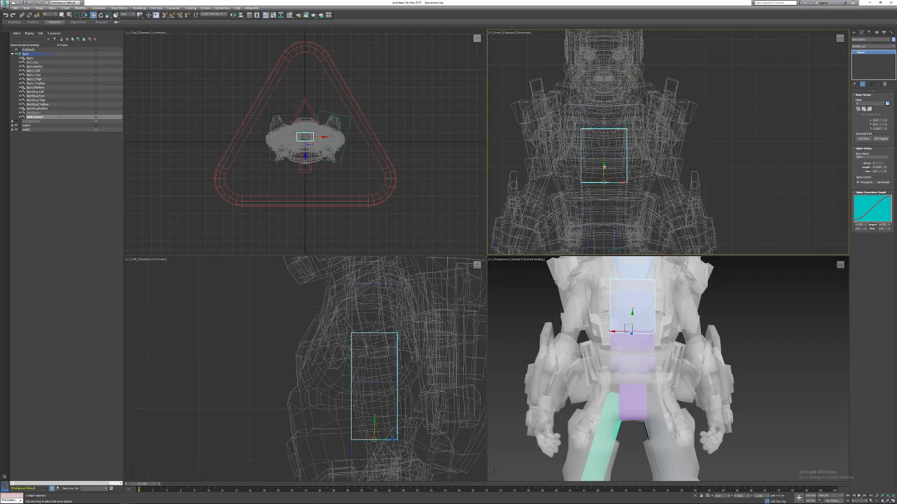
drag(603, 167, 603, 165)
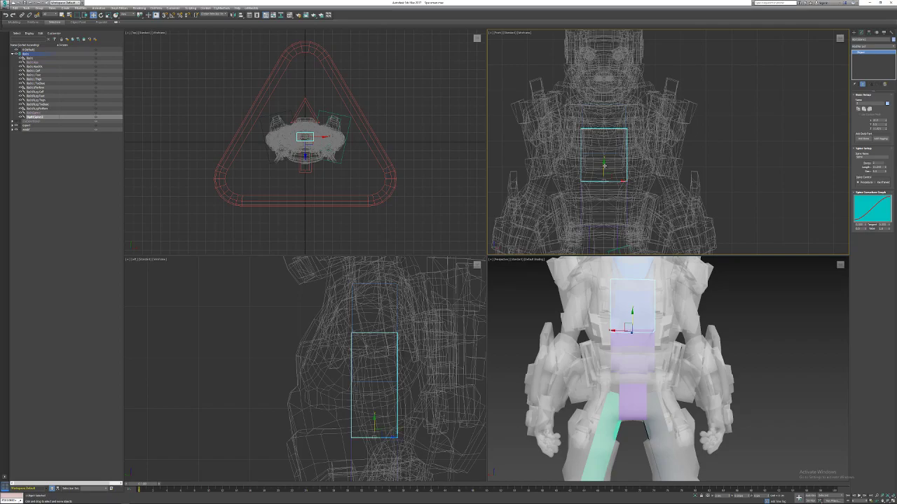
Rename the lower spine bone and clear the spine's overall name.
click(627, 205)
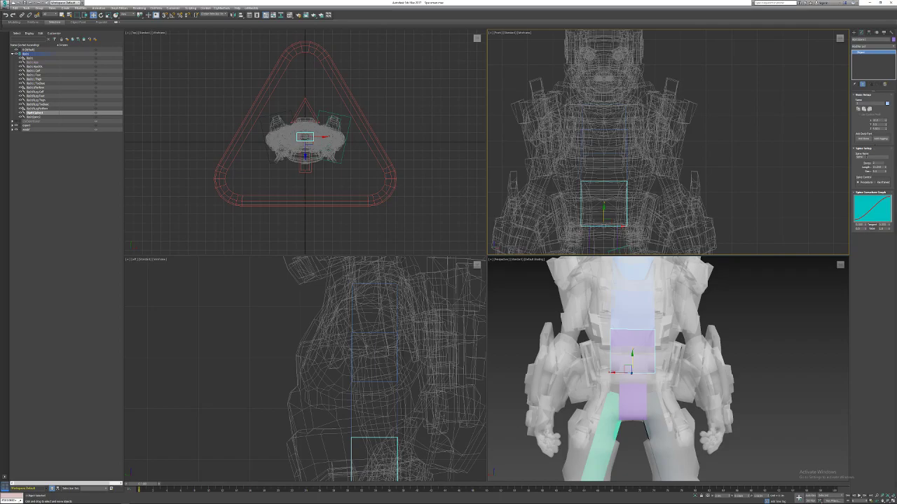
click(858, 104)
key(Return)
click(869, 157)
key(BackSpace)
Rename the upper spine bone as _Spine1.
click(620, 312)
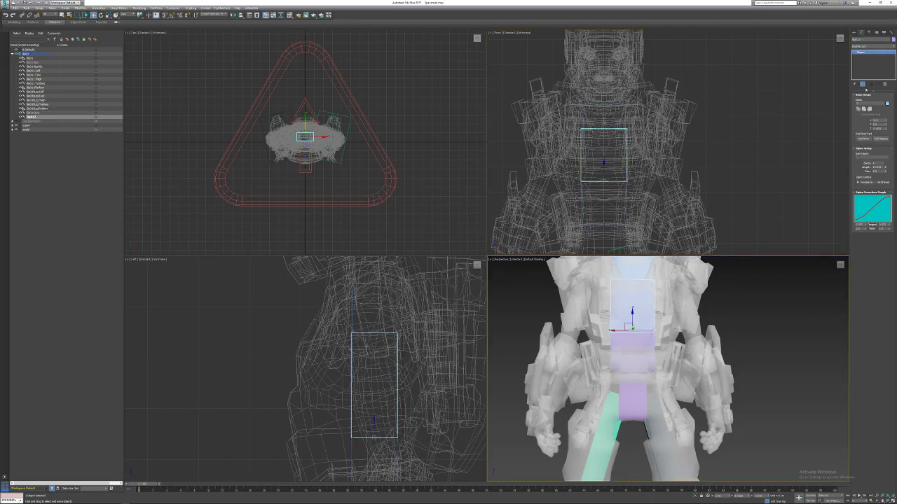
click(864, 104)
text(_Spine1)
key(Return)
Rename the chest hub to follow the spine bones' naming and compare it with the upper spine bone's name.
middle_drag(672, 311, 666, 359)
click(643, 325)
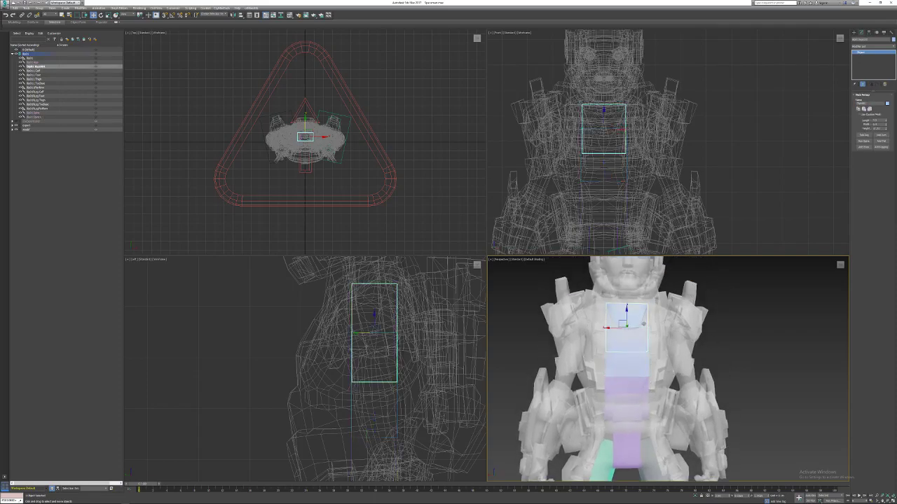
click(874, 103)
key(BackSpace)
click(626, 355)
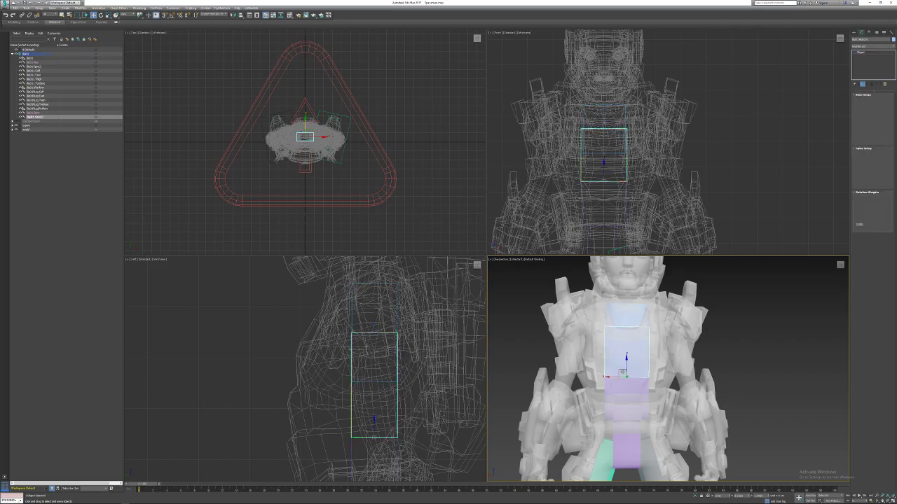
click(630, 324)
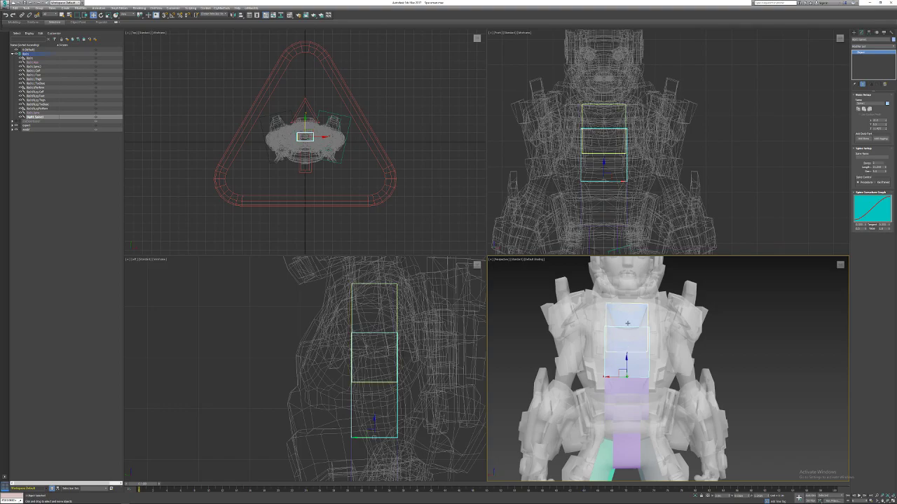
click(628, 323)
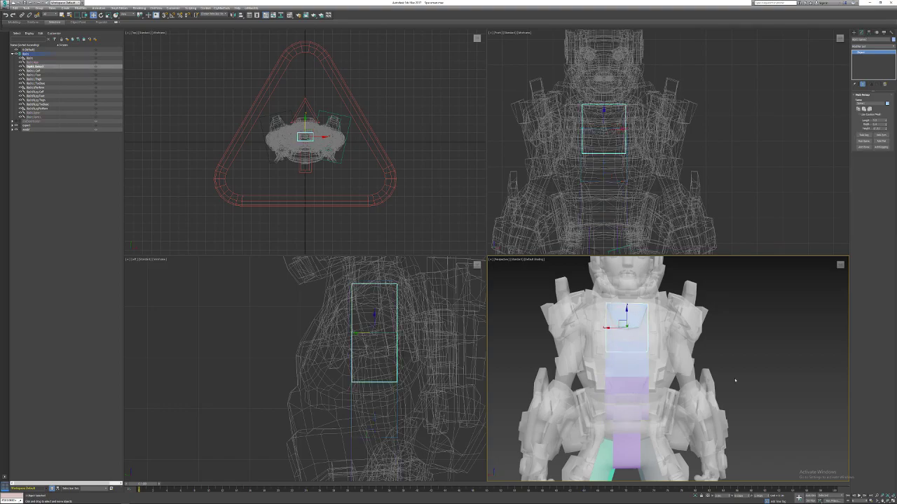
Add an arm to the chest hub.
middle_drag(625, 392, 628, 359)
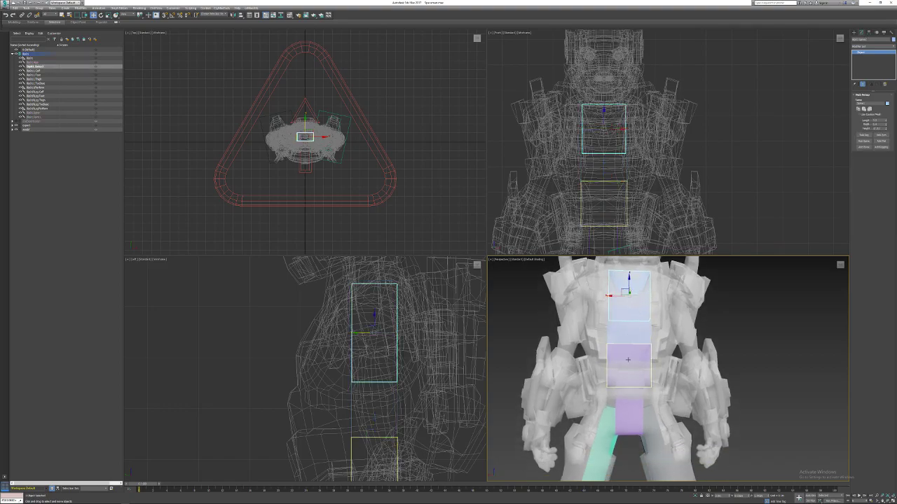
alt+middle_drag(678, 342, 659, 361)
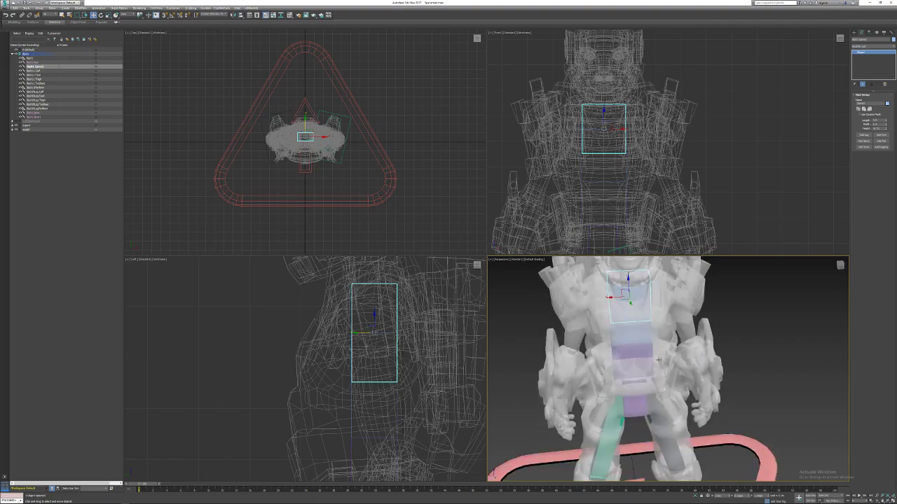
click(880, 136)
alt+middle_drag(643, 358, 655, 266)
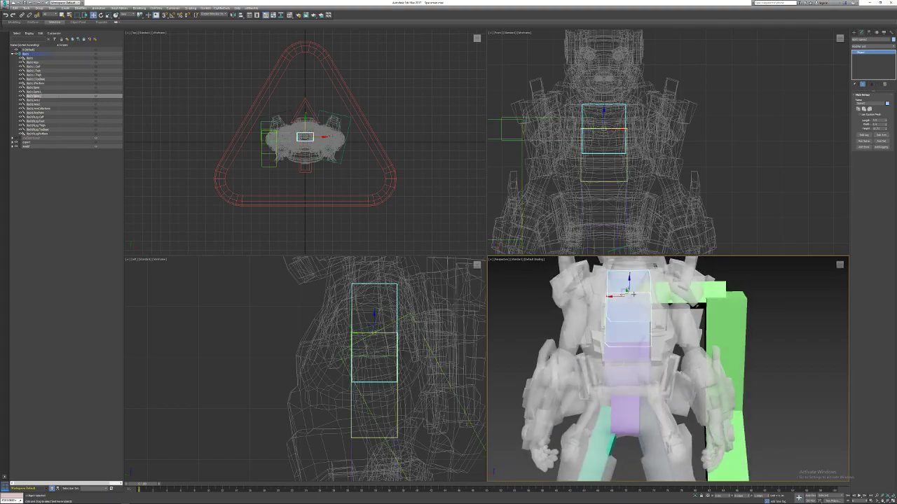
Check the new collarbone against the shoulder, then lower the chest hub slightly.
click(718, 291)
alt+middle_drag(718, 291, 613, 287)
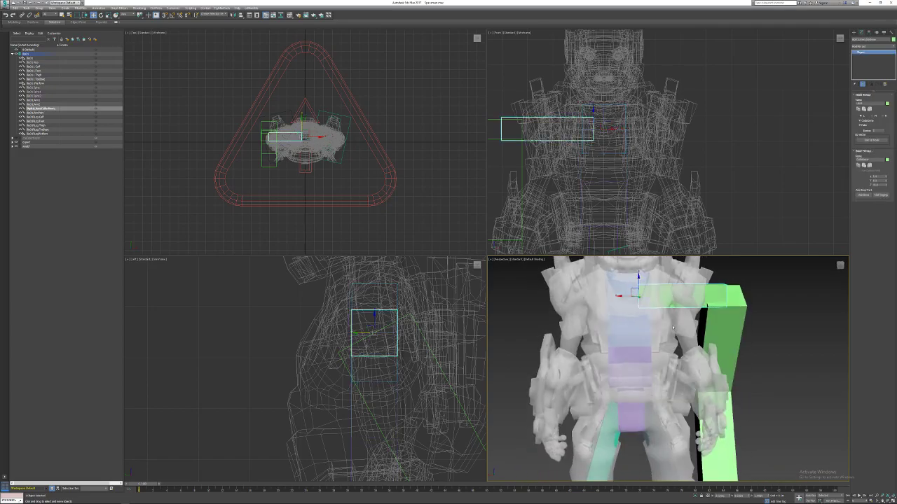
click(612, 288)
drag(628, 279, 629, 282)
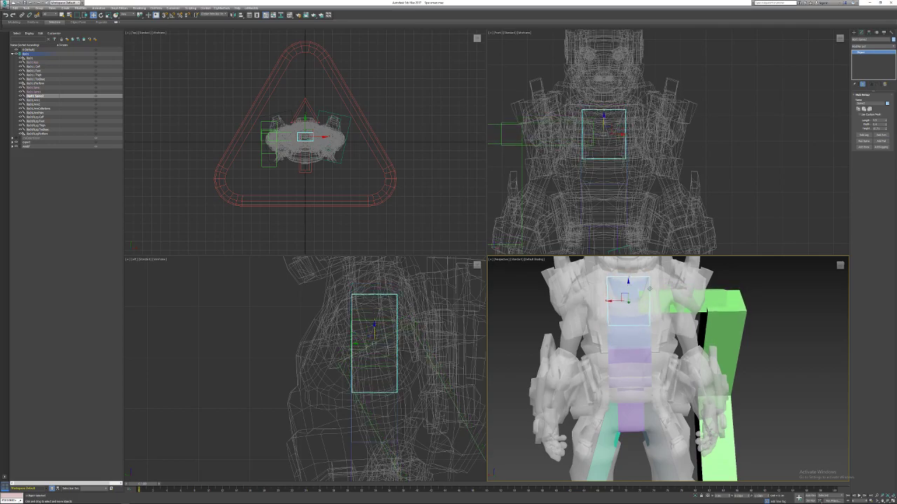
Reduce the new collarbone's width and height to a slim bar running from the chest to the shoulder.
click(683, 301)
alt+middle_drag(701, 312, 650, 367)
middle_drag(708, 342, 707, 376)
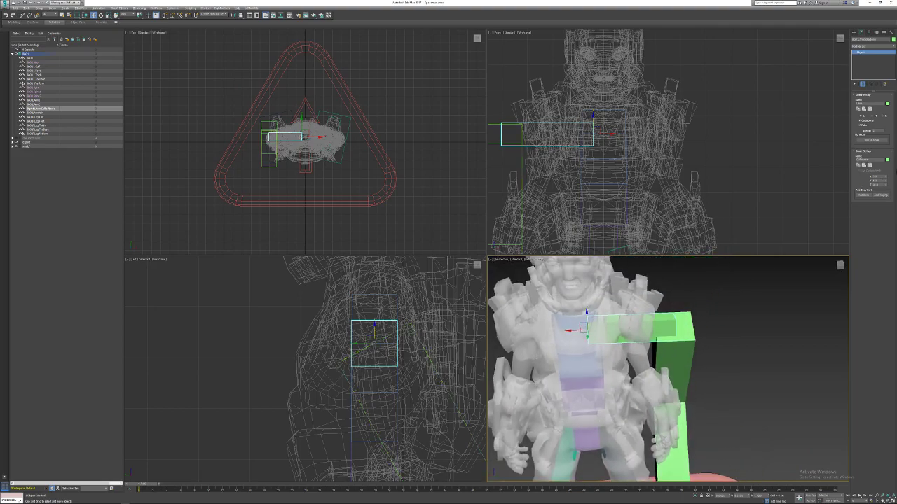
drag(886, 178, 882, 196)
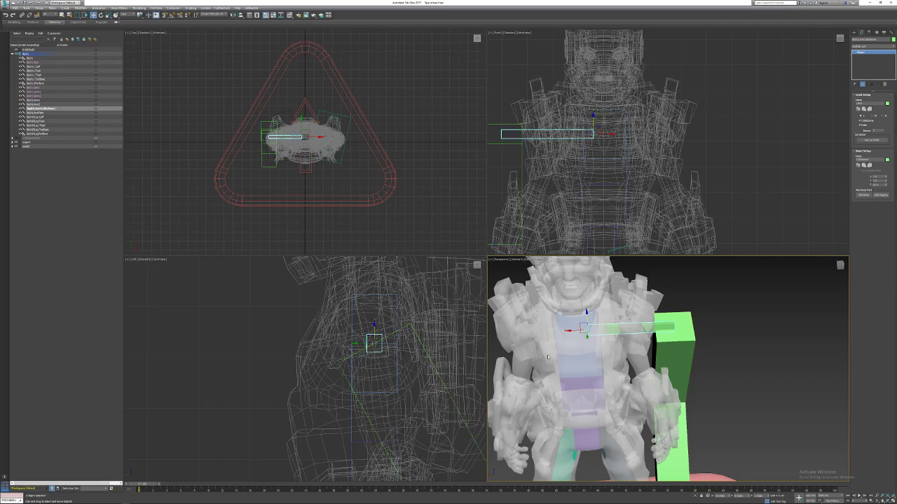
click(678, 329)
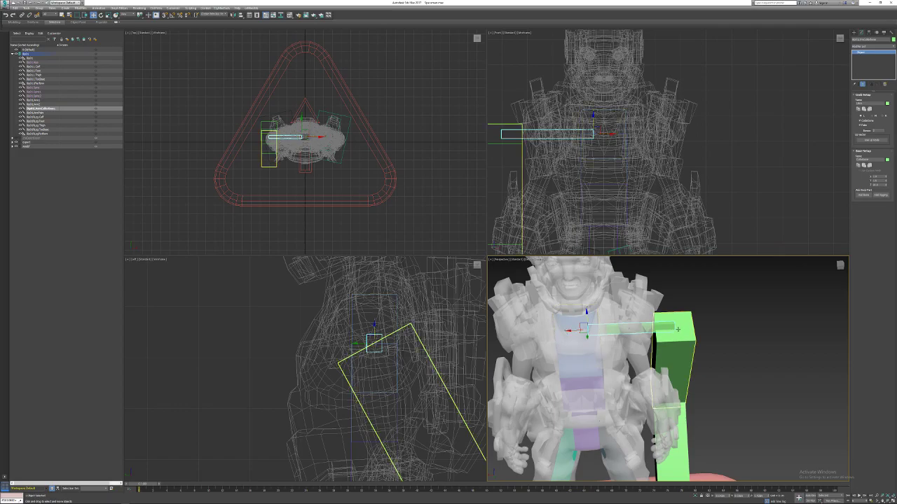
click(666, 329)
key(ctrl+z)
alt+middle_drag(664, 330, 662, 304)
click(609, 305)
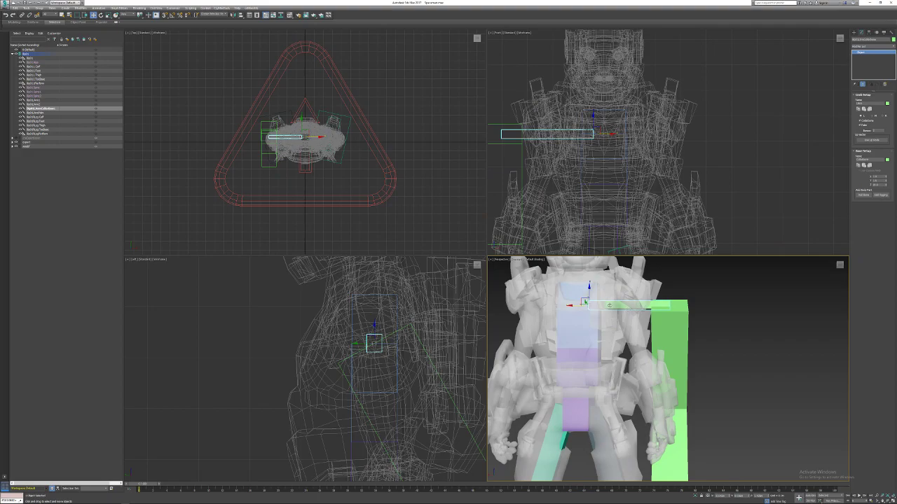
Set the upper arm bone's width and depth to 4.
click(676, 330)
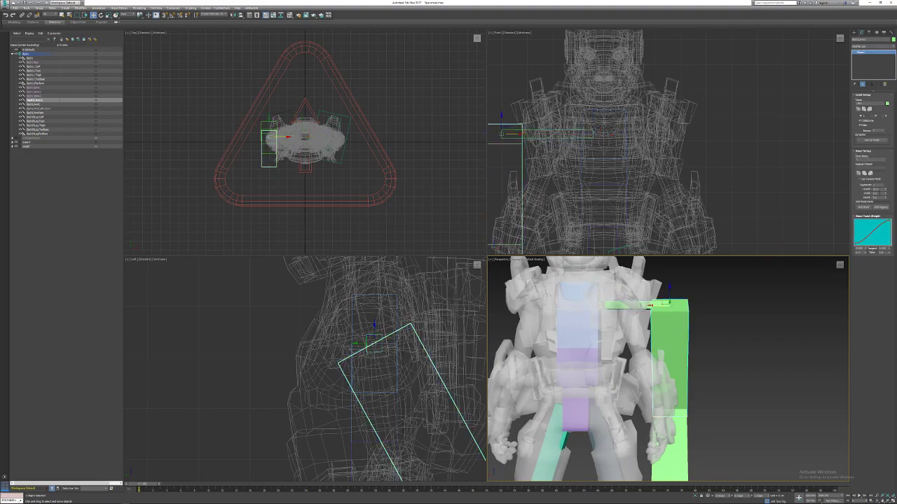
drag(886, 194, 885, 208)
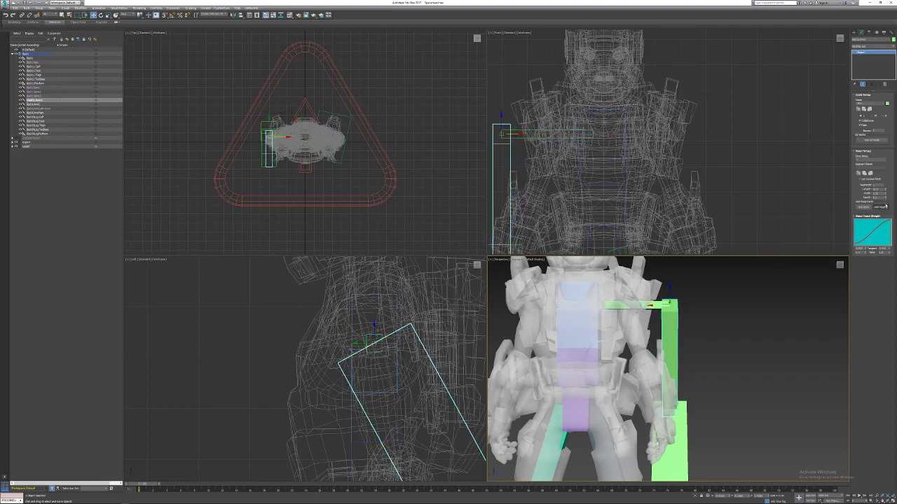
double_click(878, 194)
text(4)
key(Tab)
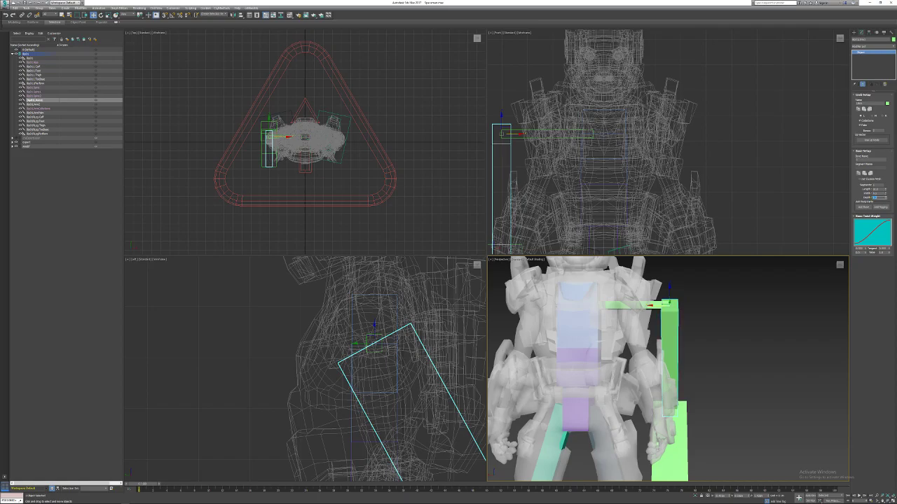
text(4)
key(Return)
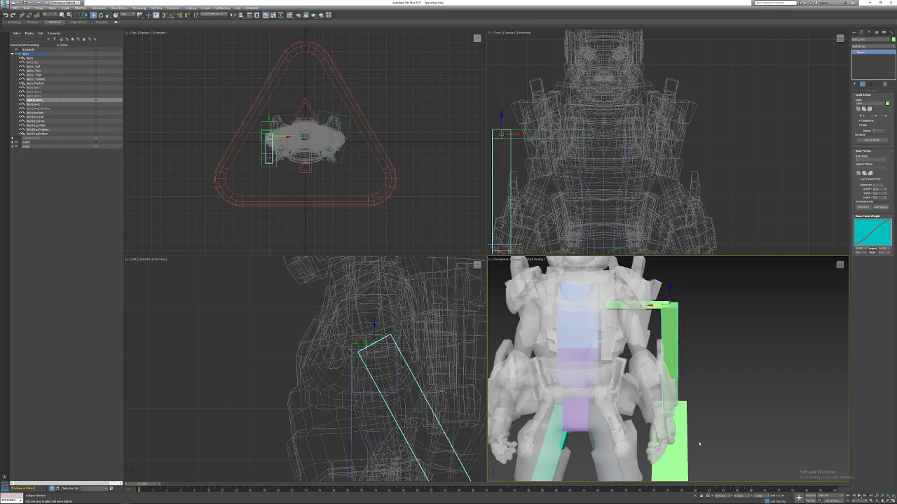
Reduce the forearm bone's width and depth to match the upper arm bone.
click(661, 449)
middle_drag(661, 449, 659, 414)
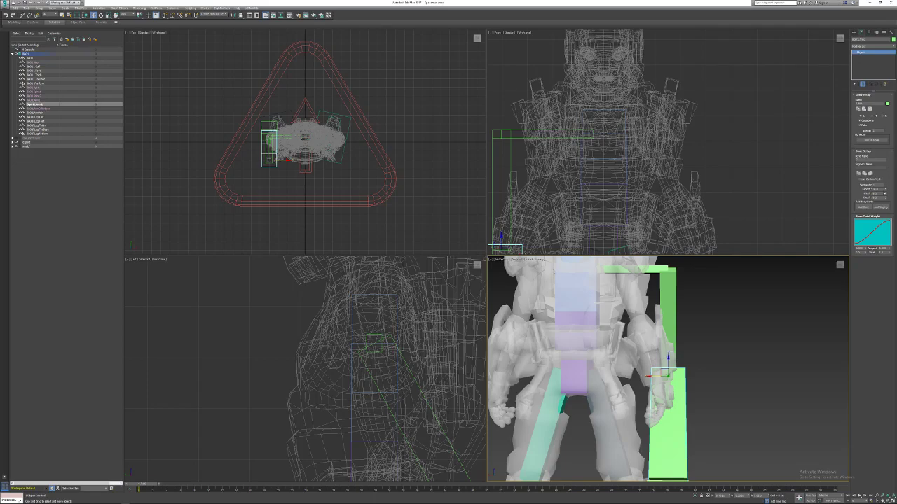
key(Tab)
key(Tab)
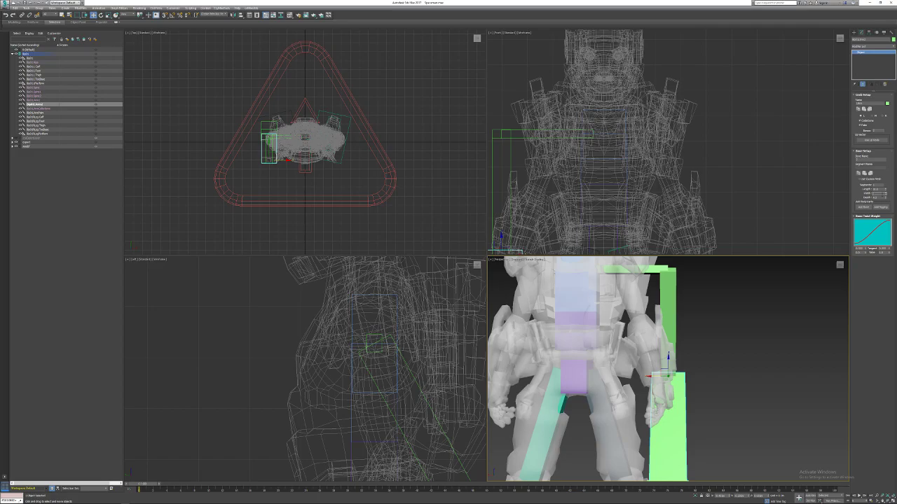
key(Return)
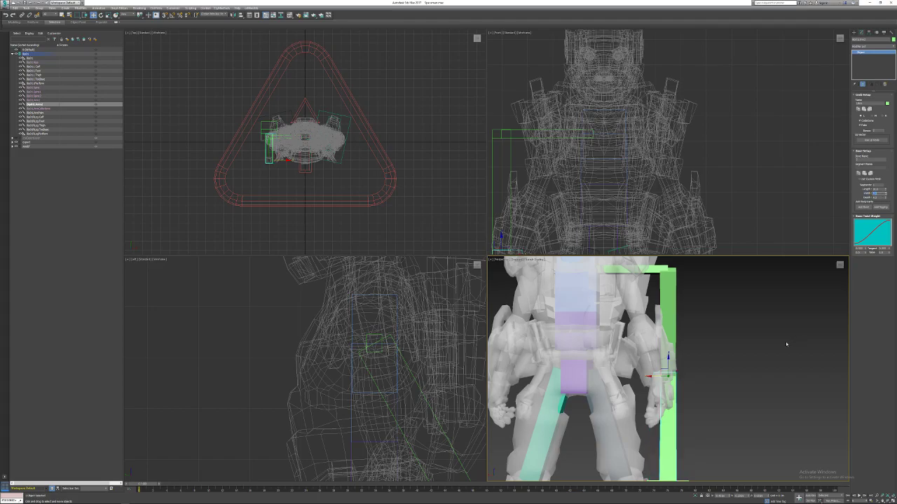
Move the palm at the end of the arm up to the character's hand and centre it there.
middle_drag(740, 371, 735, 312)
click(647, 452)
alt+middle_drag(728, 364, 672, 413)
mouse_move(672, 448)
middle_down()
mouse_move(680, 413)
mouse_move(671, 432)
middle_up()
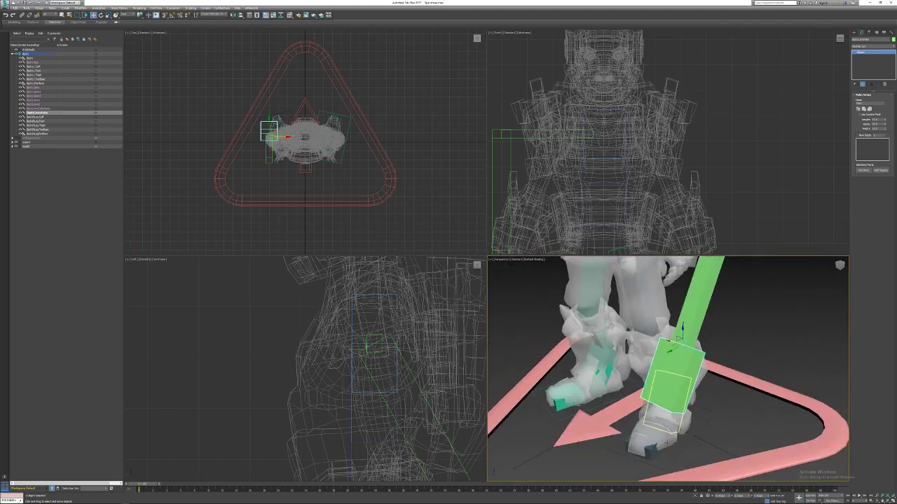
alt+middle_drag(684, 371, 655, 345)
middle_drag(697, 315, 697, 415)
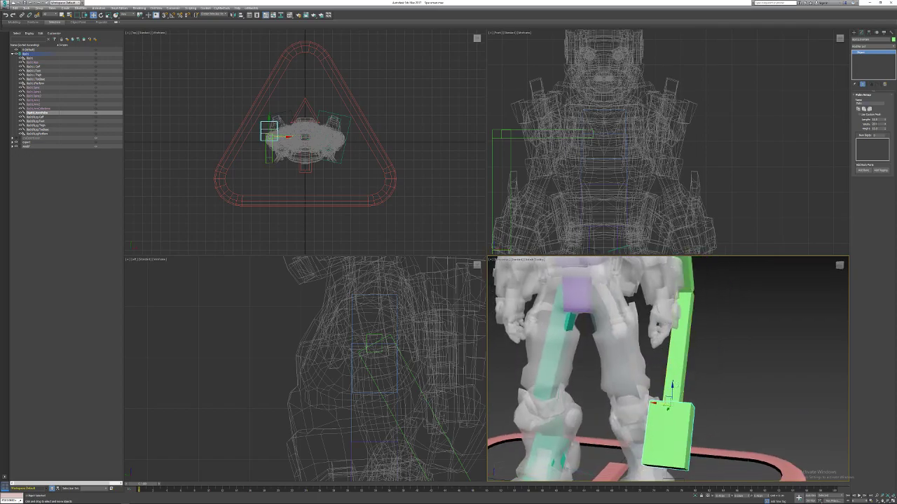
alt+middle_drag(703, 400, 669, 384)
drag(677, 398, 683, 301)
mouse_move(683, 302)
alt+middle_down()
mouse_move(720, 336)
mouse_move(671, 297)
alt+middle_up()
drag(662, 304, 645, 304)
alt+middle_drag(678, 310, 653, 301)
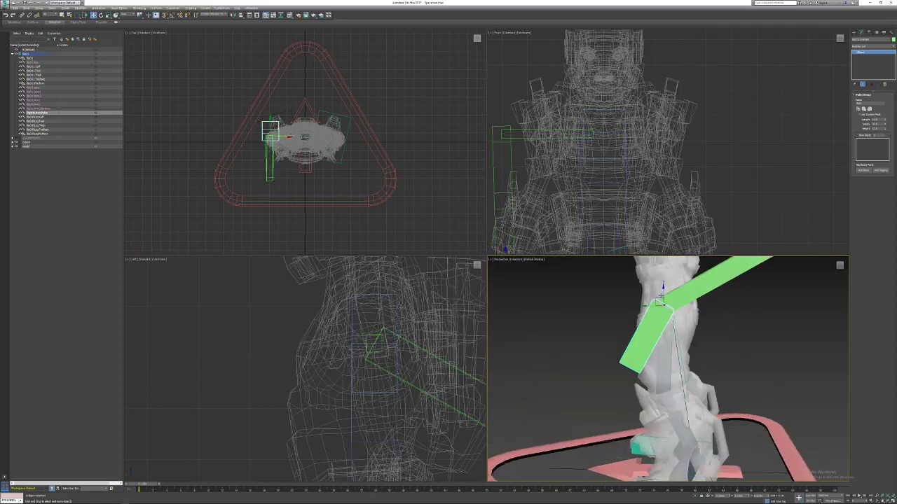
mouse_move(660, 300)
mouse_down()
mouse_move(665, 292)
mouse_move(668, 299)
mouse_up()
alt+middle_drag(712, 344, 656, 316)
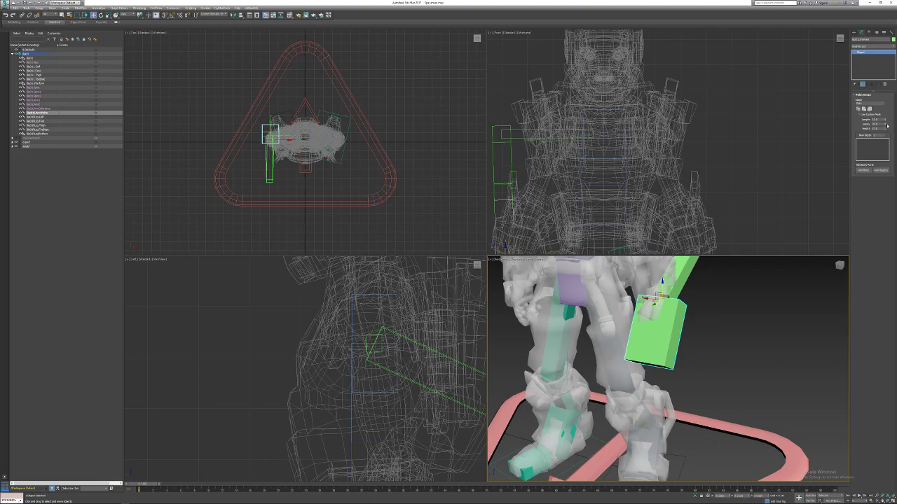
Narrow the palm's width and compare it with the character's hand.
mouse_move(885, 125)
mouse_down()
mouse_move(877, 162)
mouse_move(876, 134)
mouse_up()
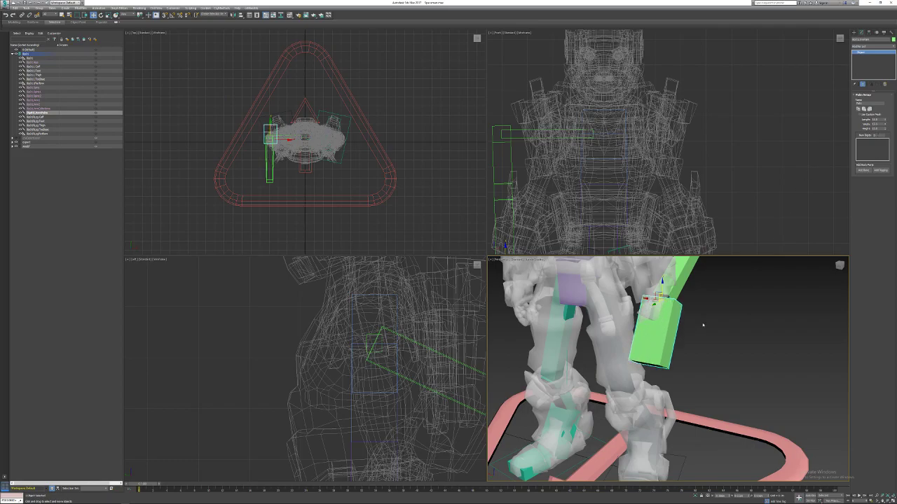
scroll(707, 322, up, 3)
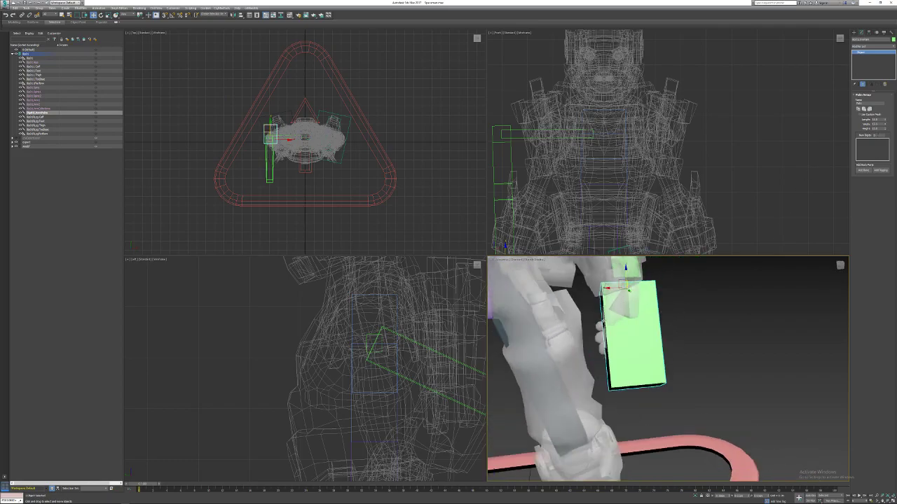
alt+middle_drag(591, 332, 709, 260)
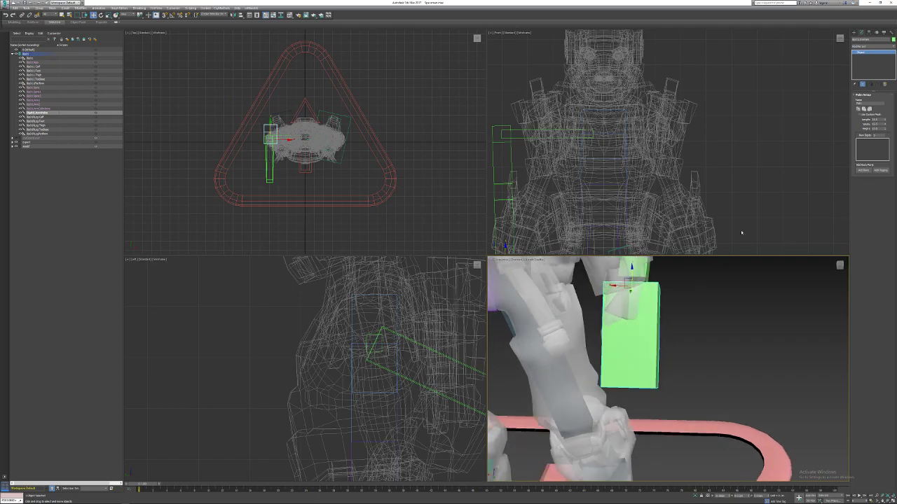
Try adding five digits to the palm and remove them again.
click(876, 135)
key(Return)
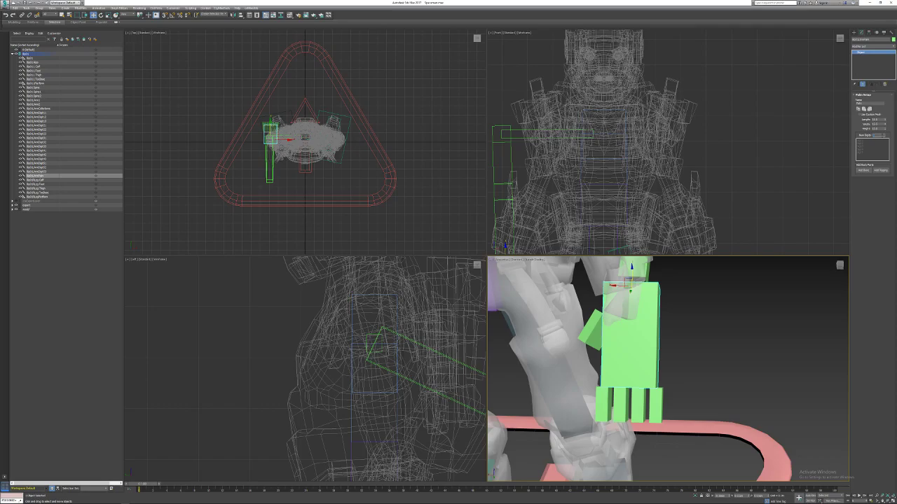
key(Return)
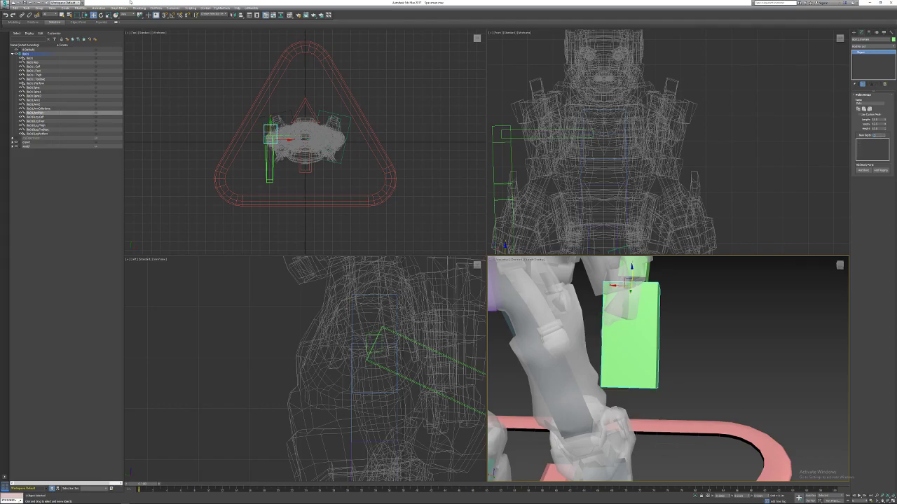
Rotate the palm to hang nearly straight down in line with the character's hand.
click(101, 15)
key(z)
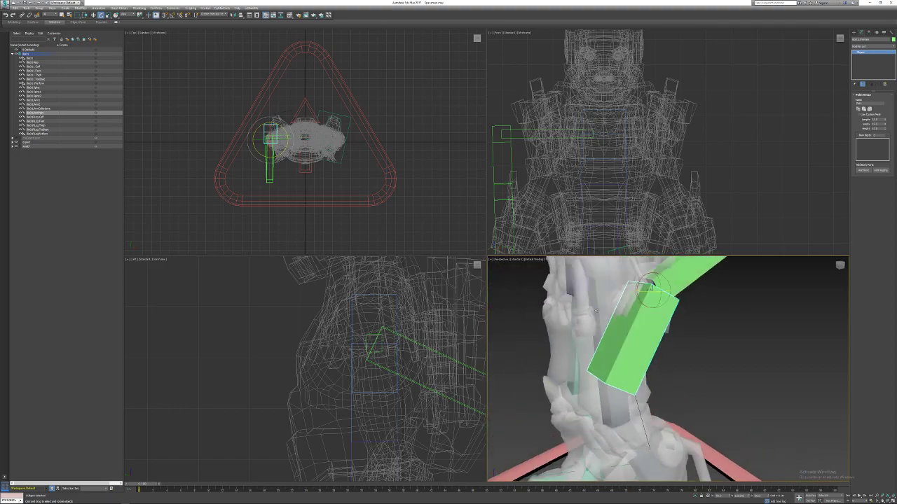
drag(662, 295, 636, 295)
alt+middle_drag(636, 296, 682, 306)
drag(645, 293, 659, 289)
alt+middle_drag(659, 289, 609, 290)
Move the palm up slightly toward the character's wrist.
key(w)
click(639, 274)
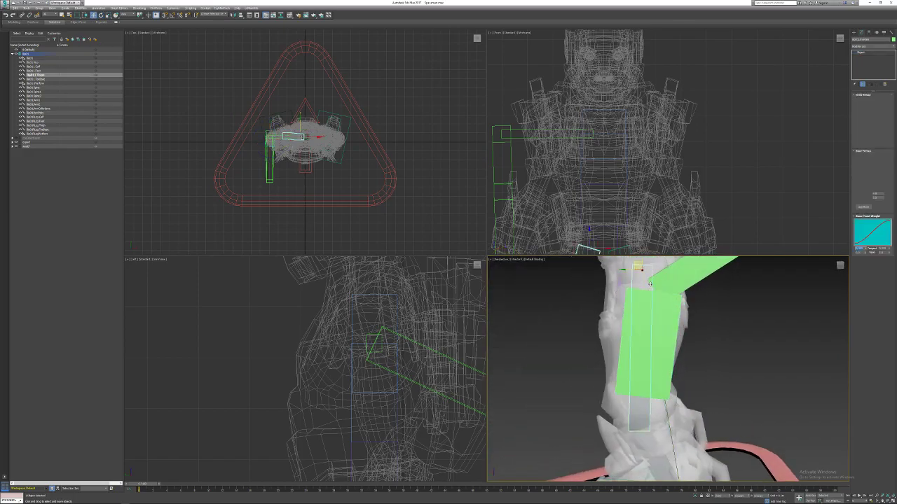
click(650, 288)
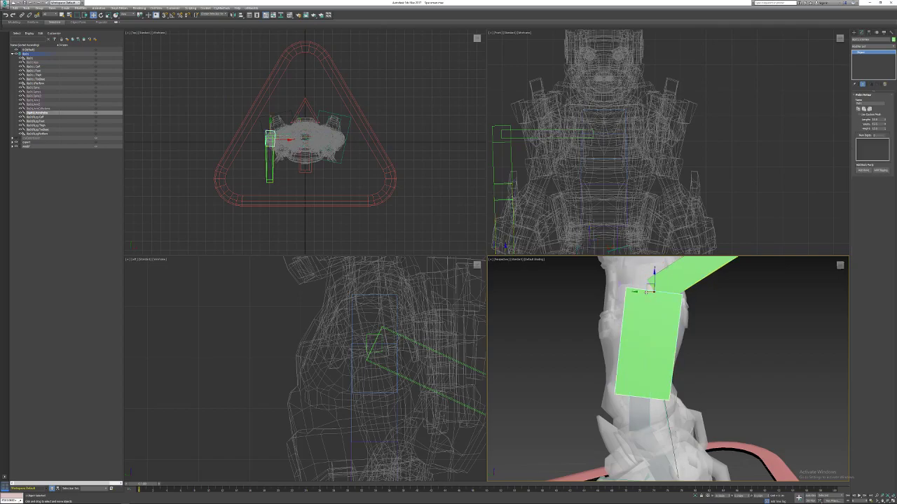
click(648, 286)
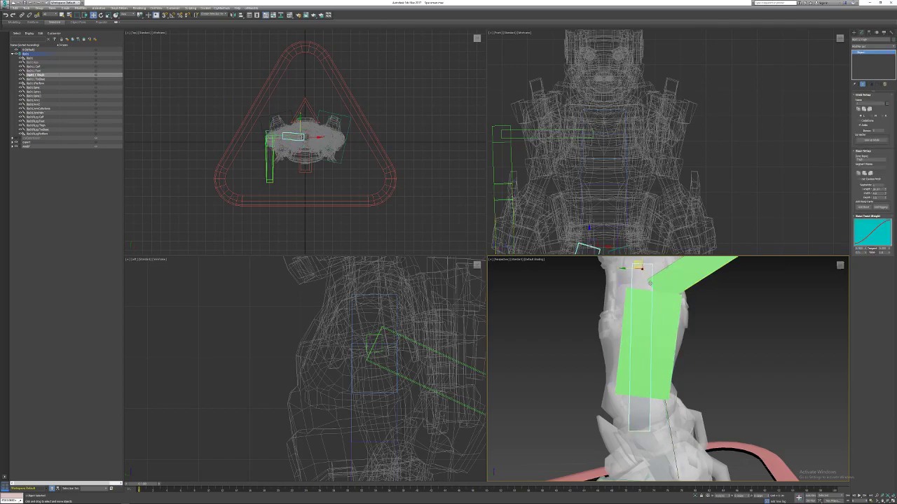
click(660, 304)
drag(650, 285, 648, 273)
Fine-tune the palm's position at the wrist joint in the Left view.
scroll(373, 280, down, 3)
middle_drag(394, 467, 390, 377)
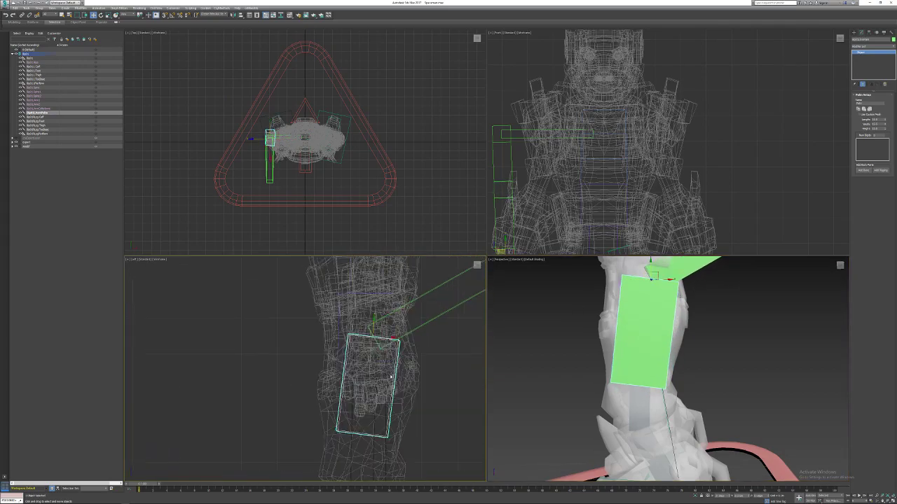
scroll(389, 375, up, 4)
middle_drag(349, 309, 357, 357)
scroll(355, 360, up, 4)
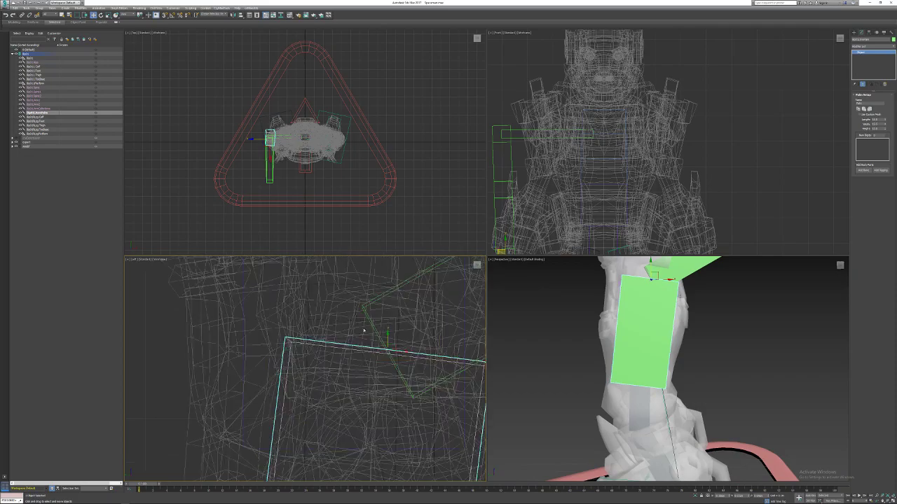
drag(395, 346, 386, 321)
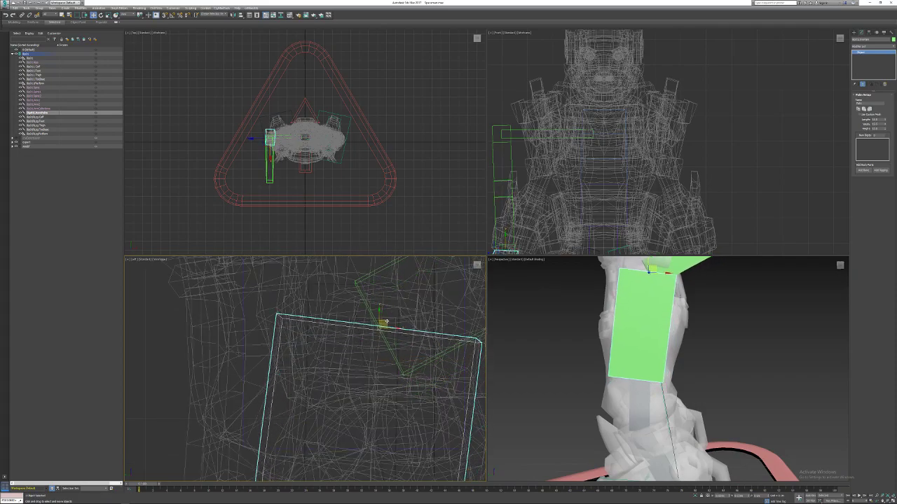
drag(330, 320, 370, 326)
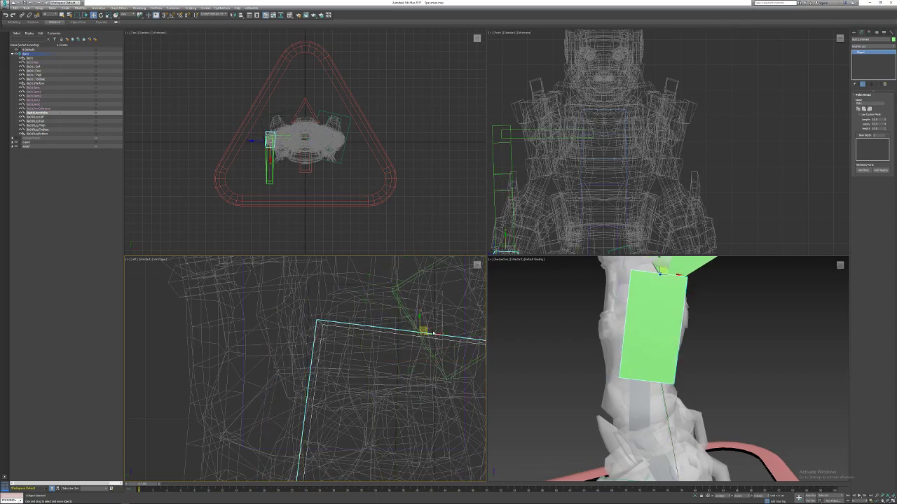
drag(423, 330, 391, 322)
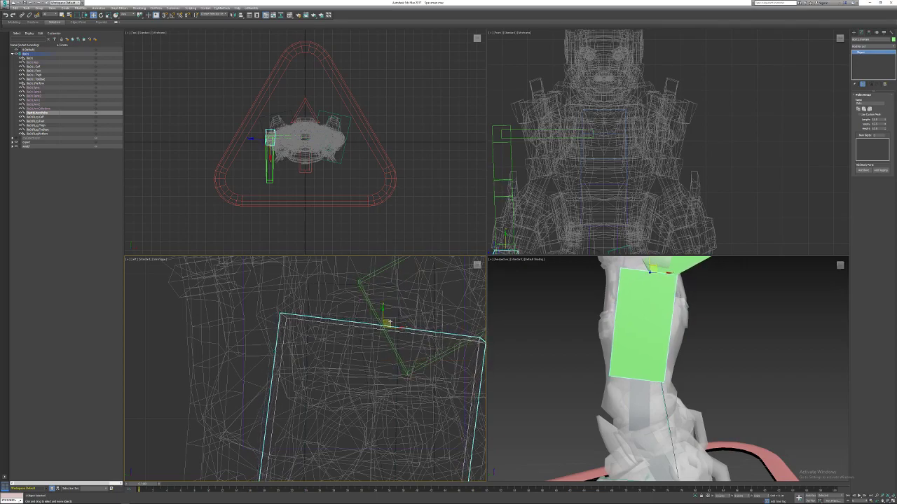
Reduce the palm's height, width and length to a small block at the wrist.
alt+middle_drag(660, 323, 751, 259)
mouse_move(886, 130)
mouse_down()
mouse_move(878, 148)
mouse_move(885, 126)
mouse_up()
drag(883, 133, 878, 154)
drag(885, 122, 885, 138)
alt+middle_drag(694, 286, 482, 332)
middle_drag(392, 349, 405, 275)
scroll(393, 327, down, 3)
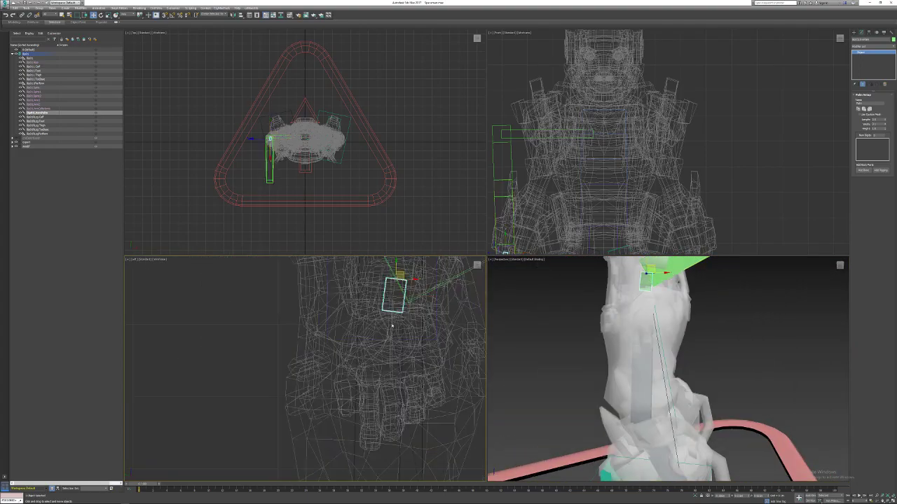
Move the start of the forearm bone in to the character's elbow, straightening the bent arm.
middle_drag(685, 281, 635, 371)
click(764, 299)
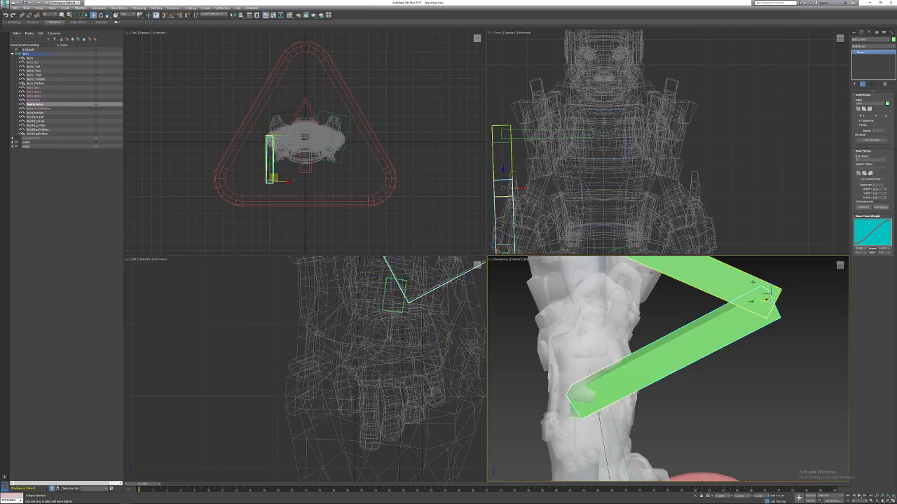
drag(765, 297, 587, 282)
alt+middle_drag(587, 282, 639, 409)
Move the top of the upper arm bone inward to the character's shoulder joint.
click(613, 334)
drag(620, 327, 700, 308)
alt+middle_drag(658, 367, 635, 355)
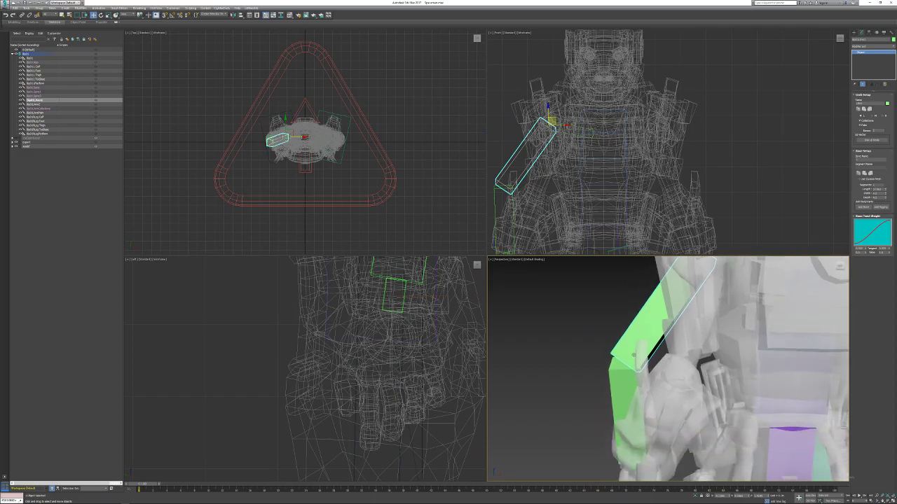
Move the forearm bone's elbow end inward so it sits inside the character's arm.
click(629, 363)
drag(631, 356, 684, 357)
alt+middle_drag(684, 357, 769, 423)
Fine-tune the top of the upper arm bone inside the shoulder, checking it from the side and from above.
click(614, 375)
scroll(602, 337, up, 5)
drag(649, 320, 627, 311)
alt+middle_drag(666, 335, 592, 334)
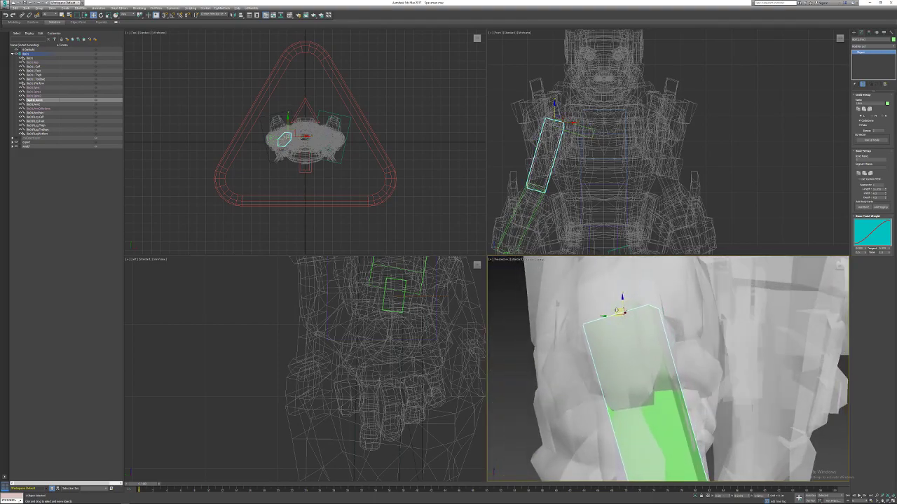
alt+middle_drag(639, 320, 706, 380)
scroll(630, 378, up, 4)
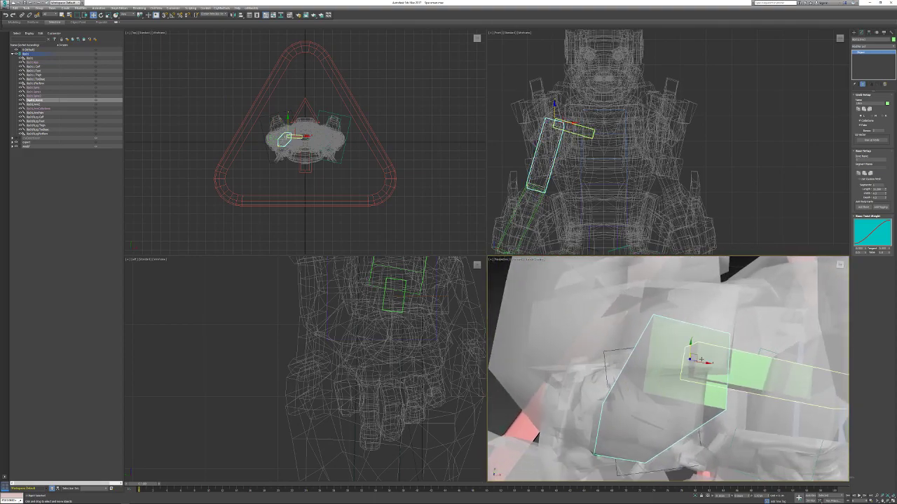
drag(692, 357, 698, 354)
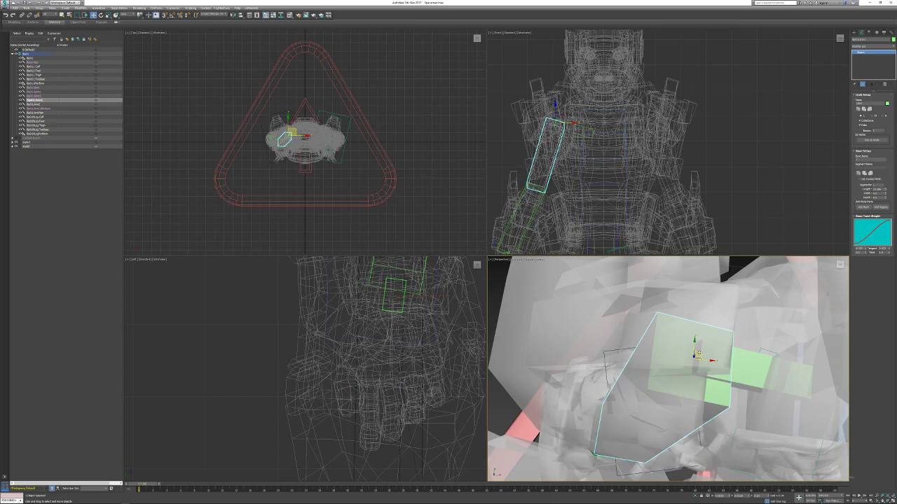
Reposition the start of the forearm bone sideways inside the character's elbow joint.
alt+middle_drag(699, 400, 653, 364)
click(679, 378)
drag(669, 364, 643, 365)
alt+middle_drag(644, 366, 723, 377)
drag(722, 374, 728, 378)
alt+middle_drag(729, 378, 690, 370)
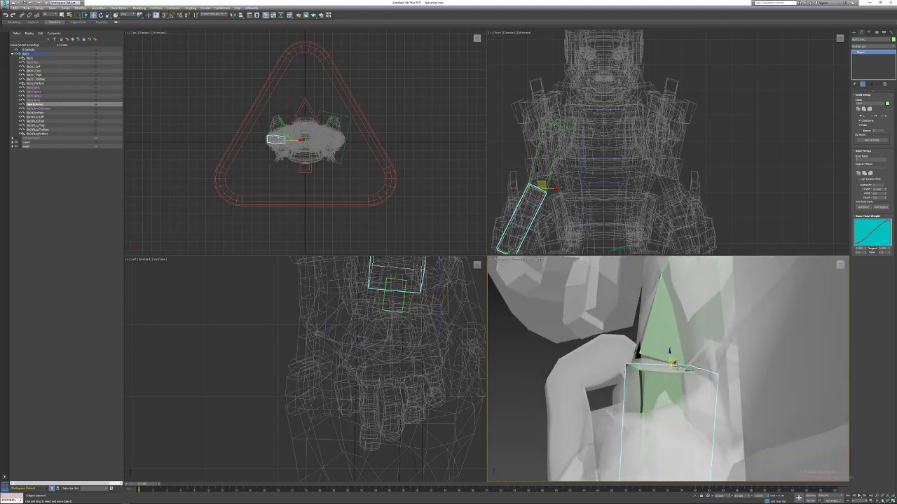
Lower the start of the forearm bone and shift it slightly outward to centre it in the elbow.
alt+middle_drag(631, 397, 637, 365)
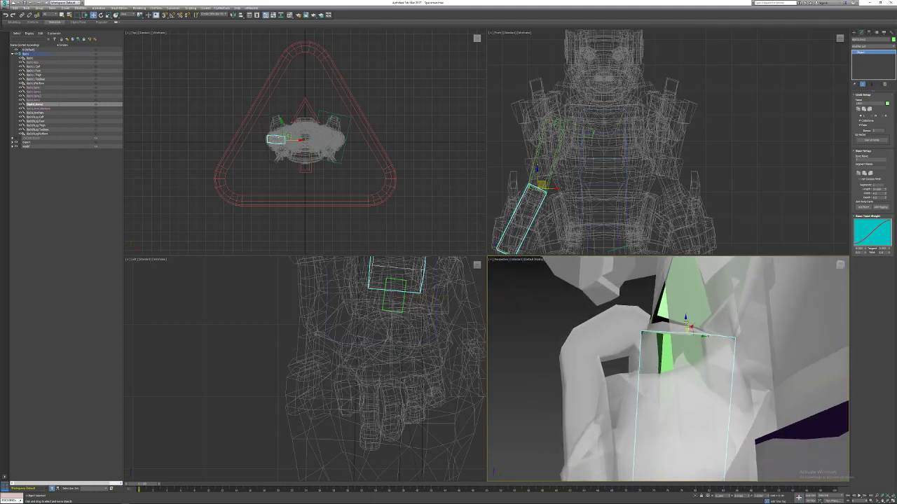
drag(686, 317, 685, 336)
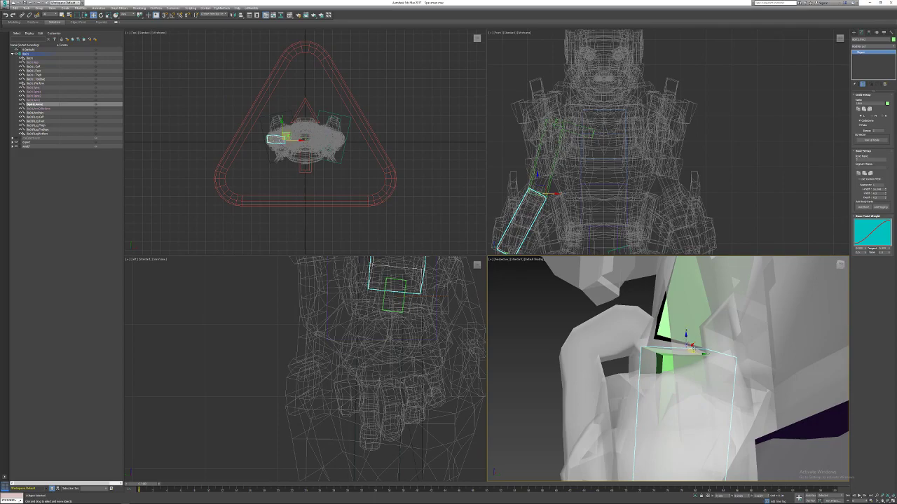
alt+middle_drag(690, 346, 721, 377)
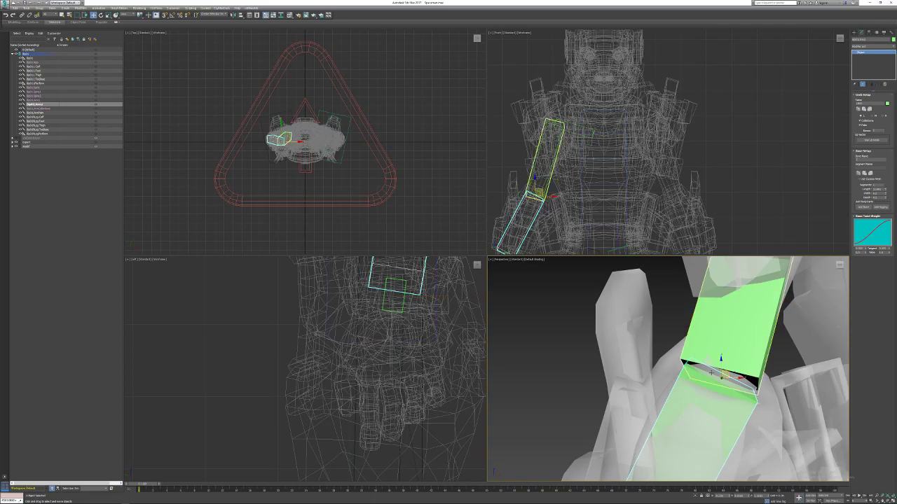
alt+middle_drag(711, 372, 823, 380)
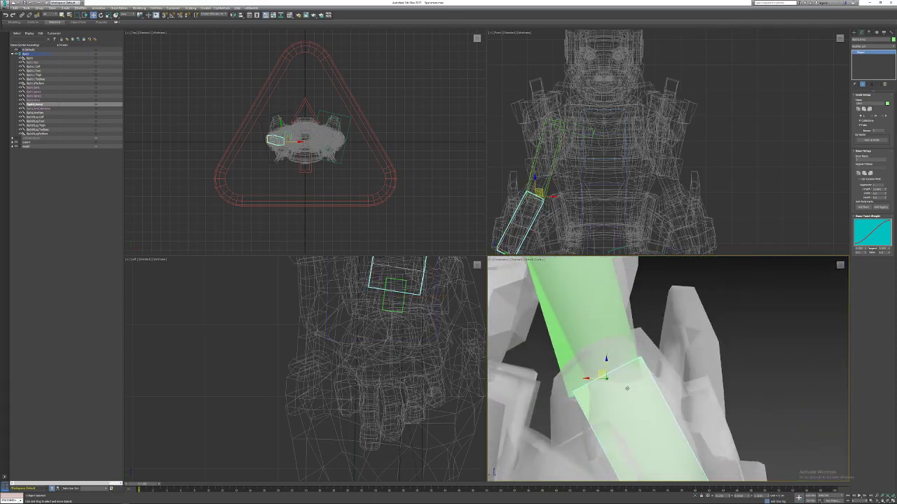
drag(601, 372, 611, 368)
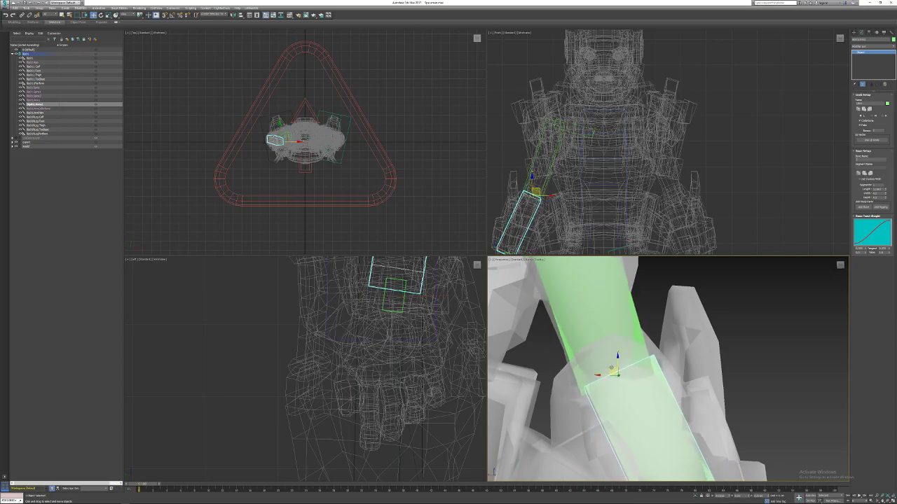
scroll(613, 370, down, 4)
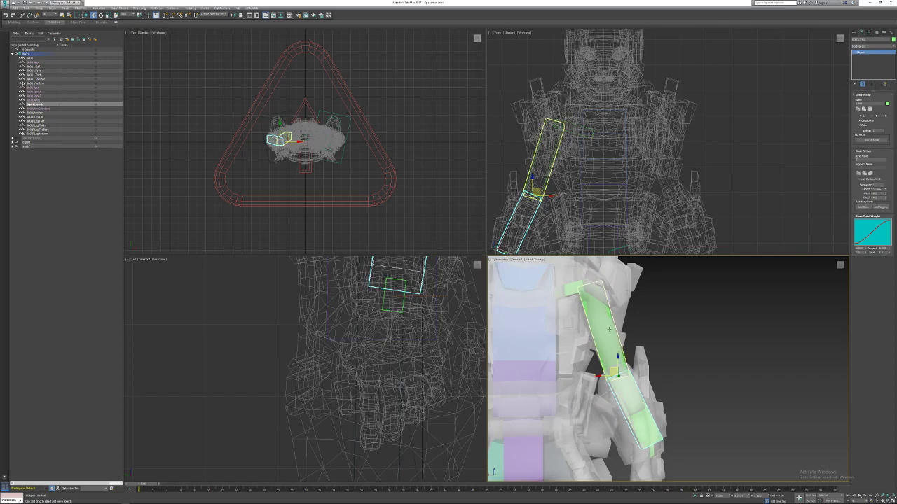
Raise the top of the upper arm bone slightly and adjust it sideways within the shoulder joint.
middle_drag(607, 315, 631, 371)
click(631, 363)
scroll(613, 344, up, 6)
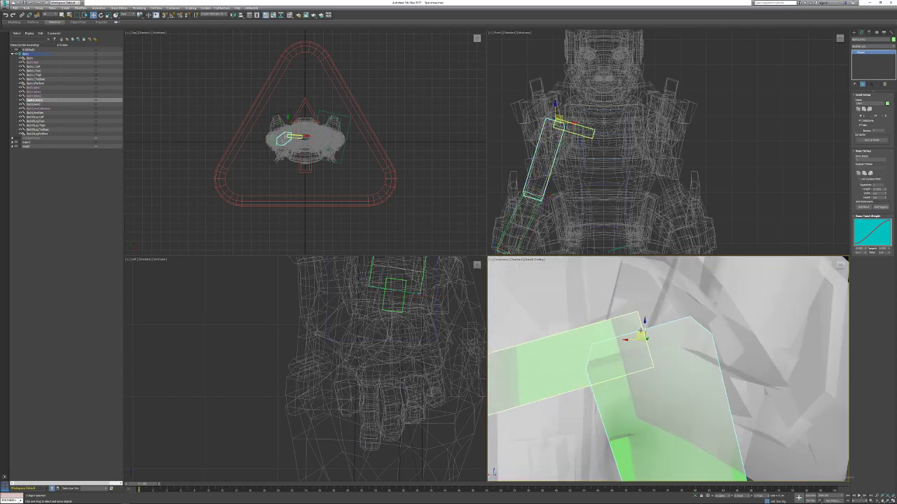
mouse_move(639, 333)
mouse_down()
mouse_move(647, 324)
mouse_move(638, 326)
mouse_up()
alt+middle_drag(639, 326, 574, 324)
drag(650, 321, 645, 320)
mouse_move(645, 319)
alt+middle_down()
mouse_move(638, 321)
mouse_move(669, 356)
mouse_move(647, 349)
mouse_move(658, 343)
mouse_move(660, 315)
alt+middle_up()
scroll(642, 327, down, 6)
scroll(669, 356, up, 4)
drag(659, 308, 664, 308)
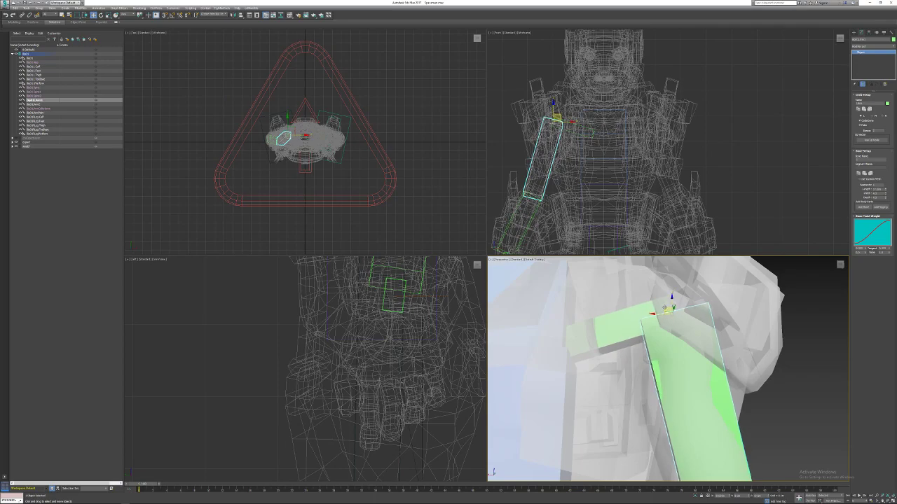
Nudge the forearm bone's start within the elbow and check the arm bones against the mesh down to the hand.
alt+middle_drag(664, 308, 680, 366)
click(680, 366)
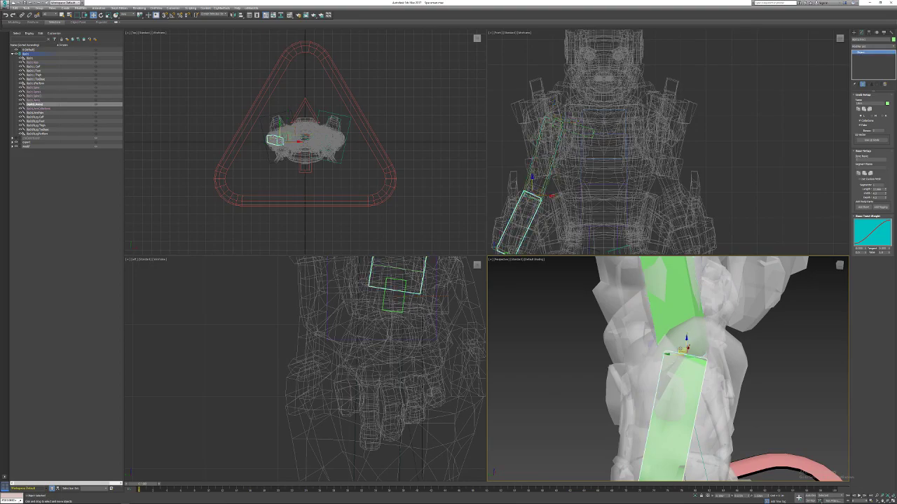
alt+middle_drag(683, 348, 756, 366)
scroll(653, 357, down, 2)
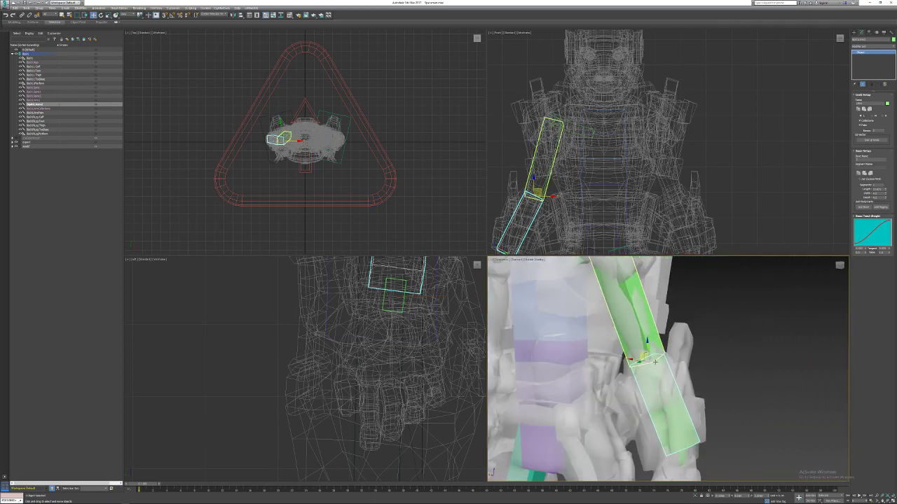
scroll(653, 357, up, 1)
scroll(653, 357, down, 4)
scroll(653, 358, up, 1)
scroll(650, 345, up, 6)
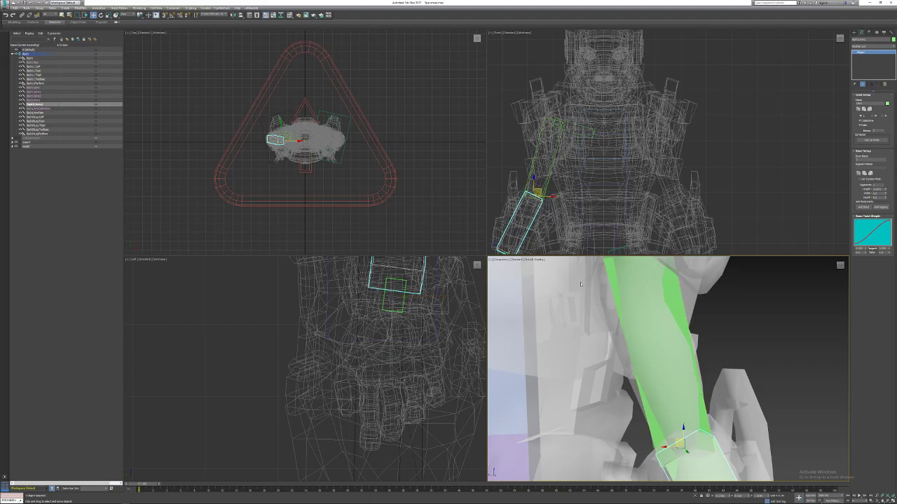
scroll(581, 282, down, 5)
scroll(638, 350, up, 6)
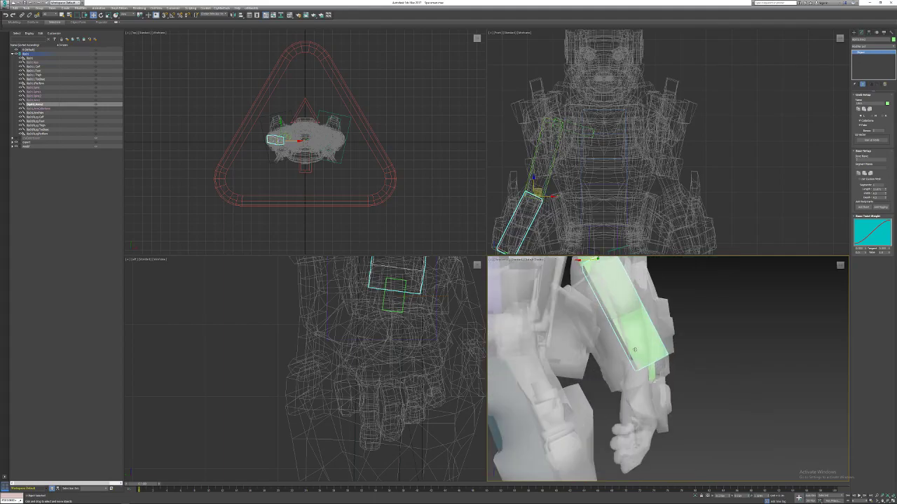
Rotate the palm bone at the wrist to line it up with the character's hand.
alt+middle_drag(680, 383, 605, 384)
click(625, 369)
click(101, 15)
scroll(623, 357, up, 4)
middle_drag(624, 438, 641, 351)
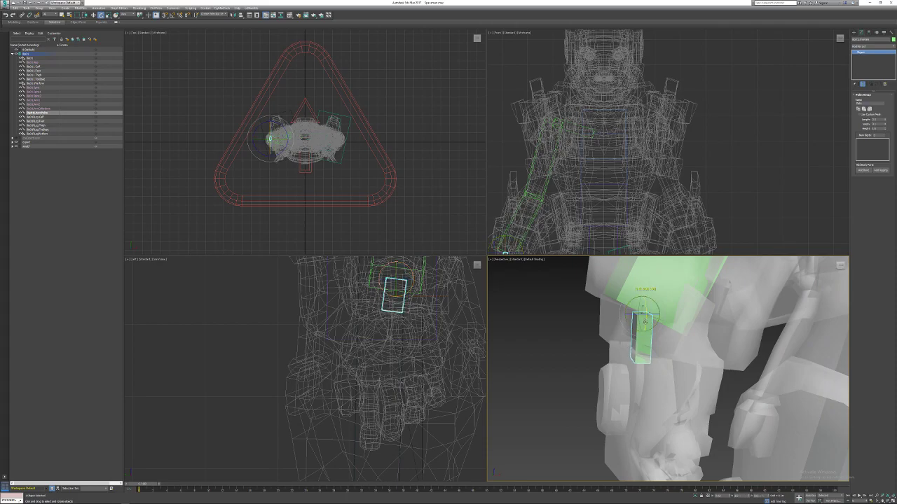
drag(645, 321, 646, 319)
alt+middle_drag(646, 321, 695, 340)
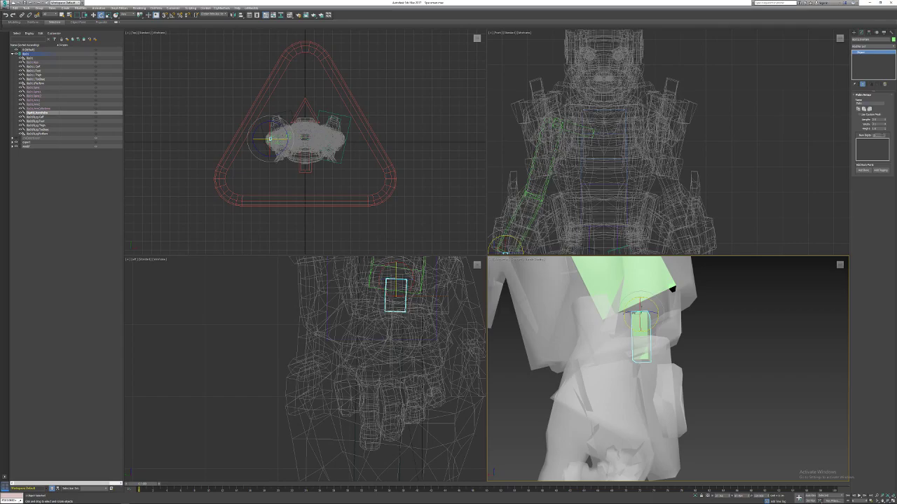
Add five digits to the palm bone and deselect it.
key(Return)
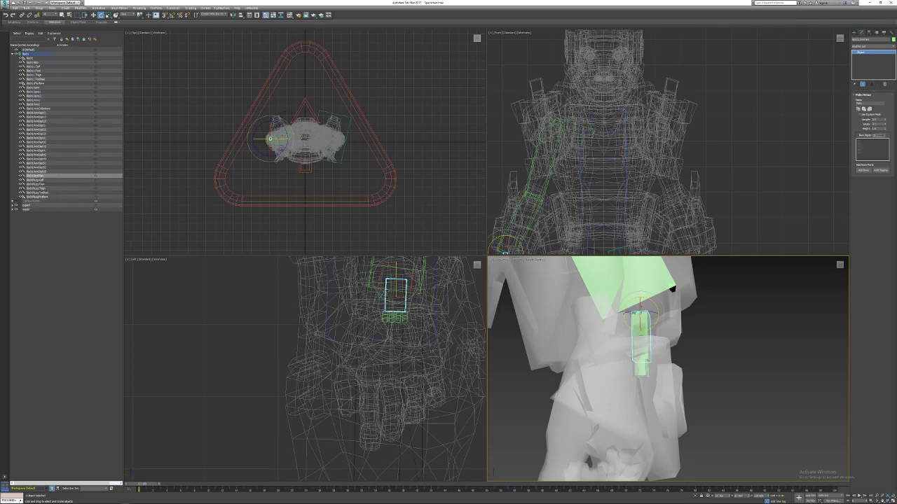
alt+middle_drag(661, 357, 561, 336)
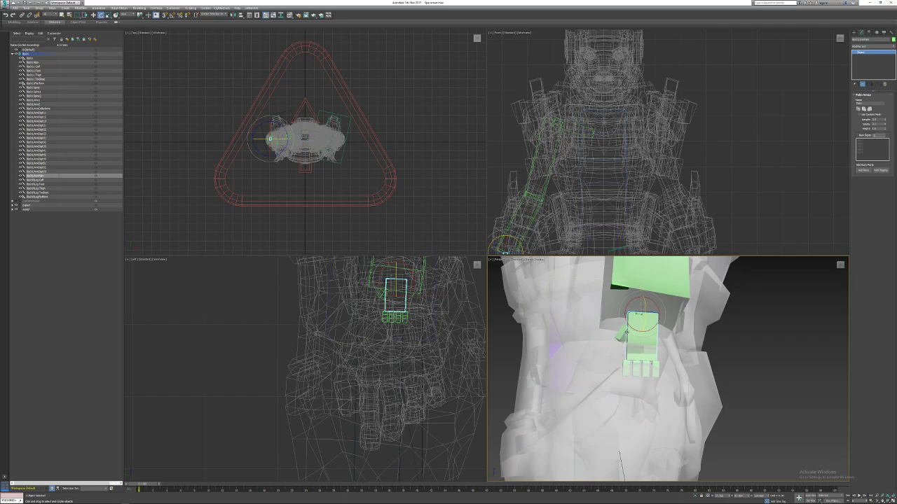
click(769, 350)
key(q)
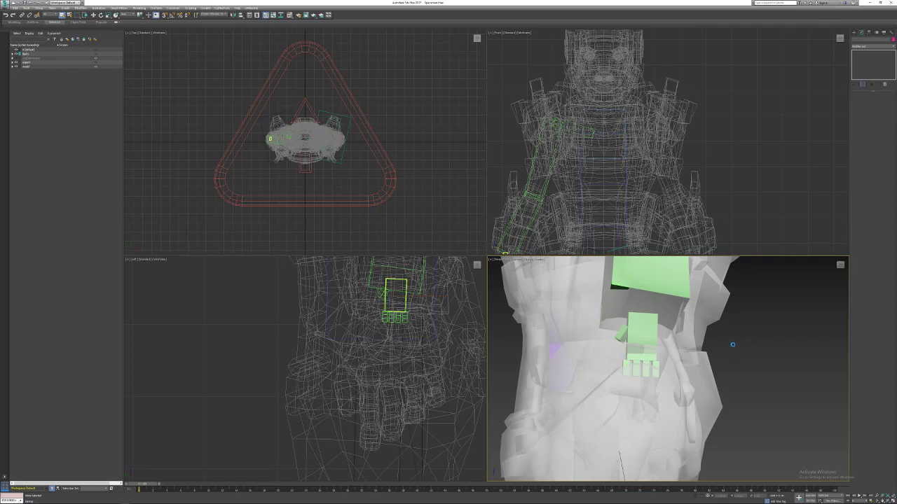
Name the digit at the side of the palm Thumb and give it four bones.
click(621, 333)
scroll(622, 335, up, 2)
scroll(622, 329, up, 3)
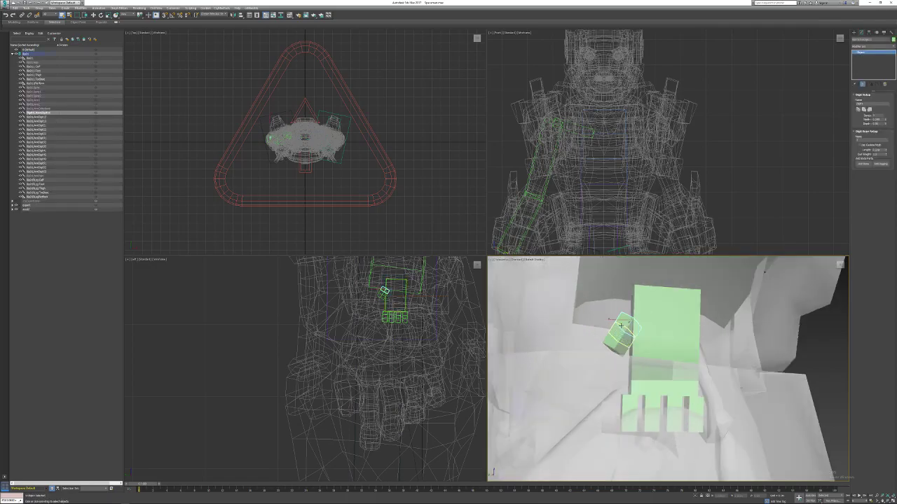
scroll(628, 327, down, 2)
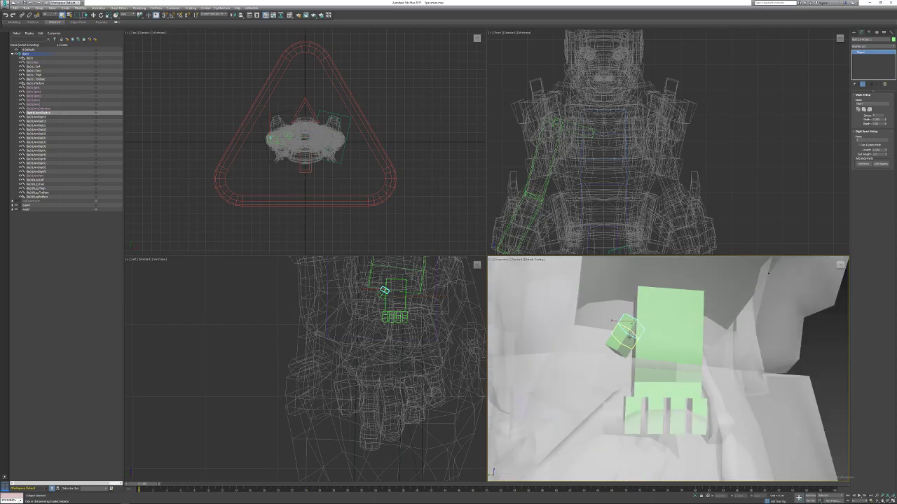
drag(622, 346, 626, 329)
key(Return)
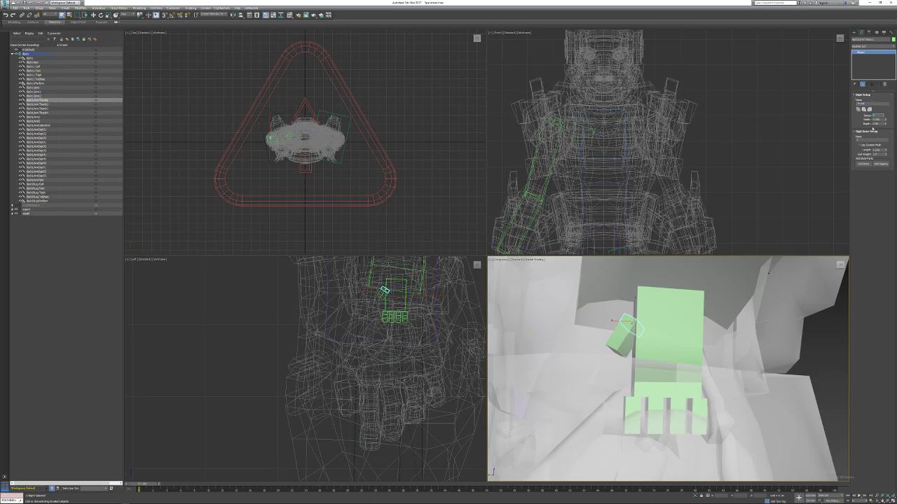
Name the first two fingers next to the thumb Index and Middle, with four bones each.
click(632, 402)
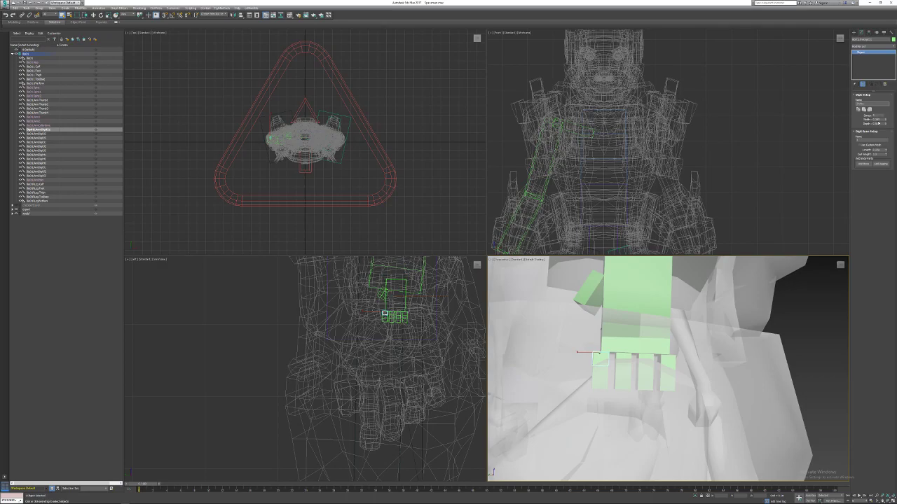
key(Tab)
click(620, 359)
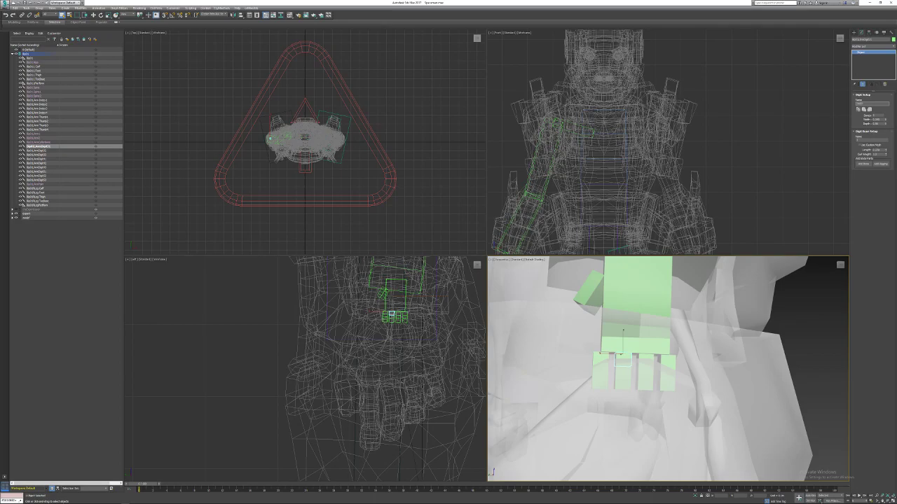
double_click(879, 117)
text(4)
key(Return)
Name the remaining two fingers Ring and Pinky, with four bones each.
click(645, 361)
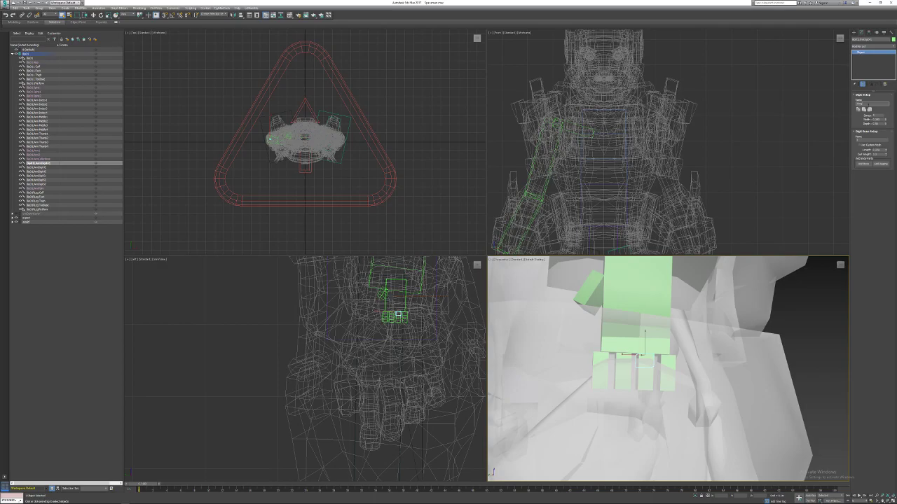
click(879, 114)
text(4)
key(Return)
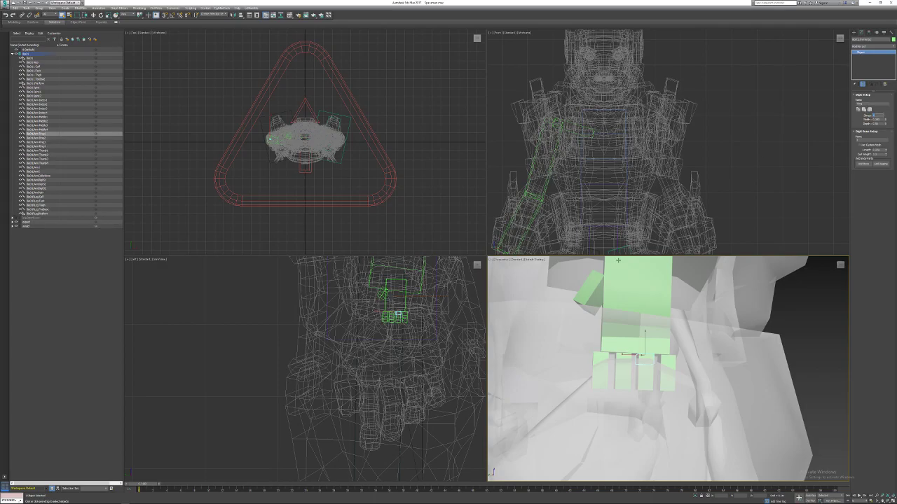
click(664, 358)
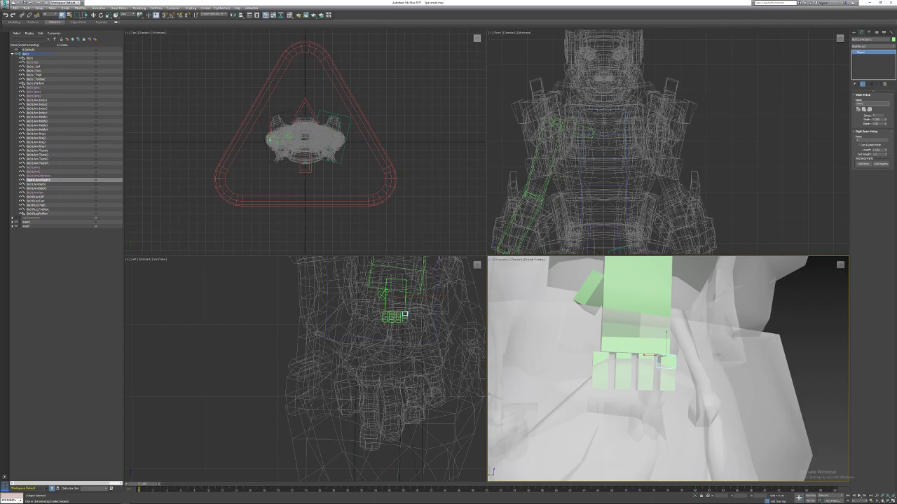
click(877, 116)
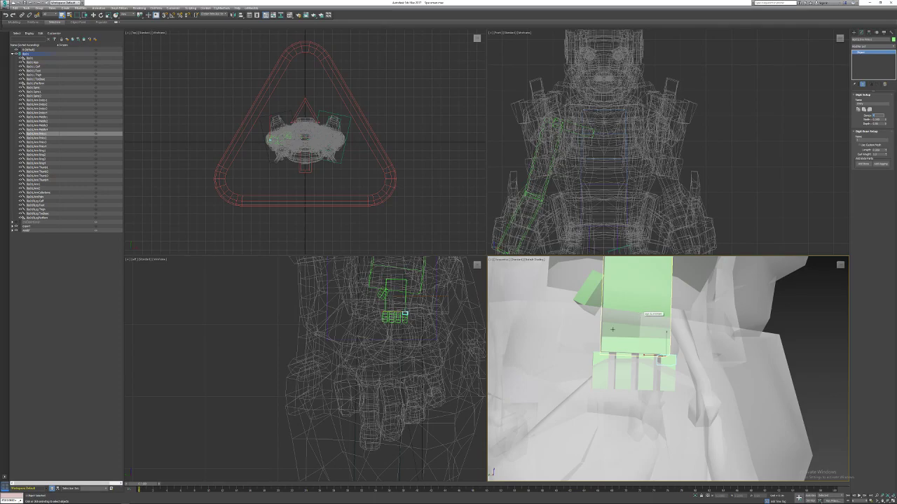
Move the second thumb bone and its child bones out of the palm down towards the character's thumb.
alt+middle_drag(619, 327, 647, 334)
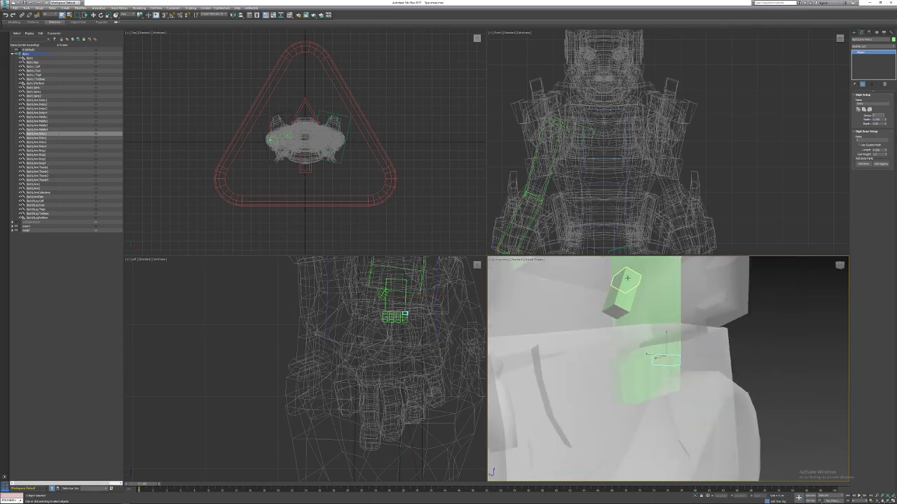
click(627, 278)
alt+middle_drag(628, 280, 612, 292)
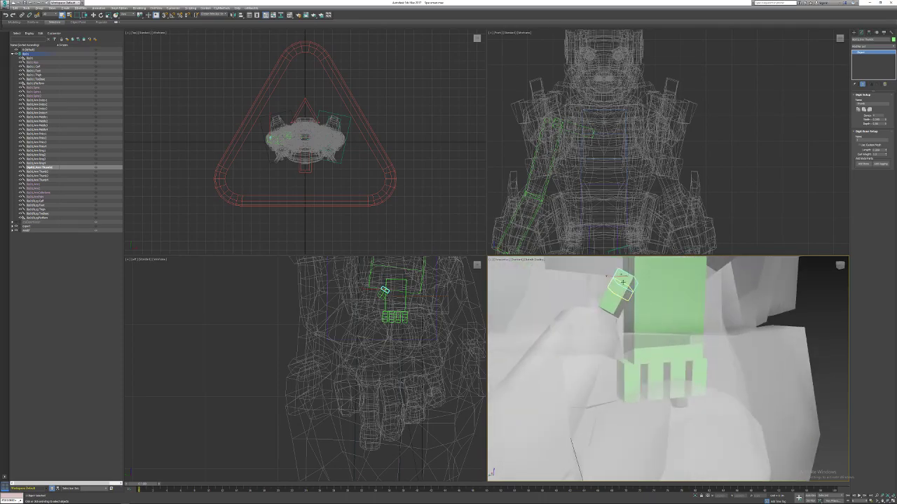
click(621, 283)
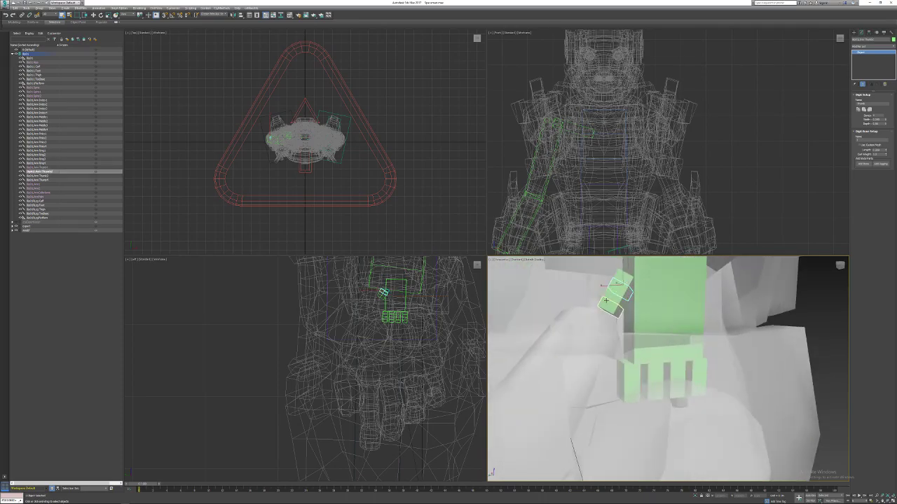
alt+middle_drag(615, 280, 609, 286)
key(w)
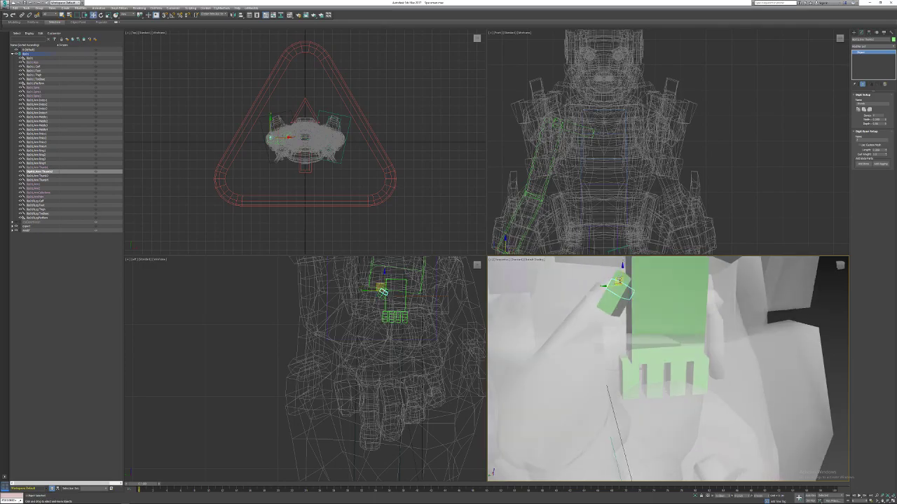
drag(605, 289, 612, 290)
double_click(613, 291)
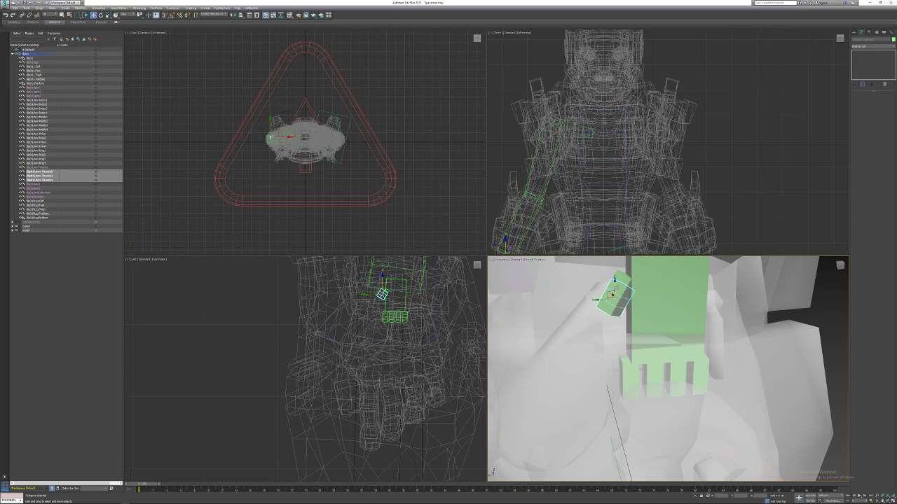
drag(612, 293, 545, 418)
alt+middle_drag(545, 418, 630, 289)
Fine-tune the position of the thumb's outer bones inside the character's thumb from several angles.
drag(622, 290, 534, 356)
alt+middle_drag(534, 356, 662, 354)
drag(545, 360, 598, 371)
alt+middle_drag(599, 371, 591, 365)
drag(595, 366, 599, 372)
alt+middle_drag(599, 372, 609, 338)
Lengthen the second and third thumb bones to fit along the character's thumb.
click(661, 409)
scroll(642, 304, down, 5)
click(583, 313)
scroll(613, 317, up, 5)
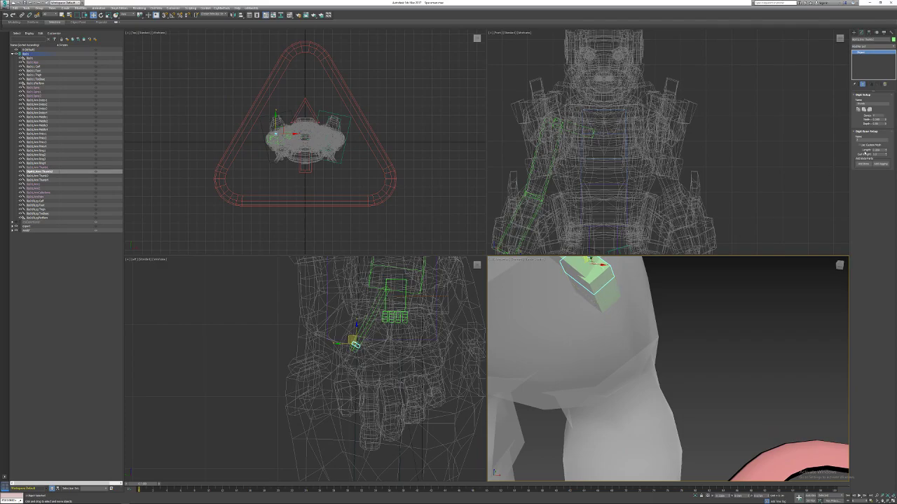
drag(887, 151, 887, 140)
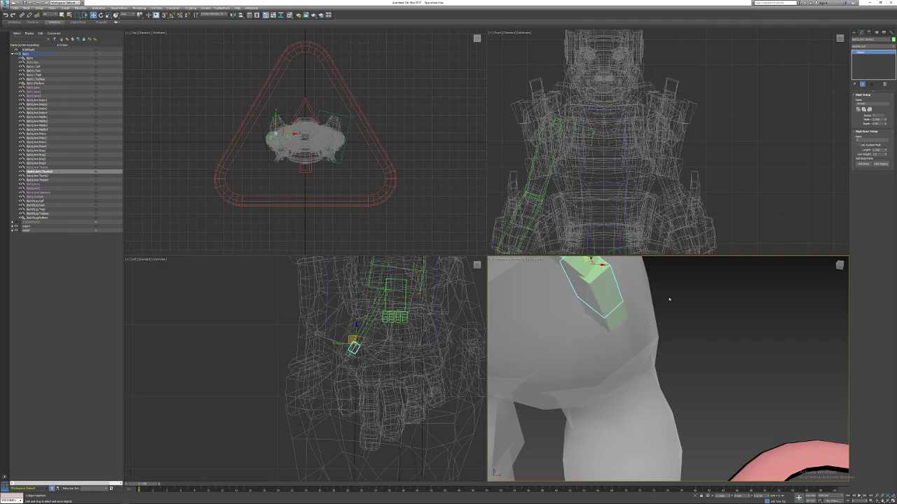
key(Page_Down)
click(886, 151)
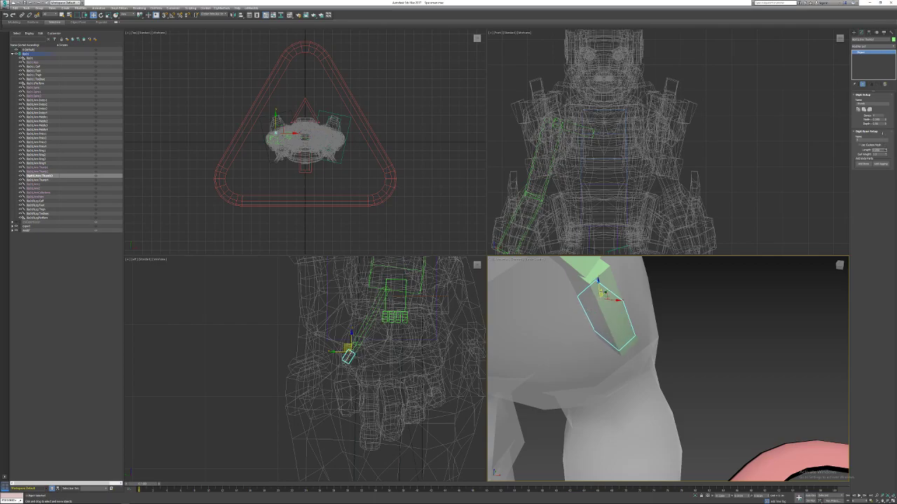
Lengthen the thumb's fourth bone towards the tip of the character's thumb.
key(Page_Down)
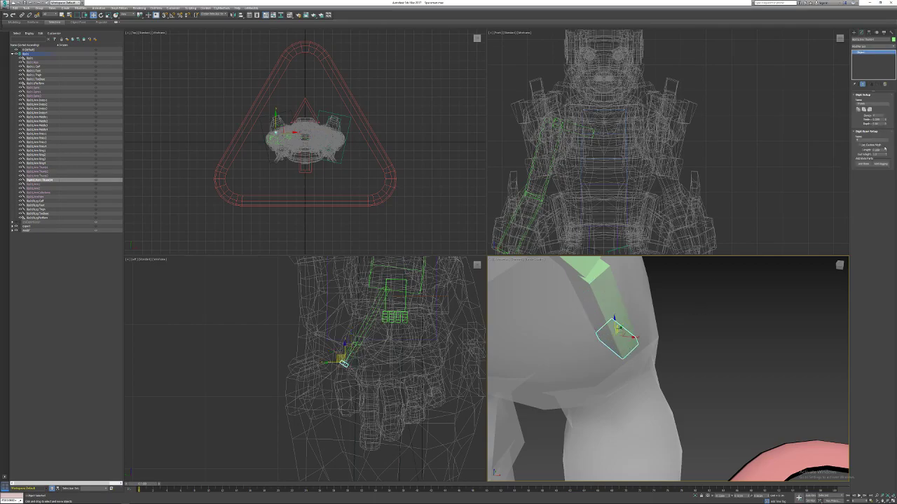
double_click(593, 291)
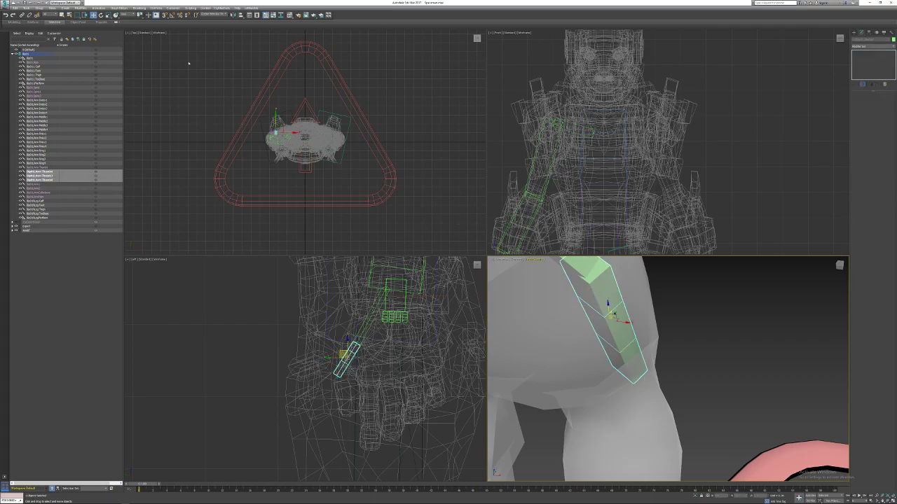
key(e)
drag(595, 304, 590, 287)
key(ctrl+z)
Move the third and fourth thumb bones outward to line up with the character's thumb.
click(93, 14)
click(608, 298)
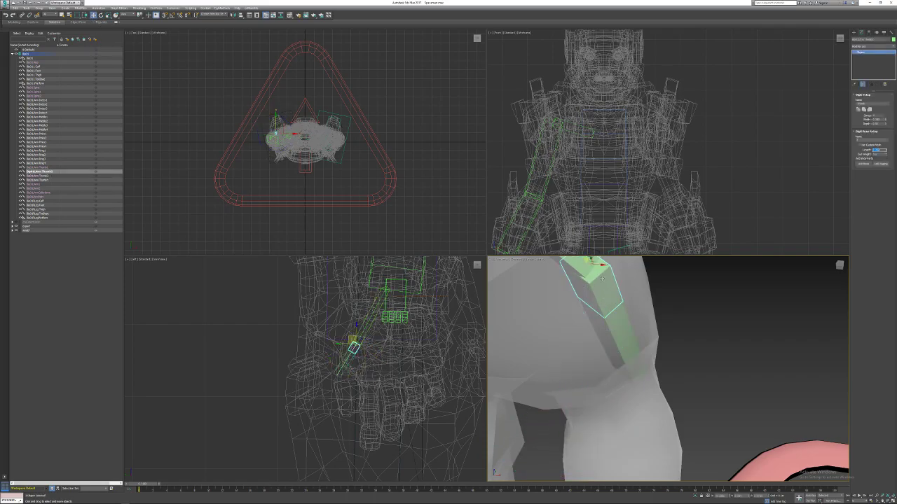
double_click(603, 289)
drag(615, 316, 610, 326)
alt+middle_drag(596, 333, 522, 317)
alt+middle_drag(609, 308, 608, 297)
alt+click(614, 301)
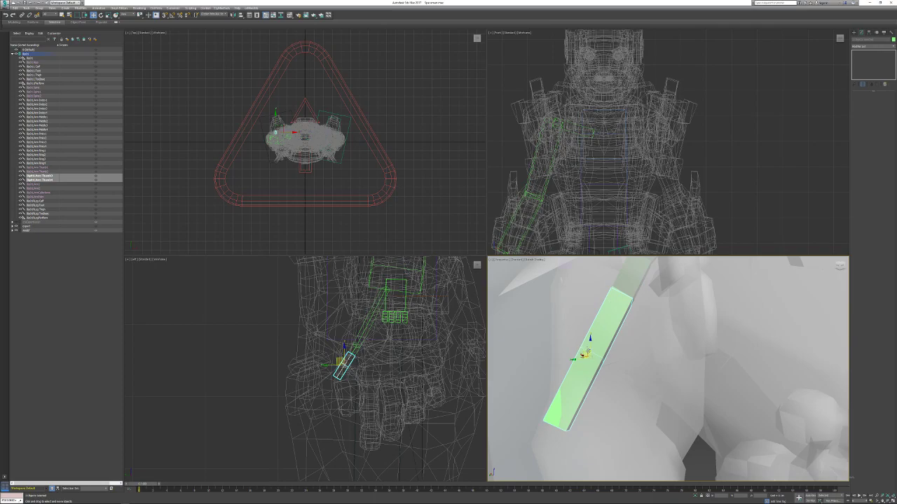
drag(586, 354, 548, 374)
Rotate the second and third thumb bones to follow the direction of the character's thumb.
alt+middle_drag(549, 374, 600, 394)
click(101, 15)
click(570, 344)
alt+middle_drag(570, 344, 577, 316)
click(574, 290)
drag(583, 262, 588, 287)
click(571, 326)
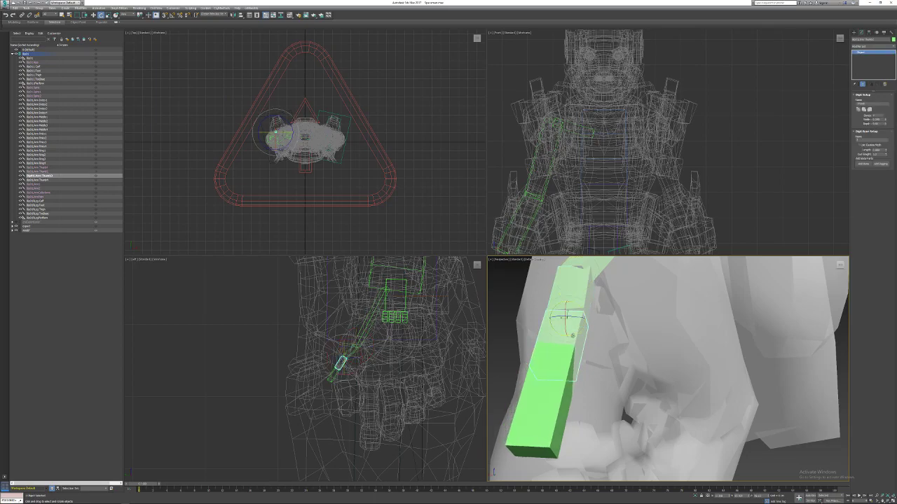
drag(580, 319, 580, 318)
Adjust the length of the second thumb bone so it spans to the next thumb joint.
alt+middle_drag(580, 318, 607, 361)
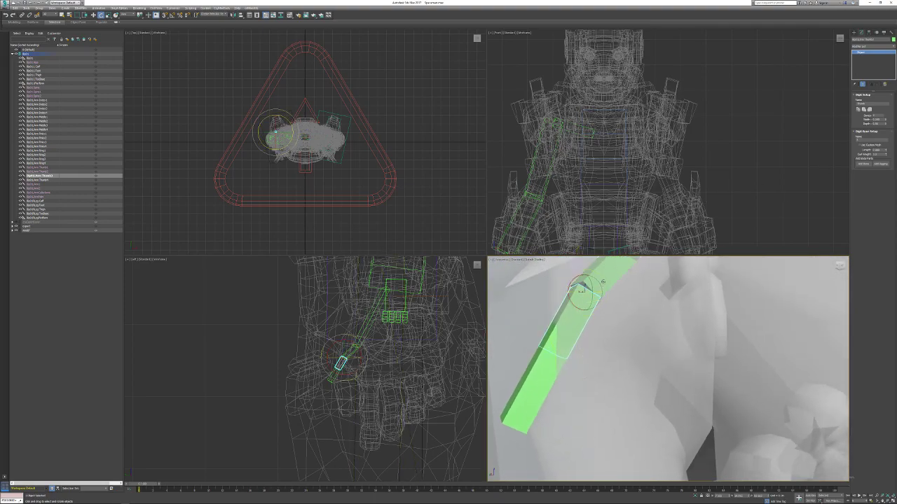
click(618, 271)
middle_drag(618, 273, 614, 335)
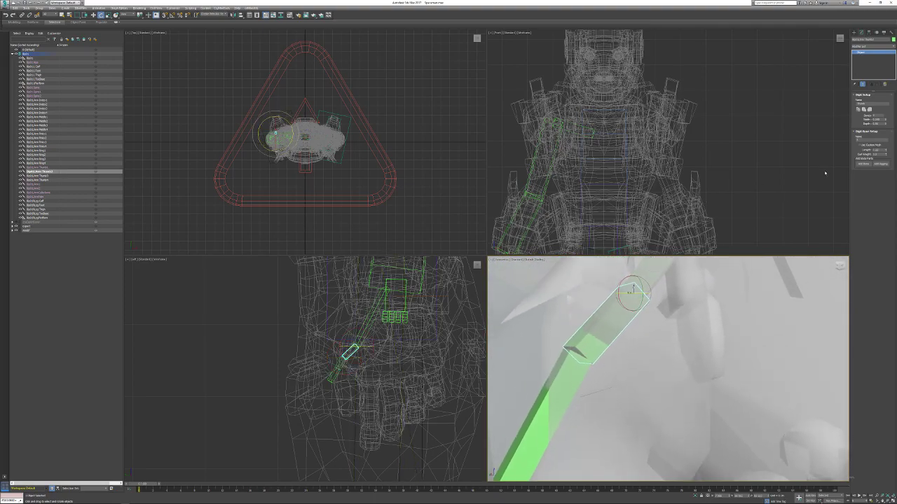
drag(886, 152, 886, 147)
Rotate the third thumb bone downward along the character's thumb and lengthen it to the last joint.
middle_drag(582, 414, 620, 364)
click(594, 342)
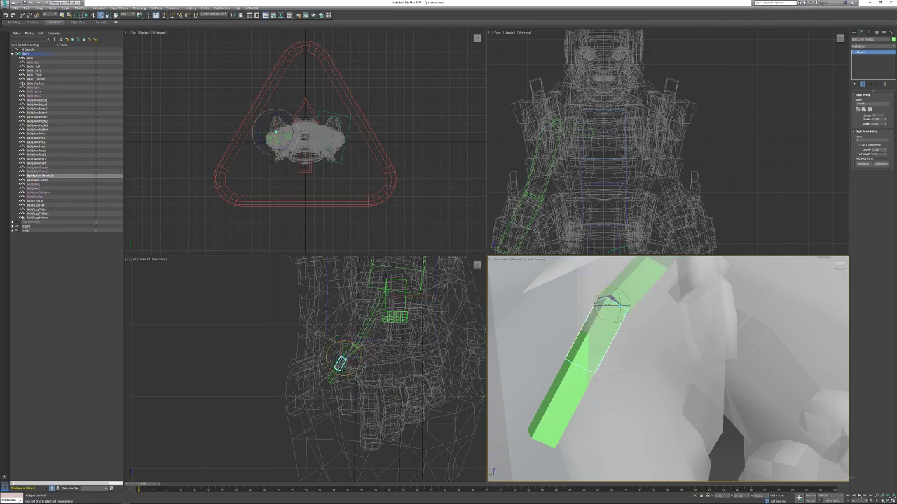
mouse_move(600, 297)
mouse_down()
mouse_move(596, 315)
mouse_move(613, 301)
mouse_up()
alt+middle_drag(604, 302, 718, 283)
drag(886, 151, 886, 128)
Rotate the fourth thumb bone to follow the thumb tip and lengthen it.
alt+middle_drag(592, 407, 582, 341)
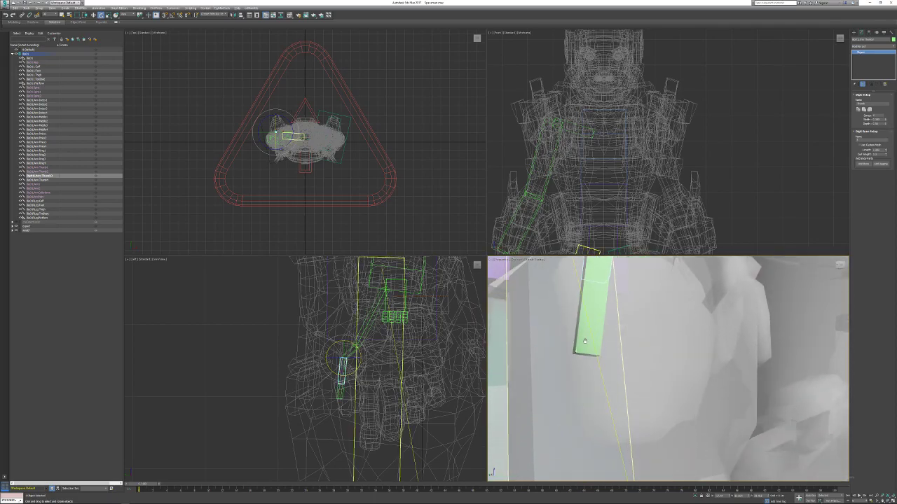
click(592, 292)
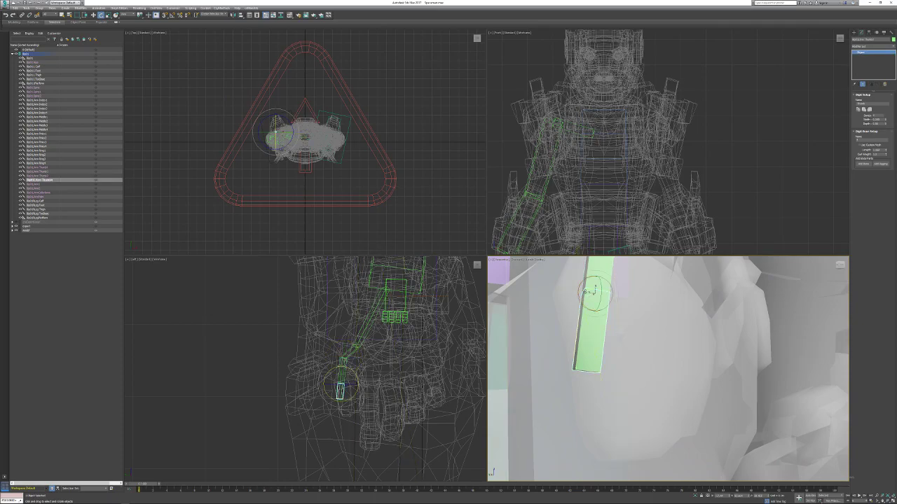
mouse_move(581, 295)
mouse_down()
mouse_move(587, 313)
mouse_move(586, 303)
mouse_up()
alt+middle_drag(590, 347, 585, 368)
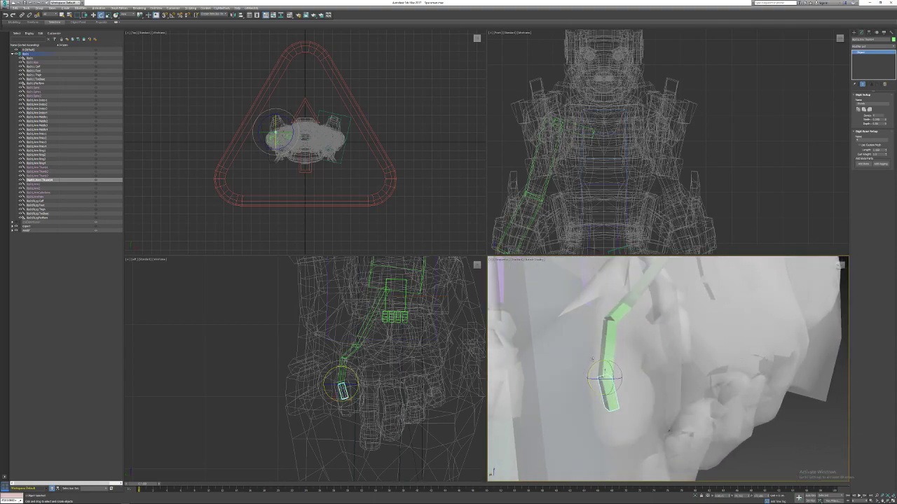
drag(885, 152, 884, 149)
Rotate the second to fourth thumb bones together to align them with the thumb, undoing the last excessive turn.
double_click(621, 314)
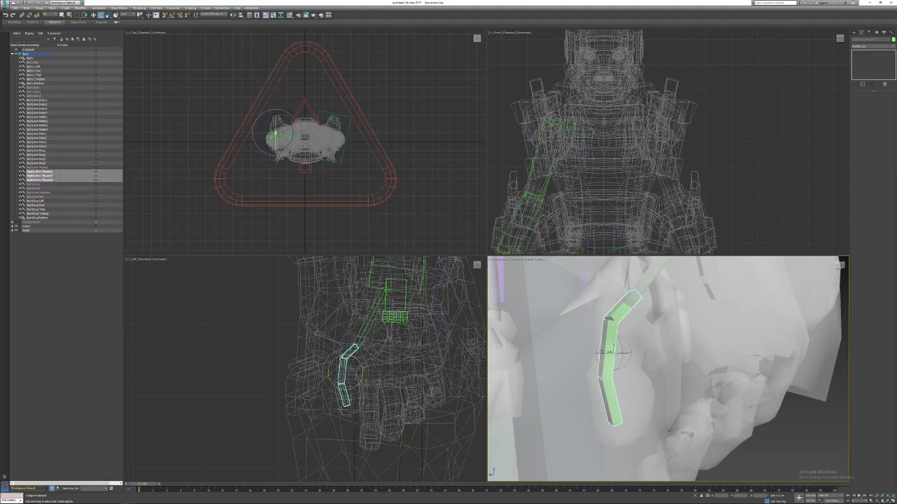
drag(597, 348, 634, 399)
alt+middle_drag(634, 399, 634, 347)
drag(638, 344, 641, 392)
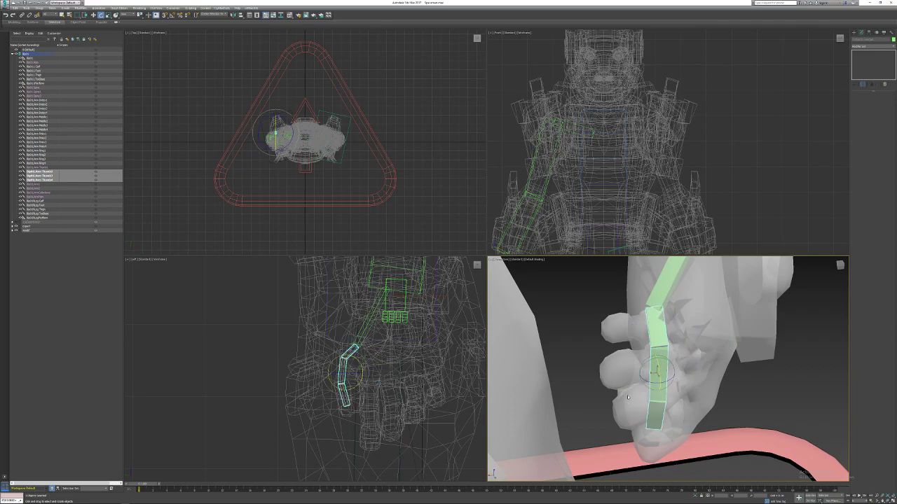
alt+middle_drag(648, 392, 638, 376)
drag(641, 362, 685, 370)
key(ctrl+z)
Fine-tune the position of the outer thumb bones inside the character's thumb from several angles.
alt+middle_drag(677, 379, 668, 353)
key(w)
click(662, 342)
drag(670, 326, 662, 316)
alt+middle_drag(662, 315, 707, 365)
alt+middle_drag(645, 318, 650, 325)
drag(652, 324, 655, 324)
alt+middle_drag(696, 372, 611, 381)
click(617, 340)
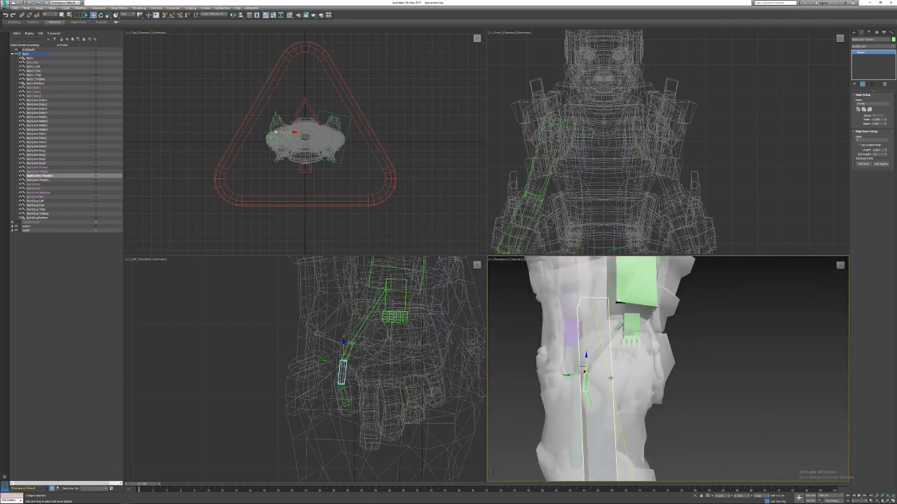
Move the second index finger bone and its child bones out of the palm down to the index finger's base.
scroll(622, 340, up, 5)
double_click(622, 341)
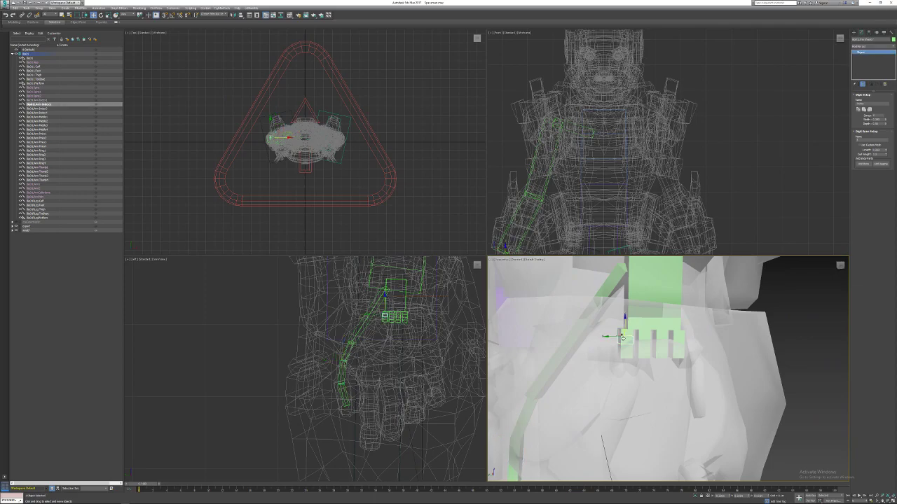
drag(621, 340, 575, 463)
middle_drag(590, 418, 623, 274)
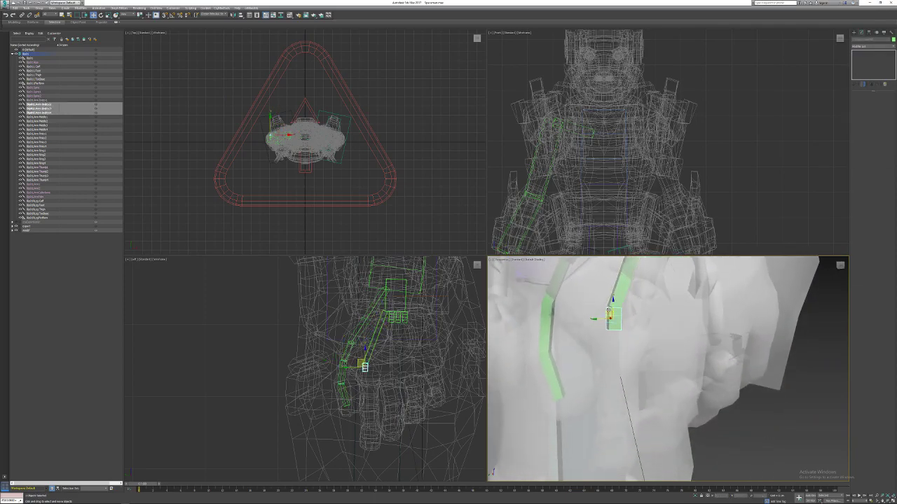
drag(607, 314, 614, 364)
Fine-tune the position of the index finger's outer bones at the finger's base knuckle from the side.
alt+middle_drag(614, 364, 641, 344)
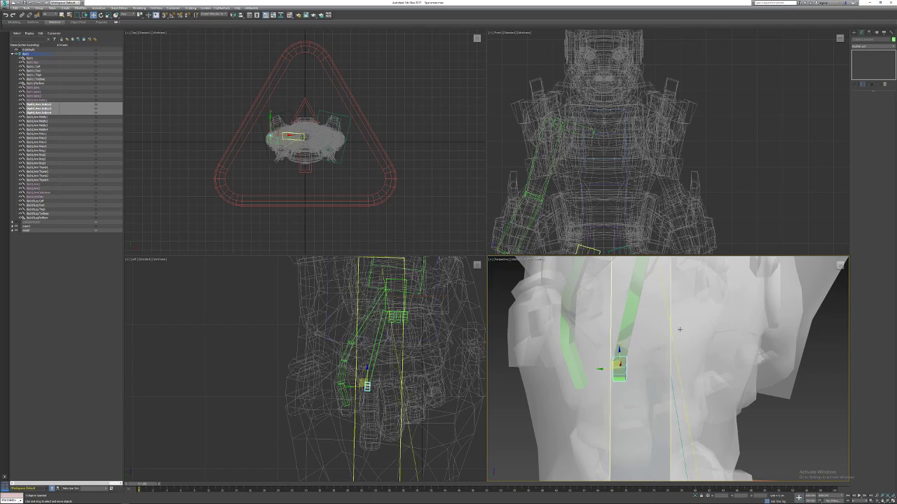
alt+middle_drag(728, 343, 634, 354)
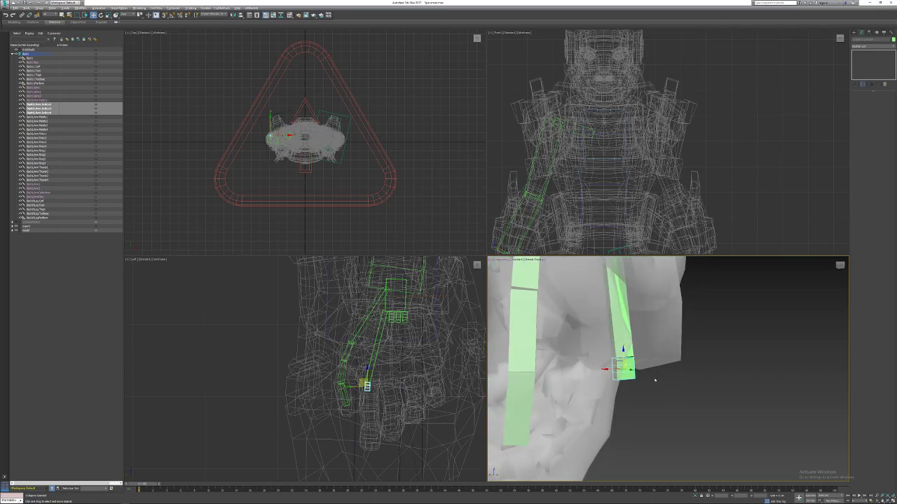
drag(617, 362, 610, 346)
alt+middle_drag(616, 349, 621, 350)
drag(607, 346, 604, 345)
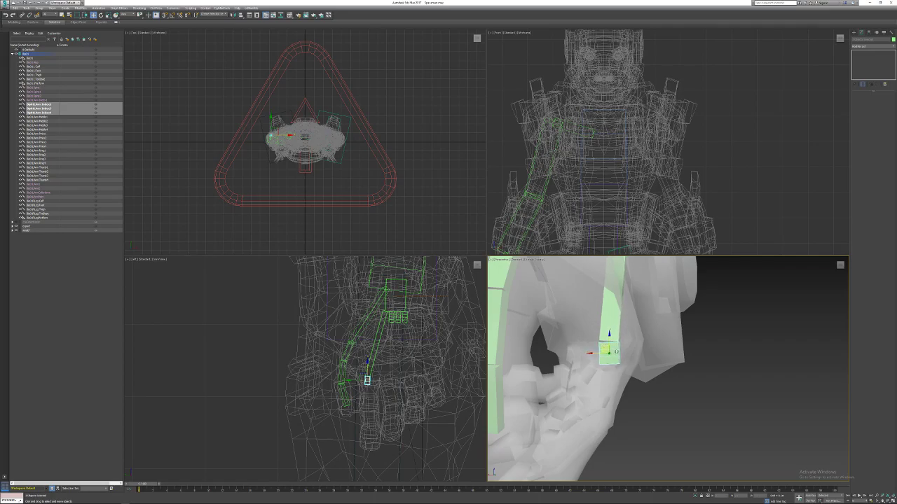
Lengthen the second, third and fourth index finger bones to reach along the character's index finger.
click(610, 346)
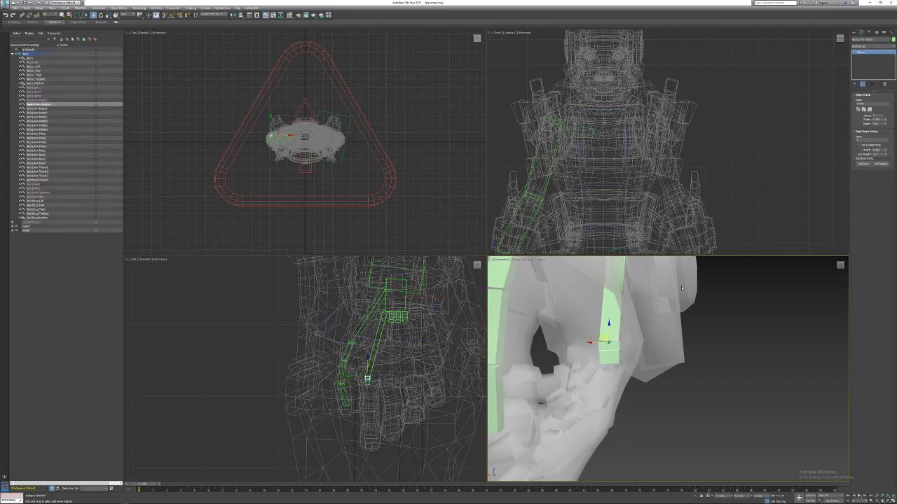
drag(886, 149, 886, 140)
click(605, 374)
click(612, 405)
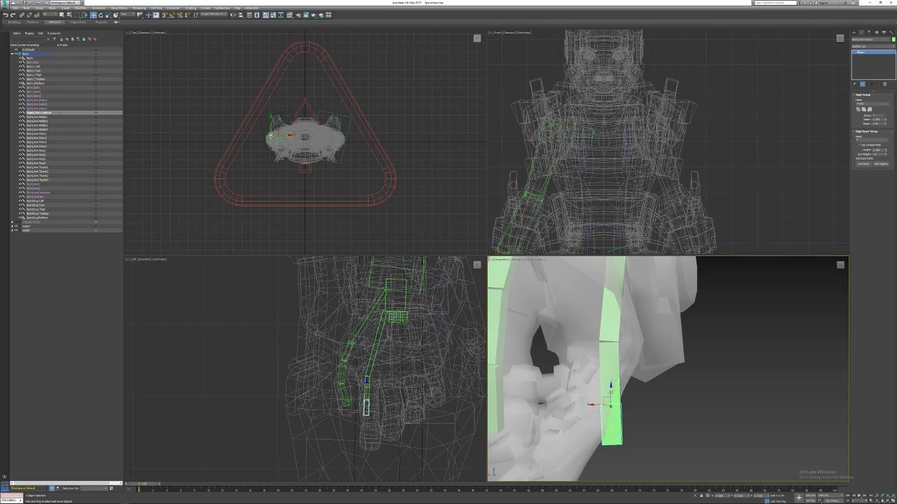
click(613, 384)
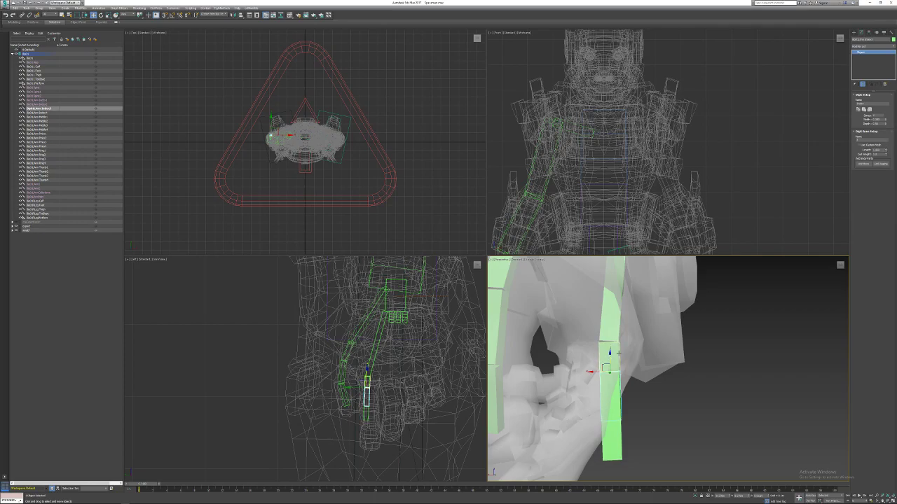
key(Page_Up)
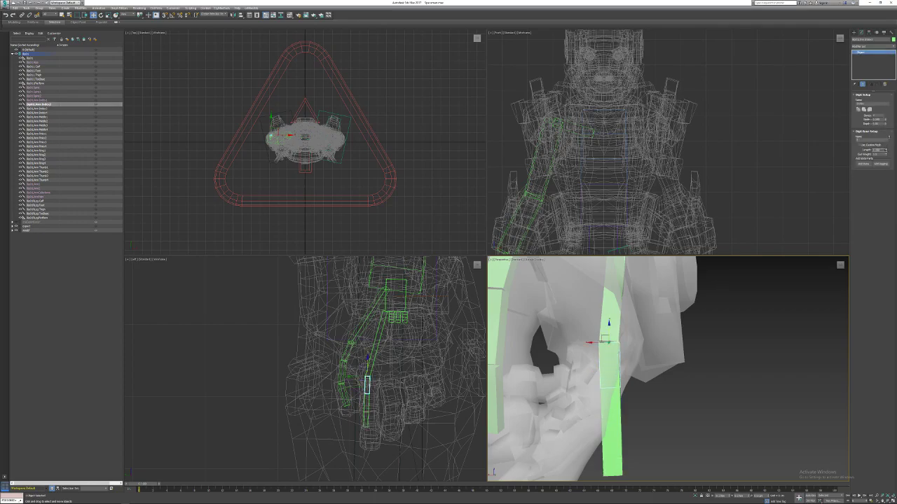
Rotate the second index finger bone to follow the finger and lengthen it to the next knuckle.
alt+middle_drag(704, 338, 491, 261)
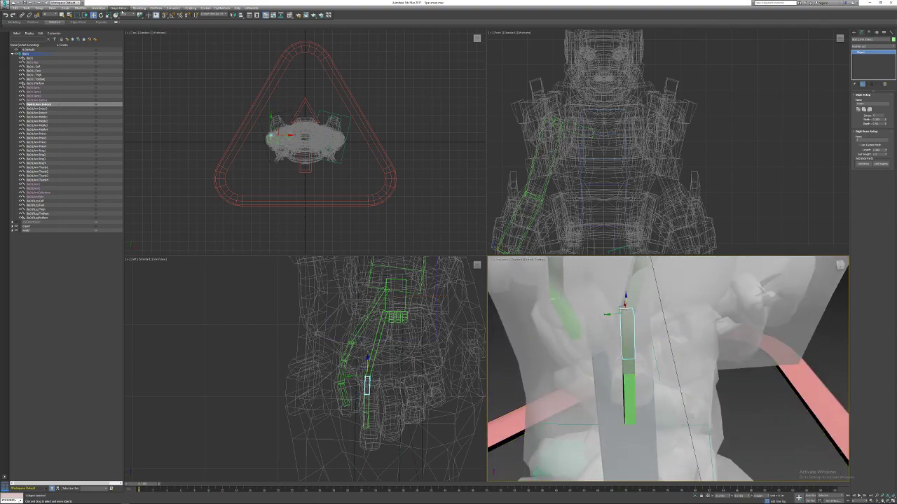
key(e)
click(625, 327)
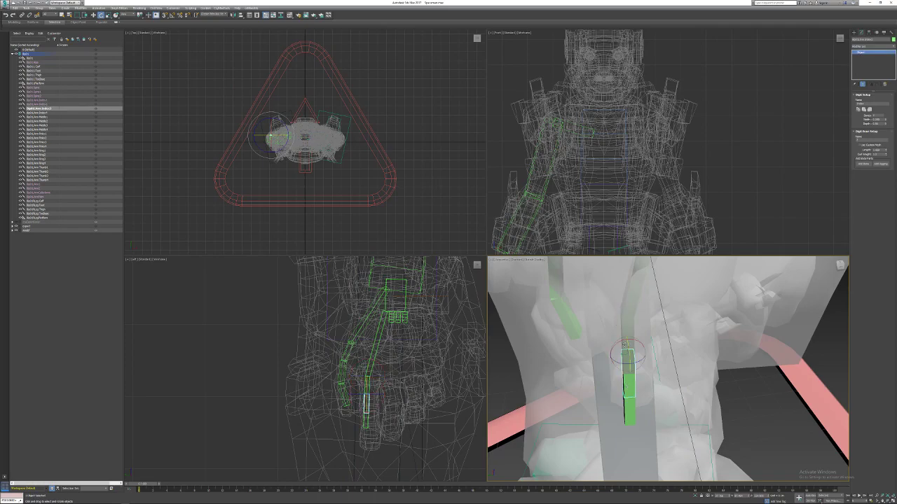
double_click(626, 326)
click(629, 340)
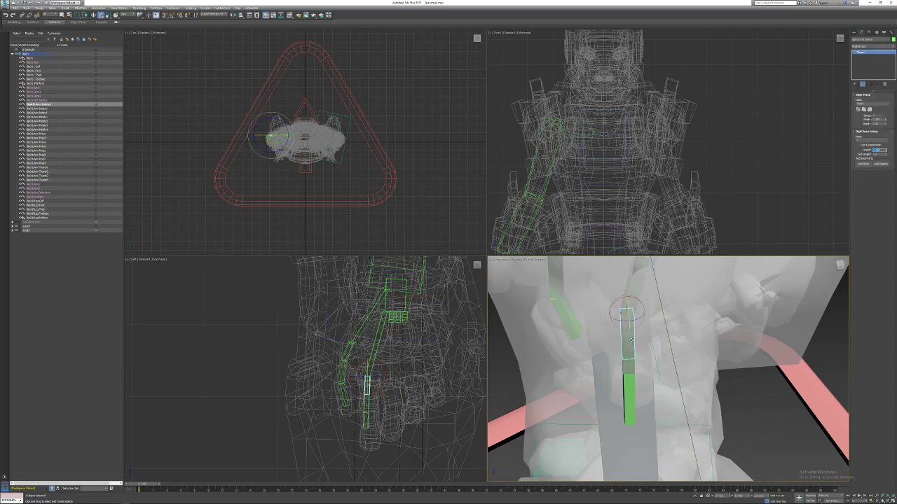
drag(636, 319, 609, 305)
alt+middle_drag(637, 376, 680, 364)
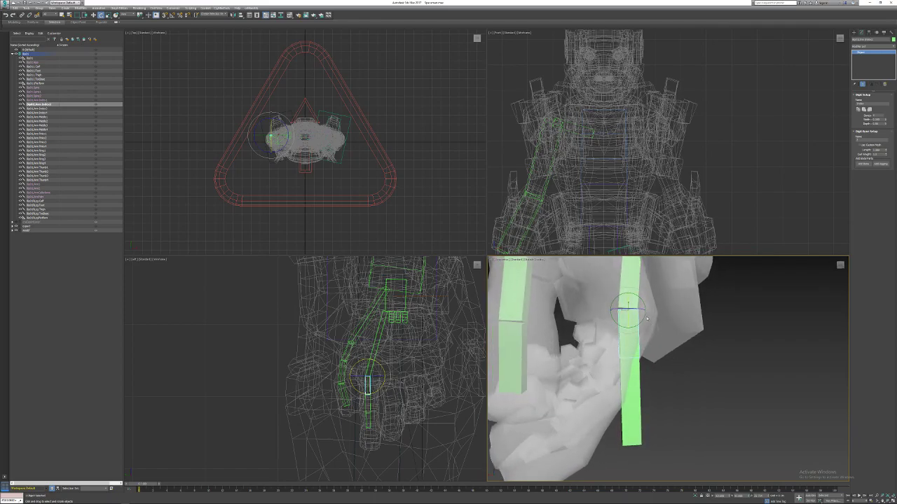
drag(646, 318, 646, 309)
mouse_move(670, 389)
alt+middle_down()
mouse_move(610, 389)
mouse_move(666, 388)
mouse_move(675, 405)
mouse_move(670, 390)
alt+middle_up()
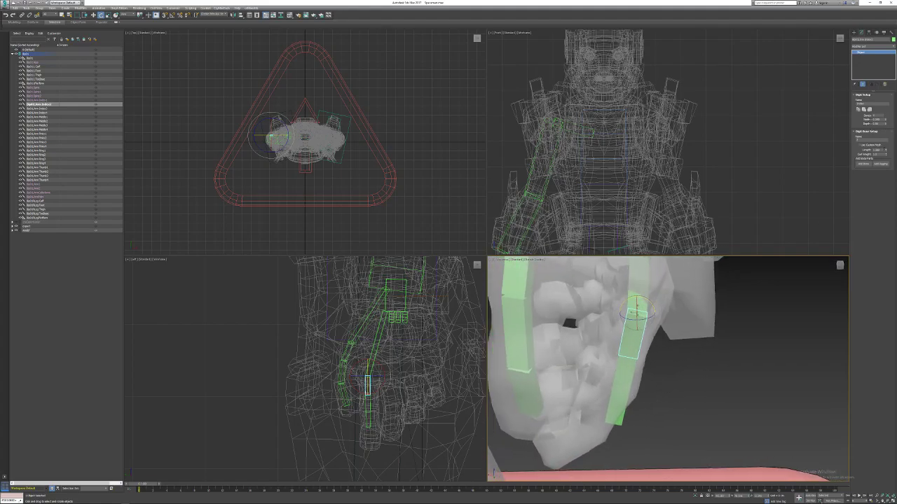
drag(886, 151, 889, 123)
alt+middle_drag(732, 324, 634, 347)
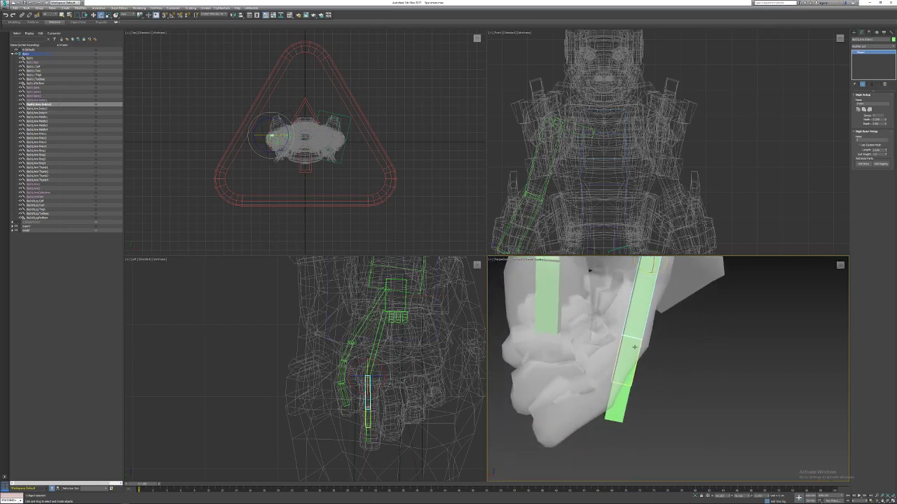
Bend the third index finger bone inward along the finger's curl and lengthen it to the last knuckle.
click(634, 346)
drag(645, 328, 650, 333)
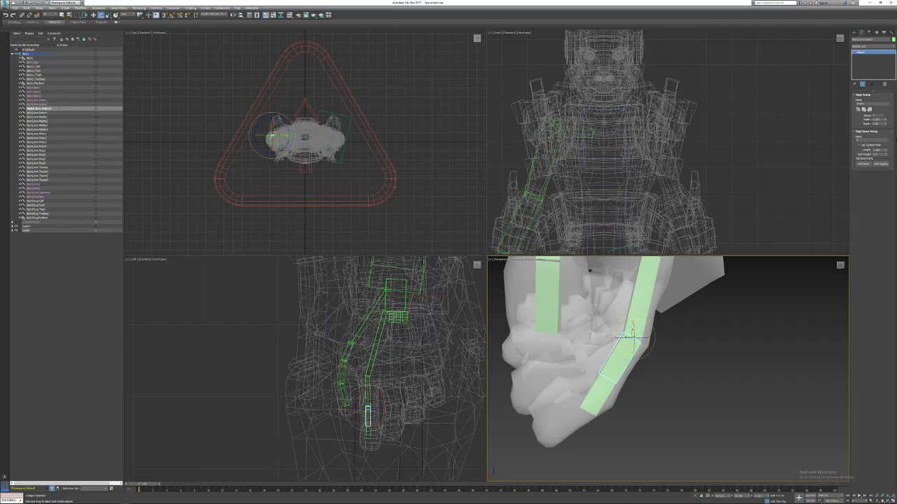
drag(886, 151, 886, 147)
Bend the fourth index finger bone inward and lengthen it to the fingertip.
click(600, 398)
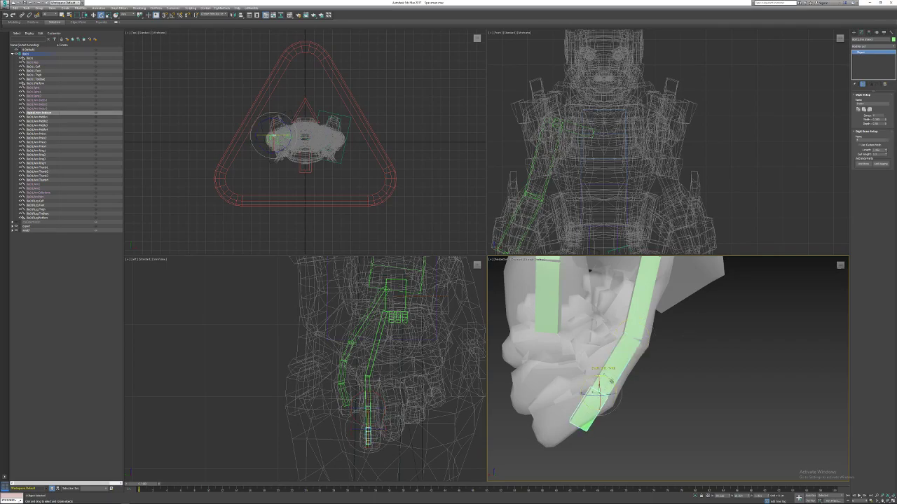
drag(610, 381, 604, 383)
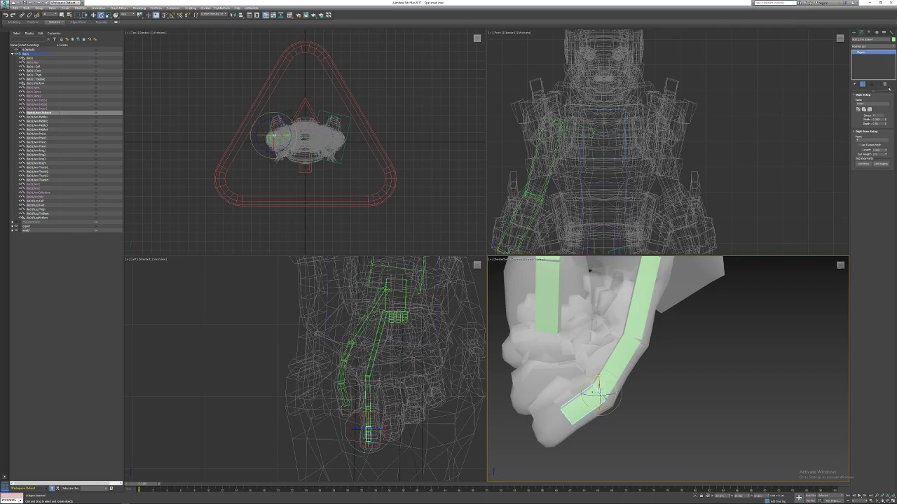
drag(888, 145, 890, 133)
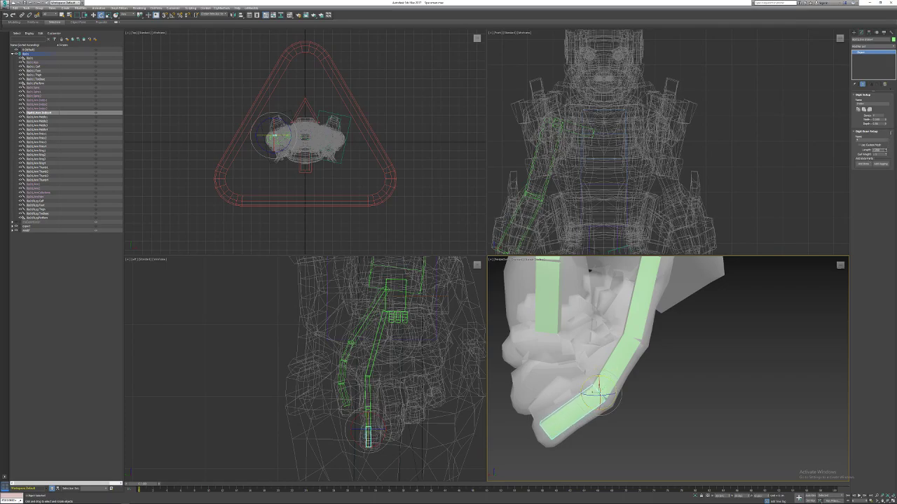
Fine-tune the second index finger bone's rotation so the whole chain sits inside the finger from the other side.
alt+middle_drag(718, 306, 654, 344)
middle_drag(577, 348, 603, 378)
click(593, 344)
drag(598, 305, 576, 287)
mouse_move(594, 361)
alt+middle_down()
mouse_move(609, 368)
mouse_move(642, 342)
mouse_move(657, 351)
mouse_move(636, 345)
mouse_move(614, 361)
mouse_move(552, 372)
mouse_move(582, 368)
mouse_move(599, 347)
alt+middle_up()
scroll(636, 345, down, 5)
scroll(599, 346, up, 5)
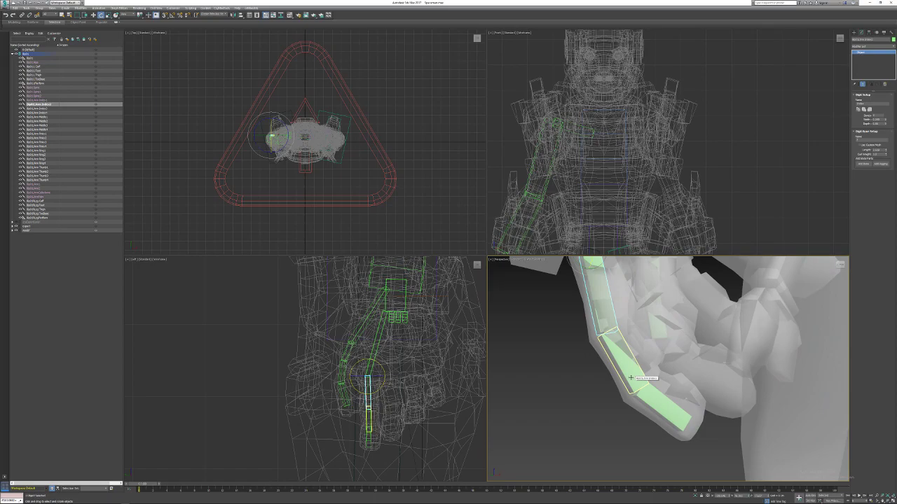
Move the second to fourth middle finger bones together down from the palm to the middle finger's base knuckle.
scroll(629, 376, down, 5)
alt+middle_drag(630, 376, 661, 360)
click(644, 292)
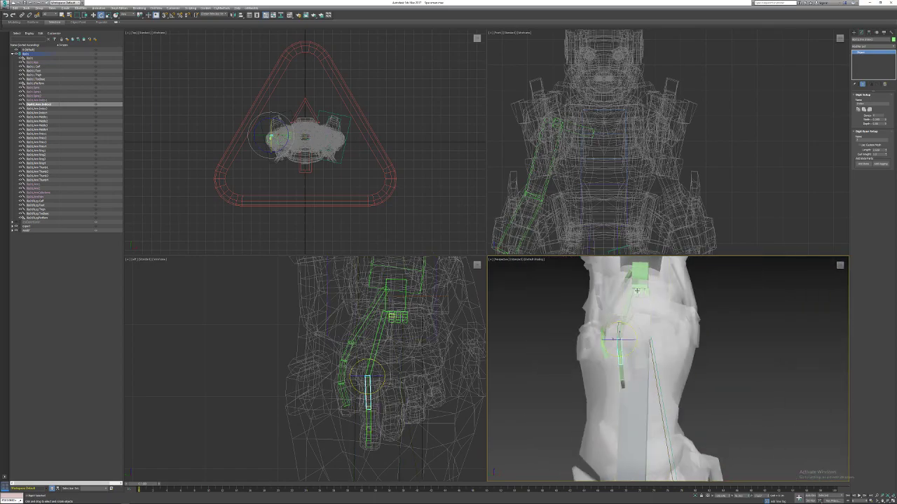
scroll(641, 291, up, 5)
double_click(636, 297)
key(w)
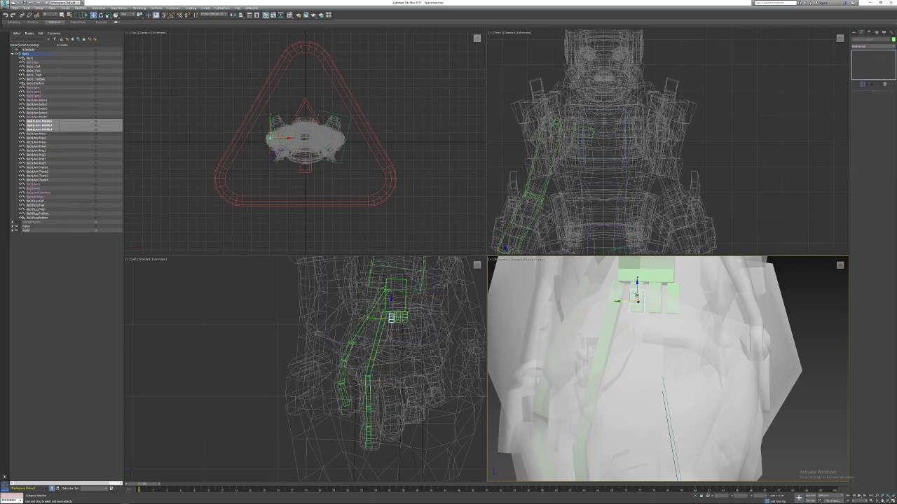
drag(634, 294, 631, 450)
mouse_move(641, 395)
middle_down()
mouse_move(648, 319)
mouse_move(648, 378)
middle_up()
drag(647, 340, 647, 367)
Adjust the position of the middle finger's three outer bones at the base knuckle from another viewing angle.
alt+middle_drag(668, 369, 628, 366)
scroll(628, 366, up, 2)
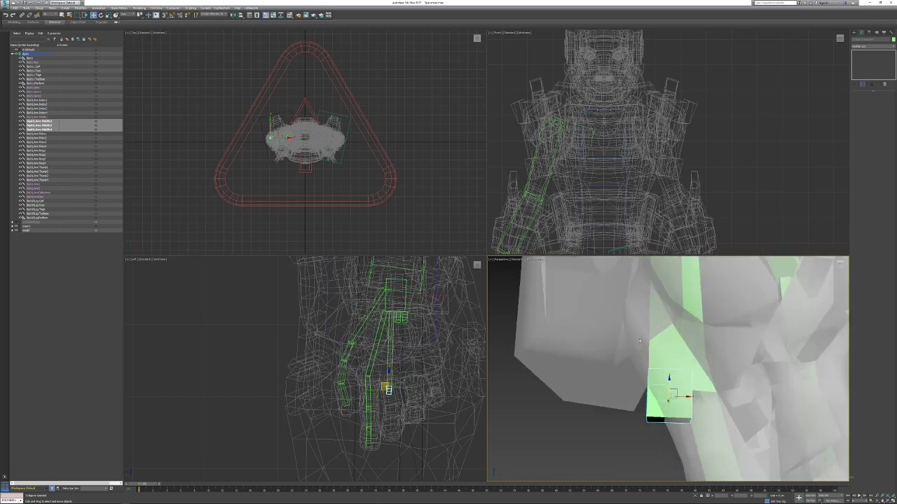
middle_drag(645, 337, 622, 356)
drag(662, 401, 658, 368)
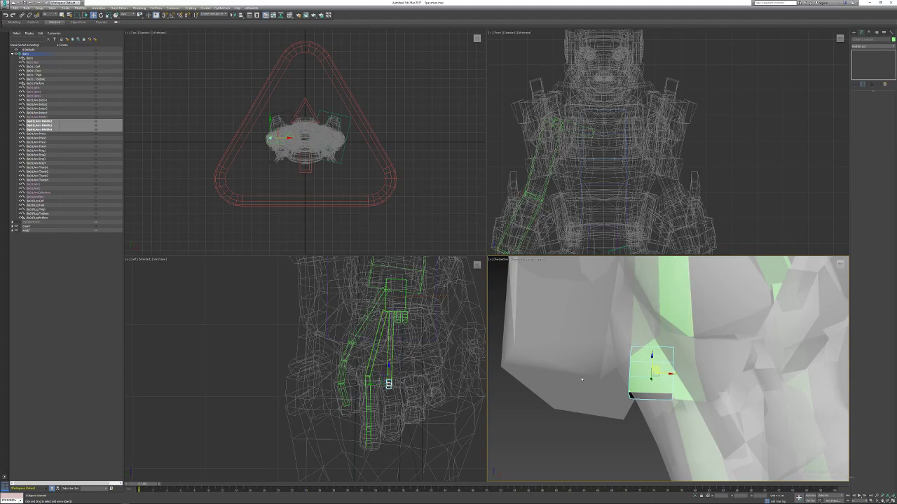
Lengthen the second, third and fourth middle finger bones one after another into roughly finger-sized segments.
click(589, 424)
click(643, 349)
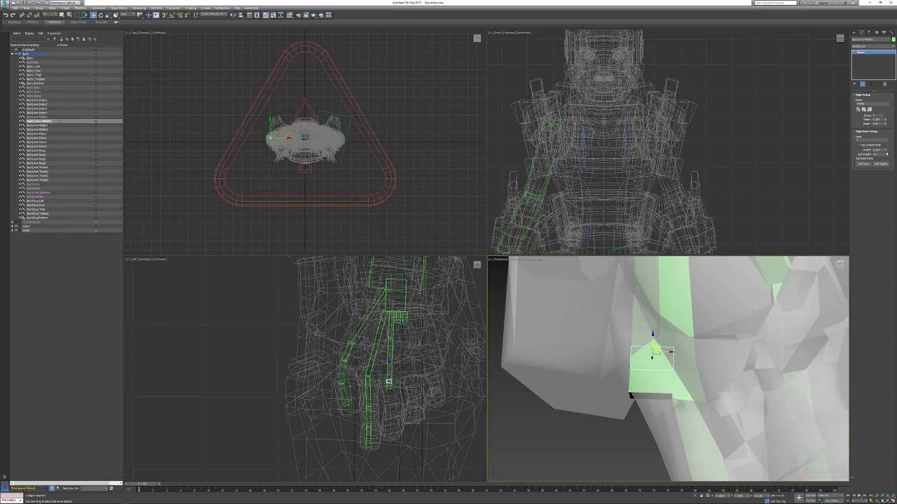
mouse_move(885, 152)
mouse_down()
mouse_move(886, 129)
mouse_move(885, 138)
mouse_up()
click(645, 444)
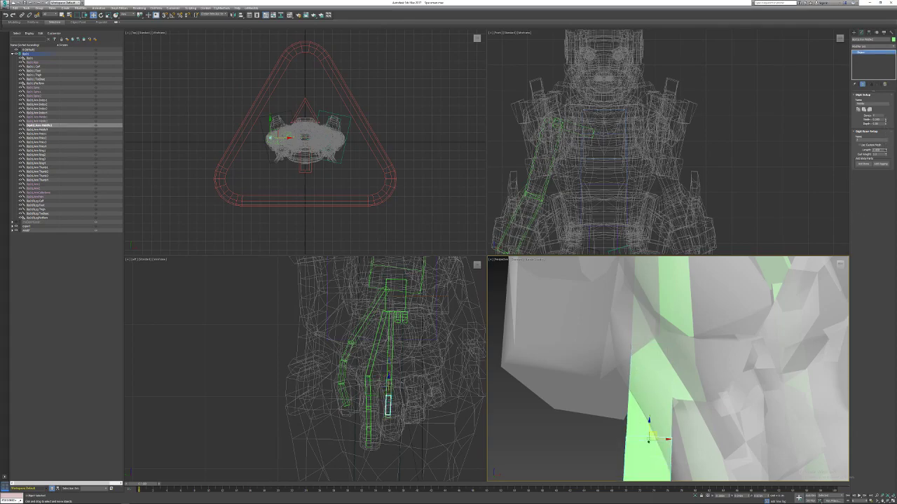
scroll(650, 418, down, 3)
middle_drag(650, 418, 652, 380)
click(643, 436)
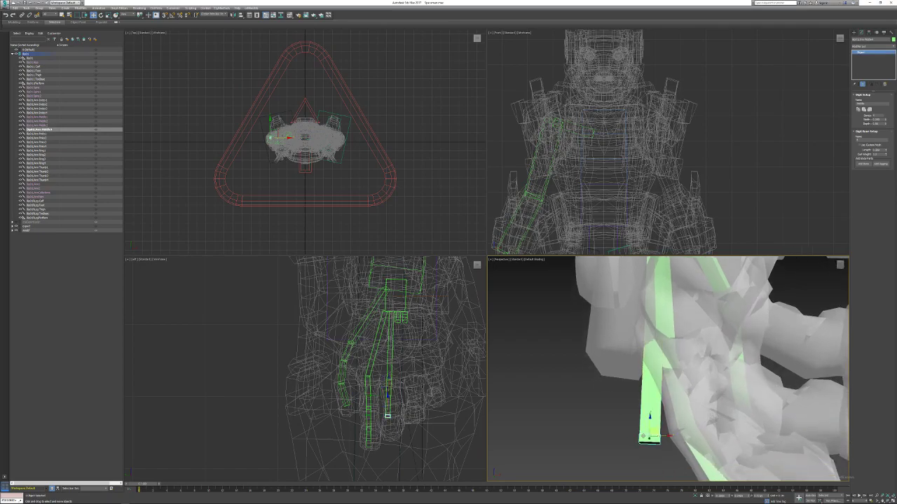
drag(886, 150, 886, 148)
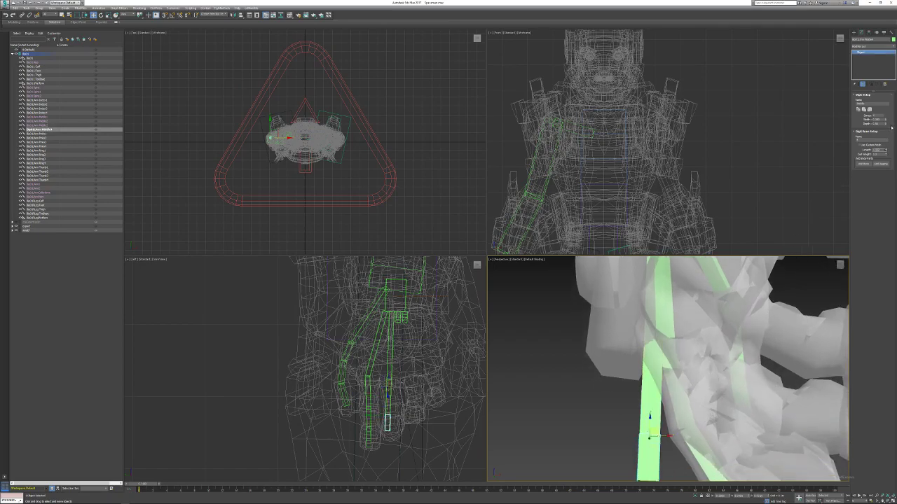
Rotate the second middle finger bone to follow the finger and lengthen it to the next knuckle.
click(645, 364)
alt+middle_drag(644, 366, 665, 392)
click(100, 14)
drag(666, 336, 659, 346)
alt+middle_drag(663, 346, 666, 382)
alt+middle_drag(671, 402, 678, 391)
drag(667, 334, 669, 344)
alt+middle_drag(669, 344, 639, 396)
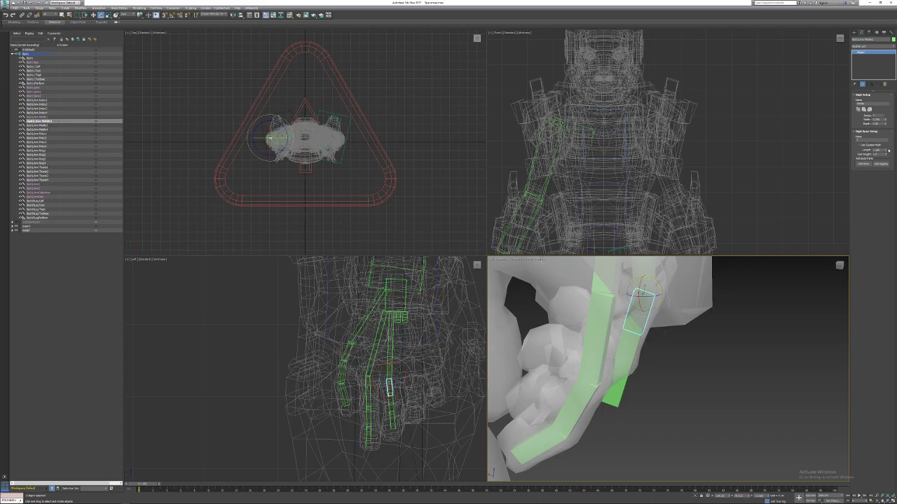
drag(885, 152, 885, 150)
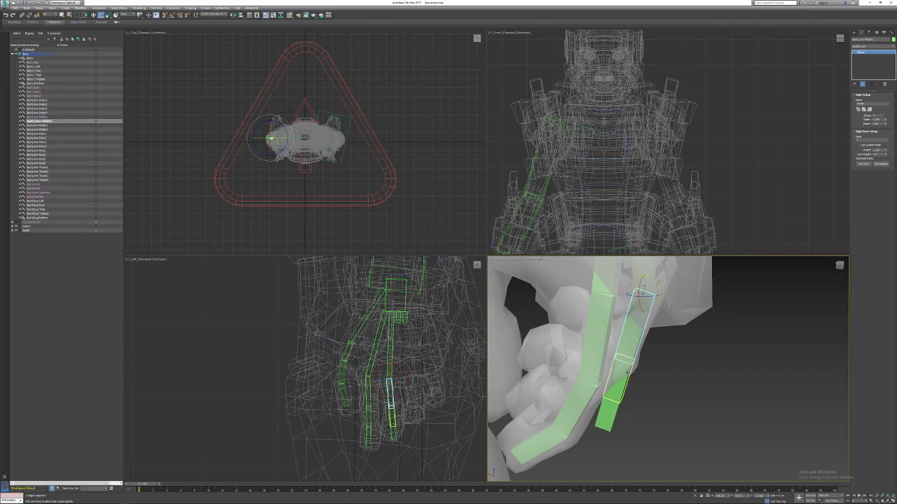
Bend the third middle finger bone inward along the finger's curl.
click(625, 371)
drag(634, 347, 643, 356)
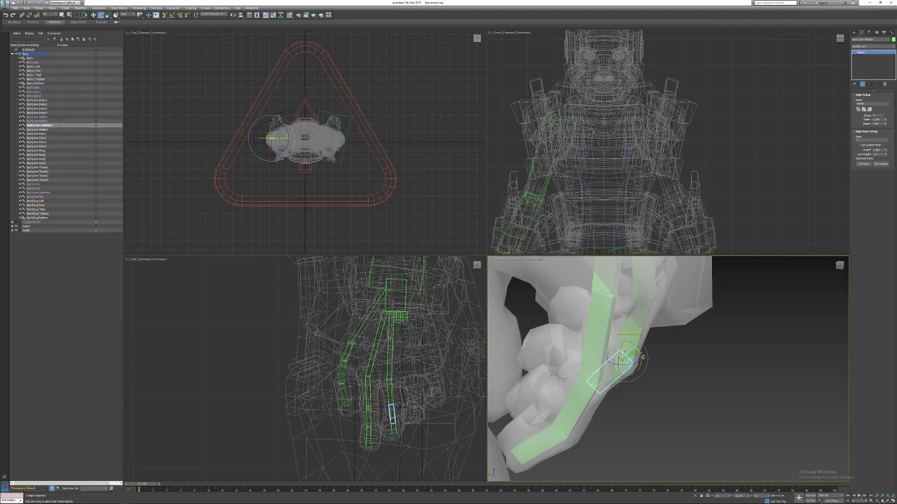
alt+middle_drag(651, 383, 584, 330)
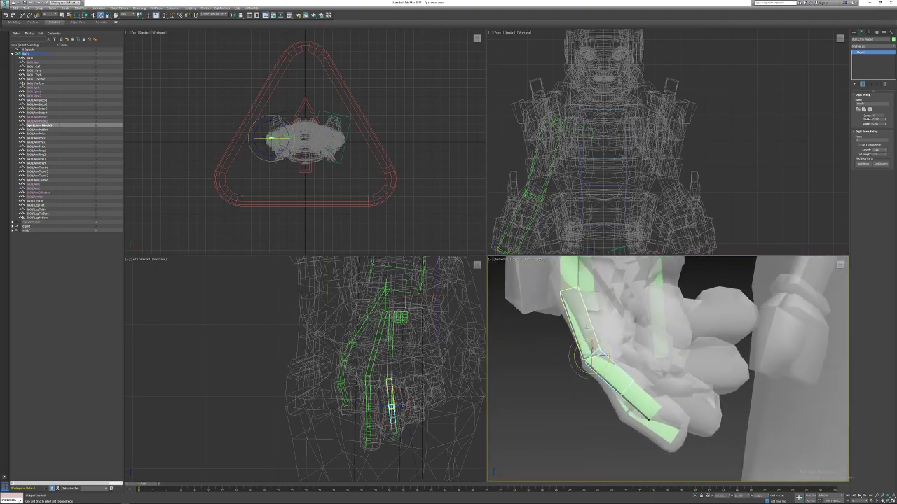
Lengthen the second middle finger bone slightly and correct its rotation so it stays centred in the finger.
click(585, 328)
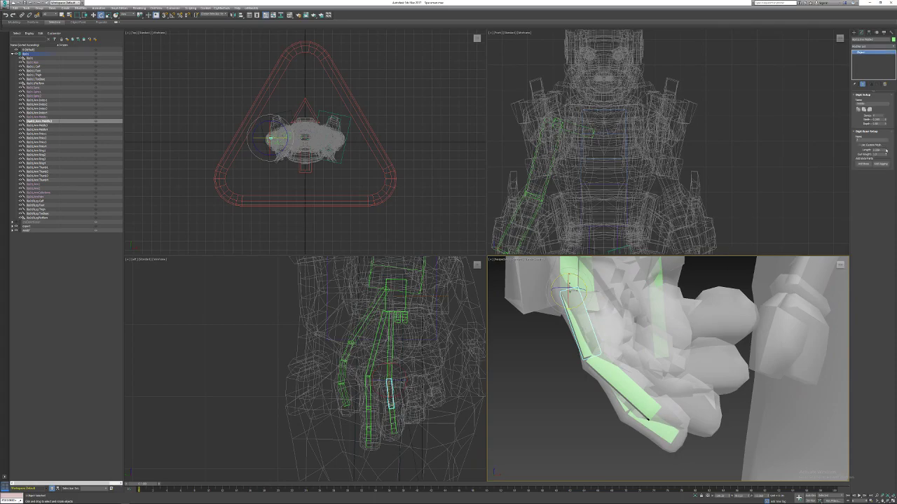
drag(886, 150, 884, 145)
drag(589, 290, 592, 285)
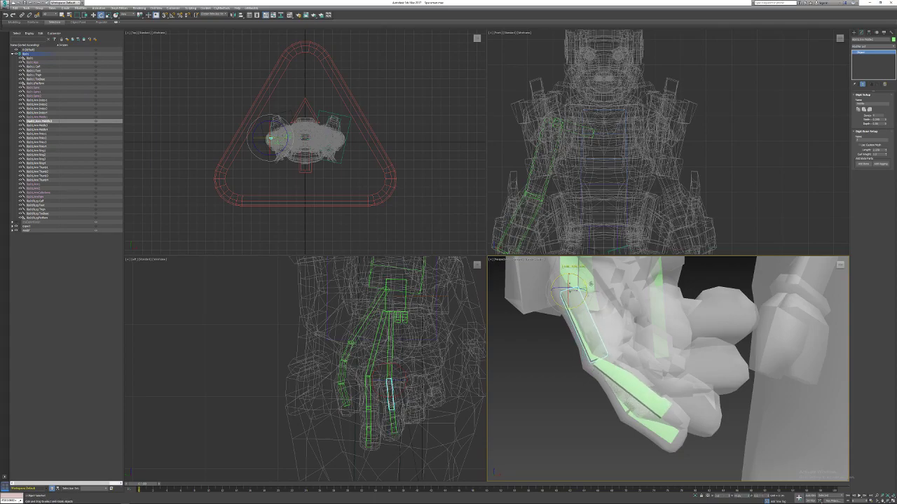
Refine the third middle finger bone's rotation to match the finger's middle segment.
click(614, 359)
alt+middle_drag(613, 397, 608, 374)
drag(609, 350, 610, 353)
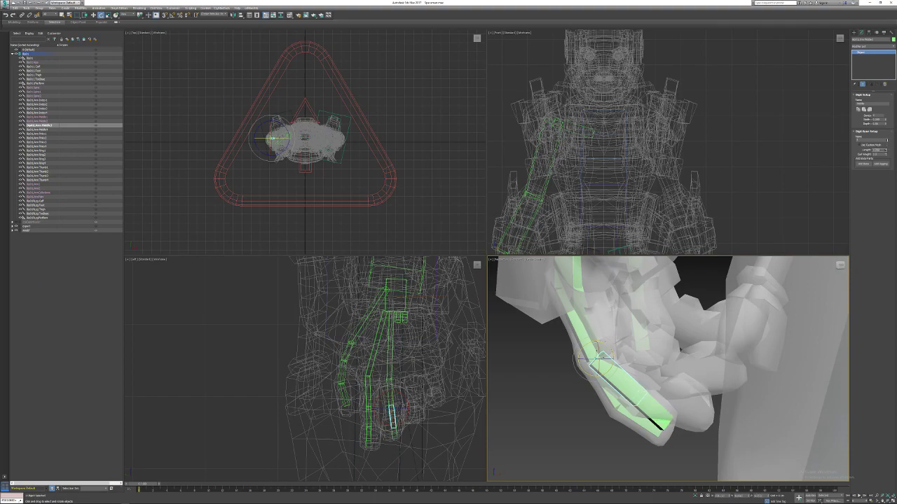
Bend the fourth middle finger bone inward to follow the curl of the fingertip segment.
middle_drag(603, 386, 552, 340)
scroll(562, 358, up, 2)
click(557, 353)
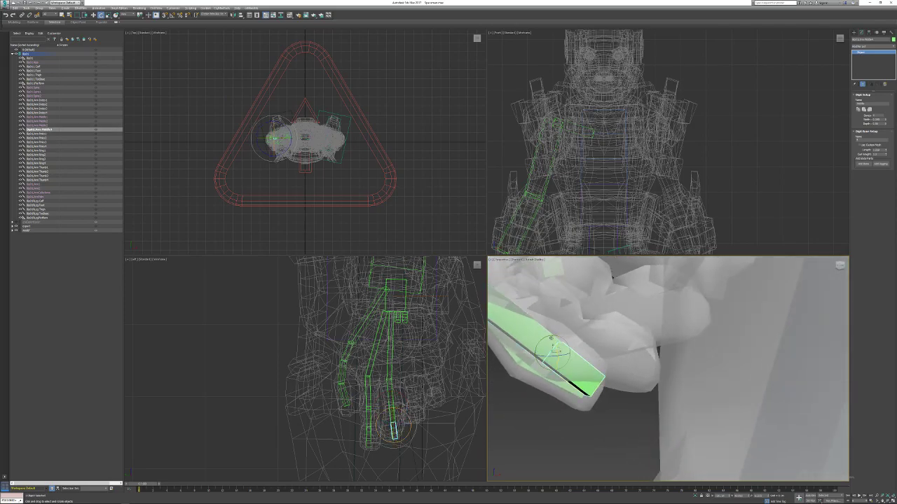
drag(542, 343, 544, 344)
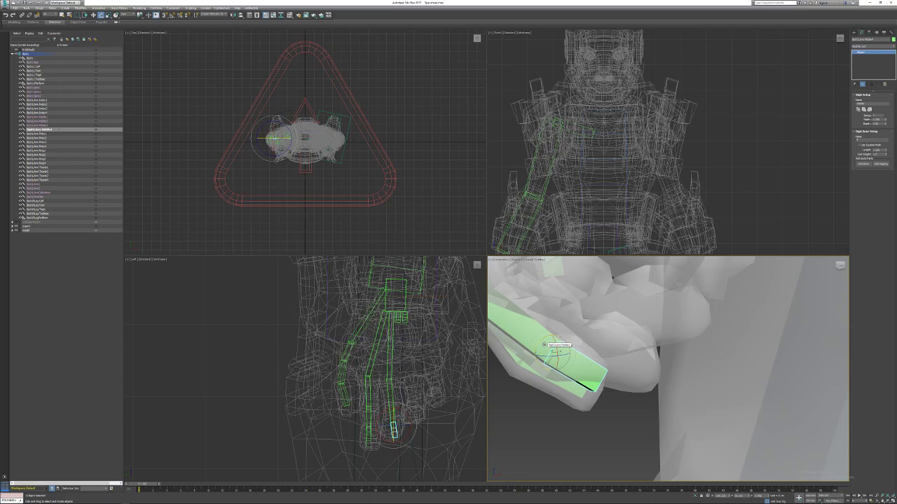
drag(545, 339, 538, 340)
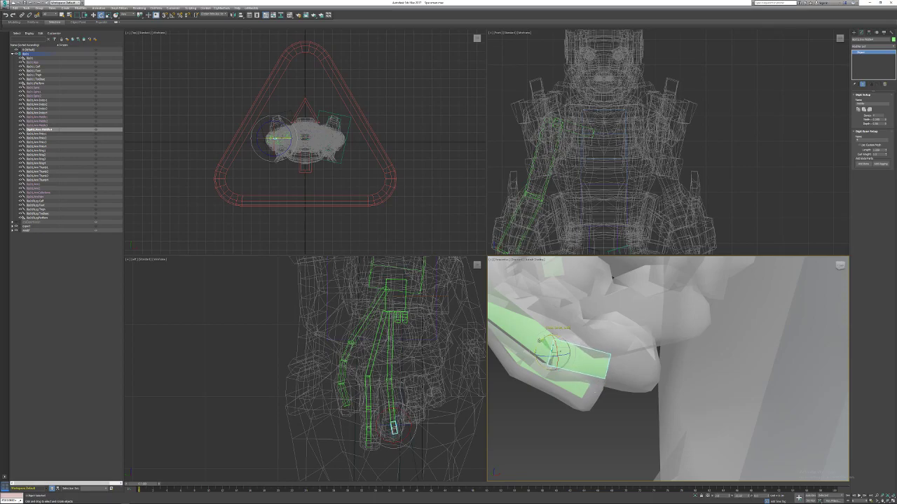
mouse_move(607, 378)
alt+middle_down()
mouse_move(569, 373)
mouse_move(602, 379)
alt+middle_up()
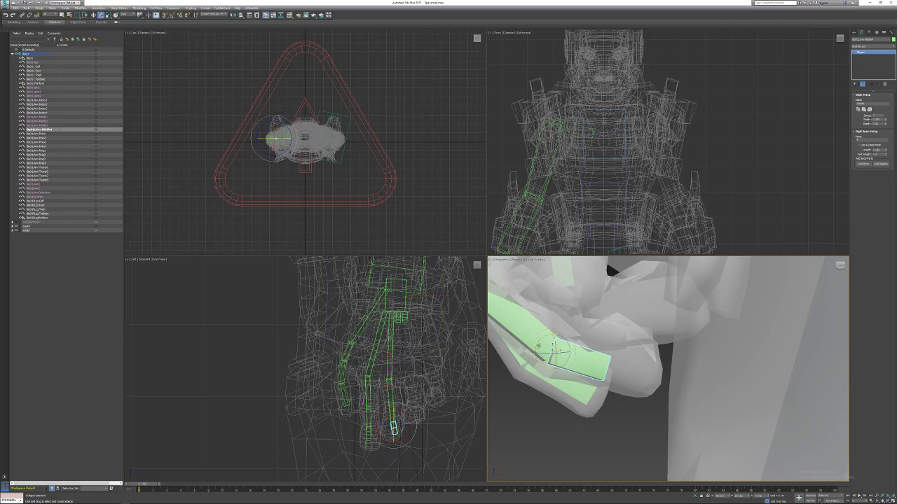
Lengthen the third middle finger bone to the last knuckle, then re-angle the fourth bone and extend it to the fingertip.
click(518, 330)
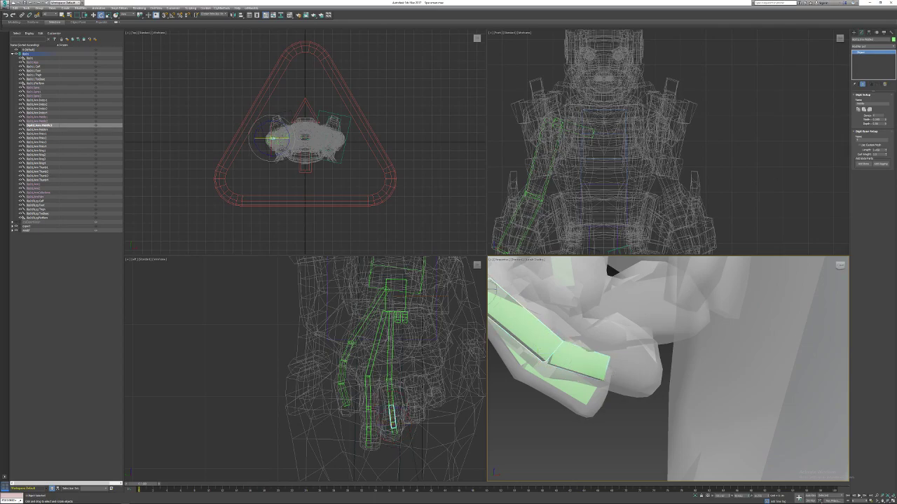
drag(886, 151, 884, 148)
key(Page_Down)
drag(551, 339, 548, 338)
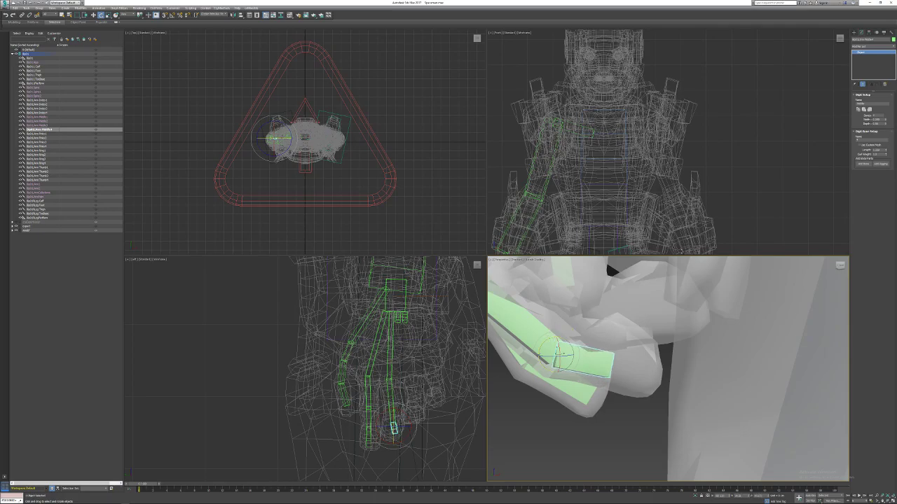
drag(886, 152, 883, 132)
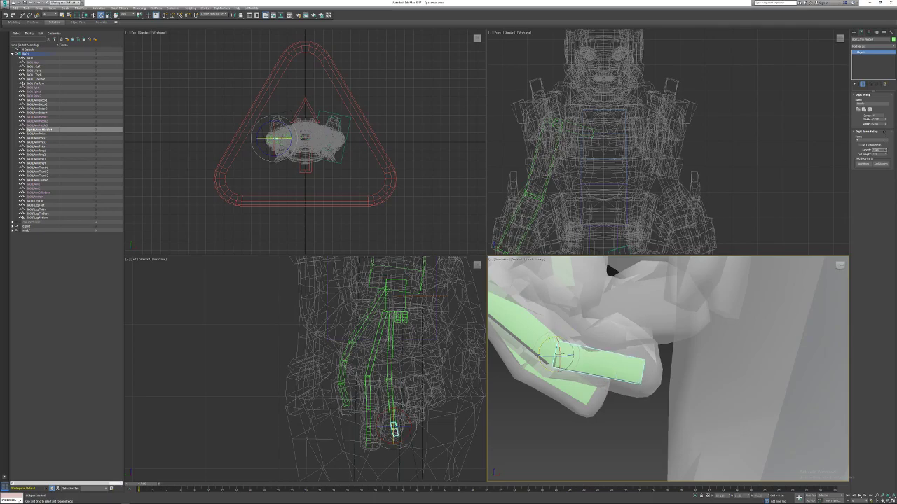
Fine-tune the sideways rotation of the second, third and fourth middle finger bones so the chain runs centrally inside the finger.
mouse_move(601, 413)
alt+middle_down()
mouse_move(600, 331)
mouse_move(616, 343)
mouse_move(588, 372)
mouse_move(598, 408)
alt+middle_up()
alt+middle_drag(633, 340, 637, 361)
click(627, 281)
alt+middle_drag(627, 281, 658, 280)
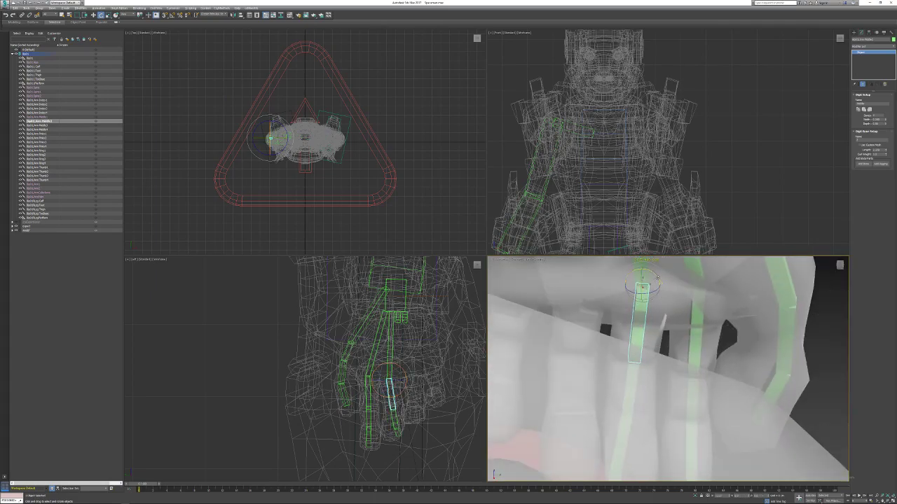
alt+middle_drag(628, 381, 624, 348)
click(624, 348)
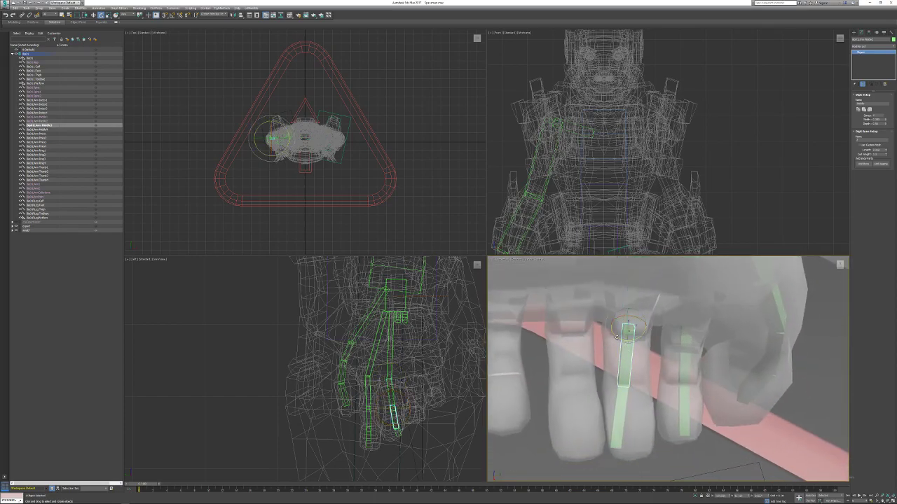
alt+middle_drag(619, 339, 446, 344)
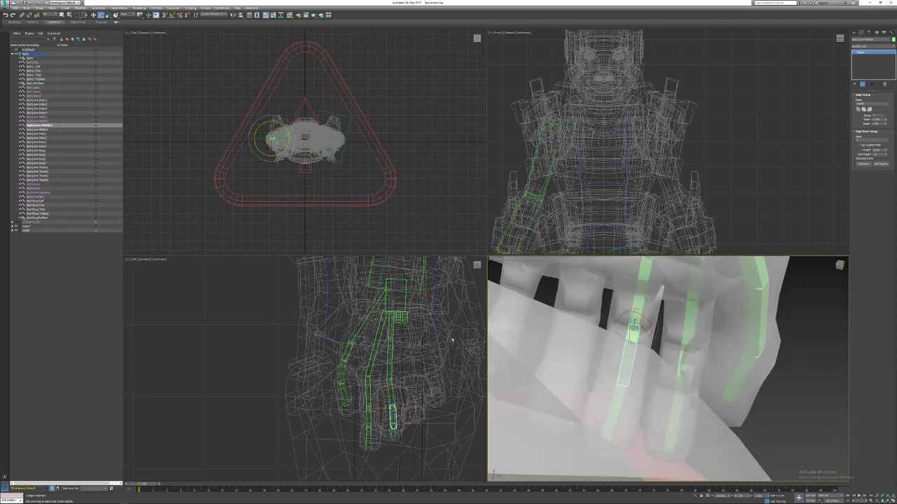
click(614, 393)
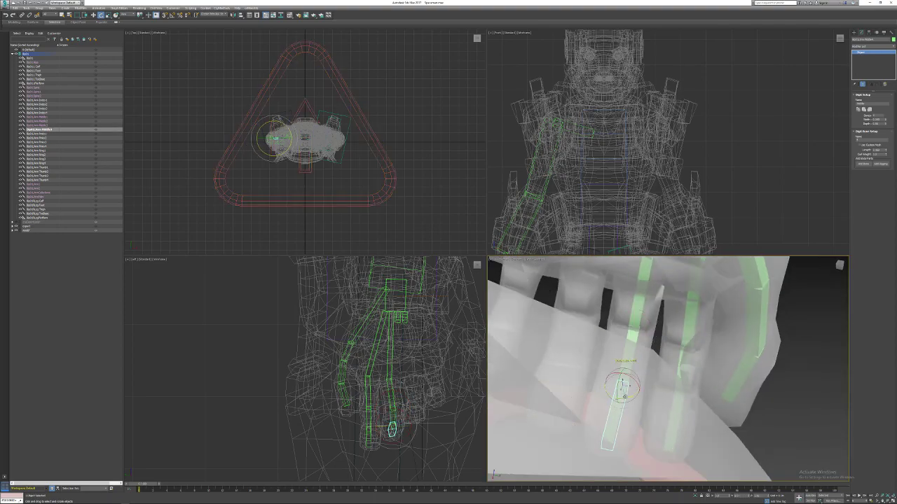
alt+middle_drag(622, 393, 655, 286)
Move the second to fourth ring finger bones together down from the palm to the ring finger's base knuckle.
double_click(663, 287)
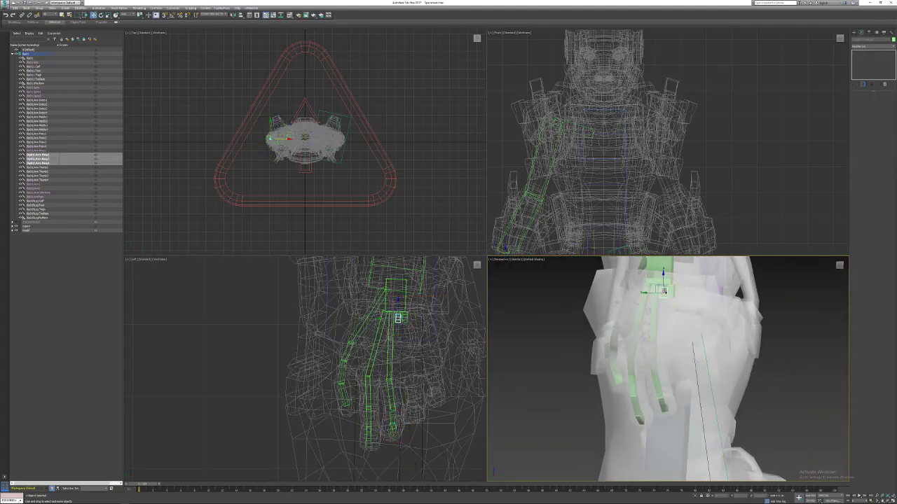
scroll(660, 287, up, 8)
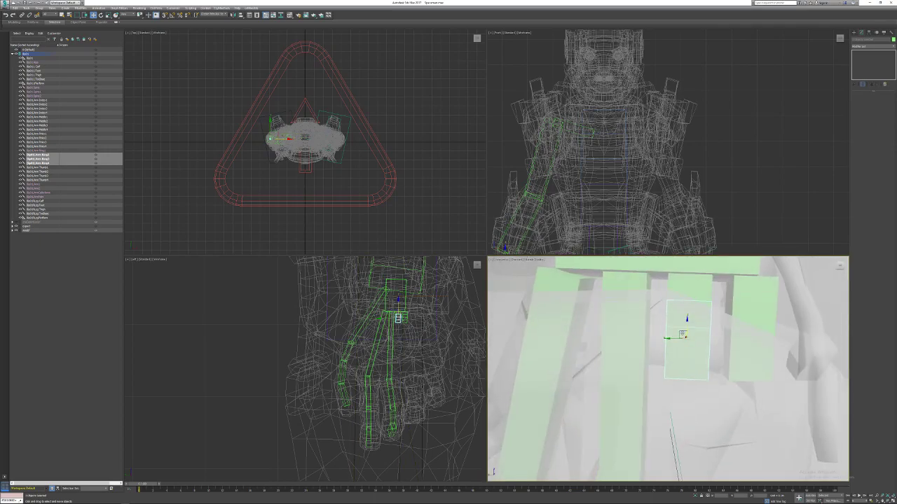
drag(690, 435, 690, 470)
scroll(690, 456, down, 3)
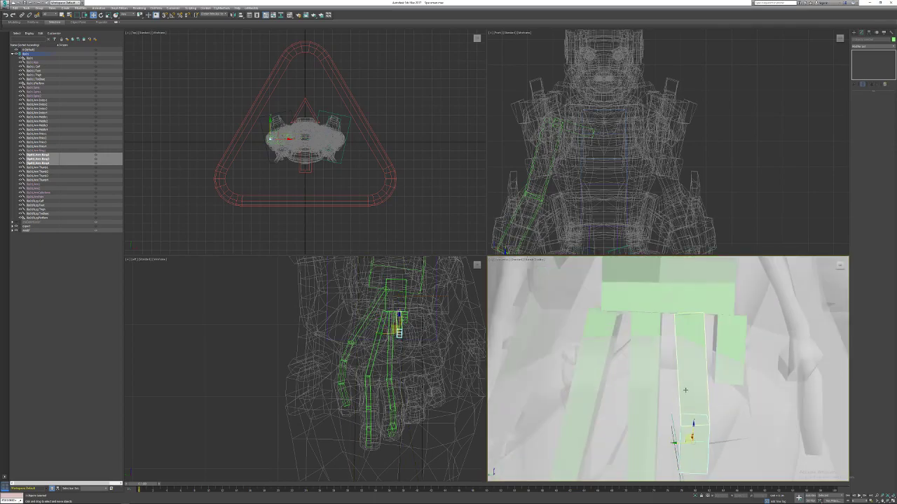
middle_drag(690, 437, 663, 332)
scroll(655, 312, down, 4)
middle_drag(645, 300, 630, 282)
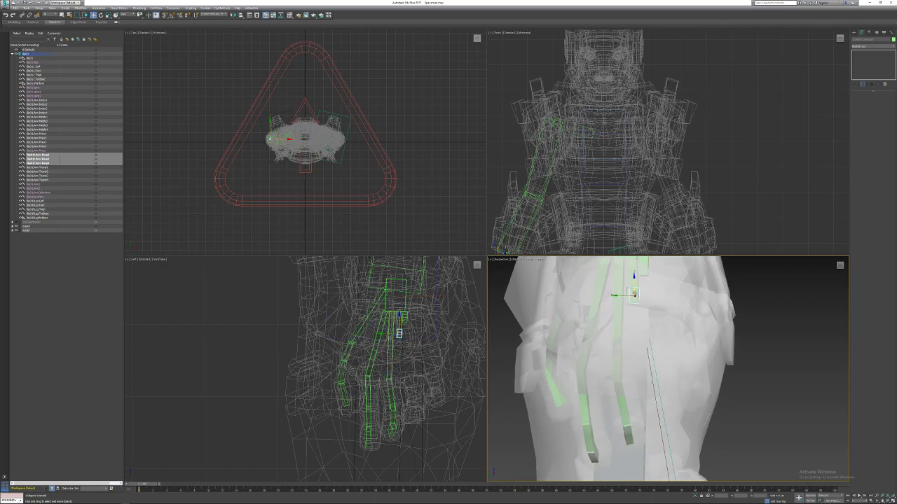
drag(639, 299, 634, 379)
key(z)
alt+middle_drag(634, 379, 615, 379)
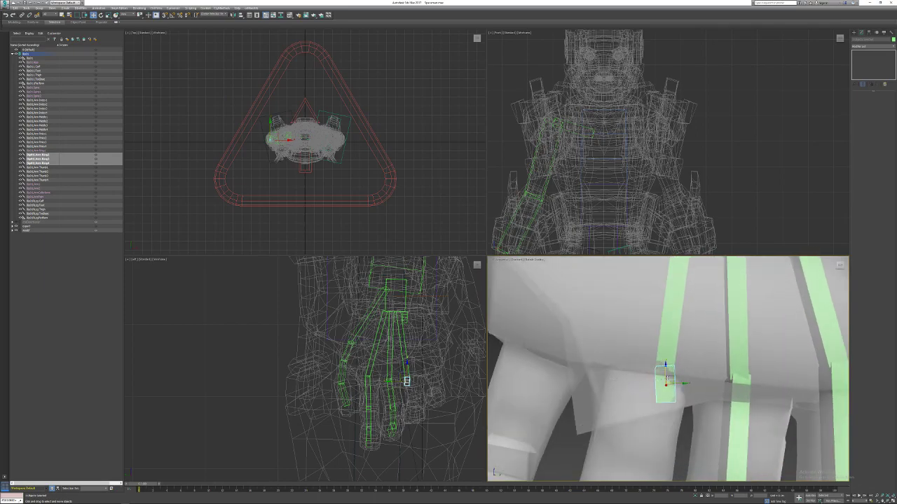
Move the ring finger's three-bone chain onto the ring finger's knuckle in the hand mesh.
drag(671, 378, 652, 377)
alt+middle_drag(653, 376, 704, 372)
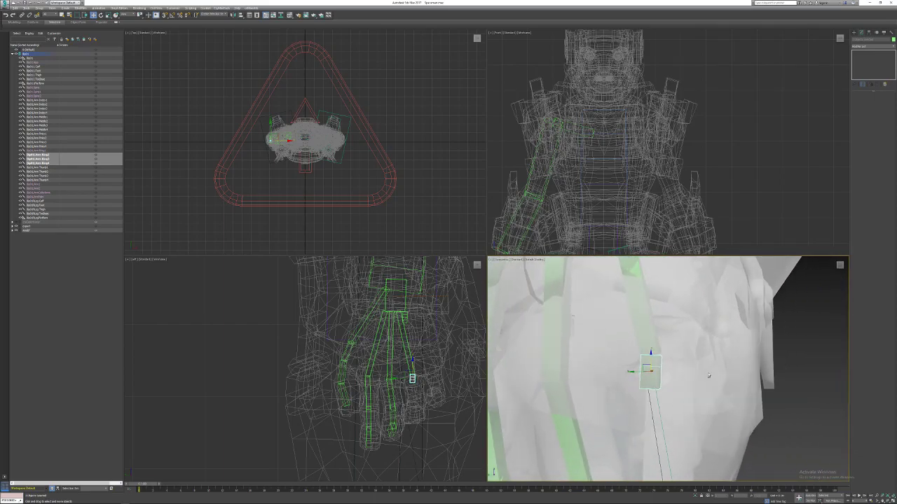
drag(646, 367, 641, 366)
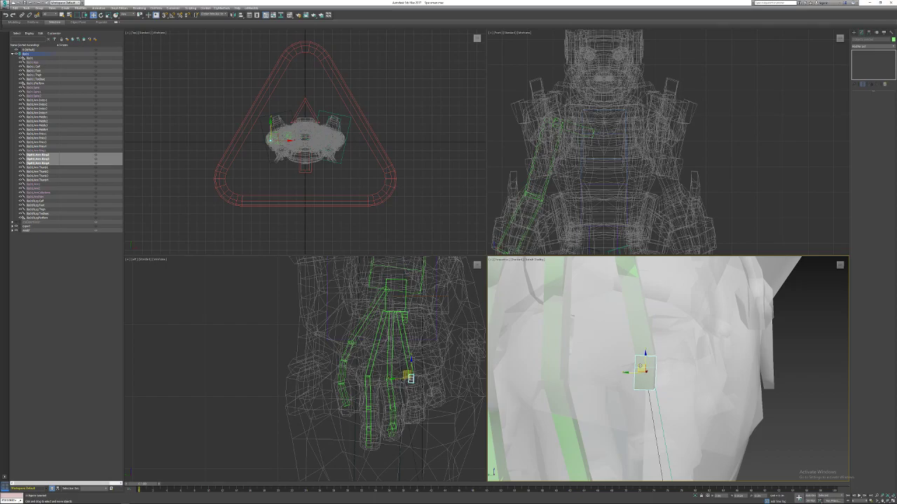
Lengthen the ring finger's bones beyond the knuckle so the chain extends down the finger.
click(644, 363)
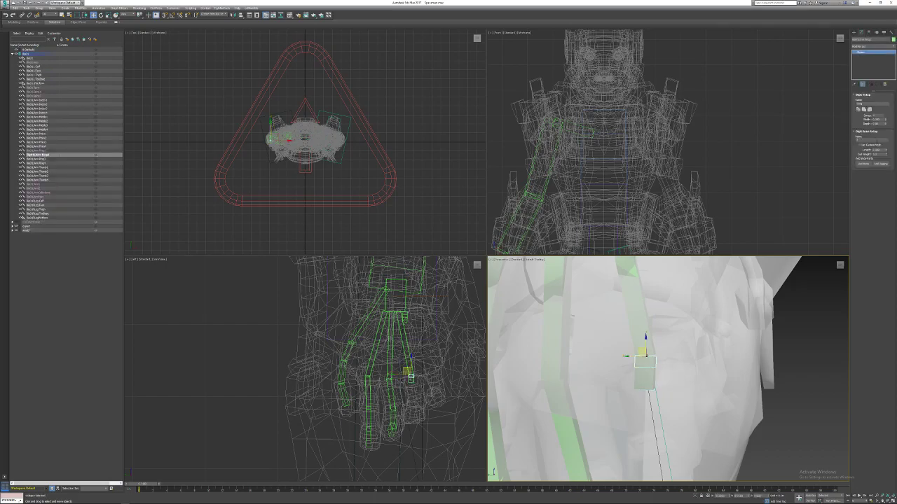
mouse_move(886, 151)
mouse_down()
mouse_move(885, 123)
mouse_move(886, 140)
mouse_up()
click(642, 440)
scroll(667, 375, down, 4)
click(658, 395)
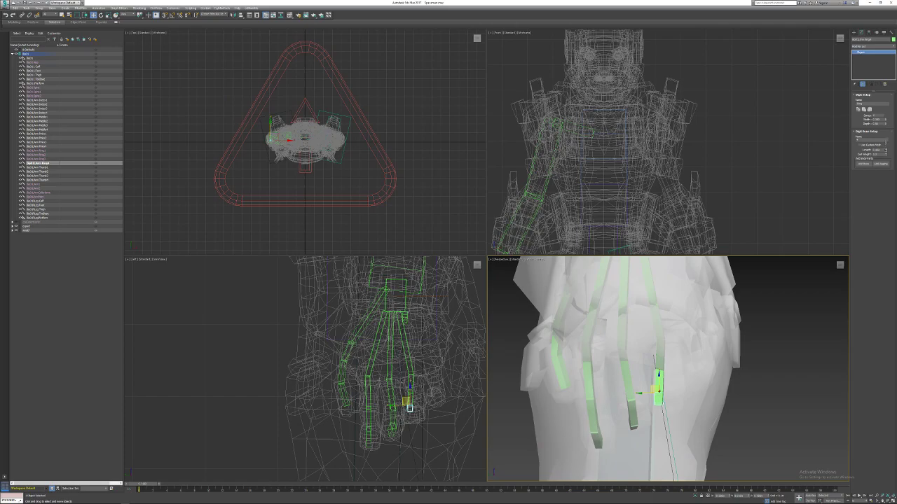
Rotate the first ring finger bone below the knuckle so the chain follows the finger mesh's direction.
key(Page_Up)
key(Page_Up)
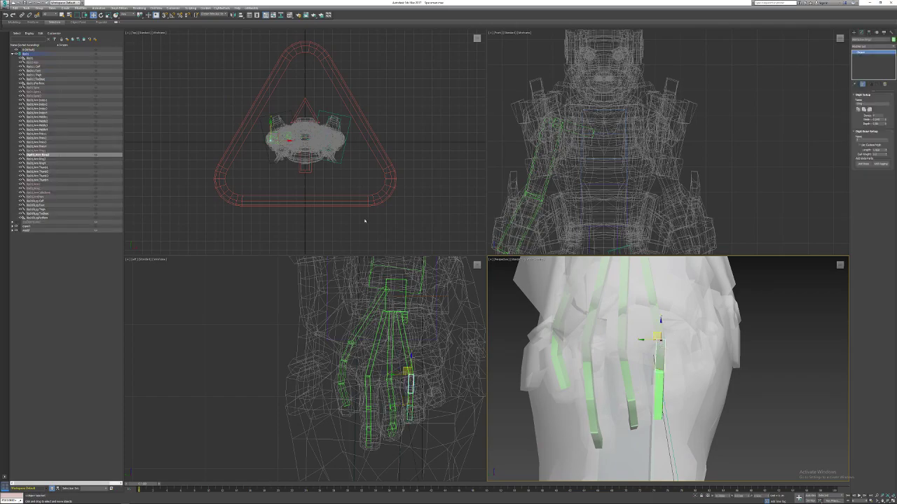
click(101, 16)
scroll(668, 329, up, 2)
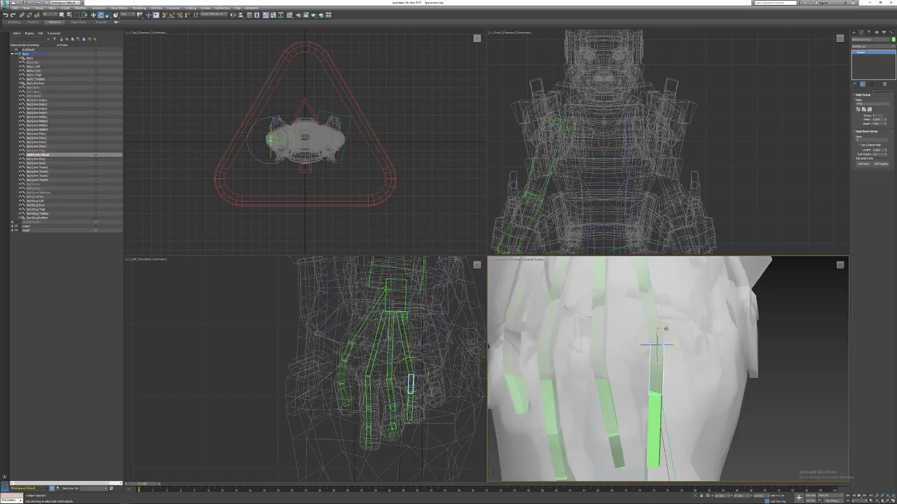
drag(666, 330, 658, 329)
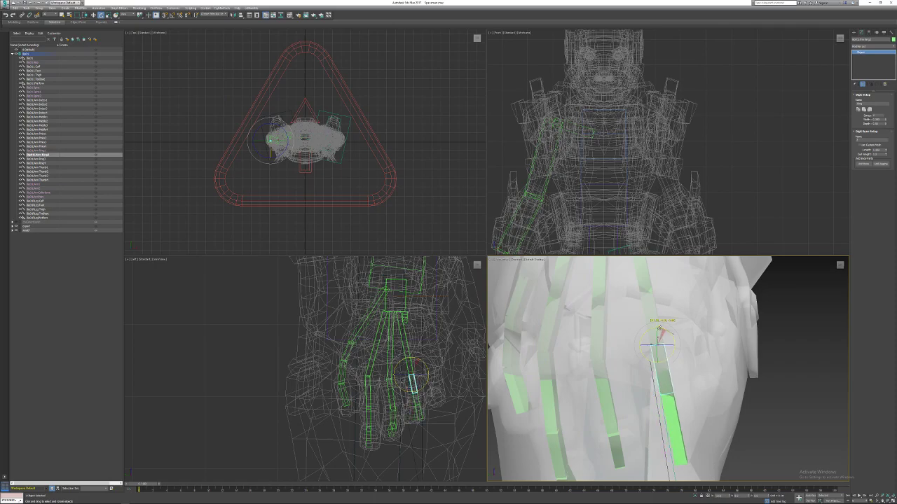
mouse_move(743, 364)
alt+middle_down()
mouse_move(637, 379)
mouse_move(624, 374)
alt+middle_up()
key(e)
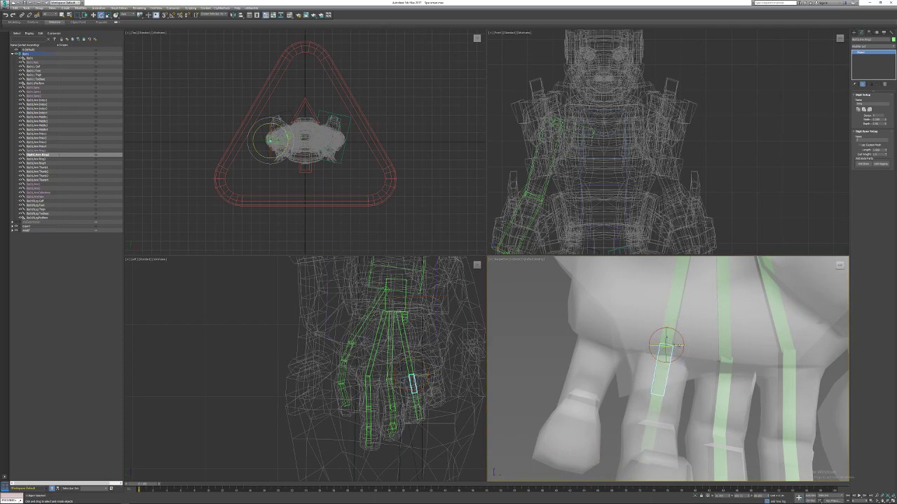
drag(666, 358, 683, 352)
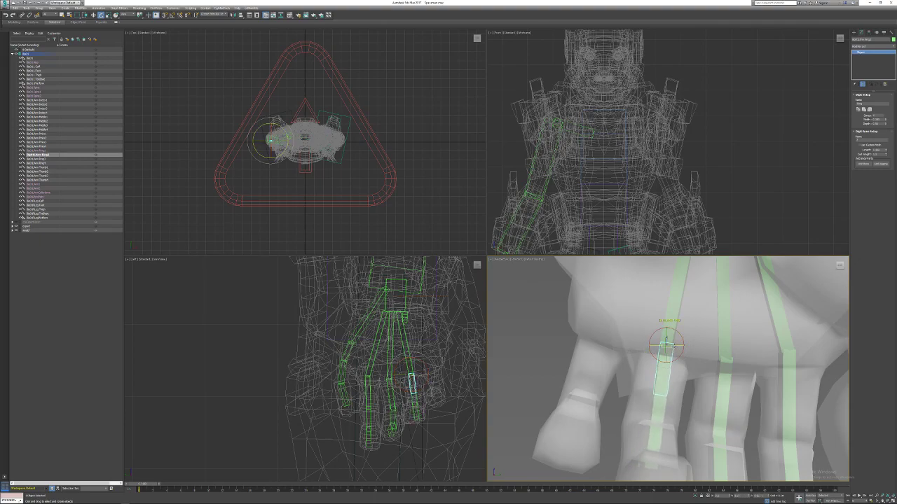
mouse_move(677, 356)
mouse_down()
mouse_move(670, 347)
mouse_move(674, 357)
mouse_up()
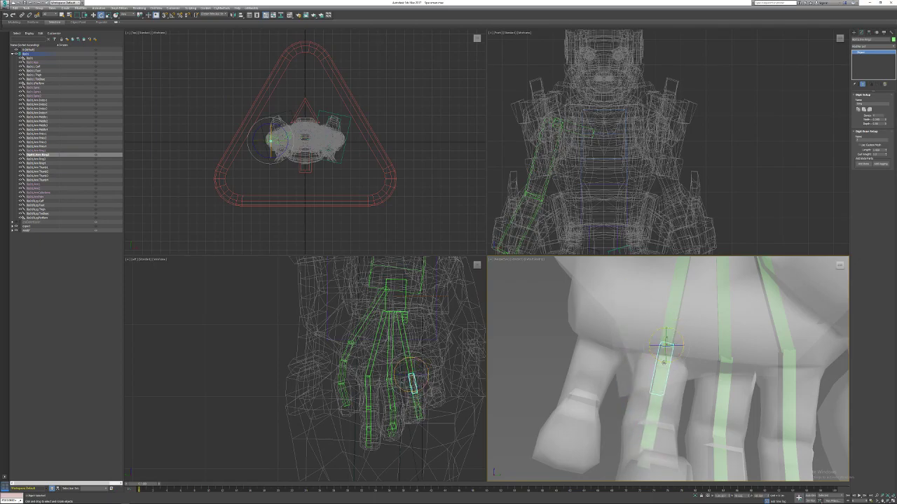
Try to rotate the whole ring finger bone chain at once, and undo it.
double_click(660, 367)
drag(652, 398, 661, 338)
key(ctrl+z)
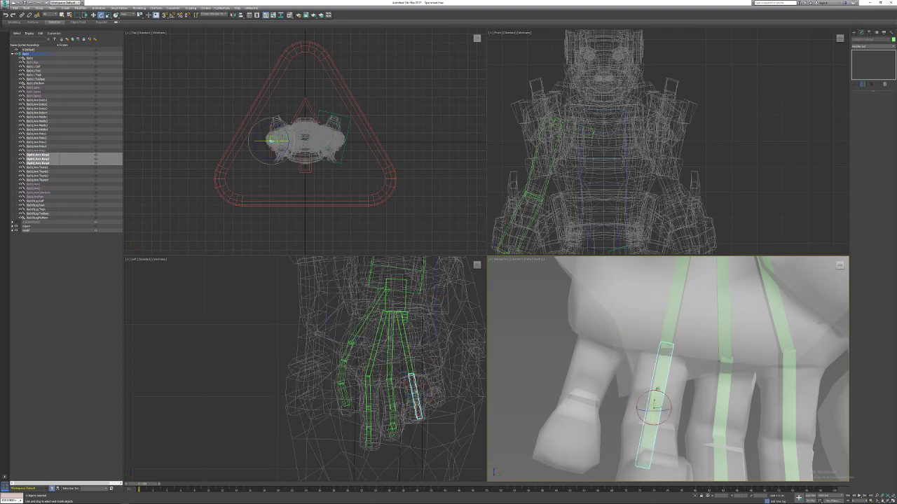
Lengthen the first ring finger bone to the next finger joint and tilt it along the curled finger.
click(664, 354)
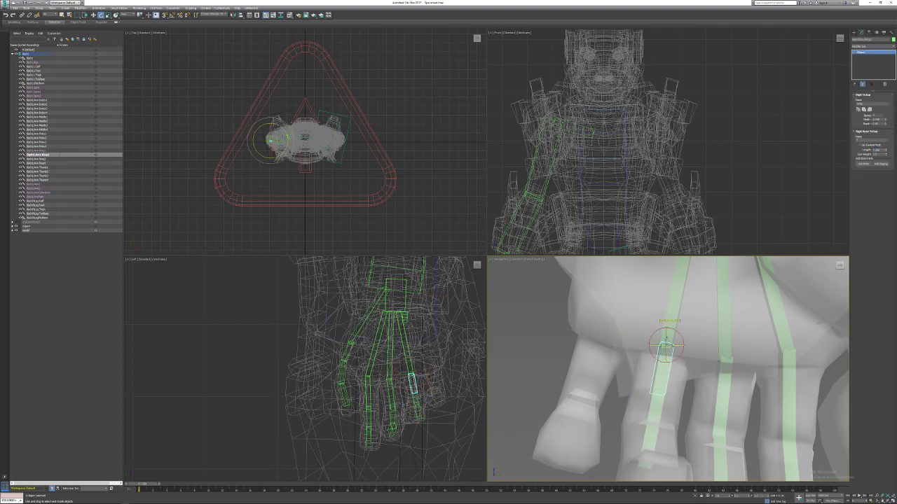
alt+middle_drag(669, 365, 687, 354)
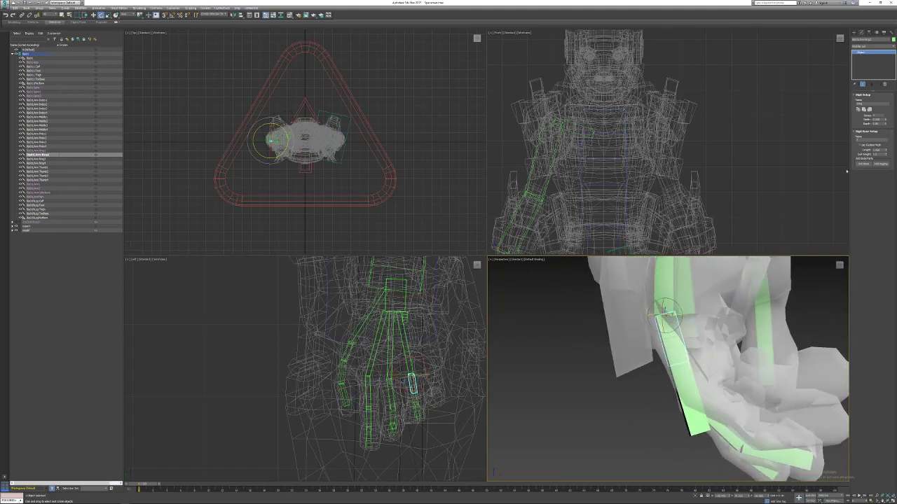
drag(885, 151, 884, 131)
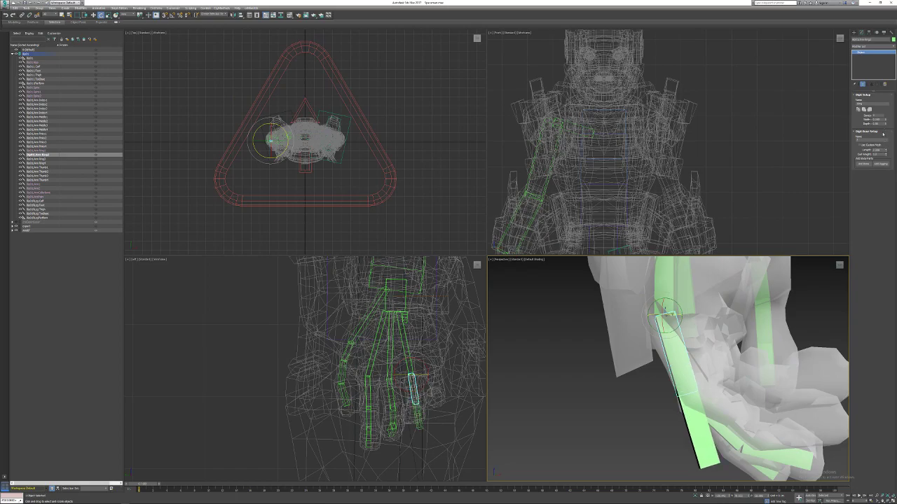
drag(680, 320, 679, 311)
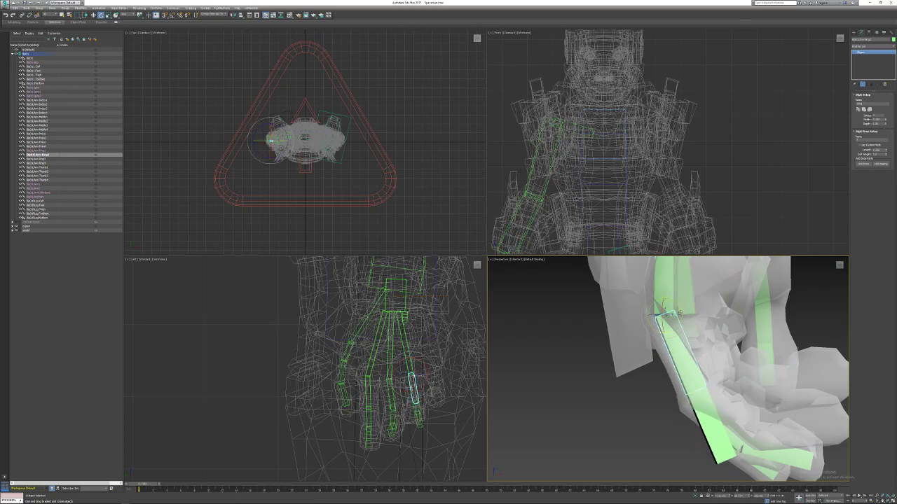
Rotate the ring finger's middle bone to follow the finger's bend and lengthen it to the last joint.
click(693, 406)
drag(709, 379, 695, 370)
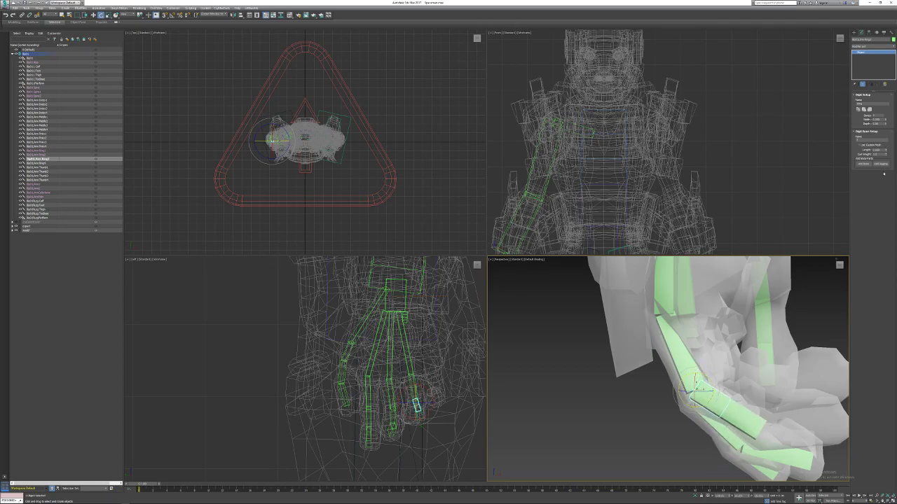
drag(885, 150, 883, 126)
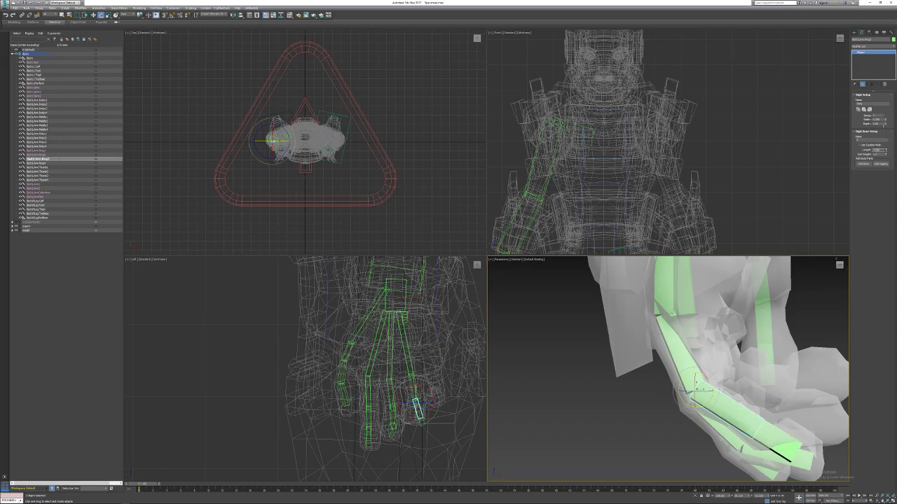
Rotate the ring finger's tip bone along the fingertip and lengthen it toward the end of the finger.
middle_drag(733, 411, 636, 392)
click(680, 426)
drag(670, 400, 656, 391)
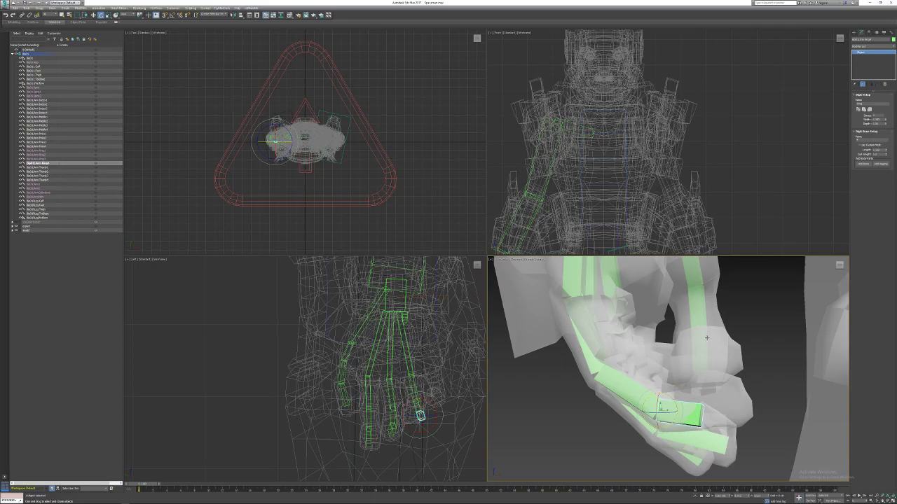
drag(885, 149, 885, 146)
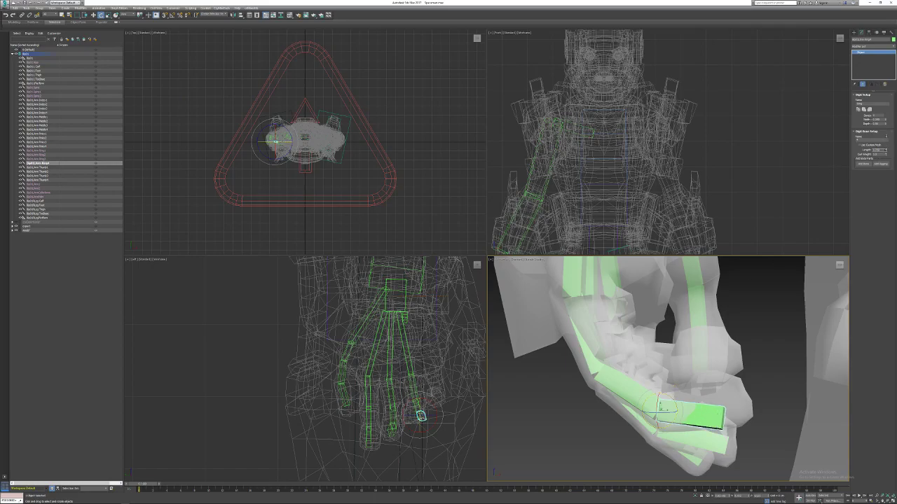
Rotate the ring finger's middle and tip bones sideways to centre them within the finger mesh.
alt+middle_drag(709, 398, 613, 359)
click(652, 329)
drag(657, 314, 682, 313)
click(629, 398)
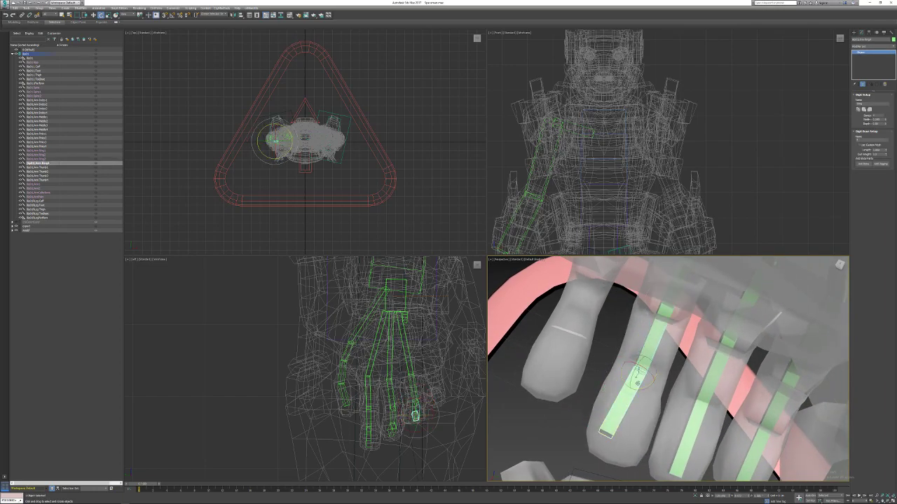
drag(641, 384, 645, 386)
alt+middle_drag(658, 354, 659, 311)
scroll(658, 311, down, 4)
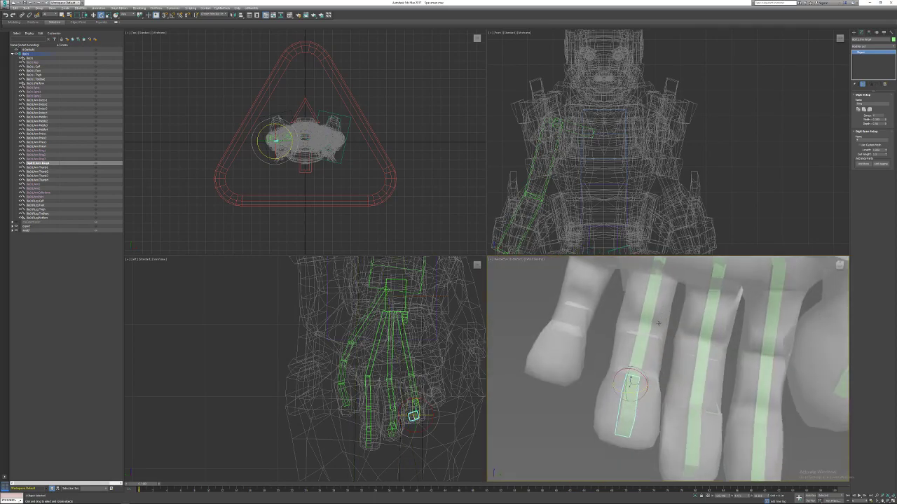
Try small rotations of the complete ring finger chain, undoing each one.
double_click(652, 312)
drag(636, 340, 646, 284)
key(ctrl+z)
drag(647, 322, 646, 319)
alt+middle_drag(647, 318, 684, 377)
key(ctrl+z)
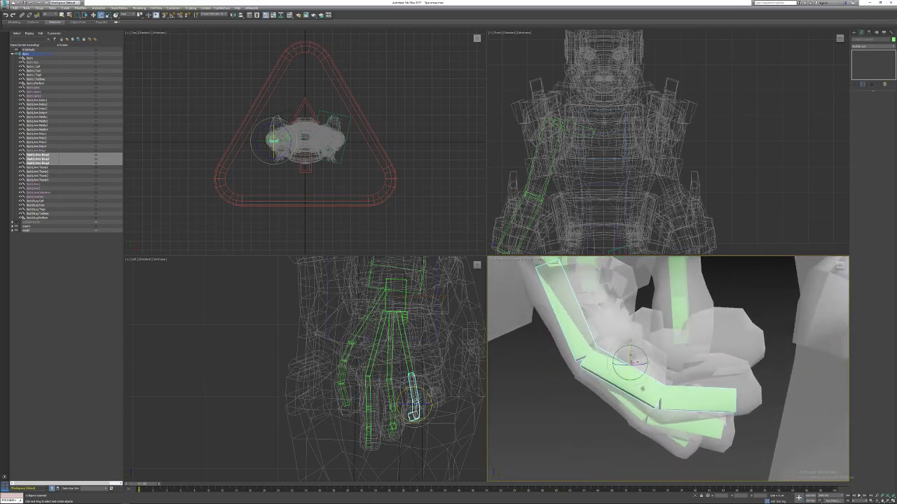
Fine-tune the rotation of the ring finger's middle and tip bones to fit the curled finger.
click(599, 351)
drag(602, 350, 602, 351)
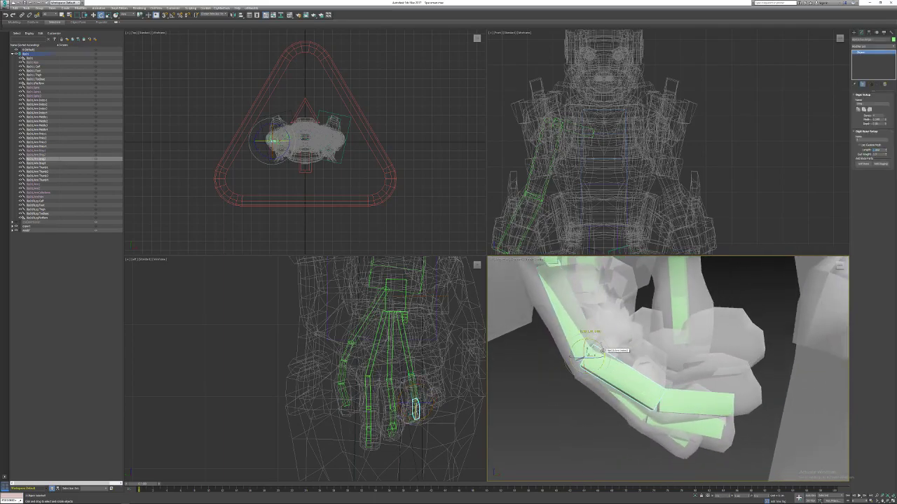
click(685, 395)
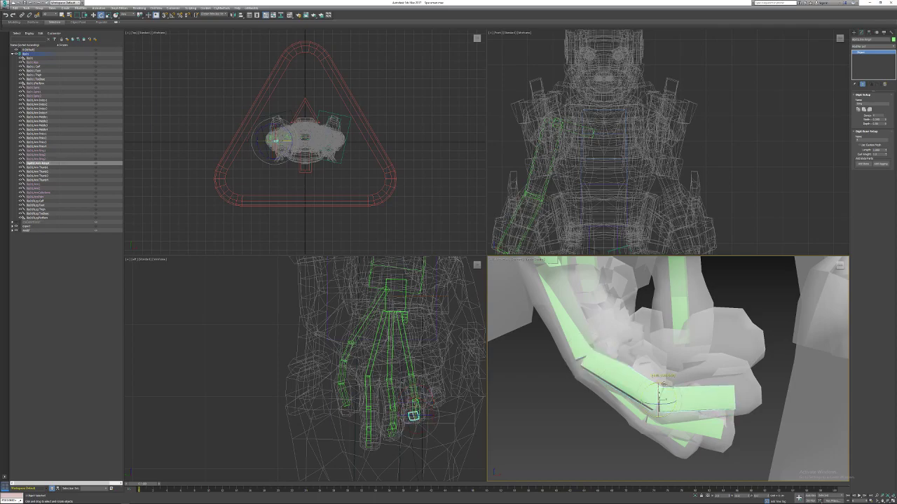
Move the pinky's three-bone chain from the wrist to the pinky knuckle and align it with the mesh.
alt+middle_drag(739, 399, 640, 474)
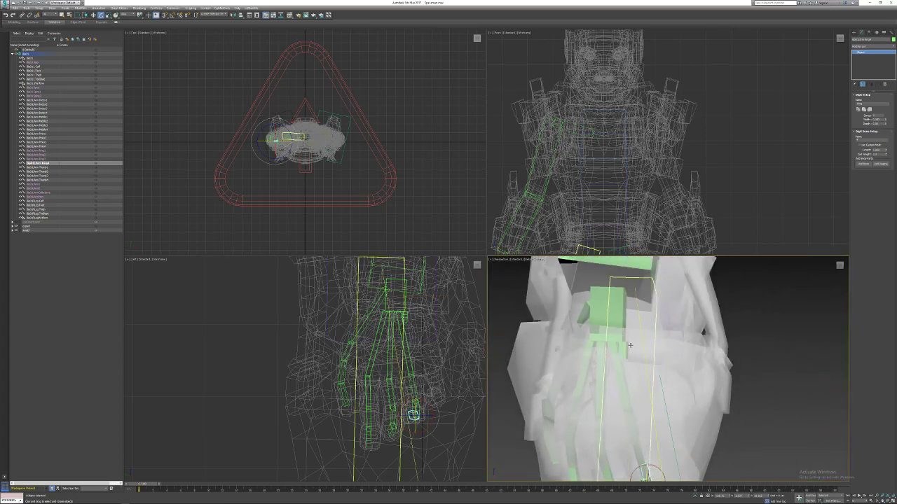
scroll(608, 347, up, 4)
scroll(609, 347, down, 1)
scroll(595, 348, down, 2)
double_click(582, 326)
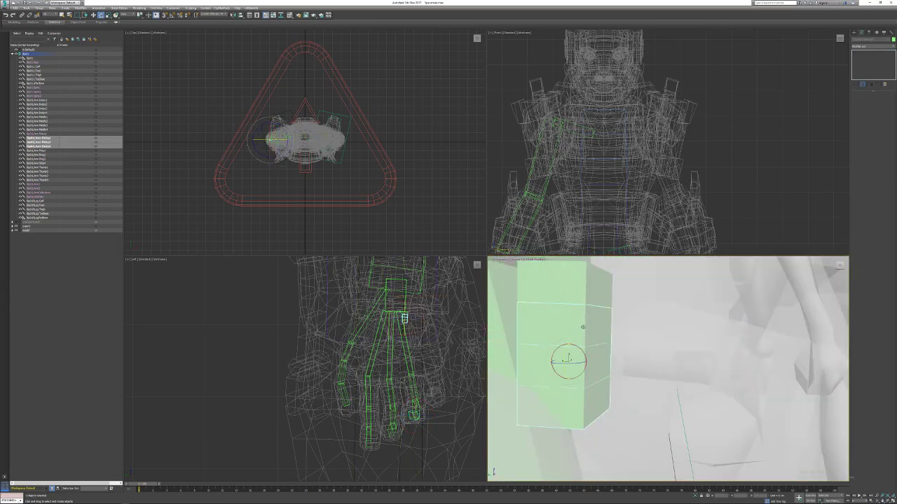
scroll(582, 326, down, 4)
key(w)
scroll(605, 377, down, 5)
middle_drag(606, 377, 604, 316)
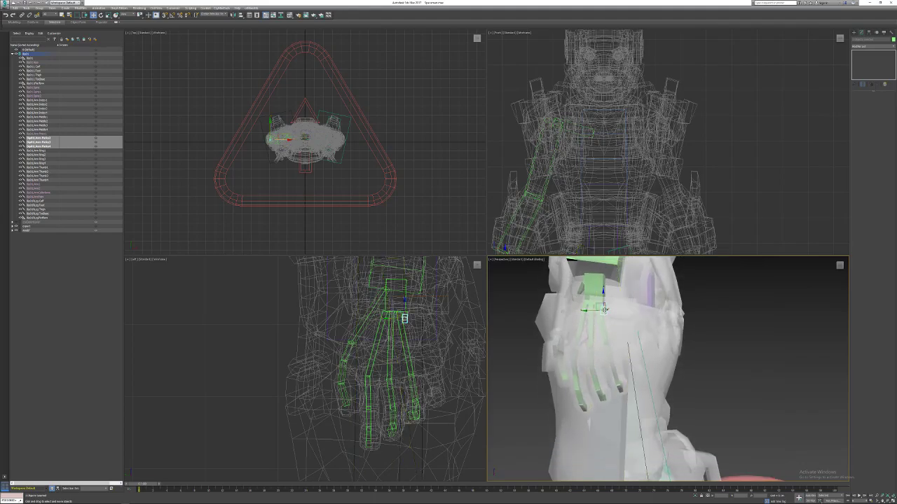
drag(599, 306, 628, 356)
scroll(630, 356, up, 2)
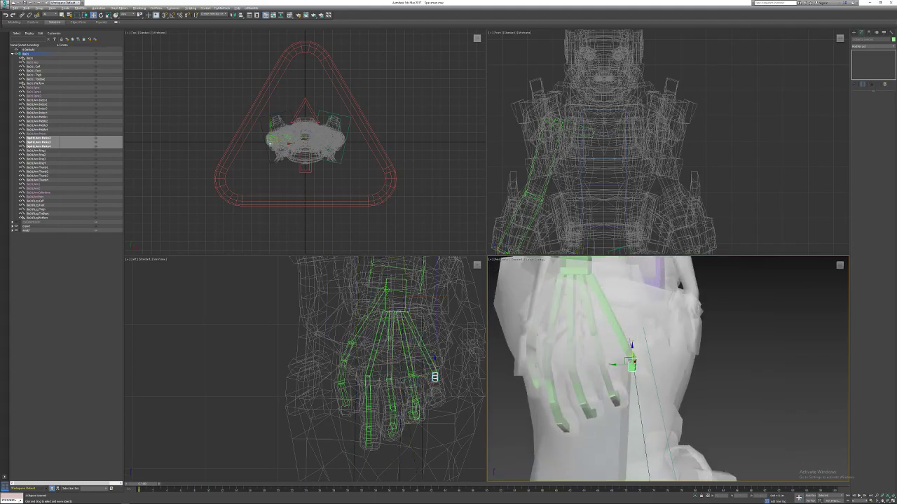
alt+middle_drag(633, 356, 714, 322)
alt+middle_drag(623, 362, 576, 358)
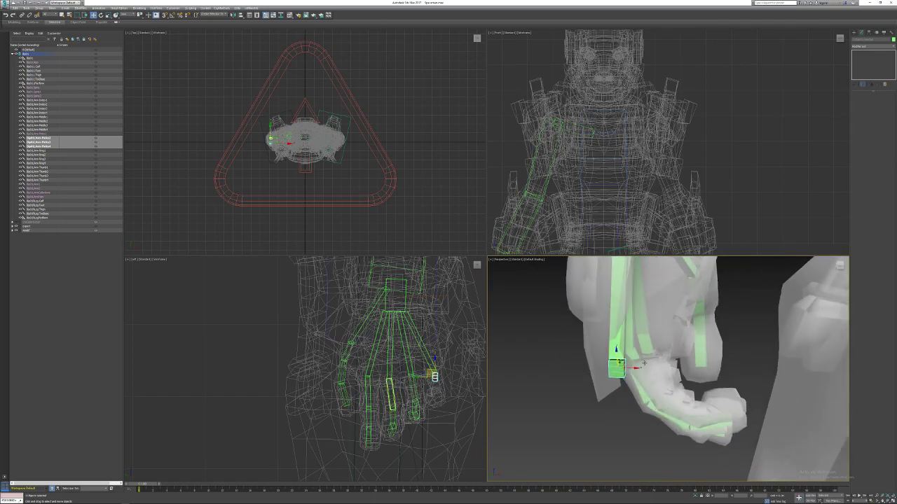
scroll(634, 357, up, 6)
middle_drag(635, 364, 612, 371)
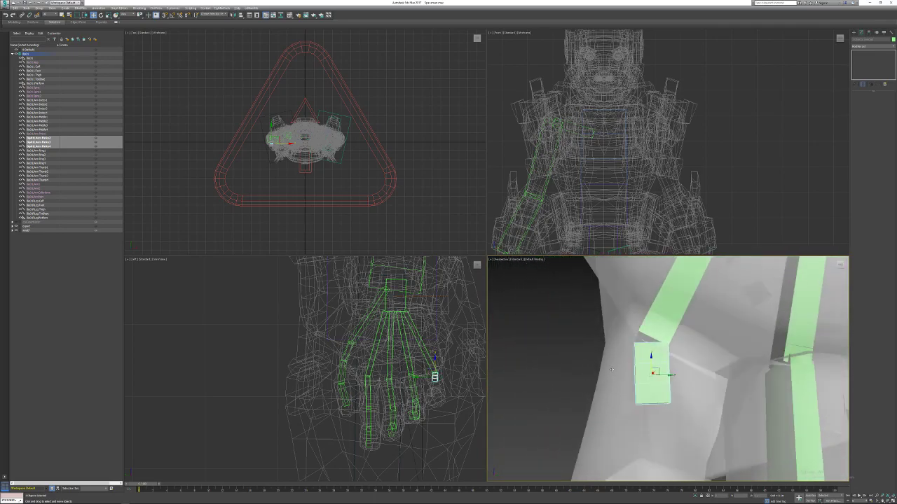
Rotate the first pinky bone below the knuckle along the finger and lengthen it toward the next joint.
click(103, 16)
click(647, 363)
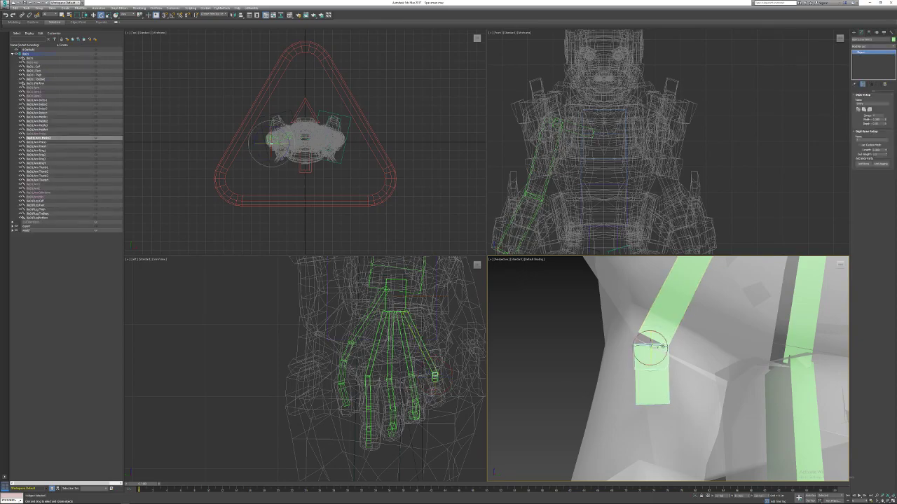
click(586, 360)
double_click(647, 355)
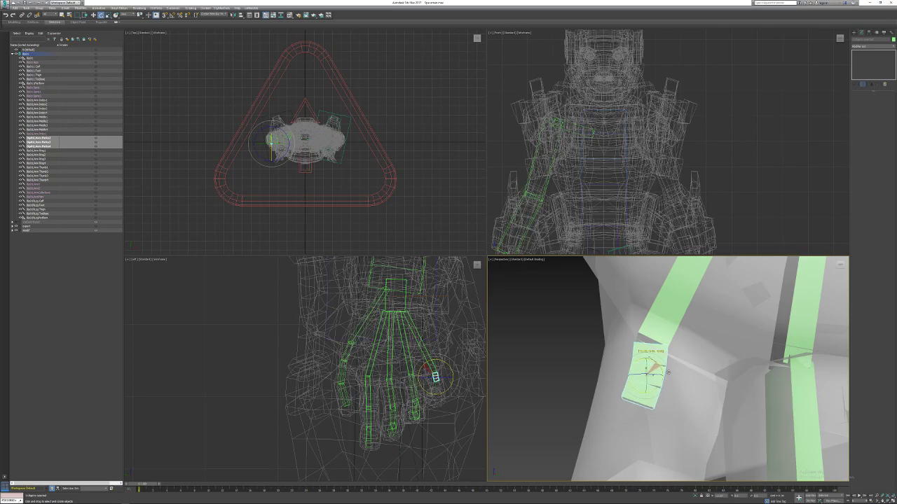
click(632, 358)
click(634, 358)
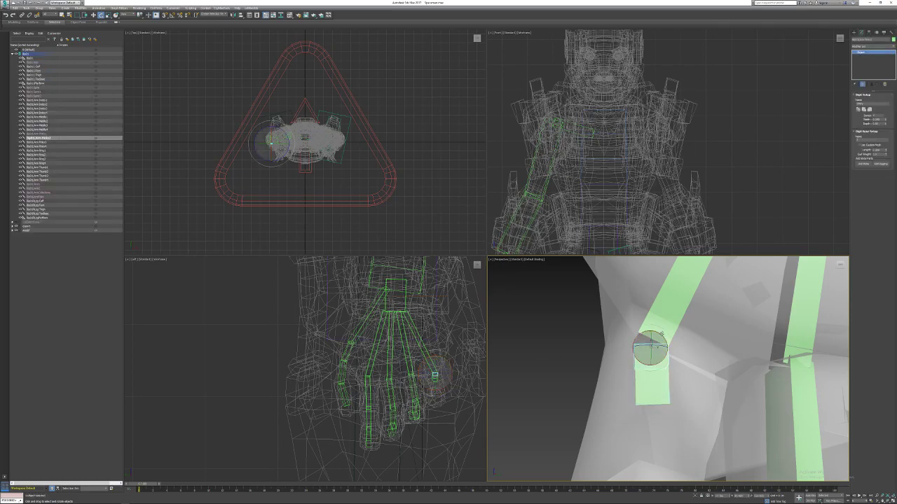
drag(658, 334, 665, 338)
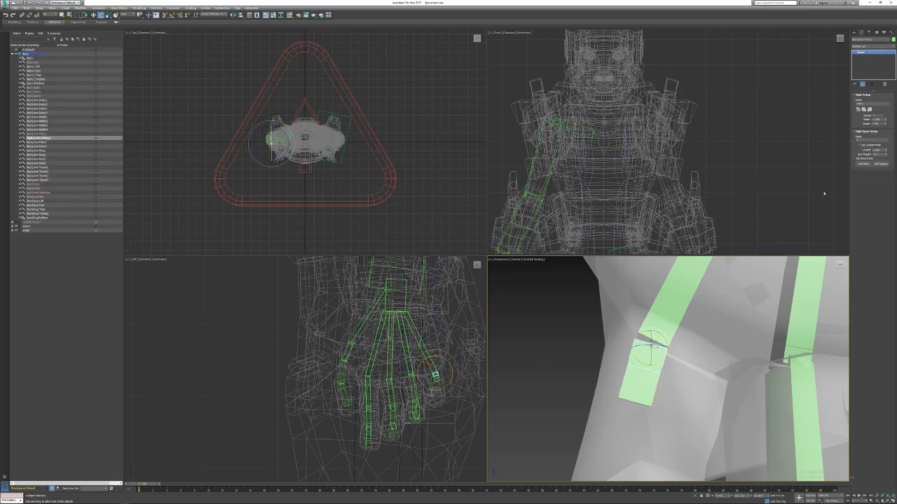
drag(887, 151, 886, 138)
scroll(572, 398, down, 2)
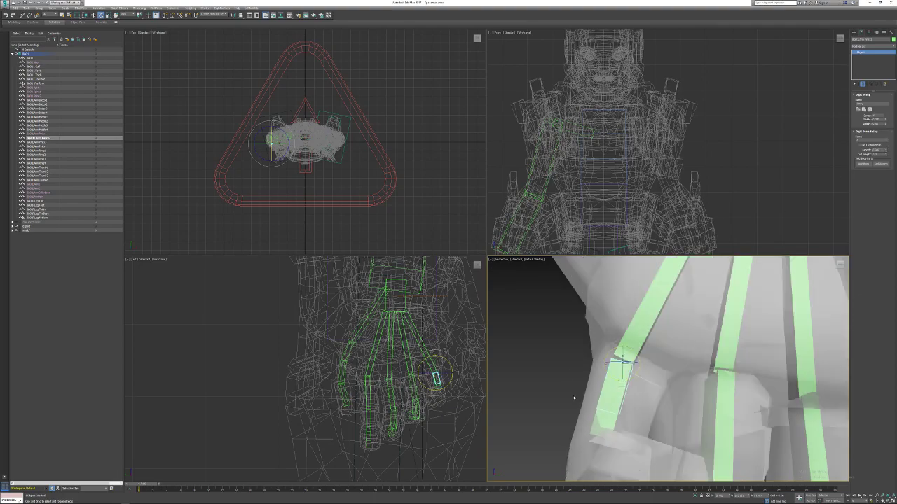
Adjust the lengths of the pinky's middle and tip bones so the chain follows the finger.
middle_drag(572, 399, 596, 350)
click(622, 363)
drag(885, 150, 888, 128)
click(602, 438)
click(630, 361)
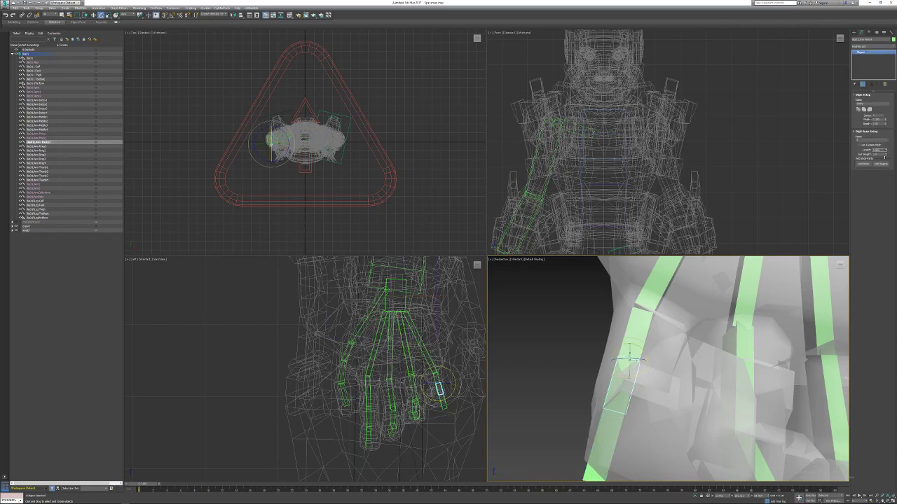
click(606, 449)
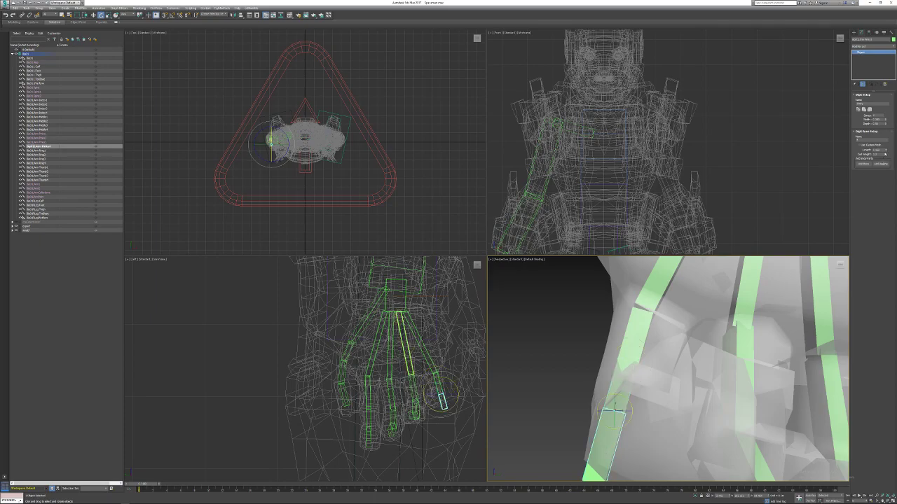
drag(886, 150, 886, 154)
Rotate the first pinky bone below the knuckle sideways to line the chain up with the pinky mesh.
click(642, 329)
alt+middle_drag(645, 329, 660, 348)
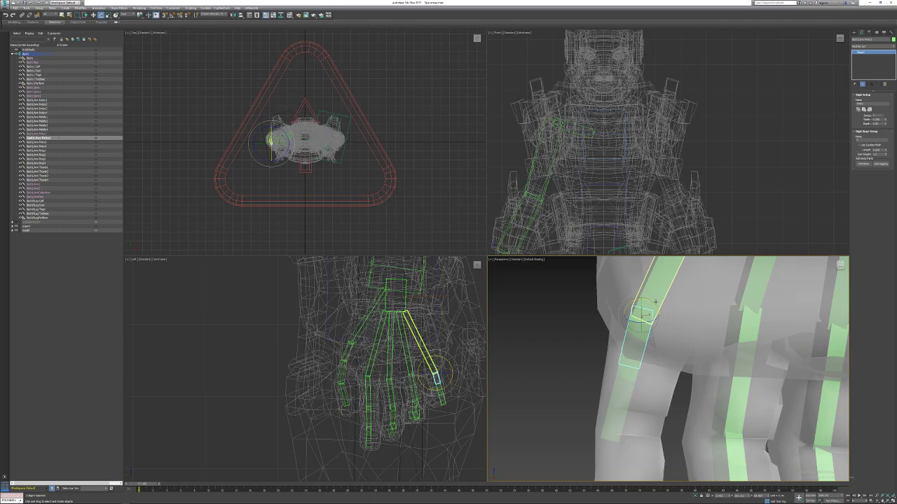
drag(654, 309, 636, 322)
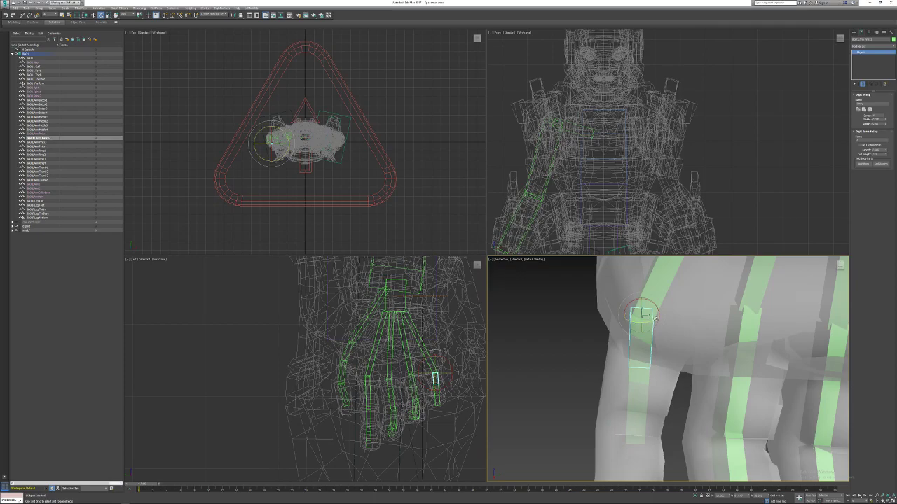
drag(655, 317, 660, 312)
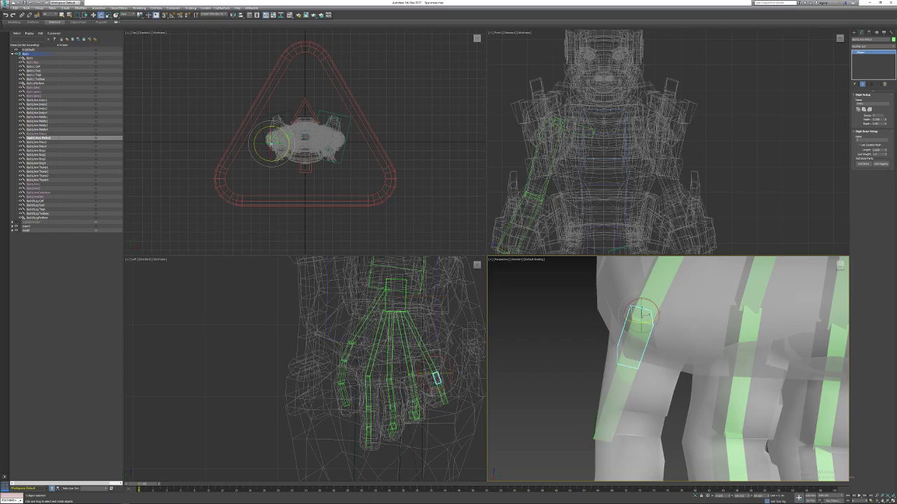
drag(631, 303, 626, 309)
alt+middle_drag(630, 312, 711, 333)
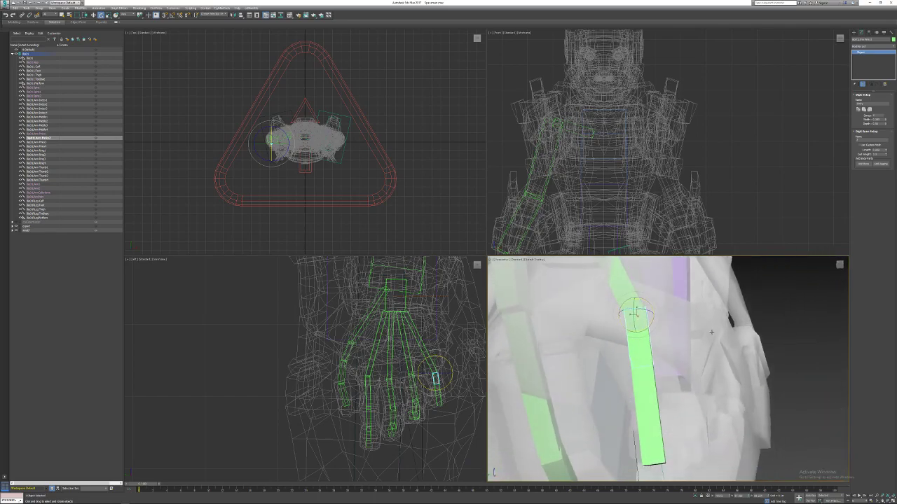
drag(629, 330, 631, 331)
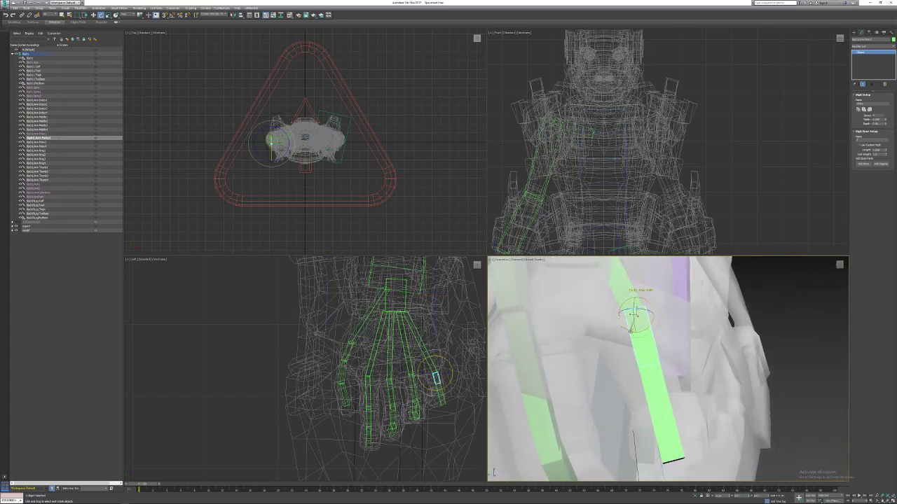
Curl the first pinky bone below the knuckle inward along the bent finger and lengthen it to the next joint.
alt+middle_drag(644, 311, 662, 346)
key(w)
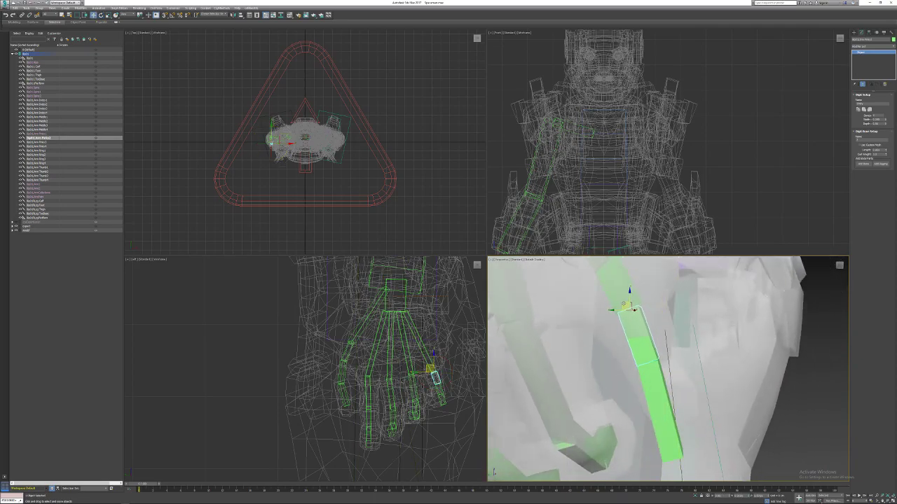
alt+middle_drag(662, 346, 677, 342)
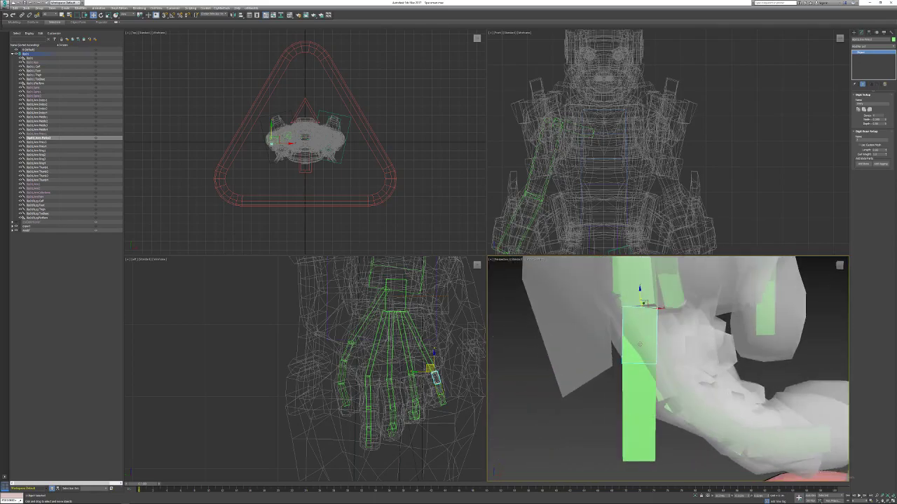
key(e)
drag(652, 292, 641, 287)
alt+middle_drag(642, 295, 683, 396)
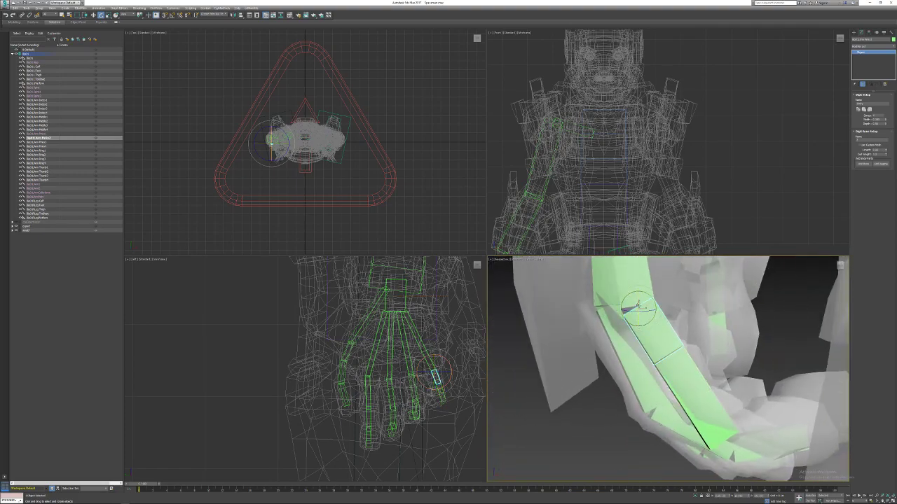
alt+middle_drag(656, 365, 700, 398)
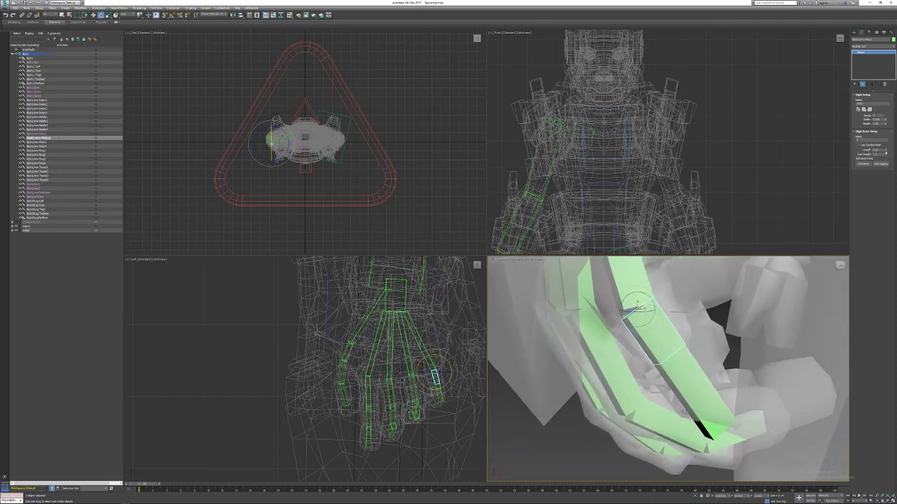
drag(886, 151, 881, 129)
Bend and lengthen the pinky's middle bone along the curled finger, and rotate the tip bone into the fingertip.
alt+middle_drag(736, 340, 641, 278)
click(626, 345)
drag(635, 337, 617, 323)
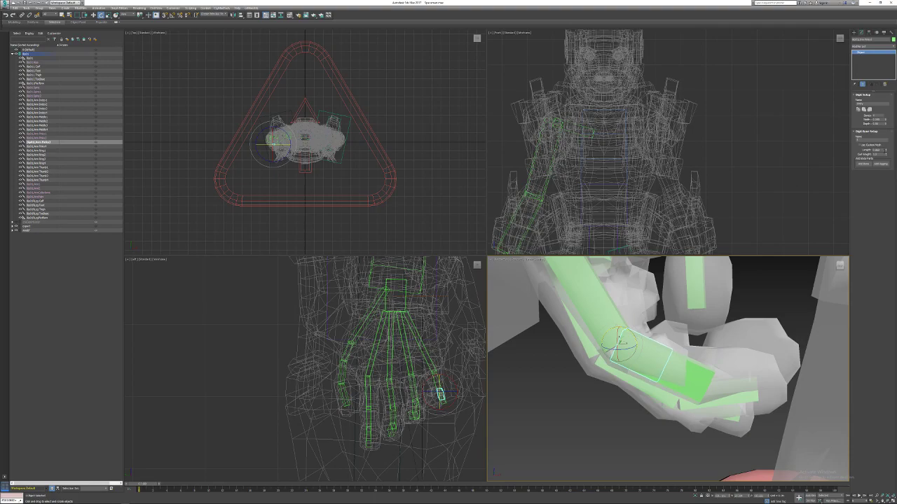
drag(885, 149, 886, 137)
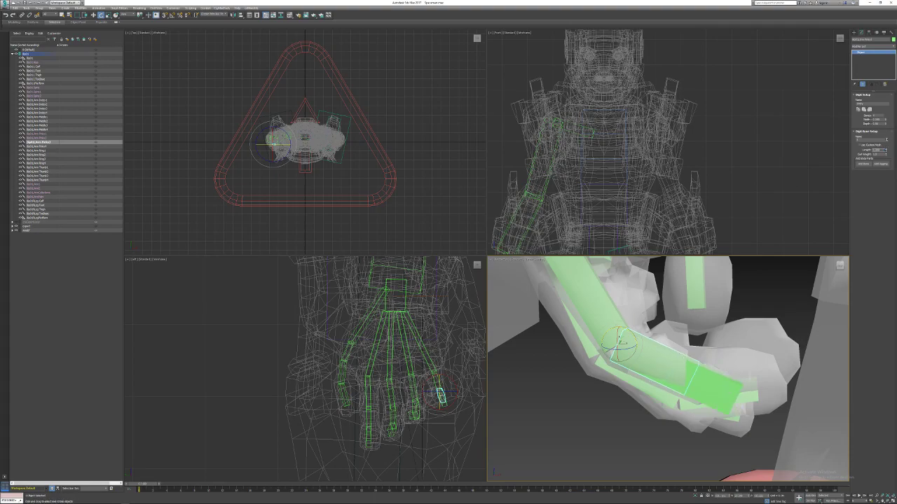
click(696, 387)
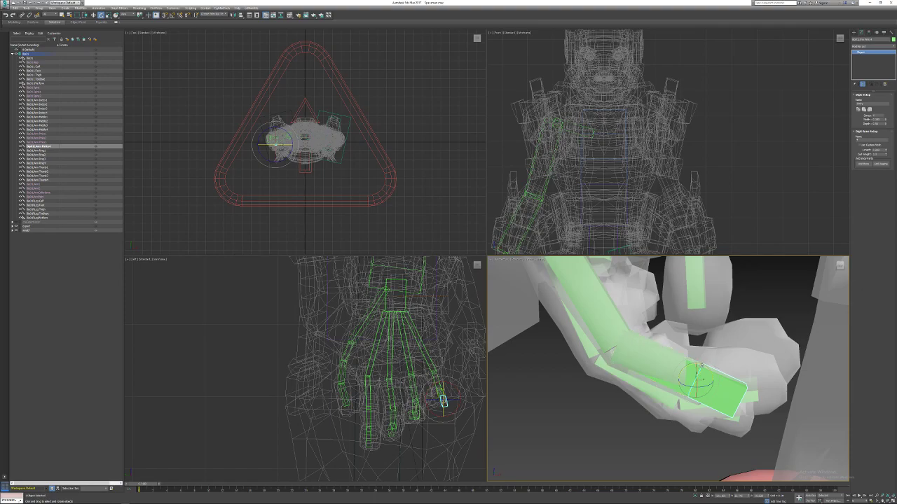
drag(702, 364, 693, 356)
Correct the sideways rotation of the pinky's bones so they stay centred inside the finger mesh.
alt+middle_drag(692, 355, 575, 397)
click(653, 302)
alt+middle_drag(654, 301, 652, 313)
middle_drag(652, 312, 668, 272)
drag(667, 264, 664, 264)
click(608, 403)
drag(625, 380, 644, 373)
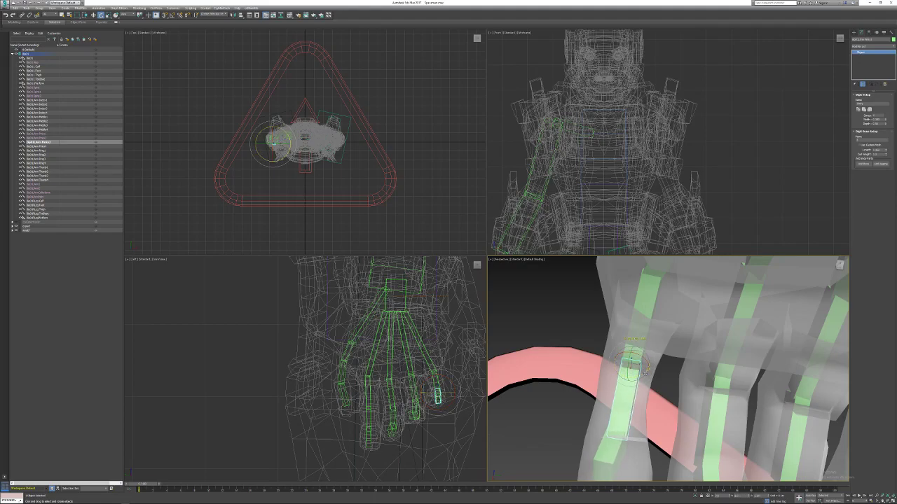
click(615, 433)
drag(615, 434, 624, 441)
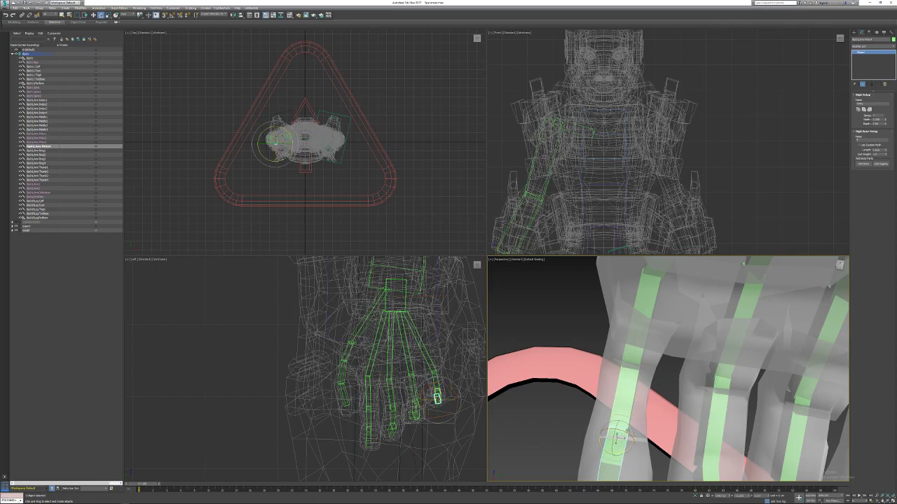
Lengthen the pinky's middle bone up to the last joint and extend the tip bone toward the fingertip.
alt+middle_drag(624, 441, 640, 338)
key(Page_Up)
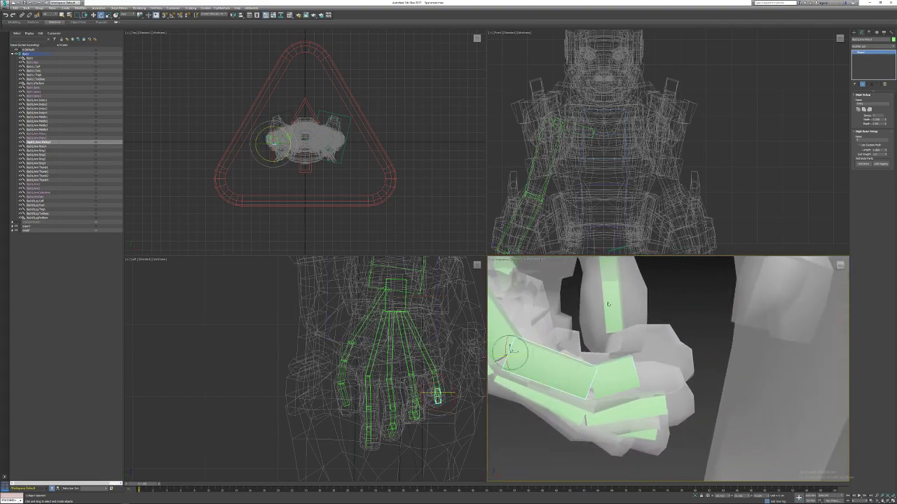
drag(885, 151, 886, 148)
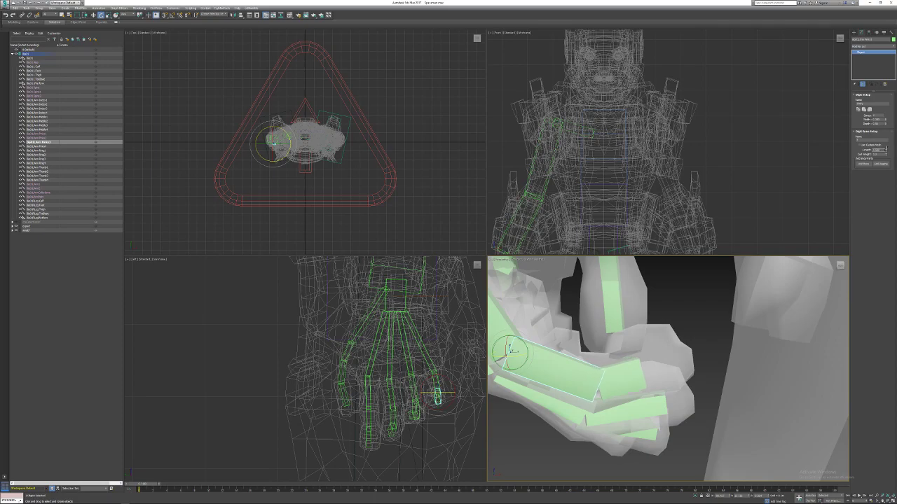
click(864, 163)
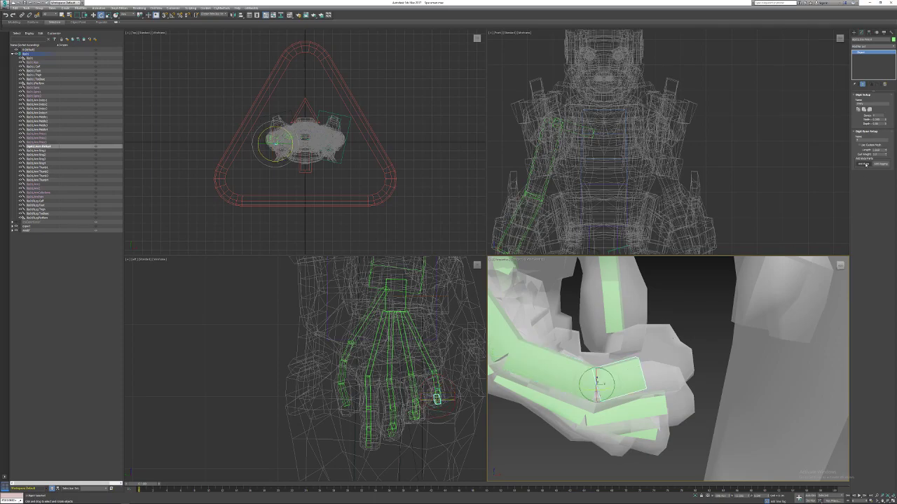
drag(886, 149, 886, 144)
Add a second arm to the chest hub on the side opposite the finished green arm.
scroll(747, 310, down, 4)
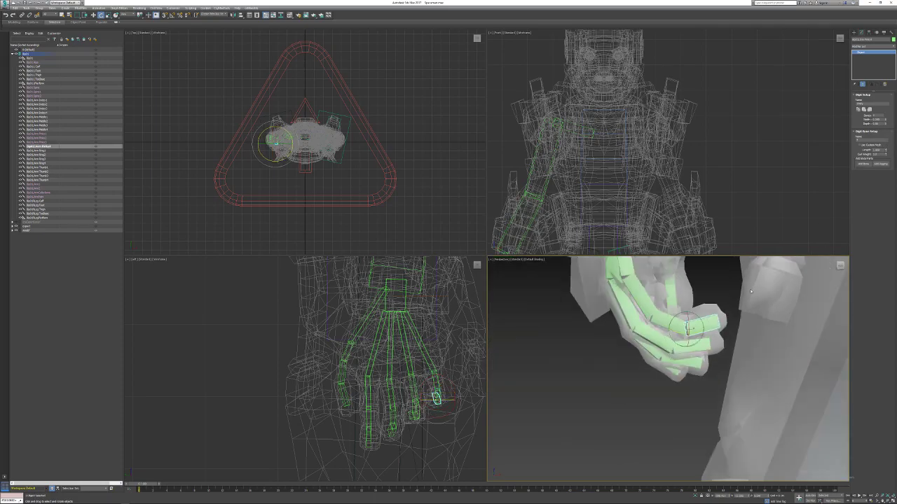
alt+middle_drag(690, 319, 730, 350)
scroll(677, 332, down, 5)
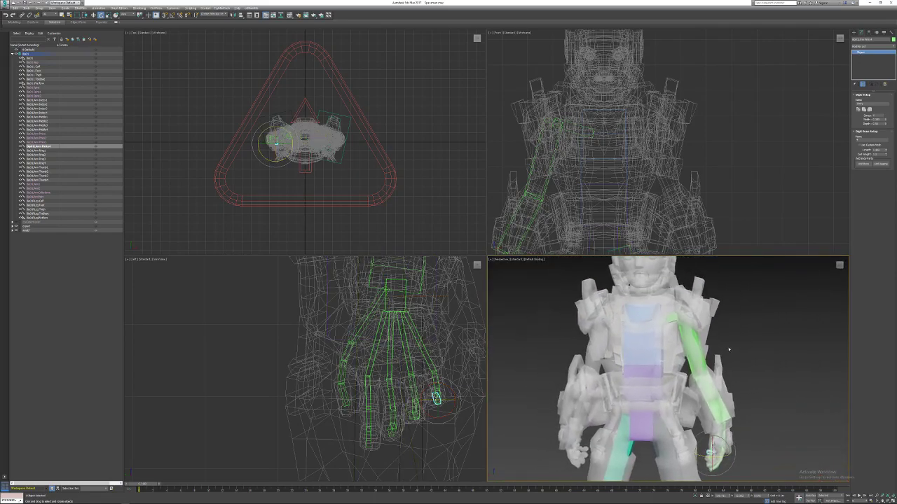
click(640, 314)
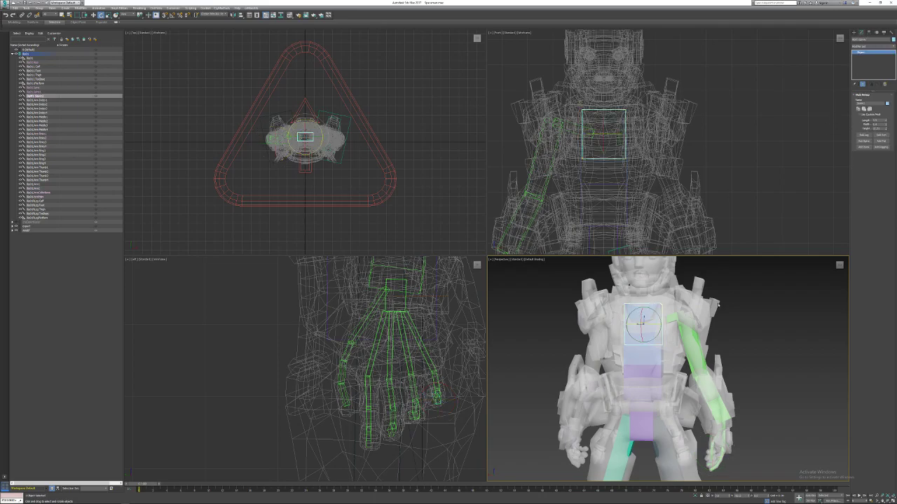
scroll(654, 304, up, 4)
key(q)
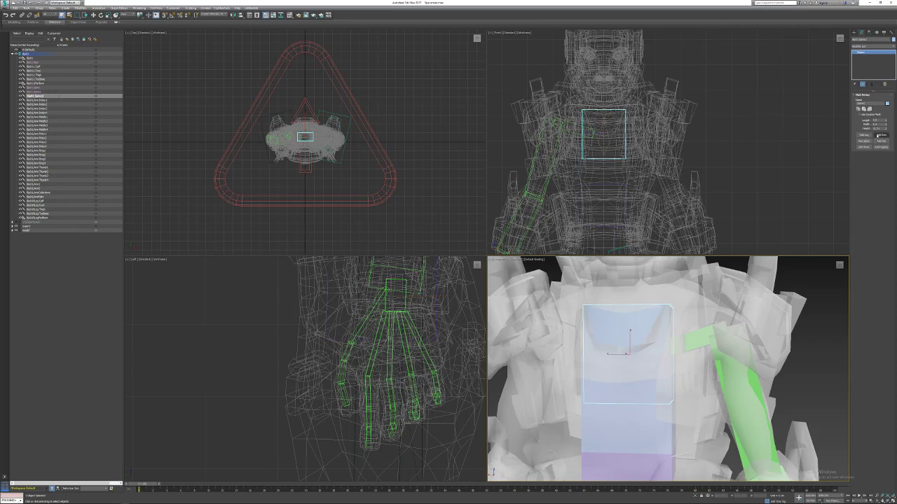
click(877, 136)
Try to move the new arm's palm bone sideways at the wrist.
scroll(571, 428, down, 5)
middle_drag(547, 468, 584, 394)
scroll(600, 370, up, 8)
click(631, 356)
scroll(580, 393, up, 5)
mouse_move(580, 385)
alt+middle_down()
mouse_move(595, 383)
mouse_move(579, 376)
alt+middle_up()
click(577, 382)
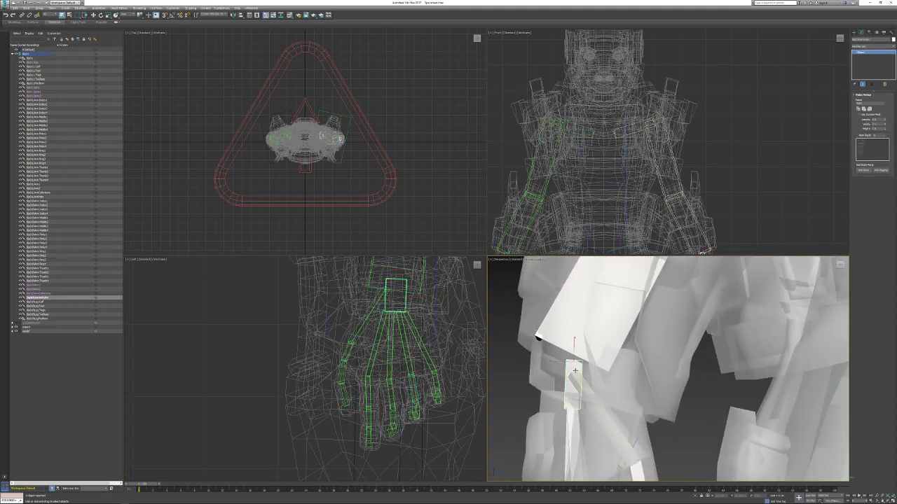
key(w)
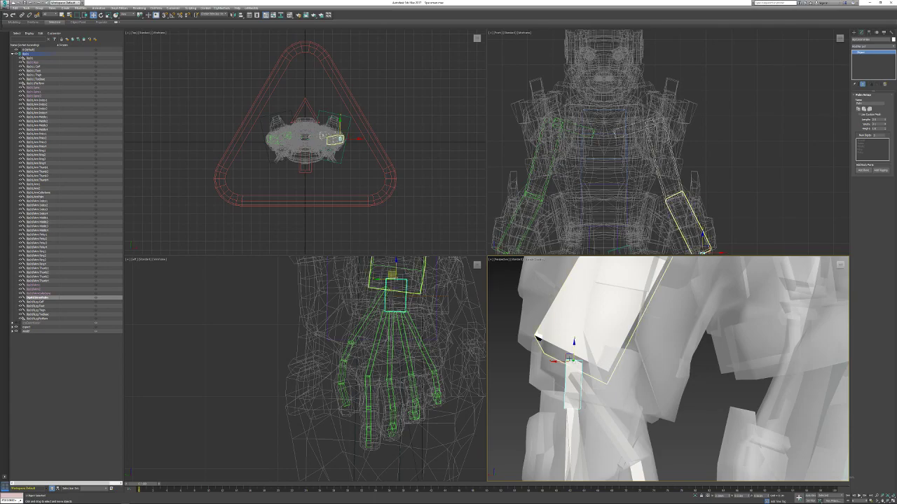
drag(569, 358, 596, 359)
Try to rotate the new arm's palm bone so its fingers fit the hand mesh, undoing and redoing the change.
scroll(593, 359, down, 3)
middle_drag(585, 362, 584, 351)
key(e)
drag(600, 309, 605, 317)
scroll(603, 448, up, 3)
middle_drag(603, 448, 582, 368)
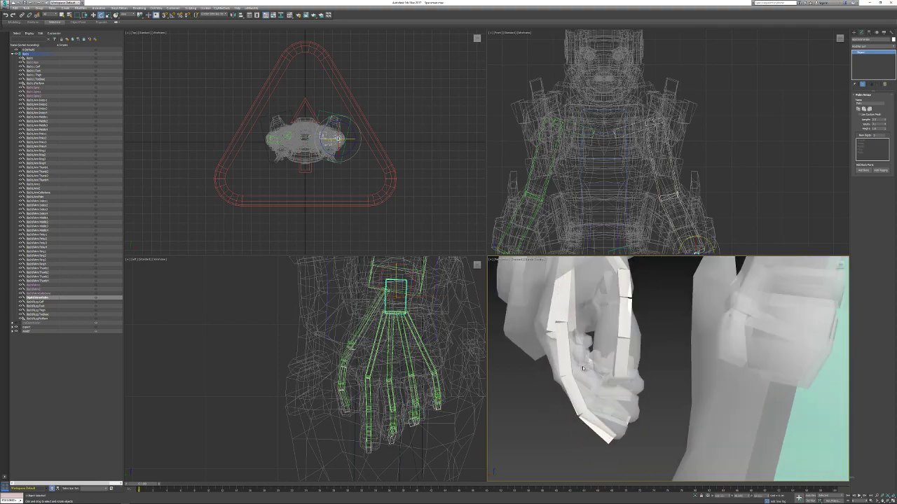
key(ctrl+z)
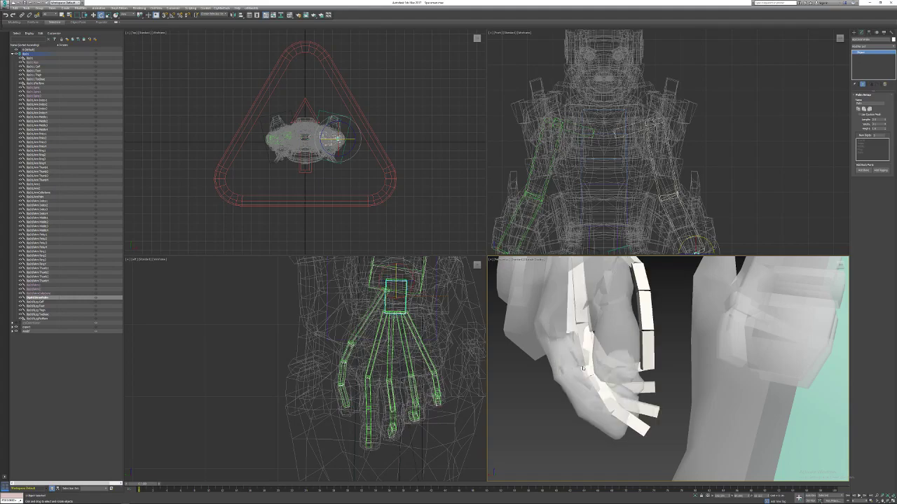
key(ctrl+y)
alt+middle_drag(583, 368, 585, 367)
scroll(586, 367, down, 8)
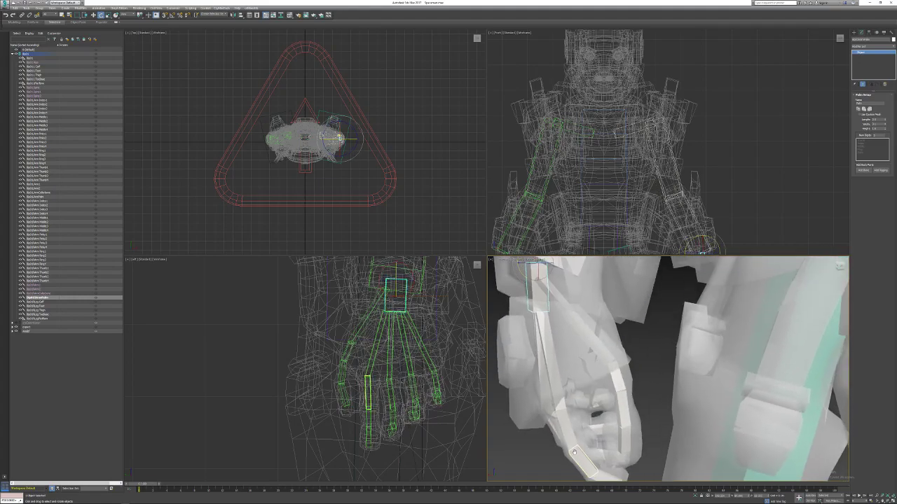
Compare the new arm's wrist and palm placement with the finished green arm on the opposite side.
key(w)
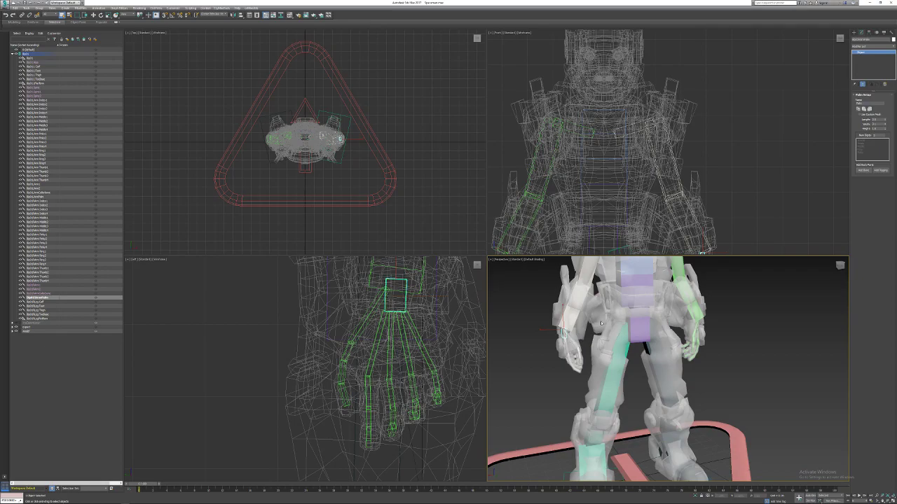
scroll(573, 333, up, 10)
alt+middle_drag(578, 325, 574, 339)
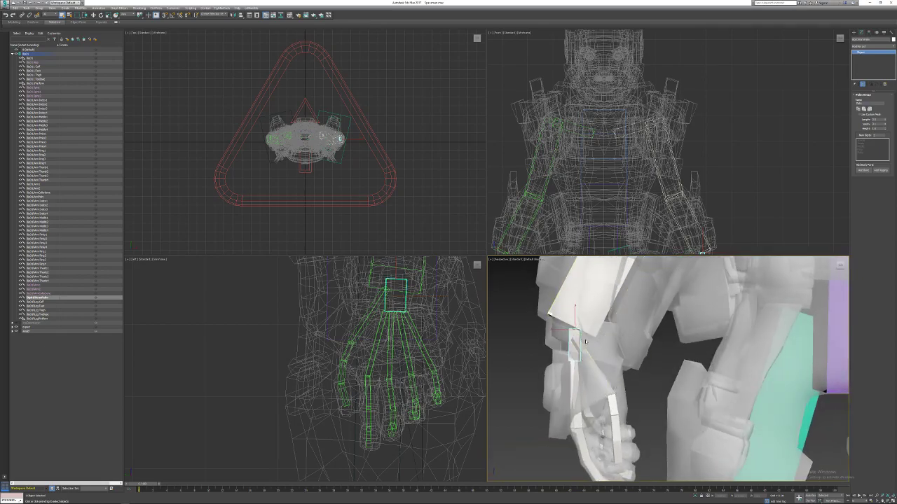
scroll(587, 347, down, 8)
middle_drag(589, 354, 559, 389)
scroll(708, 385, up, 7)
middle_drag(706, 395, 640, 387)
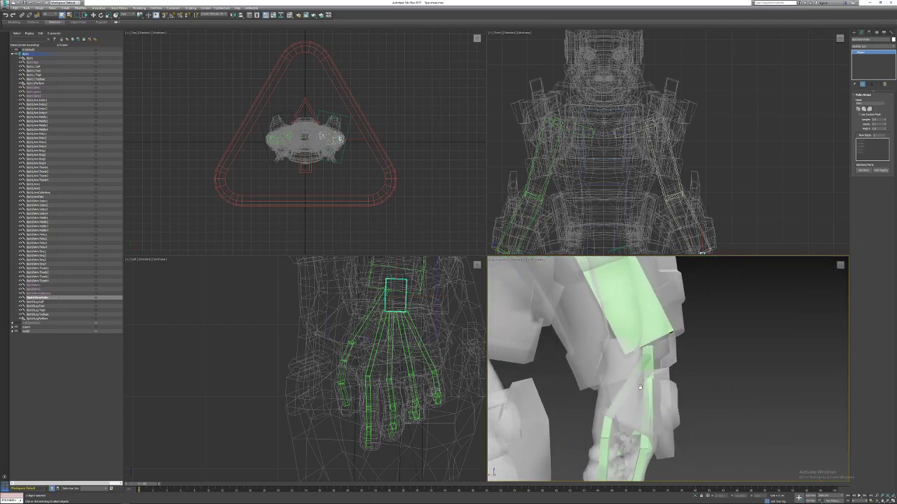
scroll(636, 358, up, 5)
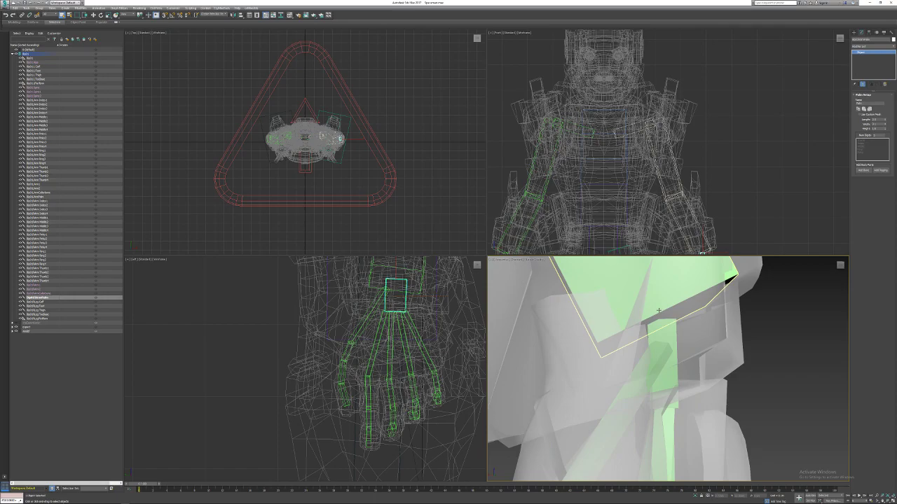
scroll(657, 334, down, 4)
scroll(656, 335, down, 5)
middle_drag(656, 337, 697, 391)
scroll(693, 382, down, 3)
middle_drag(626, 273, 627, 306)
Rename the green arm's limb to L through its collarbone settings.
click(620, 318)
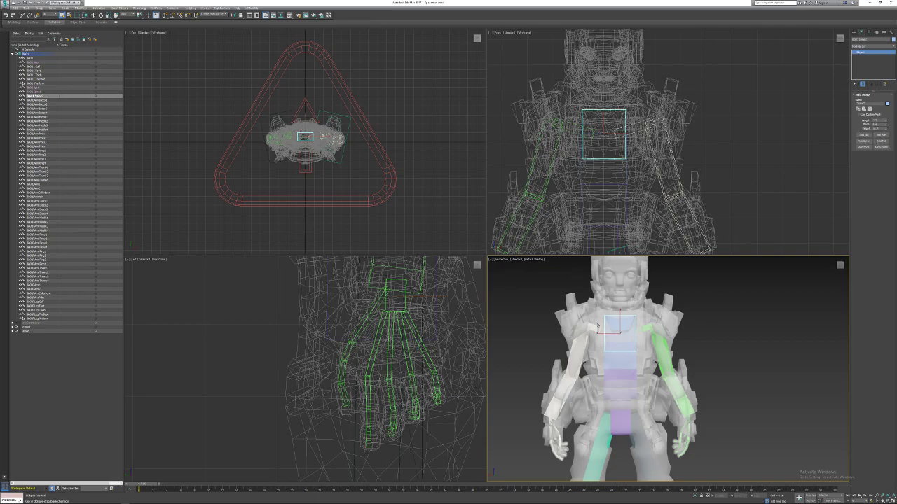
click(649, 327)
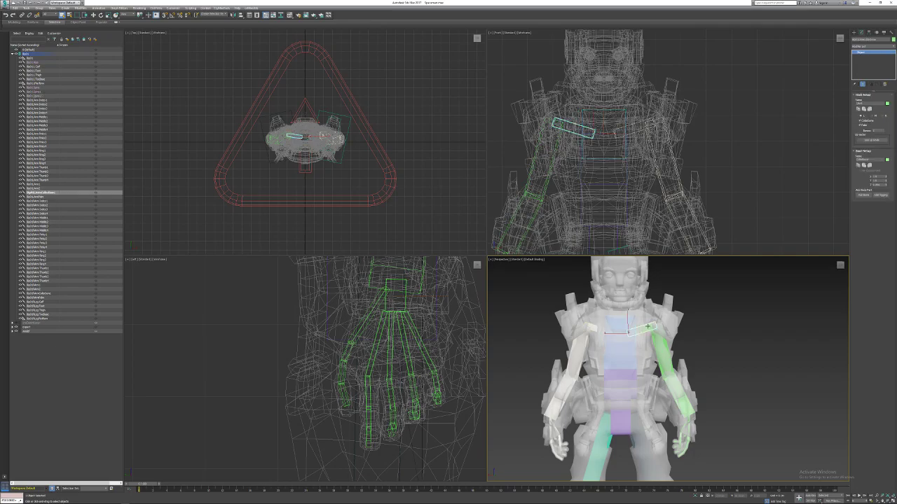
scroll(602, 303, up, 5)
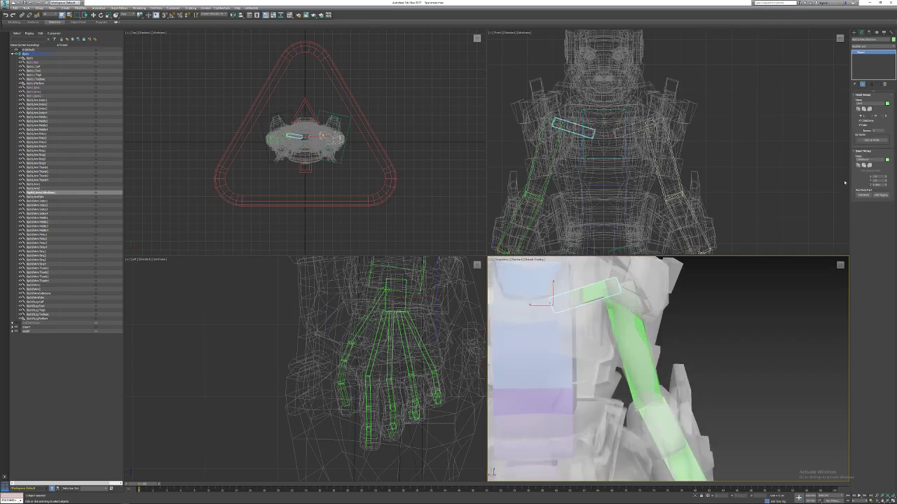
click(870, 103)
click(705, 309)
click(590, 298)
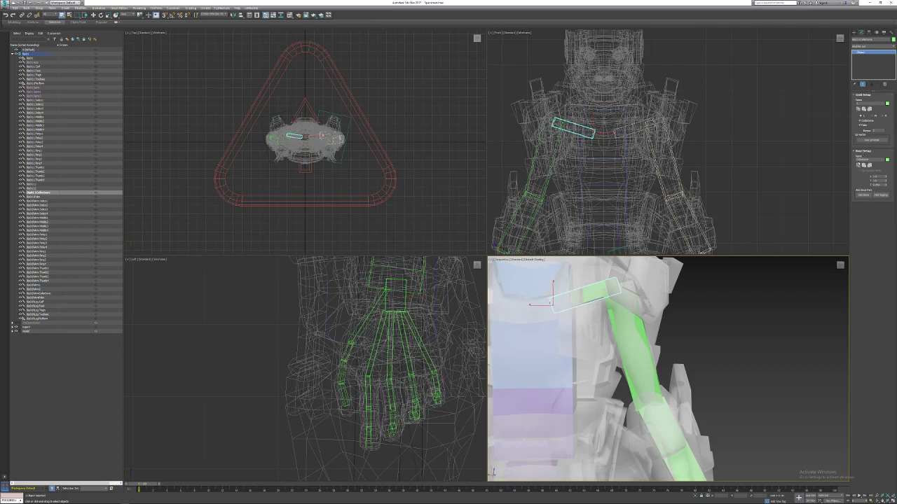
Rename the green arm's collarbone, and rename its upper arm bone as Upperarm.
click(870, 159)
click(714, 407)
click(640, 355)
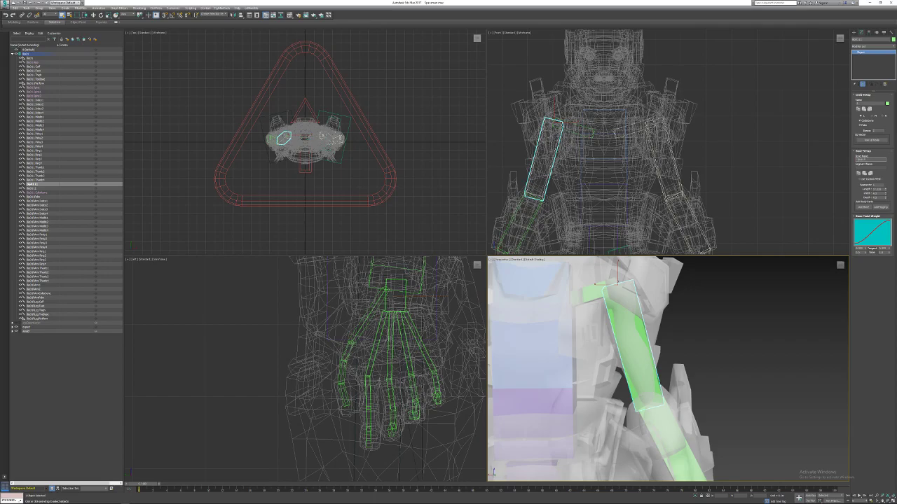
key(Return)
Rename the green arm's lower arm bone as Forearm and its palm as Hand.
click(669, 426)
middle_drag(707, 371, 687, 311)
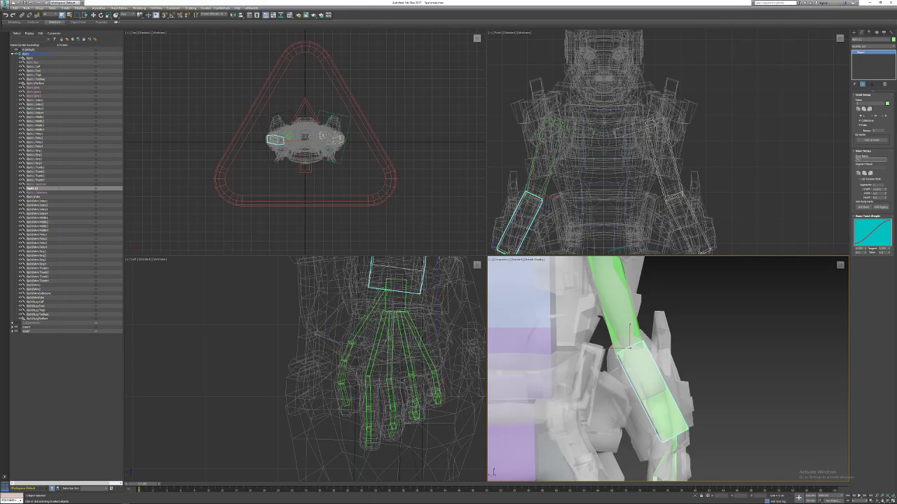
key(Return)
middle_drag(712, 432, 704, 394)
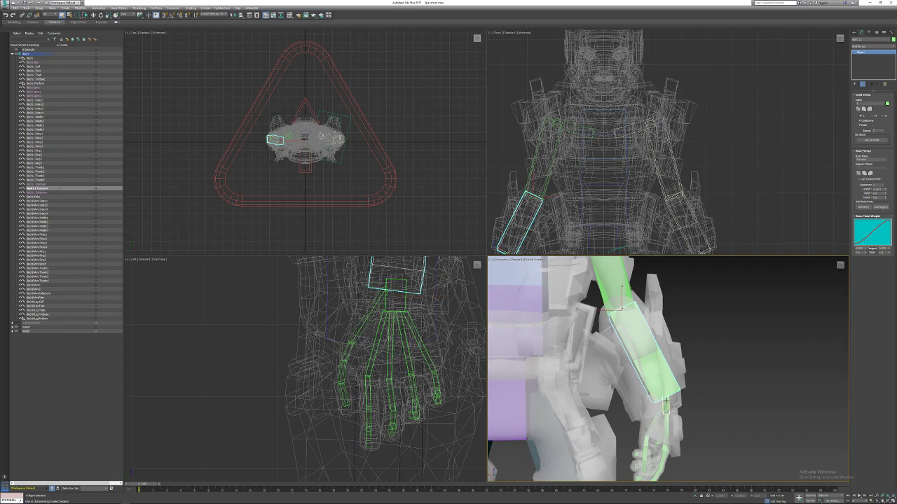
click(665, 403)
double_click(867, 103)
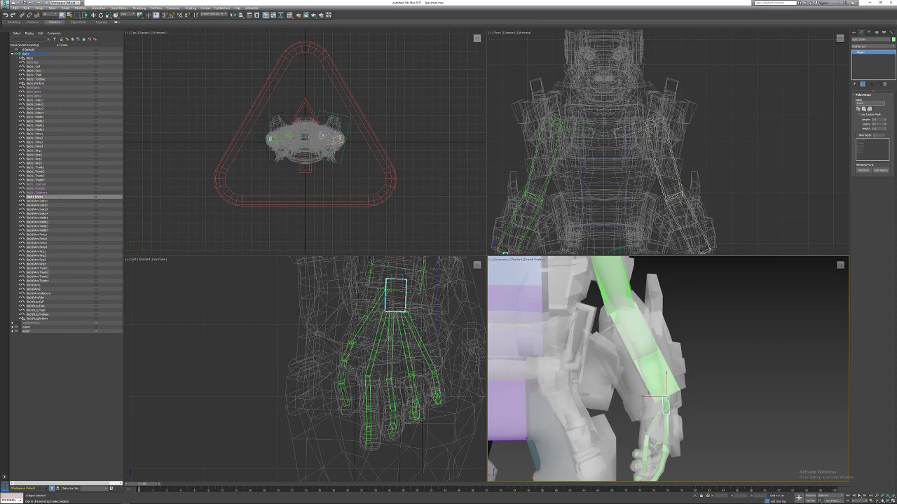
Try splitting the green arm's upper arm bone into 2 segments.
scroll(664, 167, down, 3)
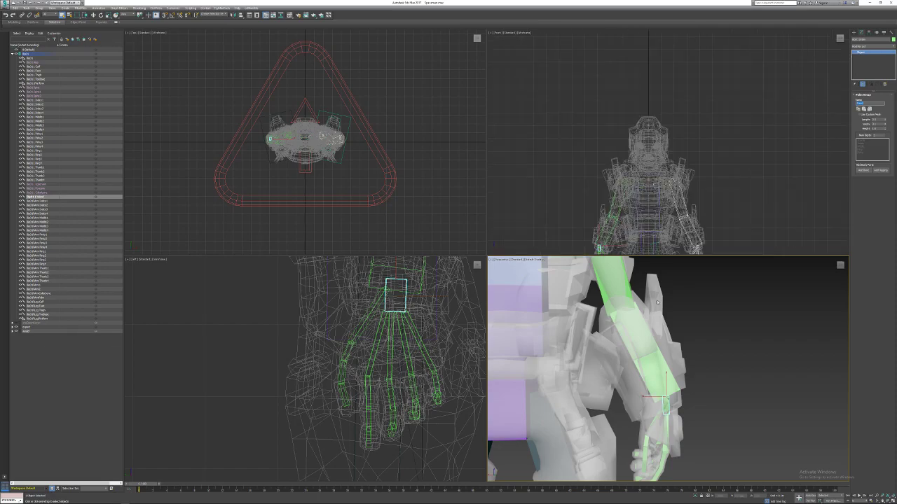
scroll(664, 167, up, 2)
middle_drag(664, 168, 664, 162)
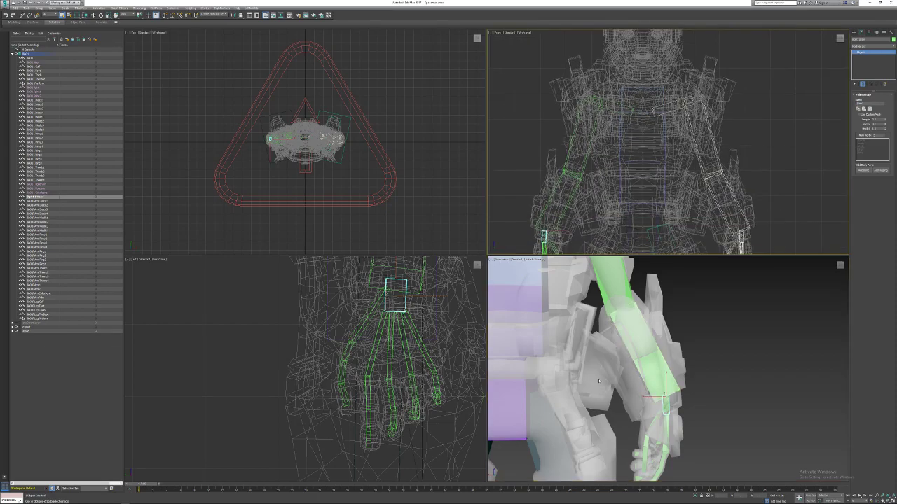
scroll(618, 363, down, 4)
mouse_move(619, 363)
alt+middle_down()
mouse_move(568, 358)
mouse_move(616, 361)
alt+middle_up()
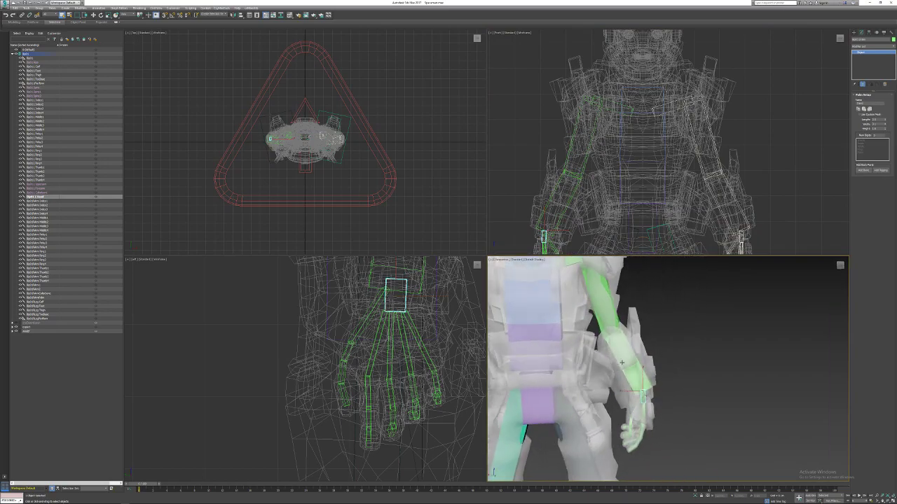
click(612, 300)
middle_drag(604, 297, 615, 363)
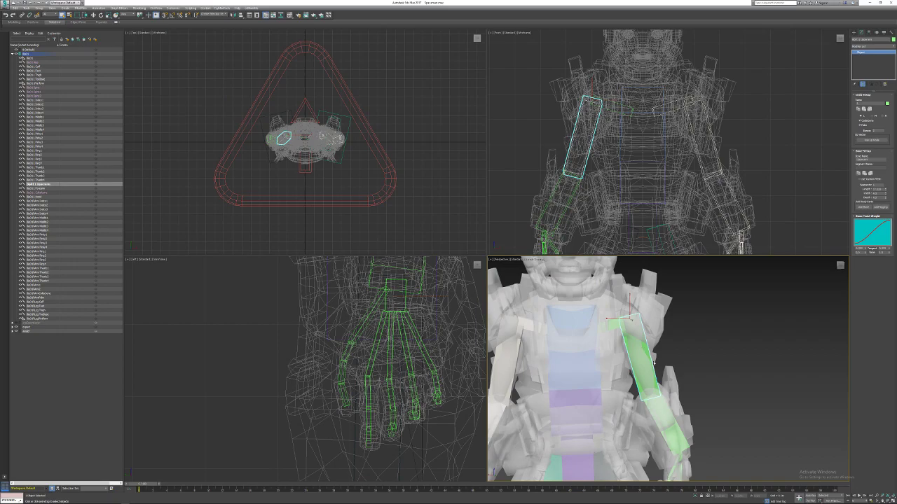
alt+middle_drag(655, 362, 642, 332)
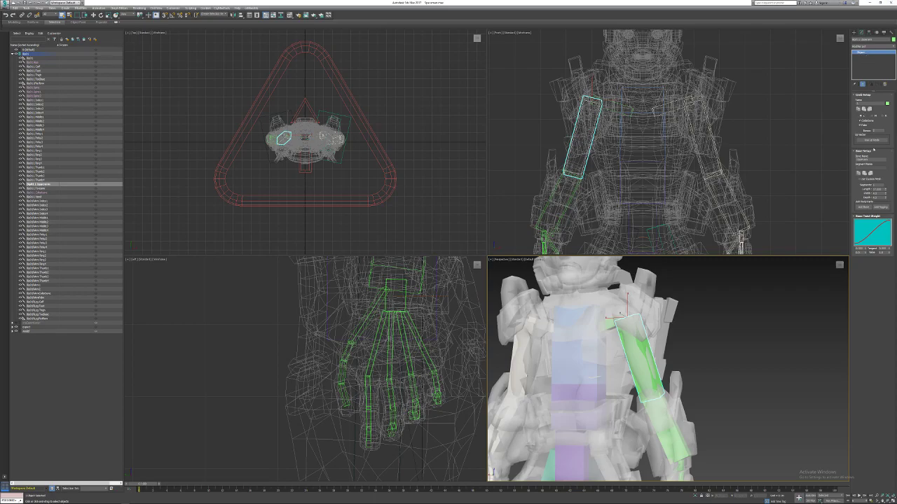
click(876, 185)
text(2)
key(Return)
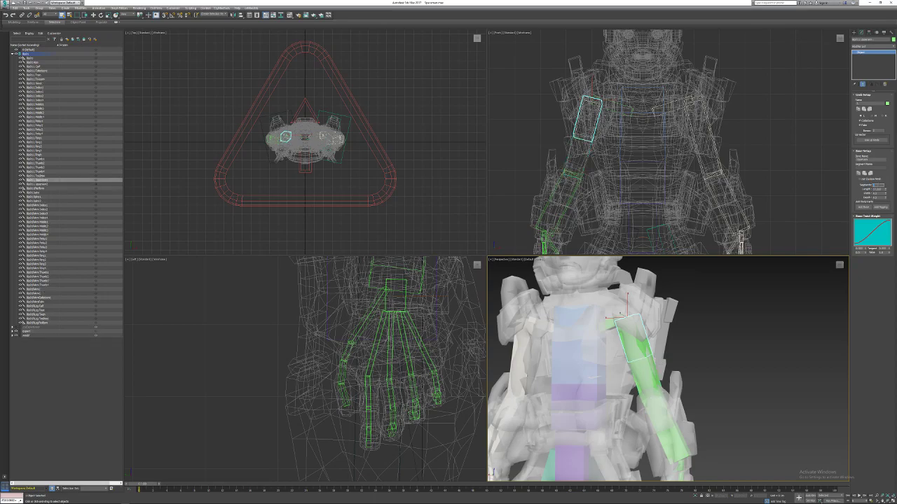
Check the split upper arm bone from the side and set its segment count back to 1.
key(Tab)
drag(863, 168, 835, 168)
click(633, 371)
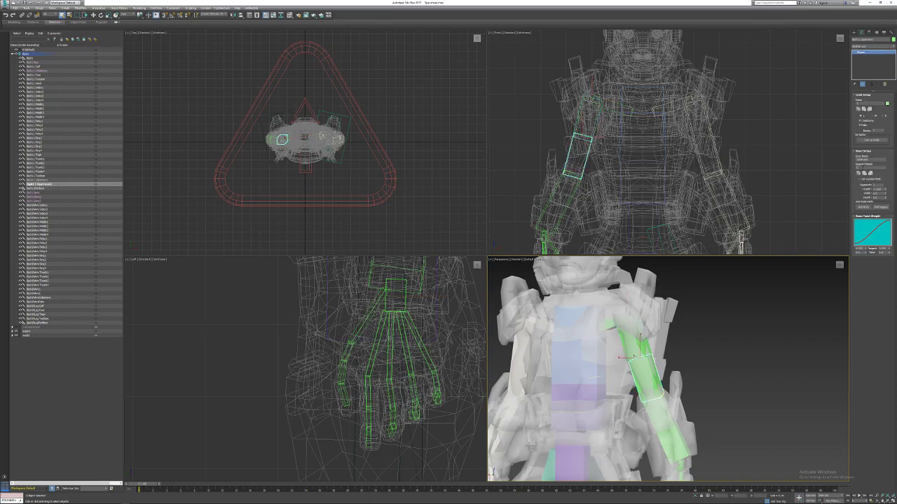
alt+middle_drag(683, 402, 649, 411)
click(643, 366)
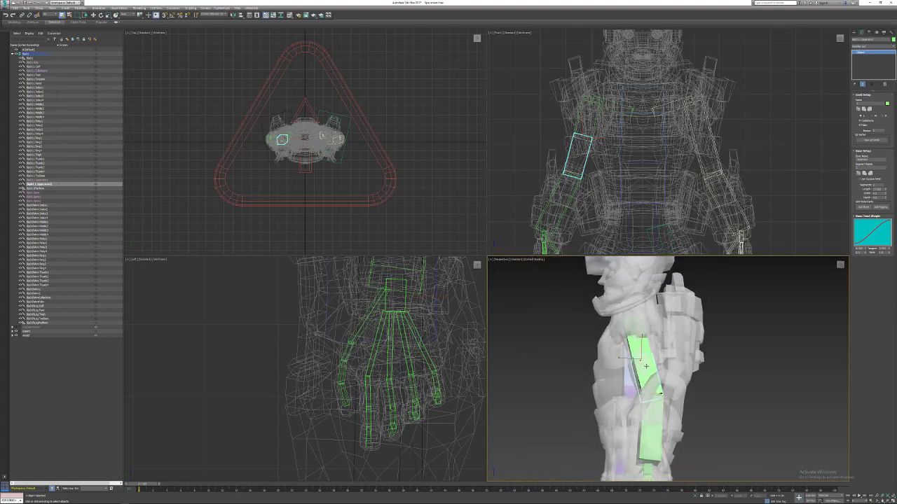
alt+middle_drag(641, 344, 724, 302)
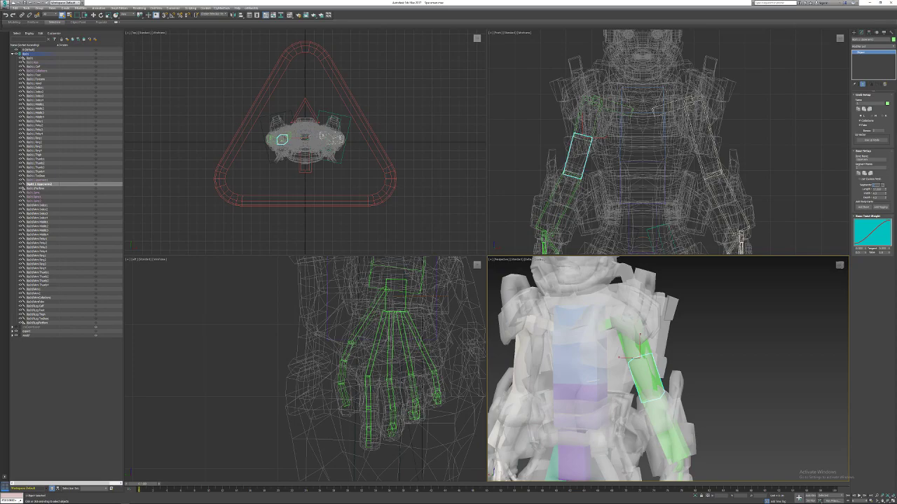
text(1)
key(Return)
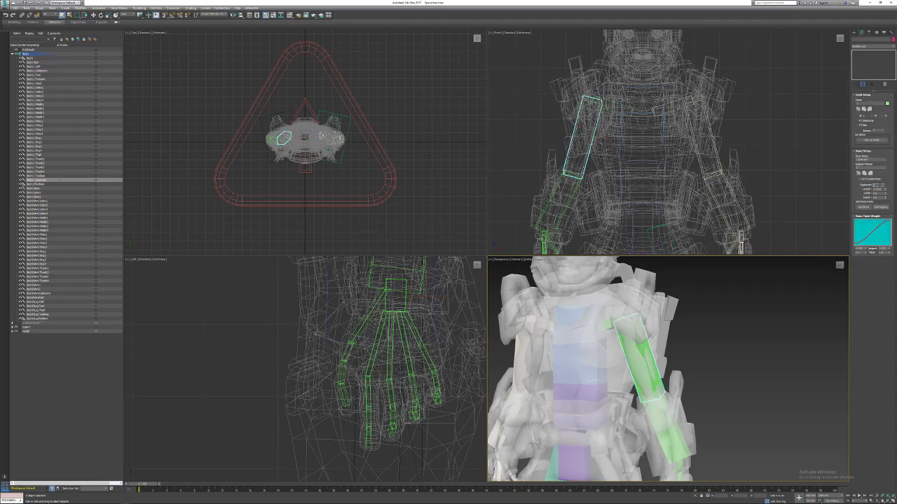
Rename the white arm's limb to R and give its collarbone a matching name.
click(619, 356)
alt+middle_drag(617, 346, 677, 350)
click(619, 323)
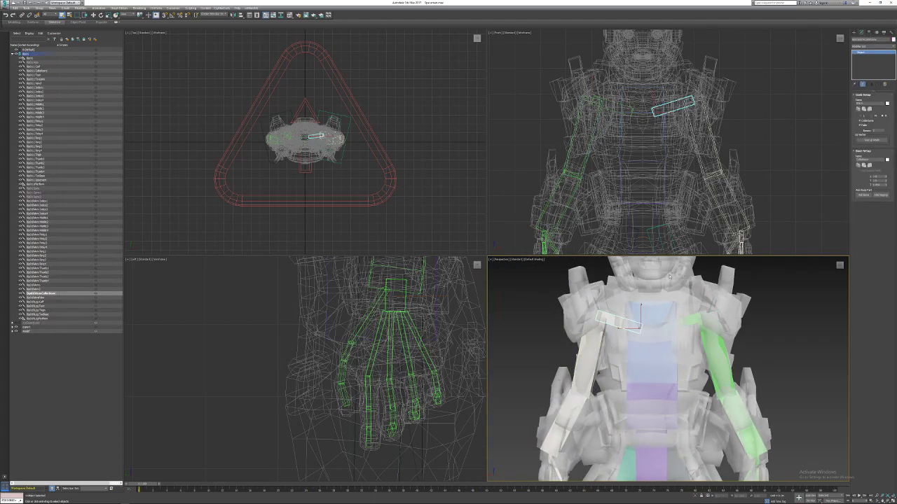
click(871, 103)
key(Return)
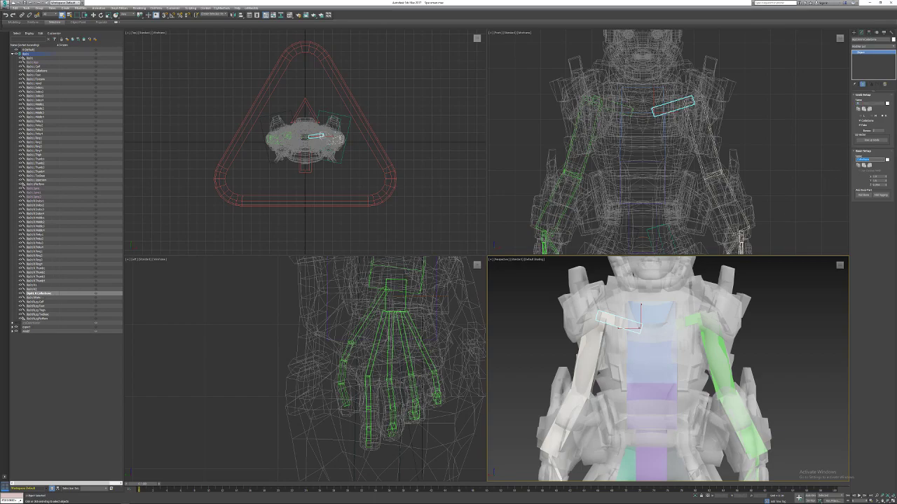
Rename the white arm's upper bone as Upperarm and its lower bone as Forearm.
click(586, 355)
click(867, 159)
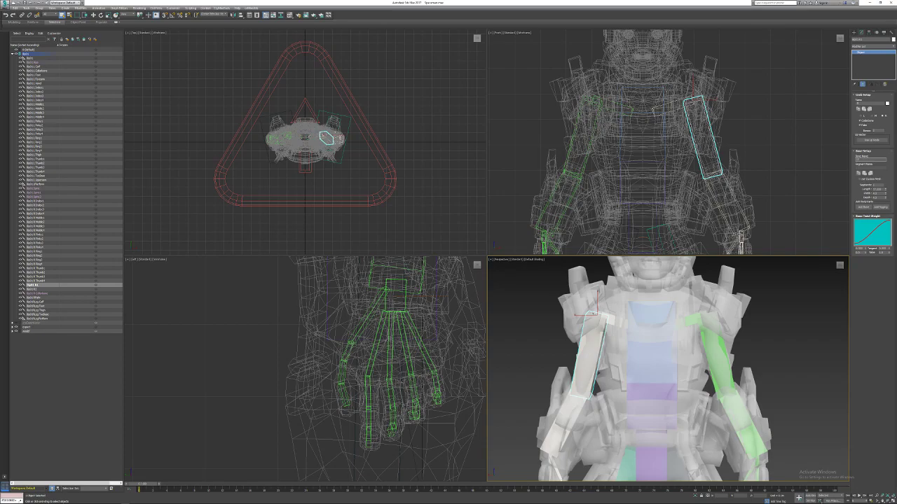
key(Return)
click(571, 409)
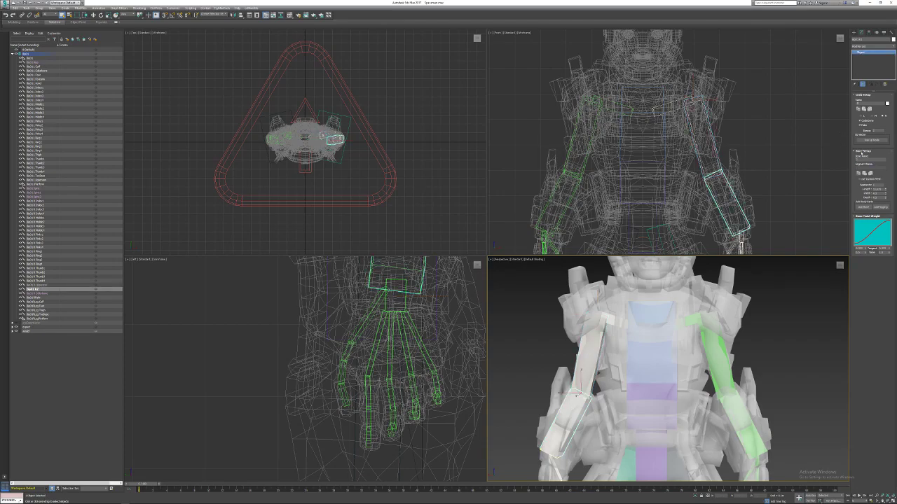
click(863, 159)
key(Return)
middle_drag(665, 366, 700, 337)
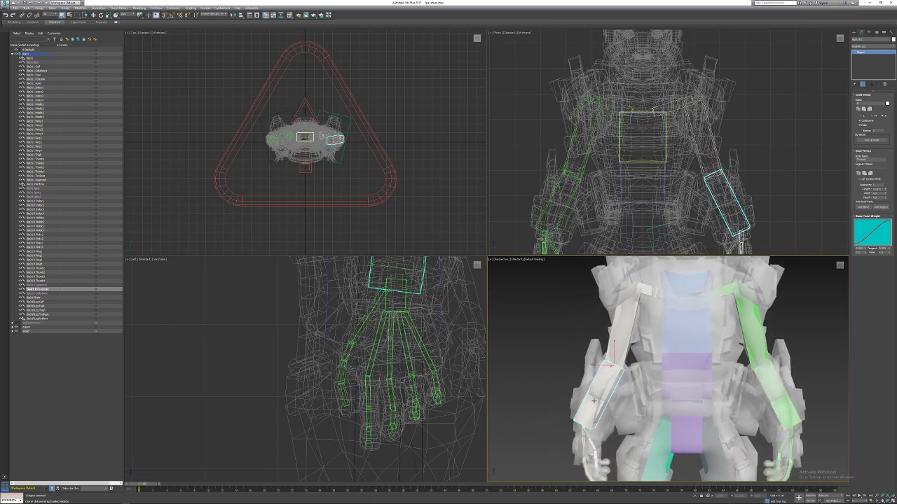
Rename the white arm's palm bone as Hand.
middle_drag(592, 403, 624, 372)
scroll(605, 401, up, 4)
click(607, 409)
alt+middle_drag(606, 409, 830, 191)
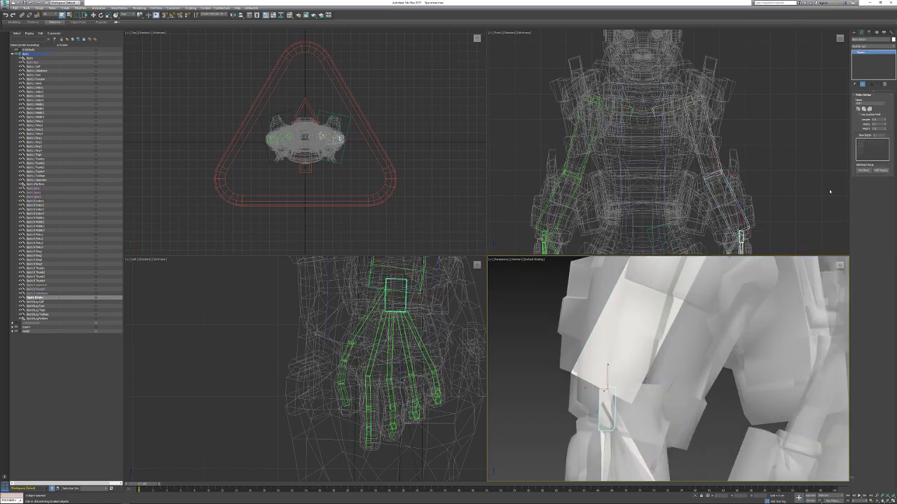
double_click(871, 103)
click(616, 419)
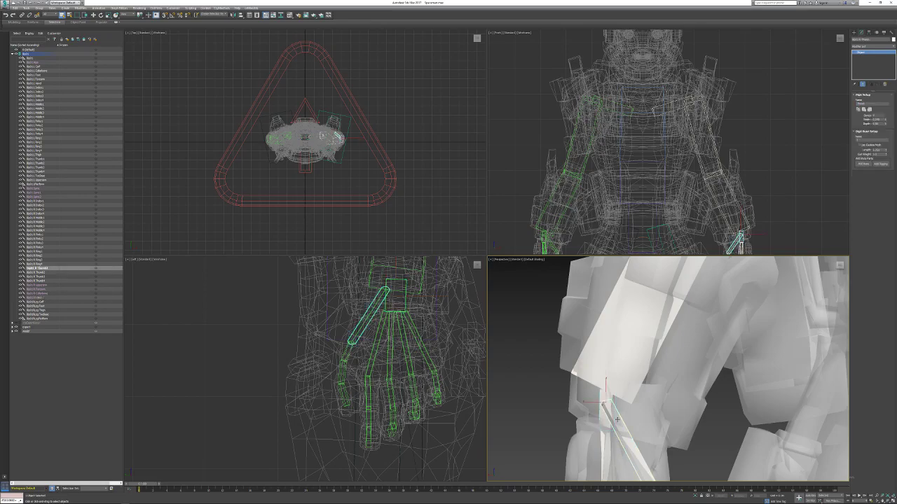
Add a spine to the top of the chest hub to serve as the neck.
scroll(715, 392, down, 3)
alt+middle_drag(715, 391, 652, 399)
middle_drag(806, 413, 561, 438)
scroll(585, 420, down, 4)
click(618, 349)
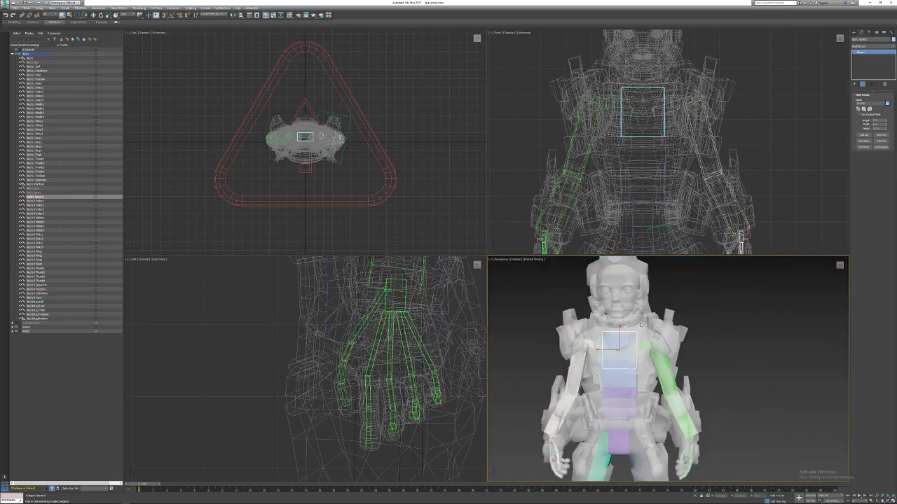
scroll(640, 333, up, 3)
click(864, 141)
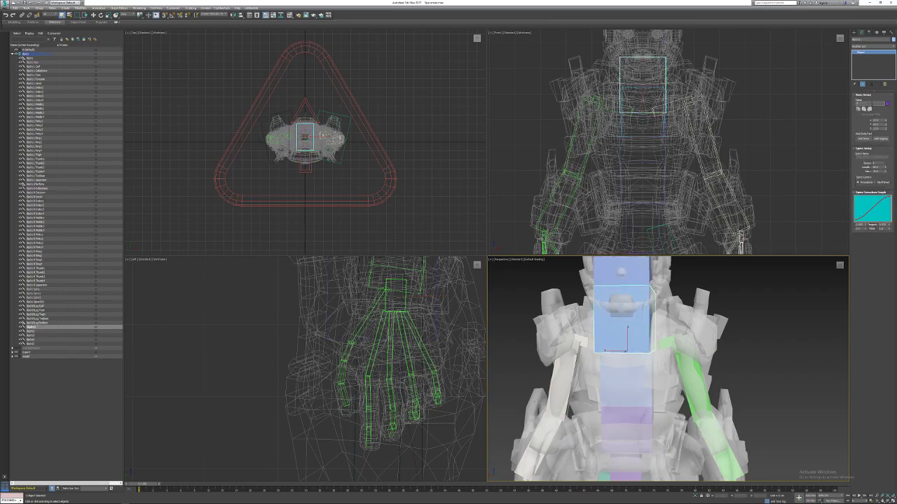
Configure the new neck spine with 1 bone, its own name and a much smaller bone size.
click(875, 162)
text(1)
key(Return)
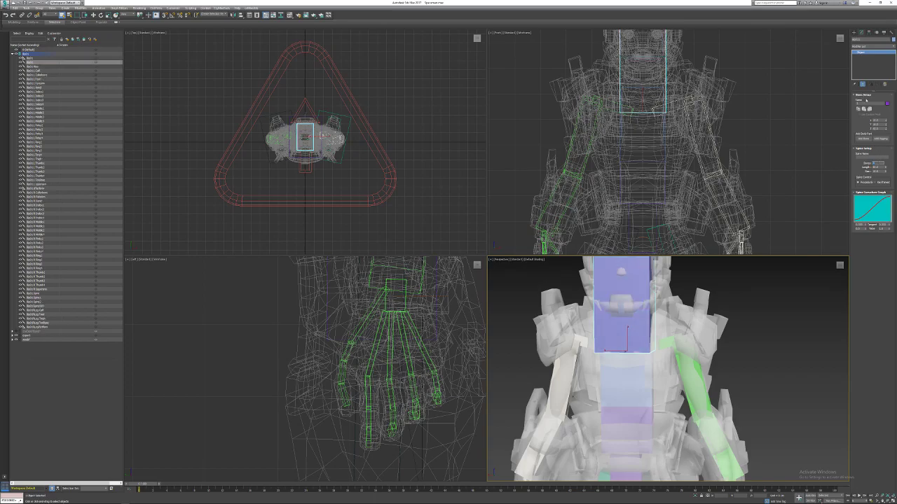
click(867, 103)
drag(886, 125, 884, 145)
Move the neck bone up from the chest hub to the base of the character's neck.
key(w)
alt+middle_drag(614, 333, 629, 336)
scroll(626, 334, up, 3)
drag(627, 341, 631, 306)
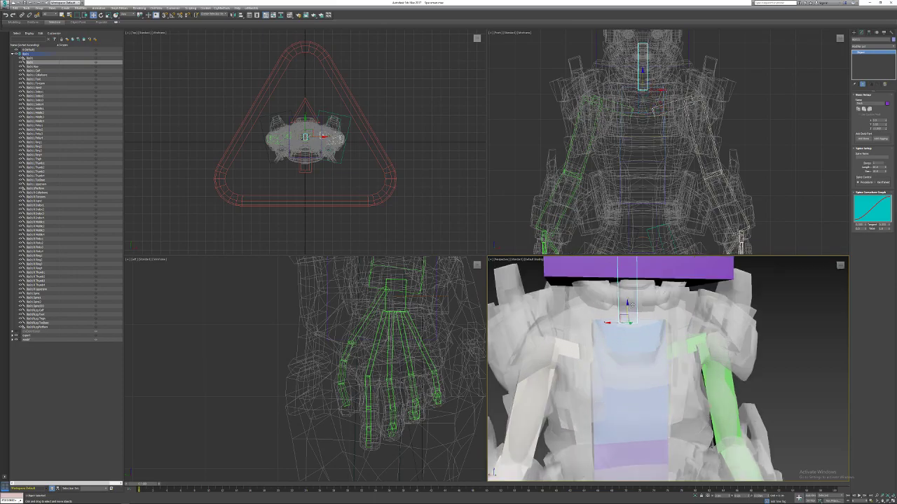
scroll(630, 306, up, 3)
scroll(626, 103, up, 5)
middle_drag(627, 104, 610, 119)
drag(633, 128, 633, 120)
scroll(634, 120, down, 3)
scroll(633, 120, down, 4)
Resize the head hub, reducing its length and width and increasing its height to fit the head mesh.
click(646, 80)
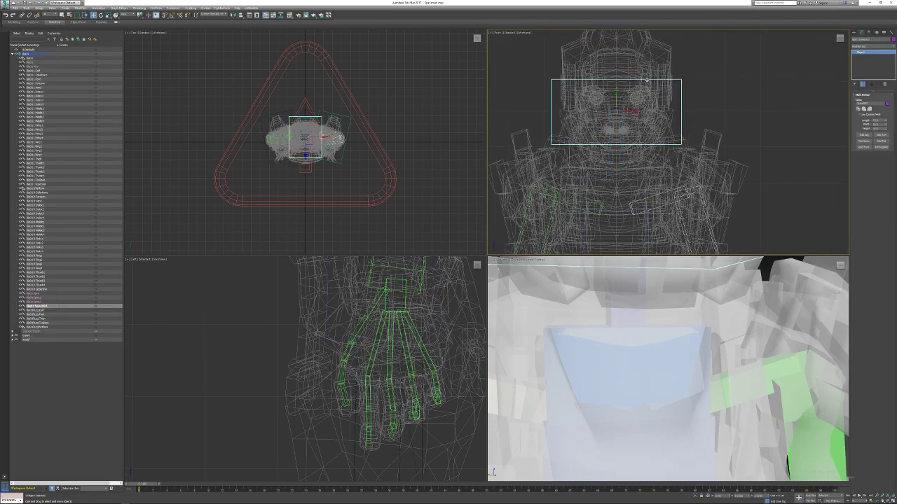
mouse_move(885, 122)
mouse_down()
mouse_move(885, 113)
mouse_move(886, 137)
mouse_up()
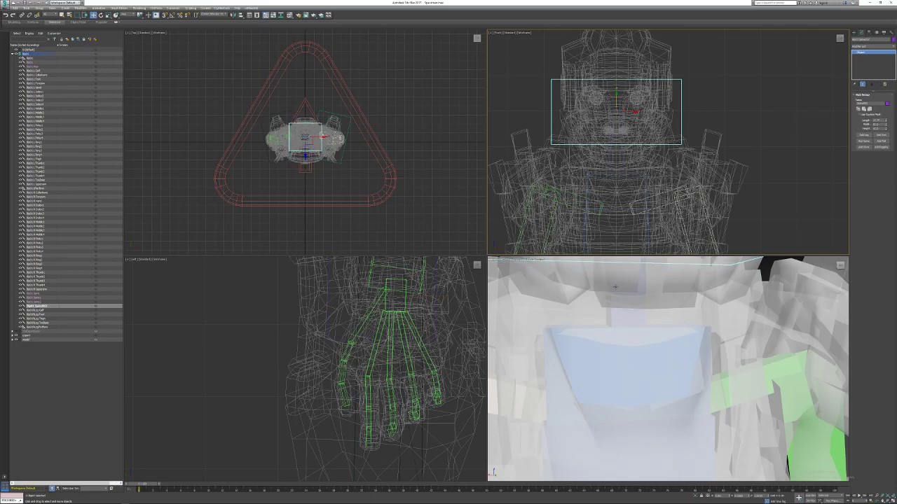
scroll(639, 313, down, 5)
alt+middle_drag(587, 303, 632, 281)
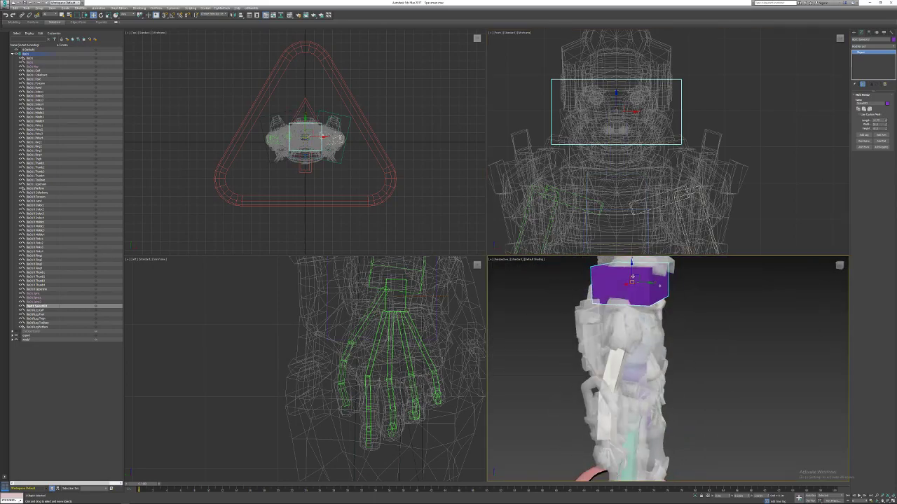
drag(885, 120, 884, 126)
alt+middle_drag(729, 336, 634, 336)
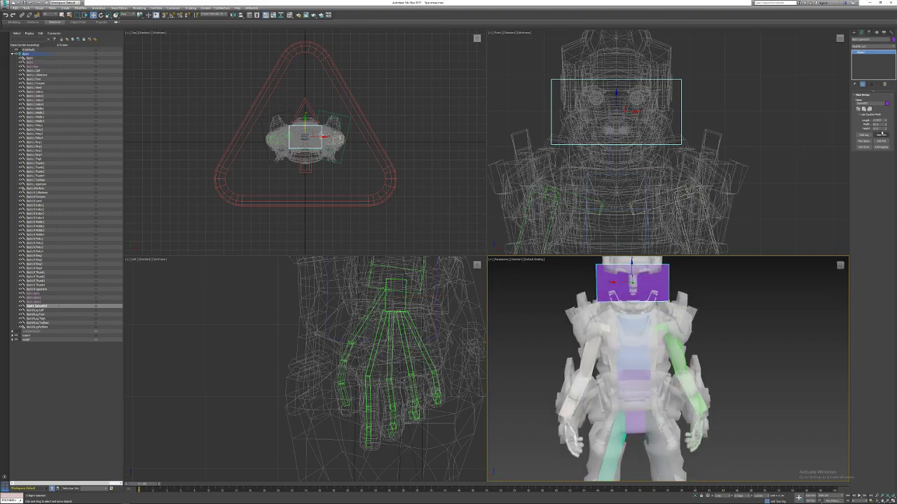
drag(885, 125, 884, 114)
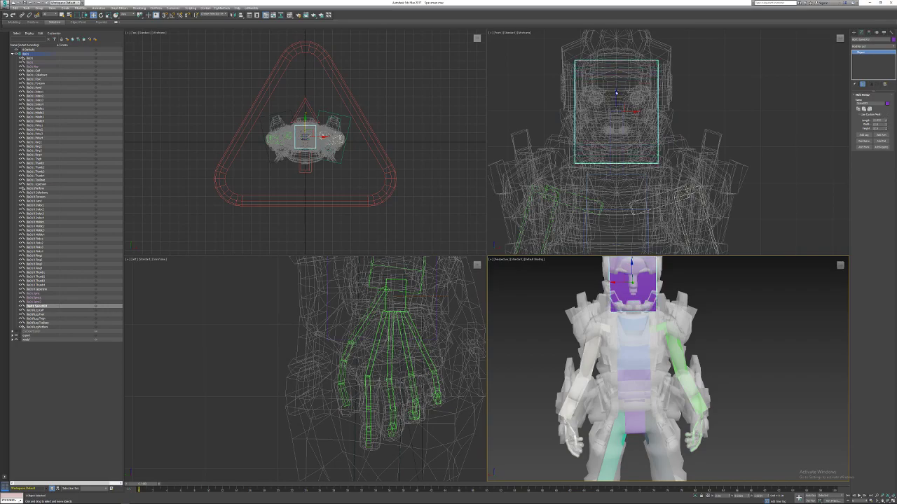
middle_drag(615, 97, 614, 116)
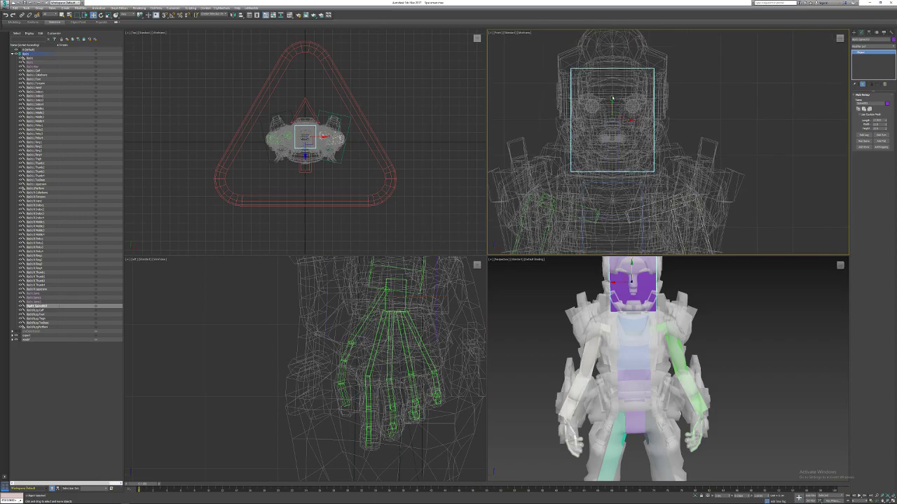
Move the head hub up so it lines up with the character's head mesh.
click(612, 96)
click(618, 96)
drag(611, 99, 612, 87)
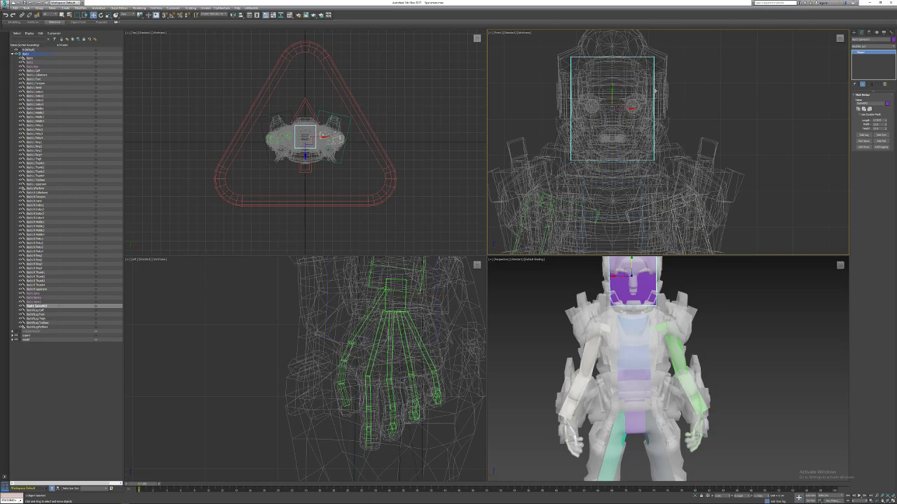
scroll(586, 122, up, 4)
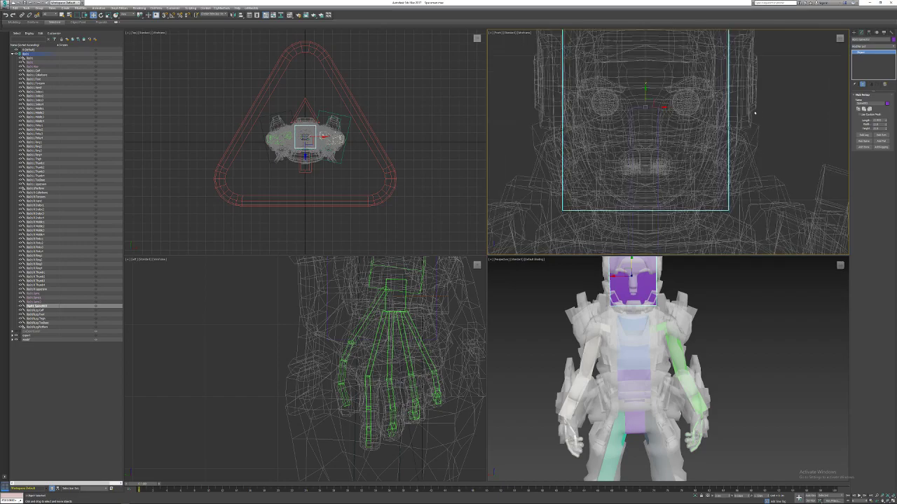
middle_drag(629, 56, 596, 118)
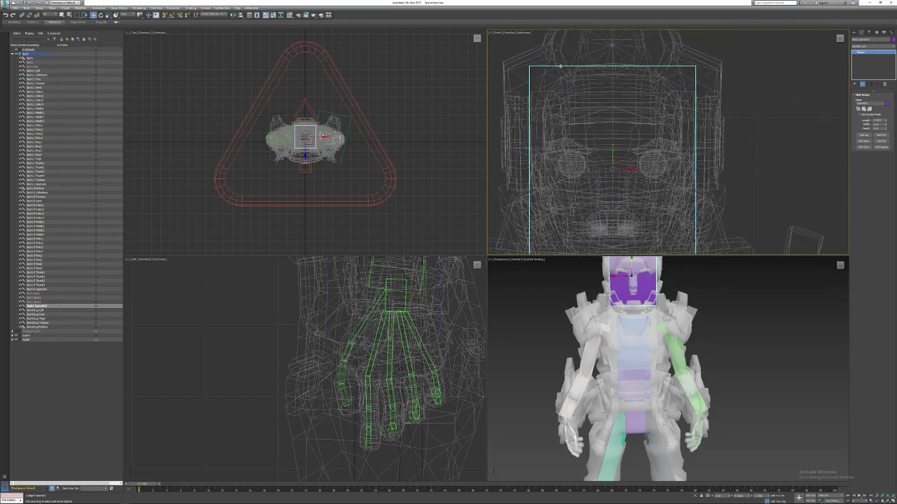
middle_drag(617, 149, 622, 62)
Fine-tune the head hub's length against the depth of the head mesh.
alt+middle_drag(647, 182, 699, 173)
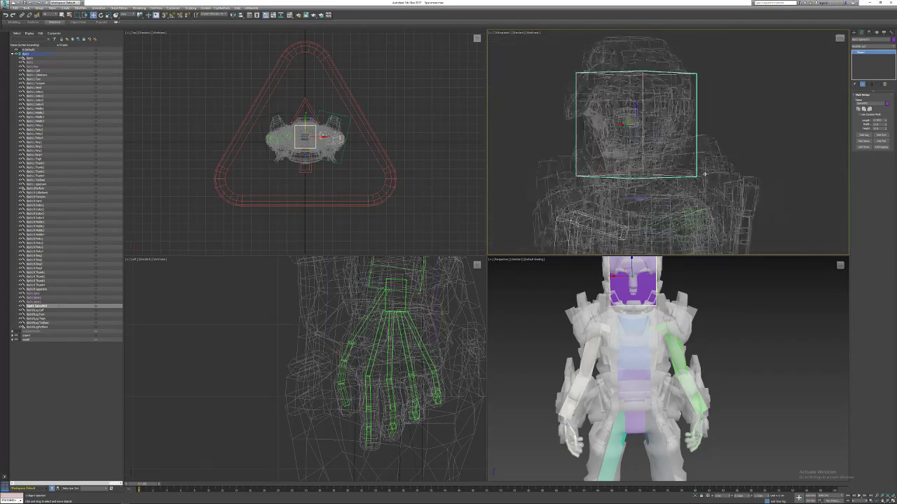
key(k)
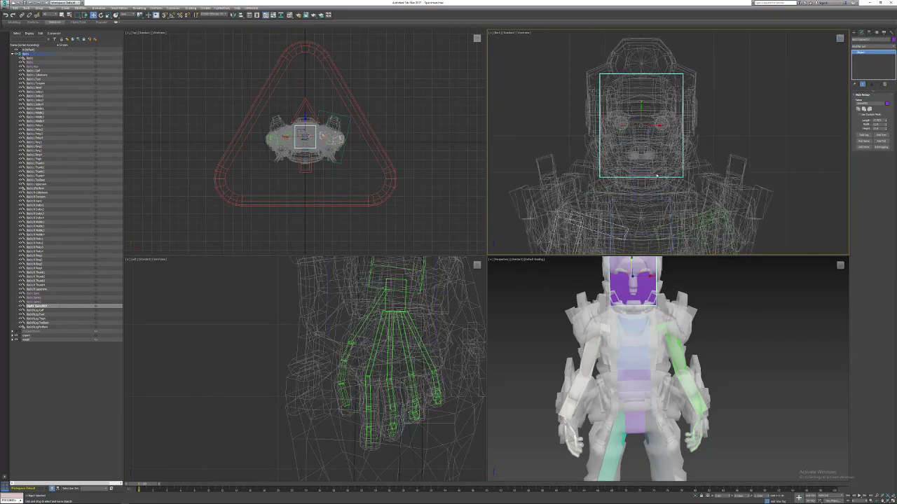
scroll(661, 177, up, 4)
alt+middle_drag(629, 320, 621, 285)
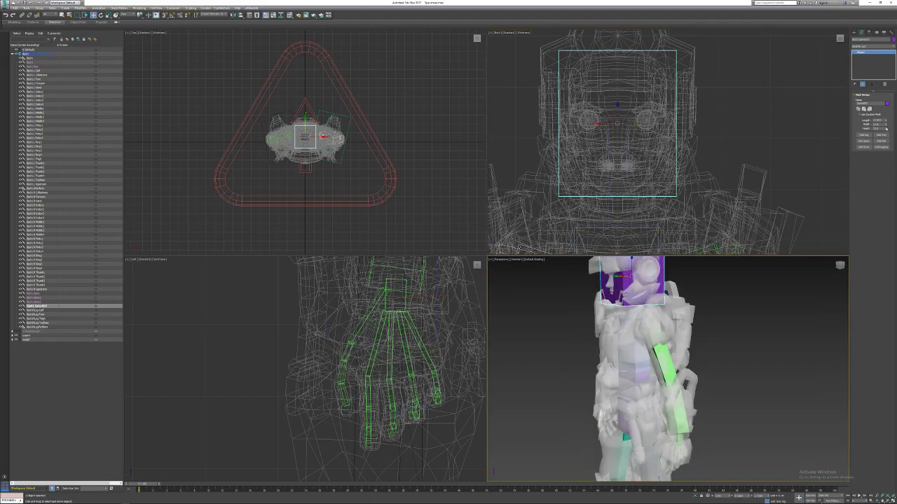
drag(886, 121, 871, 135)
scroll(662, 285, up, 10)
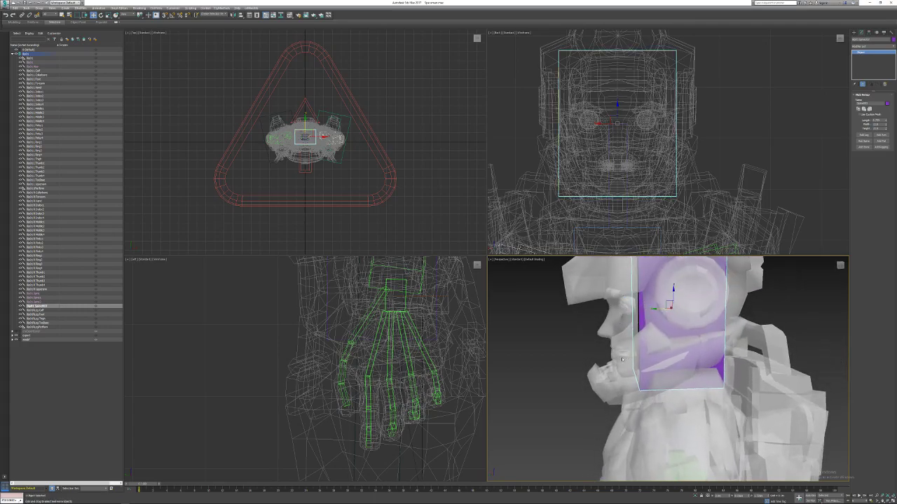
scroll(659, 319, down, 5)
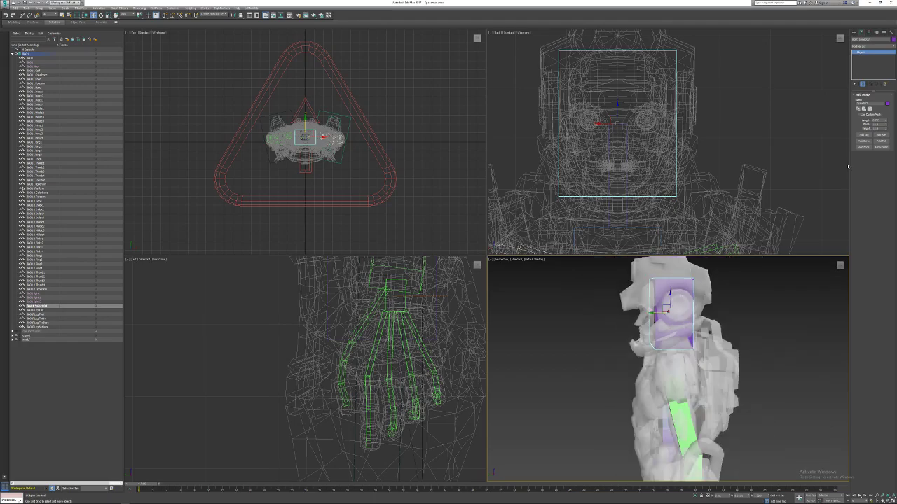
drag(886, 120, 886, 110)
alt+middle_drag(634, 352, 678, 316)
scroll(642, 312, down, 8)
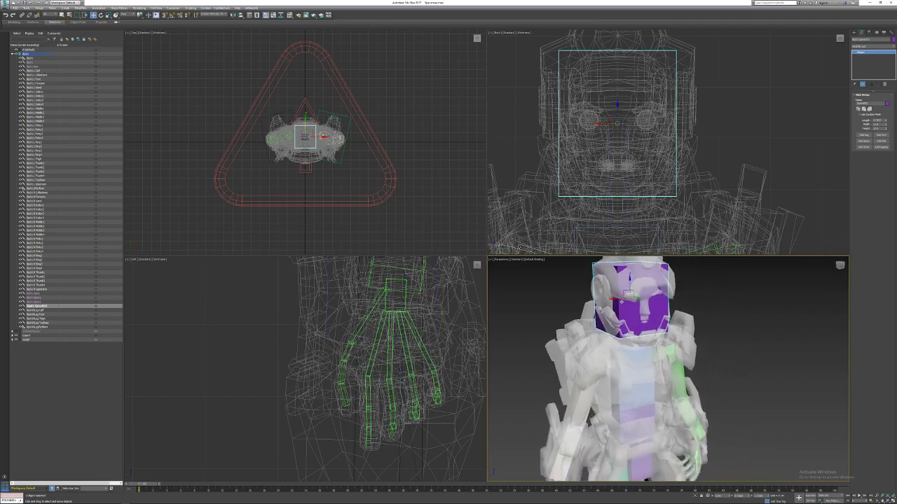
alt+middle_drag(627, 340, 593, 314)
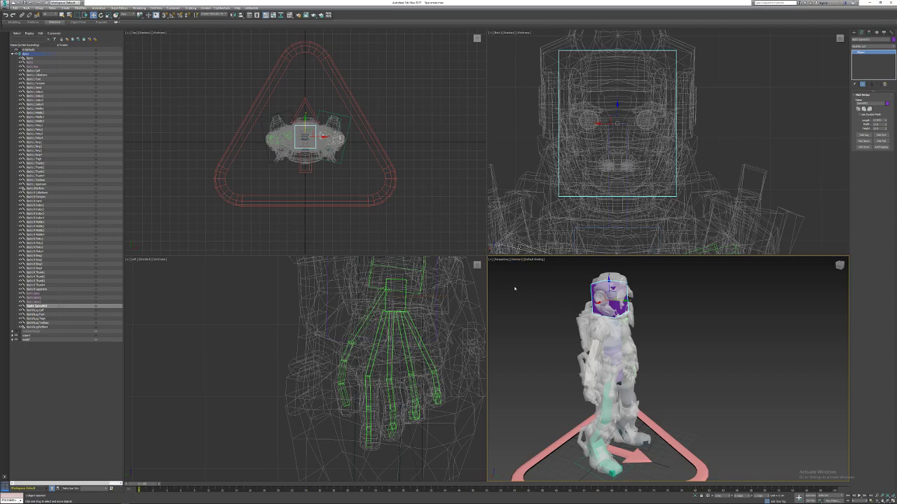
alt+middle_drag(521, 288, 599, 331)
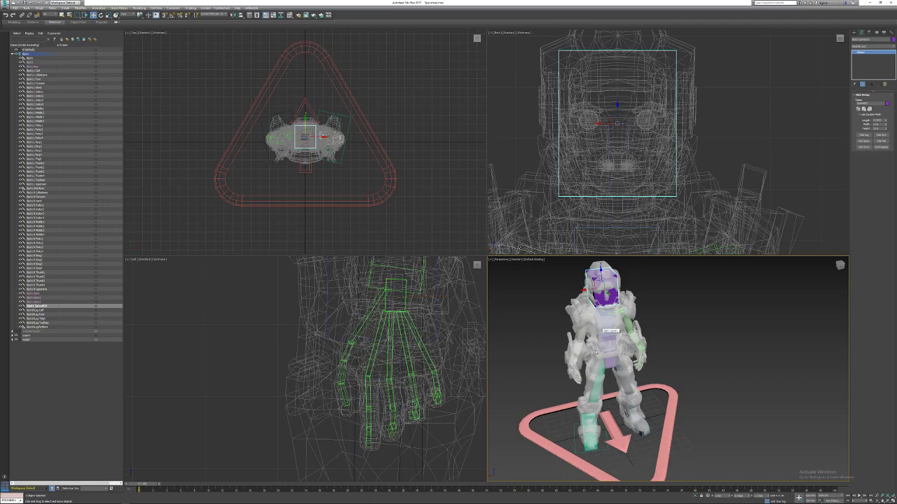
alt+middle_drag(603, 378, 610, 358)
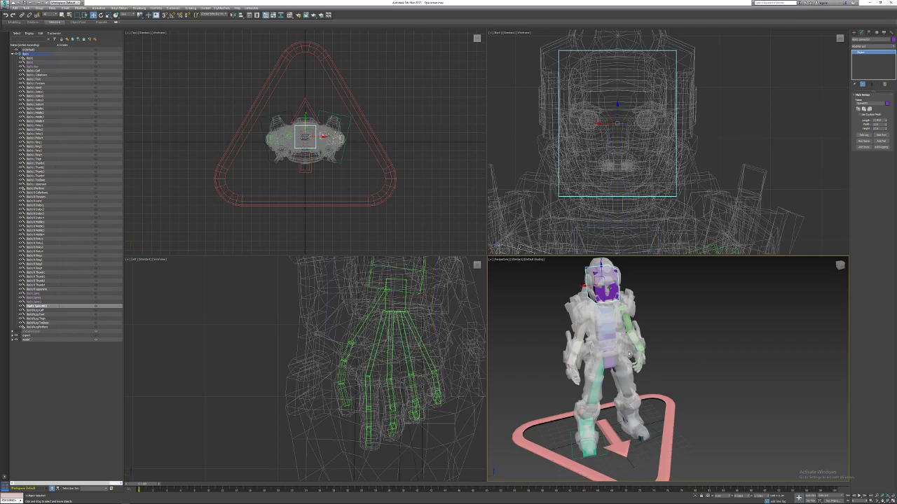
alt+middle_drag(607, 357, 636, 345)
click(600, 335)
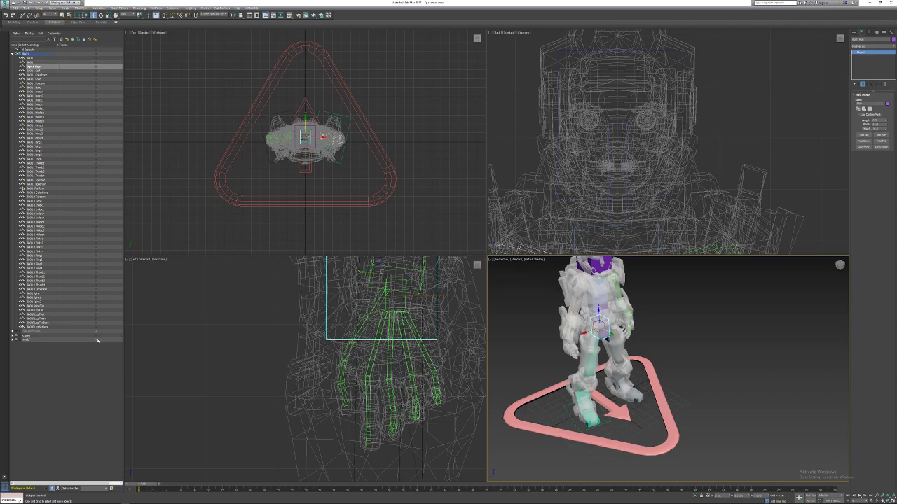
Select the arms mesh in the scene's model layer and delete its Skin modifier.
click(14, 340)
click(31, 343)
mouse_move(519, 347)
alt+middle_down()
mouse_move(544, 347)
mouse_move(520, 329)
mouse_move(540, 342)
mouse_move(529, 342)
alt+middle_up()
scroll(584, 304, up, 3)
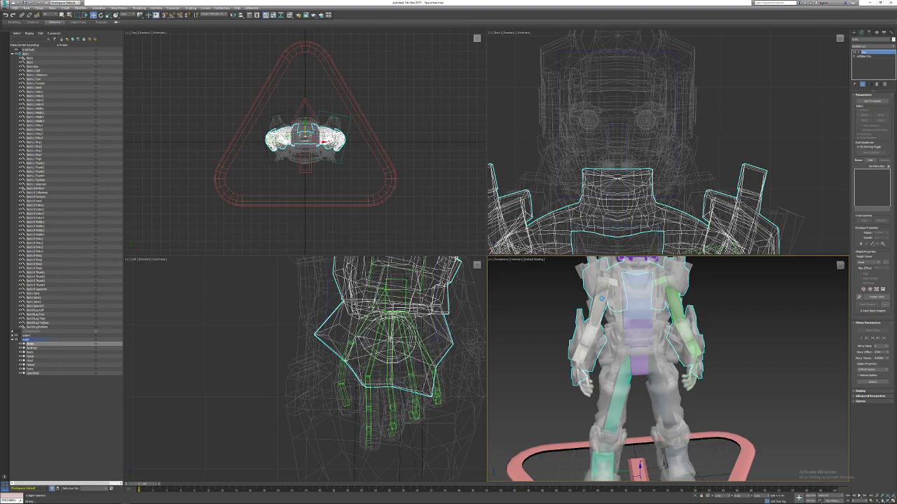
alt+middle_drag(601, 298, 637, 300)
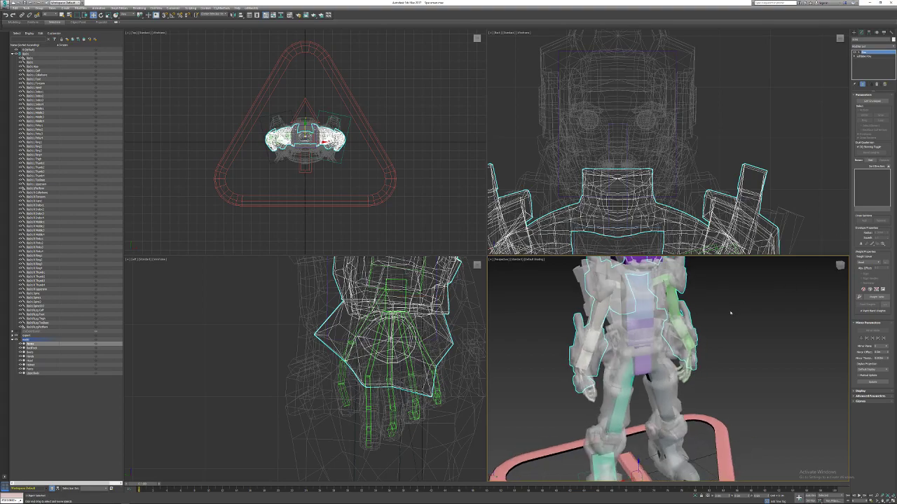
middle_drag(730, 312, 690, 366)
right_click(872, 55)
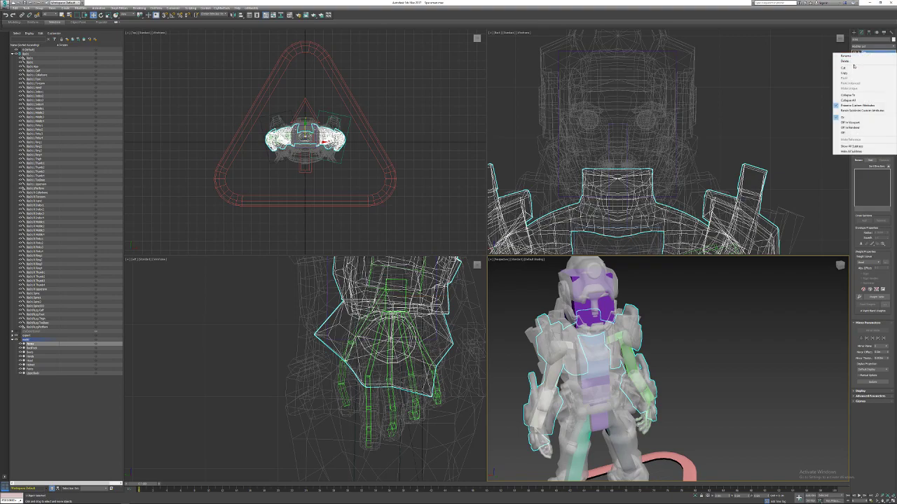
click(869, 62)
Select the shoulder armor elements and their upright pieces on both sides of the arms mesh.
click(882, 101)
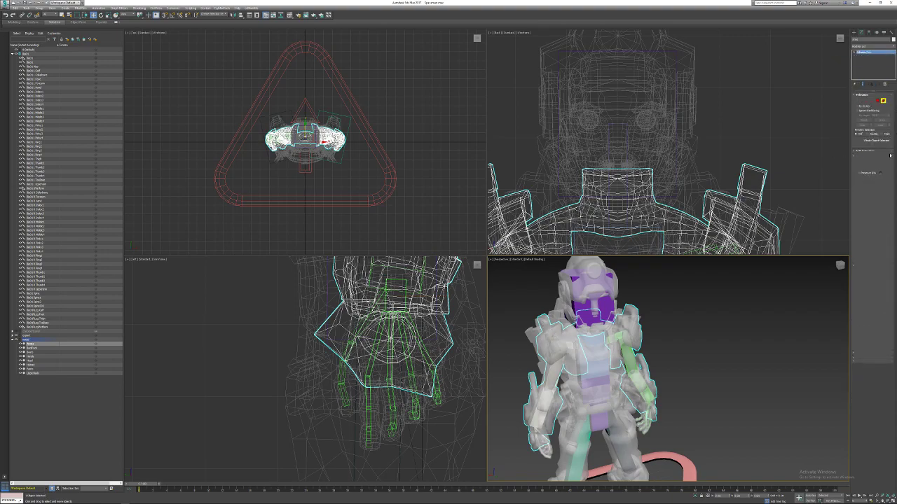
click(545, 341)
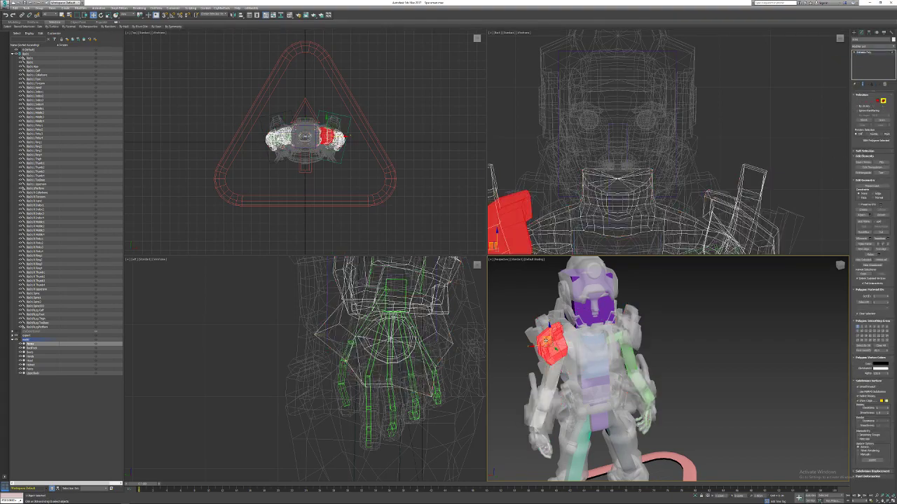
ctrl+click(545, 324)
ctrl+click(625, 334)
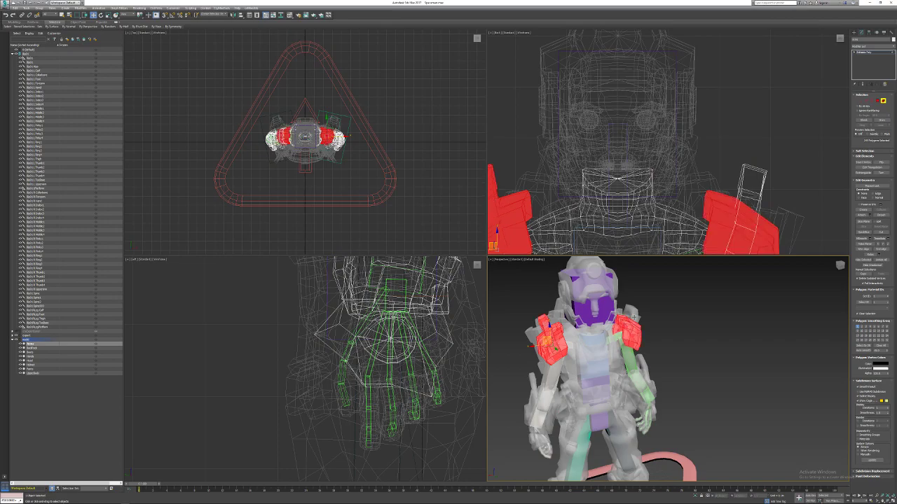
ctrl+click(629, 315)
Add the outer armor plates near both elbows to the element selection.
mouse_move(659, 338)
alt+middle_down()
mouse_move(616, 337)
mouse_move(671, 340)
alt+middle_up()
middle_drag(671, 413, 640, 350)
scroll(641, 350, up, 3)
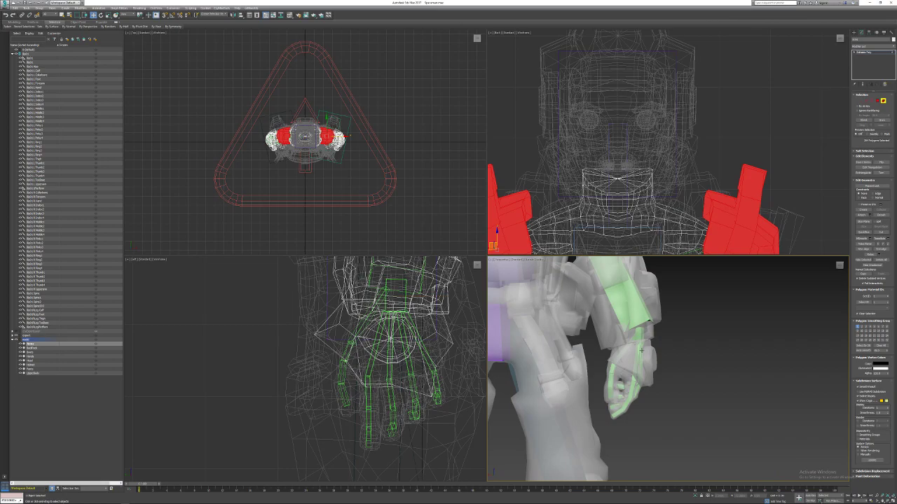
alt+middle_drag(658, 350, 634, 354)
ctrl+click(649, 322)
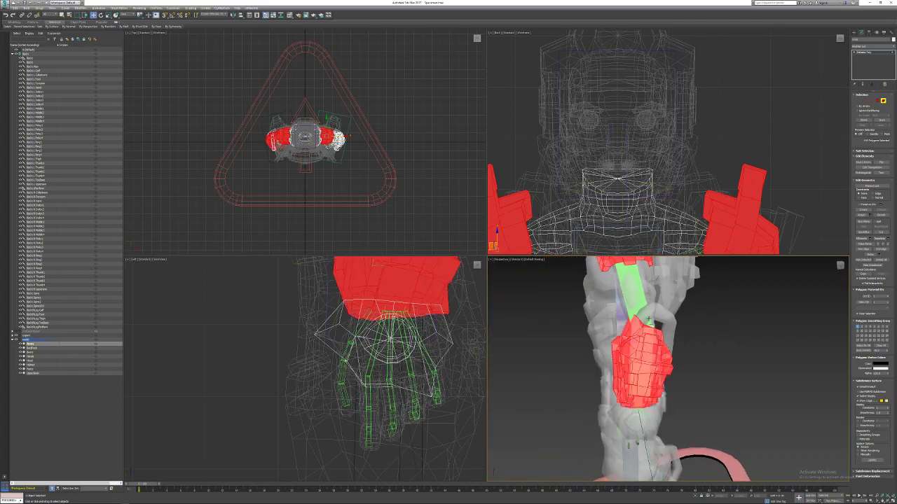
key(ctrl+z)
ctrl+click(645, 321)
alt+middle_drag(645, 321, 778, 375)
ctrl+click(569, 316)
alt+middle_drag(568, 314, 583, 326)
click(582, 326)
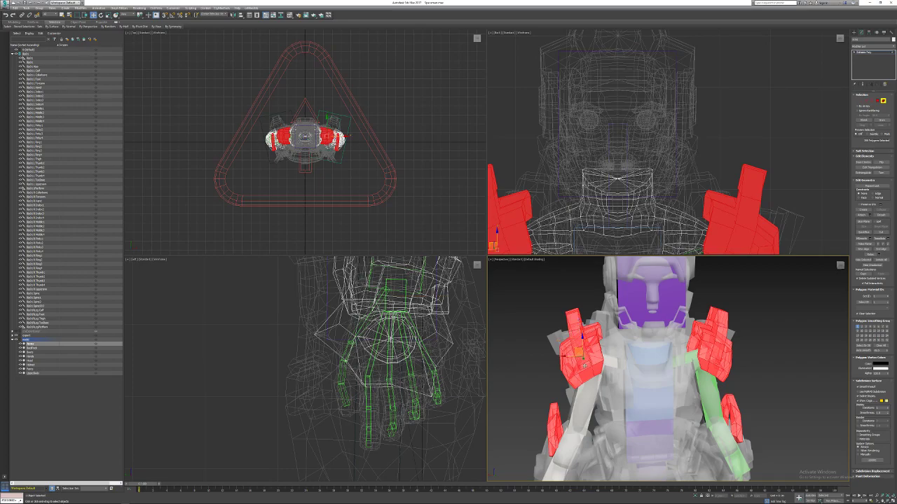
middle_drag(581, 346, 561, 315)
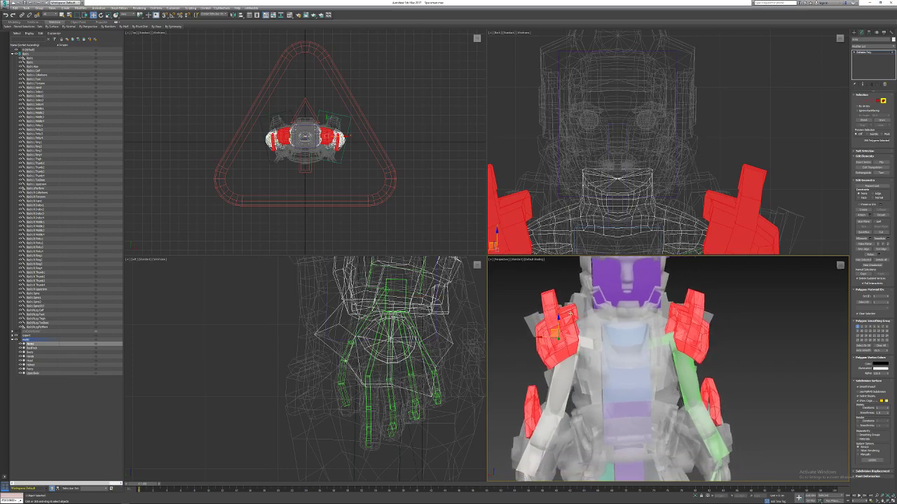
scroll(580, 327, down, 5)
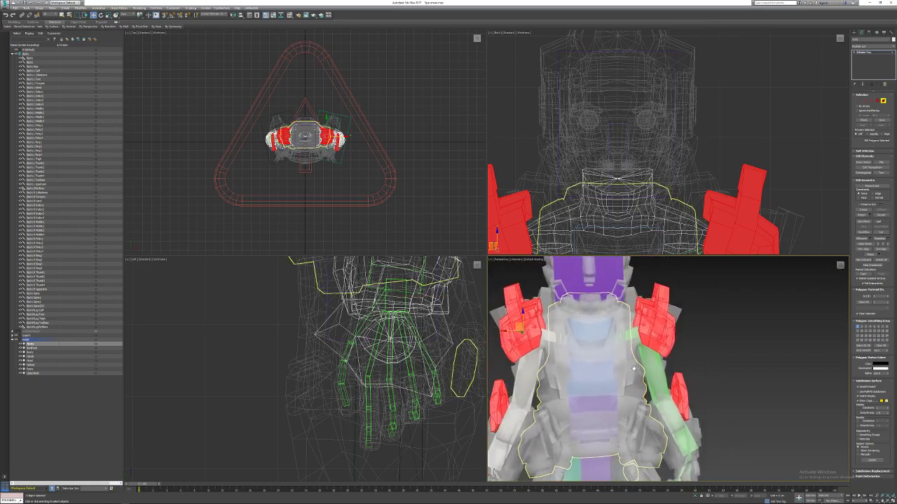
middle_drag(616, 351, 617, 328)
click(536, 362)
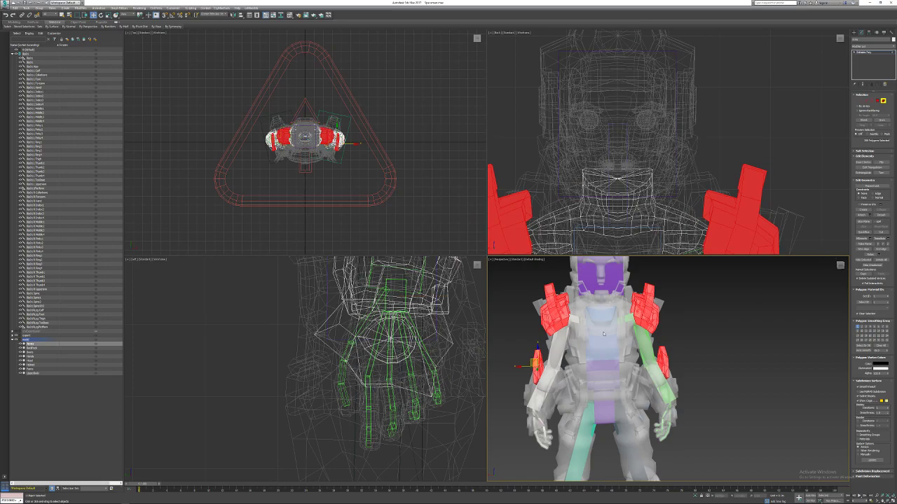
click(551, 298)
click(536, 366)
click(649, 294)
alt+middle_drag(649, 294, 596, 363)
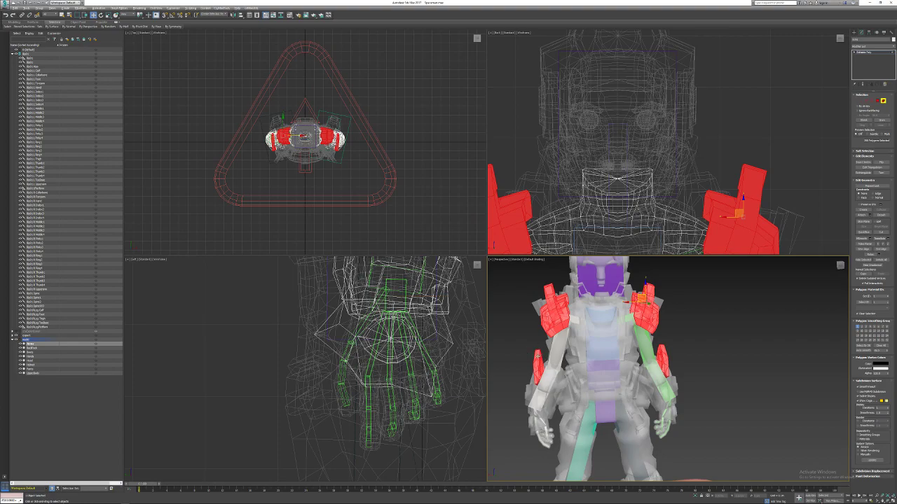
Deselect both elbow armor plates and add them back to the selection.
alt+click(537, 355)
alt+click(659, 358)
alt+middle_drag(659, 358, 575, 340)
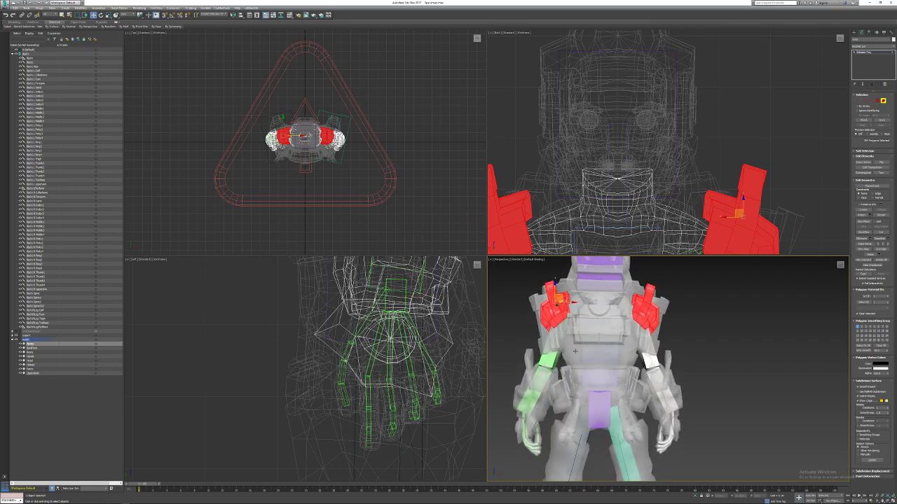
alt+middle_drag(539, 365, 534, 366)
ctrl+click(533, 367)
alt+middle_drag(681, 365, 617, 372)
ctrl+click(654, 363)
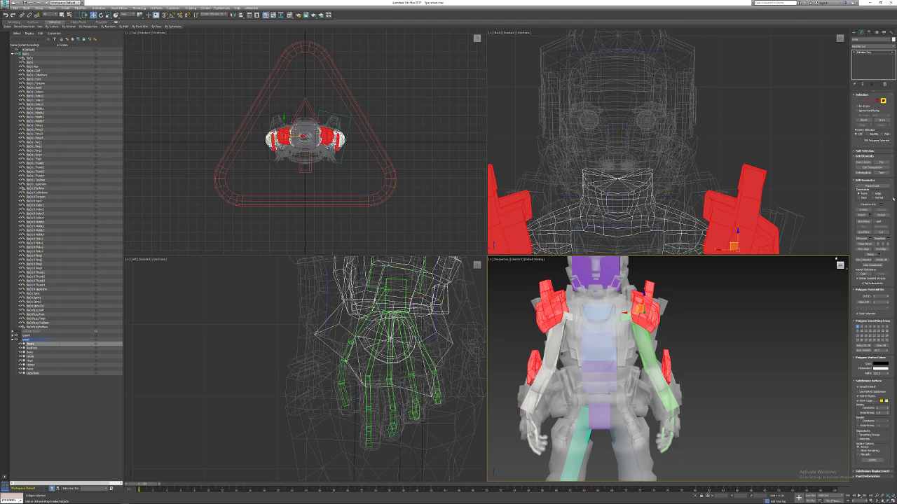
Detach the selected shoulder and elbow armor as a separate object and rename it after the shoulder armor.
click(877, 215)
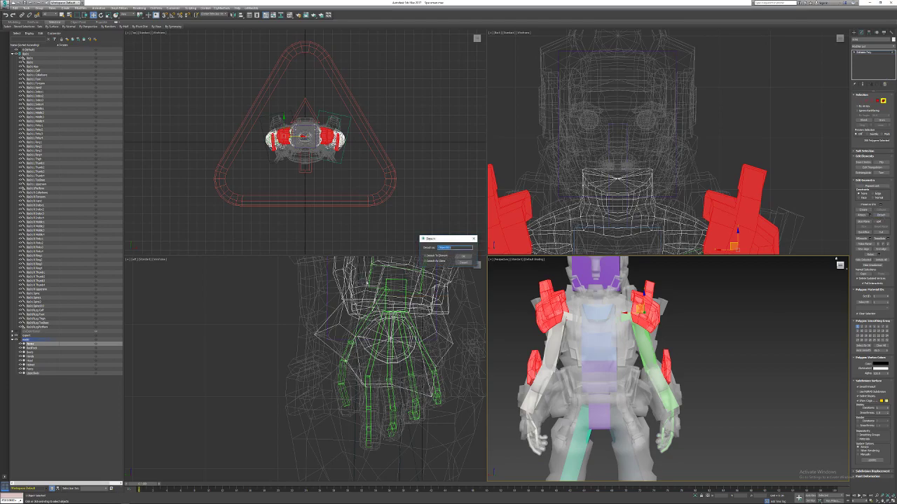
click(462, 257)
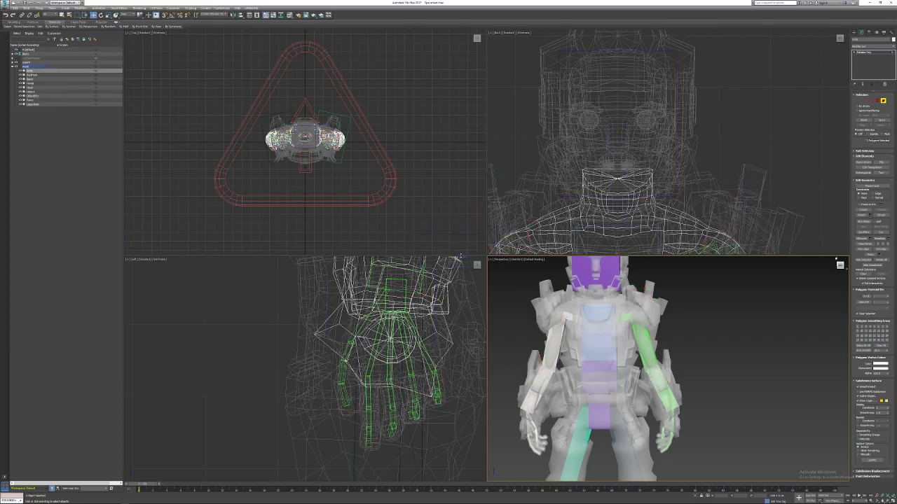
mouse_move(574, 370)
alt+middle_down()
mouse_move(609, 369)
mouse_move(571, 366)
alt+middle_up()
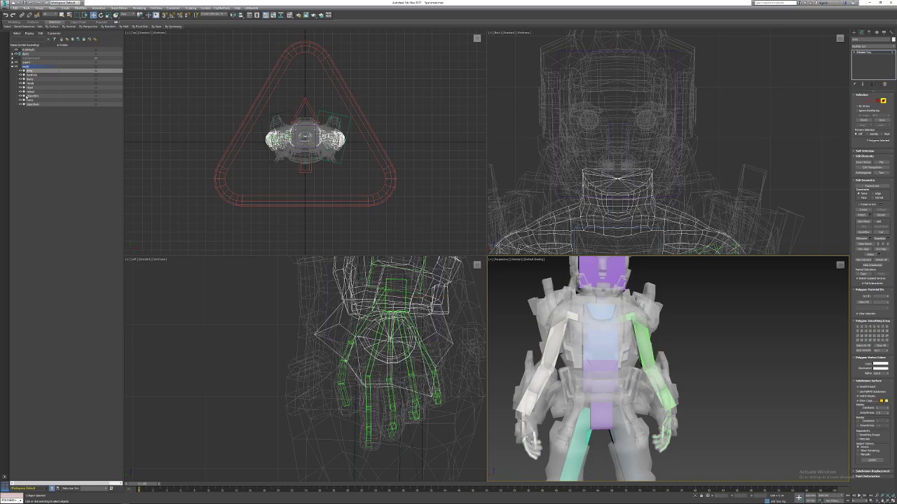
click(42, 96)
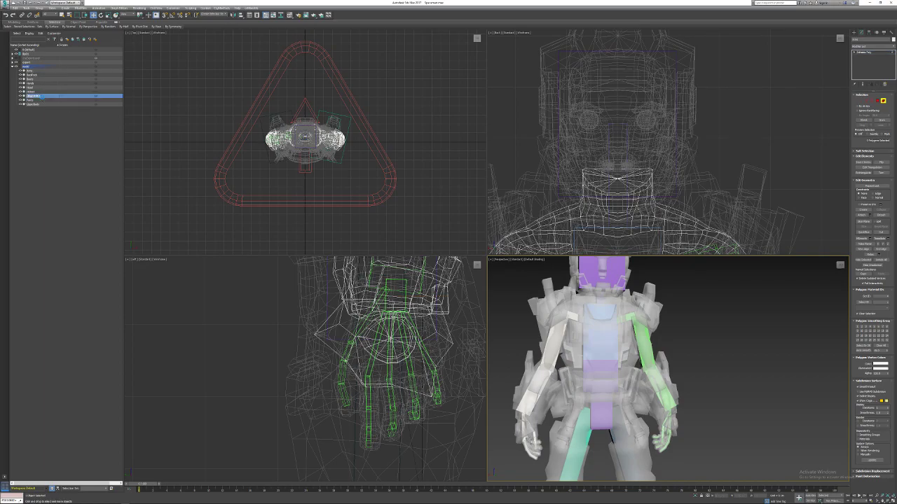
click(868, 40)
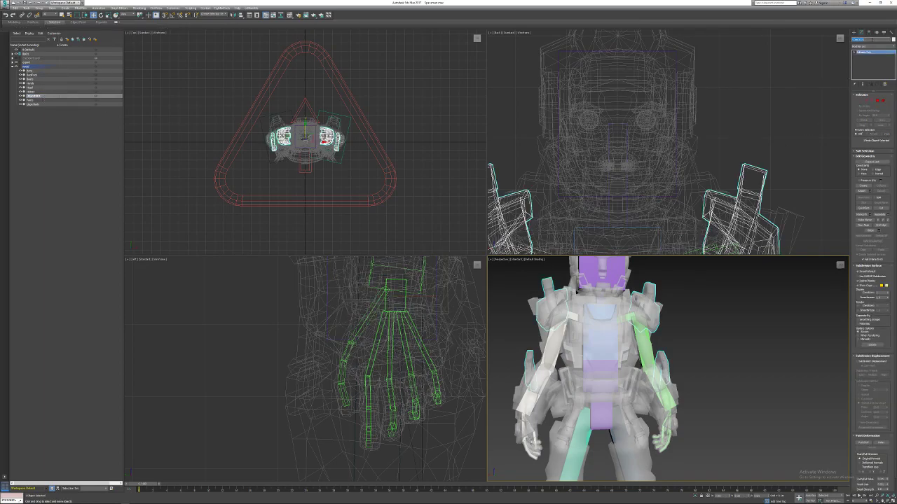
key(BackSpace)
key(Return)
mouse_move(691, 348)
alt+middle_down()
mouse_move(555, 357)
mouse_move(693, 350)
alt+middle_up()
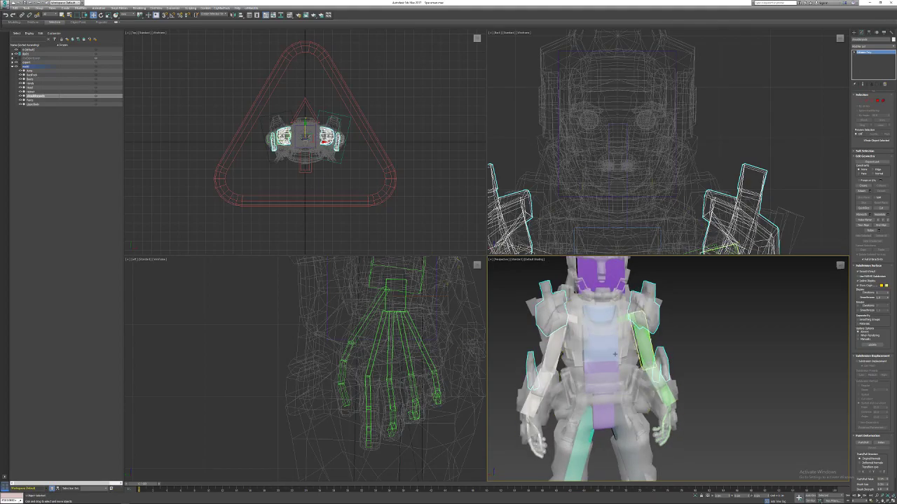
alt+middle_drag(587, 315, 604, 319)
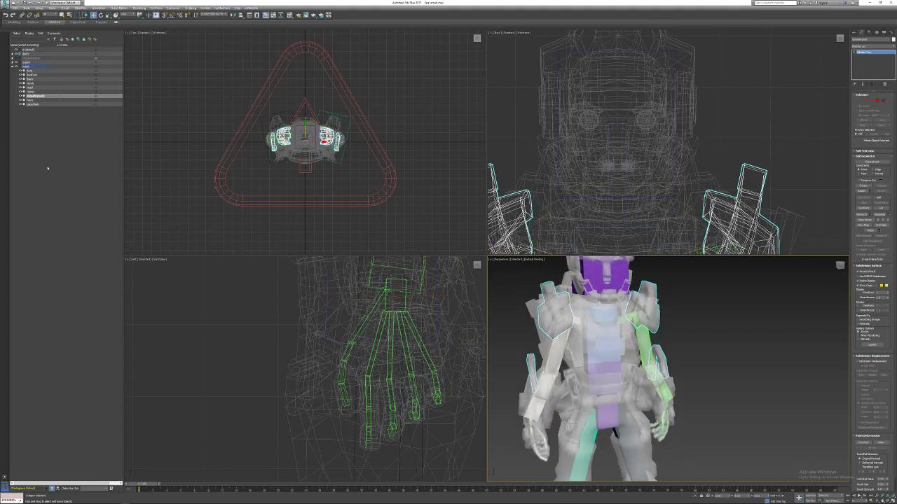
Select the arms mesh and examine its remaining elements at element level.
click(32, 75)
click(33, 66)
click(31, 71)
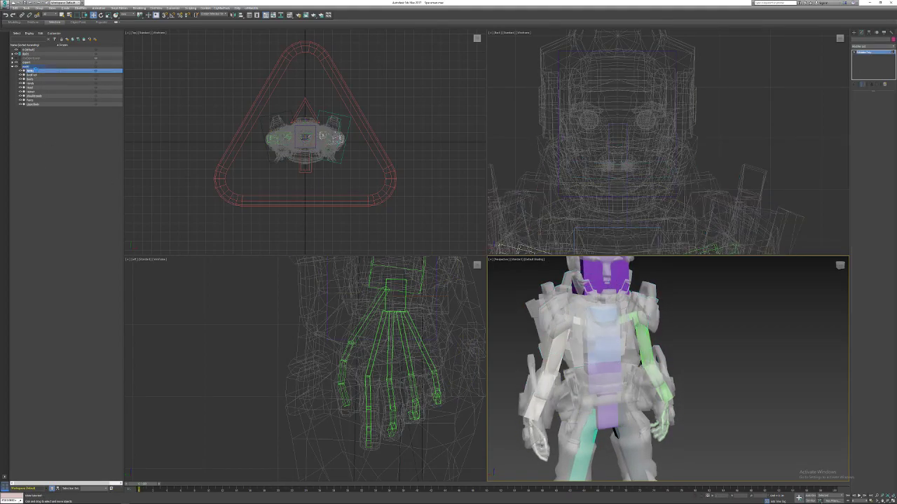
key(5)
scroll(574, 206, down, 6)
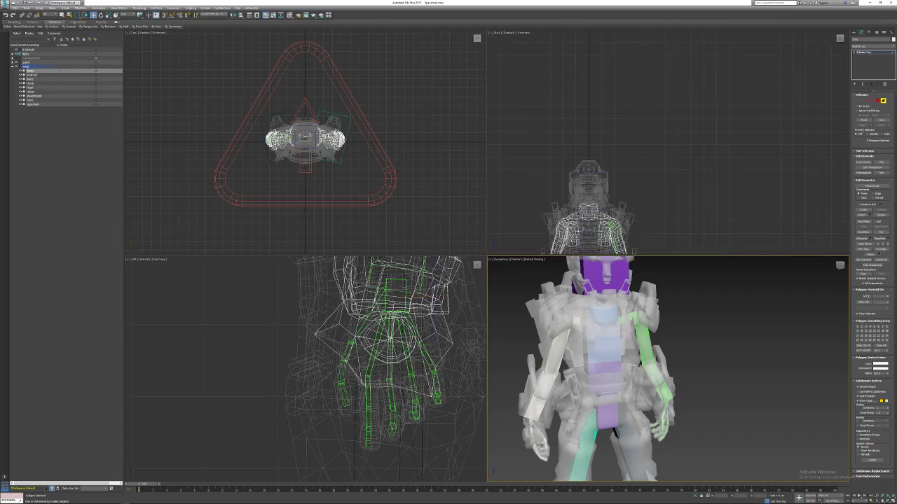
middle_drag(576, 205, 603, 130)
alt+middle_drag(557, 344, 568, 345)
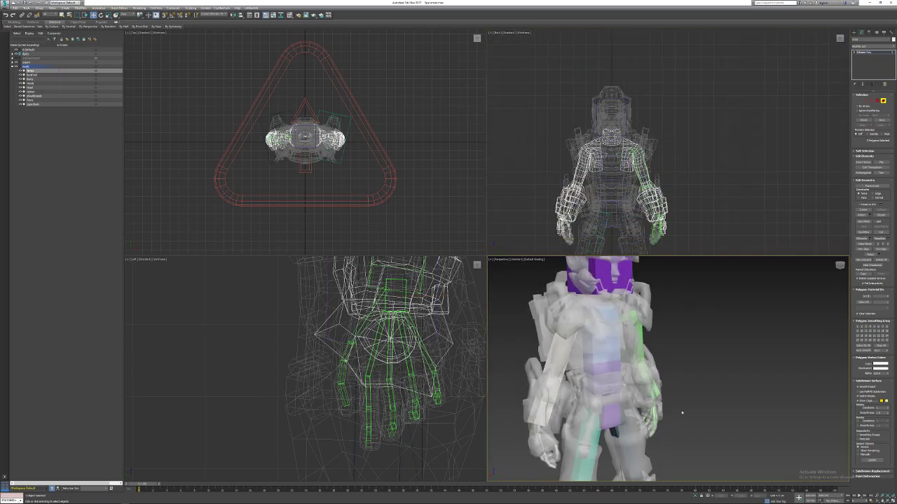
scroll(664, 404, down, 4)
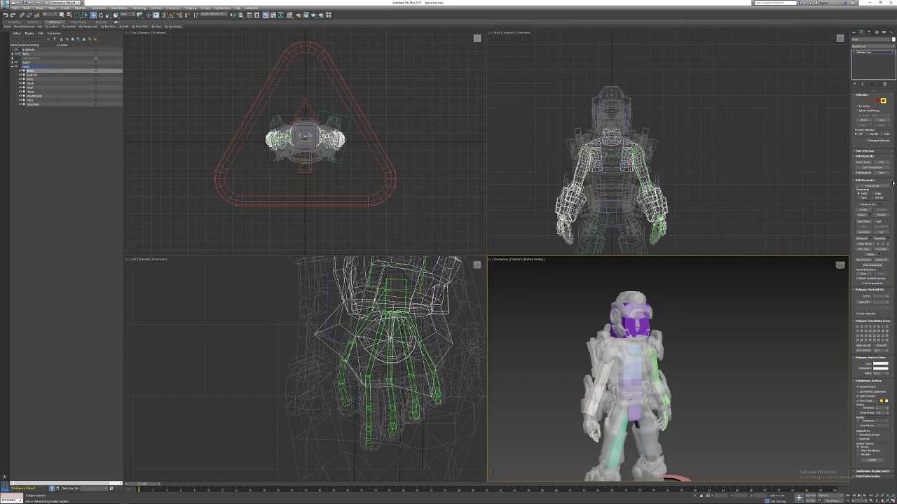
click(892, 48)
click(893, 46)
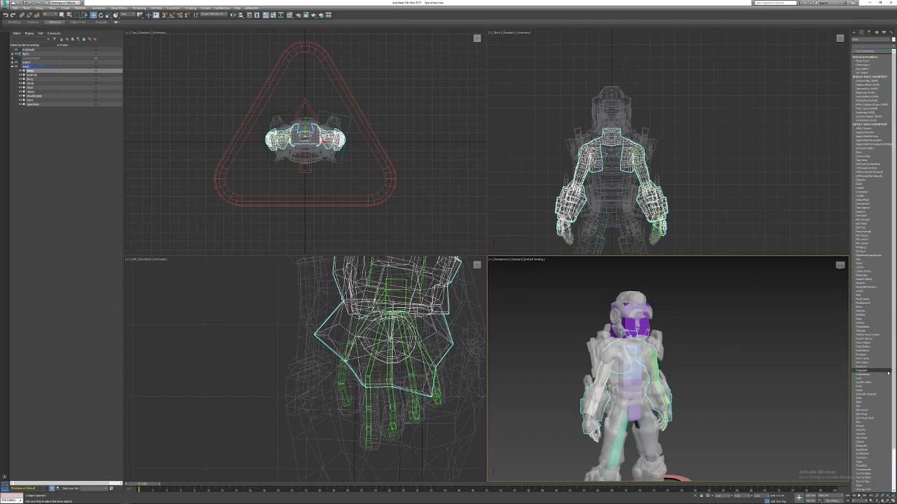
scroll(888, 374, down, 3)
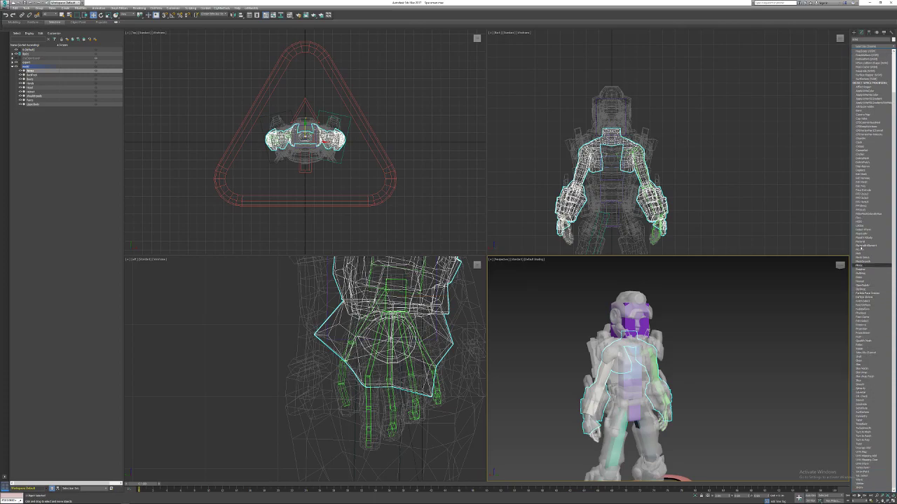
click(867, 154)
click(865, 102)
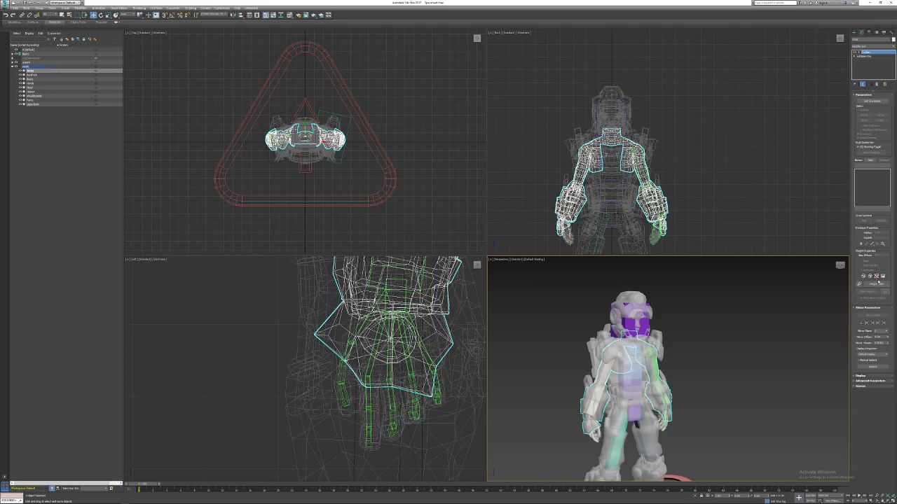
right_click(876, 54)
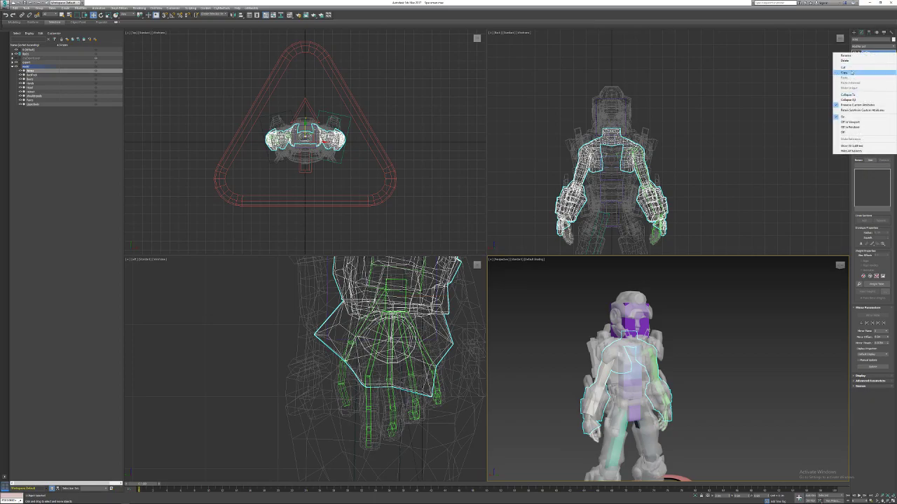
click(852, 62)
Apply a Skin modifier to the arms mesh and expand its advanced parameters.
click(872, 47)
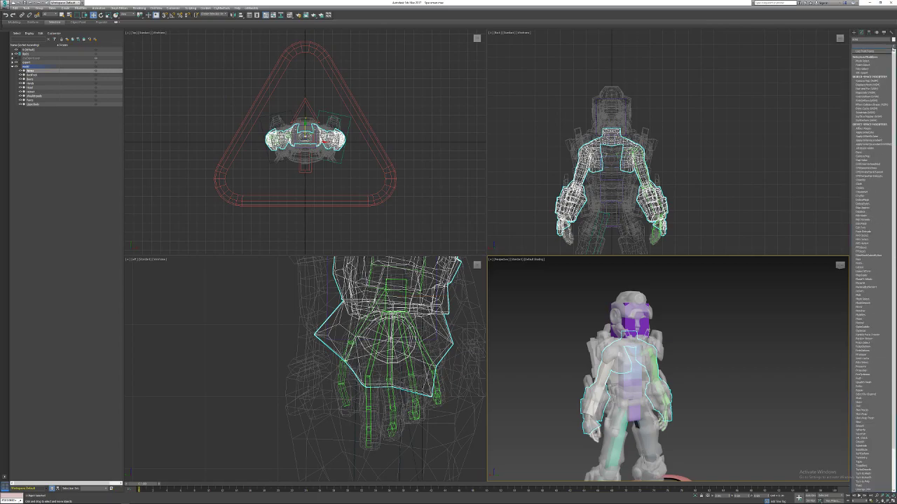
click(866, 407)
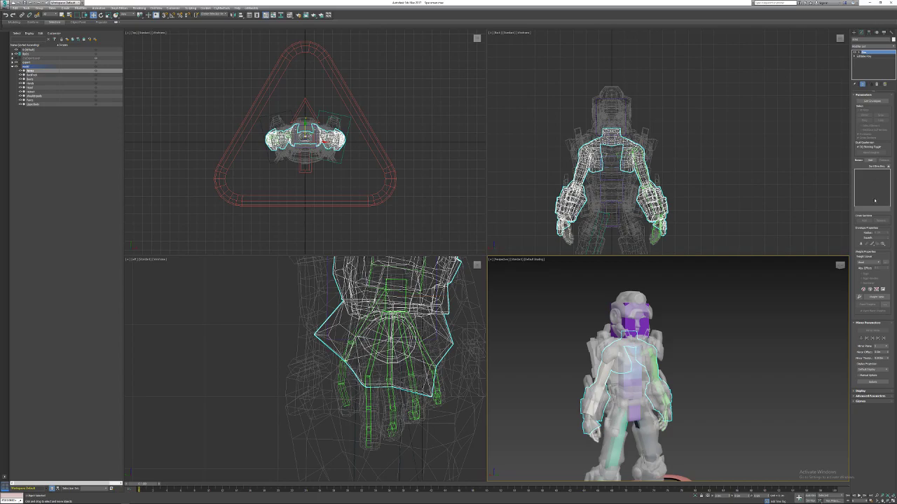
click(855, 396)
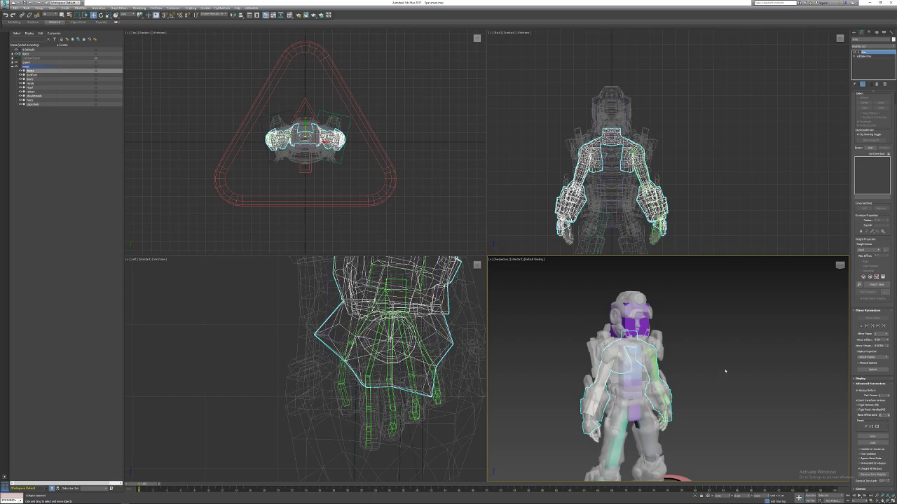
Examine how the shoulder armor, upper body and arms meshes sit over the rig from several angles.
click(766, 388)
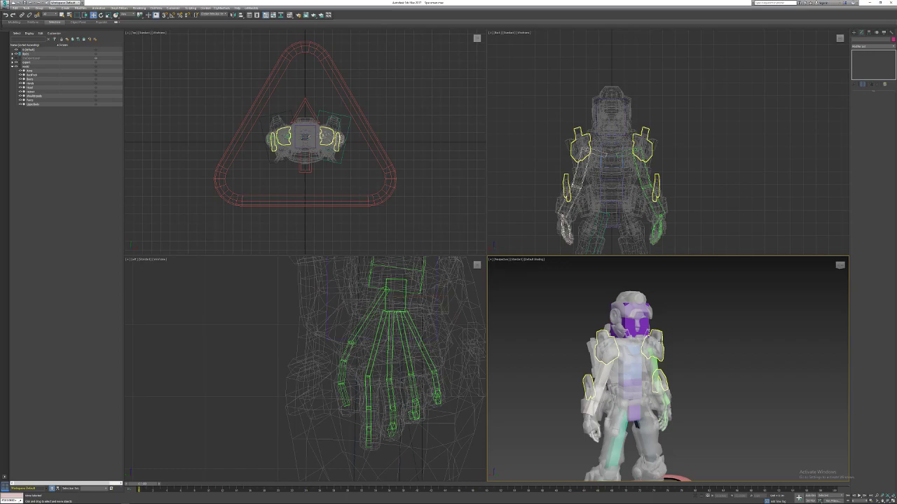
click(657, 347)
click(640, 381)
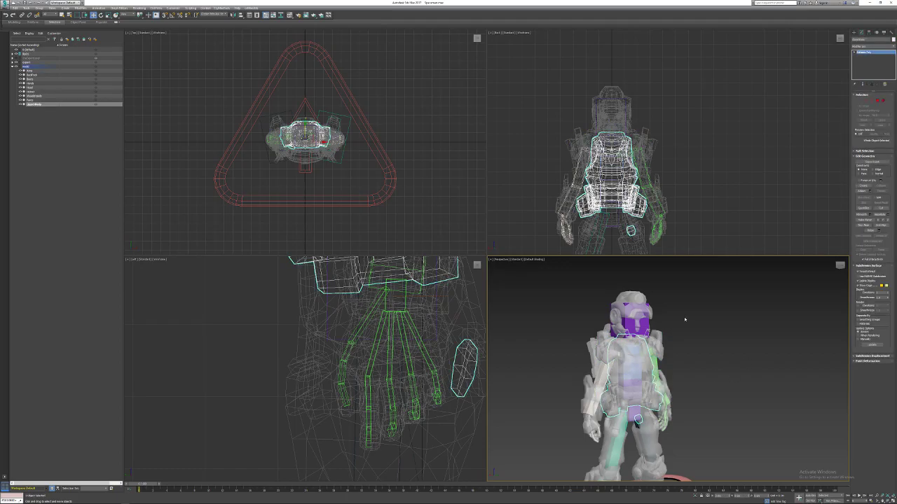
click(40, 71)
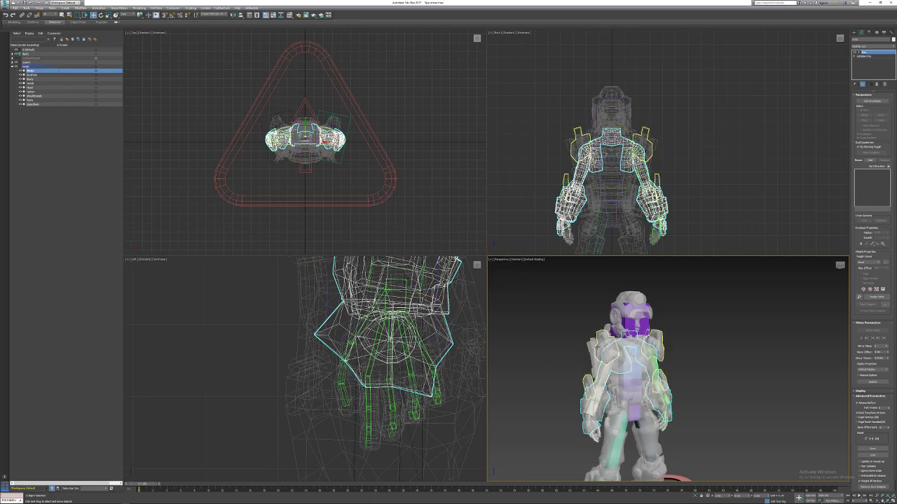
middle_drag(604, 369, 573, 355)
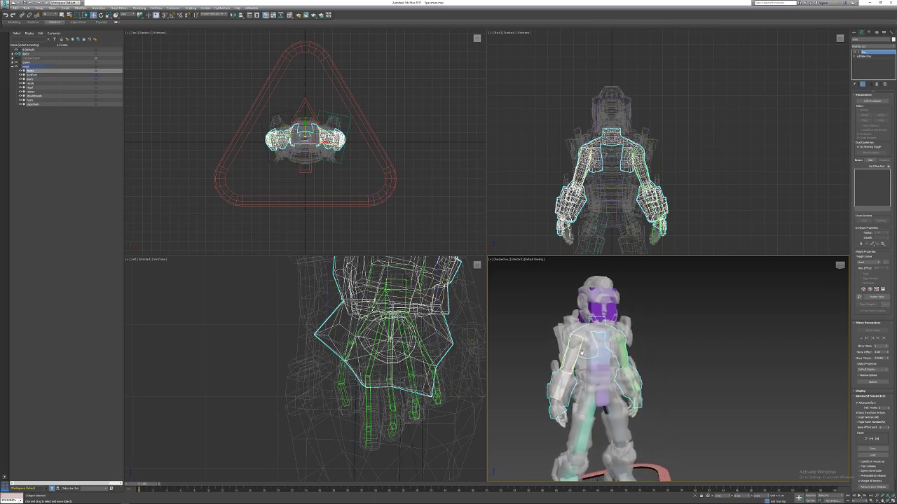
alt+middle_drag(645, 356, 565, 324)
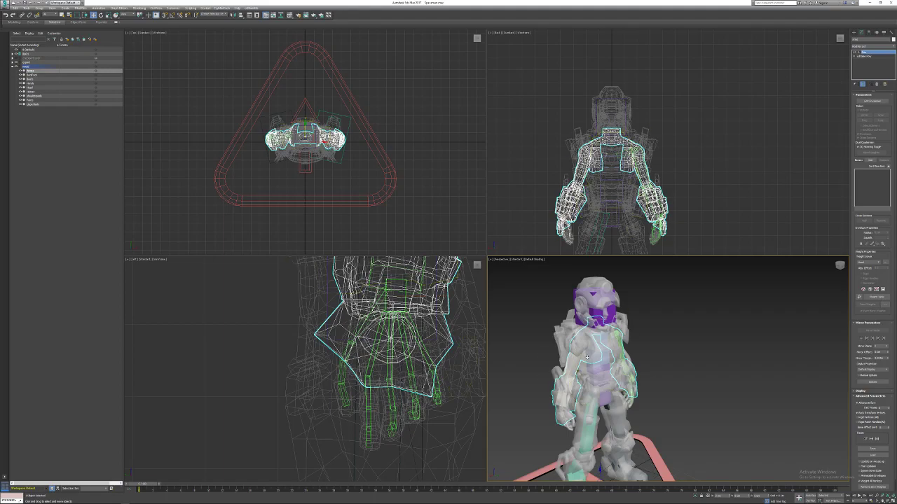
scroll(786, 130, up, 2)
scroll(657, 399, down, 2)
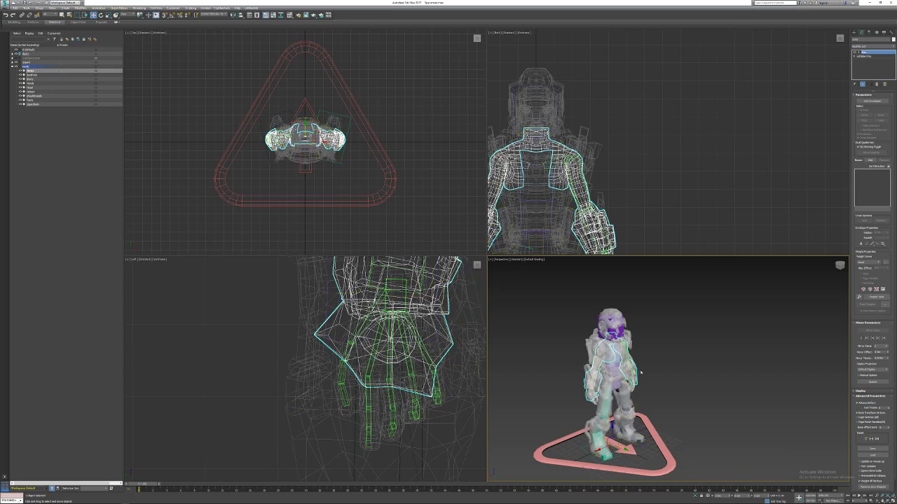
alt+middle_drag(666, 306, 634, 321)
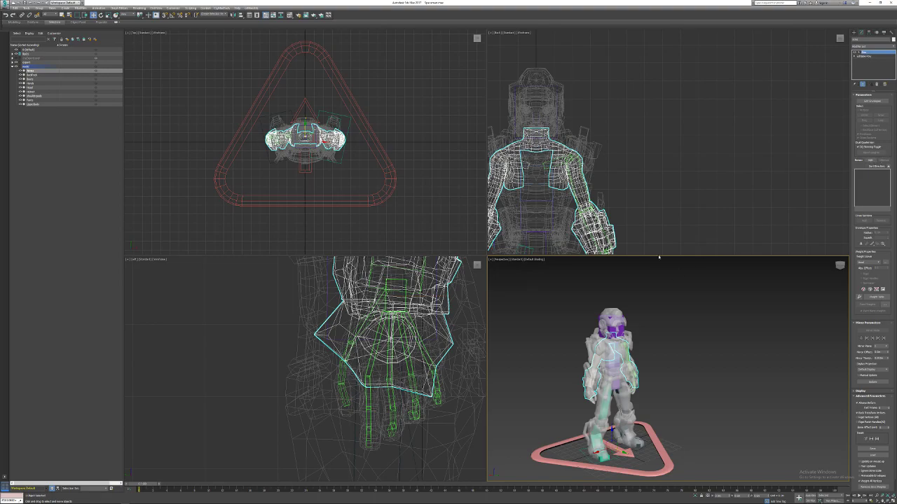
scroll(631, 358, up, 3)
alt+middle_drag(632, 359, 619, 343)
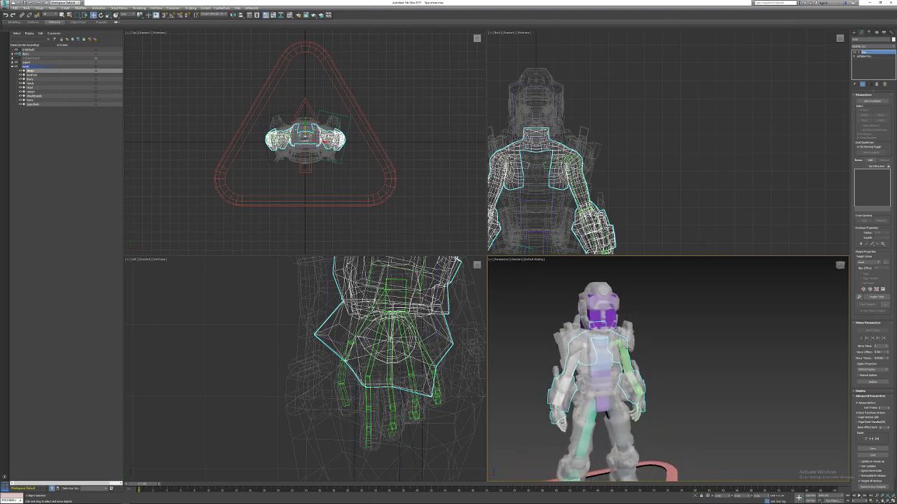
Start adding bones to the Skin modifier and select the left collarbone, forearm and hand in the rig's bone list.
click(871, 160)
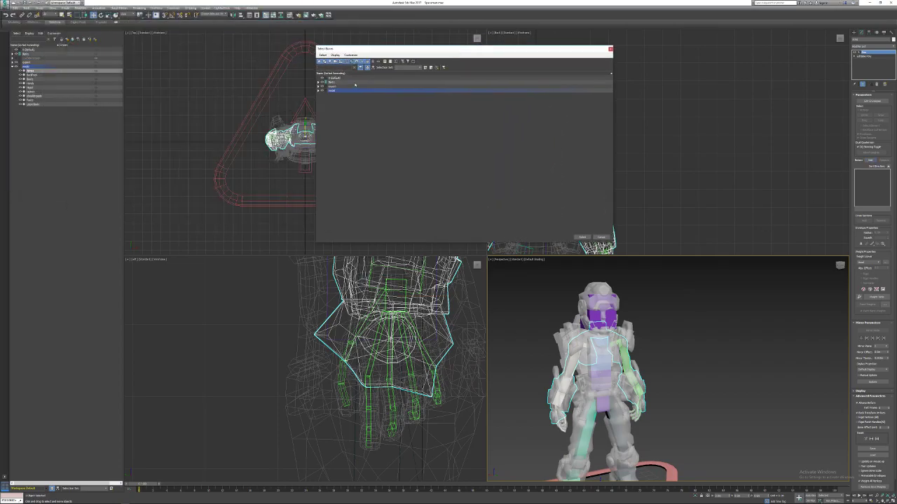
click(319, 82)
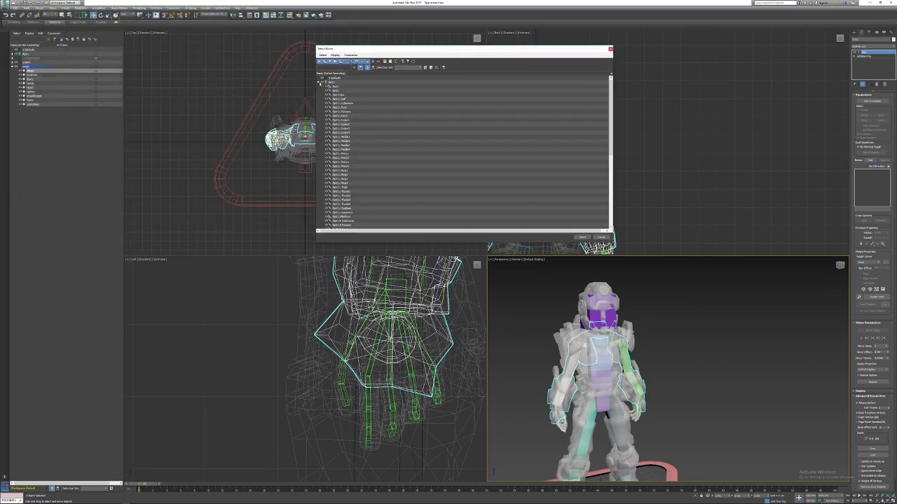
scroll(343, 98, down, 1)
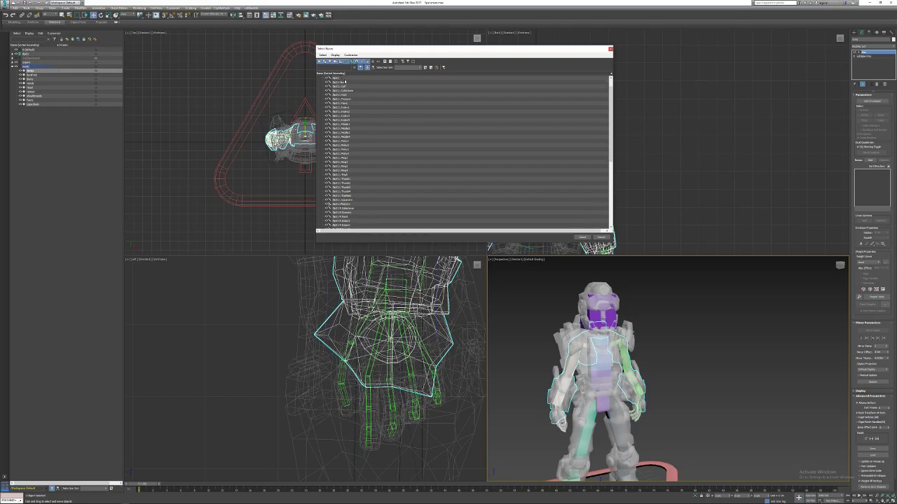
key(alt)
click(352, 90)
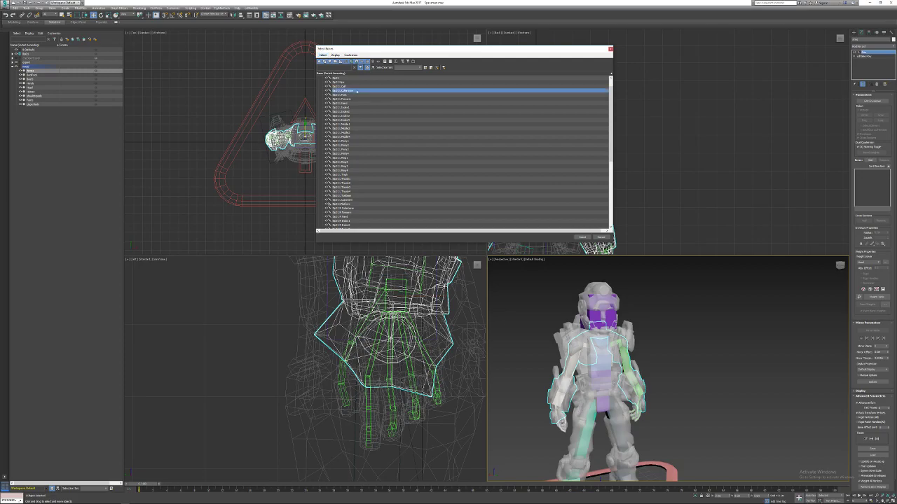
ctrl+click(351, 100)
ctrl+click(353, 104)
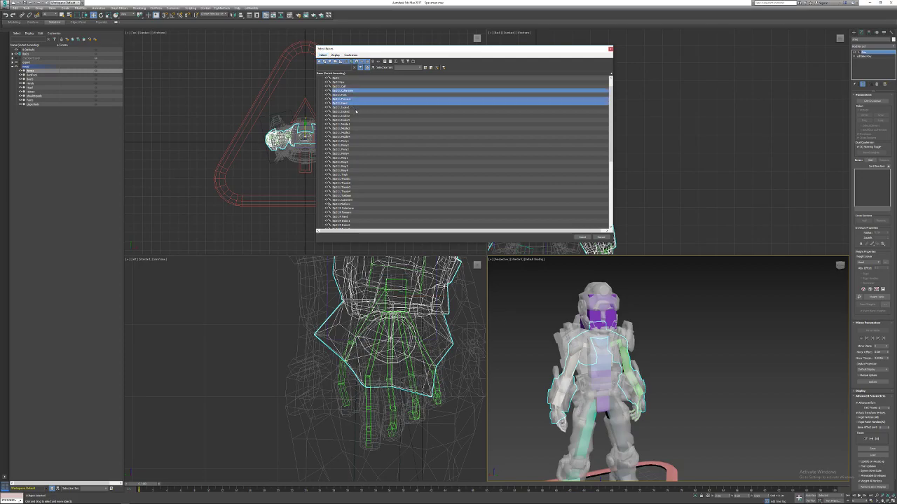
Add the left upper arm and the right collarbone, forearm and hand to the bone selection.
scroll(355, 139, down, 4)
scroll(355, 139, down, 1)
ctrl+click(352, 138)
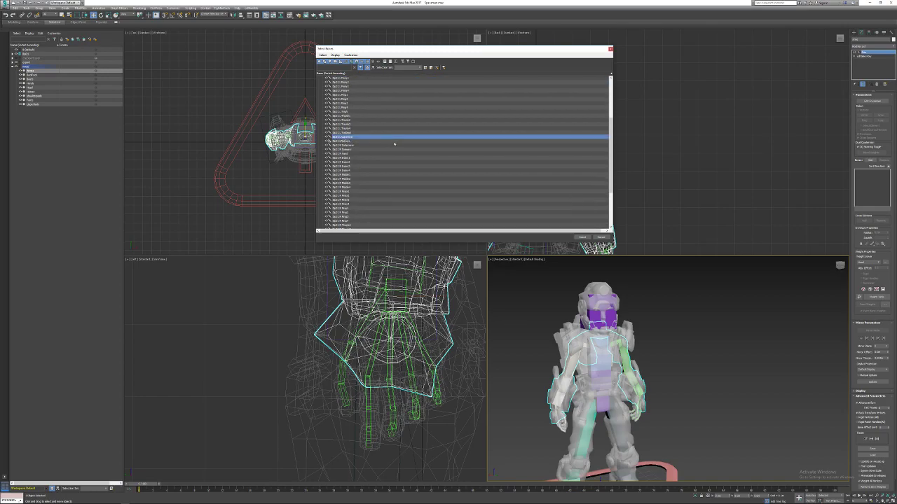
ctrl+click(354, 146)
ctrl+click(355, 150)
ctrl+click(356, 154)
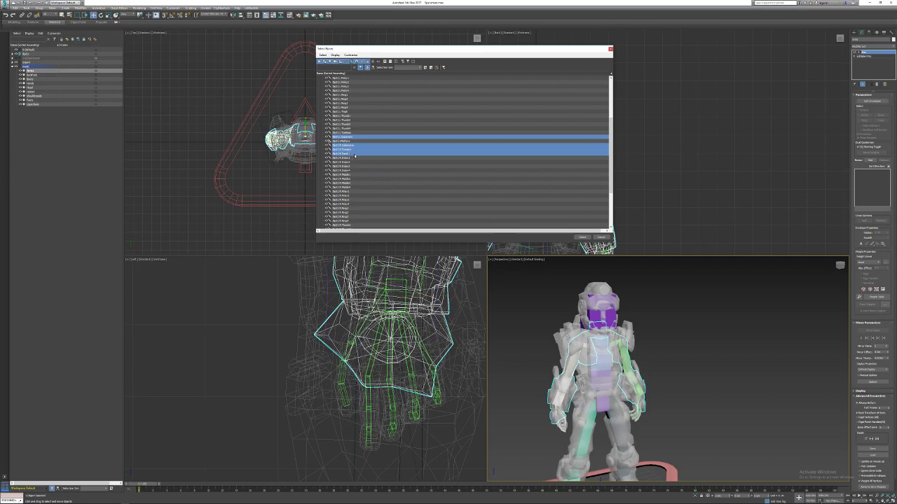
Include two spine bones in the selection and add all selected bones to the arms' Skin modifier.
scroll(360, 185, down, 4)
scroll(360, 185, down, 1)
ctrl+click(391, 187)
ctrl+click(394, 191)
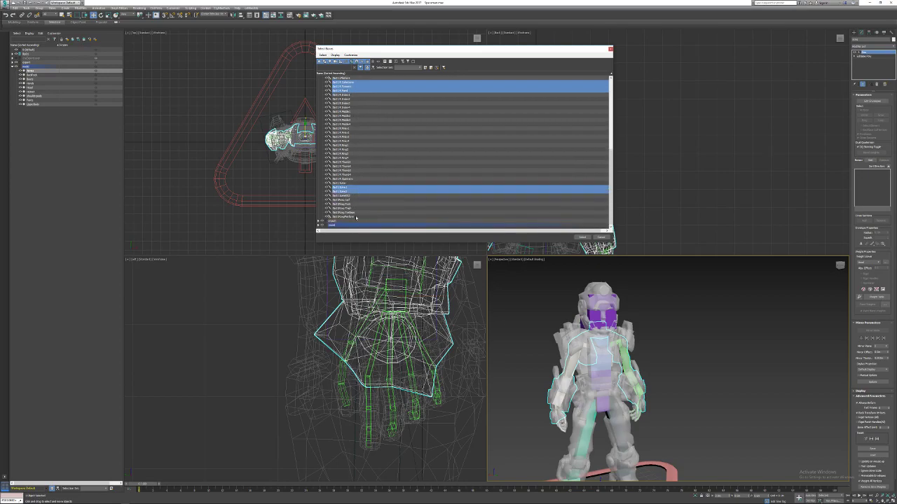
scroll(353, 208, up, 11)
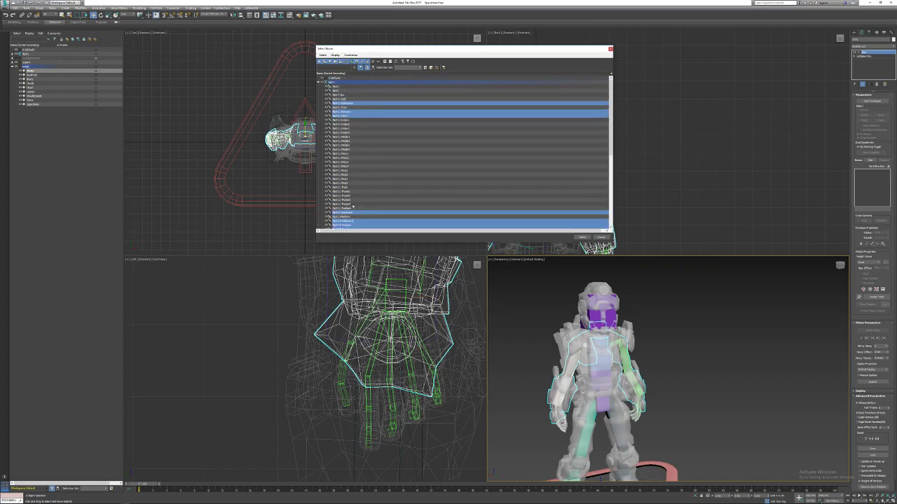
click(579, 237)
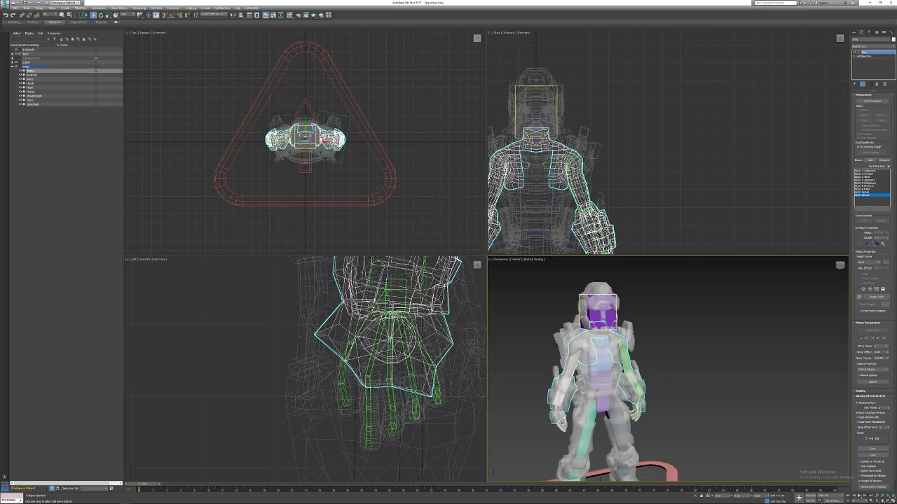
Rename the rig's head hub as Head and deselect it.
click(611, 309)
double_click(875, 104)
key(BackSpace)
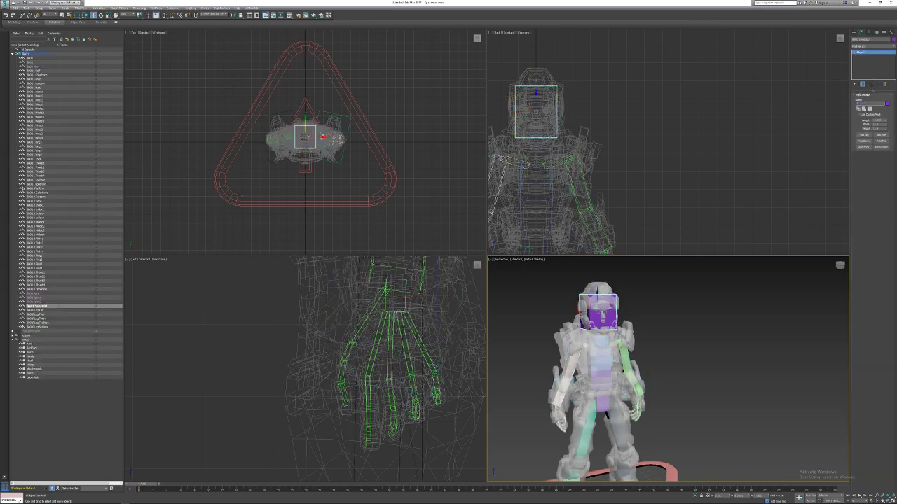
key(Return)
click(669, 346)
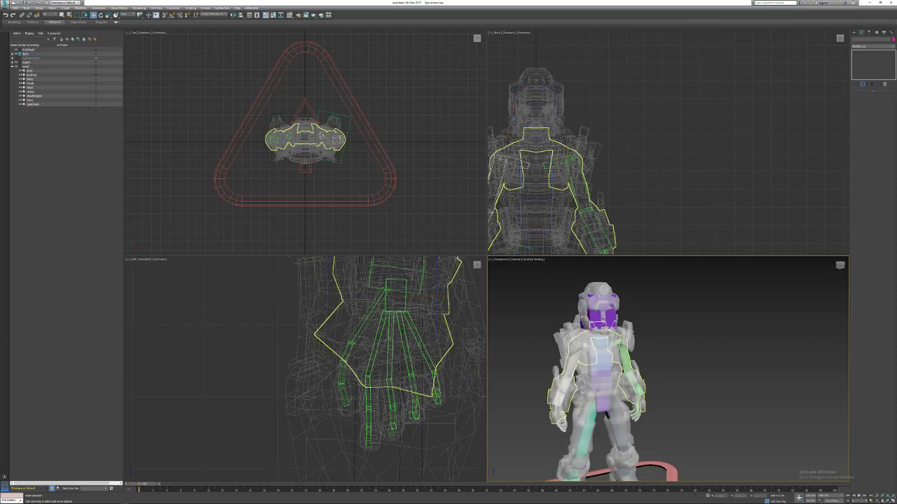
Add the rig's Head bone to the arms mesh's Skin modifier.
click(627, 345)
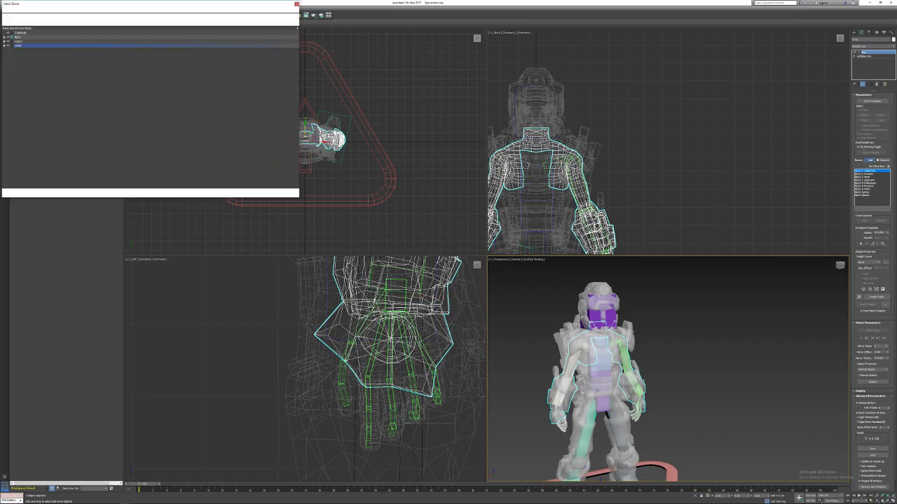
drag(88, 2, 290, 46)
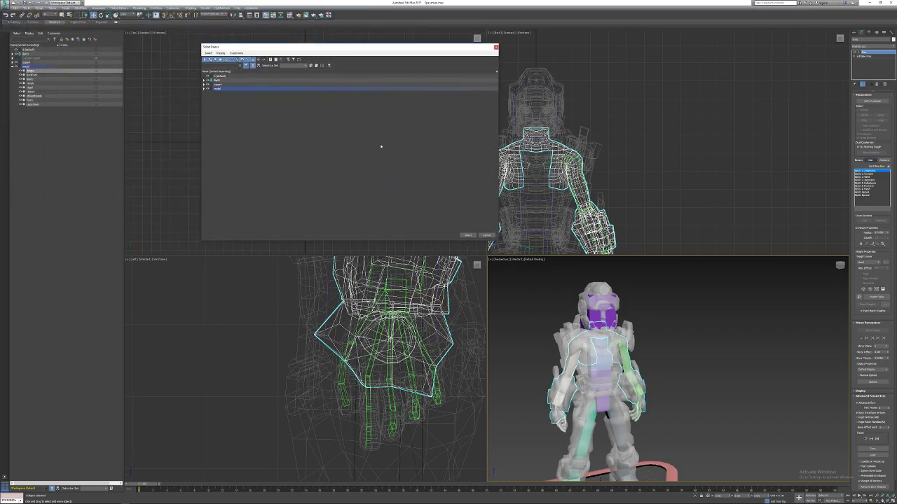
click(204, 81)
click(241, 93)
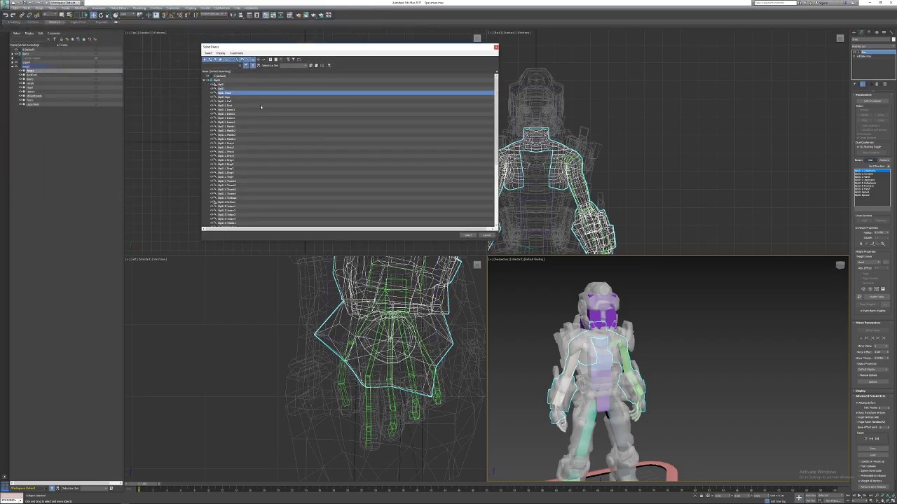
scroll(255, 126, down, 4)
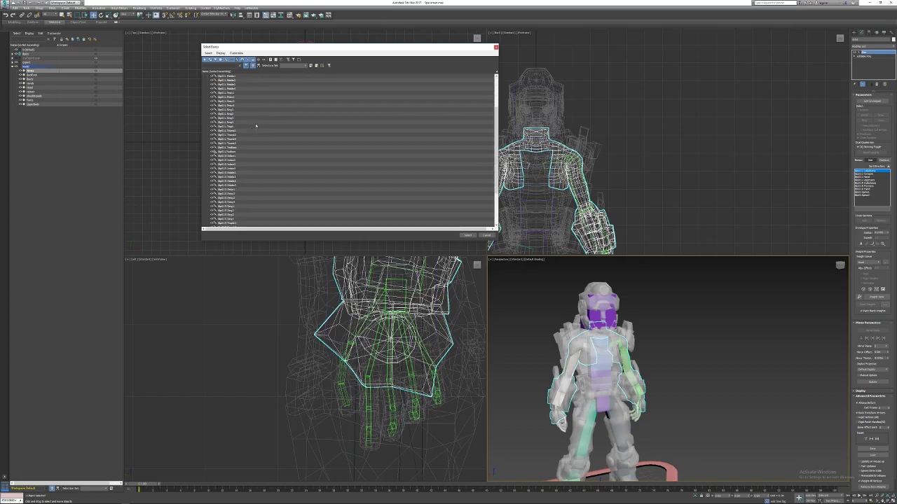
scroll(243, 154, down, 5)
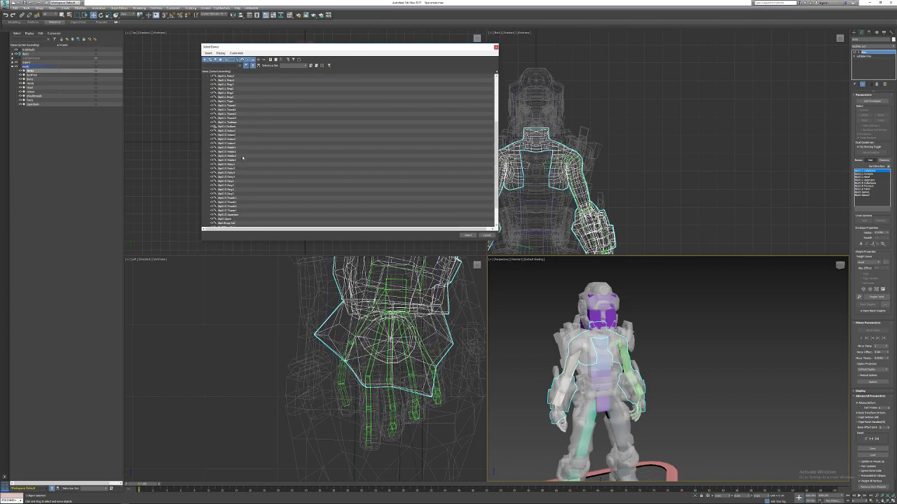
click(468, 235)
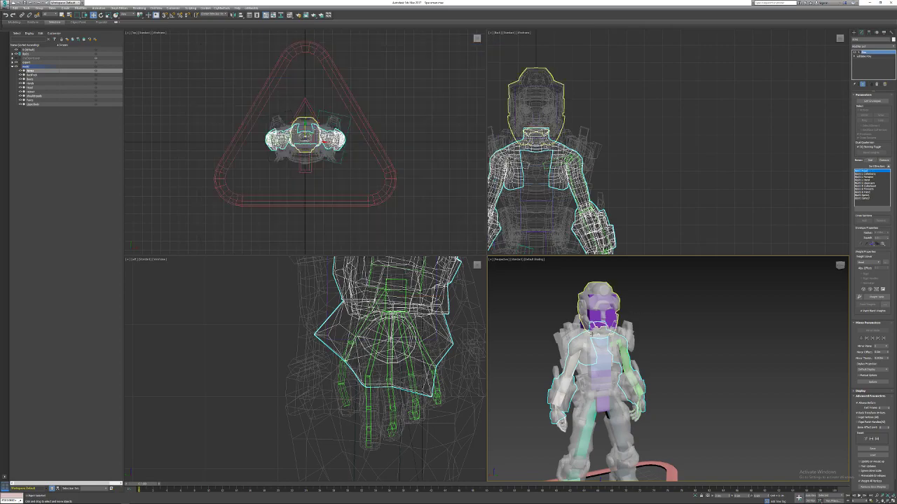
Select the rig's neck bone inside the character, rename it as Neck and deselect it.
scroll(592, 333, up, 2)
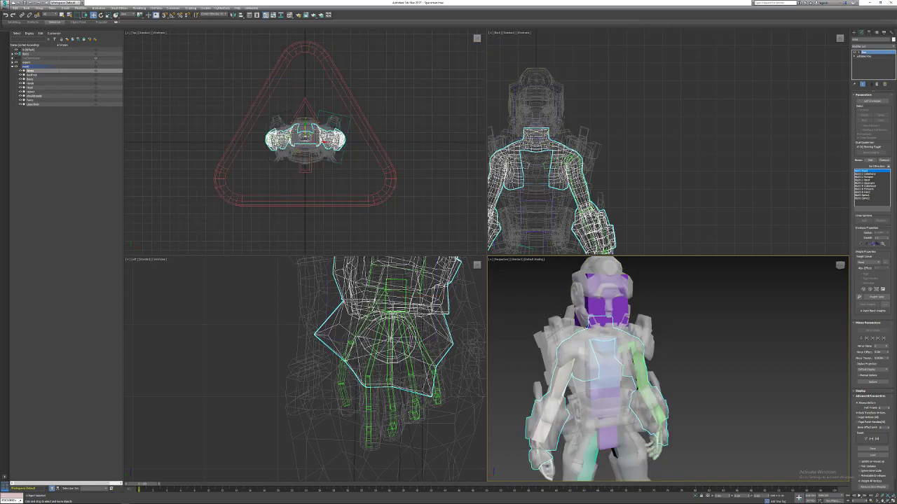
scroll(538, 145, up, 8)
scroll(553, 148, up, 2)
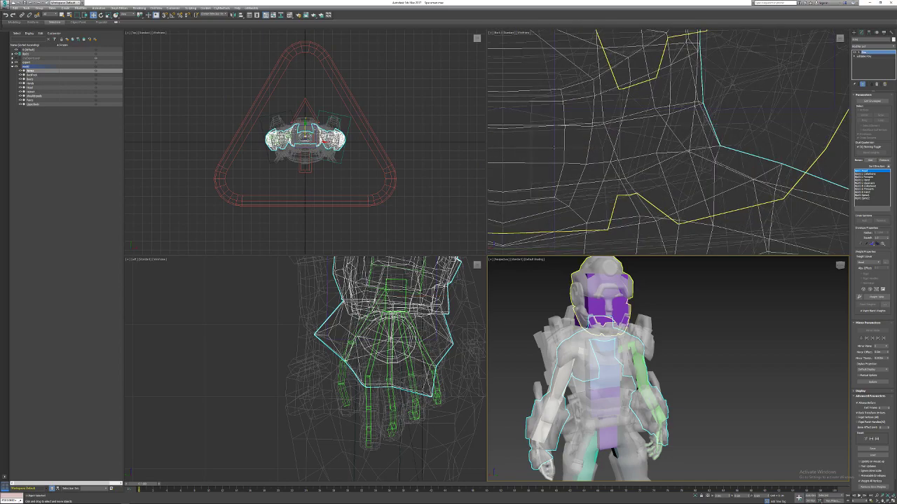
click(554, 140)
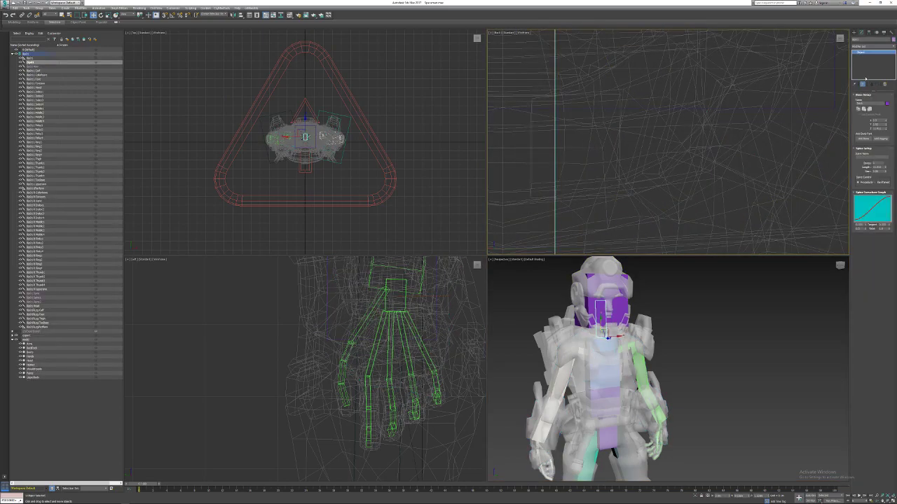
click(868, 103)
click(871, 157)
click(771, 386)
Reselect the arms mesh and add the Neck bone to its Skin modifier.
click(632, 346)
click(870, 159)
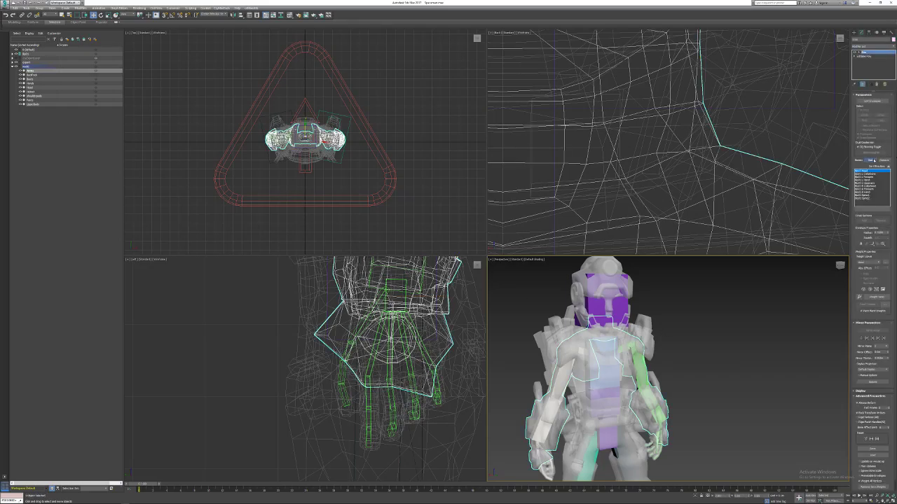
click(5, 37)
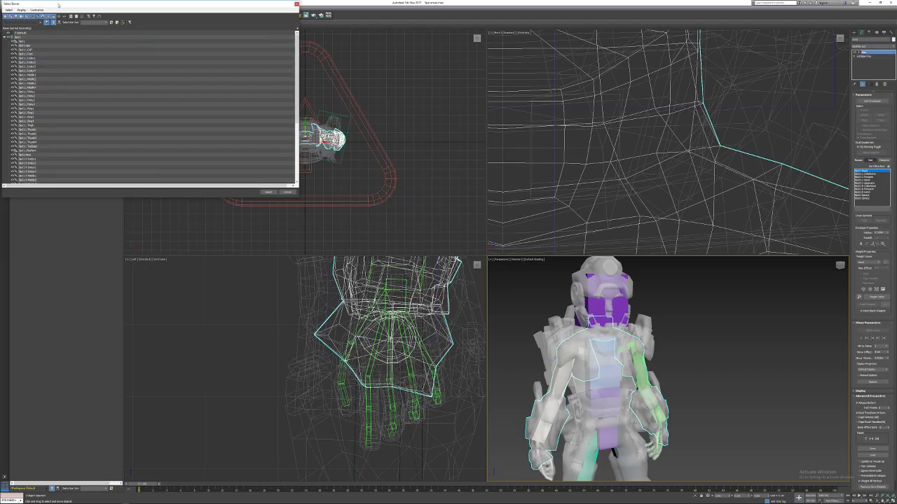
drag(58, 5, 366, 42)
click(468, 192)
click(575, 229)
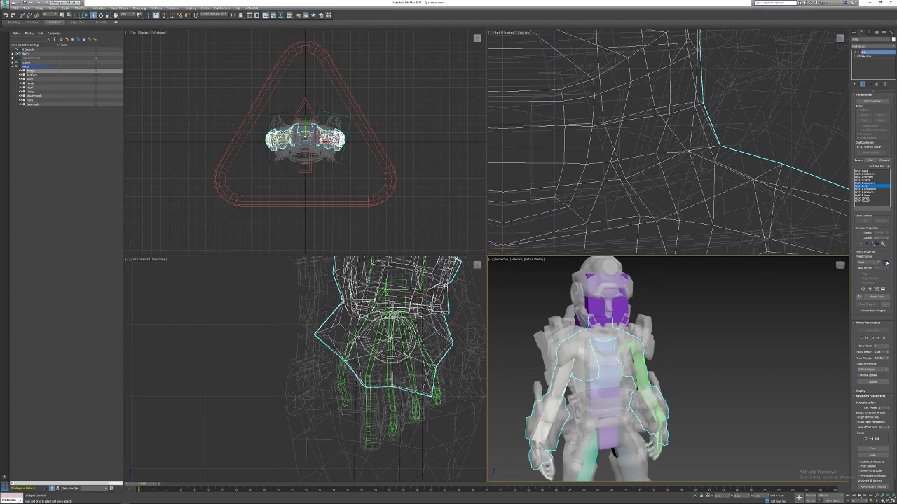
Adjust the voxel solver's maximum resolution and options, and apply the voxel weighting to the arms' Skin modifier.
click(885, 262)
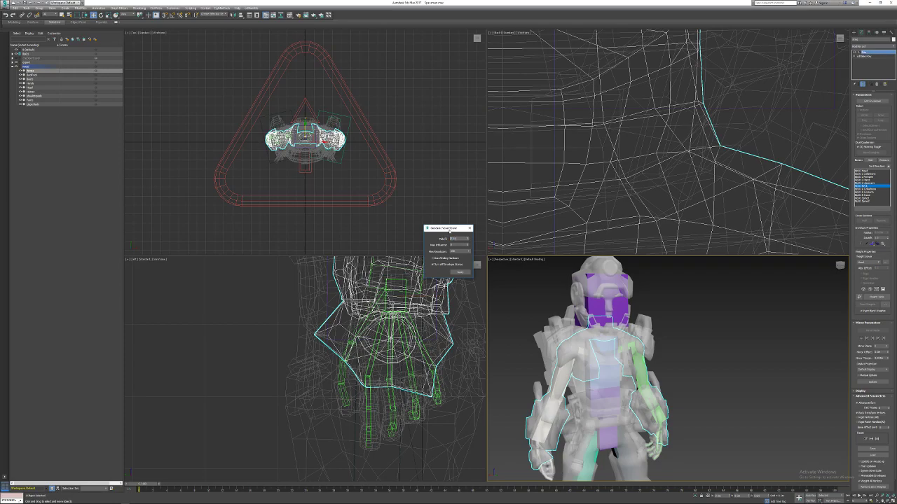
key(Tab)
click(469, 251)
click(457, 265)
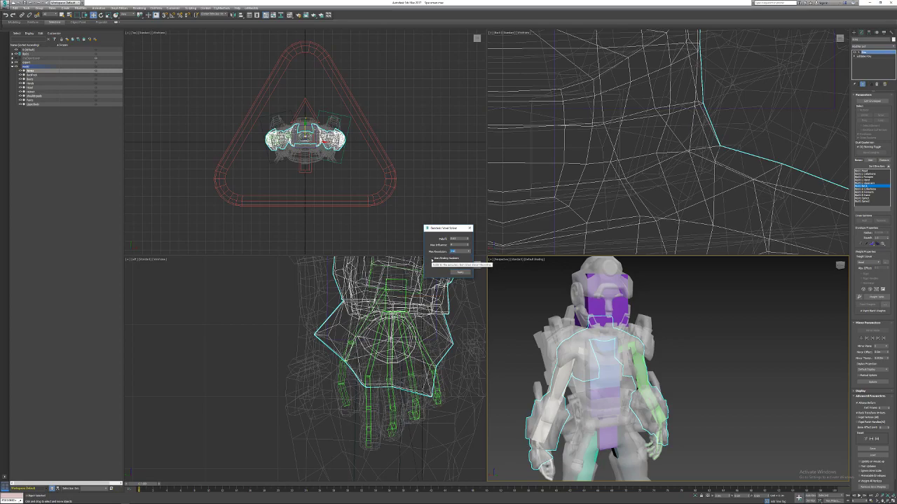
click(432, 259)
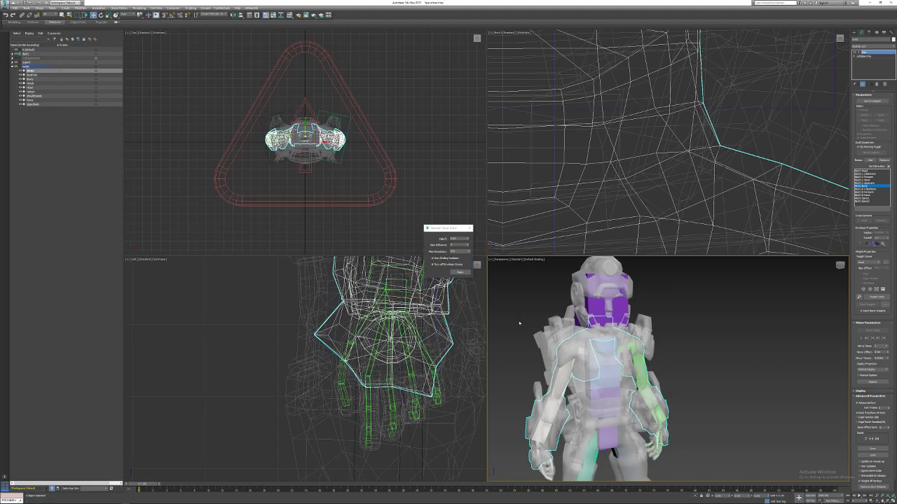
click(470, 229)
Select the upper body mesh and apply a Skin modifier to it.
click(598, 393)
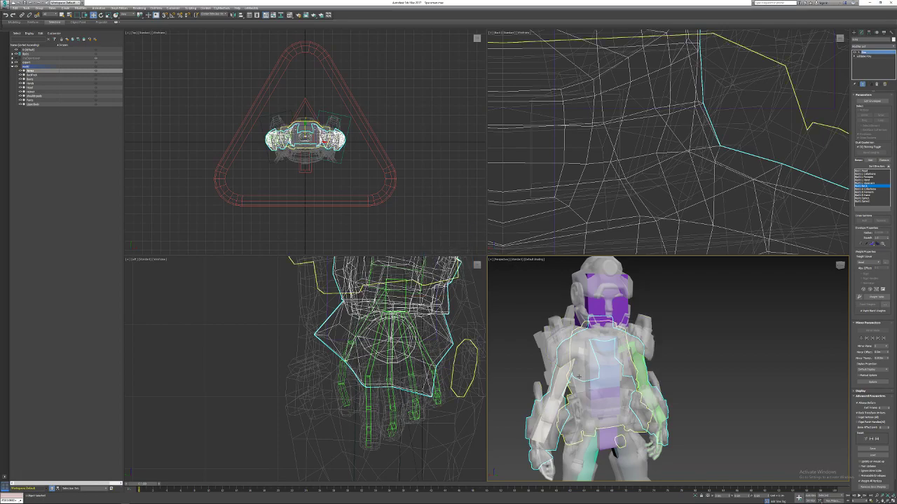
alt+middle_drag(608, 387, 599, 388)
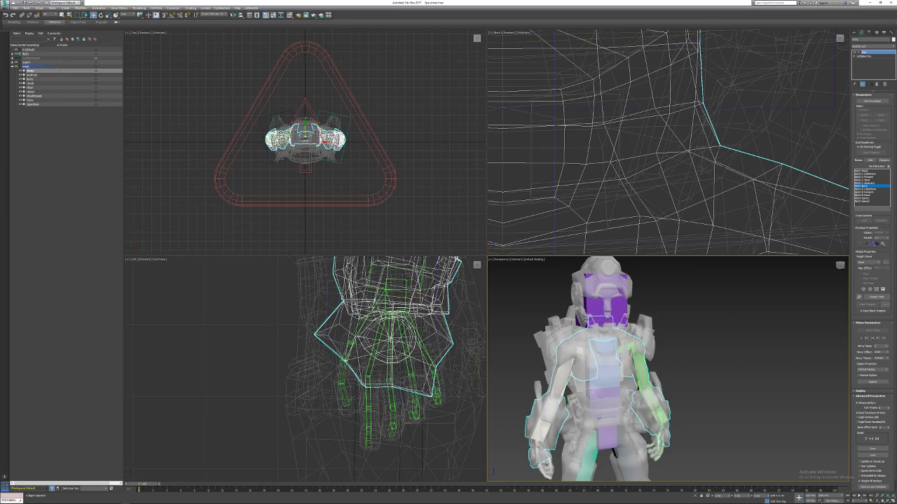
alt+middle_drag(623, 368, 607, 340)
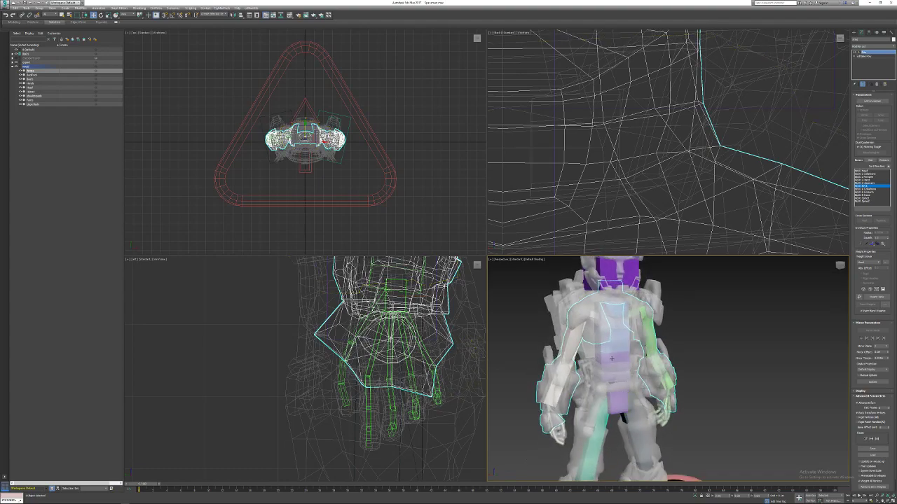
click(564, 343)
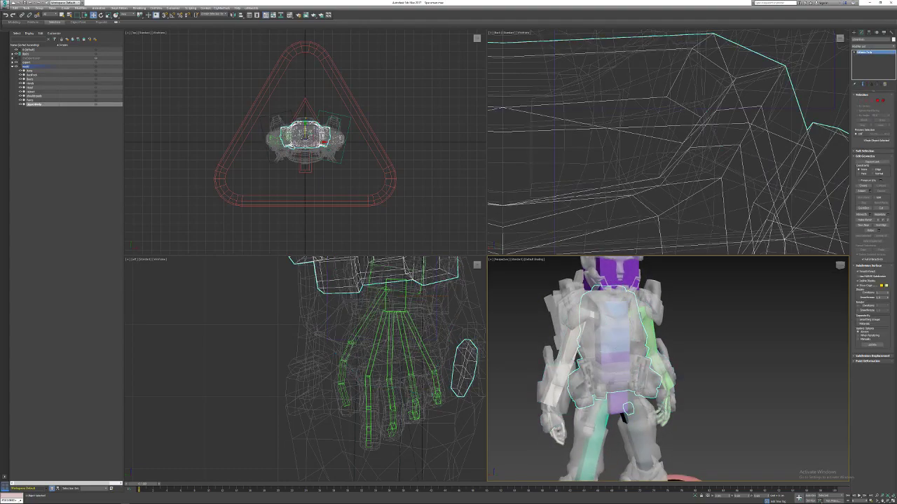
click(883, 46)
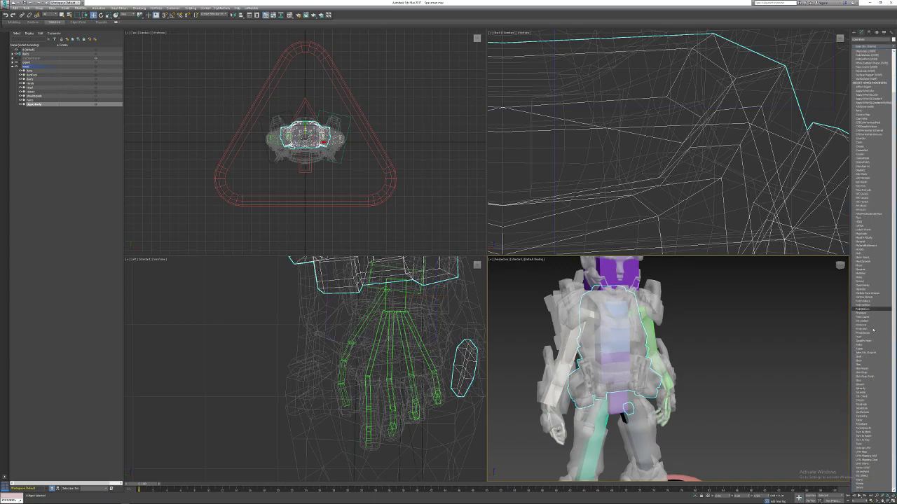
click(869, 365)
click(870, 161)
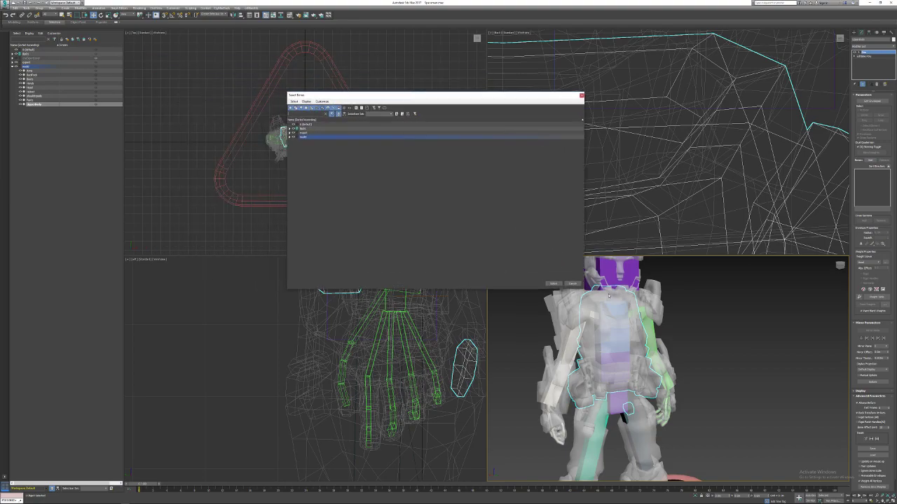
click(290, 129)
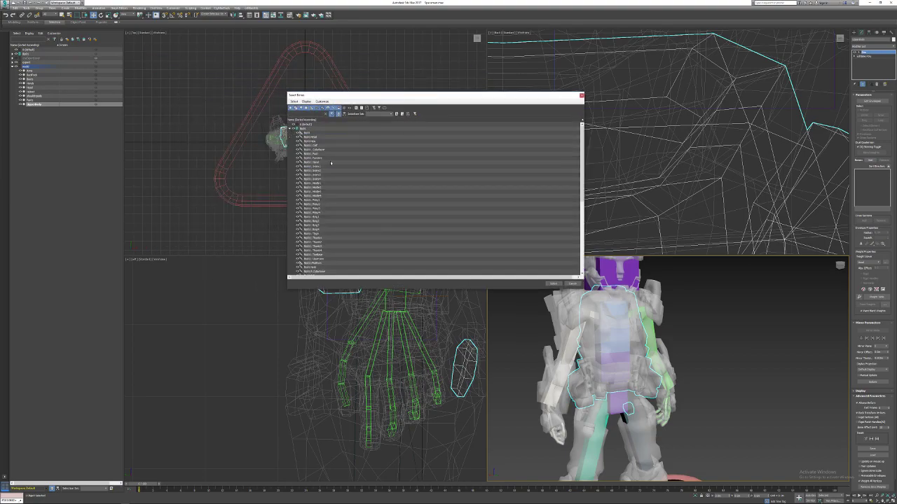
scroll(334, 232, down, 2)
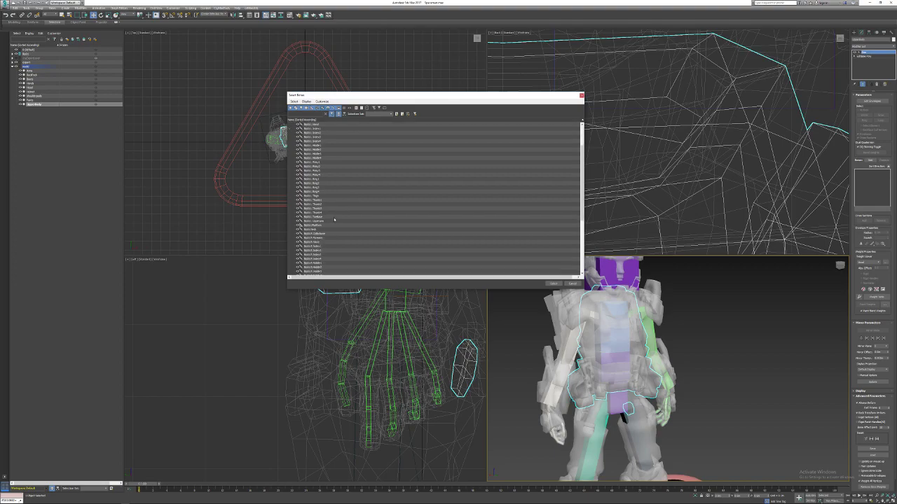
click(323, 243)
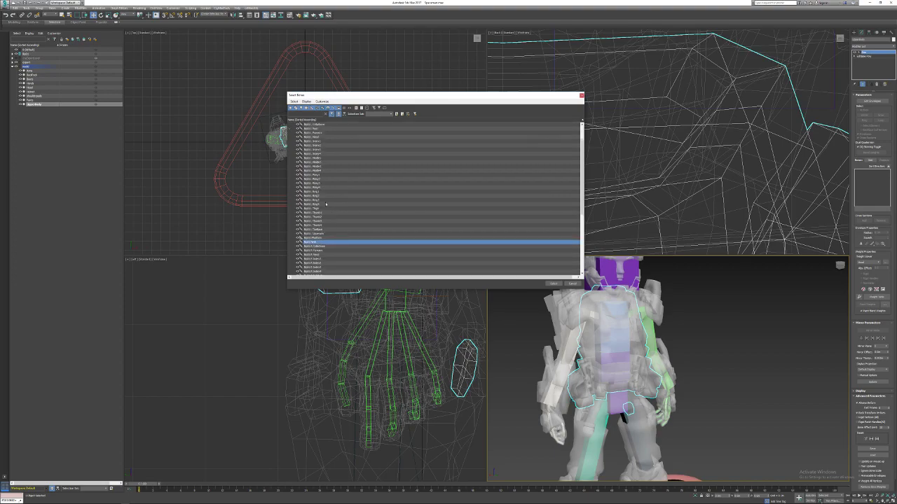
ctrl+click(332, 247)
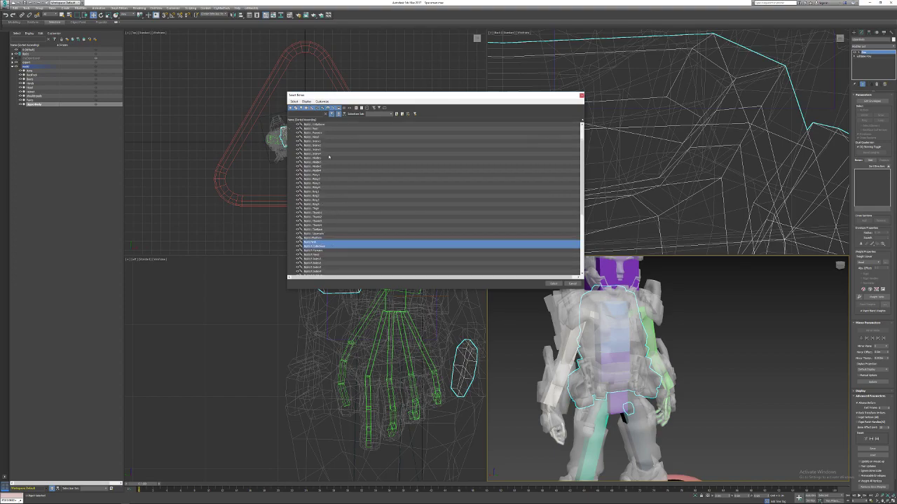
scroll(328, 156, up, 2)
ctrl+click(329, 150)
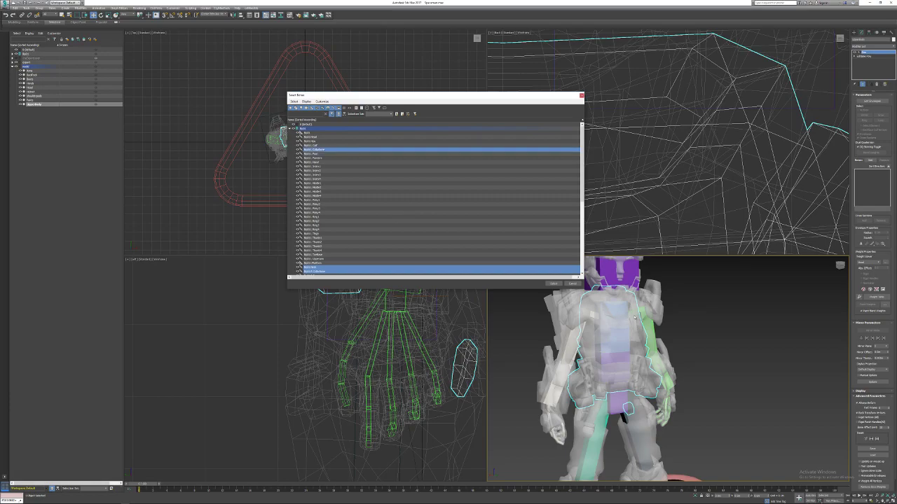
scroll(320, 193, down, 10)
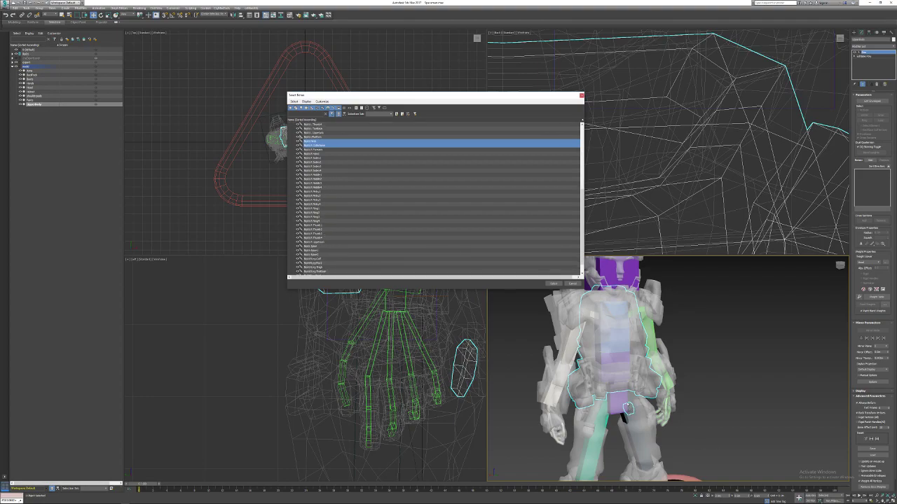
click(572, 283)
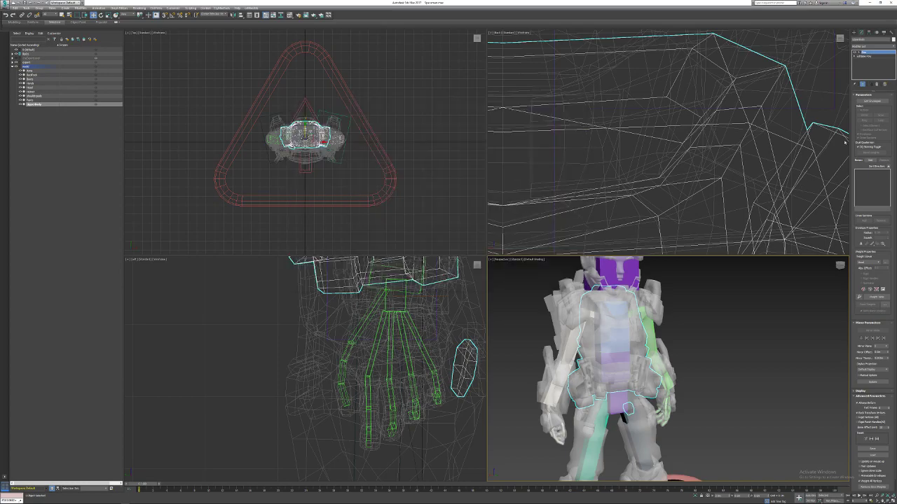
Detach the small loose piece beside the thigh from the upper body's Editable Poly as a separate object.
click(866, 56)
click(883, 100)
alt+middle_drag(707, 424, 579, 425)
click(593, 420)
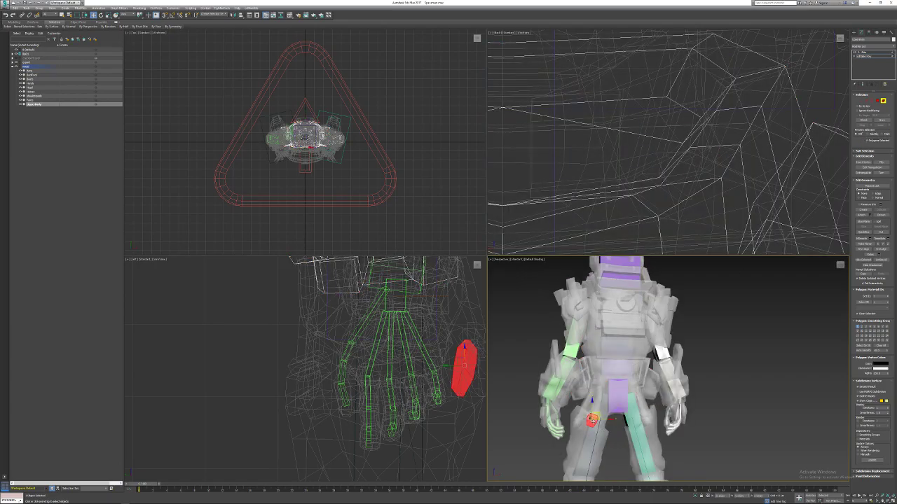
click(882, 215)
click(463, 258)
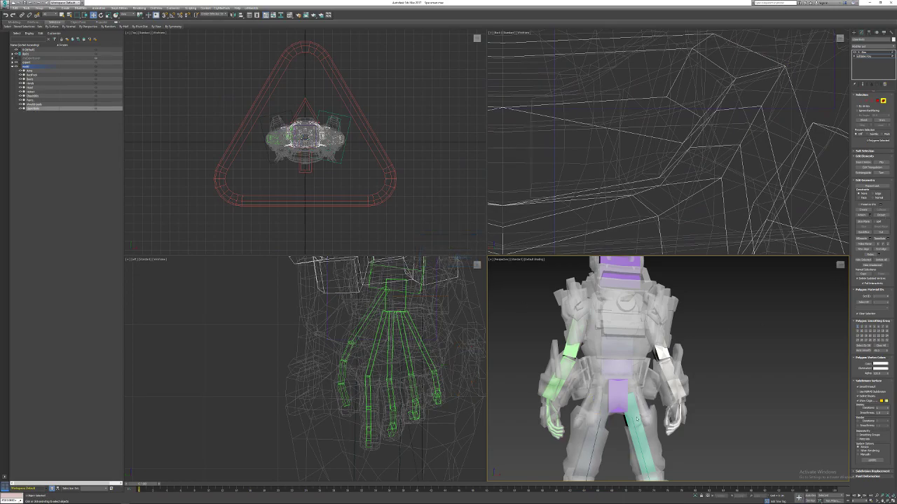
click(883, 101)
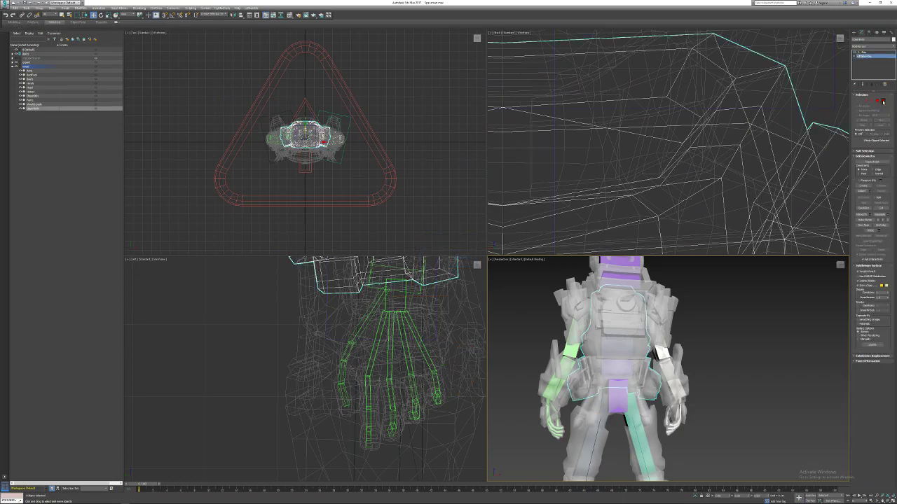
Add the hip, left collarbone, neck and spine bones to the upper body's Skin modifier.
alt+middle_drag(617, 371, 669, 378)
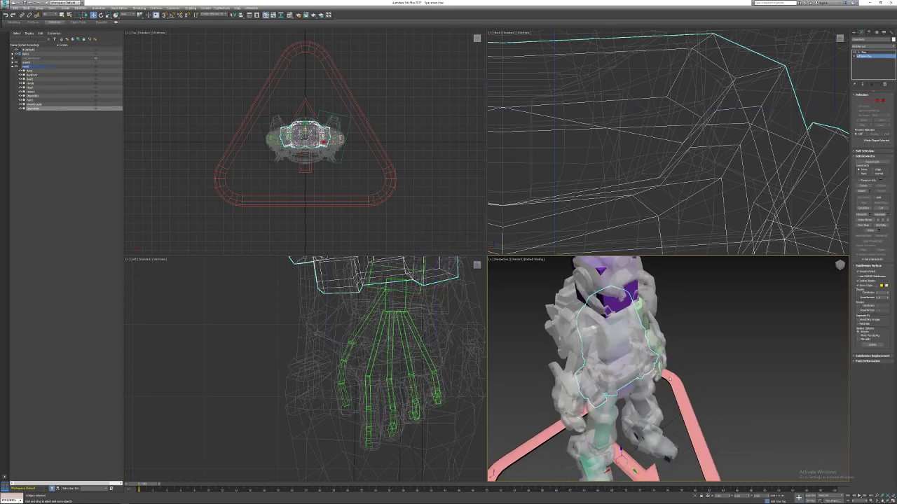
click(867, 51)
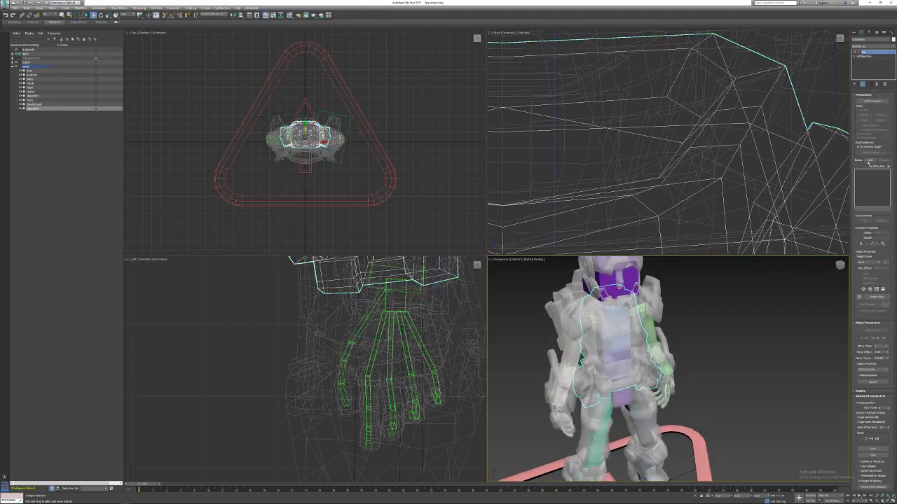
click(869, 160)
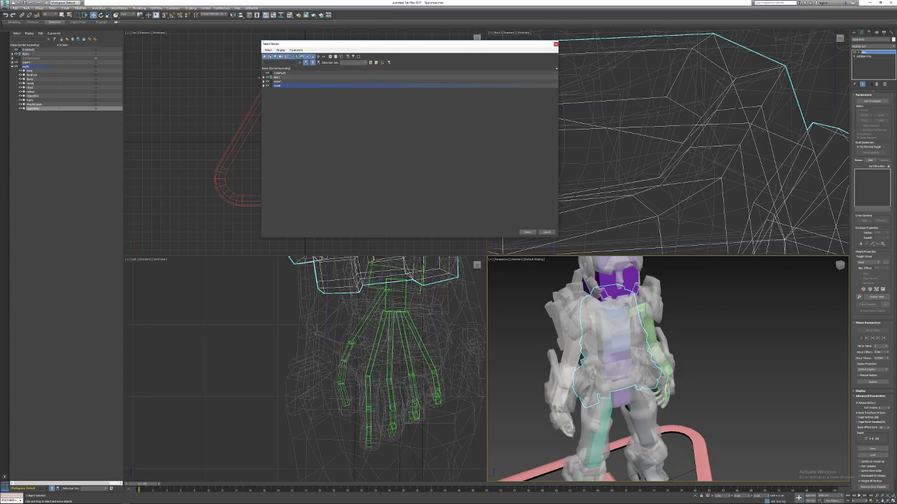
click(263, 77)
click(297, 91)
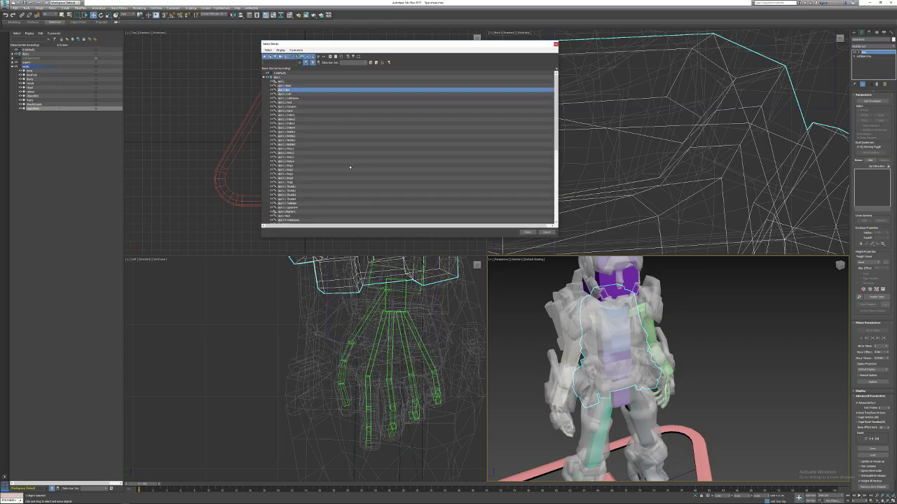
scroll(300, 168, down, 4)
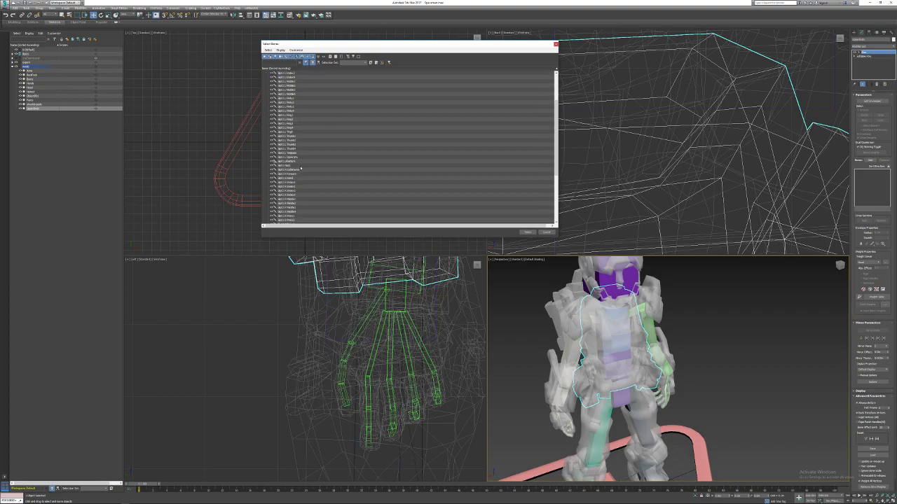
click(300, 166)
scroll(312, 174, down, 7)
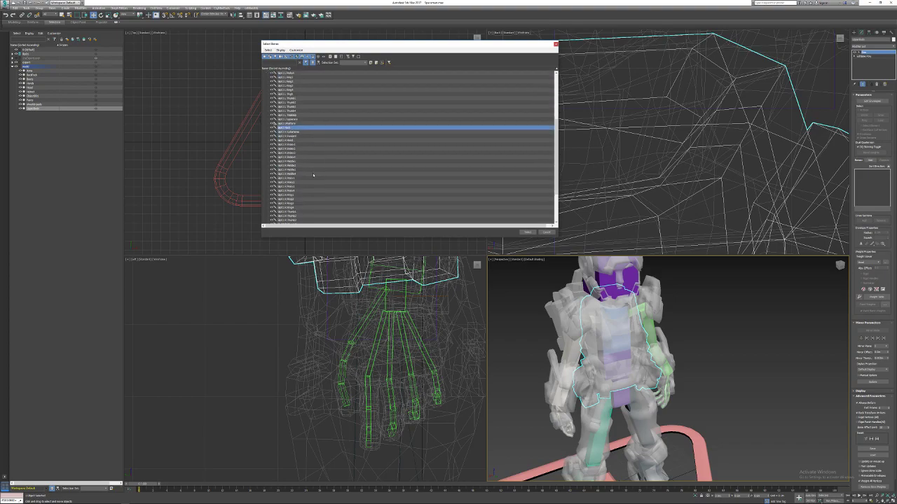
ctrl+click(299, 183)
drag(294, 187, 302, 191)
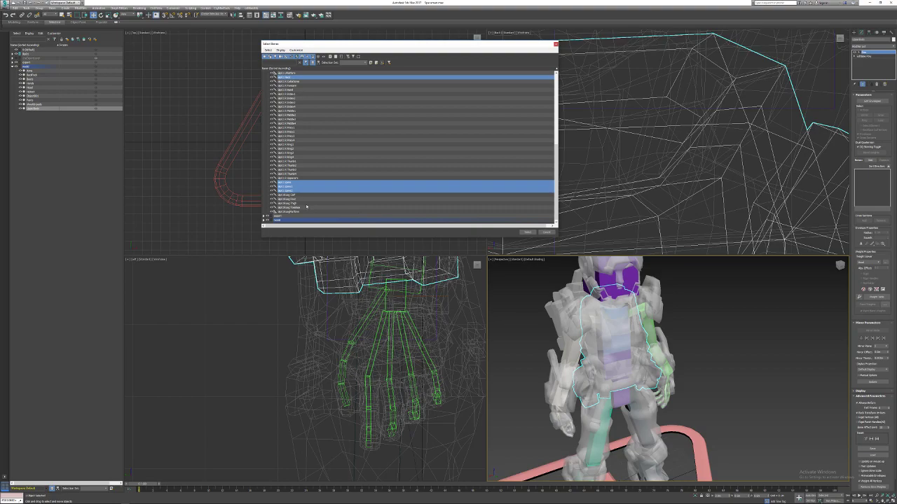
click(527, 232)
Attach the loose detached piece to the pants mesh and apply a Skin modifier to the pants.
alt+middle_drag(634, 367, 599, 326)
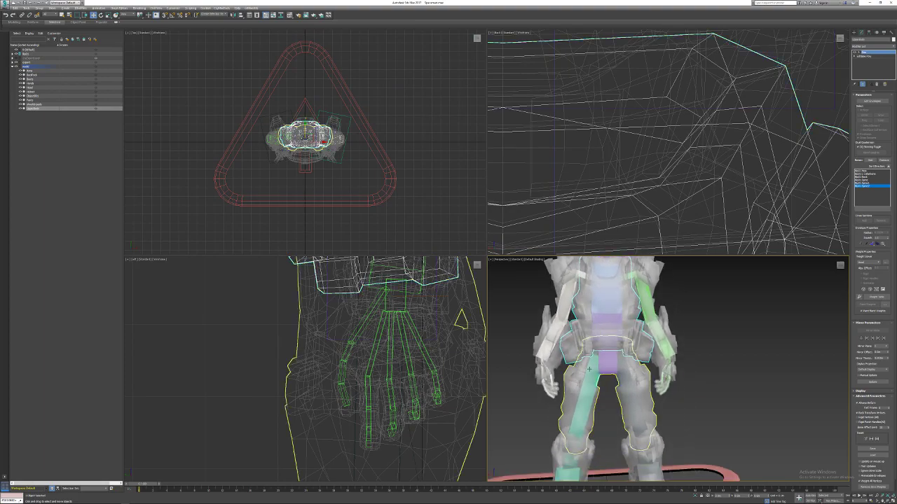
click(590, 369)
alt+middle_drag(693, 364, 547, 346)
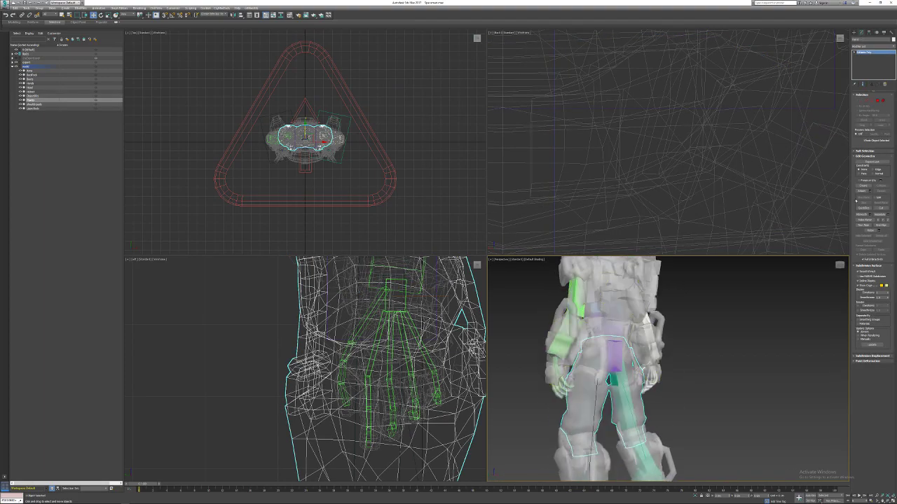
click(861, 190)
click(602, 377)
alt+middle_drag(589, 371, 713, 372)
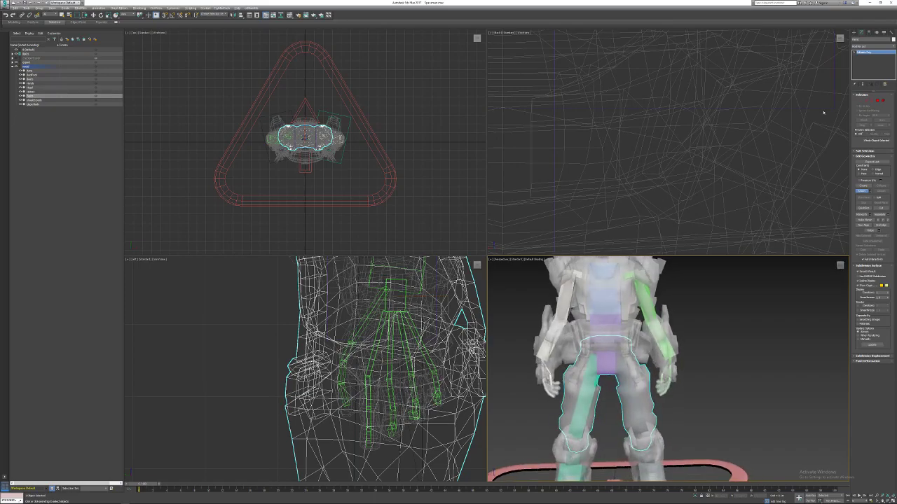
click(872, 46)
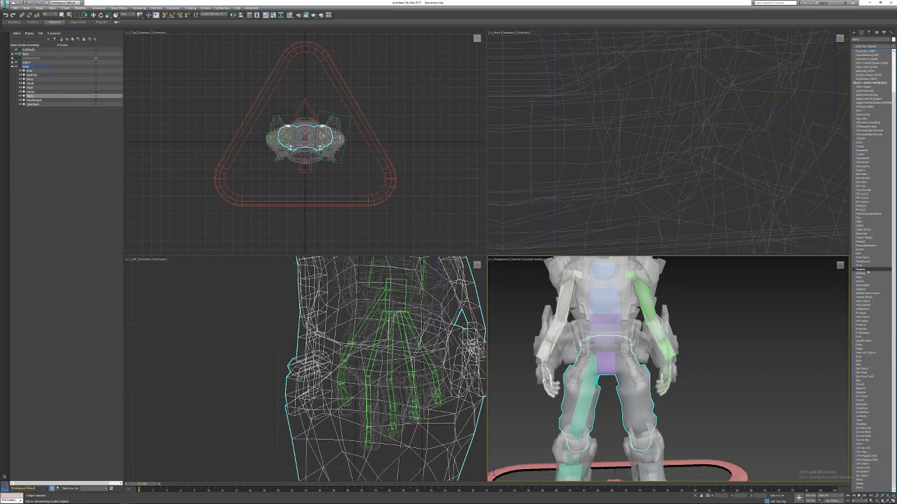
click(869, 362)
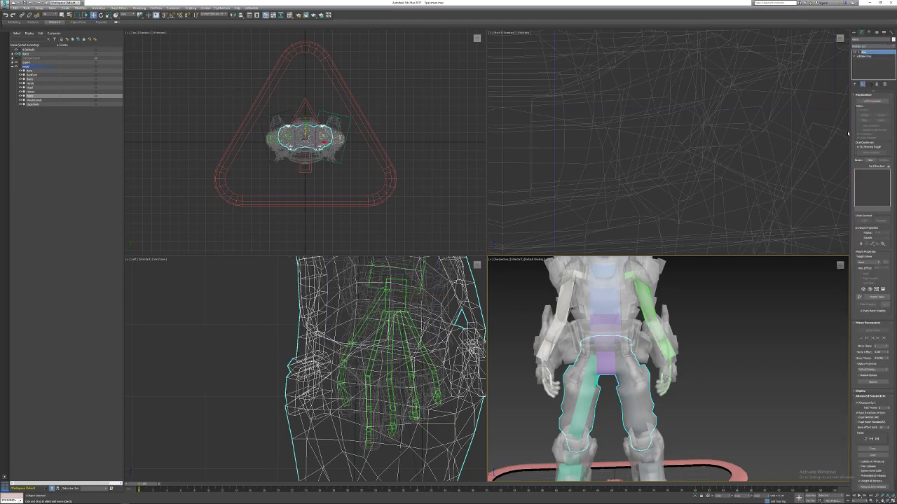
Add the hip bone and the left and right thigh and calf bones to the pants' Skin modifier.
click(870, 160)
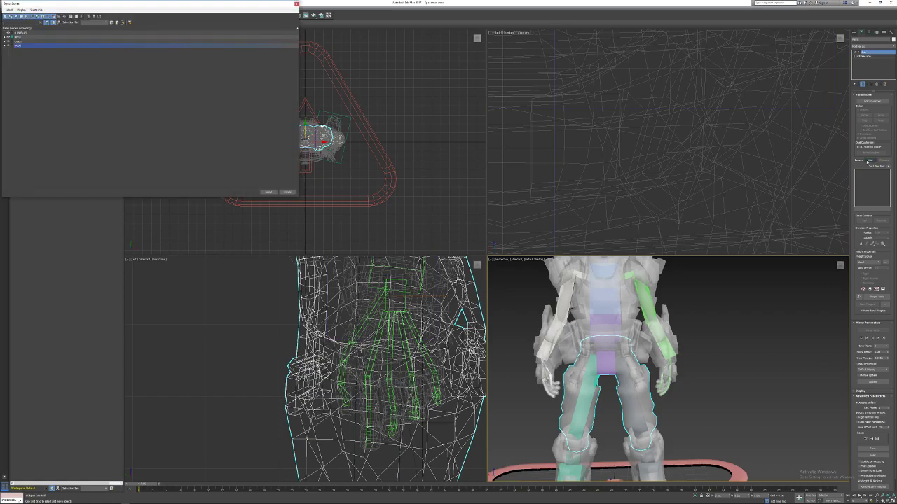
drag(174, 7, 461, 97)
click(291, 127)
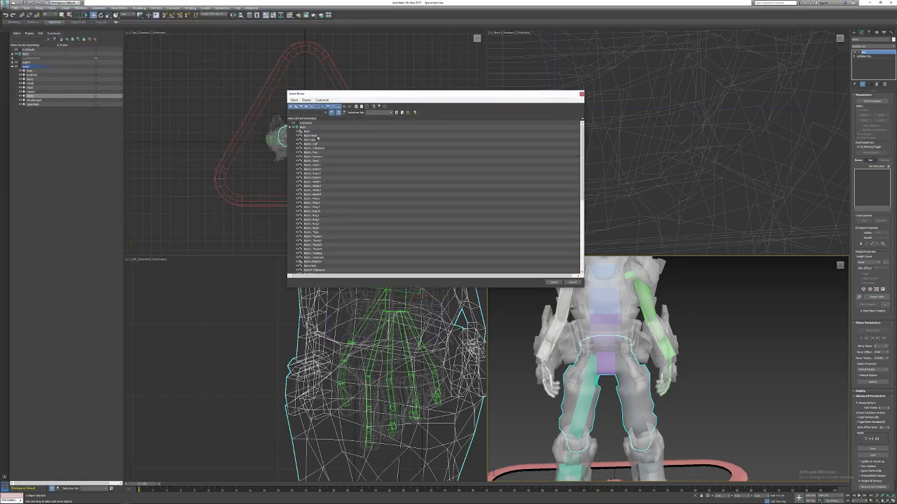
scroll(331, 257, down, 2)
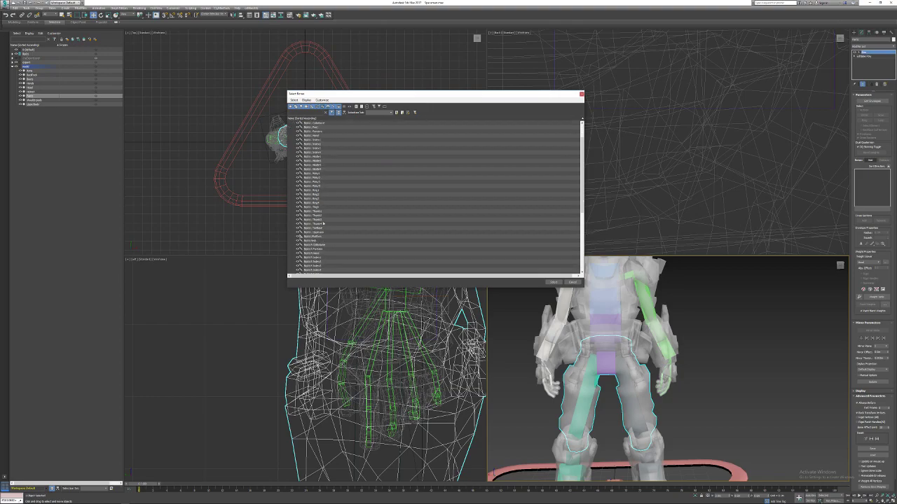
scroll(323, 229, up, 2)
click(318, 144)
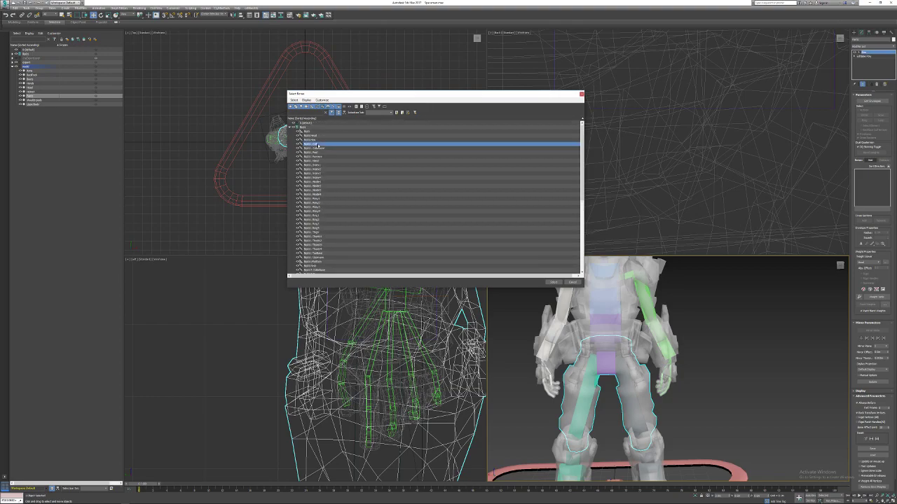
ctrl+click(324, 140)
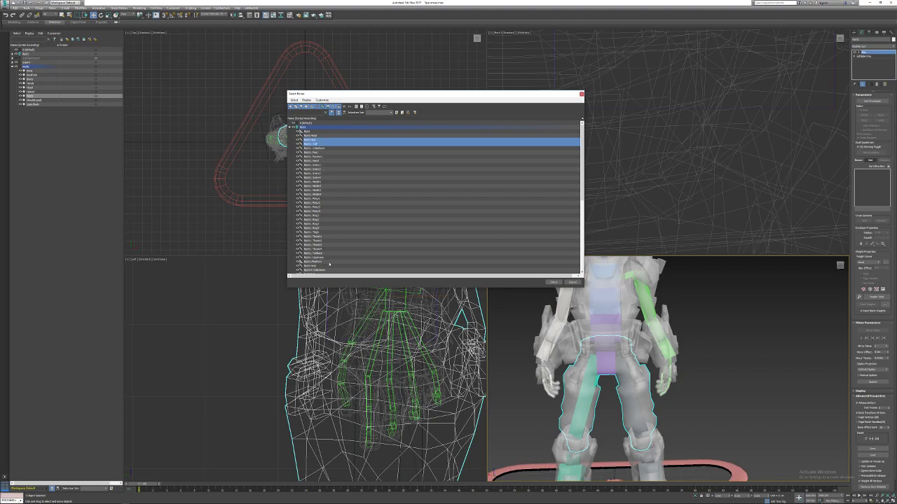
scroll(330, 261, down, 1)
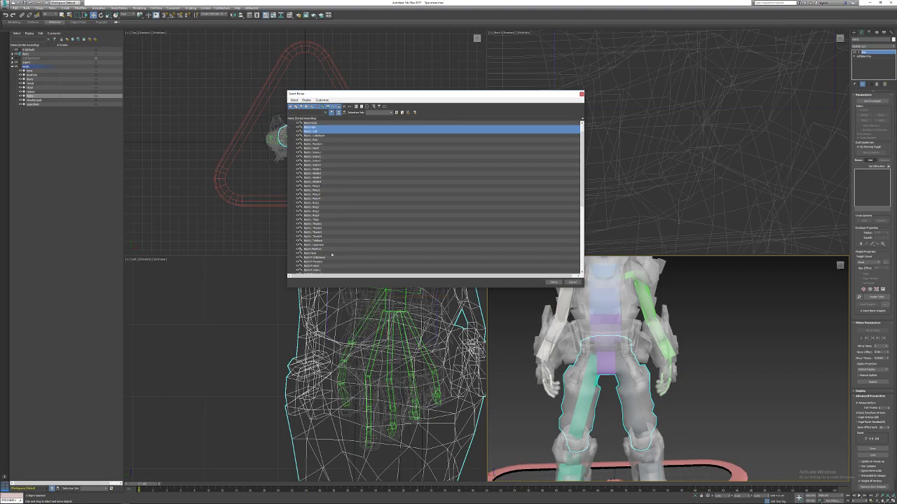
scroll(323, 219, down, 8)
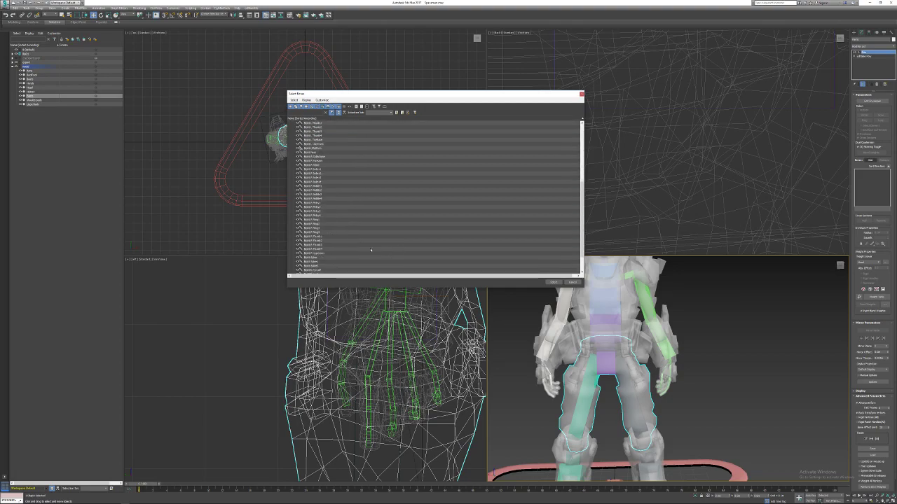
scroll(329, 251, down, 2)
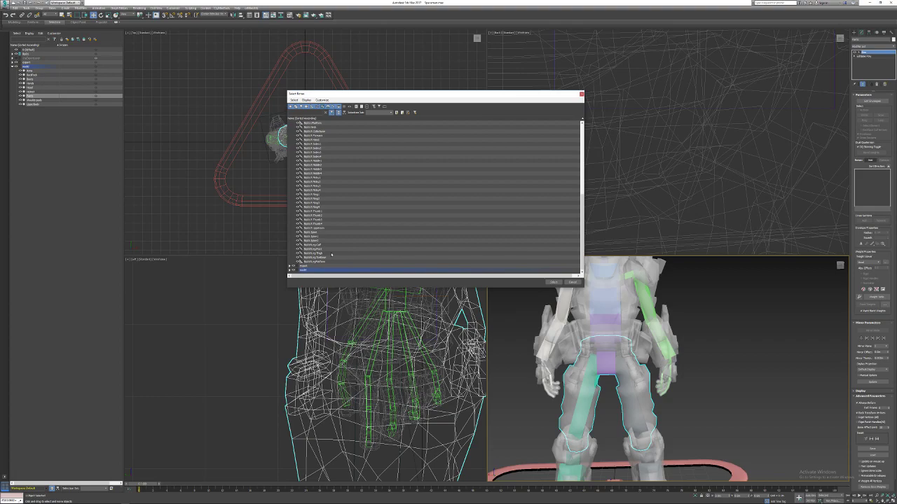
ctrl+click(331, 254)
ctrl+click(326, 246)
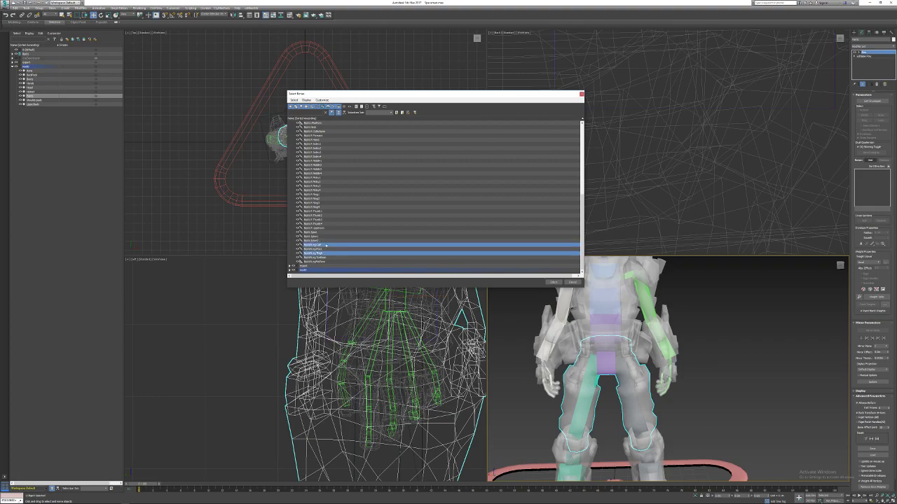
click(553, 281)
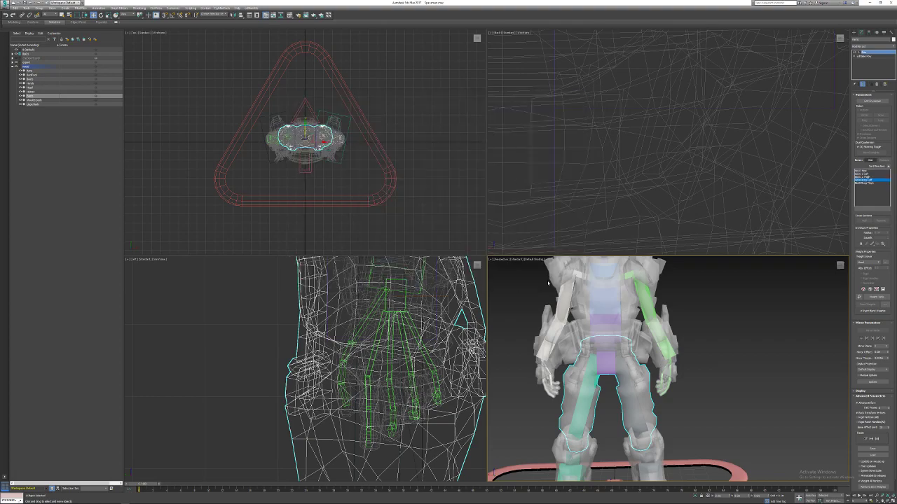
Apply voxel weighting to the pants with falloff 0.2, a different maximum resolution and Use Winding Numbers enabled.
click(887, 265)
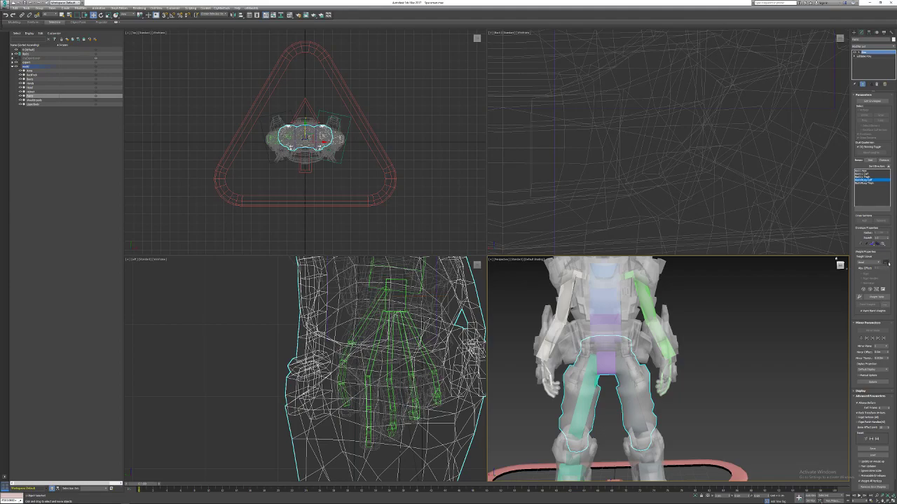
text(0.2)
key(Tab)
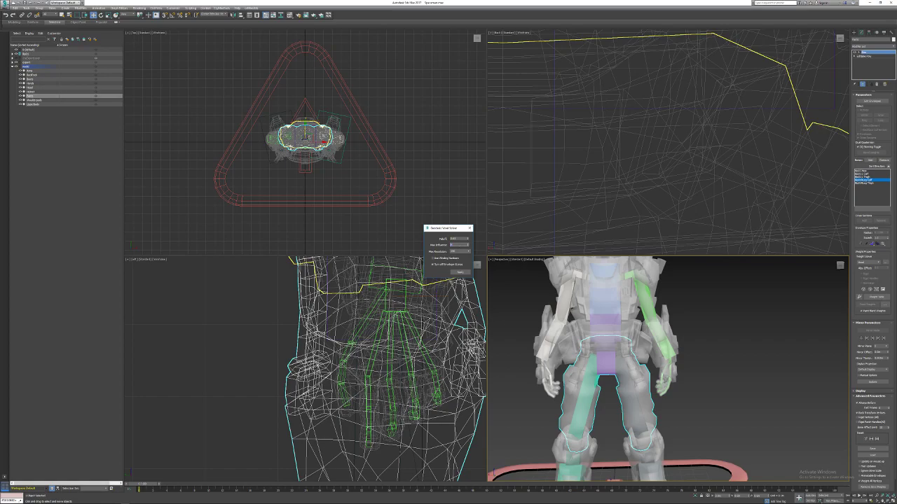
click(467, 251)
click(456, 264)
click(433, 259)
click(460, 272)
click(460, 272)
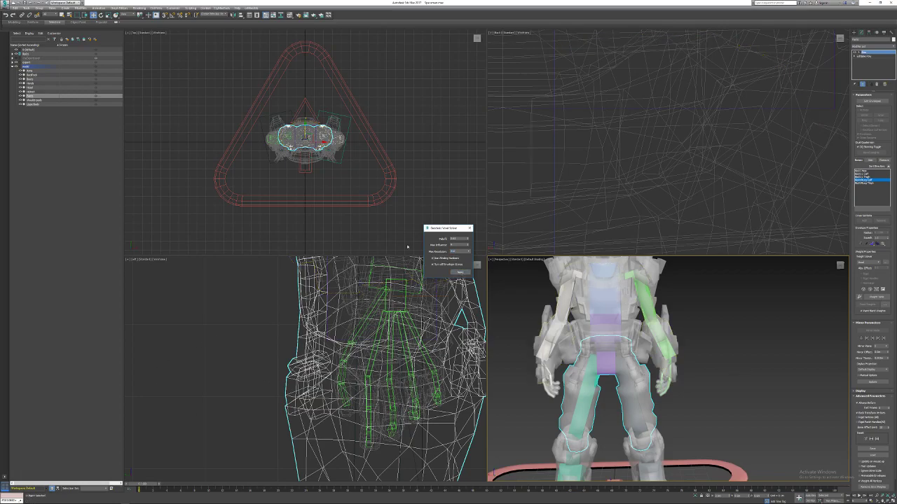
drag(438, 229, 414, 225)
click(447, 225)
Reselect the upper body mesh and apply voxel weighting with a changed maximum resolution and Use Winding Numbers enabled.
click(608, 316)
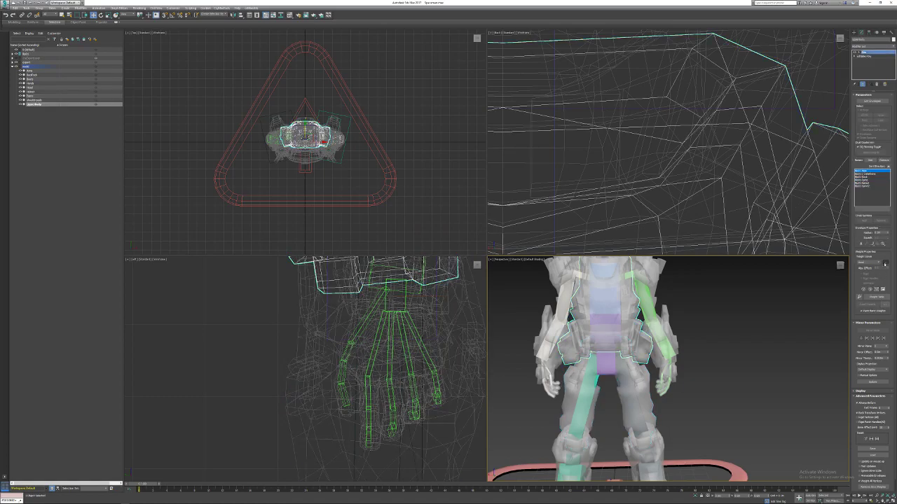
click(884, 263)
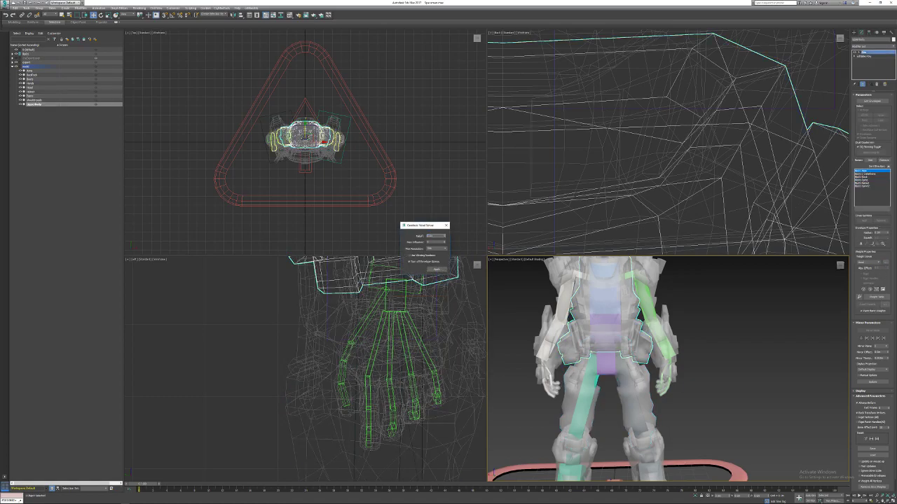
key(Tab)
click(440, 249)
click(434, 262)
click(418, 255)
click(443, 271)
click(441, 270)
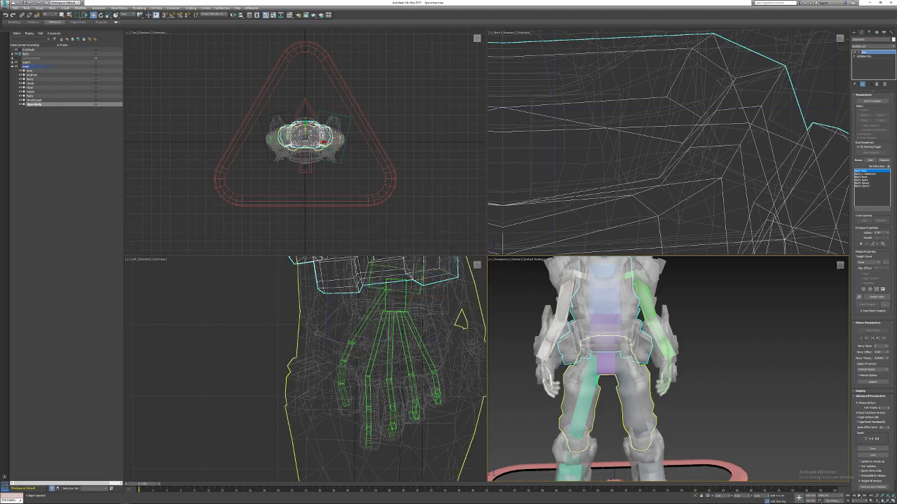
Select the boots mesh around the lower legs and apply a Skin modifier to it.
middle_drag(603, 406, 603, 352)
click(585, 414)
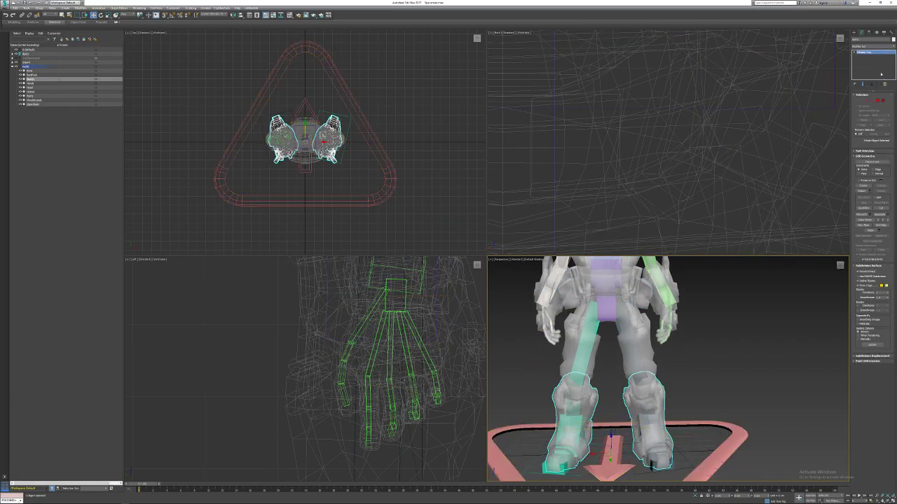
click(871, 47)
scroll(871, 354, down, 3)
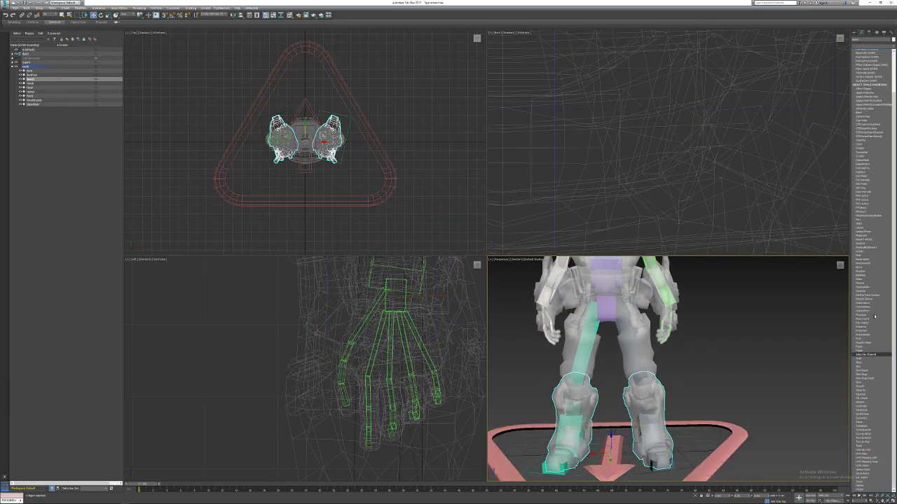
click(869, 363)
Add the left and right calf, foot and toe bones to the boots' Skin modifier.
click(871, 160)
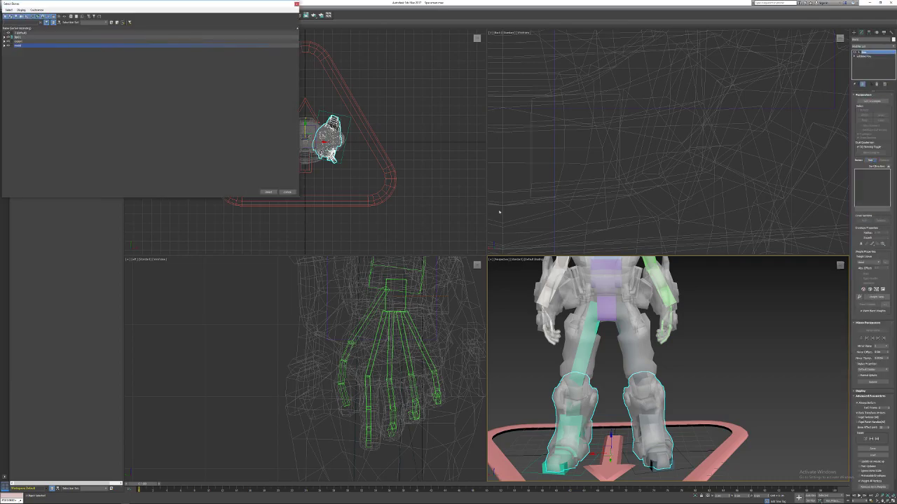
drag(209, 6, 545, 67)
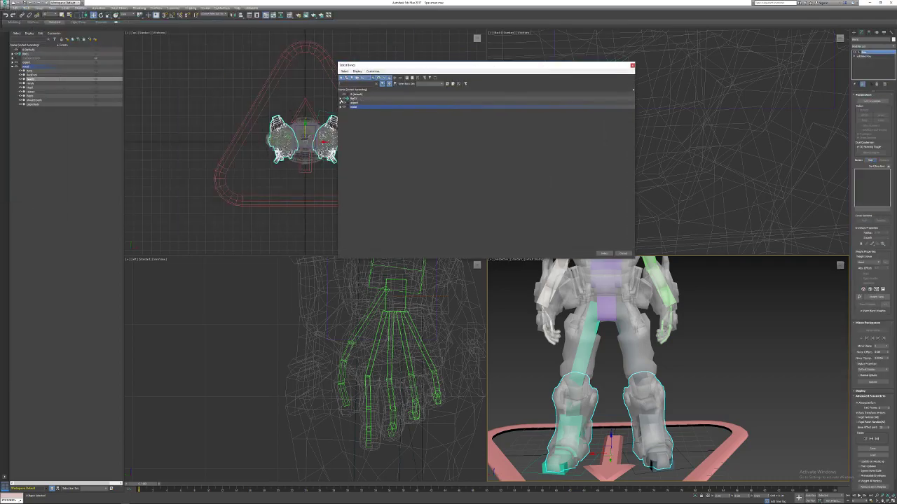
click(341, 101)
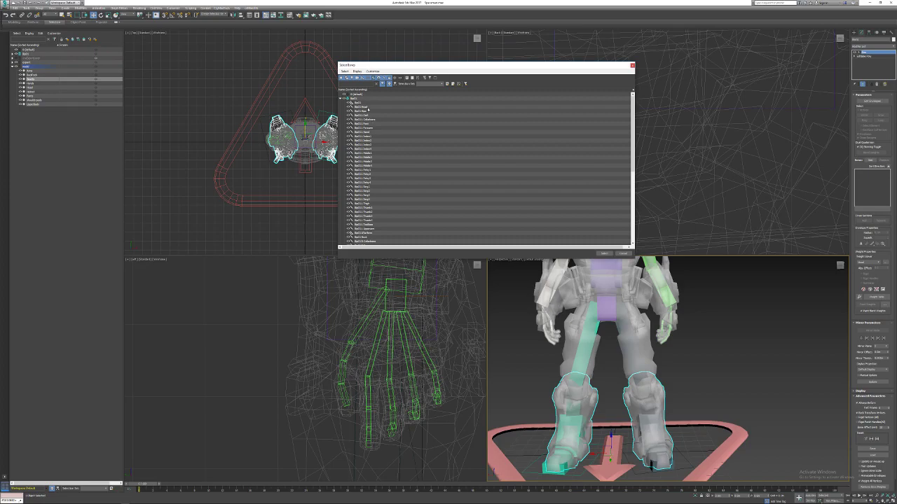
click(363, 115)
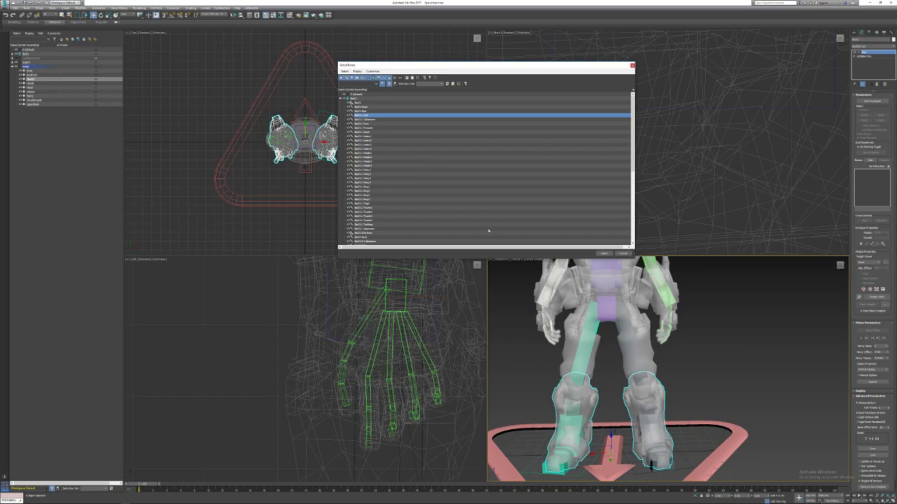
ctrl+click(375, 123)
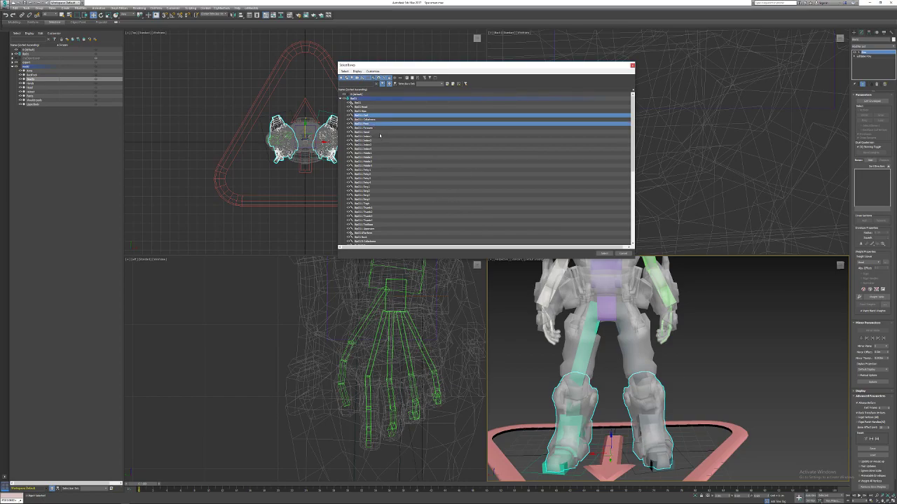
scroll(374, 222, down, 6)
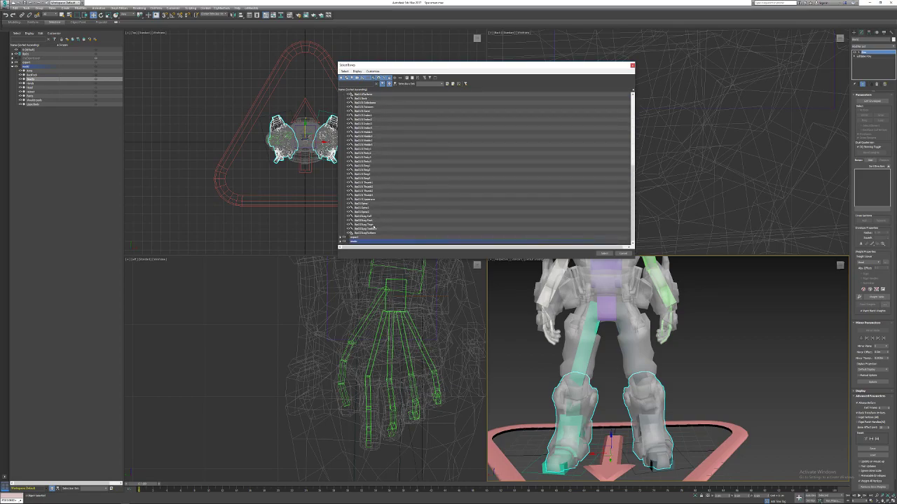
ctrl+click(376, 229)
ctrl+click(374, 216)
ctrl+click(374, 221)
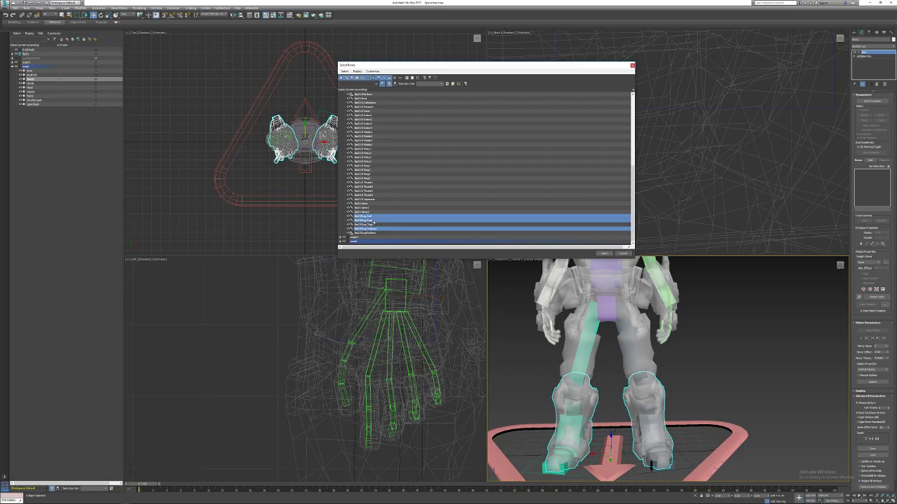
click(604, 253)
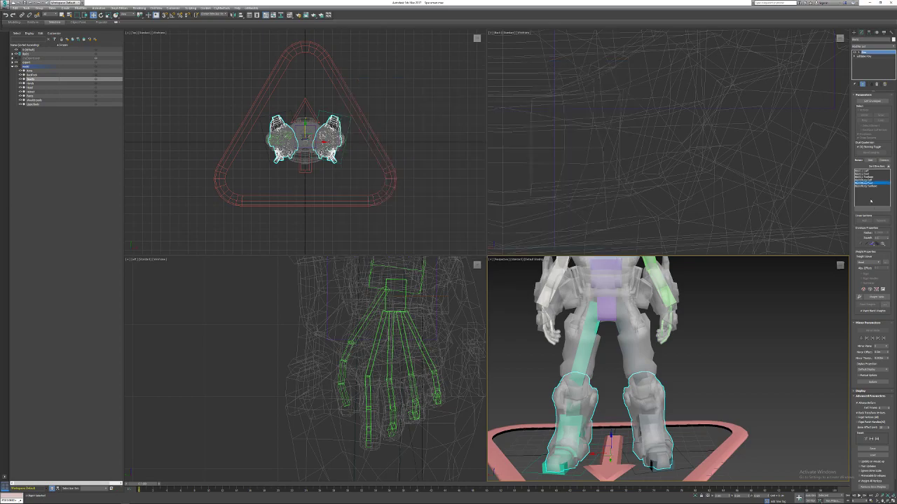
Apply voxel weighting to the boots with a changed maximum resolution and Use Winding Numbers enabled.
click(889, 256)
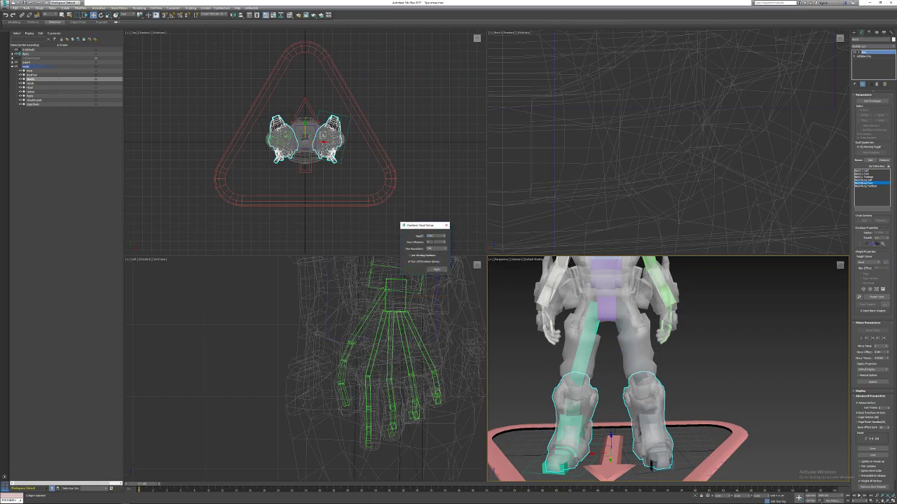
click(433, 247)
click(444, 249)
click(430, 260)
click(436, 268)
click(446, 225)
Select the hands mesh and apply a Skin modifier to it.
click(551, 326)
alt+middle_drag(551, 326, 574, 319)
scroll(554, 309, up, 5)
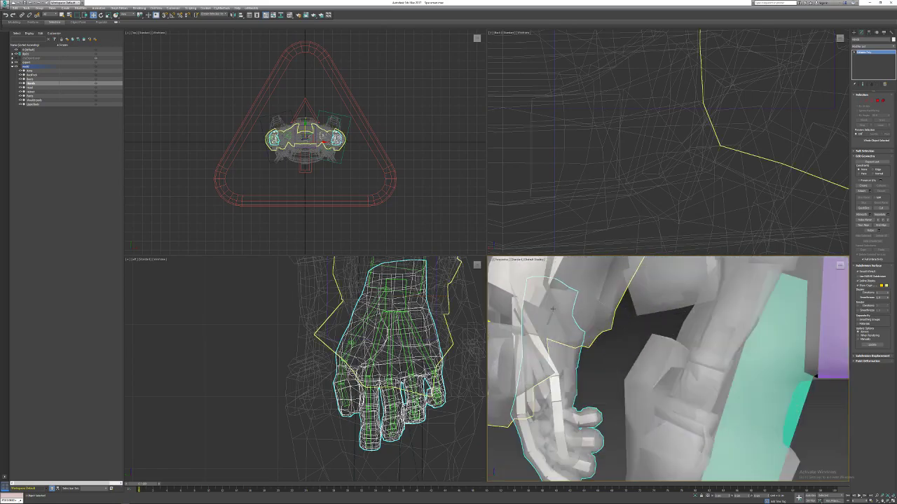
scroll(553, 308, down, 3)
scroll(554, 307, up, 8)
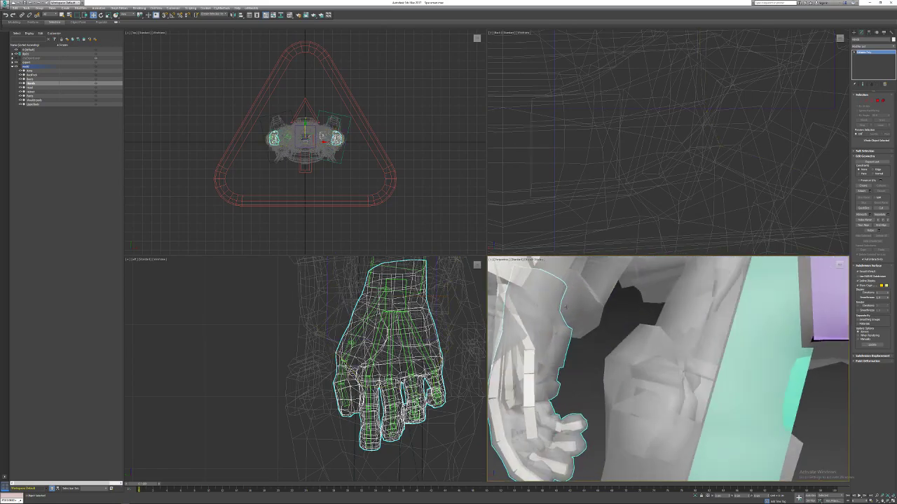
scroll(578, 312, down, 3)
middle_drag(528, 258, 559, 287)
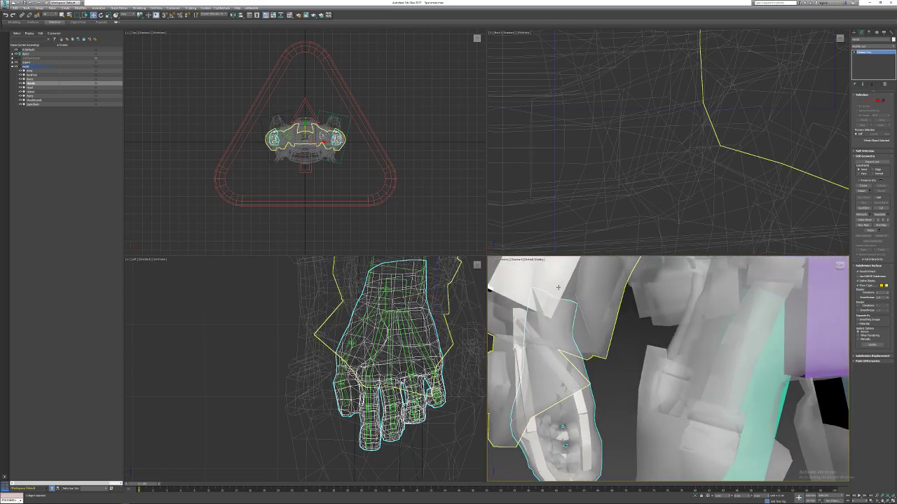
mouse_move(550, 322)
middle_down()
mouse_move(583, 349)
mouse_move(556, 318)
middle_up()
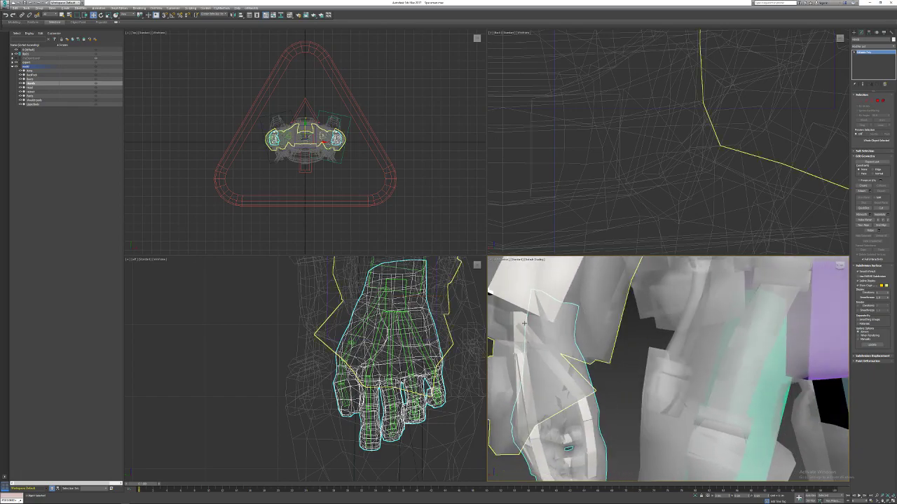
scroll(524, 324, down, 4)
alt+middle_drag(525, 324, 530, 329)
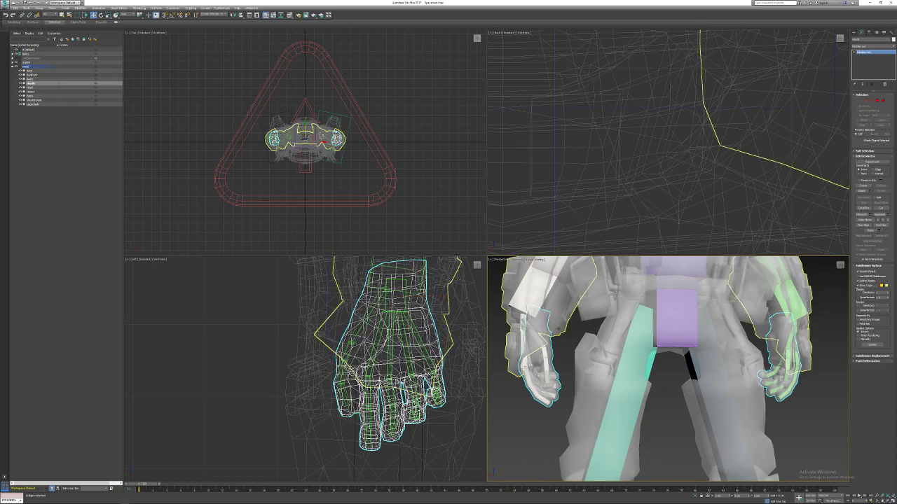
alt+middle_drag(586, 327, 630, 337)
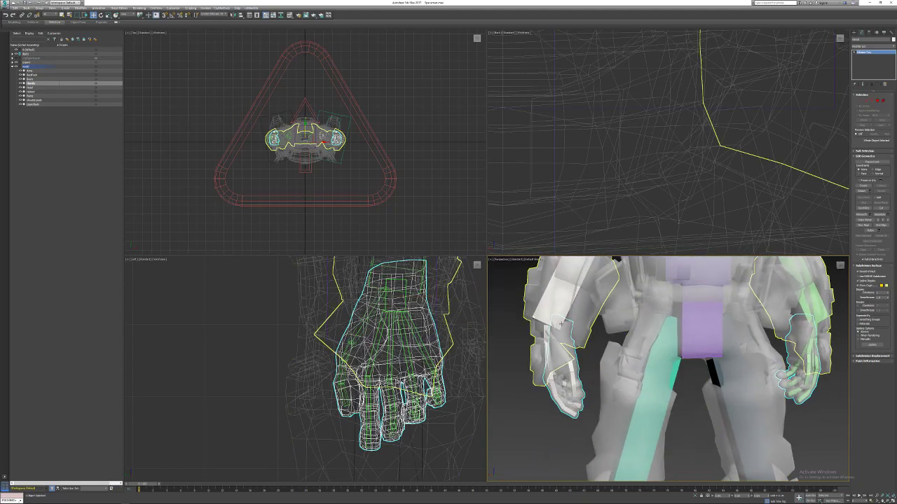
scroll(547, 309, down, 3)
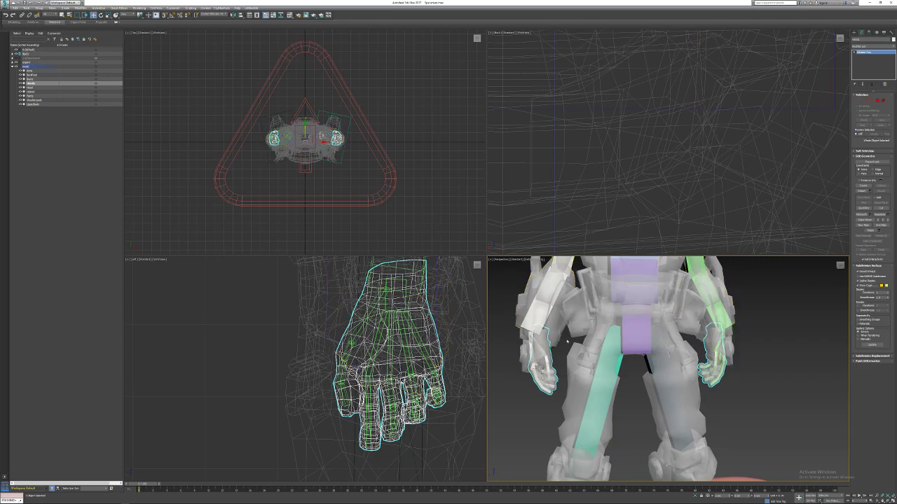
scroll(559, 333, up, 4)
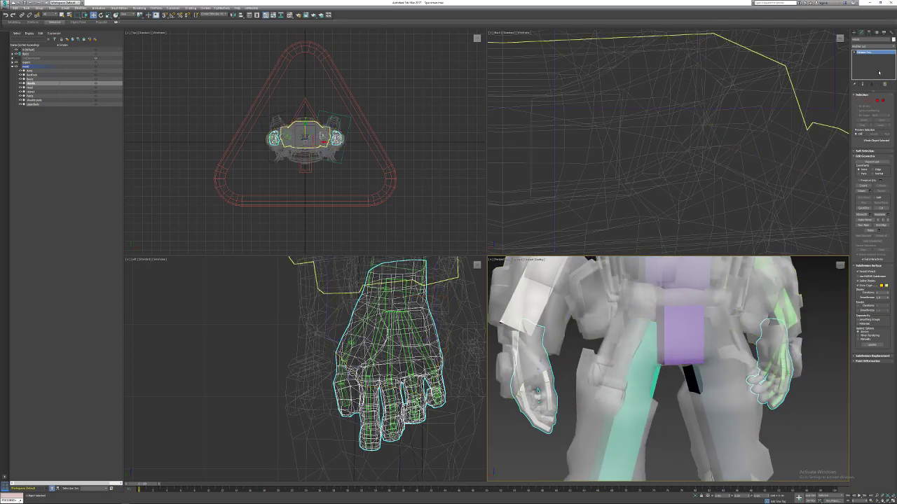
click(893, 47)
scroll(869, 315, down, 3)
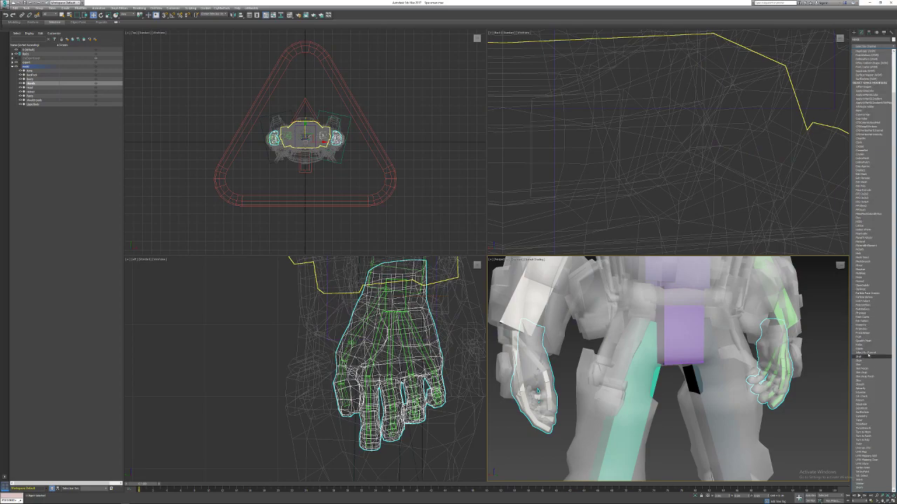
click(865, 362)
Add the forearm, hand and finger bones of both arms to the hands' Skin modifier.
click(869, 160)
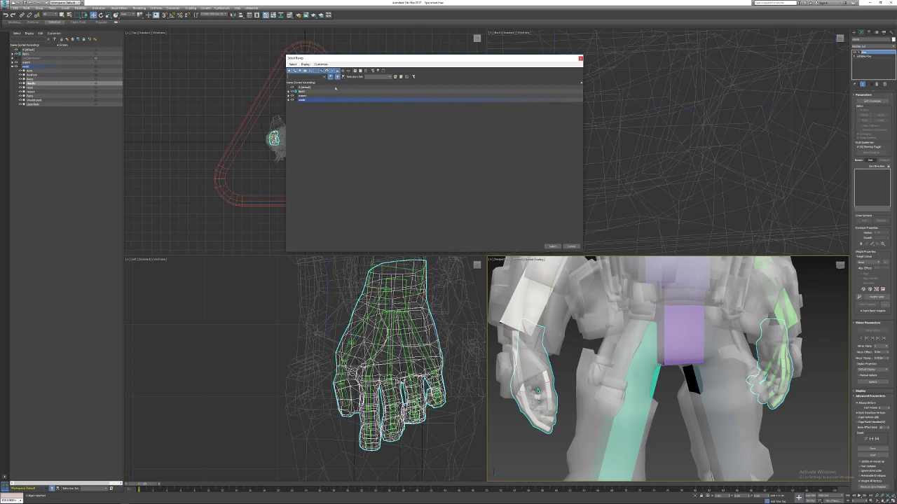
click(289, 91)
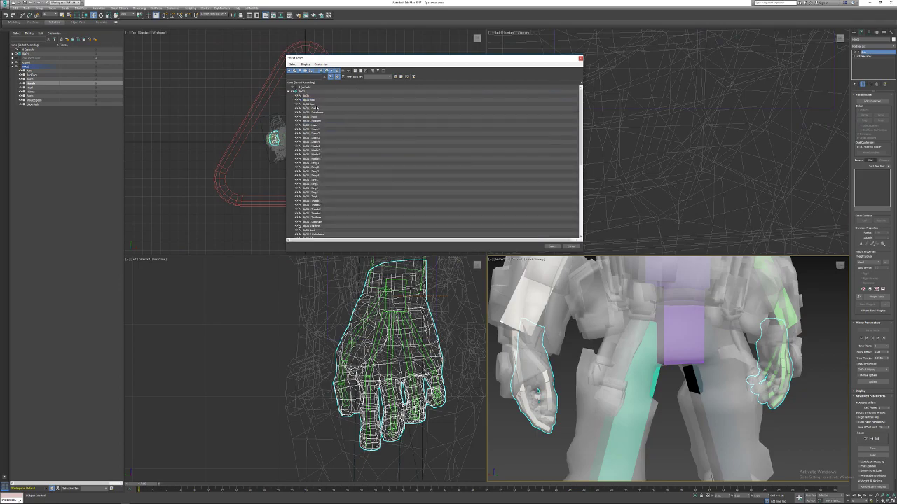
click(319, 126)
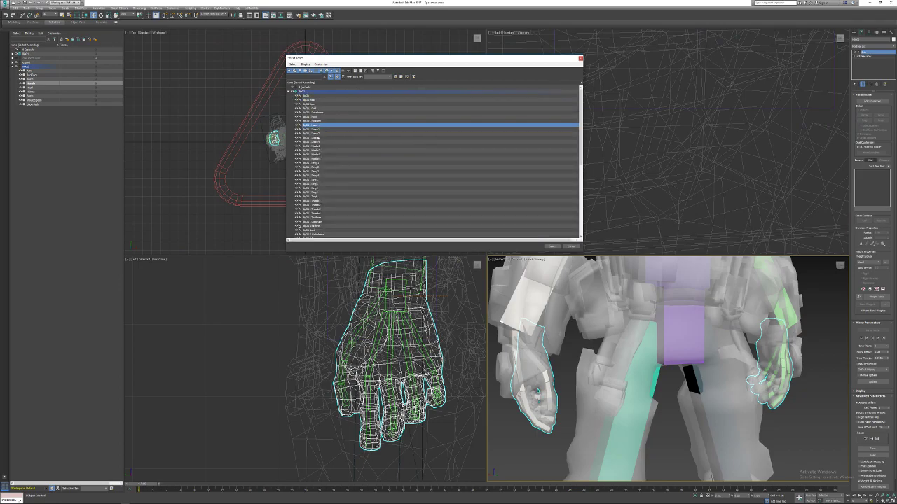
shift+click(318, 139)
drag(318, 139, 315, 194)
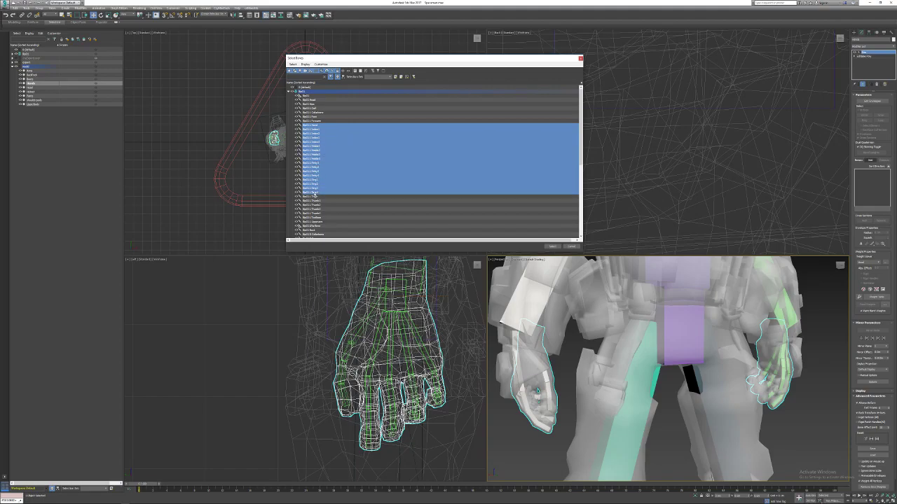
ctrl+click(318, 122)
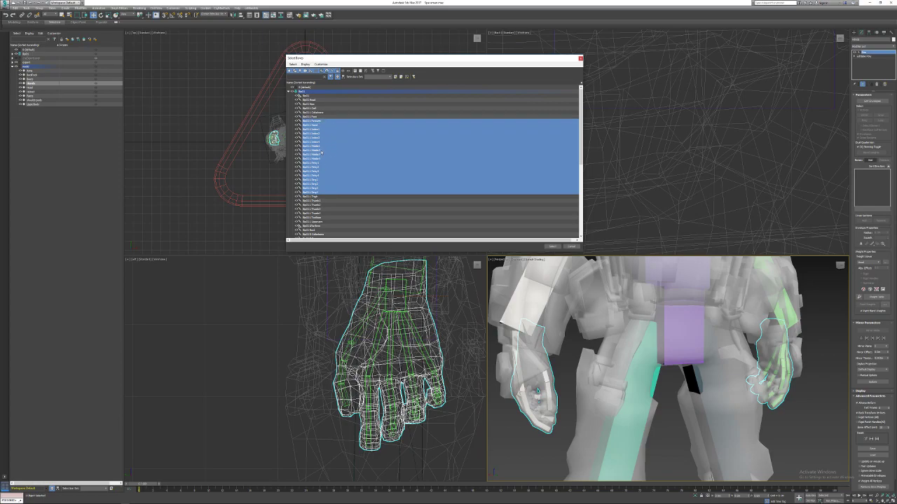
scroll(322, 154, down, 3)
drag(316, 130, 310, 214)
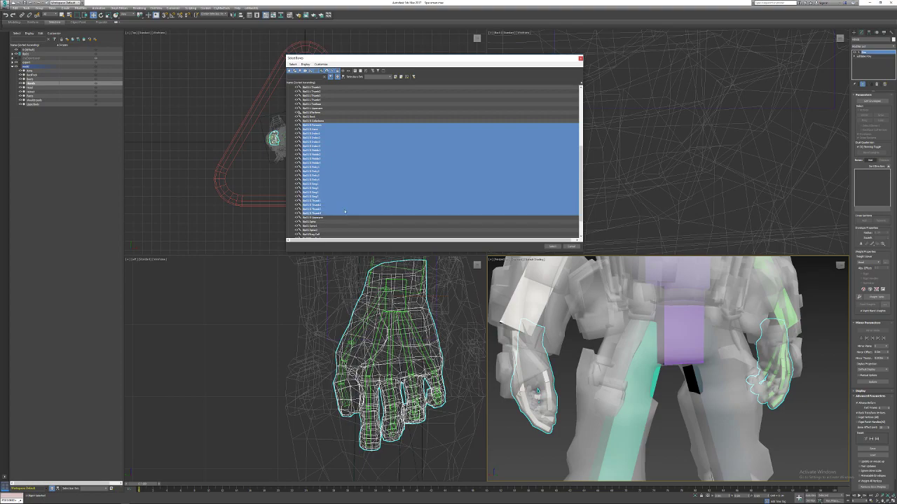
scroll(345, 211, down, 2)
click(552, 246)
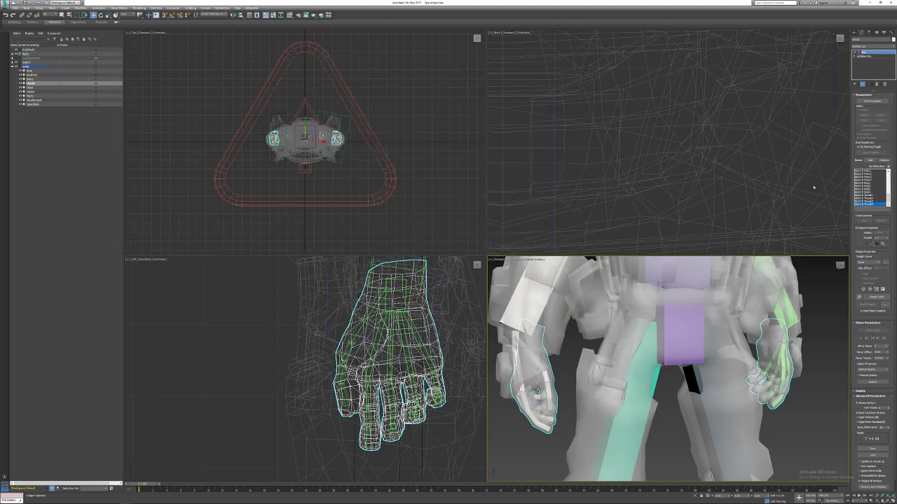
Apply voxel weighting to the hands mesh with a changed maximum resolution and Use Winding Numbers enabled.
click(885, 262)
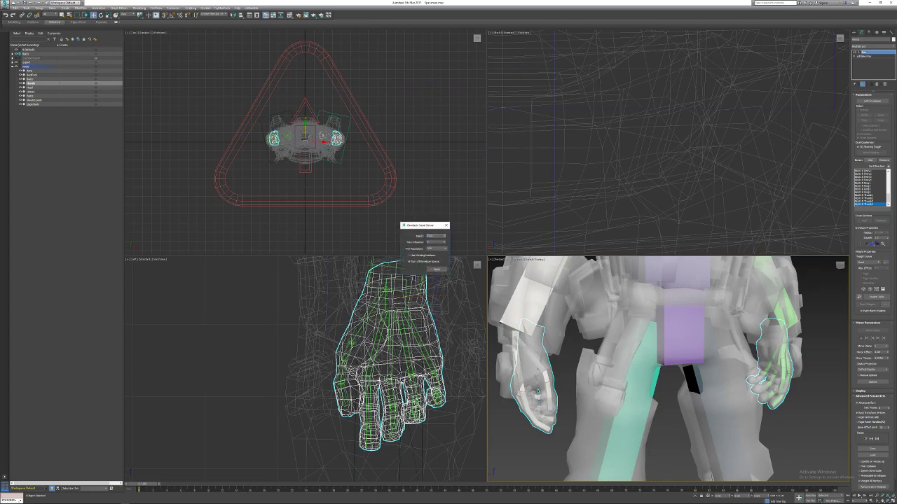
key(Tab)
click(443, 249)
click(430, 262)
click(445, 249)
click(435, 265)
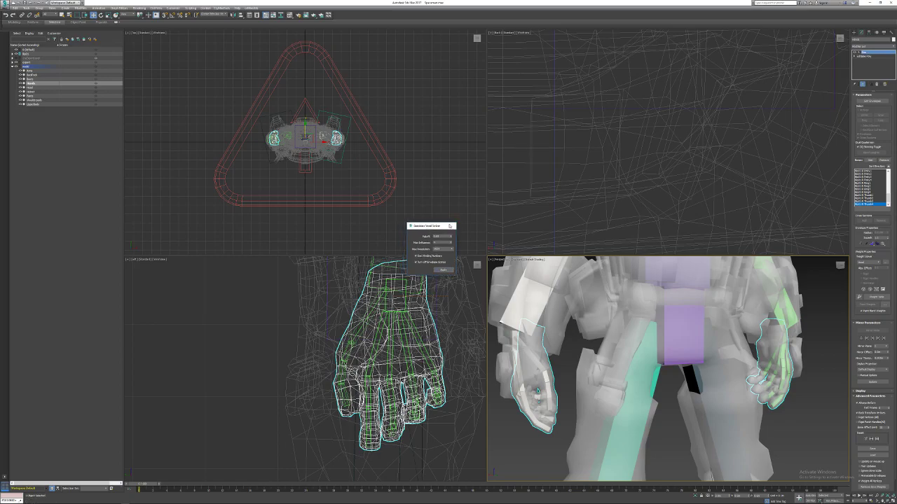
click(446, 225)
Select the helmet mesh around the head and apply a Skin modifier to it.
scroll(576, 353, down, 5)
middle_drag(577, 353, 536, 436)
click(585, 303)
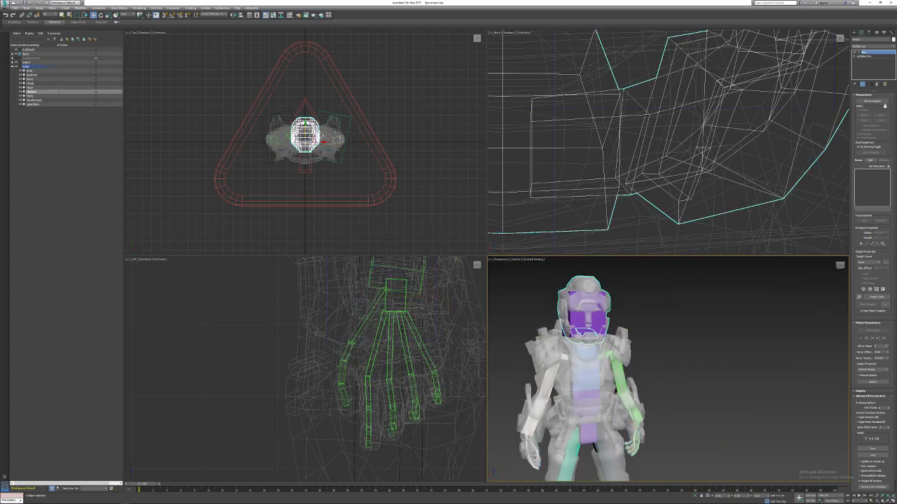
click(870, 160)
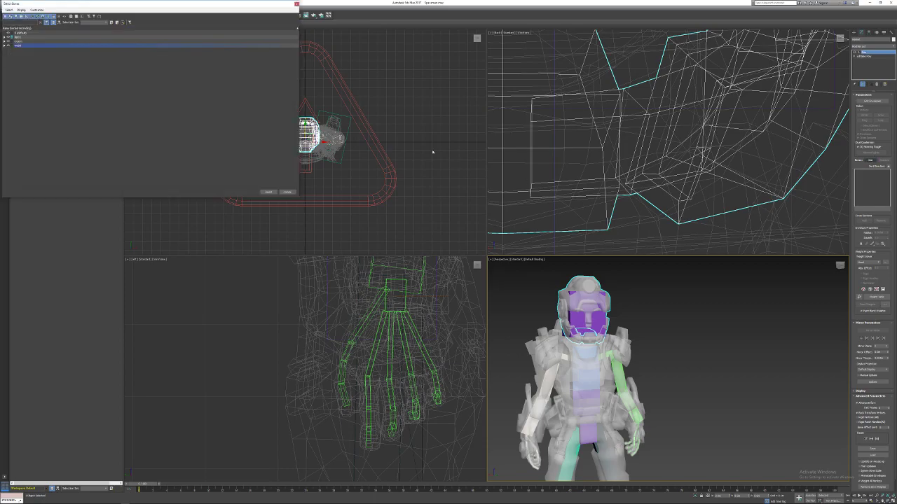
drag(159, 10, 466, 75)
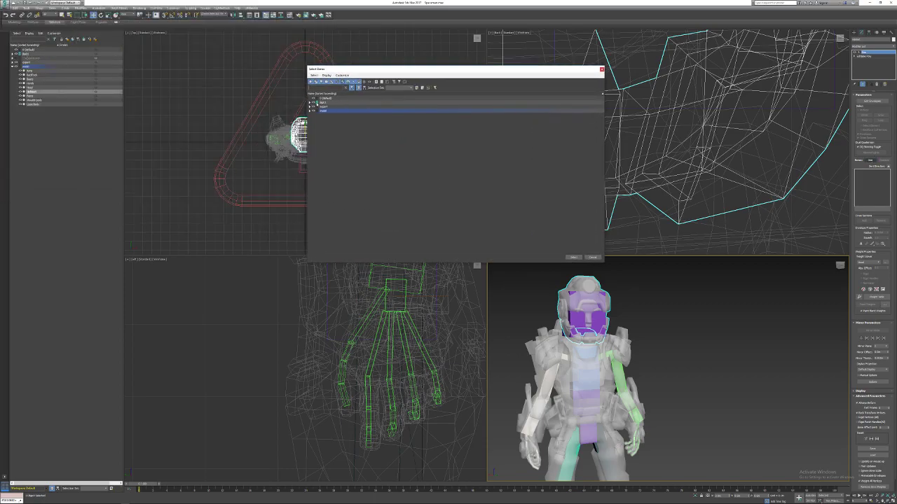
click(312, 102)
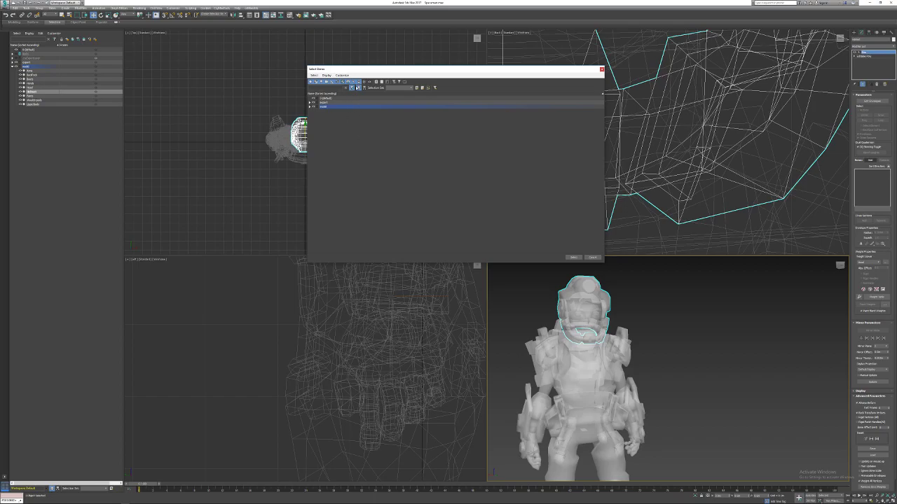
click(352, 86)
click(352, 84)
click(601, 70)
click(870, 160)
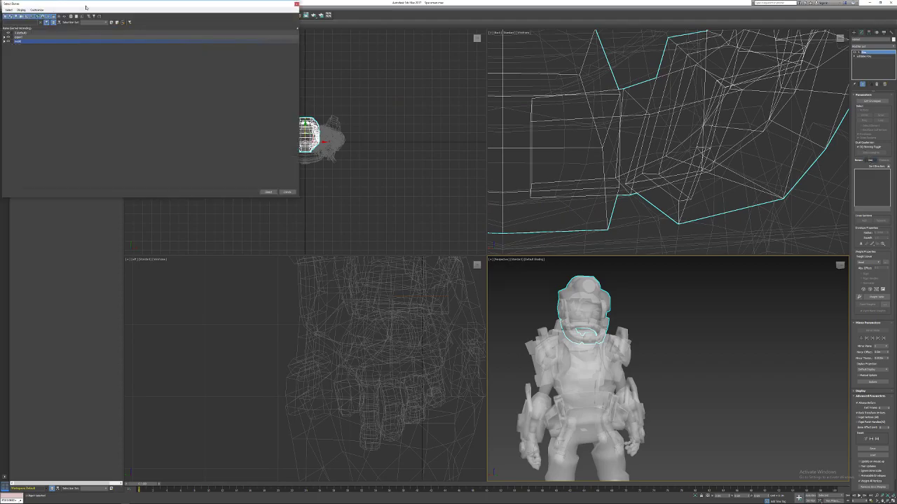
drag(86, 7, 347, 47)
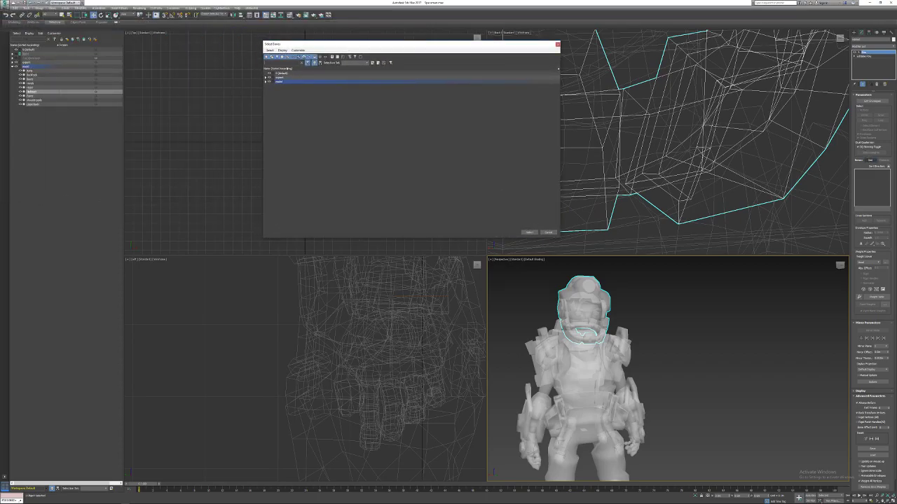
click(558, 44)
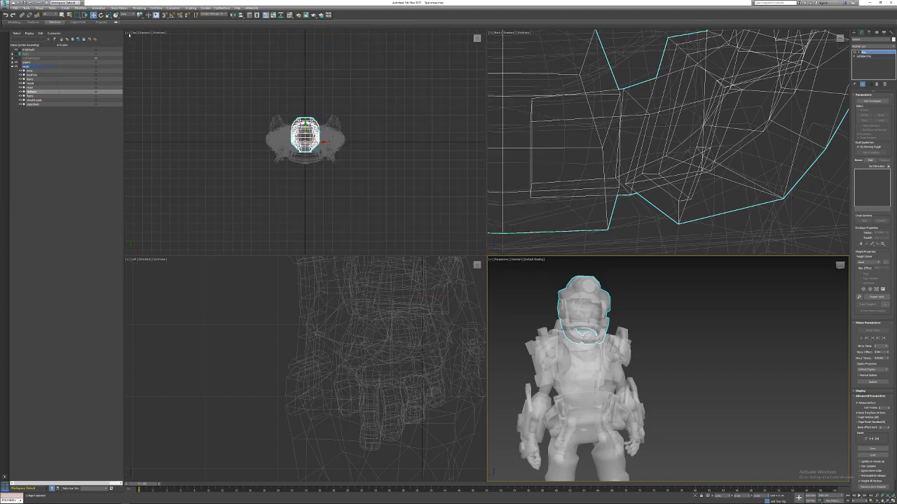
click(17, 53)
Add the CAT rig's head bone to the helmet's Skin modifier.
click(870, 160)
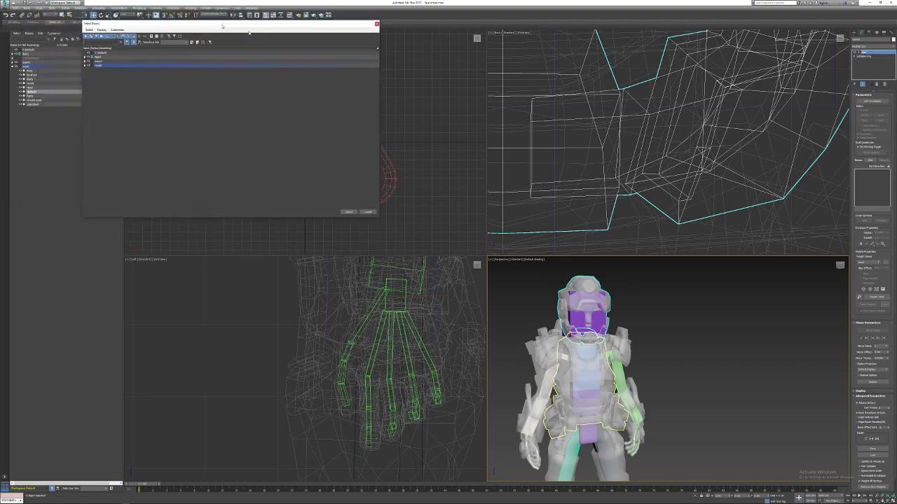
click(297, 99)
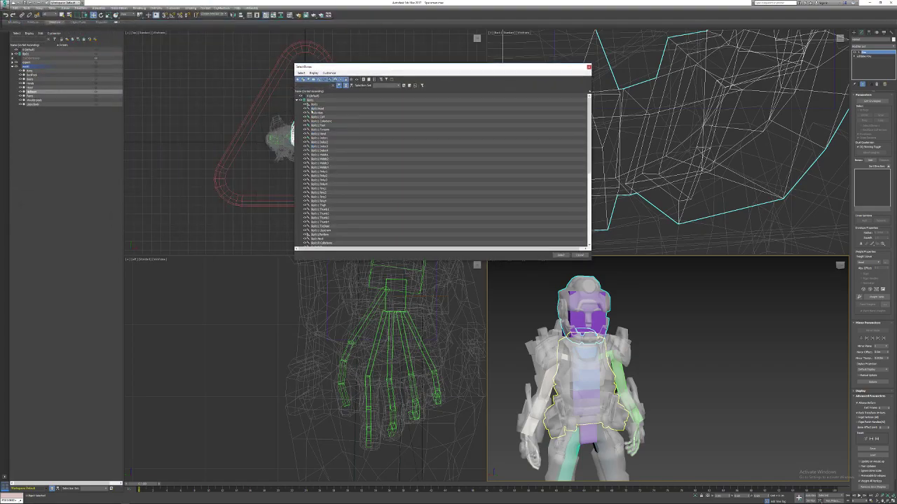
click(326, 109)
click(561, 255)
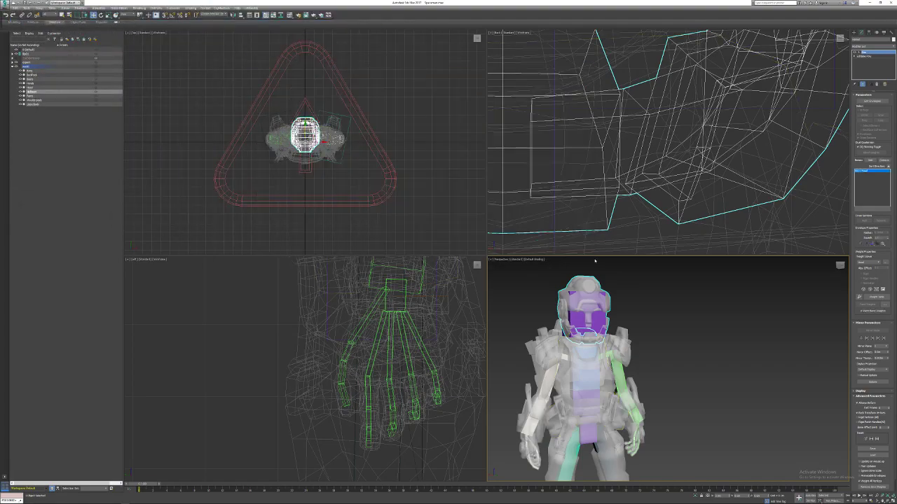
click(889, 259)
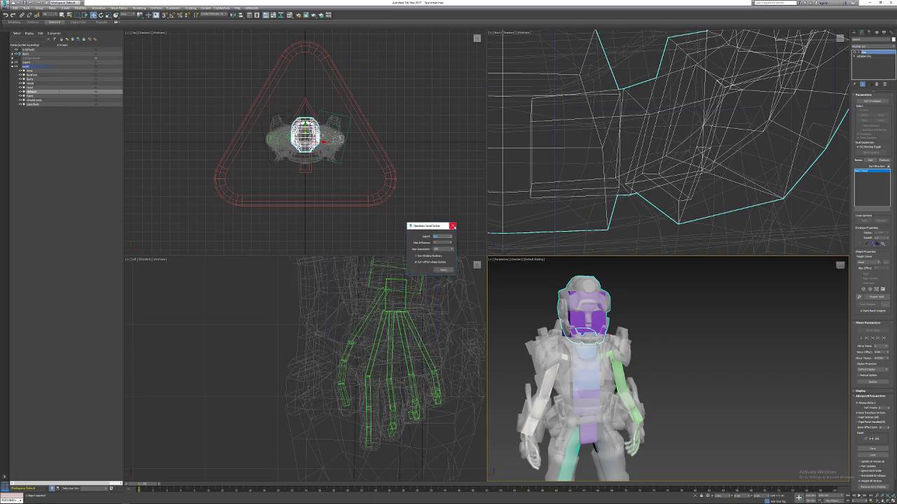
click(453, 226)
click(451, 222)
Check the Bone Affect Limit in the Skin modifiers of the helmet, arms and upper body meshes.
click(582, 284)
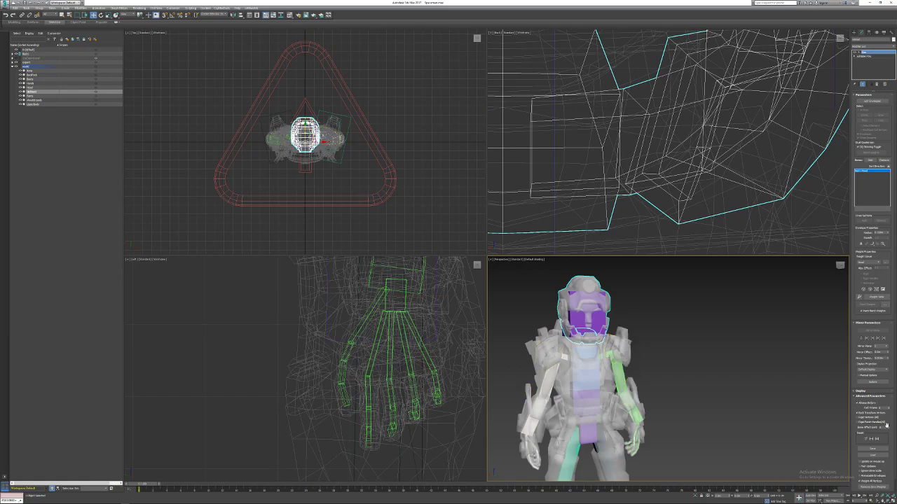
click(561, 350)
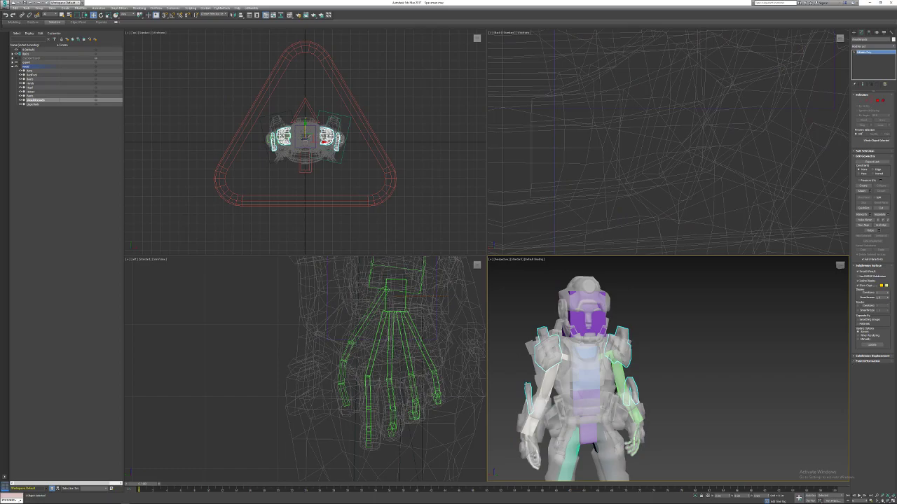
click(564, 362)
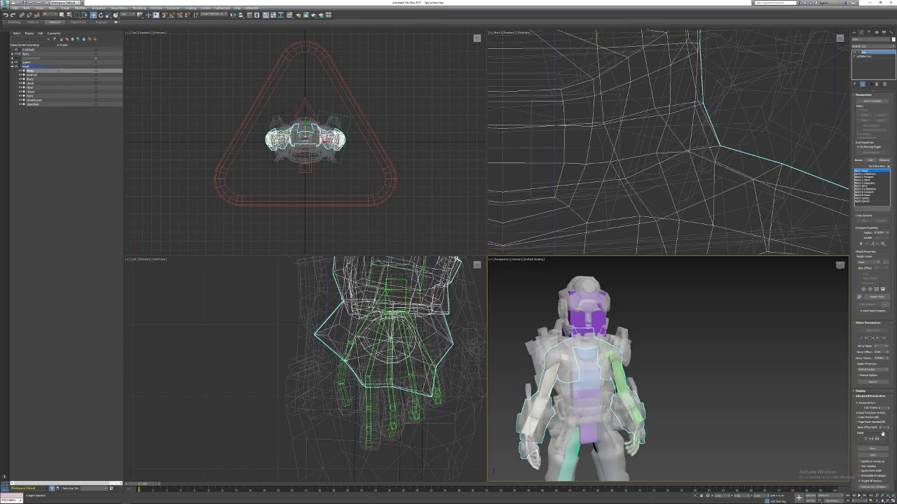
click(603, 375)
double_click(881, 427)
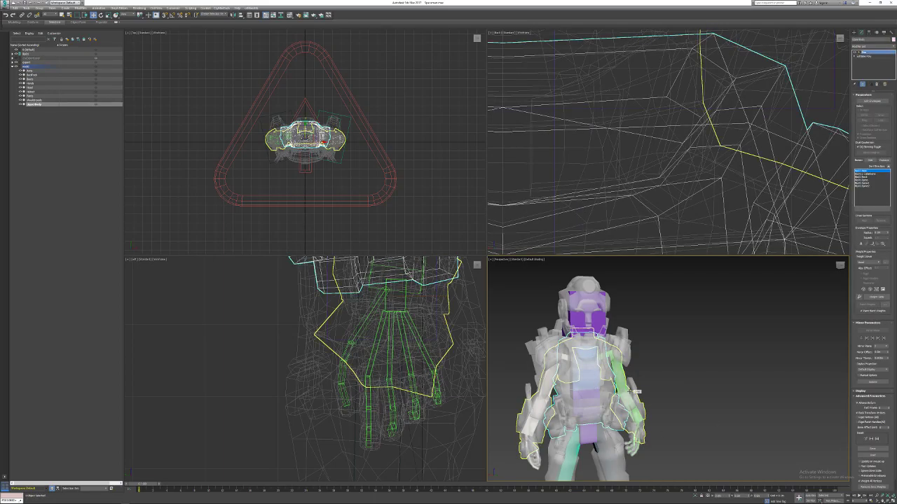
Select the shoulder guards mesh on the character's arms and shoulders.
click(635, 392)
click(619, 371)
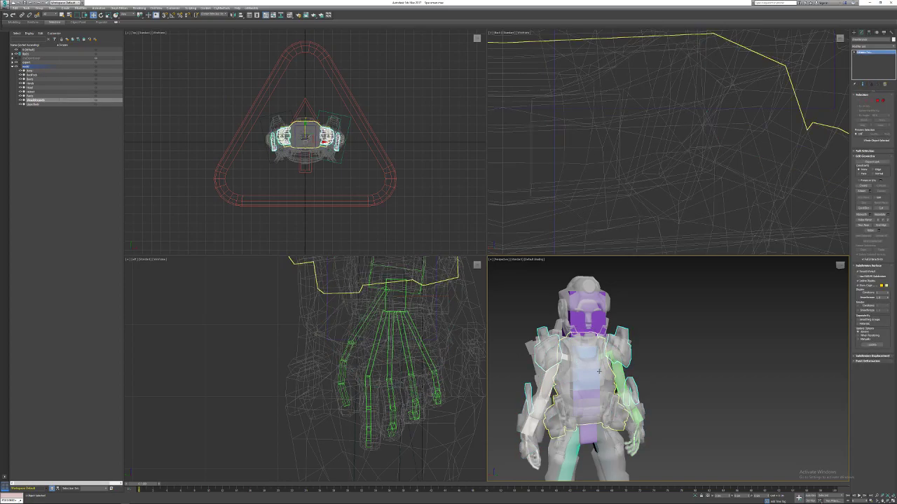
Select the boots mesh and adjust the Bone Affect Limit of its Skin modifier.
scroll(608, 394, up, 3)
click(609, 395)
middle_drag(610, 396, 606, 327)
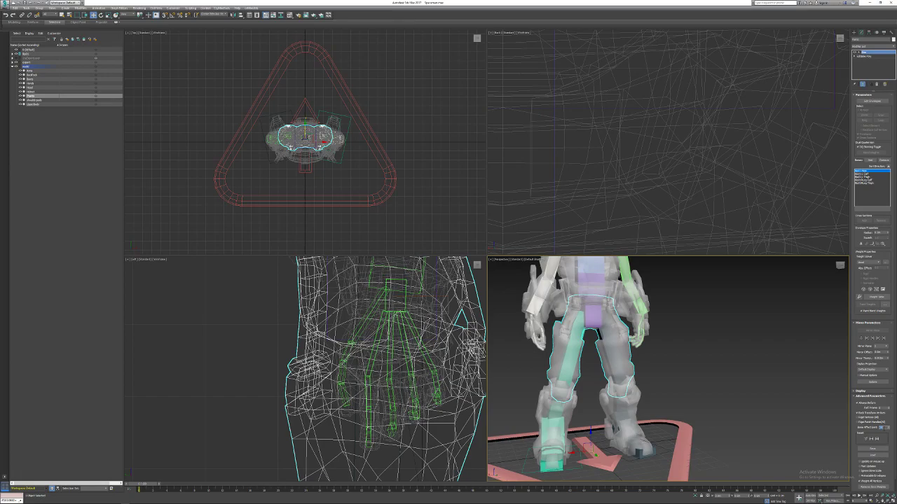
click(616, 415)
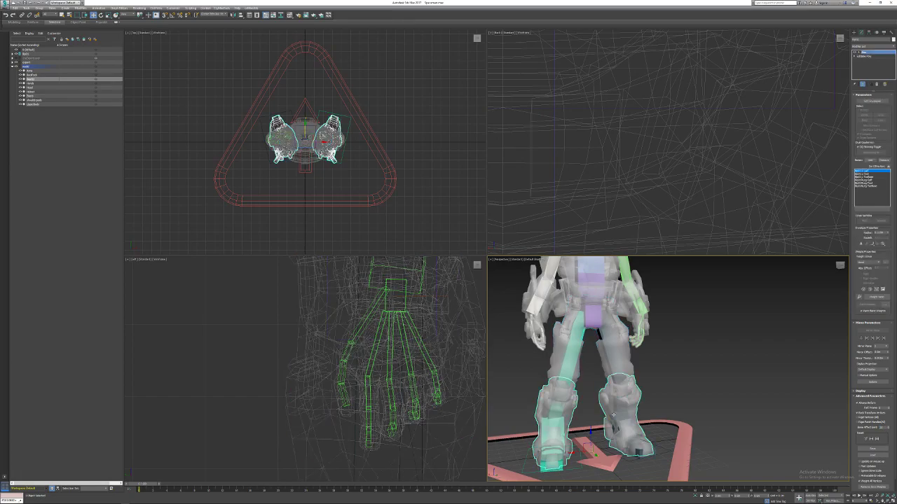
double_click(882, 428)
click(718, 405)
Select the pants mesh and adjust the Bone Affect Limit of its Skin modifier.
click(628, 413)
click(621, 358)
middle_drag(623, 355, 641, 410)
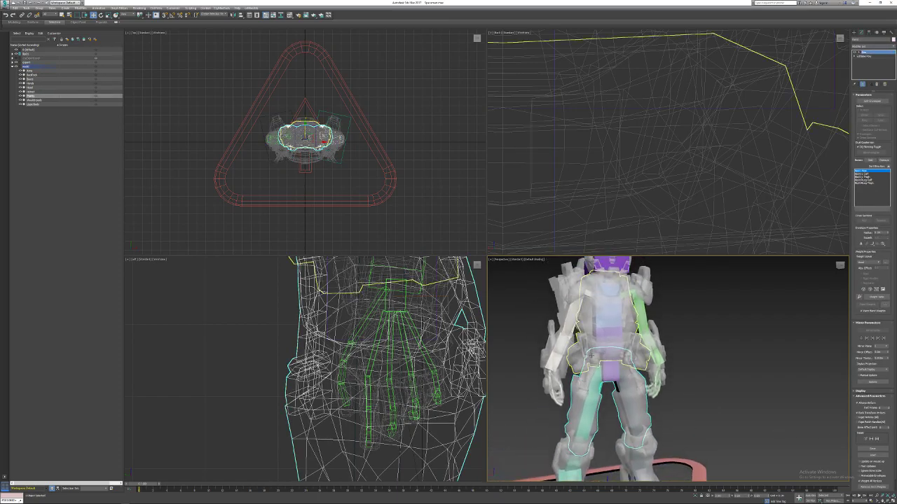
click(884, 427)
Select the shoulder guards mesh and apply a Skin modifier to it.
alt+middle_drag(617, 319, 660, 287)
click(639, 286)
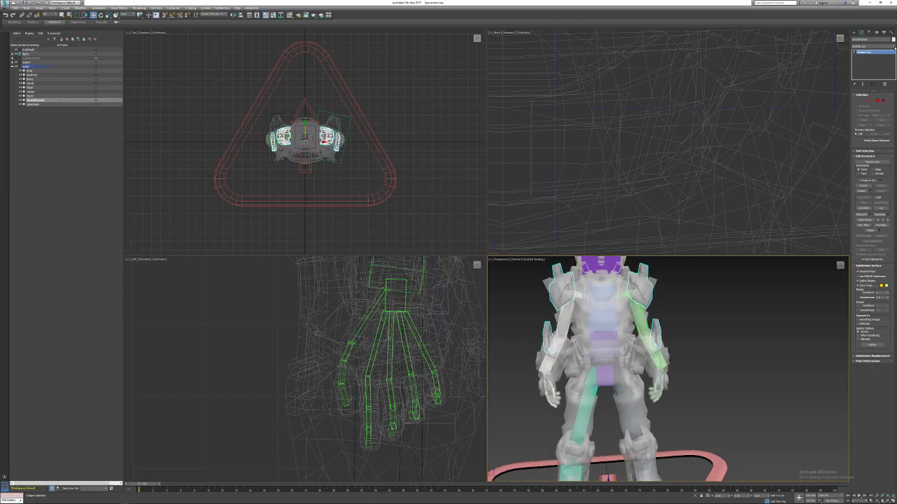
click(892, 42)
scroll(876, 362, down, 3)
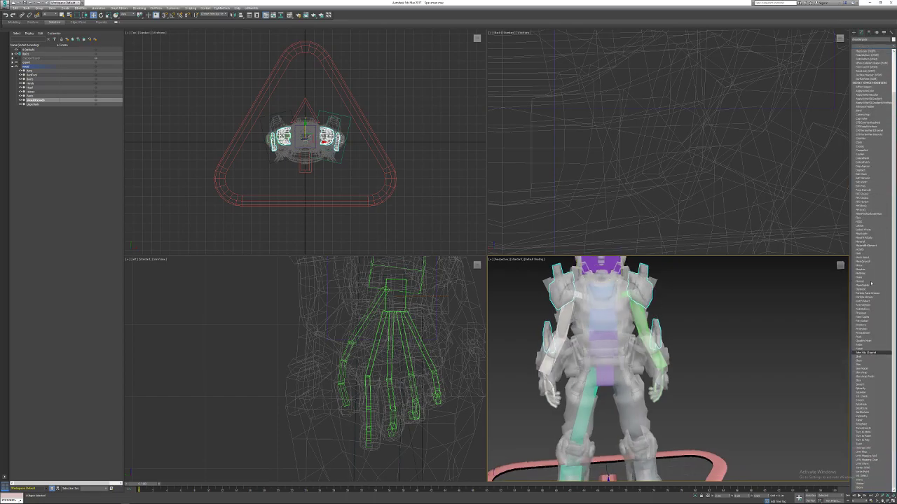
click(876, 362)
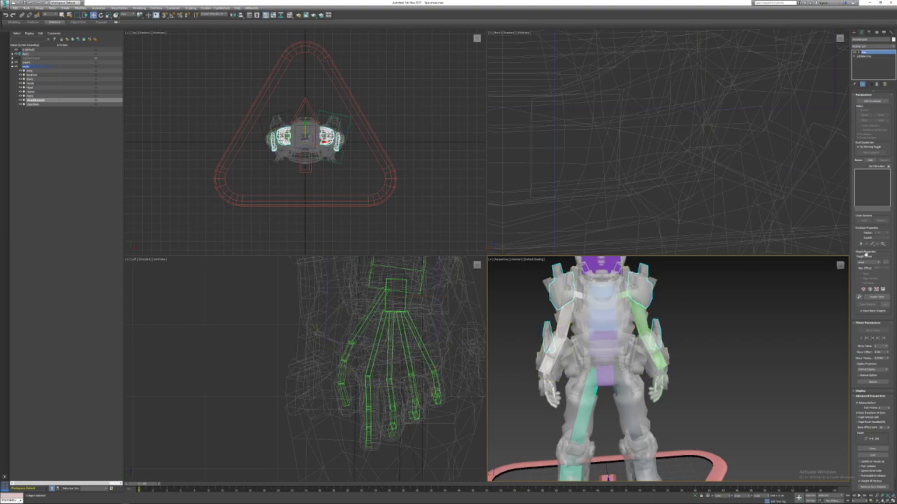
Start adding bones to the shoulder guards' Skin modifier and expand the biped layer to list its bones.
click(869, 161)
drag(135, 11, 393, 110)
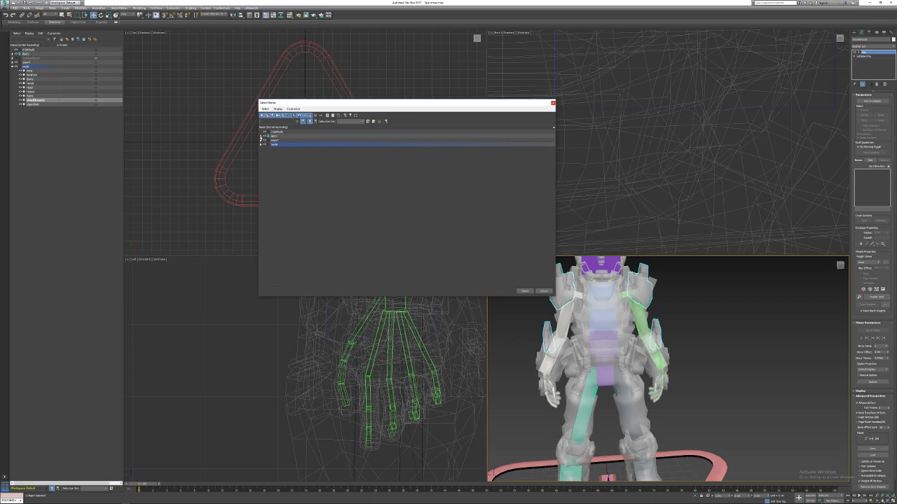
click(264, 136)
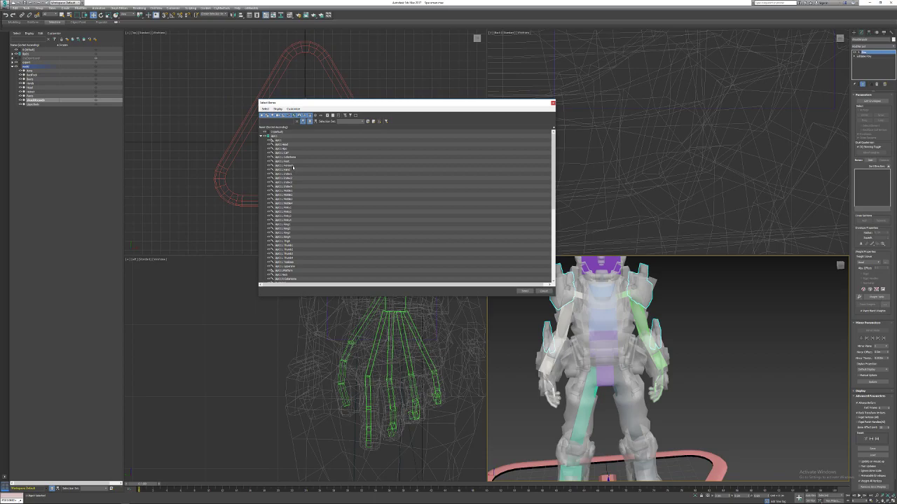
click(302, 267)
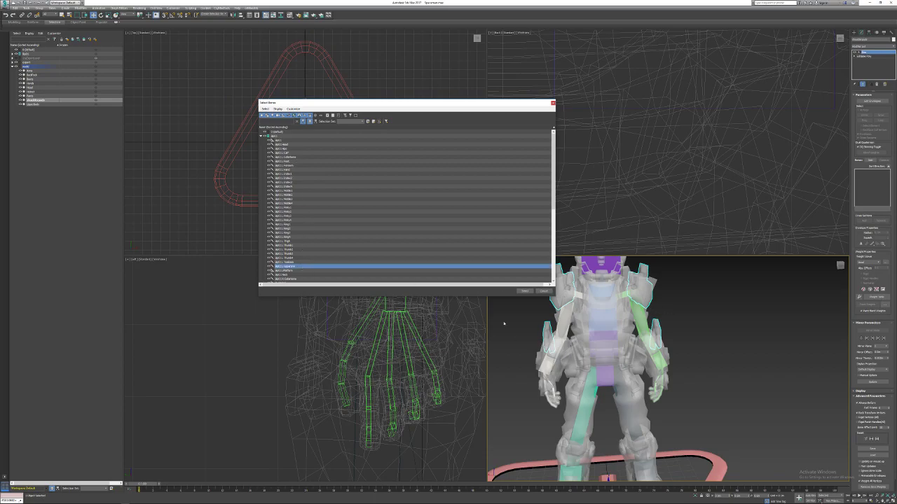
scroll(300, 271, down, 1)
click(301, 270)
scroll(312, 265, down, 10)
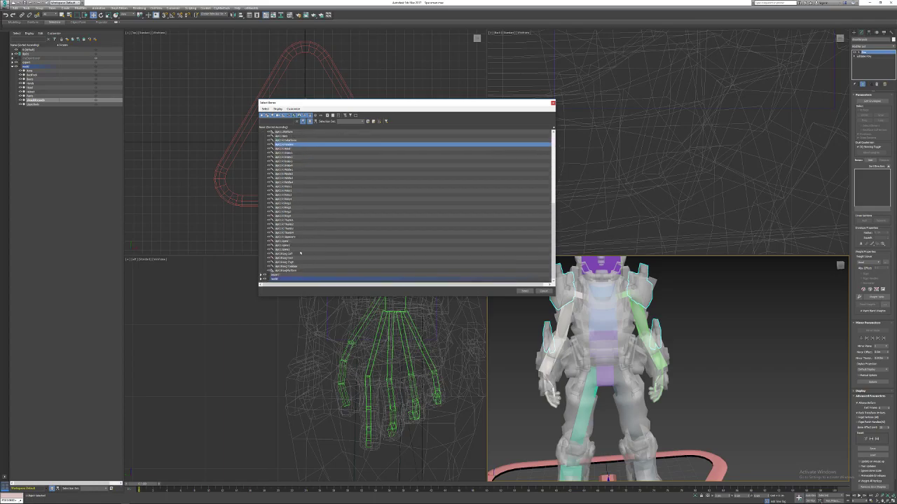
ctrl+click(301, 239)
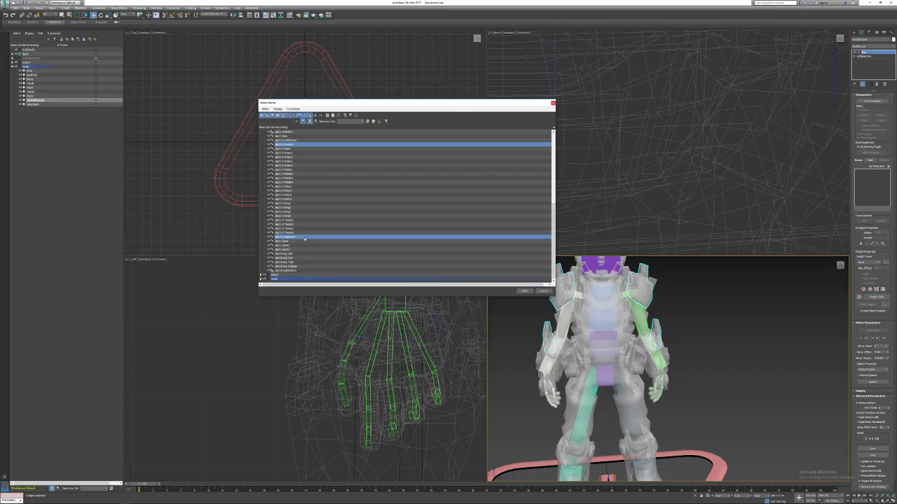
scroll(304, 239, up, 1)
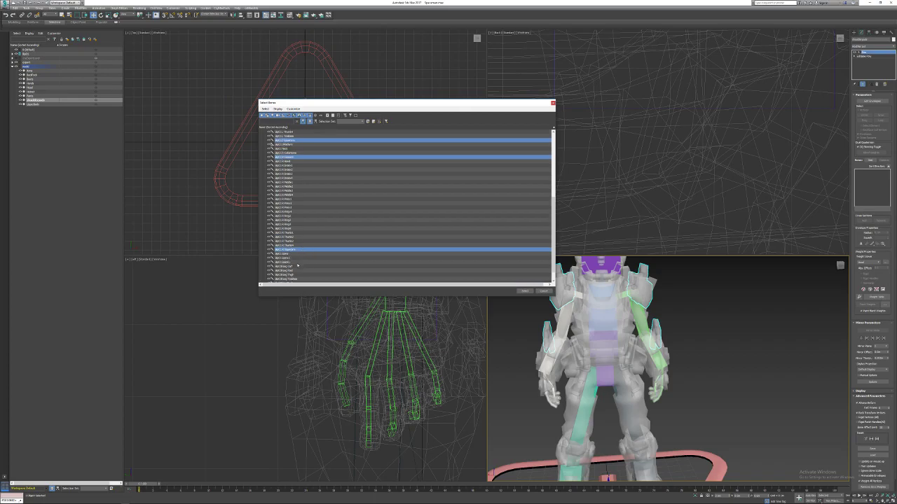
scroll(298, 266, down, 1)
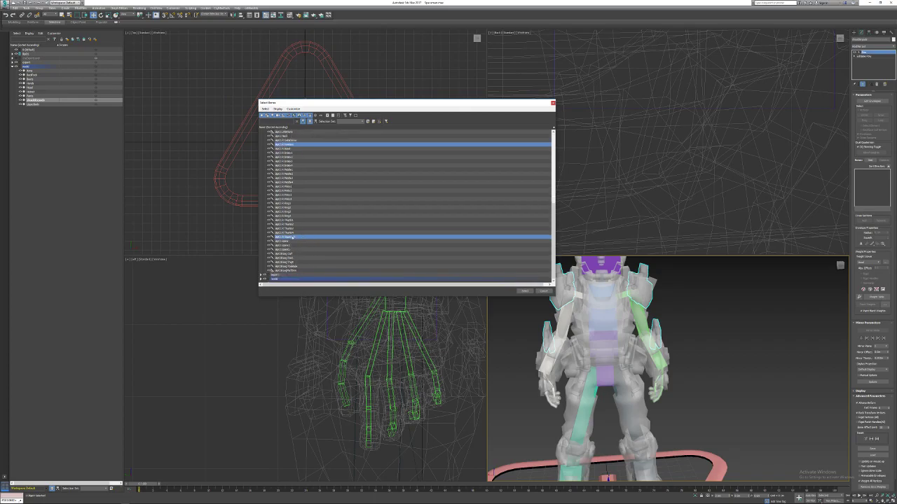
scroll(293, 233, up, 4)
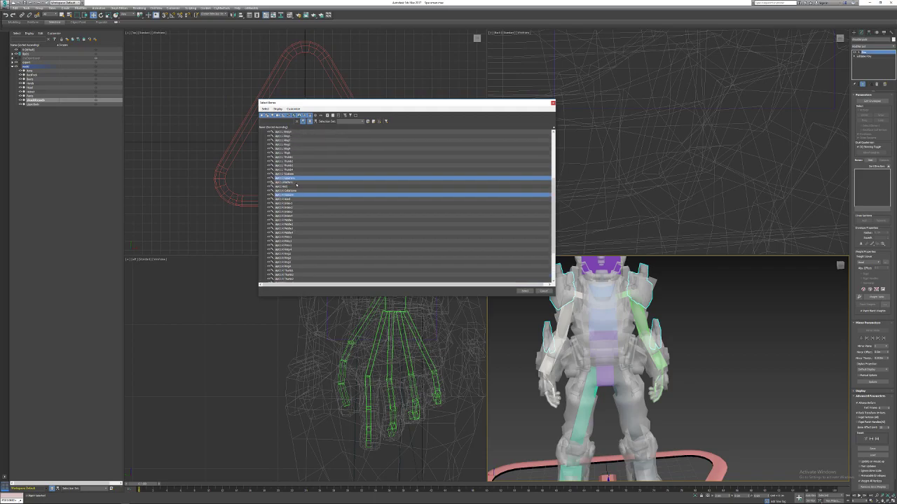
scroll(296, 186, up, 6)
scroll(294, 150, up, 2)
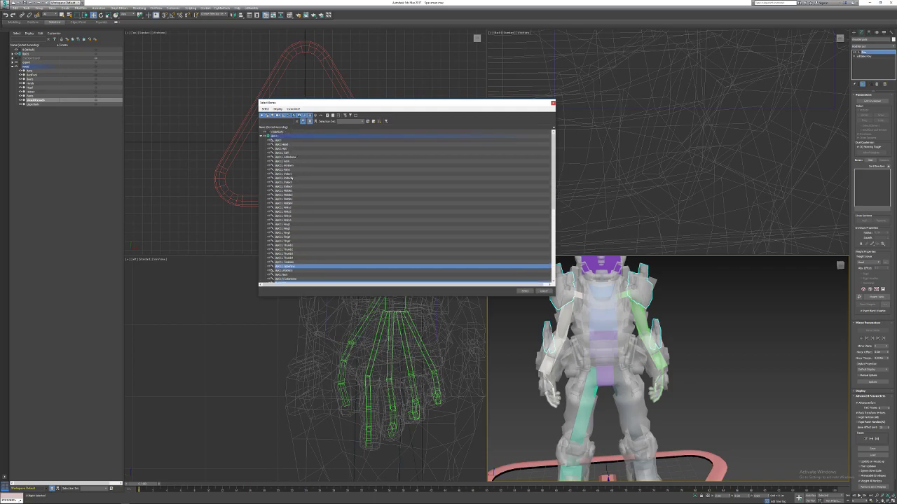
scroll(297, 258, down, 2)
ctrl+click(298, 258)
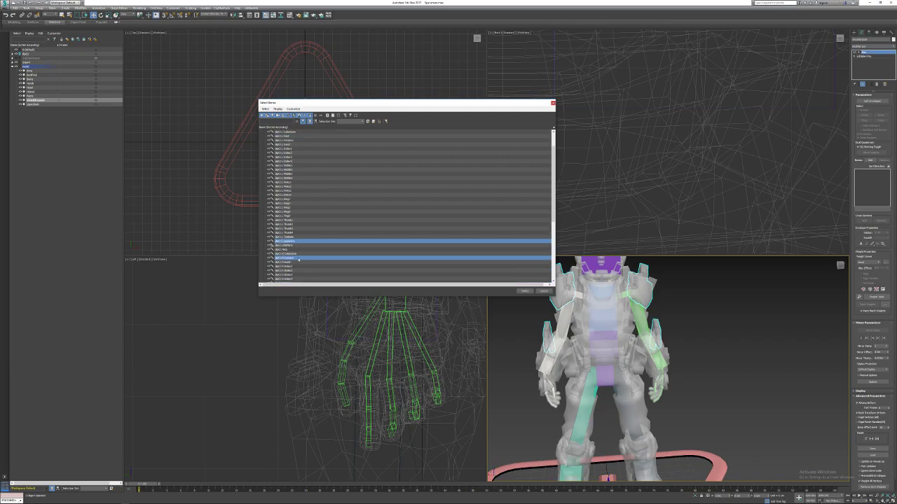
Add the left and right forearm and upper arm bones to the shoulder guards' Skin modifier.
scroll(299, 258, up, 2)
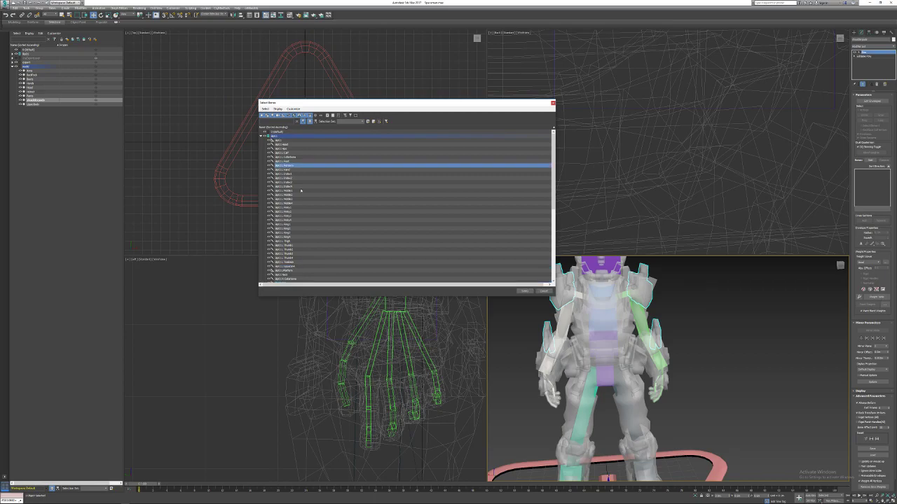
scroll(306, 269, down, 4)
scroll(304, 239, down, 3)
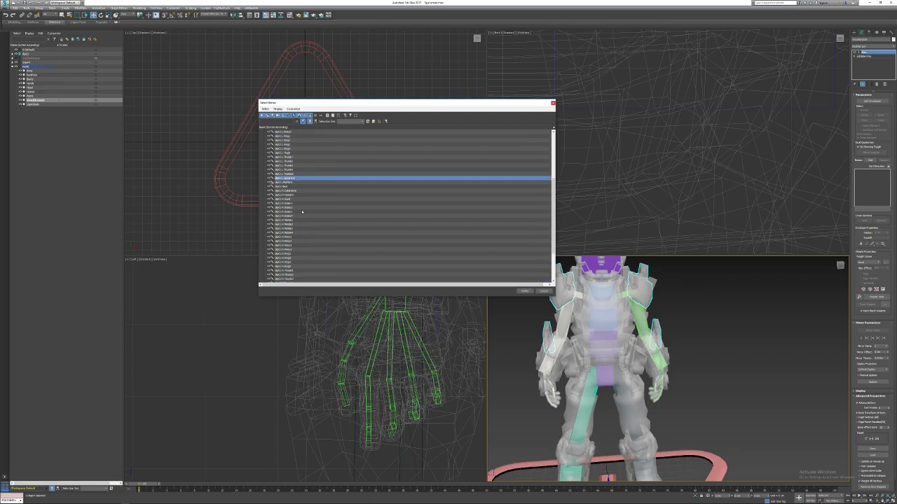
ctrl+click(296, 195)
scroll(299, 257, down, 4)
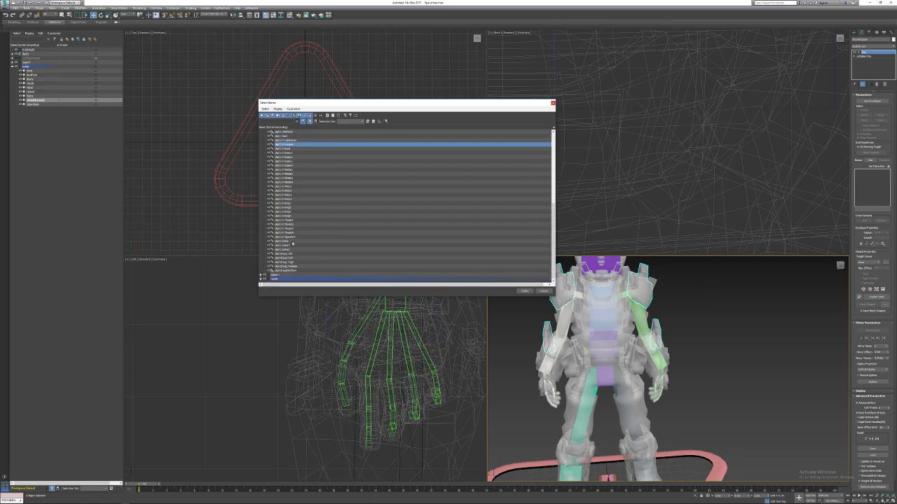
ctrl+click(312, 237)
click(524, 291)
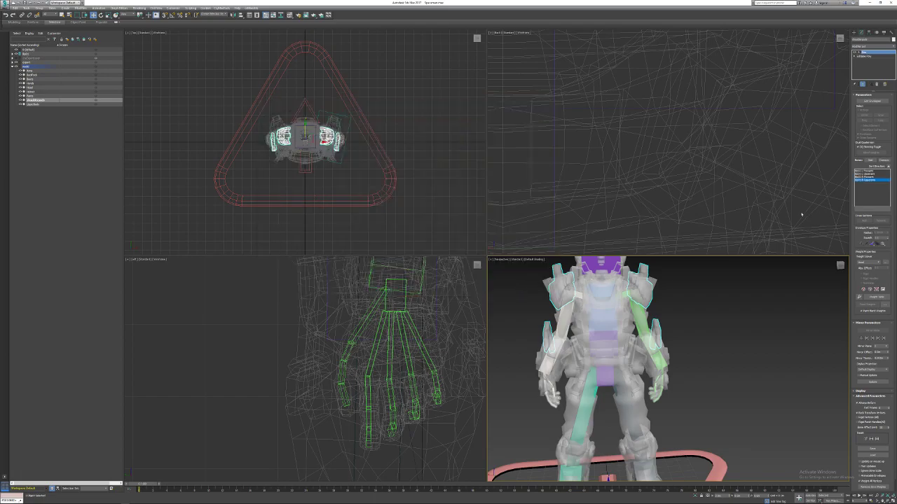
Adjust Max Influence in the Geodesic Voxel Solver and apply it to weight the shoulder guards.
click(886, 262)
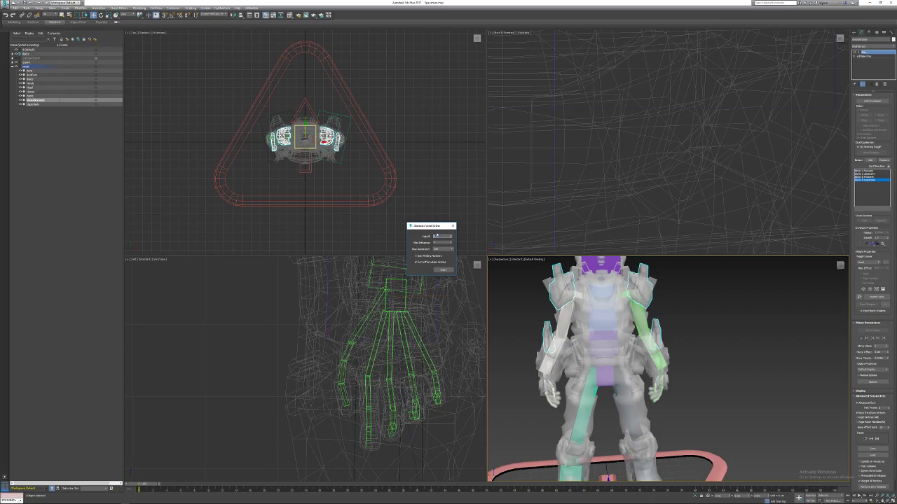
click(450, 243)
click(449, 243)
click(442, 269)
click(453, 225)
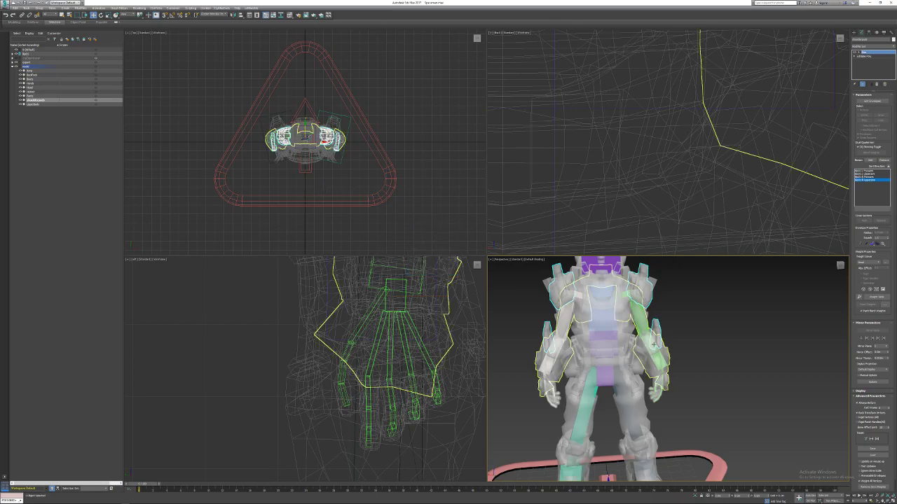
Freeze the mesh layer and lower the pelvis bone to test how the skinned meshes deform.
click(96, 67)
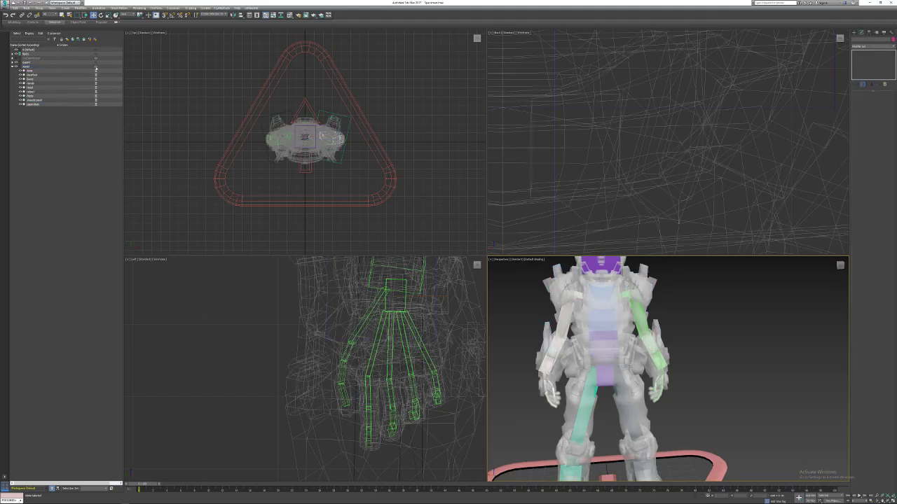
click(603, 364)
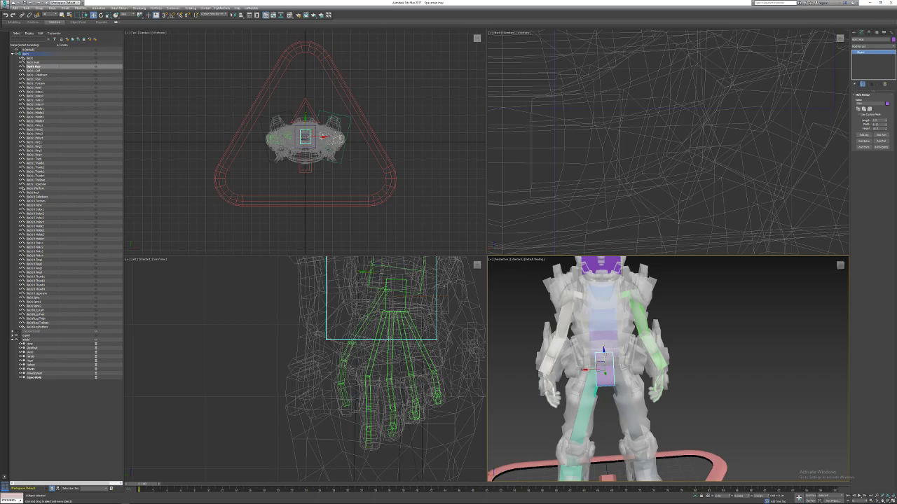
drag(603, 353, 609, 403)
alt+middle_drag(608, 403, 655, 394)
alt+middle_drag(578, 357, 569, 330)
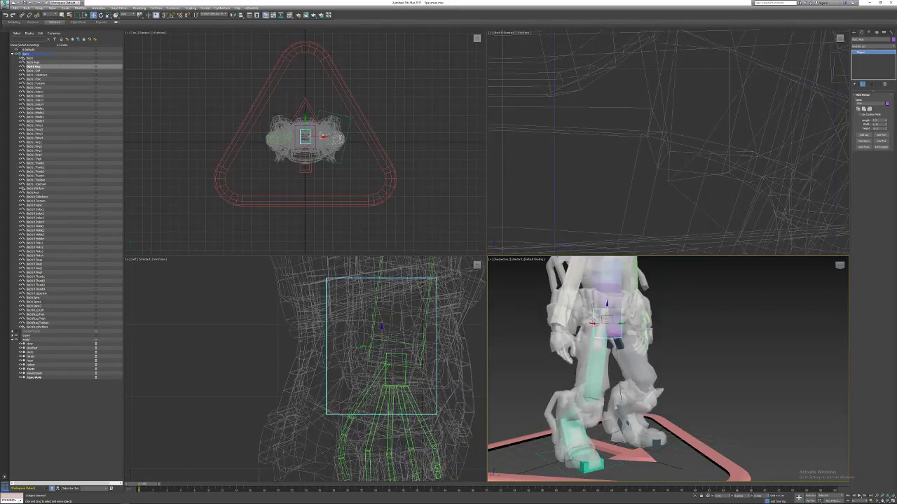
alt+middle_drag(604, 411, 541, 382)
mouse_move(604, 303)
mouse_down()
mouse_move(603, 338)
mouse_move(604, 287)
mouse_up()
alt+middle_drag(574, 361, 607, 376)
Enable envelope editing on the shoulder guards and examine the left upper arm bone's weights with Paint Weights.
click(558, 297)
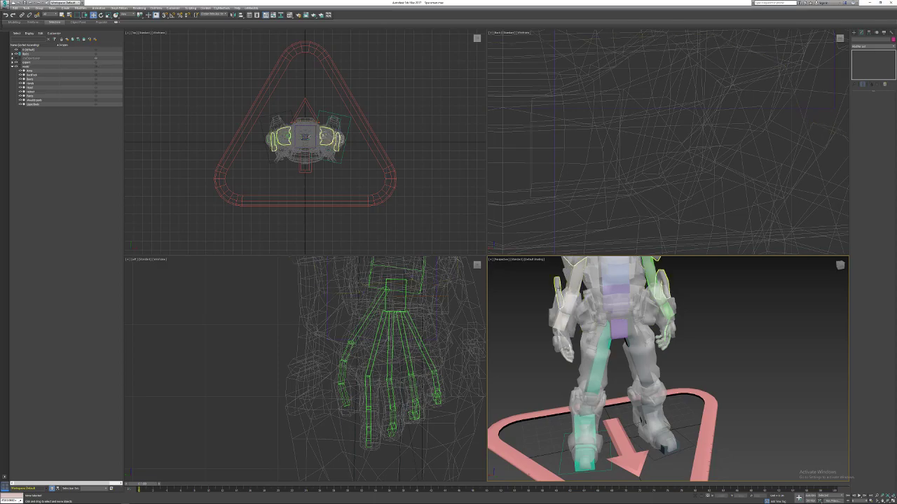
click(671, 269)
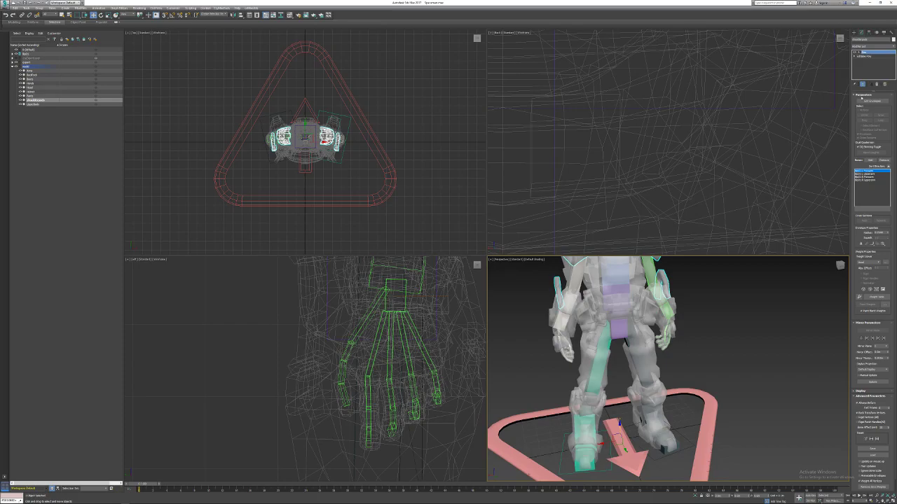
click(863, 101)
alt+middle_drag(589, 336, 782, 204)
click(868, 173)
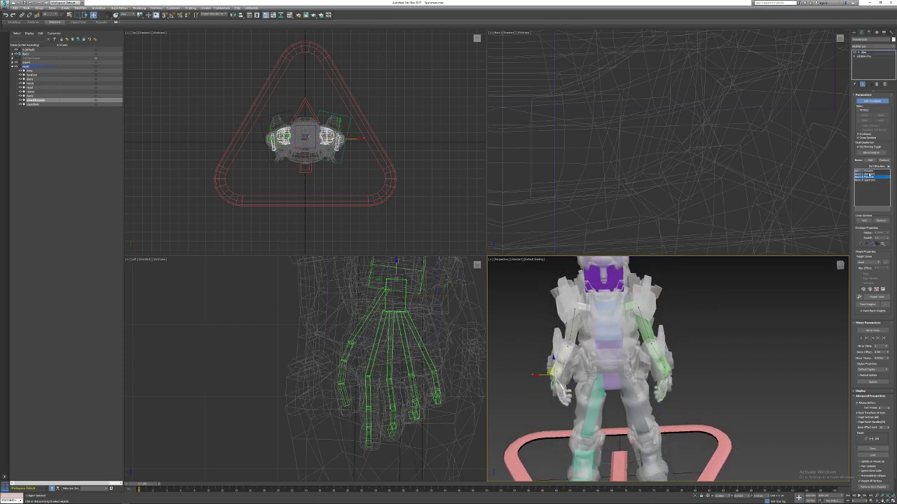
mouse_move(688, 327)
alt+middle_down()
mouse_move(621, 325)
mouse_move(722, 327)
mouse_move(685, 309)
alt+middle_up()
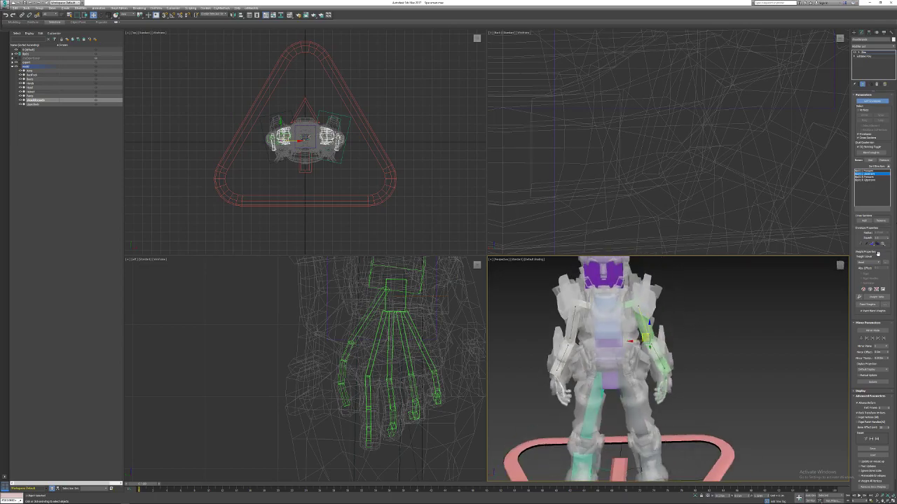
click(867, 305)
alt+middle_drag(645, 297, 667, 293)
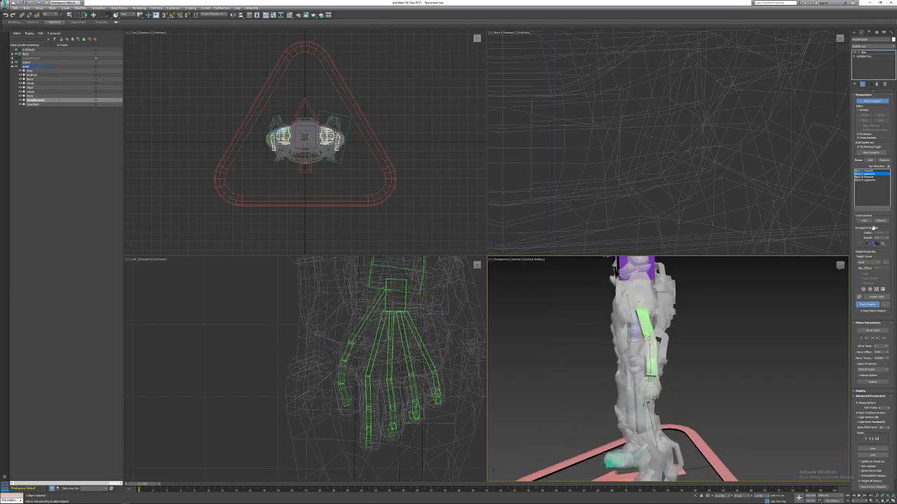
click(865, 305)
Recompute the shoulder guards' weights with the Geodesic Voxel Solver, enabling Use Winding Numbers.
click(884, 262)
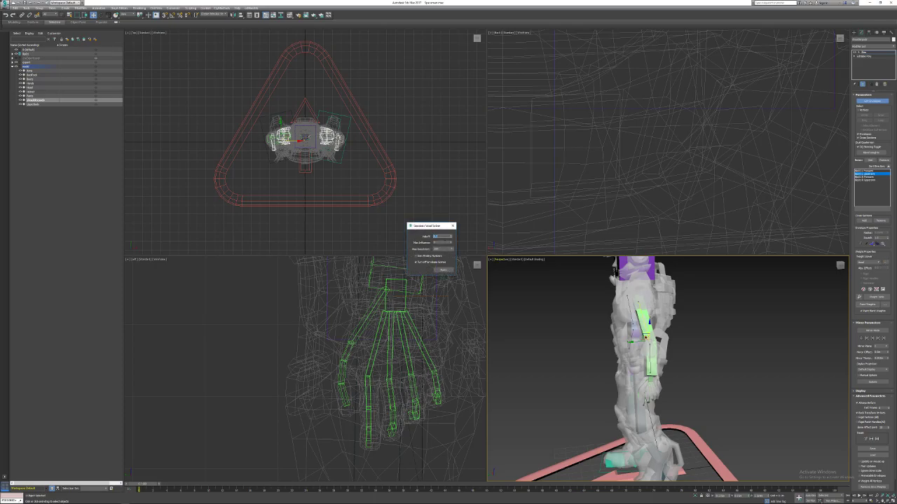
click(417, 256)
click(452, 249)
click(439, 263)
click(441, 242)
click(443, 269)
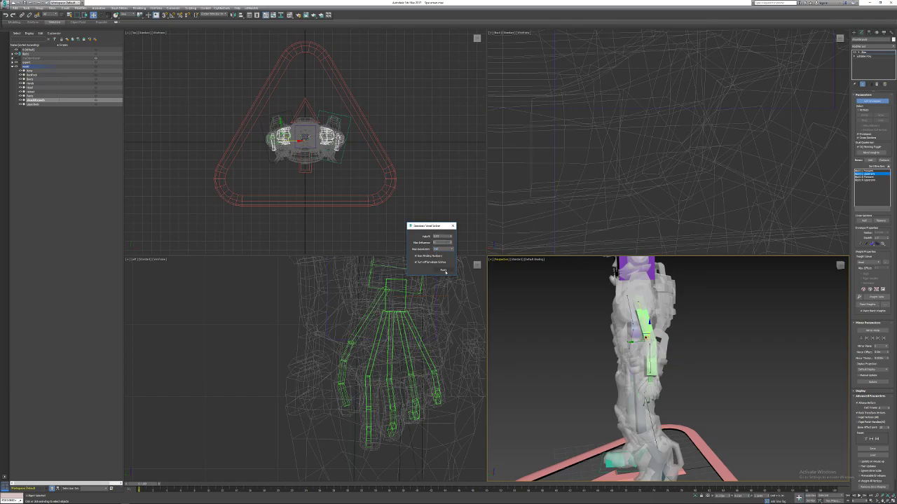
click(453, 226)
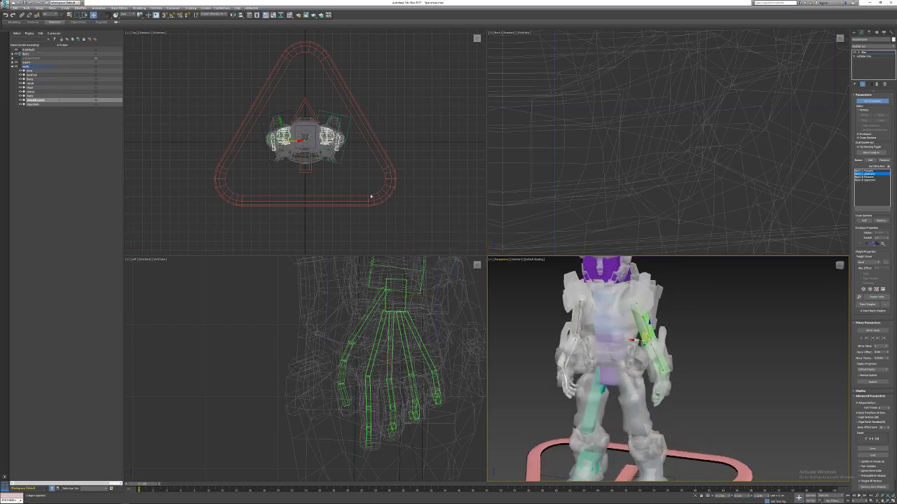
Rotate the left upper arm bone to test how the shoulder guards follow it.
click(879, 104)
click(624, 302)
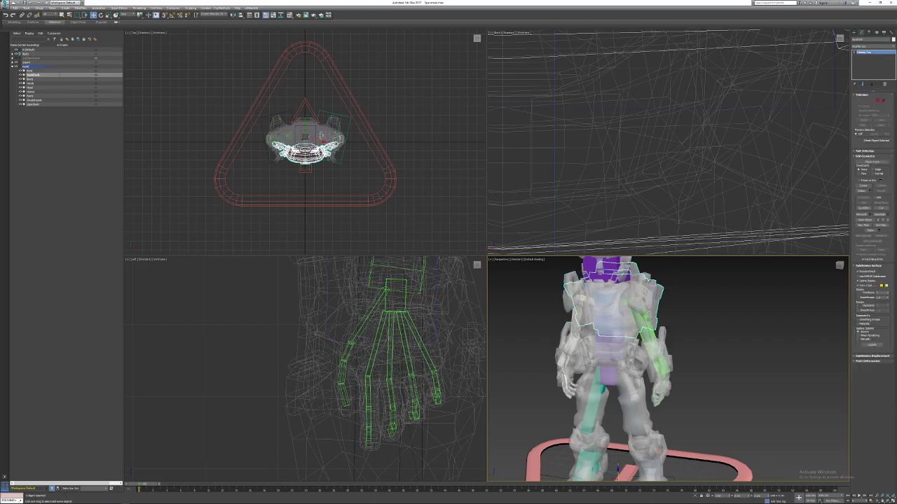
click(643, 319)
click(642, 319)
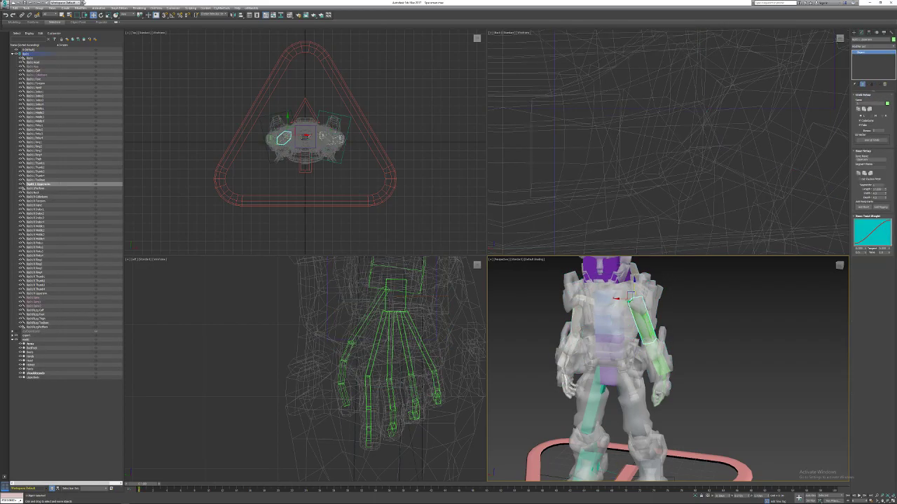
key(e)
drag(641, 285, 673, 341)
Delete the Skin modifier from the shoulder guards mesh.
click(661, 338)
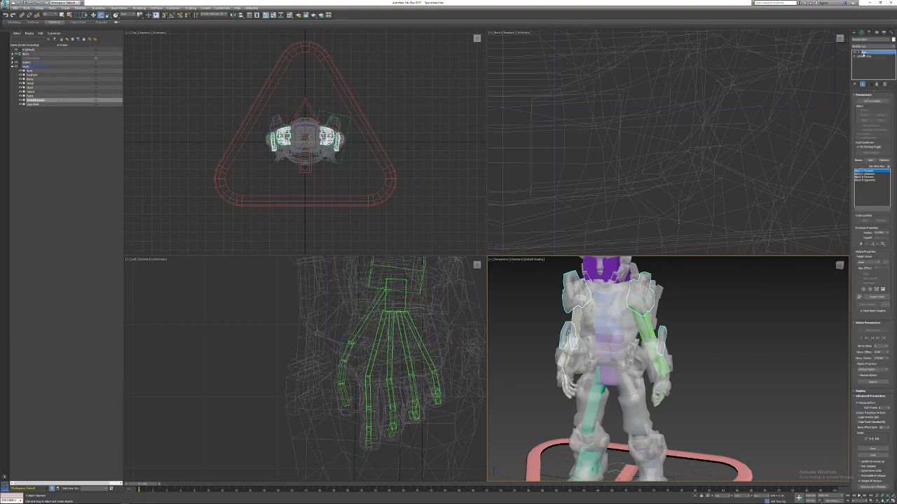
right_click(862, 53)
click(852, 61)
alt+middle_drag(635, 305, 627, 331)
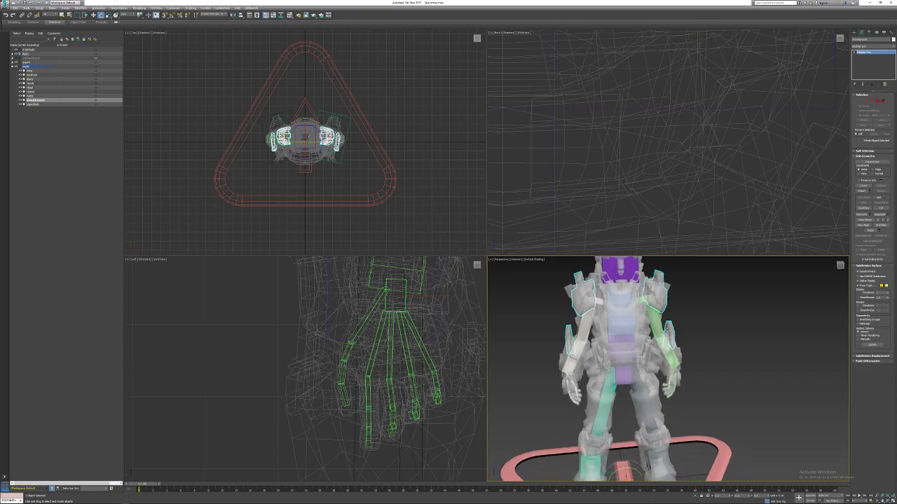
Detach the left and right forearm guard elements from the shoulder guards mesh as a separate forearm attachment object.
click(882, 101)
click(669, 335)
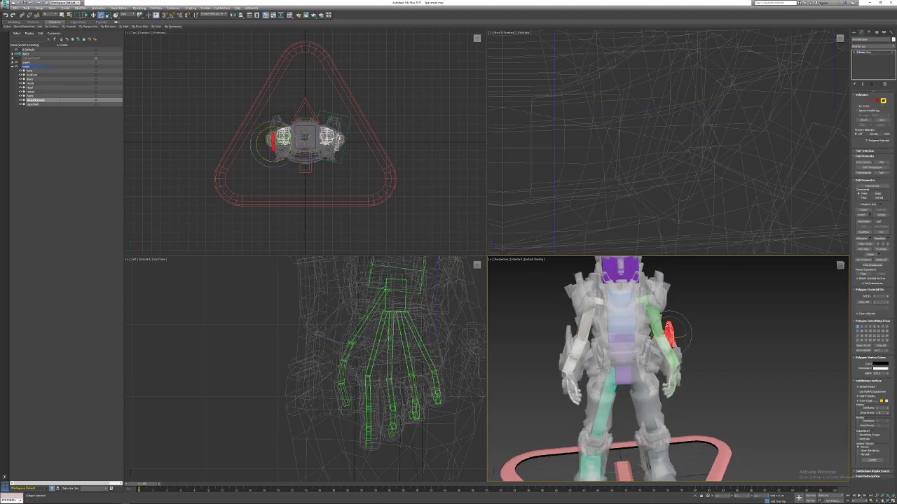
ctrl+click(568, 339)
key(Delete)
click(665, 329)
ctrl+click(568, 341)
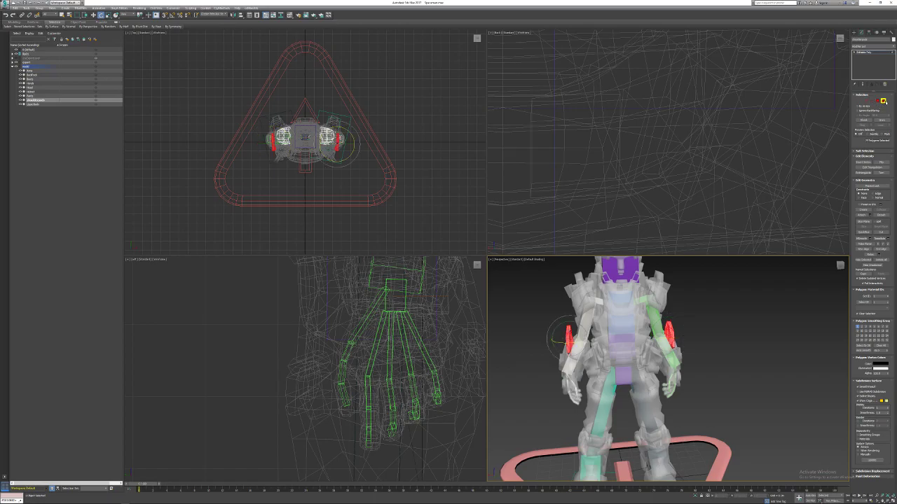
click(880, 215)
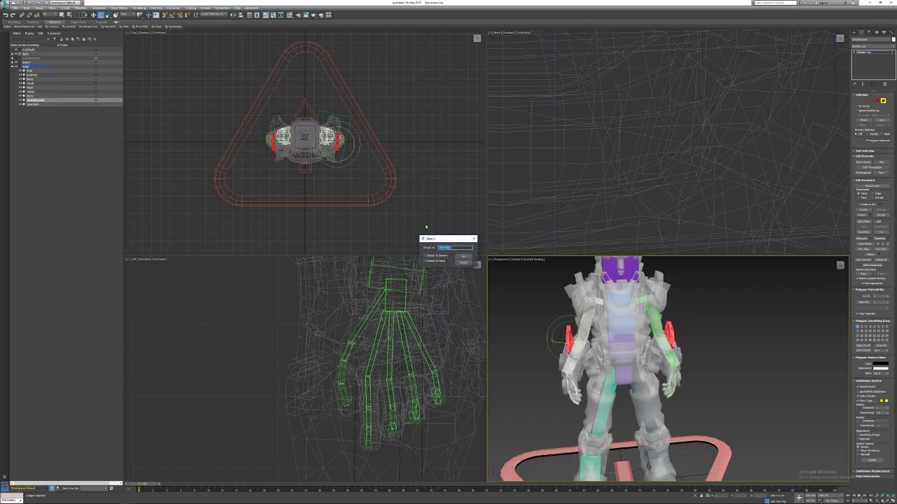
key(BackSpace)
key(Return)
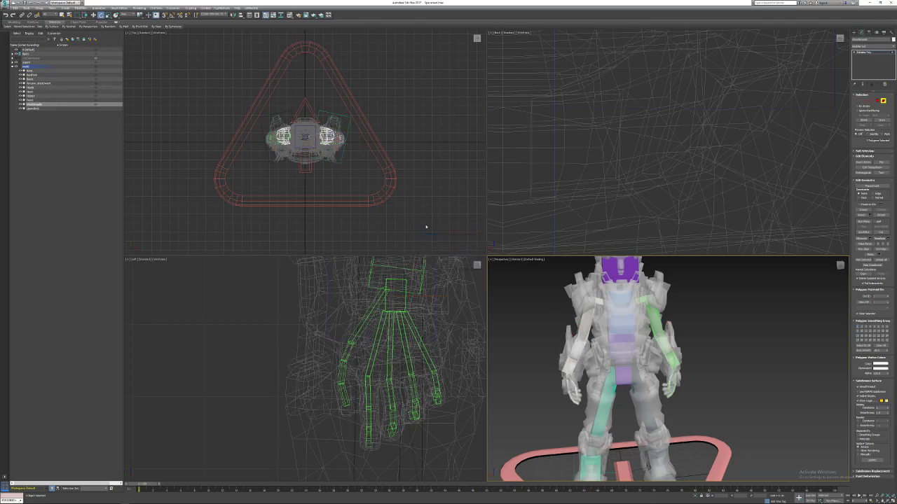
click(884, 101)
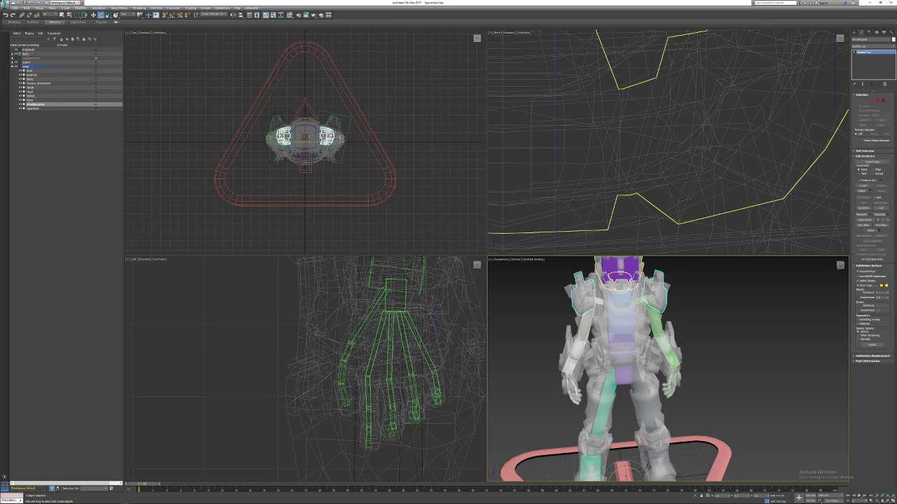
Apply a new Skin modifier to the remaining shoulder guards mesh.
click(872, 46)
scroll(860, 232, down, 2)
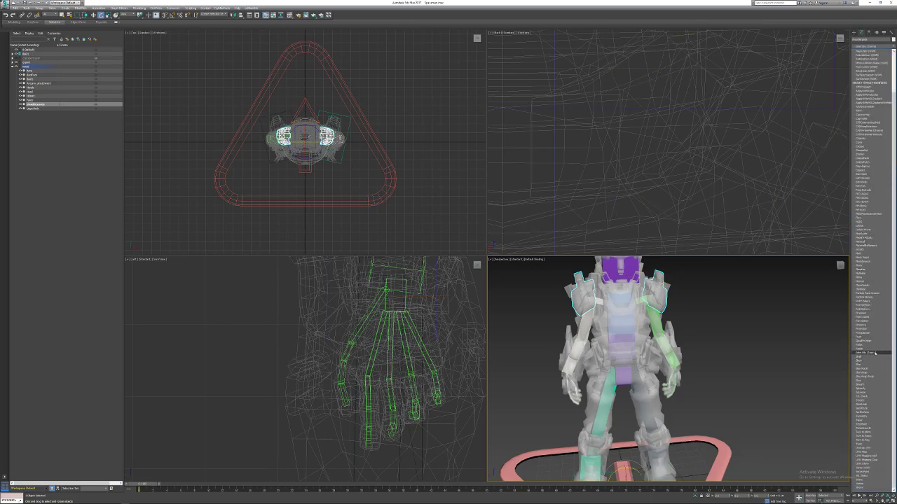
click(872, 360)
scroll(877, 357, down, 1)
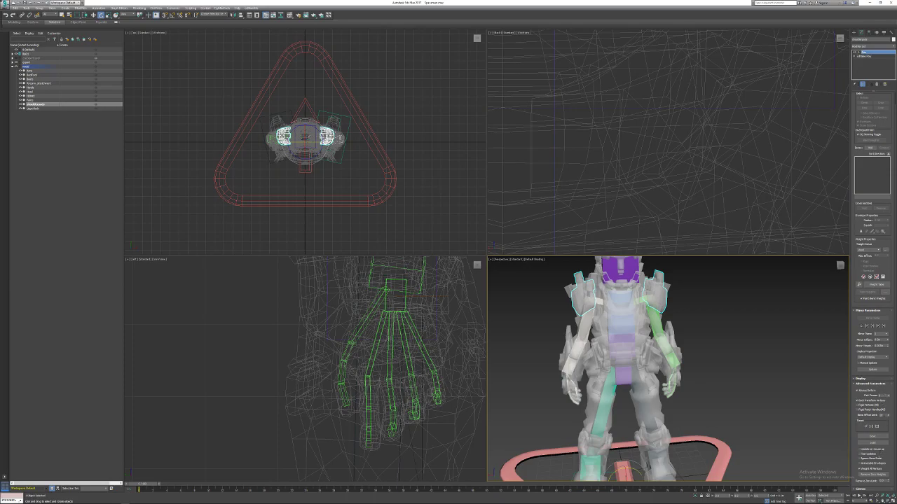
Add the left and right upper arm bones to the shoulder guards' Skin modifier.
click(870, 148)
drag(66, 6, 321, 67)
click(261, 98)
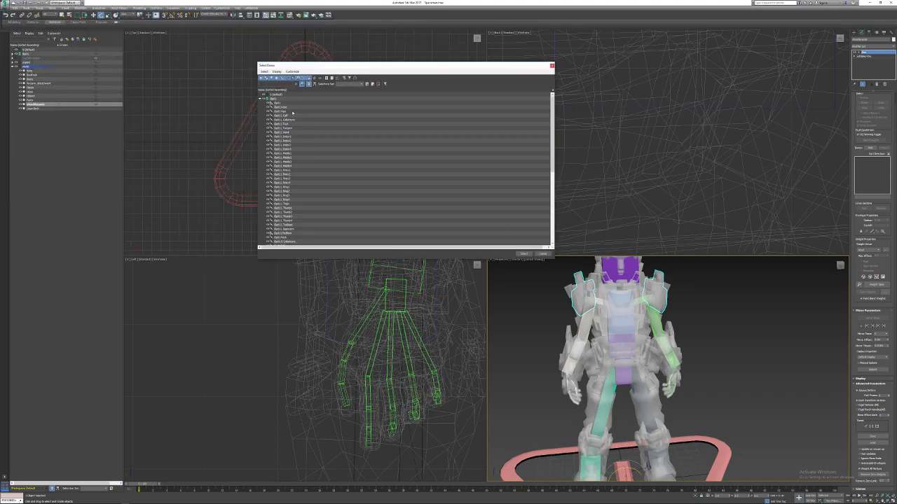
scroll(293, 140, down, 3)
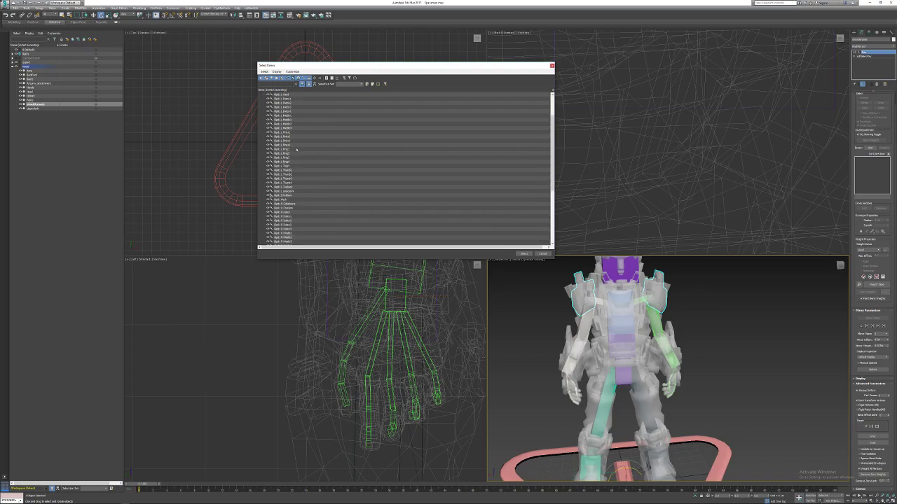
click(294, 193)
scroll(293, 219, down, 8)
ctrl+click(294, 201)
scroll(294, 182, up, 2)
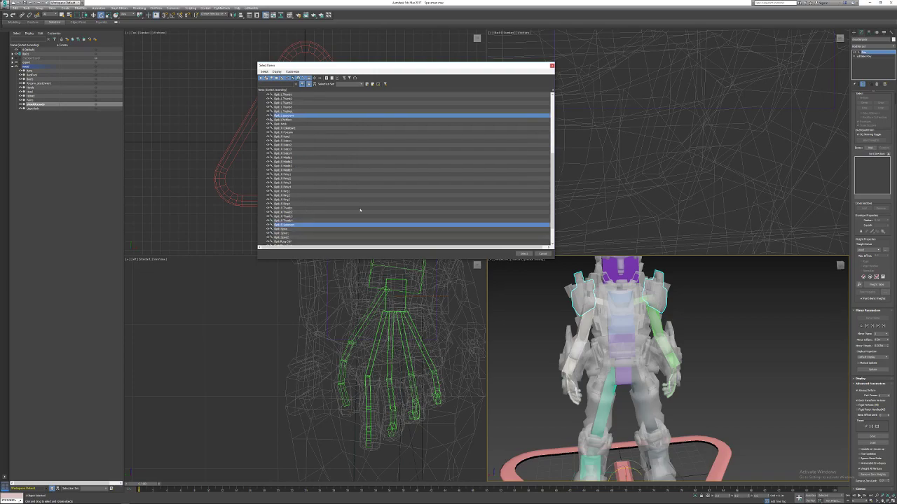
click(524, 253)
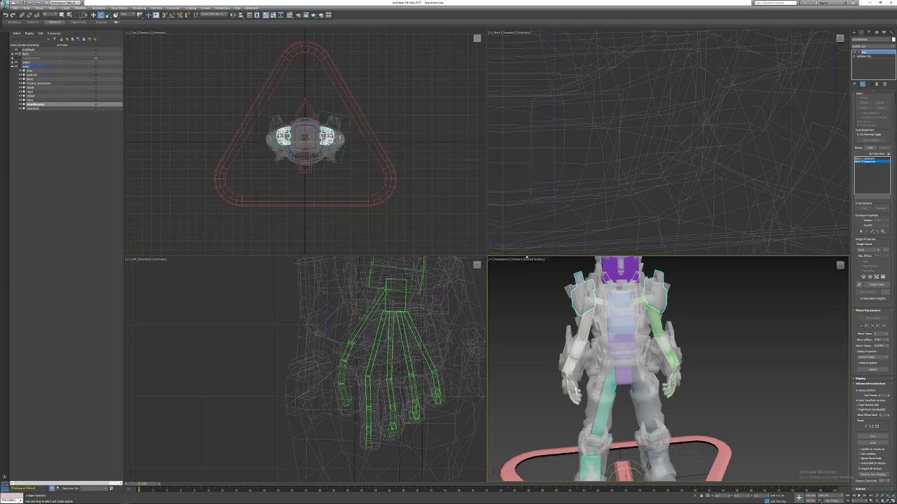
Apply a Skin modifier to the detached forearm attachment mesh.
click(700, 320)
click(677, 348)
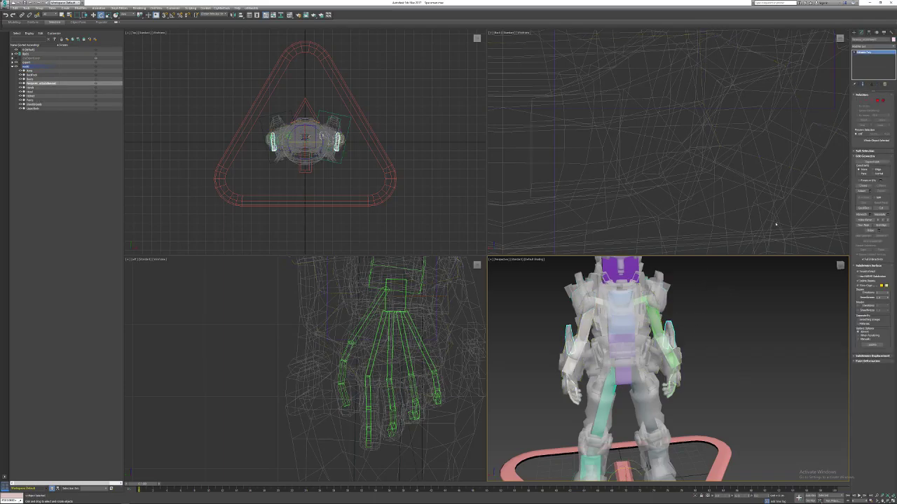
click(874, 39)
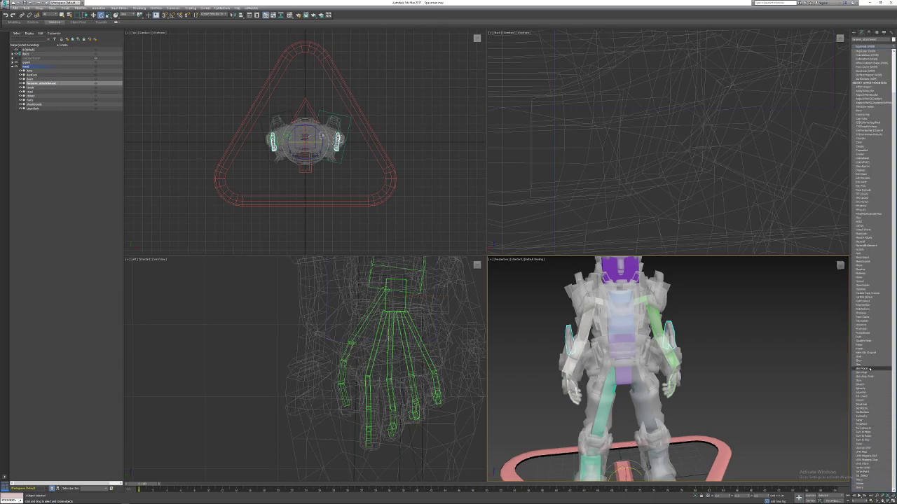
click(868, 367)
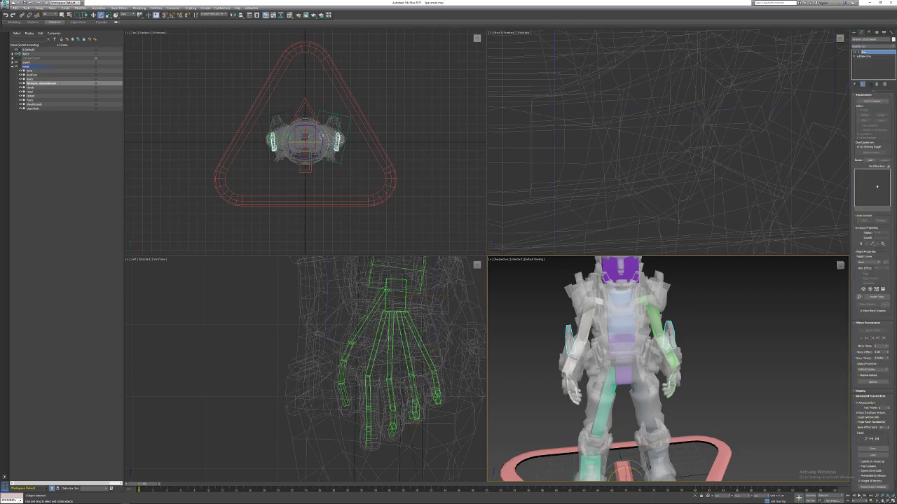
Add the left and right forearm bones to the forearm attachment's Skin modifier.
click(871, 160)
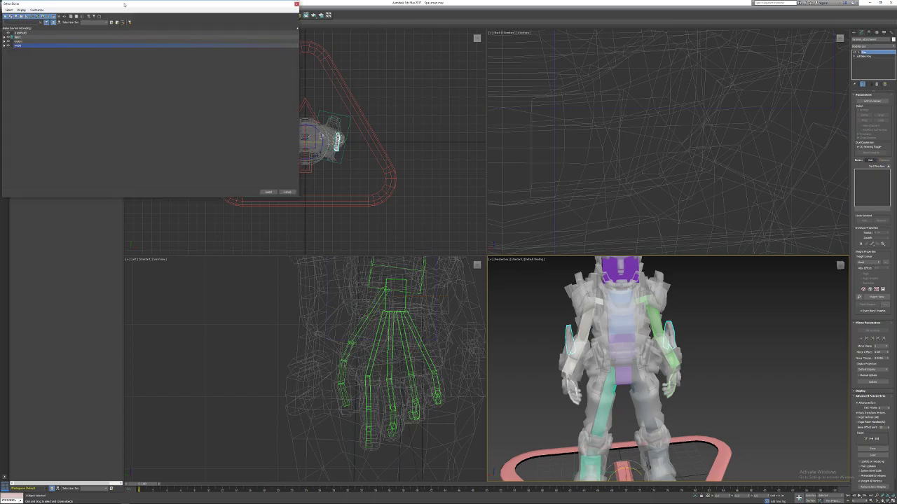
drag(124, 4, 506, 91)
click(386, 124)
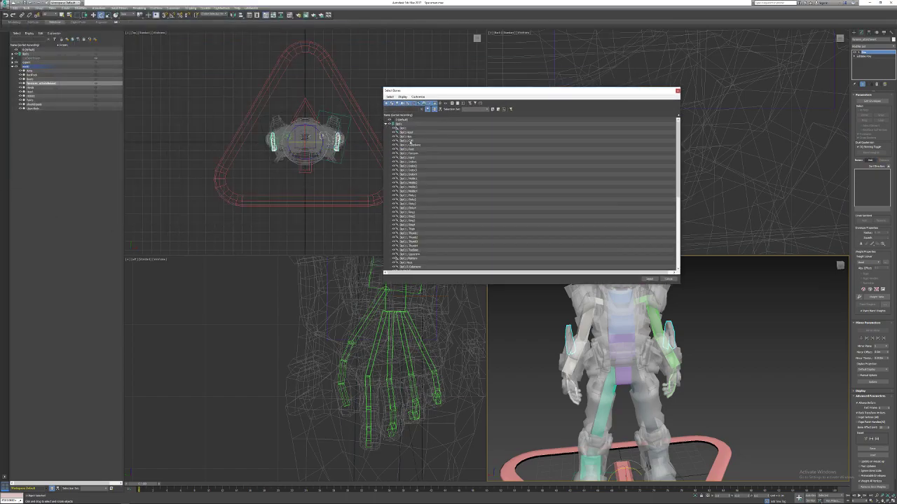
click(419, 153)
scroll(449, 184, down, 11)
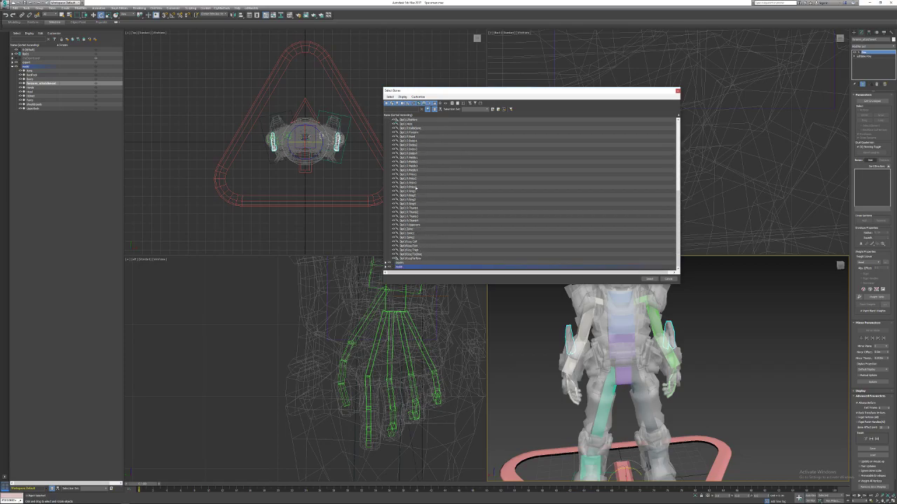
click(437, 132)
click(650, 279)
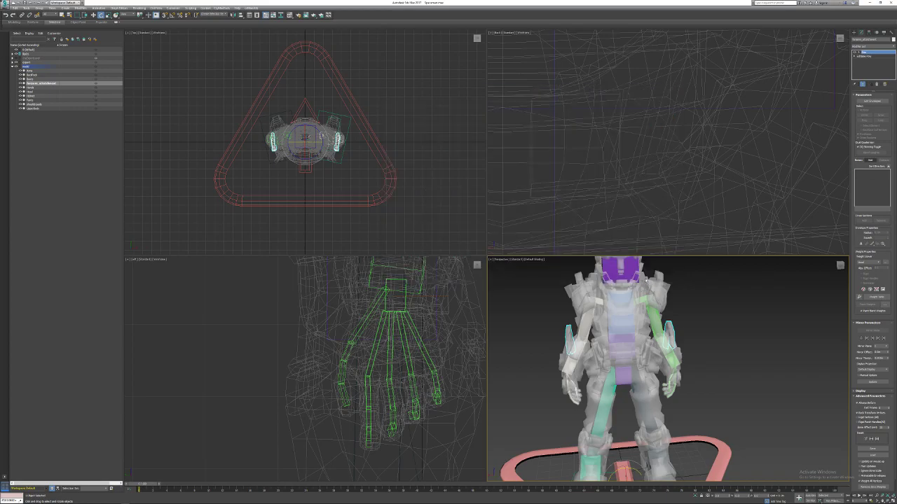
Apply a Skin modifier to the backpack mesh.
alt+middle_drag(645, 304, 829, 74)
click(751, 309)
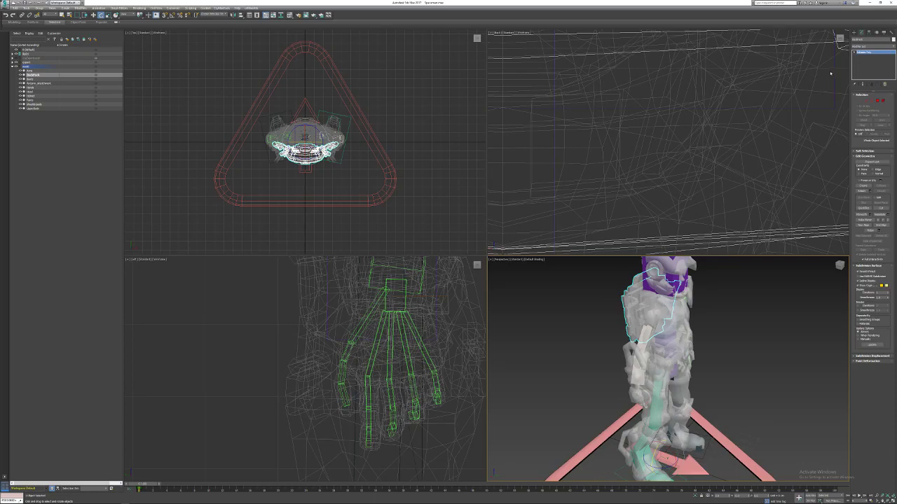
click(891, 47)
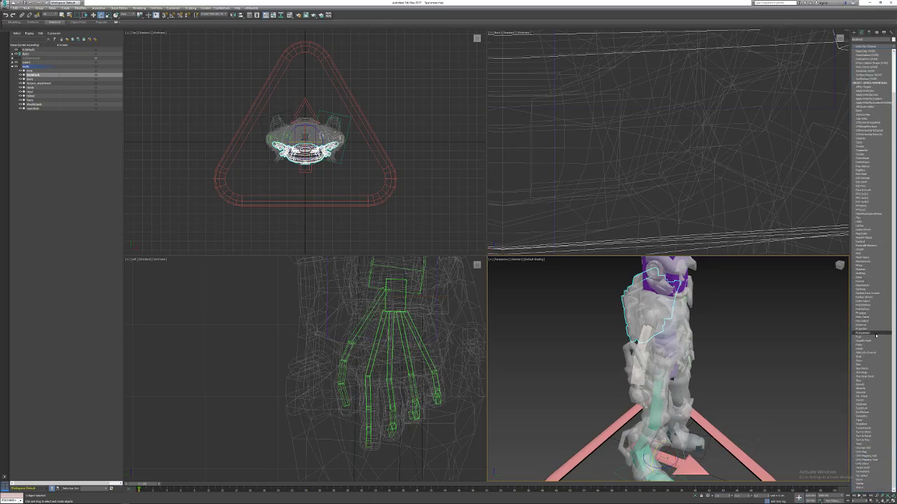
click(859, 365)
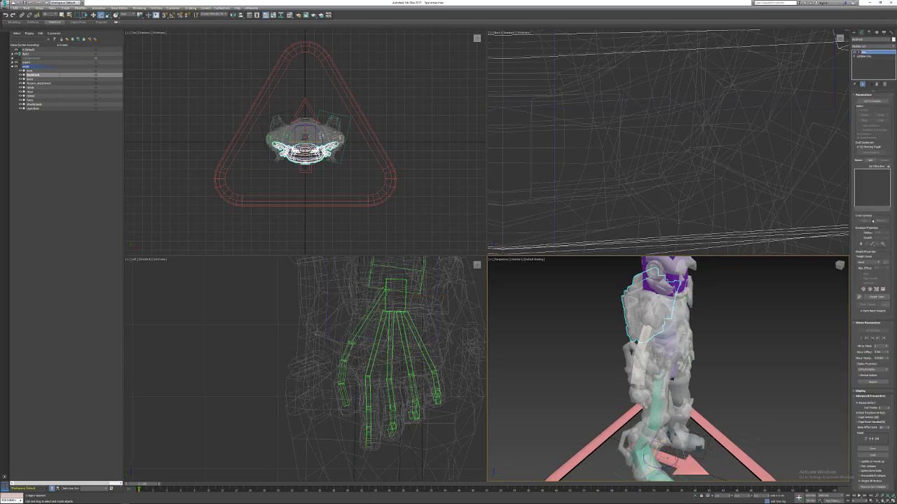
Add the upper spine bone to the backpack's Skin modifier.
click(870, 160)
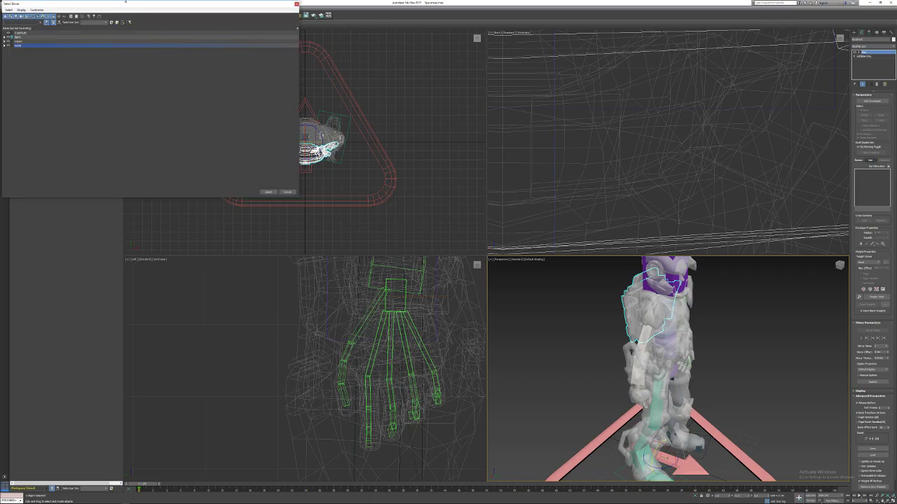
drag(158, 10, 384, 56)
click(232, 84)
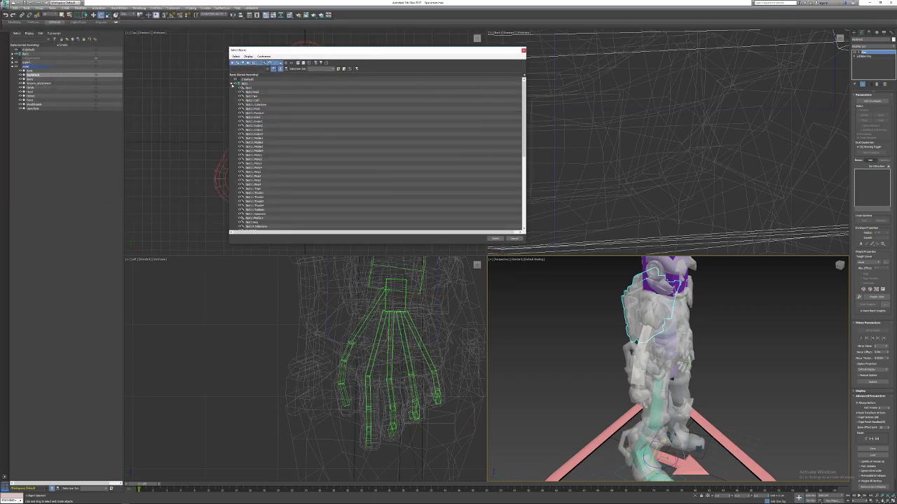
scroll(257, 131, down, 10)
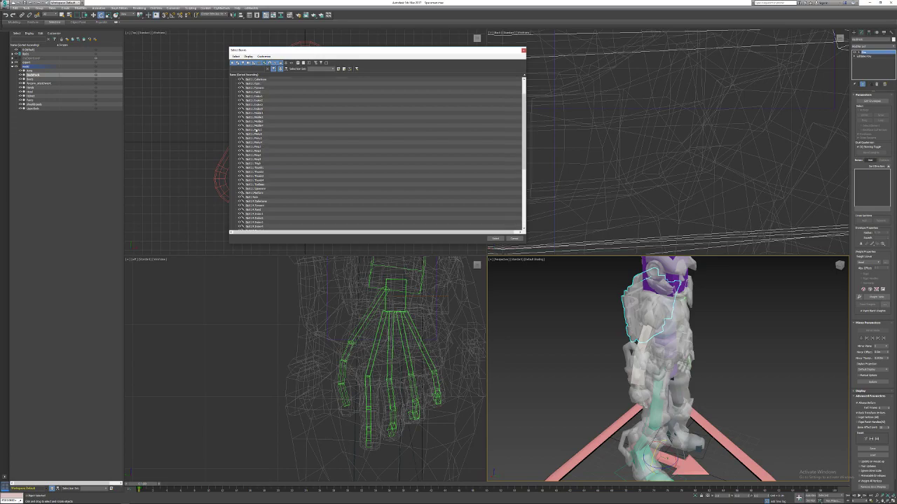
scroll(265, 182, down, 3)
click(260, 199)
click(495, 239)
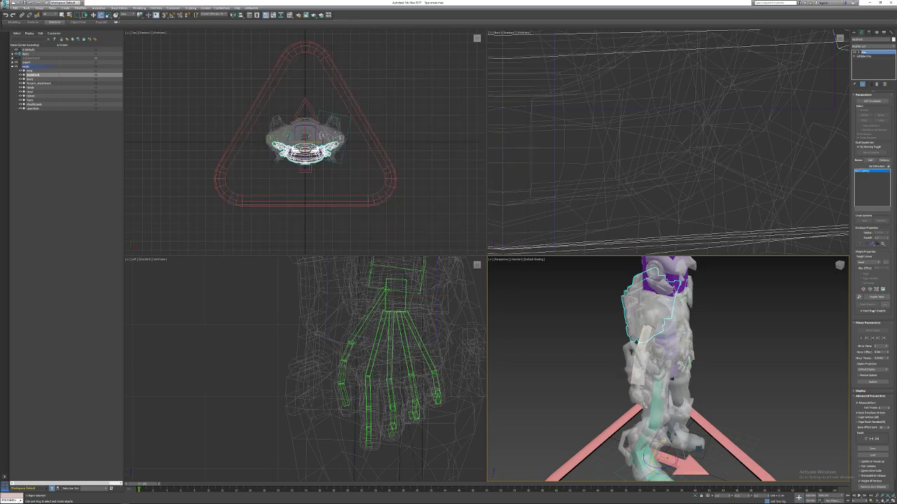
Freeze the mesh layer and move the pelvis bone slightly down to test the newly skinned armour pieces.
double_click(881, 427)
alt+middle_drag(764, 361, 687, 358)
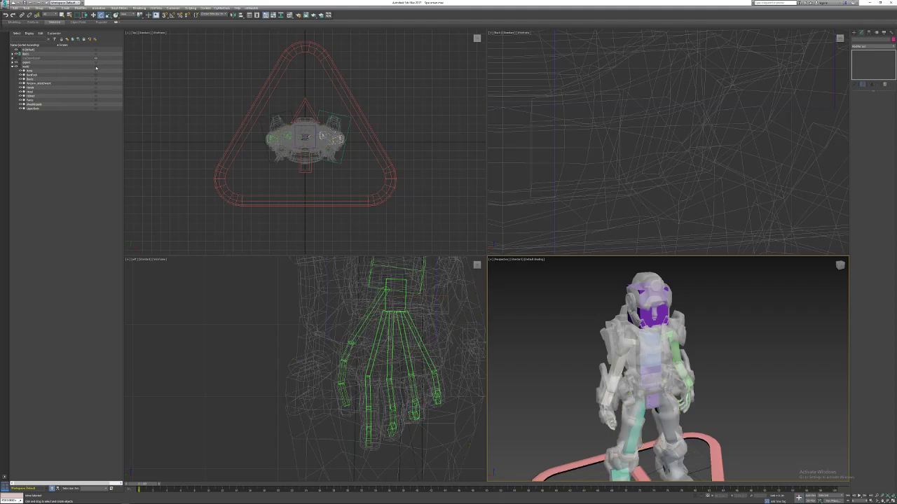
click(96, 67)
middle_drag(738, 390, 729, 355)
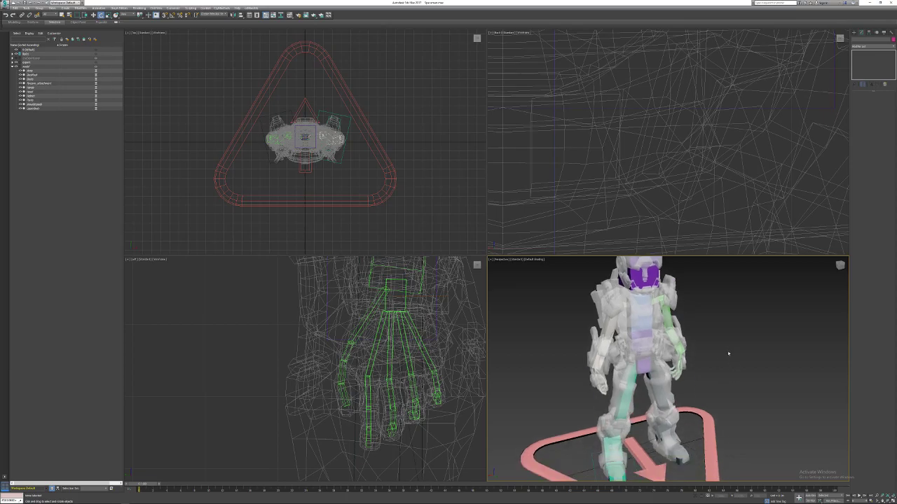
click(640, 349)
key(w)
mouse_move(640, 348)
mouse_down()
mouse_move(640, 398)
mouse_move(639, 357)
mouse_up()
Unfreeze the mesh layer and add the head and neck bones to the head mesh's Skin modifier.
click(646, 275)
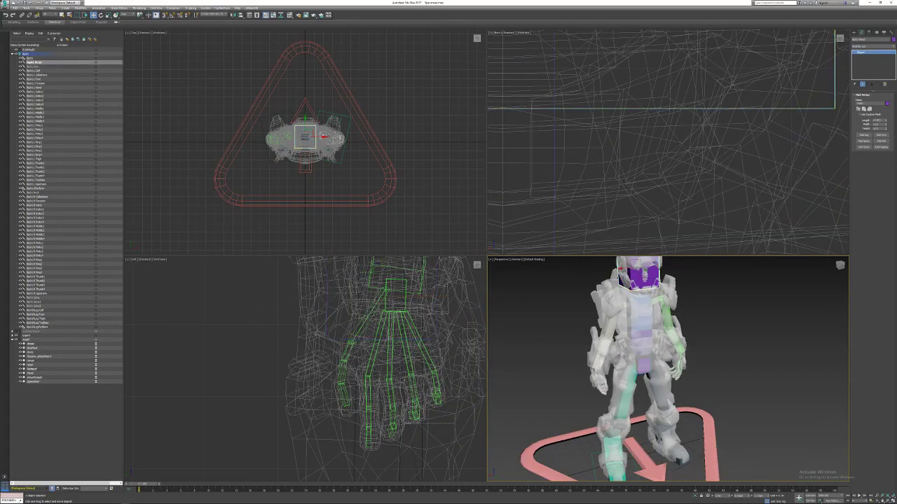
click(96, 341)
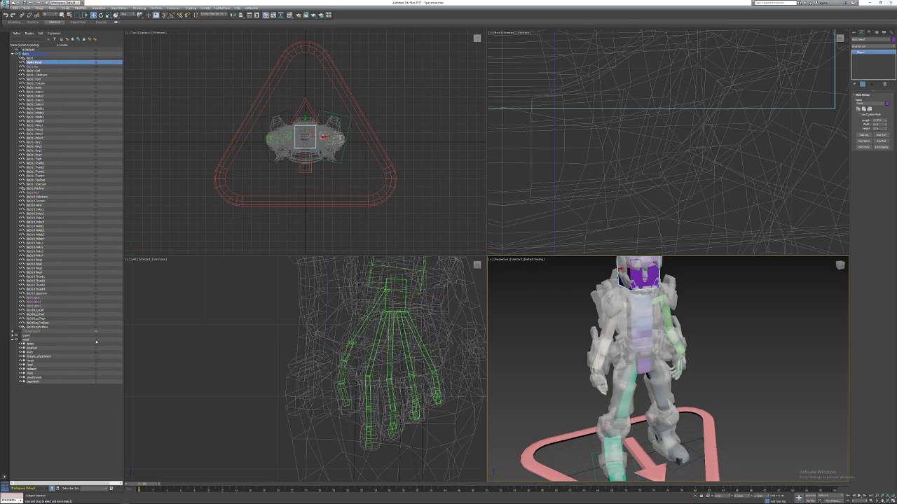
click(644, 270)
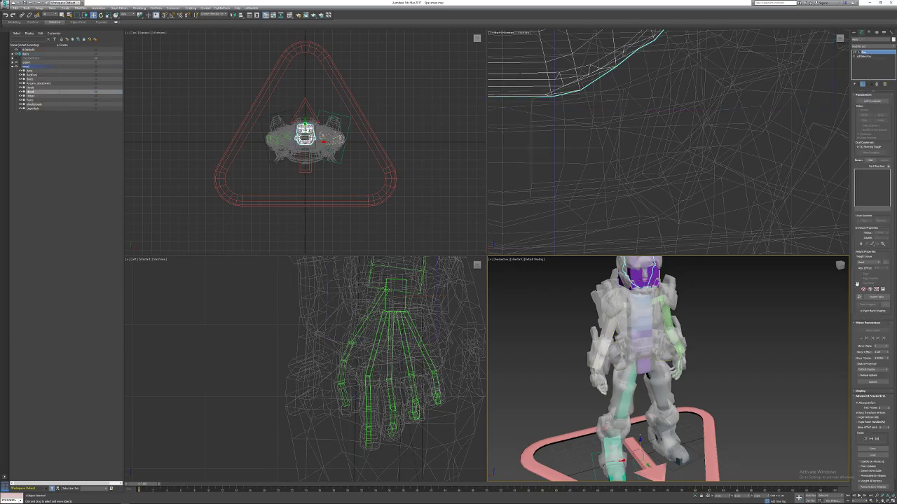
click(870, 160)
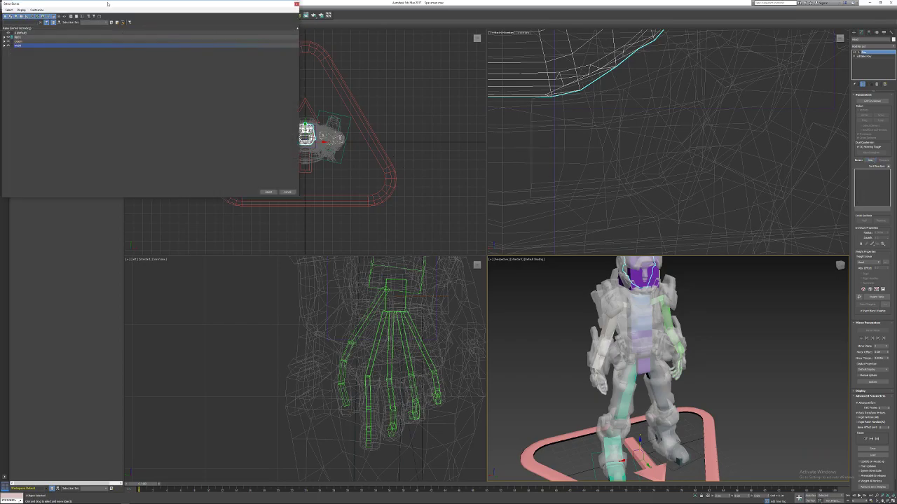
drag(107, 3, 427, 67)
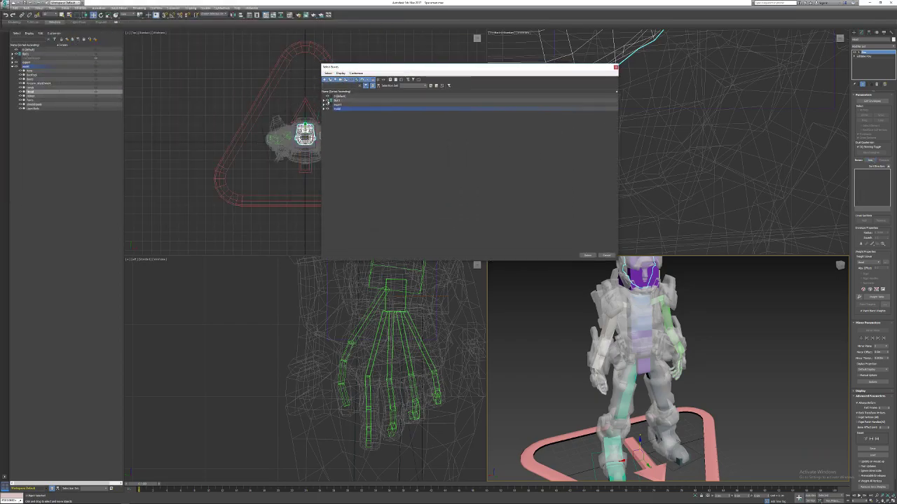
click(325, 100)
click(356, 109)
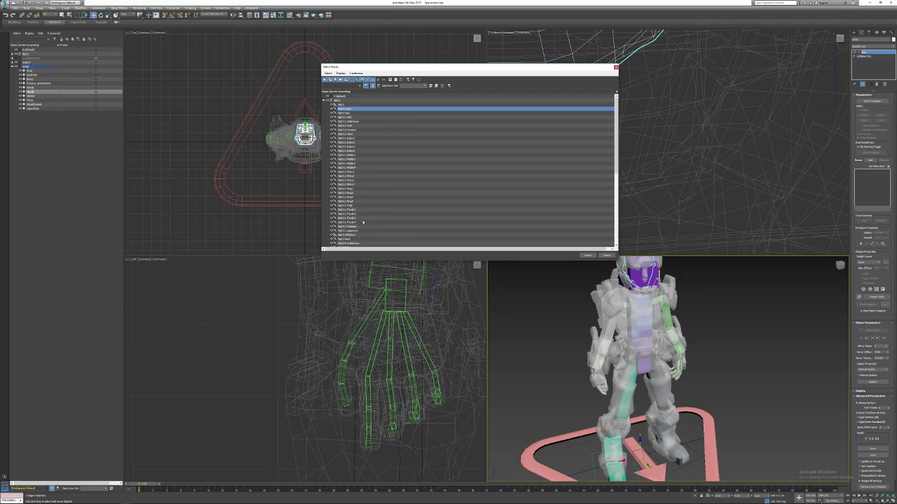
ctrl+click(461, 239)
click(584, 255)
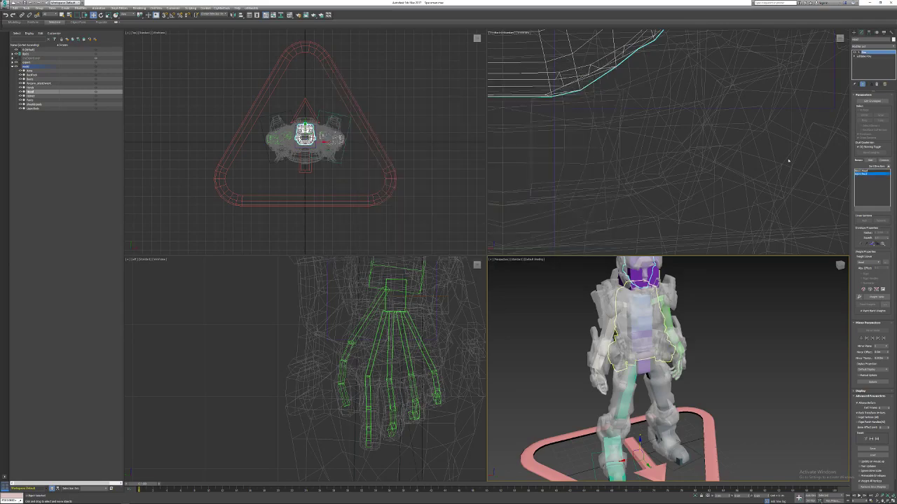
Adjust the Geodesic Voxel solver's maximum influences and resolution, and apply it to weight the head mesh.
click(884, 261)
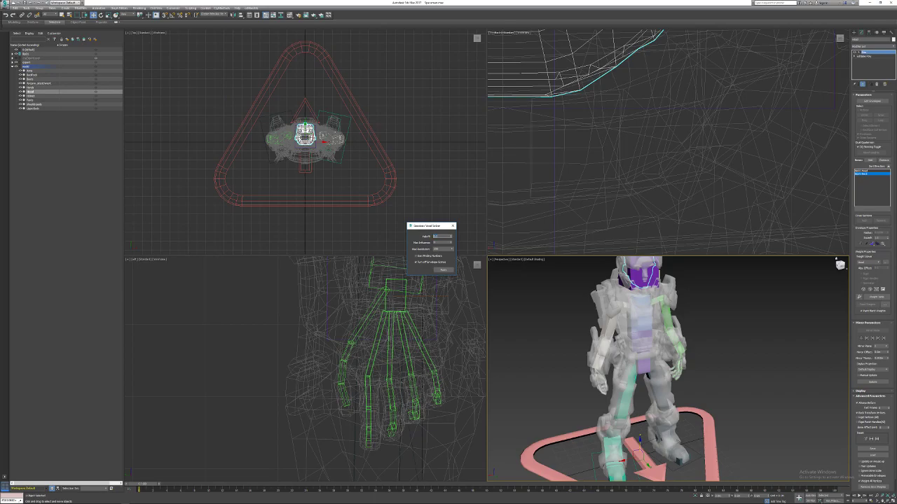
click(448, 243)
click(443, 249)
click(437, 262)
click(433, 256)
click(441, 270)
click(452, 226)
Rotate the head bone slightly to test how the head mesh follows, and undo the rotation.
alt+middle_drag(604, 301, 644, 308)
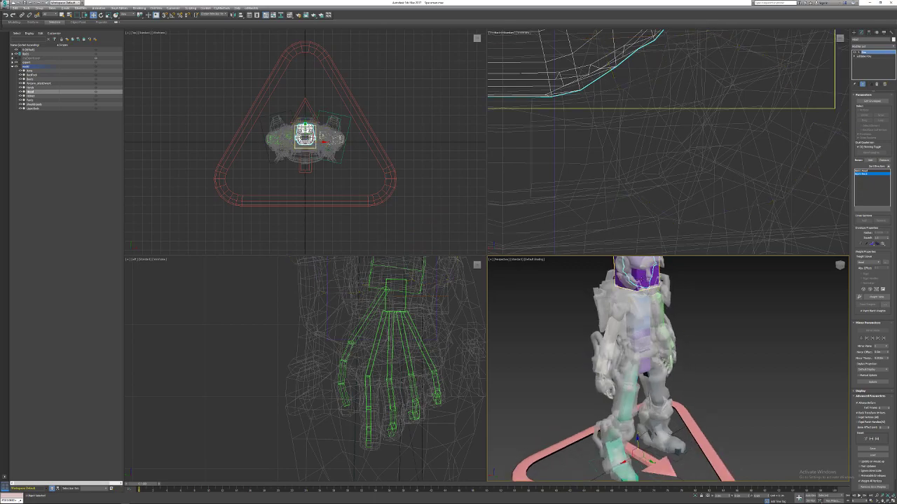
click(638, 277)
key(e)
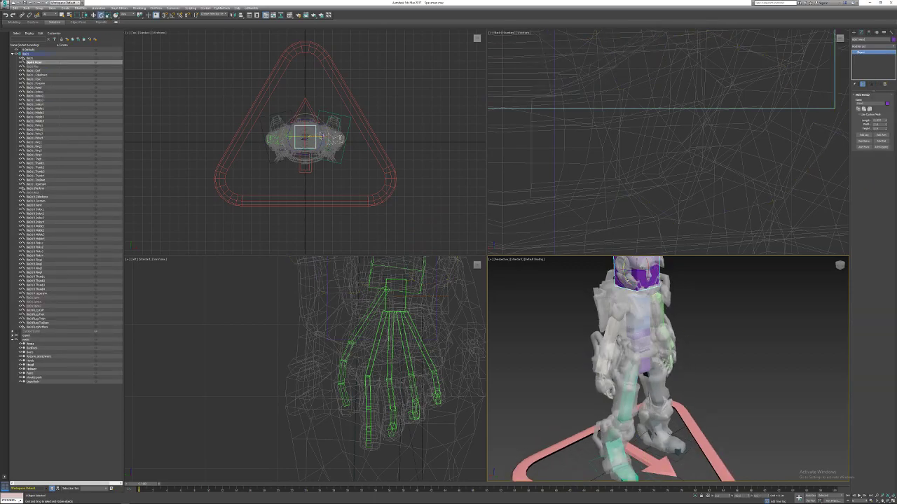
mouse_move(643, 276)
mouse_down()
mouse_move(643, 247)
mouse_move(634, 254)
mouse_move(648, 277)
mouse_move(649, 247)
mouse_move(639, 274)
mouse_up()
alt+middle_drag(659, 286, 639, 283)
key(ctrl+z)
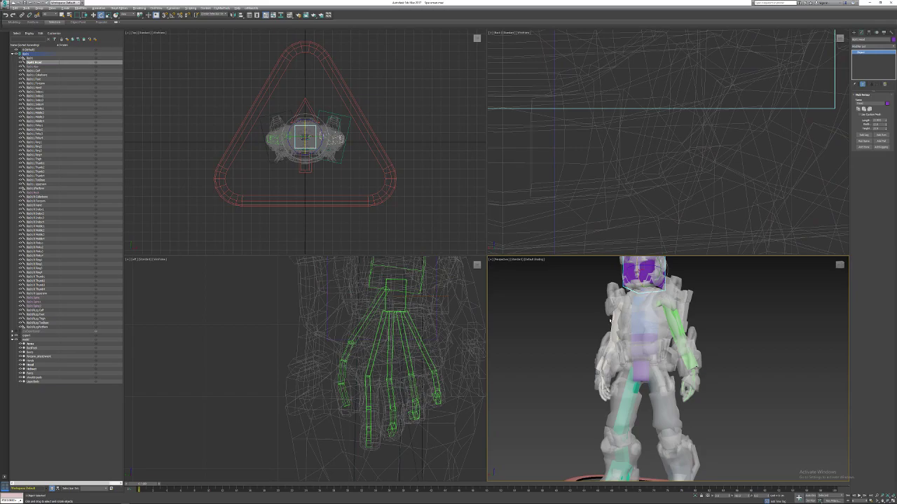
alt+middle_drag(629, 324, 729, 329)
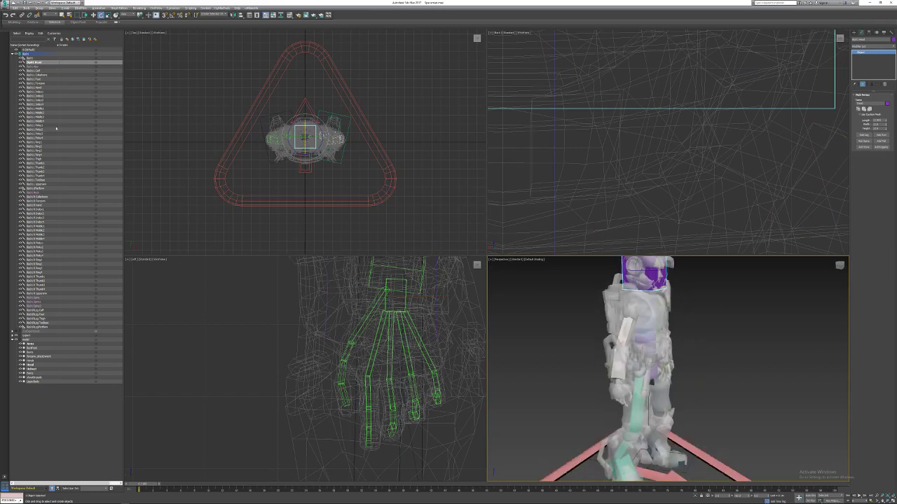
Freeze the mesh layer again and clear the bone selection.
click(95, 341)
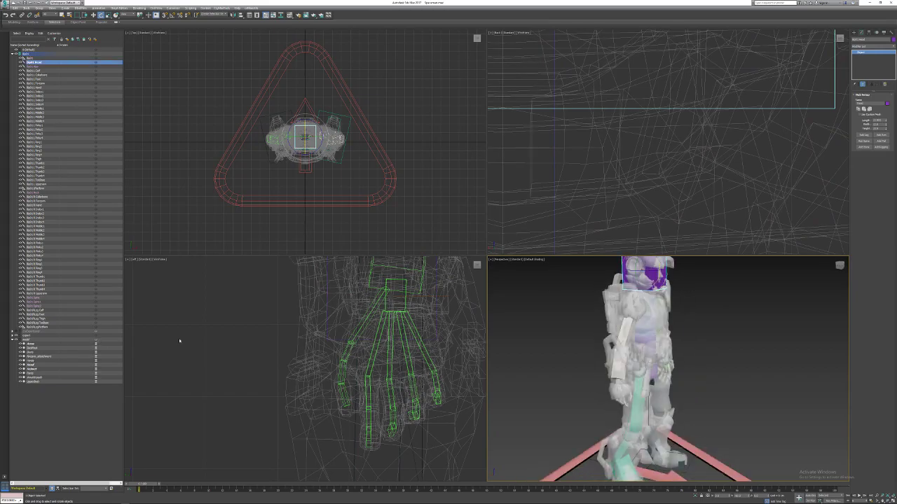
click(542, 352)
scroll(586, 312, down, 5)
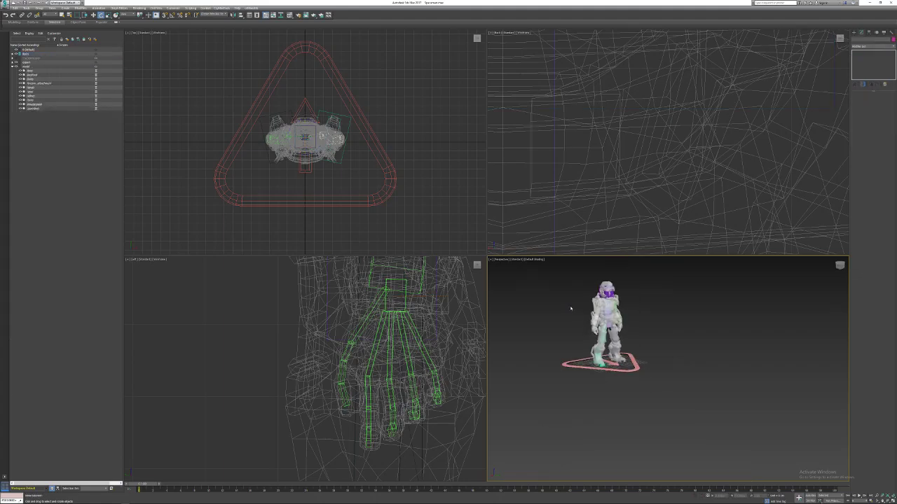
Add a CATMotion layer to the rig's base and switch the rig to animation mode.
click(604, 389)
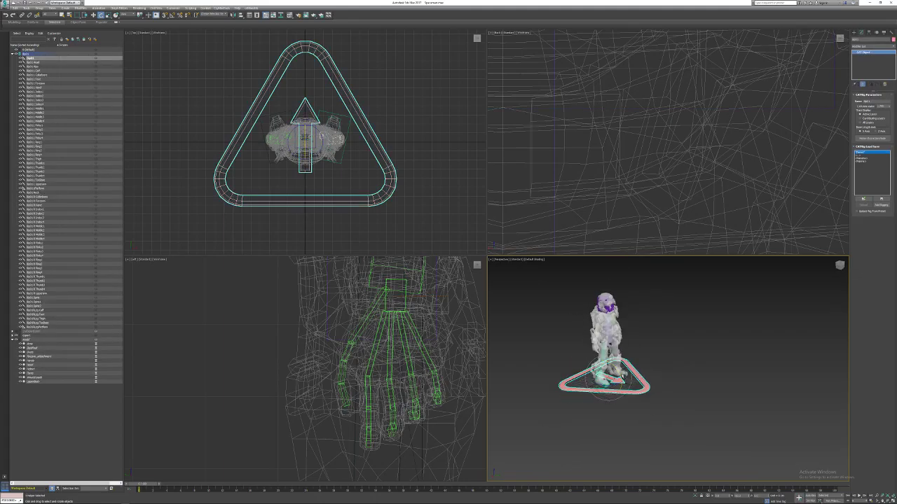
alt+middle_drag(615, 376, 824, 161)
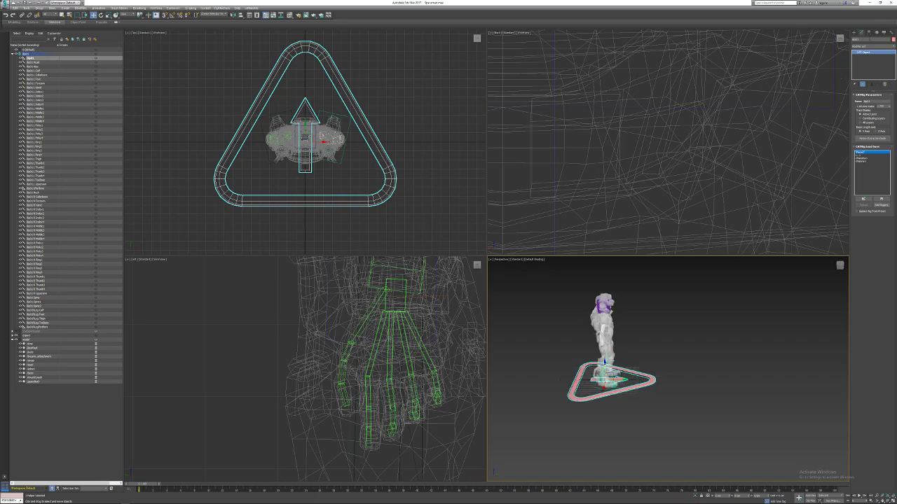
click(876, 33)
click(858, 78)
click(859, 133)
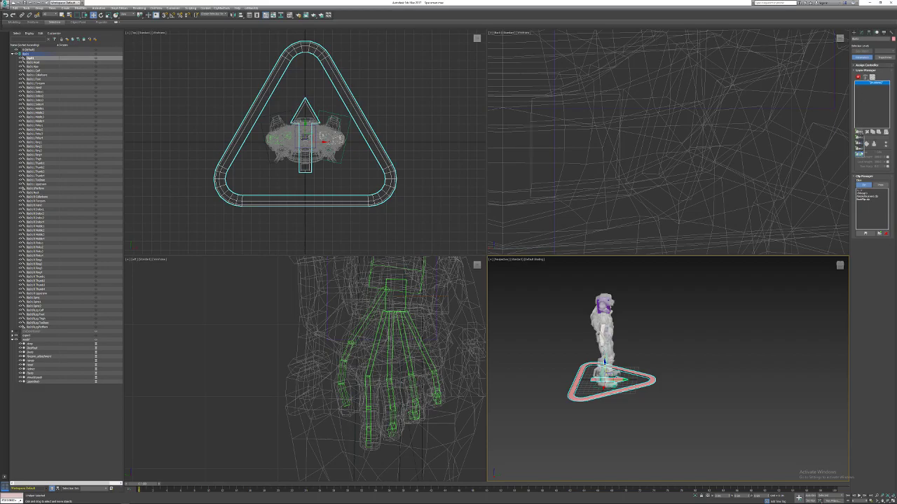
click(859, 152)
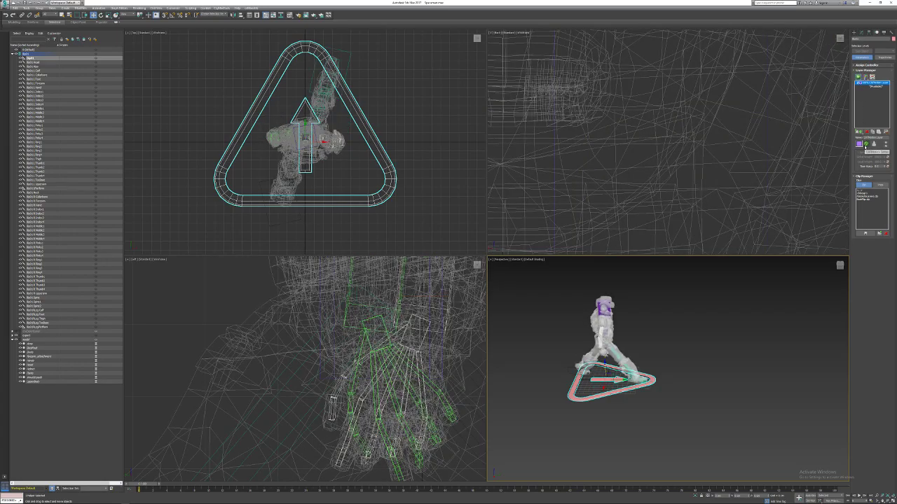
Load the two-legged GameCharRun preset into the CATMotion layer.
click(866, 144)
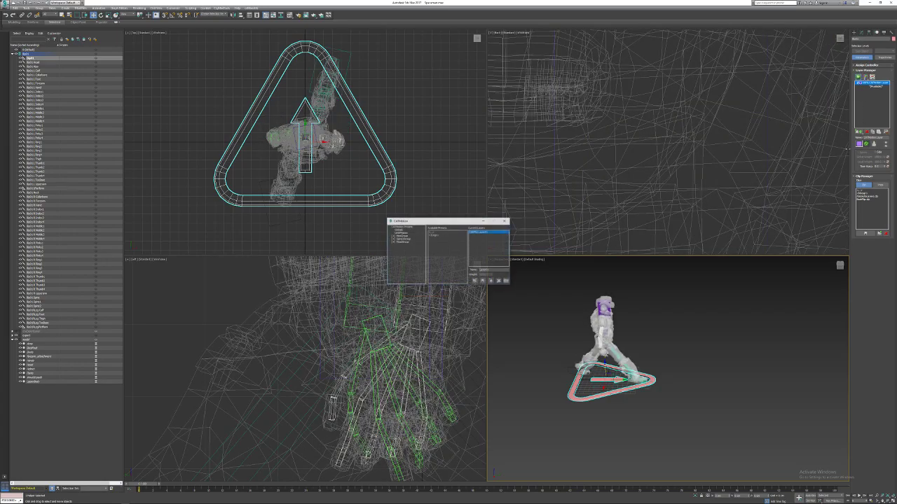
double_click(446, 243)
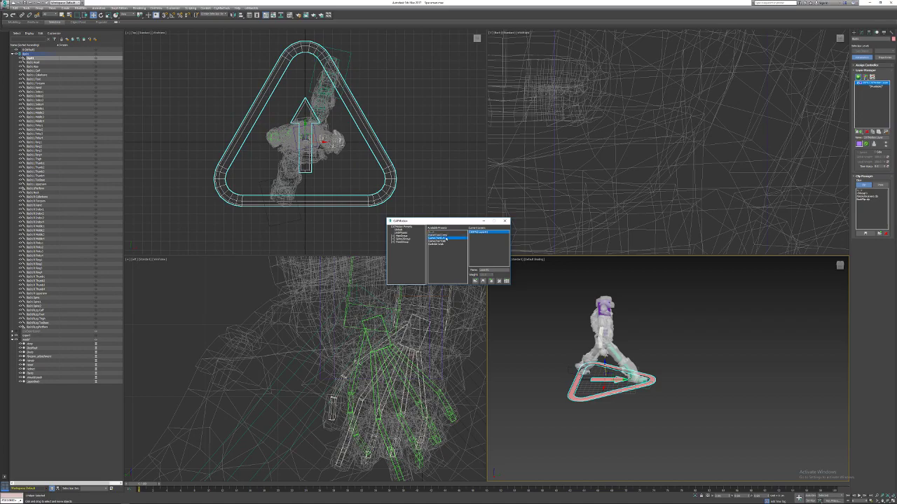
click(467, 252)
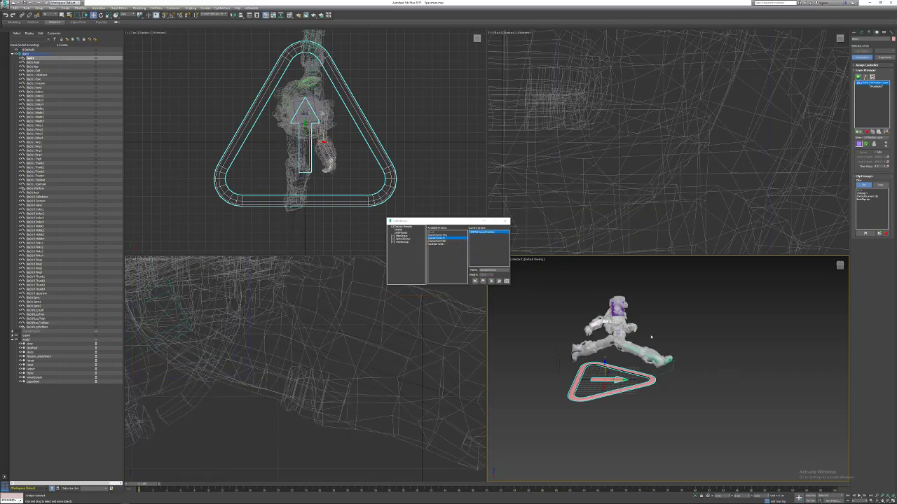
Scrub partway through the run cycle and examine the deformation of the legs, hips and arms from several angles.
drag(152, 484, 407, 494)
key(w)
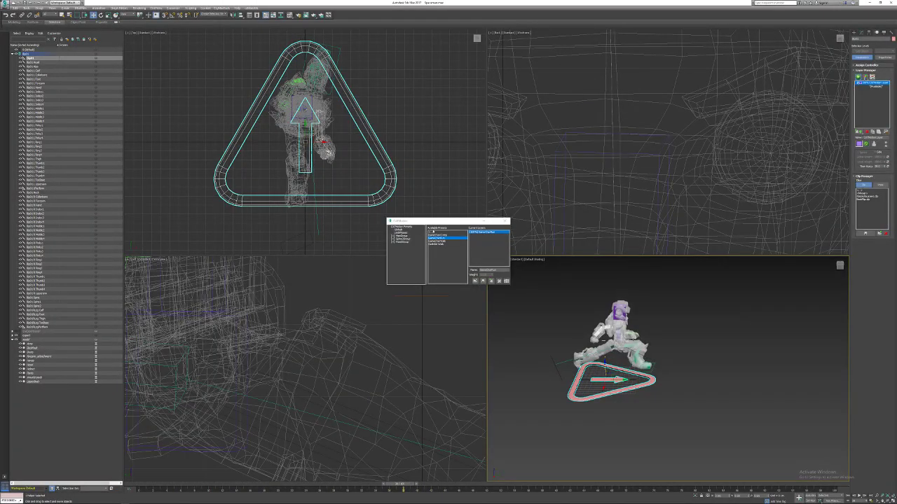
scroll(587, 359, up, 6)
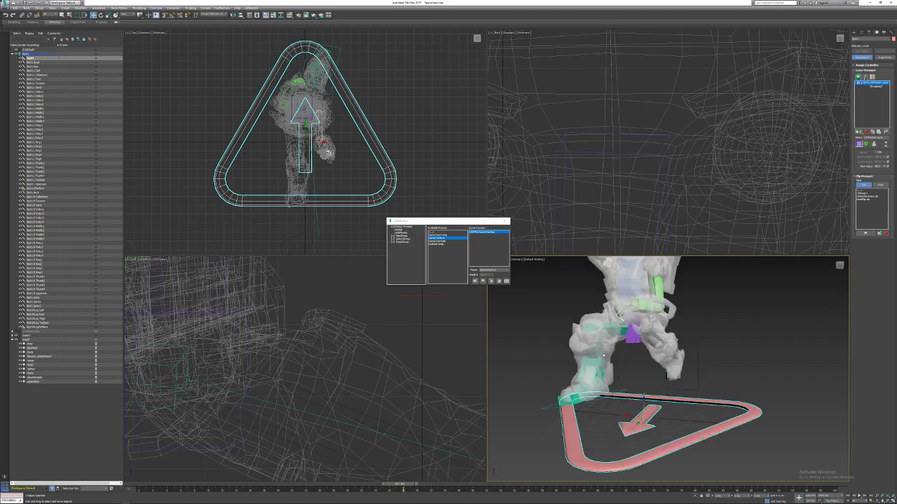
alt+middle_drag(712, 398, 460, 394)
scroll(656, 339, up, 3)
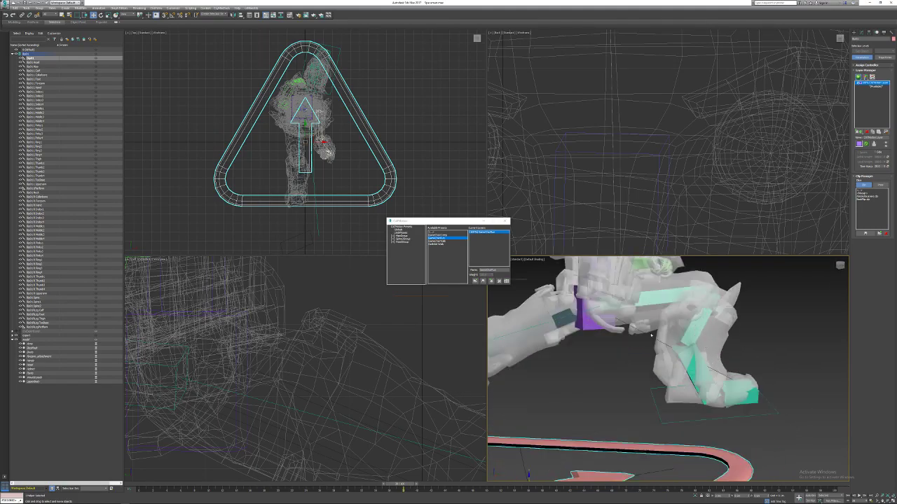
scroll(609, 337, up, 3)
scroll(633, 338, down, 4)
alt+middle_drag(632, 338, 704, 370)
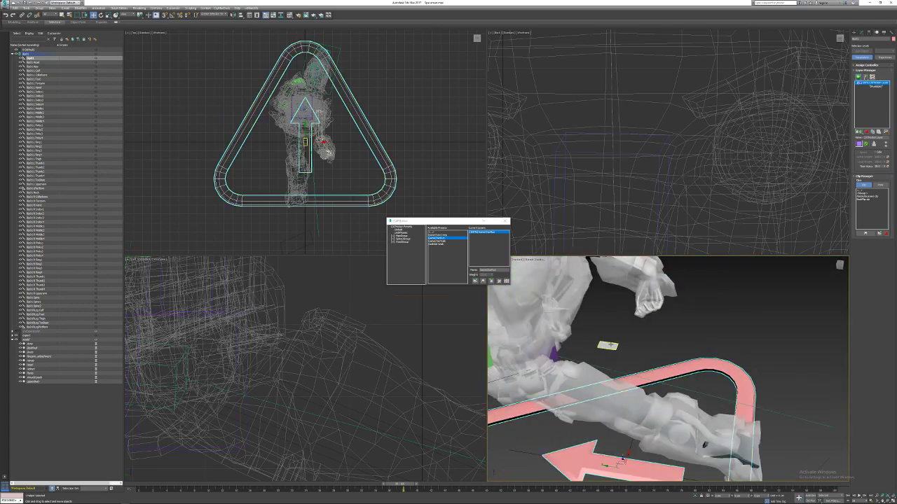
alt+middle_drag(610, 345, 653, 300)
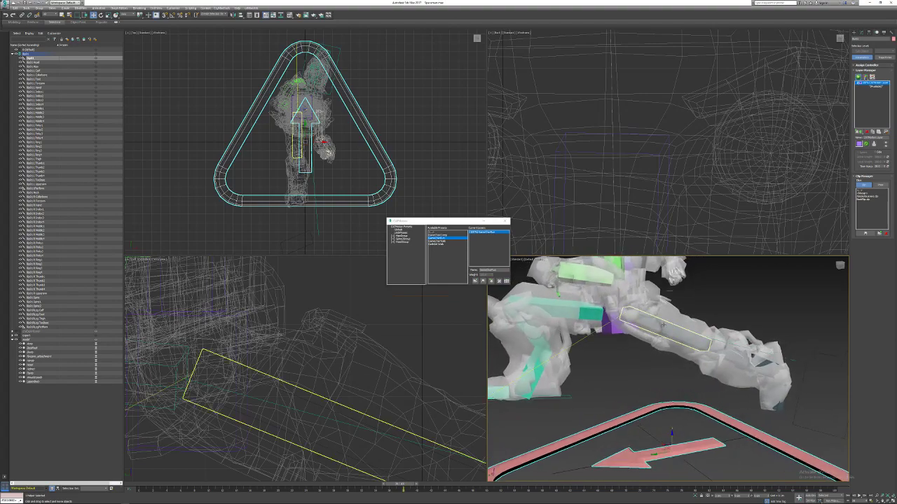
scroll(616, 316, down, 5)
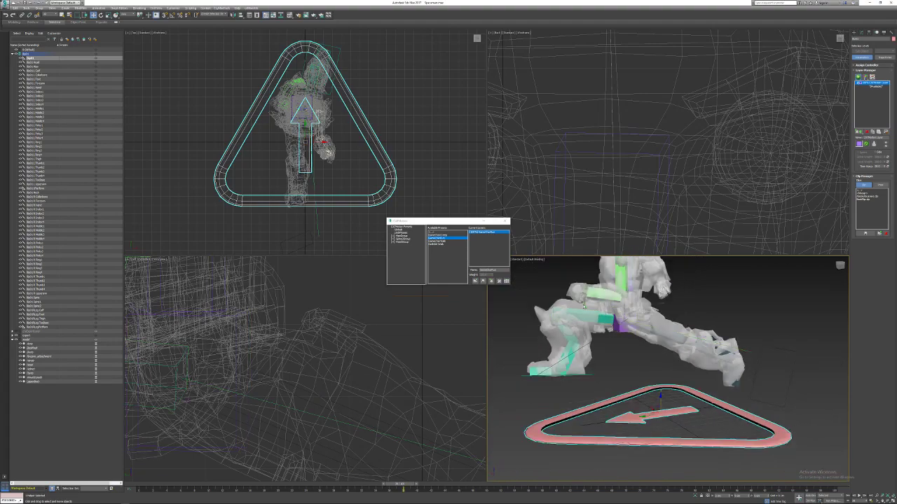
scroll(585, 303, up, 10)
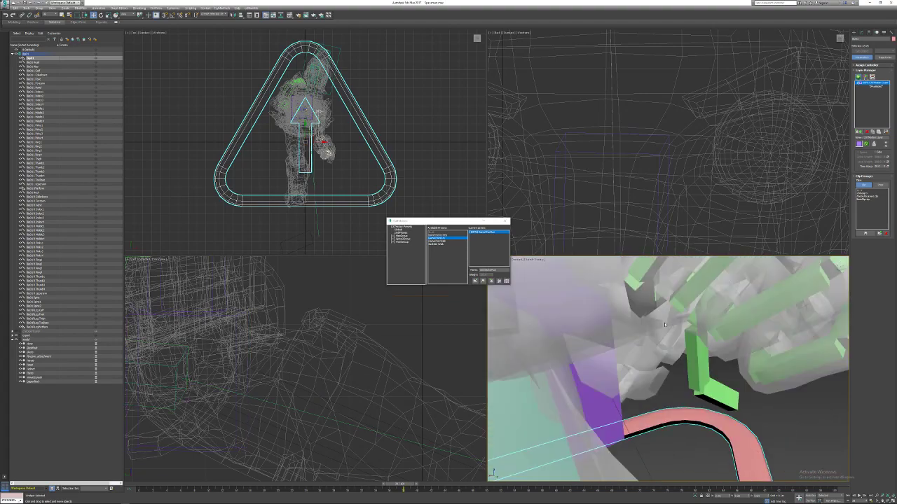
scroll(694, 331, down, 10)
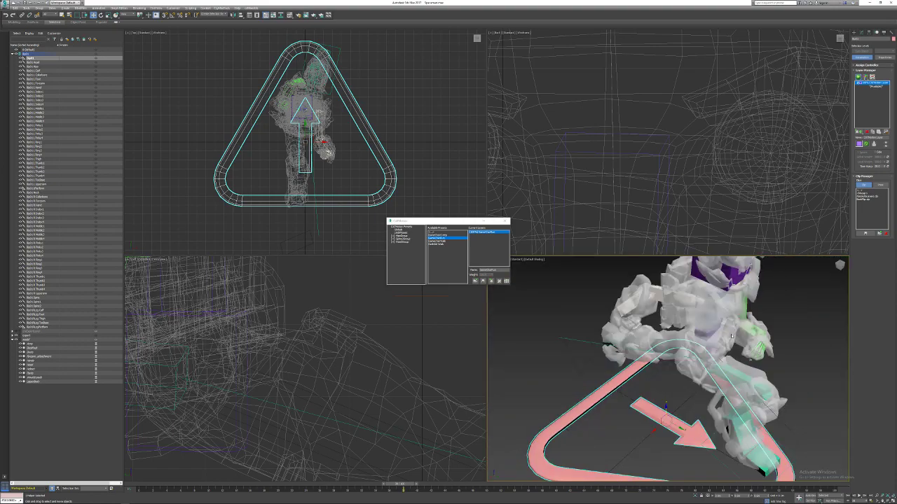
alt+middle_drag(741, 336, 620, 329)
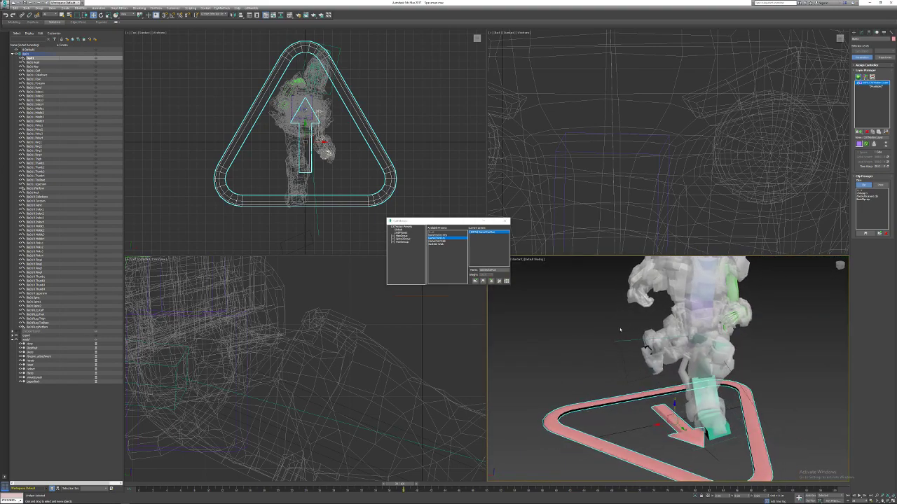
Return the run cycle to the first frame, put the rig back in setup mode and close the CATMotion editor.
drag(383, 483, 121, 462)
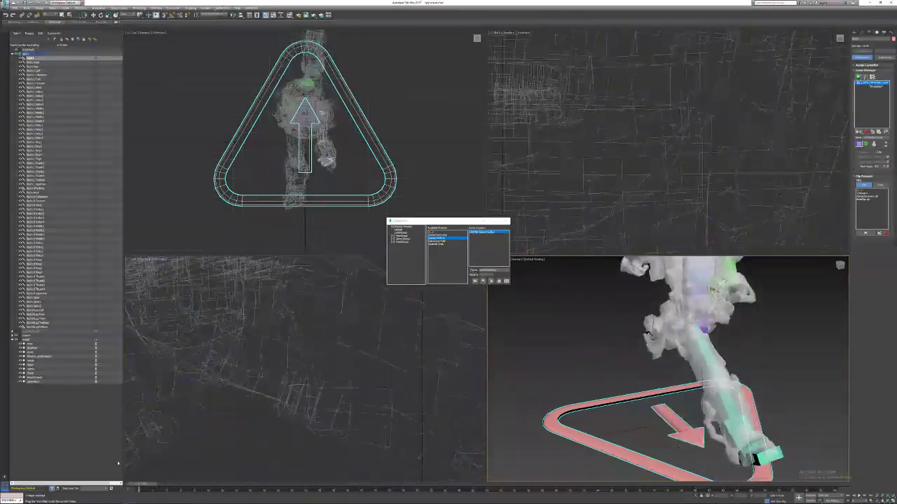
click(858, 77)
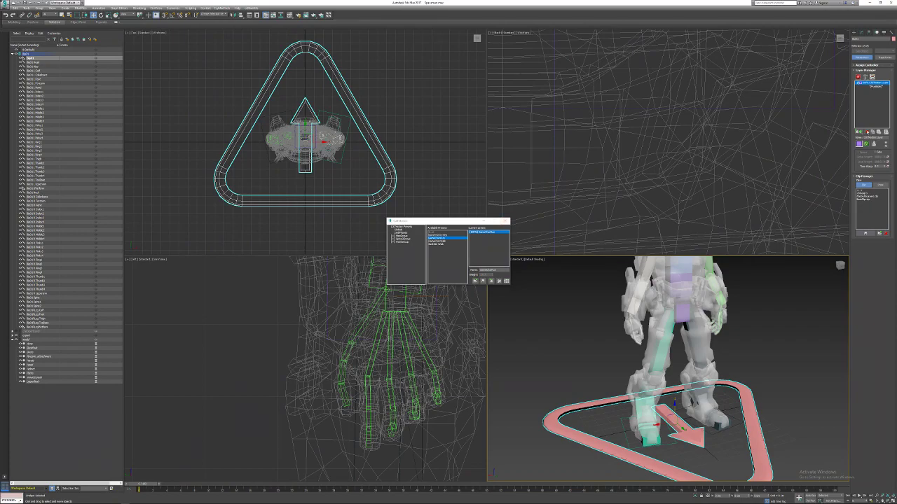
click(506, 221)
Replace the CATMotion layer with an absolute animation layer and activate the rig's animation mode.
drag(860, 133, 861, 139)
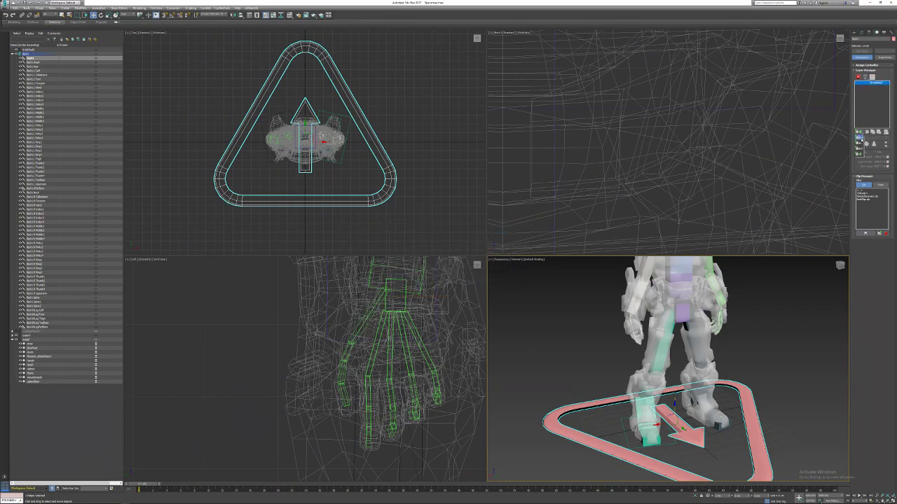
click(859, 138)
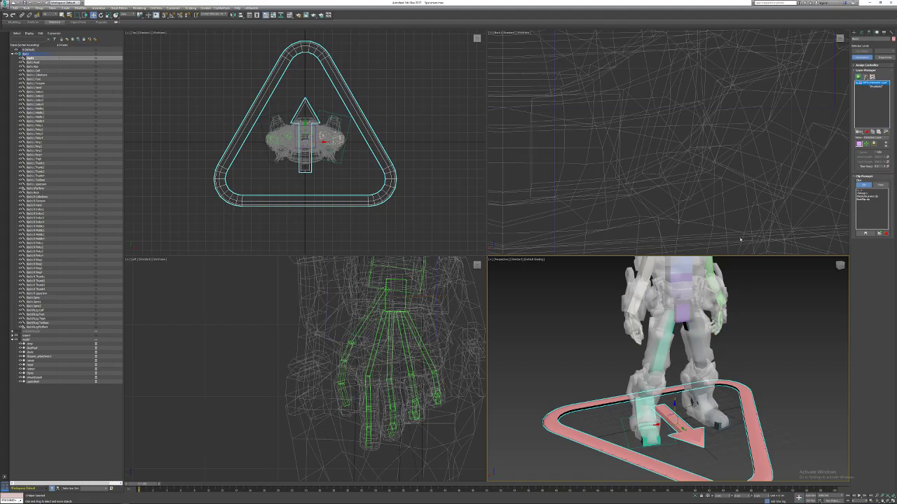
scroll(701, 321, up, 6)
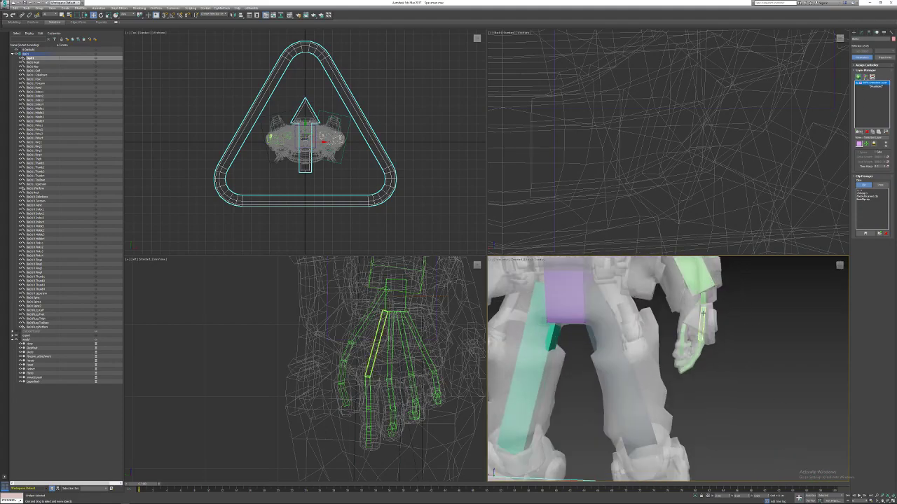
Turn on automatic keyframing with the whole rig selected and advance the timeline about 25 frames.
double_click(348, 355)
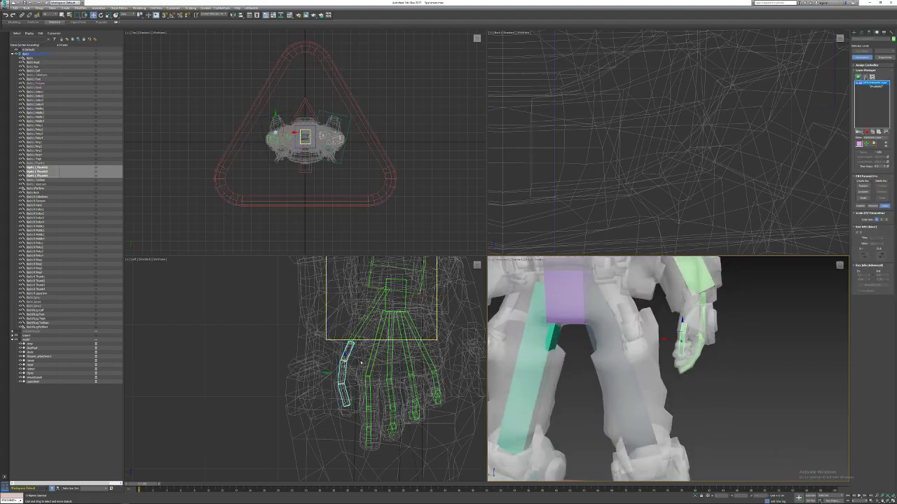
scroll(550, 382, down, 7)
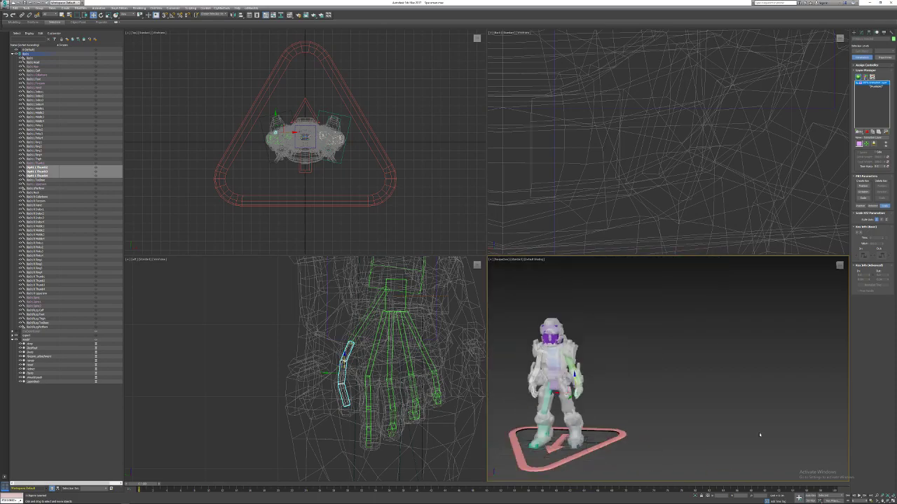
click(809, 496)
middle_drag(672, 369, 718, 358)
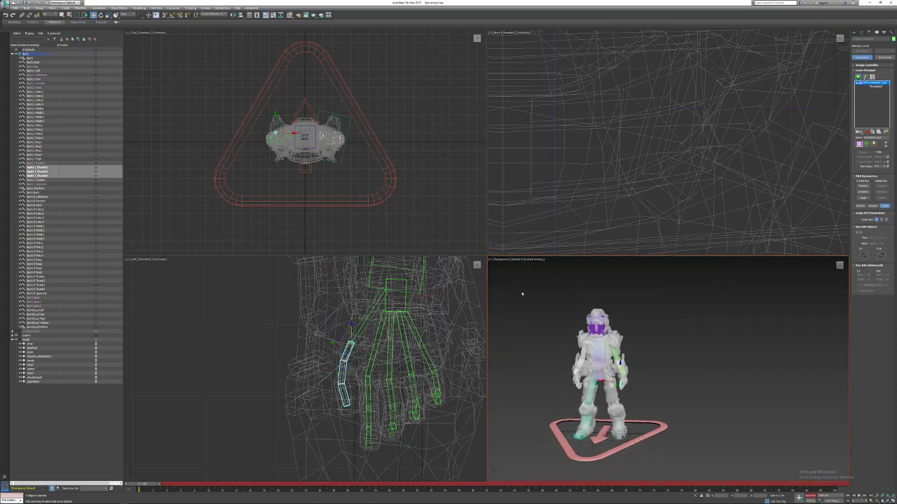
drag(525, 294, 675, 424)
click(728, 462)
drag(429, 284, 421, 293)
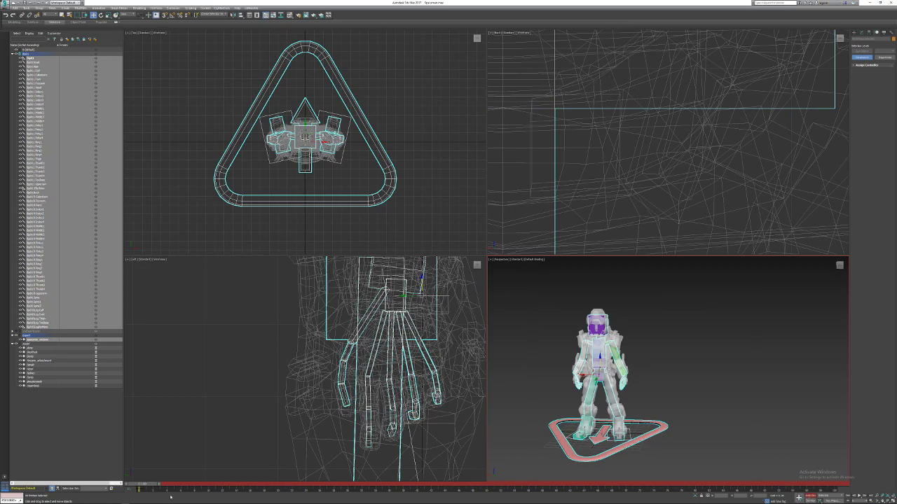
drag(145, 485, 309, 487)
key(w)
Try rotating the left thumb bones inward at the thumb's base, and undo the last rotation.
click(736, 376)
scroll(640, 397, up, 5)
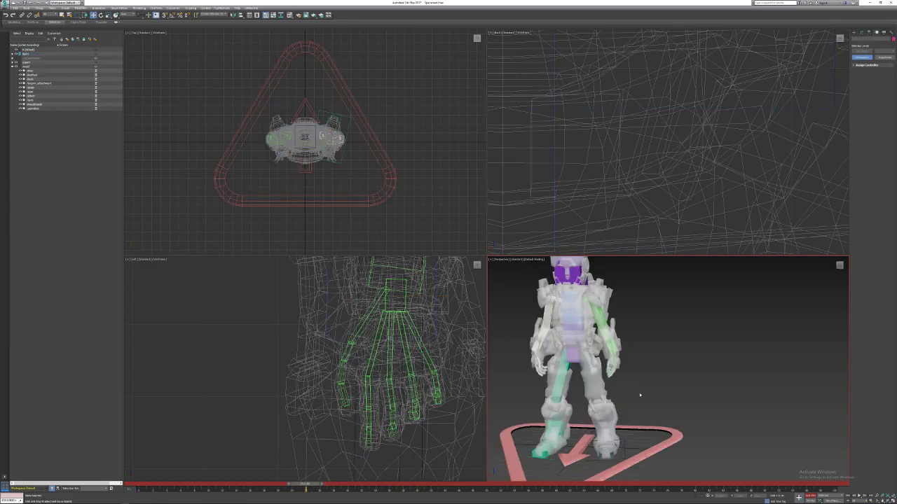
scroll(611, 356, up, 4)
click(603, 392)
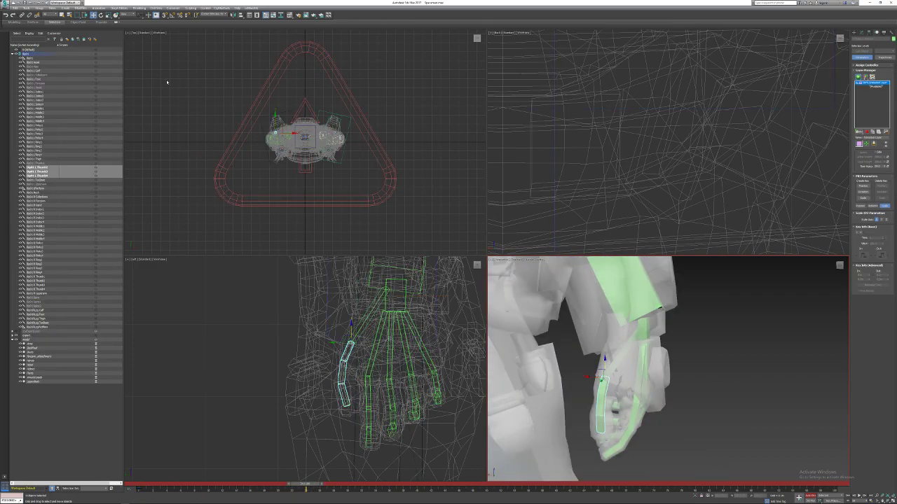
click(101, 15)
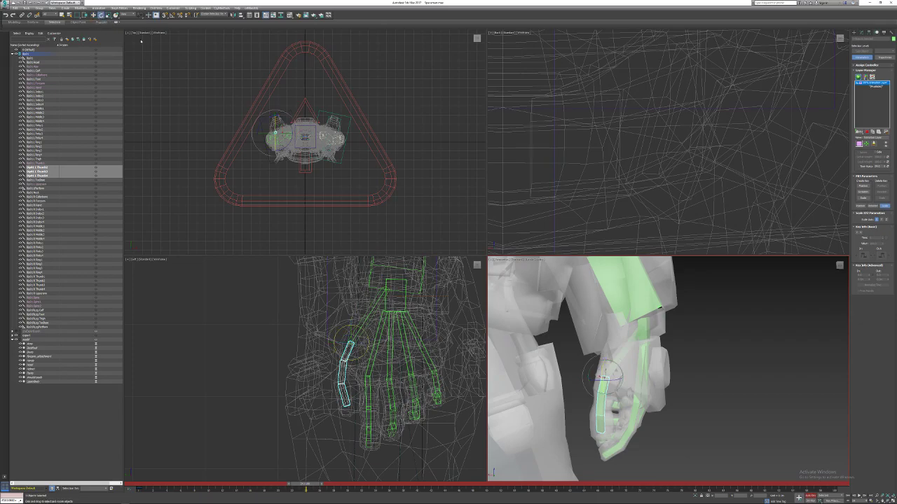
drag(601, 366, 599, 404)
alt+middle_drag(599, 404, 631, 405)
key(ctrl+z)
Rotate the left index and middle finger chains so both fingers curl toward the palm.
double_click(631, 405)
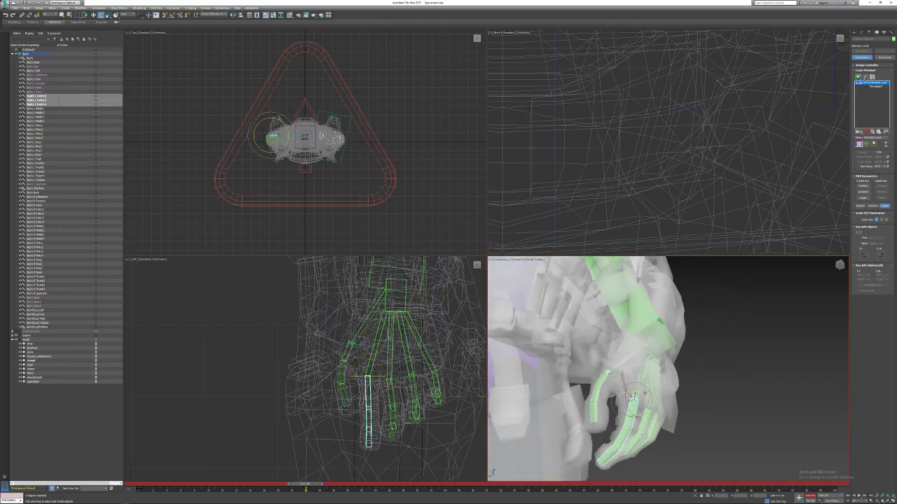
drag(645, 391, 625, 2)
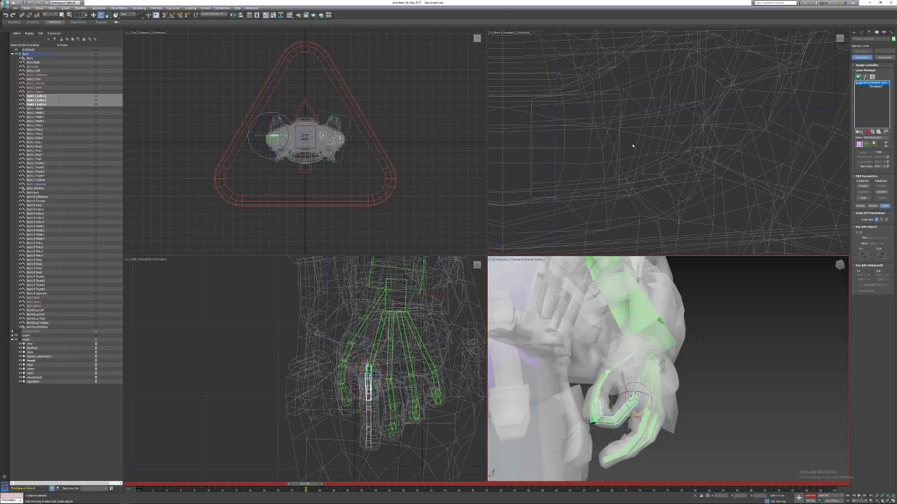
alt+middle_drag(599, 366, 643, 332)
scroll(596, 348, up, 3)
double_click(660, 358)
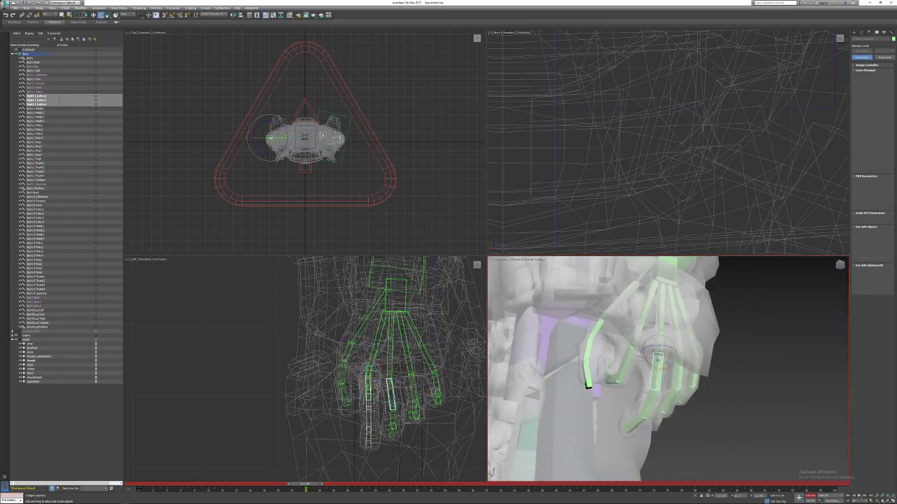
mouse_move(666, 351)
mouse_down()
mouse_move(667, 399)
mouse_move(667, 348)
mouse_move(658, 355)
mouse_up()
Curl the left ring and little finger chains toward the palm by rotating them at their base joints.
alt+middle_drag(658, 354, 626, 358)
double_click(626, 358)
drag(625, 358, 626, 381)
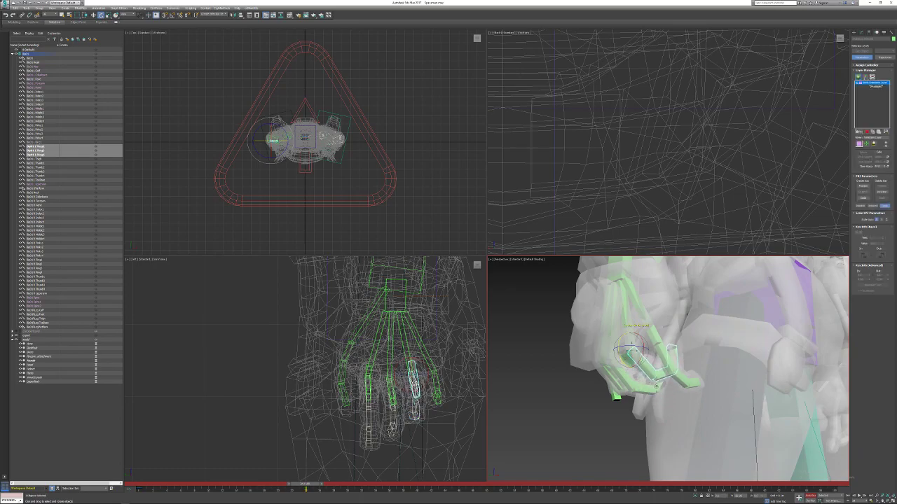
click(655, 337)
double_click(645, 348)
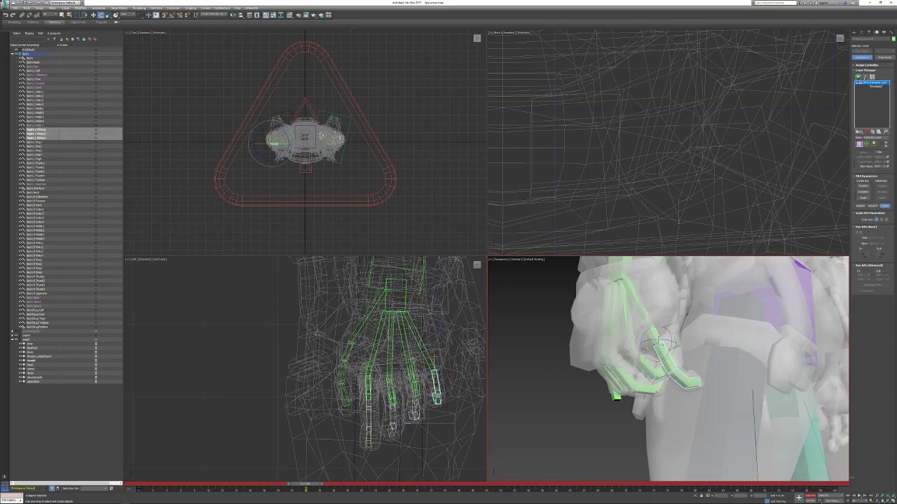
drag(645, 348, 652, 343)
Bend the left hand outward at the wrist and scrub the timeline to check the hand's deformation.
click(630, 280)
alt+middle_drag(630, 280, 611, 280)
mouse_move(614, 263)
mouse_down()
mouse_move(581, 234)
mouse_move(609, 265)
mouse_move(599, 257)
mouse_move(589, 266)
mouse_move(603, 277)
mouse_up()
alt+middle_drag(628, 271, 618, 288)
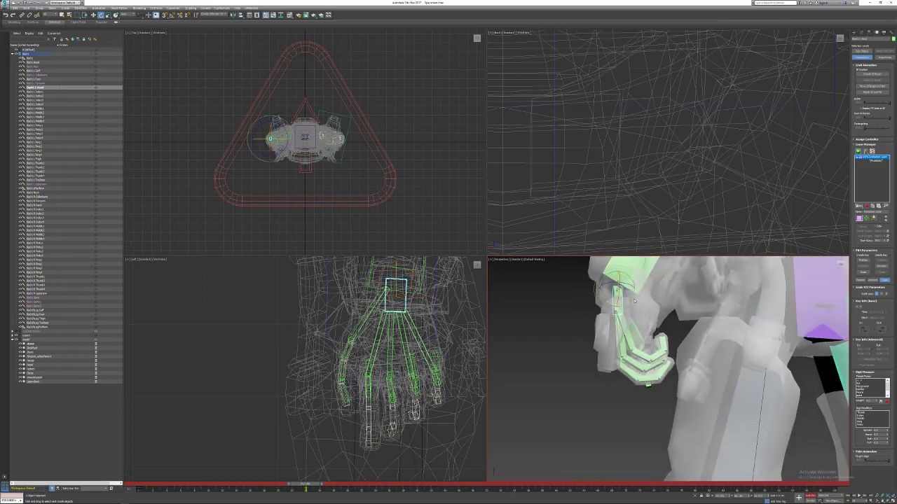
drag(629, 300, 600, 299)
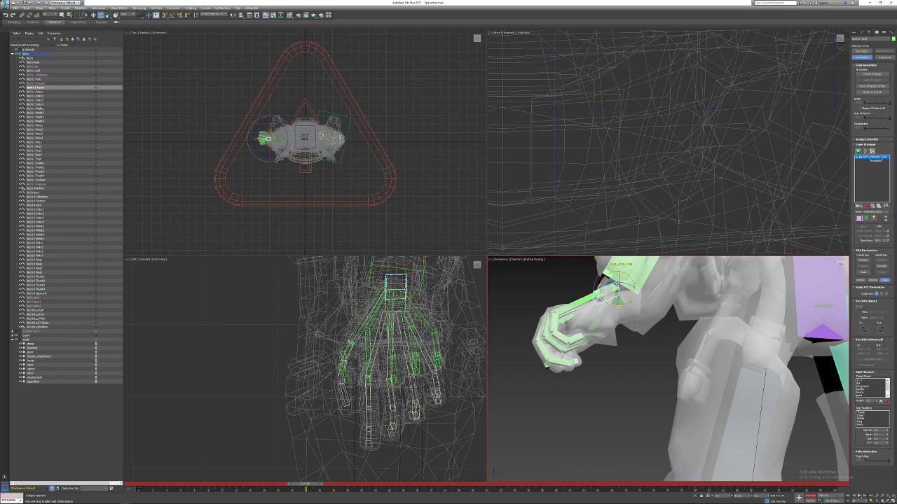
drag(307, 483, 378, 492)
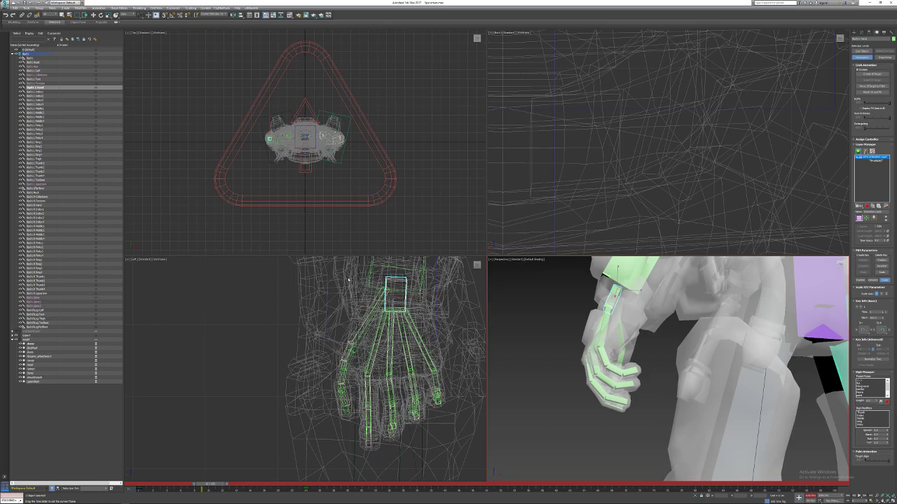
Relaunch 3ds Max 2017 and open the Spaceman scene from the recent files.
key(alt+Tab)
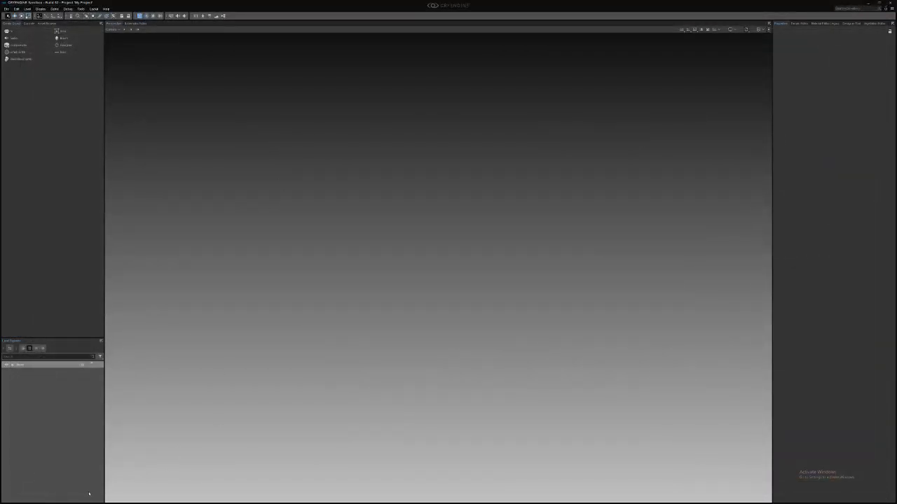
key(super)
click(132, 500)
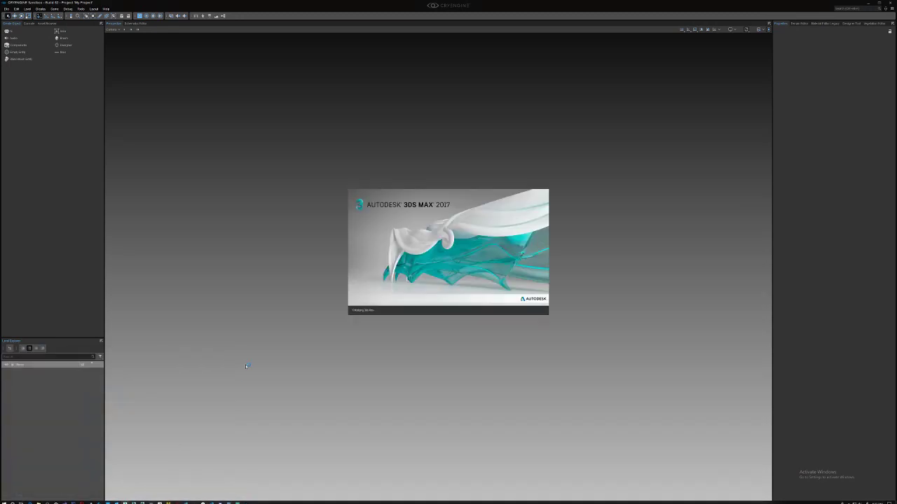
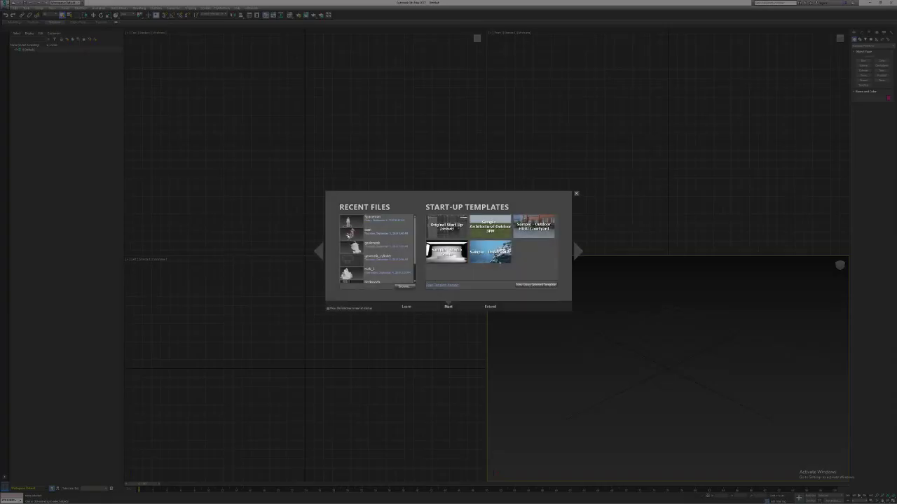
click(351, 221)
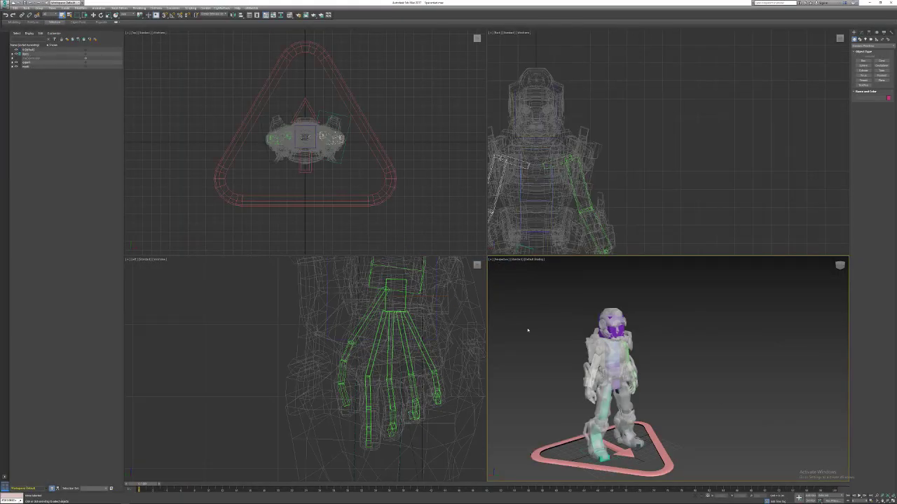
Expand the layer holding the character's meshes and freeze all of them.
alt+middle_drag(627, 375, 600, 383)
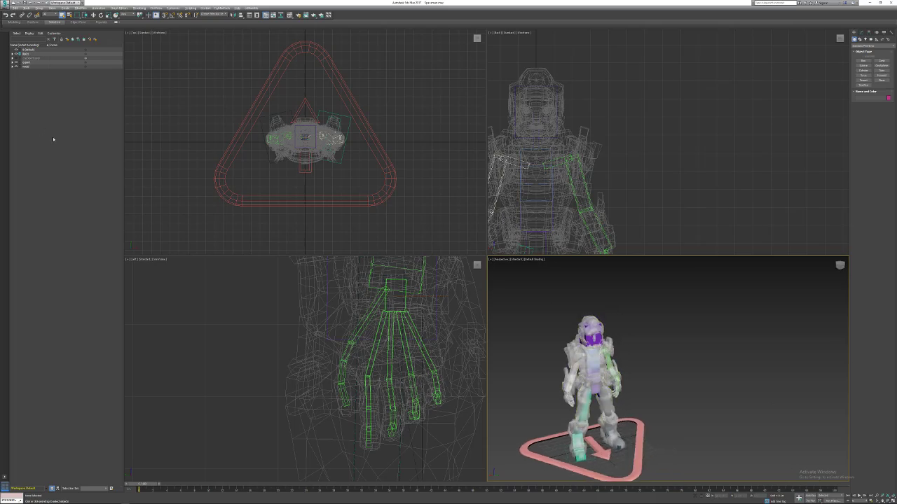
click(12, 66)
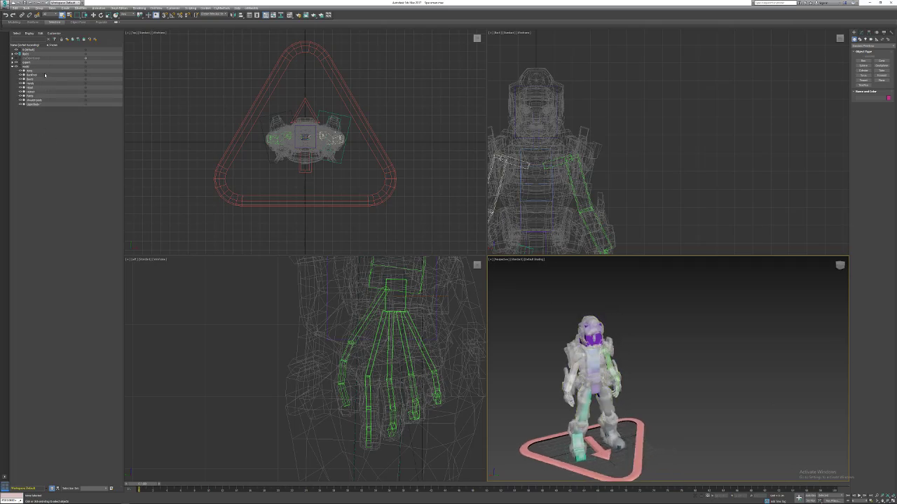
click(86, 67)
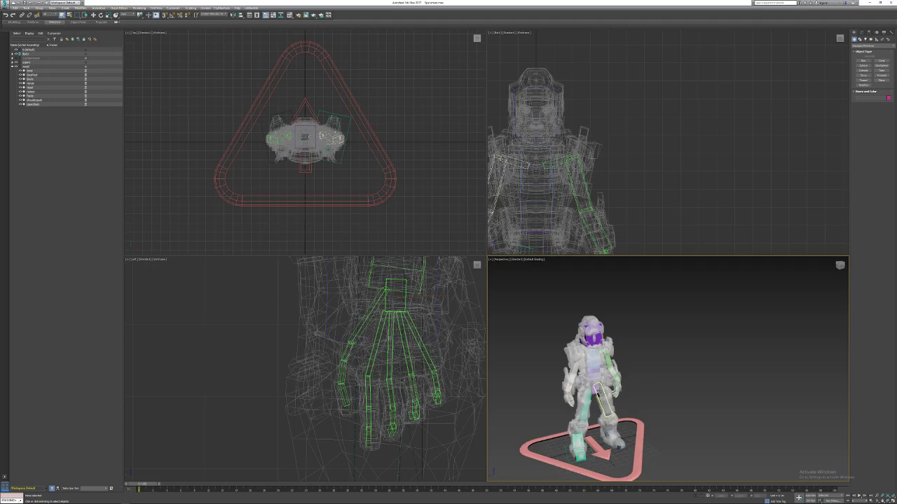
Try moving the pelvis bone down to test how the rig follows, and cancel the move.
click(596, 381)
drag(593, 375, 592, 393)
right_click(592, 393)
alt+middle_drag(611, 355, 633, 358)
alt+middle_drag(576, 406, 582, 386)
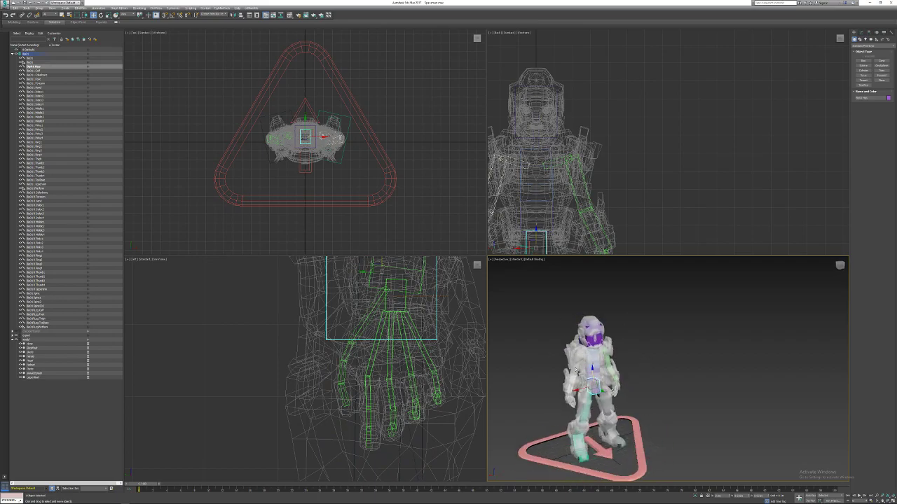
click(13, 54)
click(13, 54)
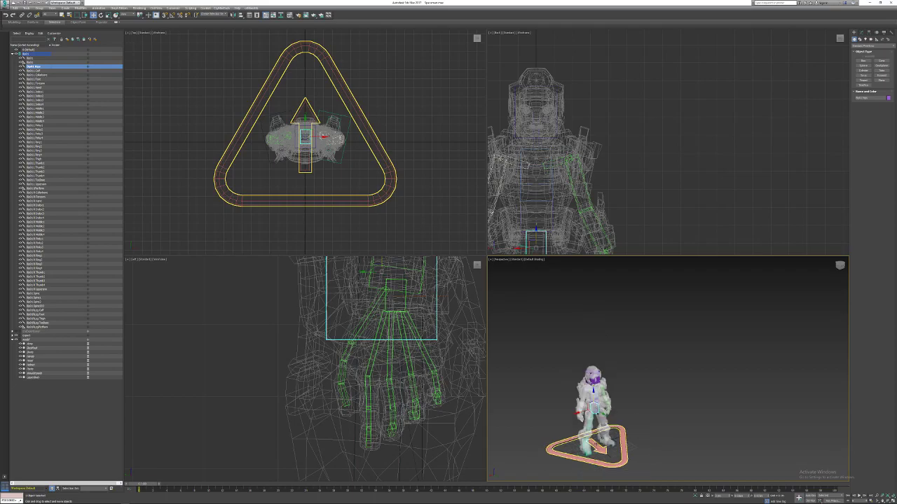
Create a small Dummy helper near the character's feet, inside the rig's triangular root node.
scroll(582, 397, up, 5)
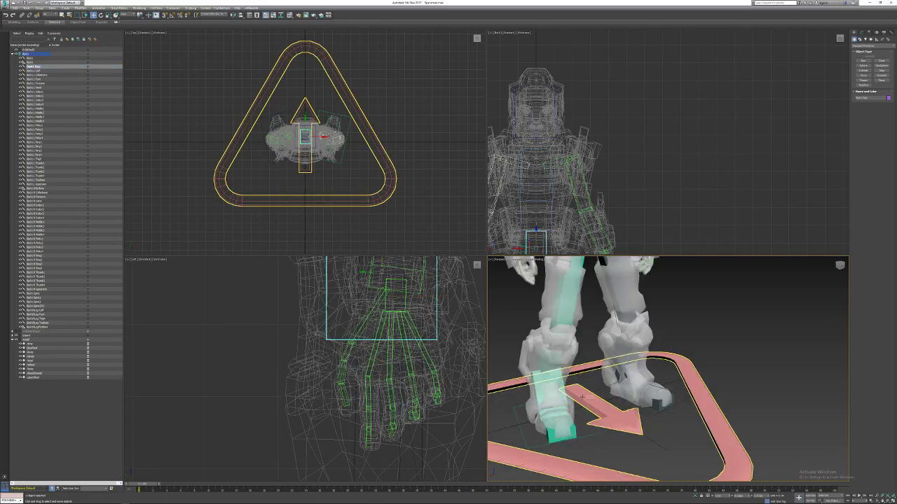
click(581, 397)
scroll(591, 393, down, 4)
alt+middle_drag(613, 382, 624, 424)
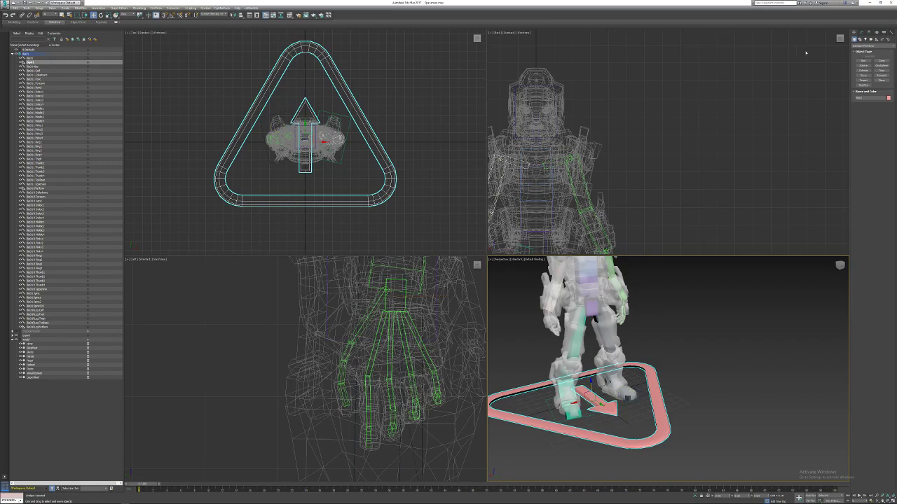
click(877, 39)
click(863, 60)
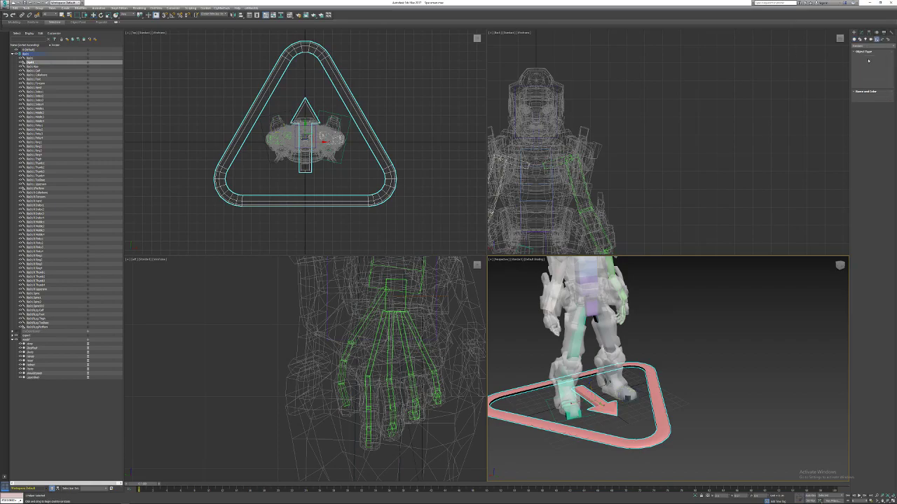
drag(677, 393, 588, 373)
key(w)
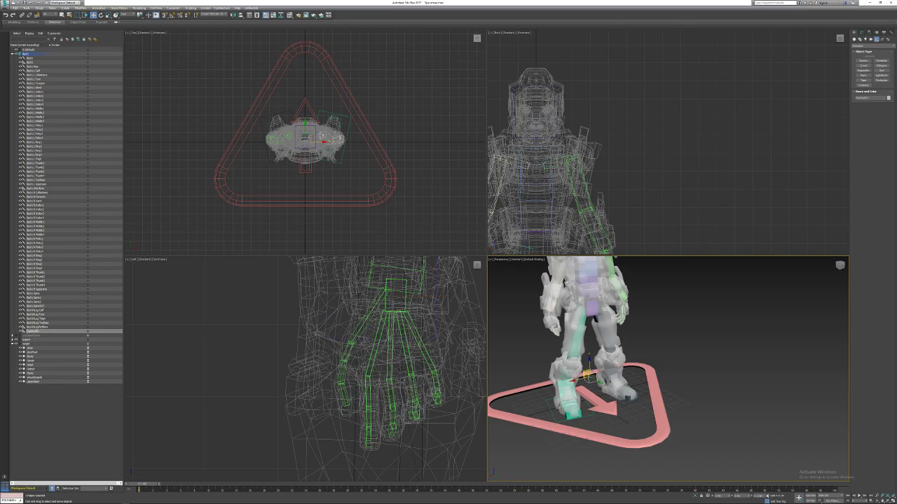
Reset the dummy's height to zero and move it sideways on the ground, just beyond the left foot.
right_click(761, 495)
right_click(768, 498)
alt+middle_drag(766, 406, 735, 400)
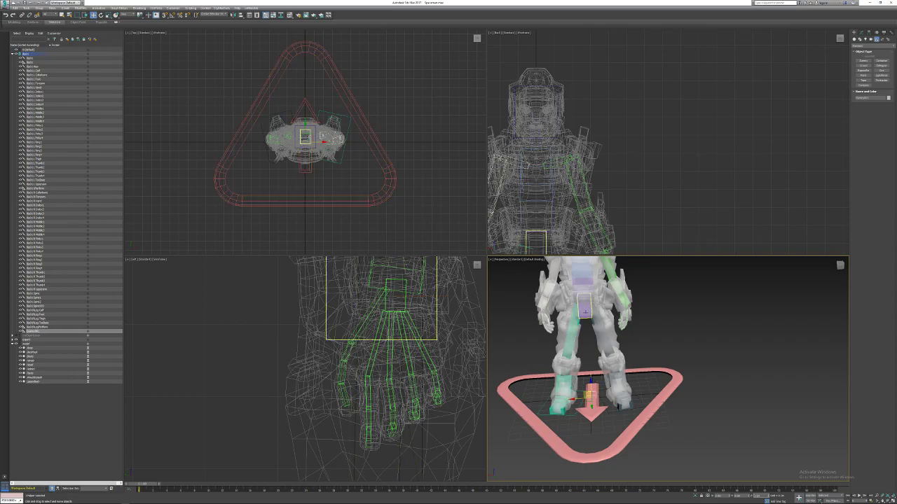
alt+middle_drag(594, 337, 610, 381)
drag(581, 402, 628, 384)
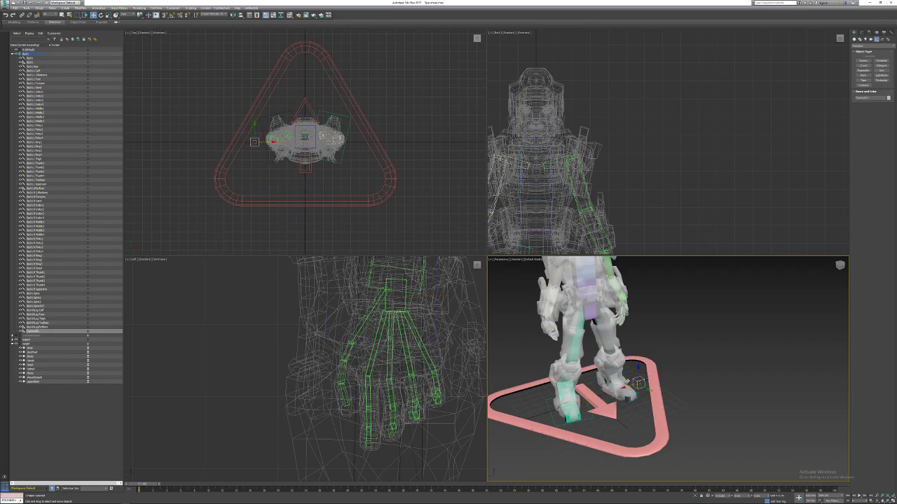
scroll(639, 383, down, 5)
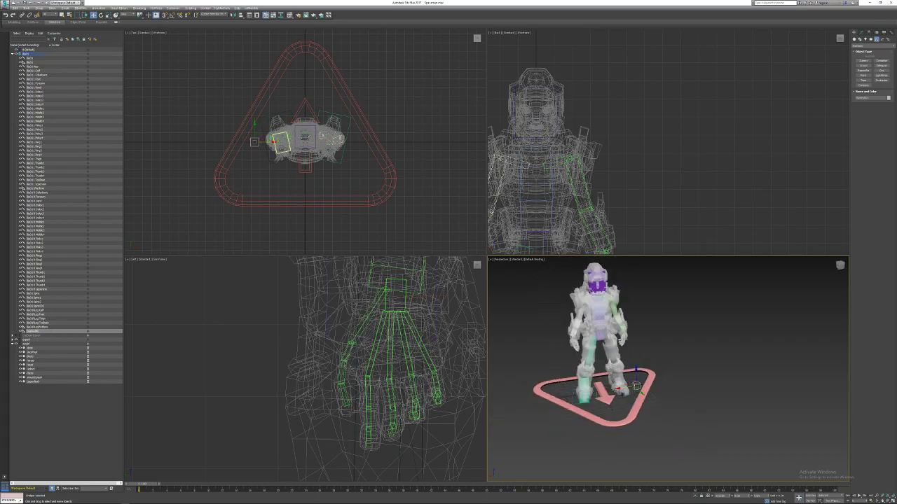
alt+middle_drag(621, 387, 641, 388)
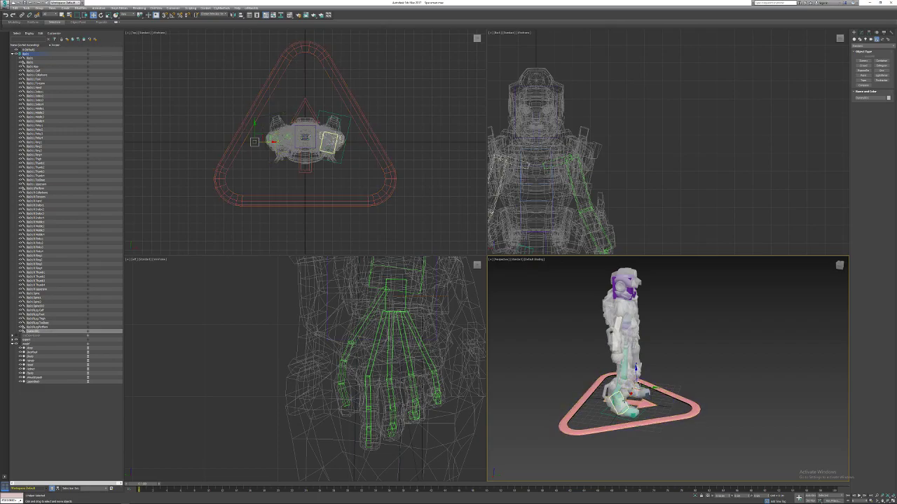
click(673, 407)
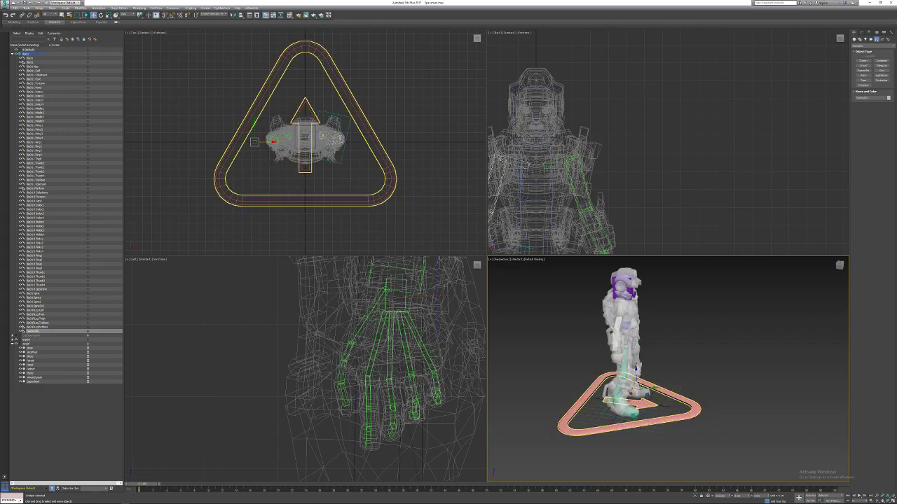
alt+middle_drag(691, 406, 651, 374)
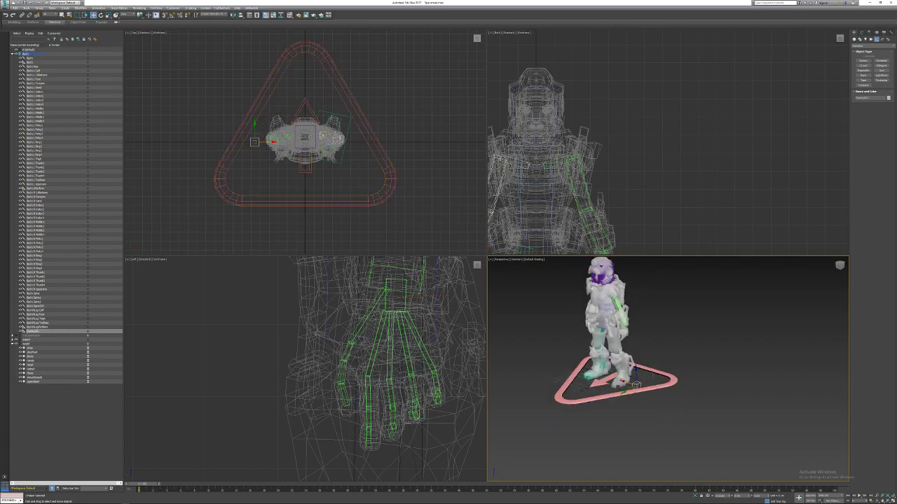
alt+middle_drag(500, 444, 616, 368)
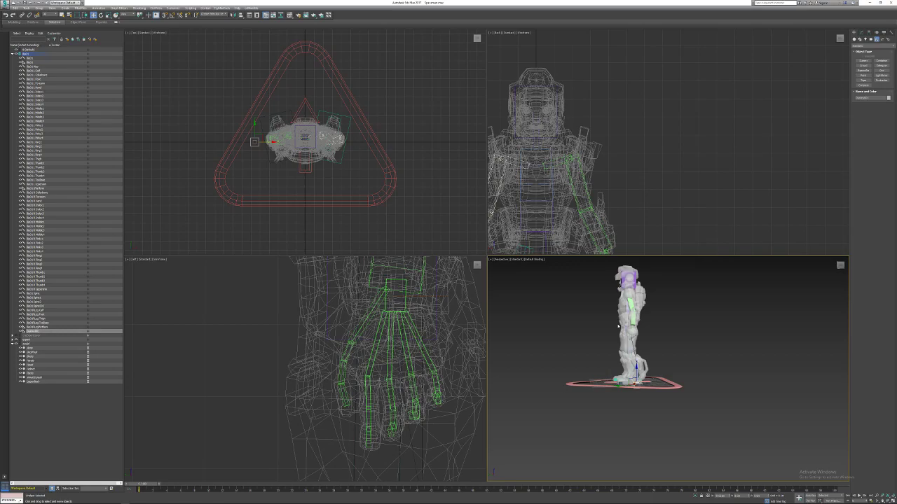
Try the dummy helper beneath the character's feet, and delete it from the scene.
alt+middle_drag(641, 377, 672, 394)
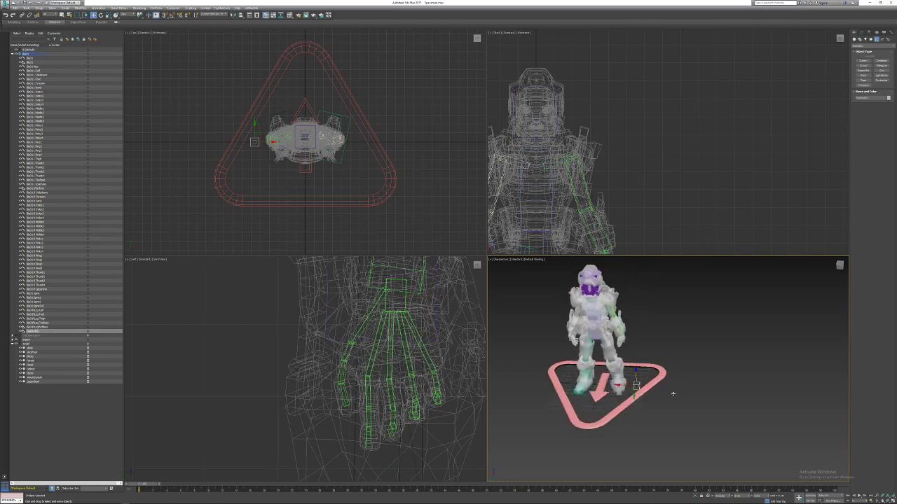
drag(628, 386, 592, 382)
alt+middle_drag(606, 405, 600, 375)
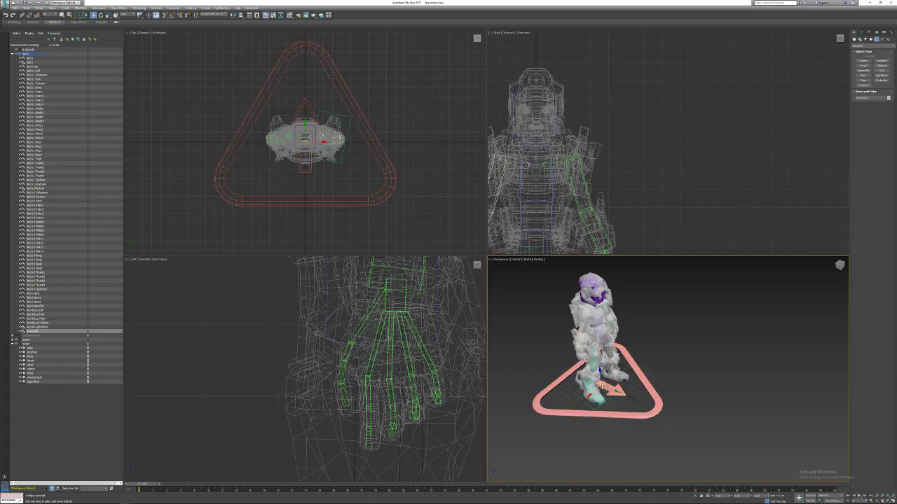
drag(615, 390, 646, 401)
key(Delete)
Add a transform node to the CAT rig's triangular root and select the new ground arrow.
click(617, 390)
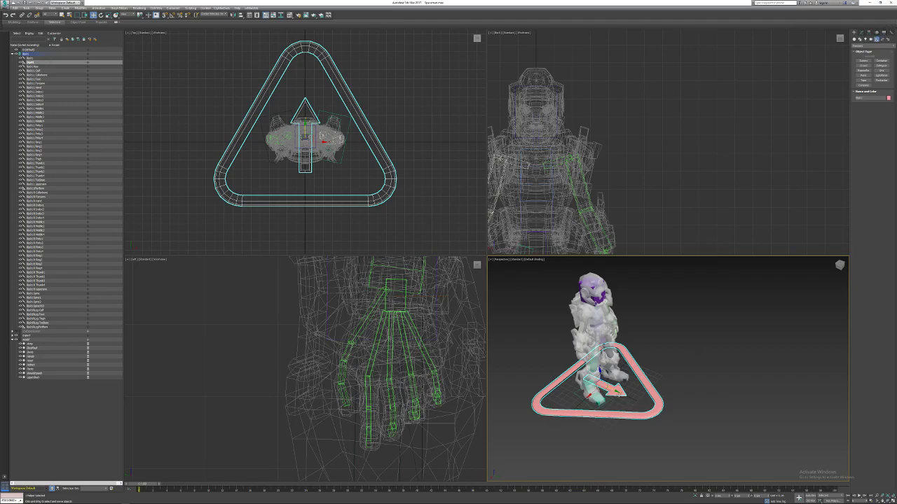
click(672, 398)
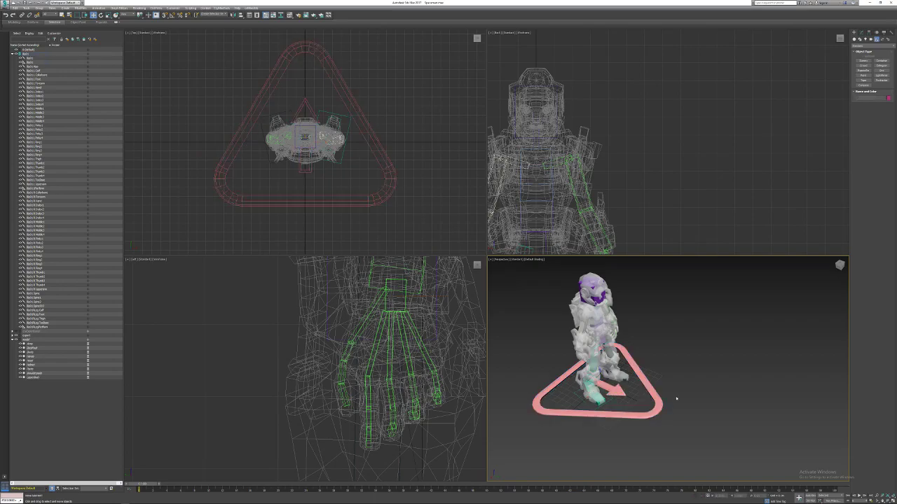
click(653, 395)
click(861, 33)
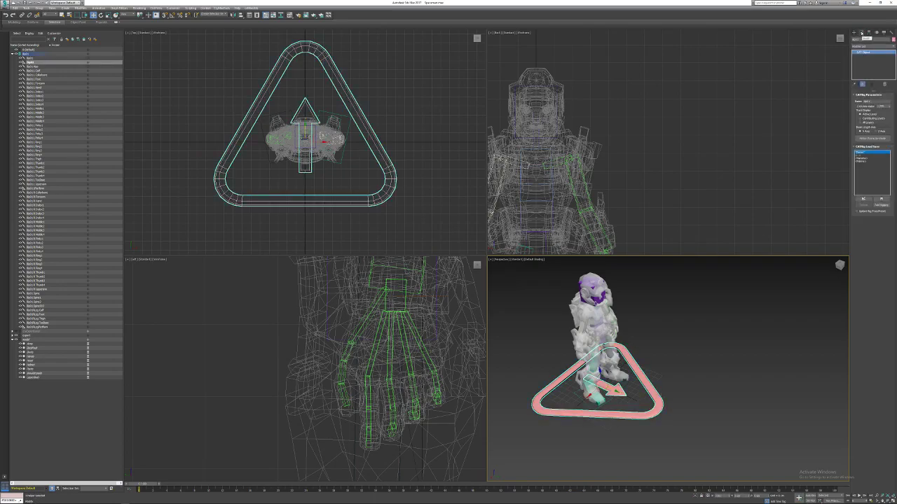
click(695, 398)
click(659, 416)
click(868, 139)
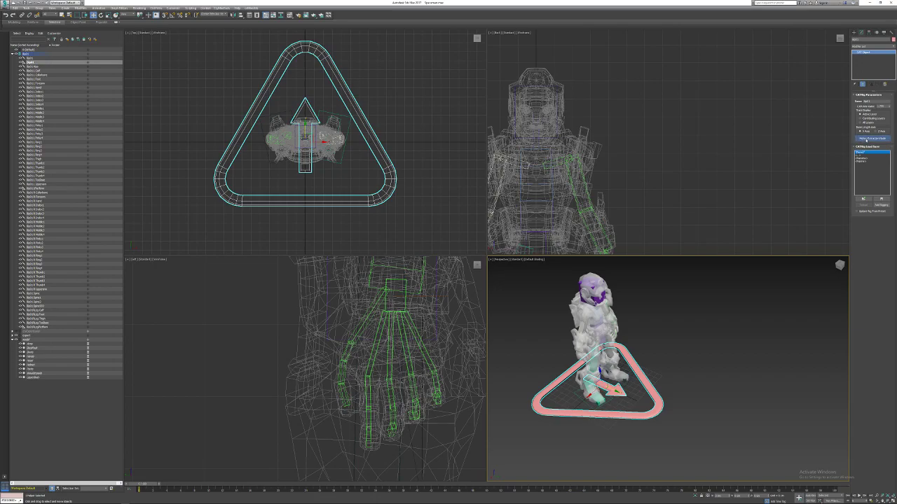
click(639, 400)
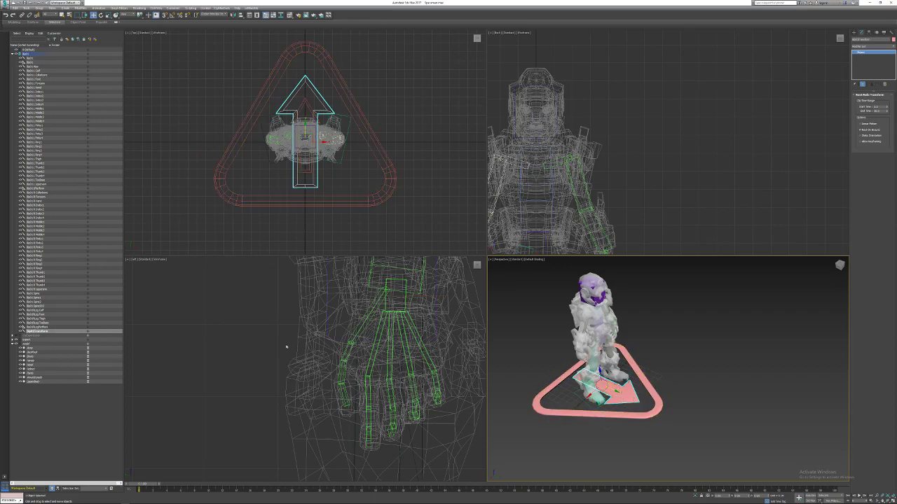
alt+middle_drag(634, 384, 577, 386)
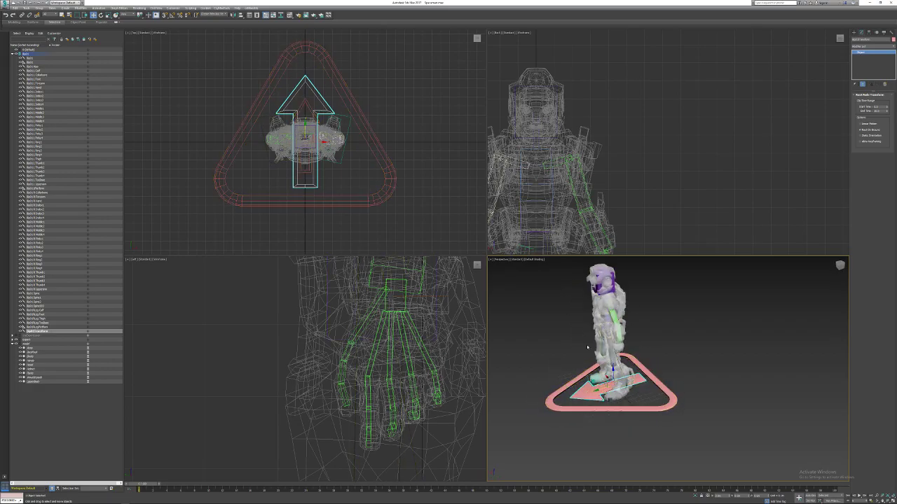
alt+middle_drag(610, 338, 670, 327)
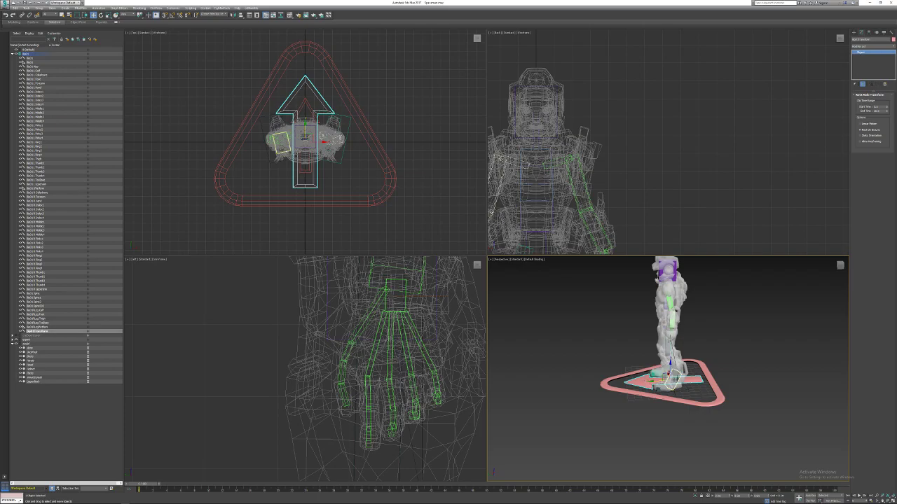
alt+middle_drag(480, 377, 447, 247)
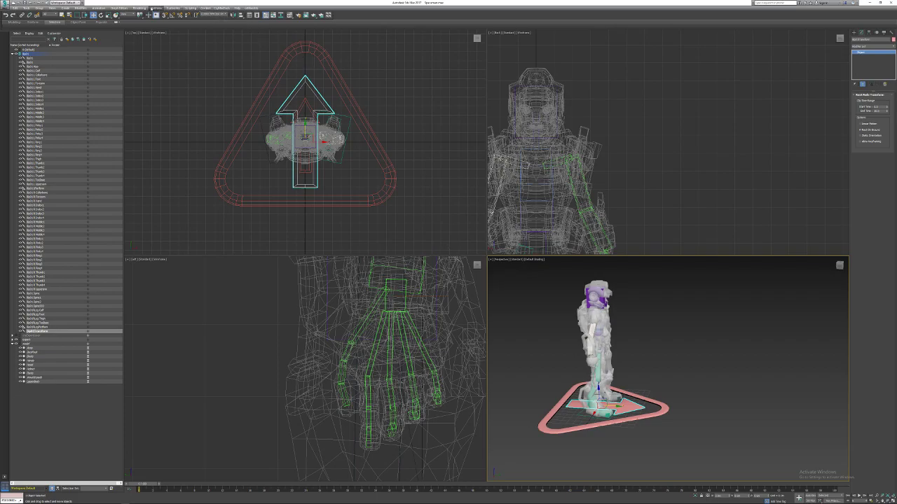
Open the saved Schematic View, locate the rig's new transform node and rename it as root.
click(120, 8)
mouse_move(133, 52)
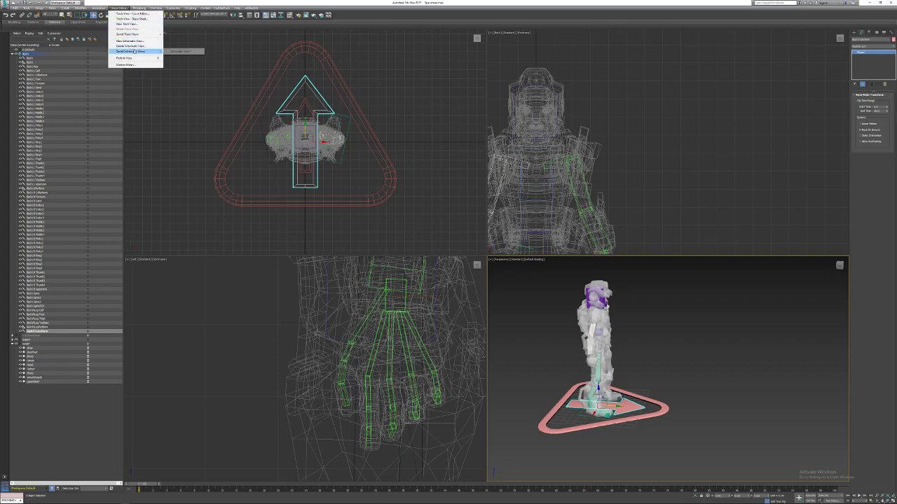
click(175, 52)
middle_drag(464, 119, 334, 152)
scroll(484, 124, up, 5)
click(557, 122)
click(545, 118)
middle_drag(548, 120, 520, 124)
click(876, 40)
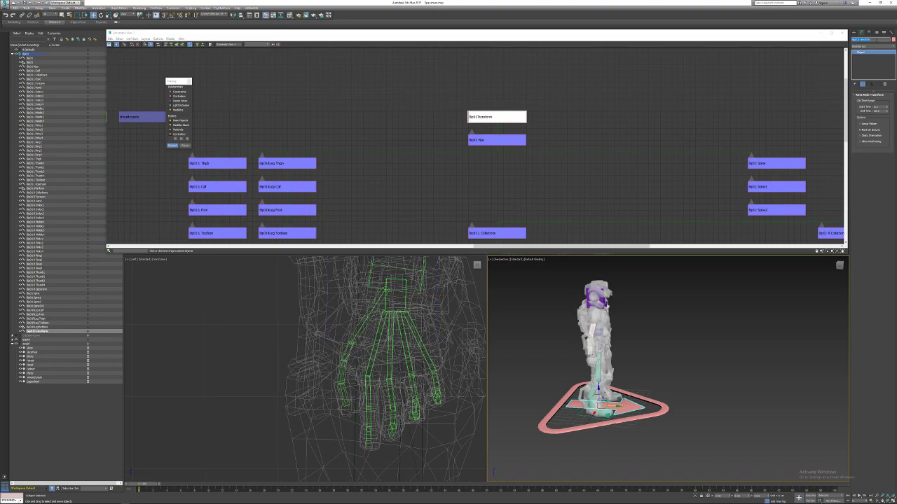
key(BackSpace)
text(root)
Select the hips node under root, review the bone hierarchy below it and close the Schematic View.
click(497, 140)
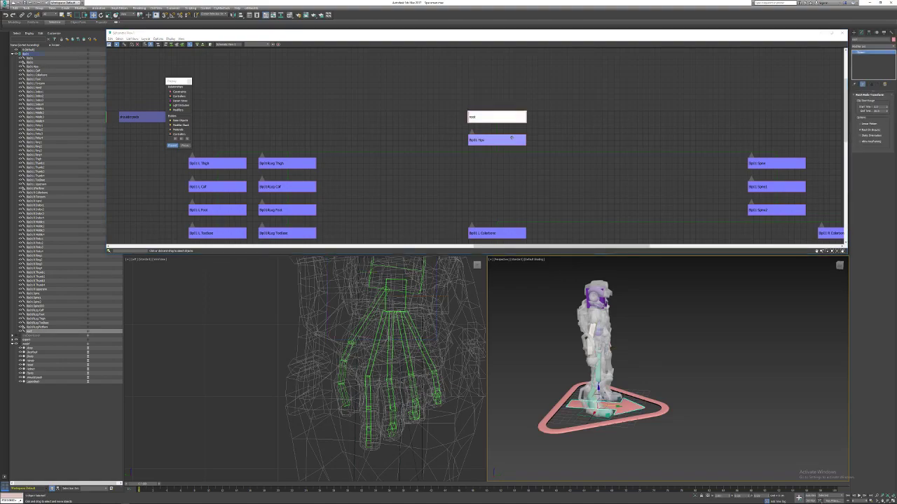
scroll(505, 140, down, 2)
scroll(505, 140, down, 1)
middle_drag(459, 167, 403, 110)
scroll(404, 110, down, 2)
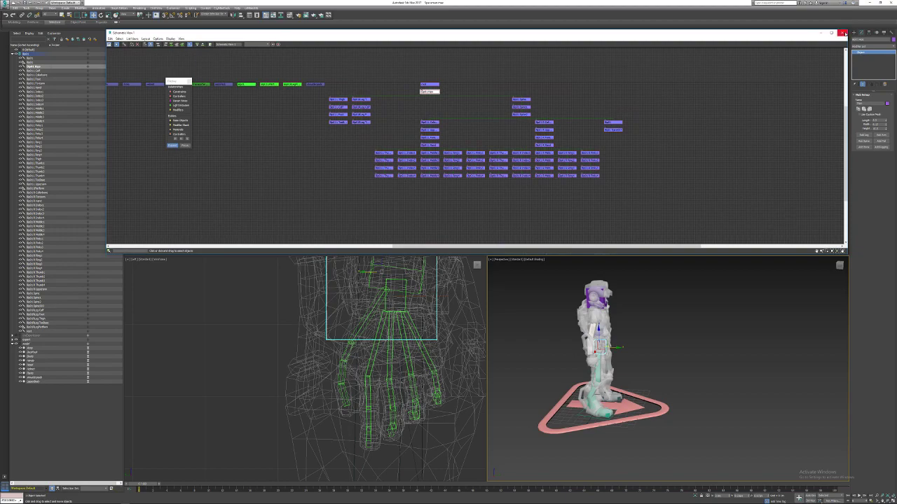
click(842, 33)
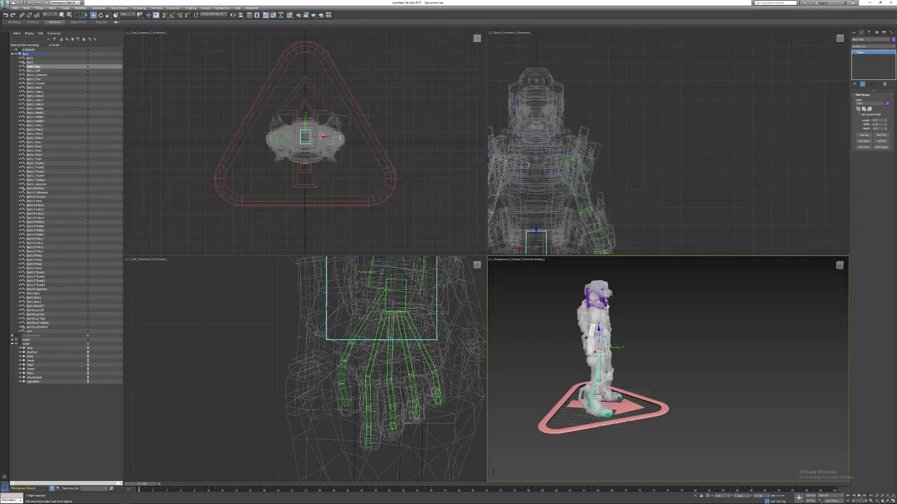
Select the spaceman skeleton object in the export layer and add the hips bone to its Skin modifier.
click(13, 54)
click(12, 54)
click(13, 54)
click(12, 62)
click(36, 66)
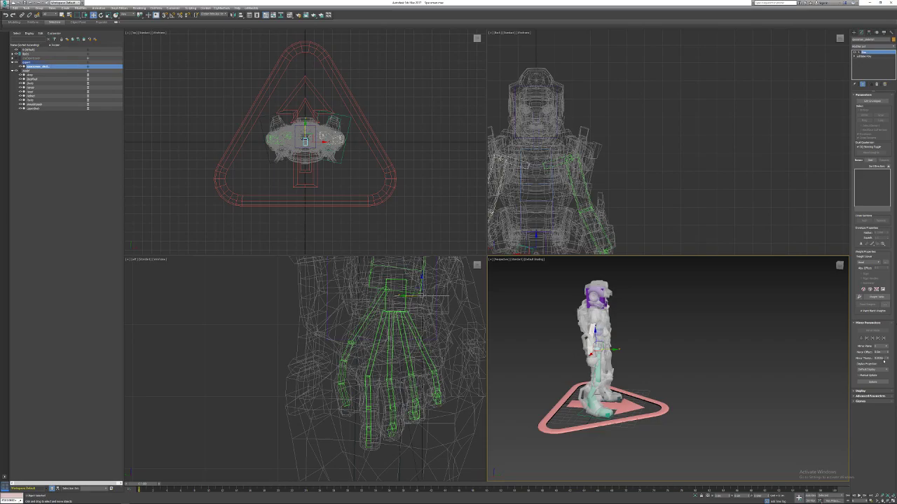
click(870, 160)
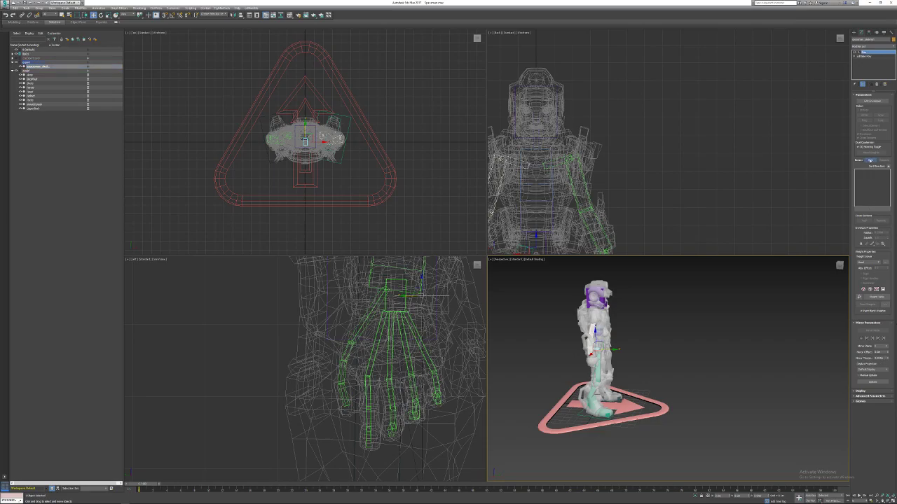
click(6, 37)
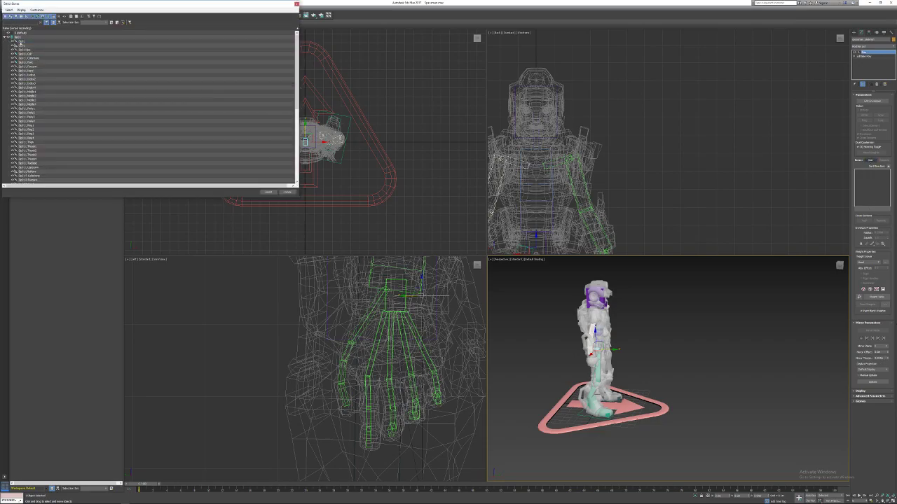
click(30, 49)
click(267, 192)
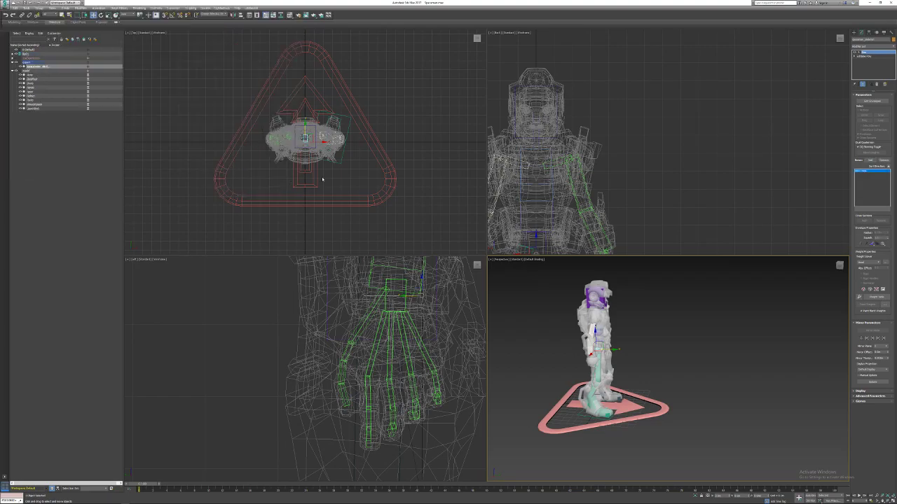
right_click(840, 107)
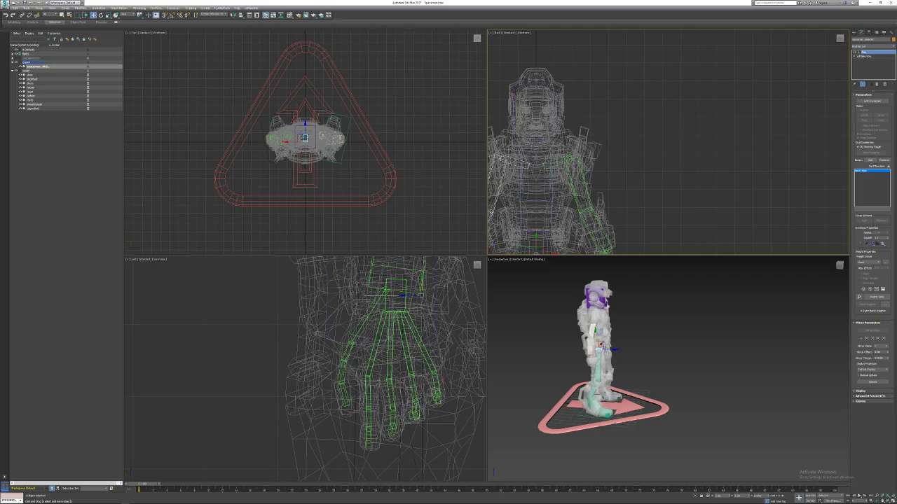
Start saving the scene under a new location and browse to the project's Projects\My Project\Assets\Objects folder.
click(4, 5)
click(17, 58)
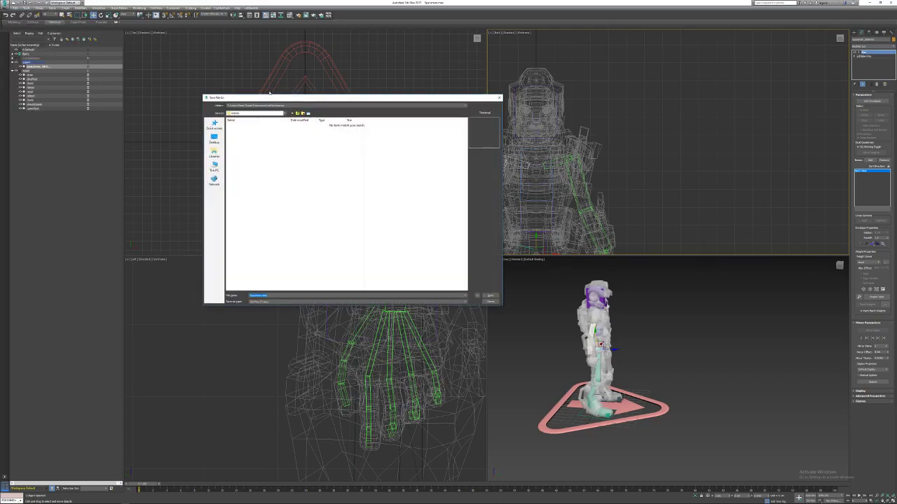
click(148, 231)
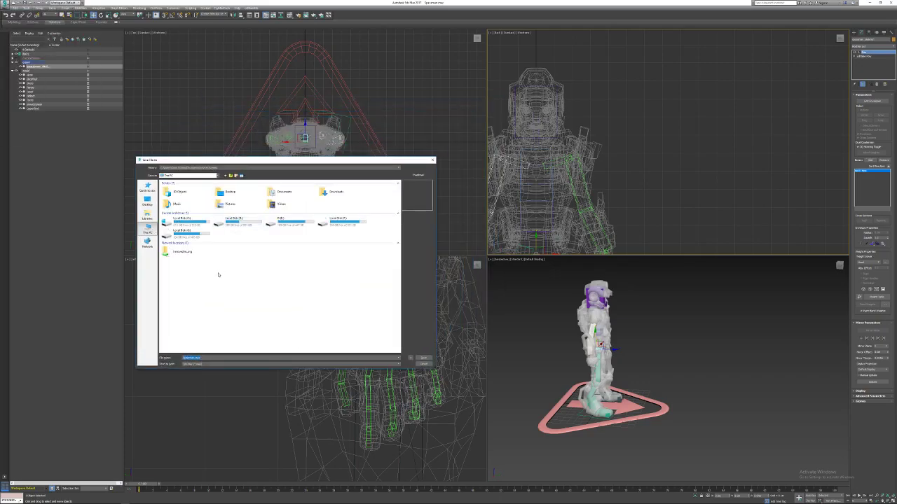
double_click(201, 237)
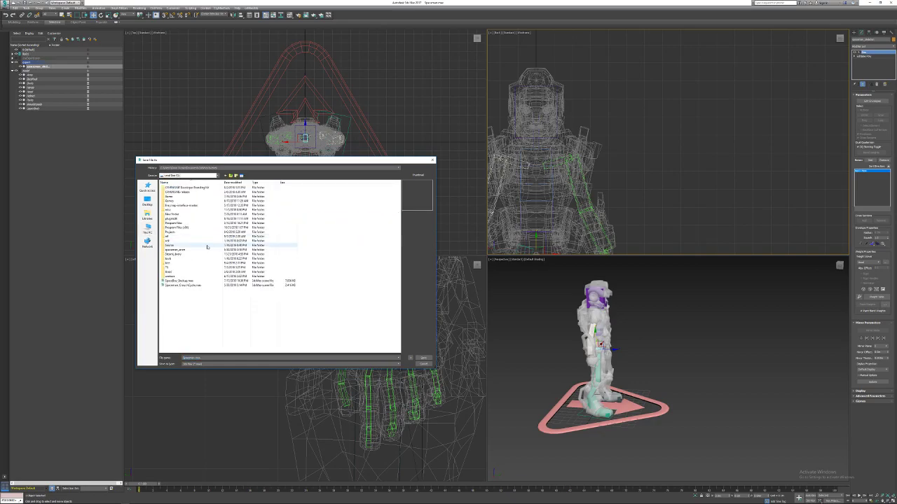
double_click(183, 233)
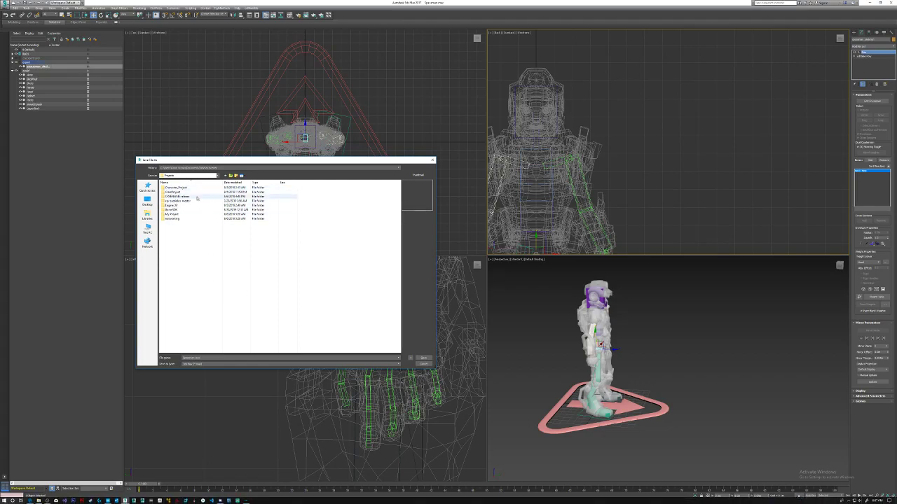
double_click(172, 213)
double_click(179, 192)
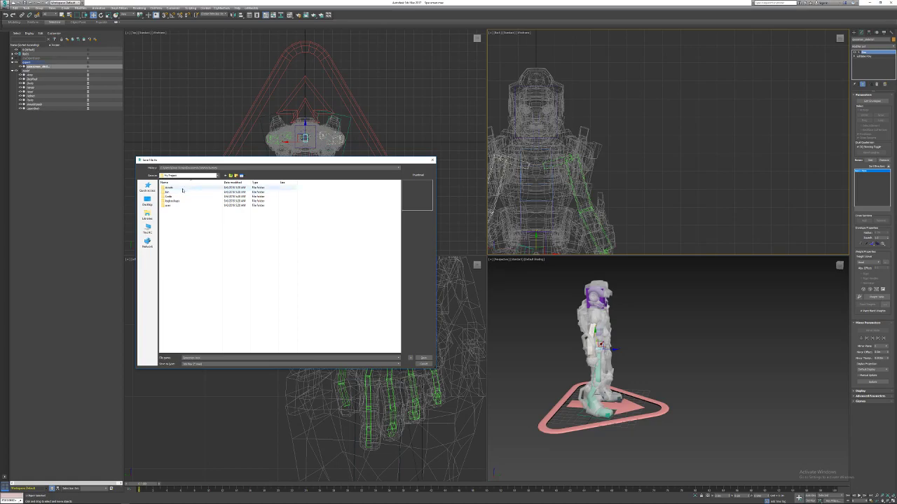
double_click(181, 210)
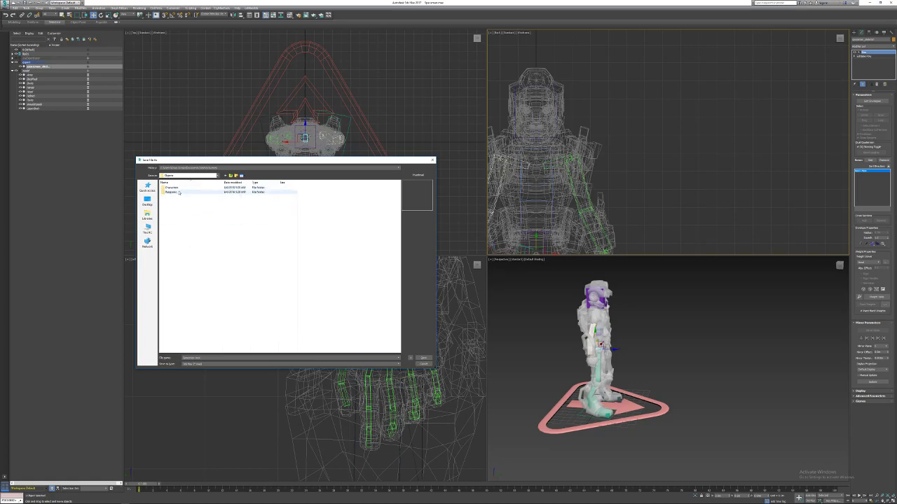
double_click(180, 188)
click(236, 175)
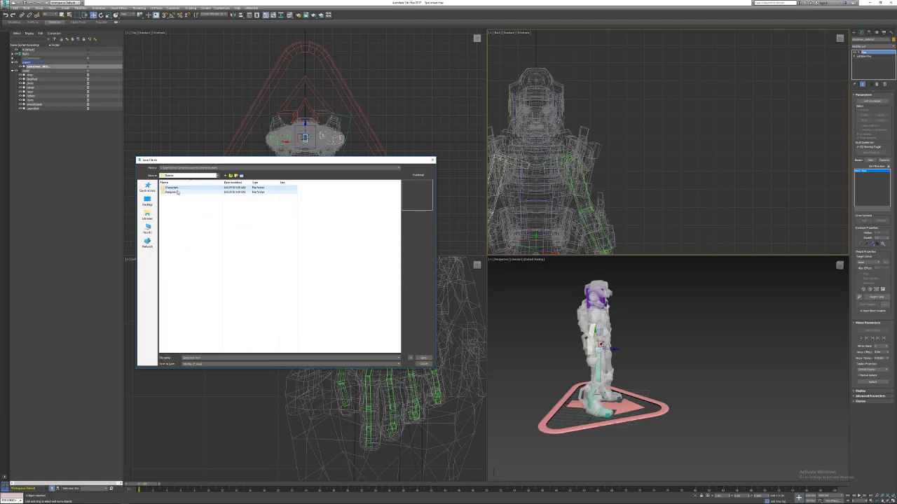
Create a folder named Spaceman inside Objects and save the scene there.
click(236, 176)
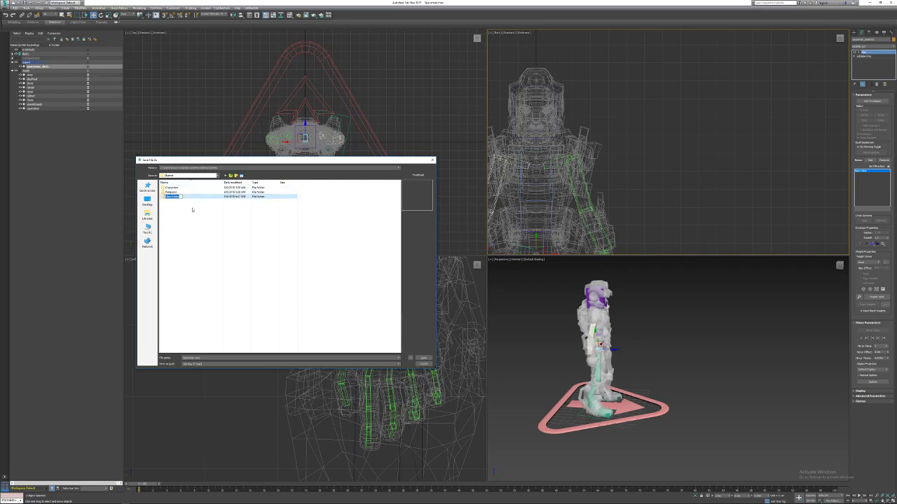
text(Spaceman)
key(Return)
double_click(186, 196)
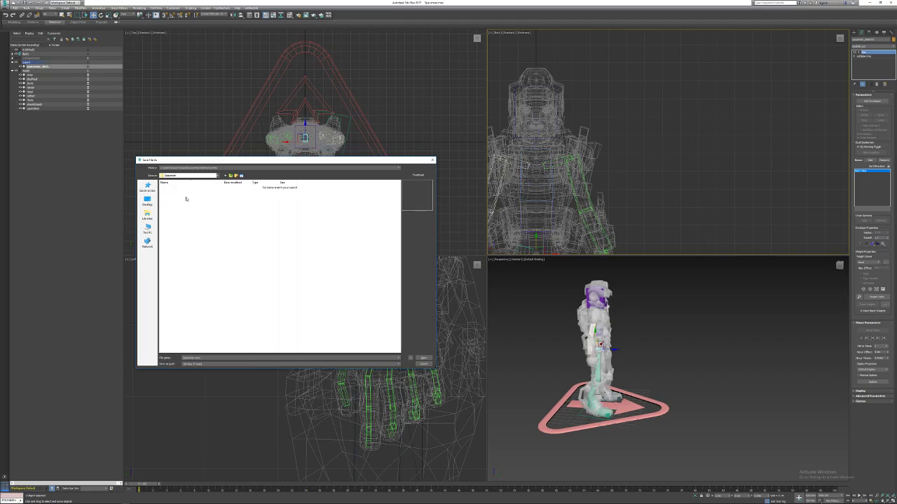
click(426, 358)
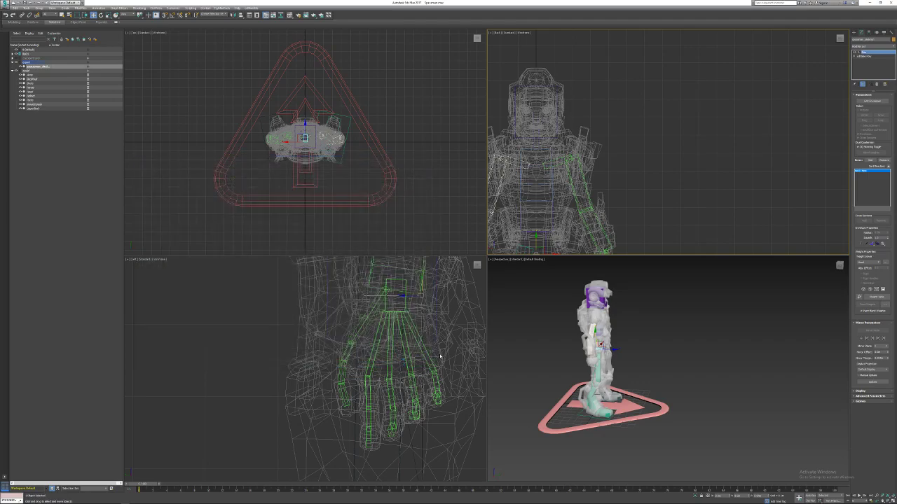
Load the CryENGINE Exporter utility and set its geometry export list to the selected spaceman skeleton object.
click(891, 32)
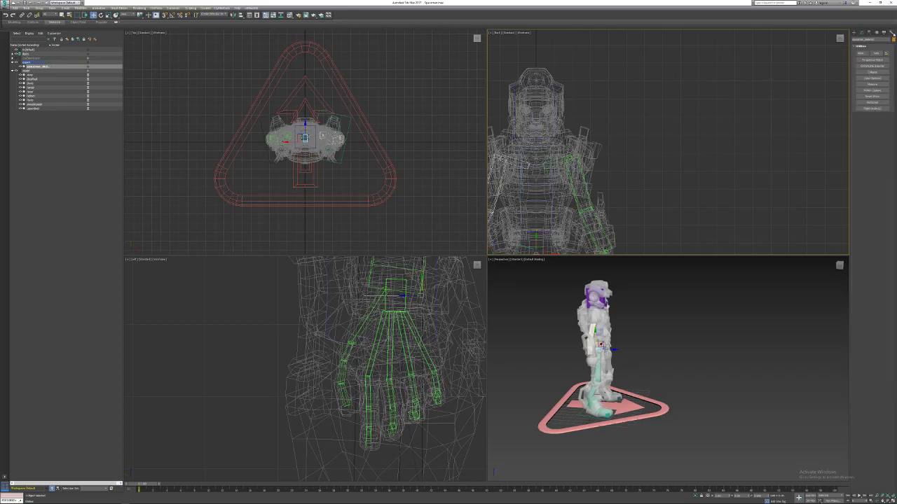
click(877, 67)
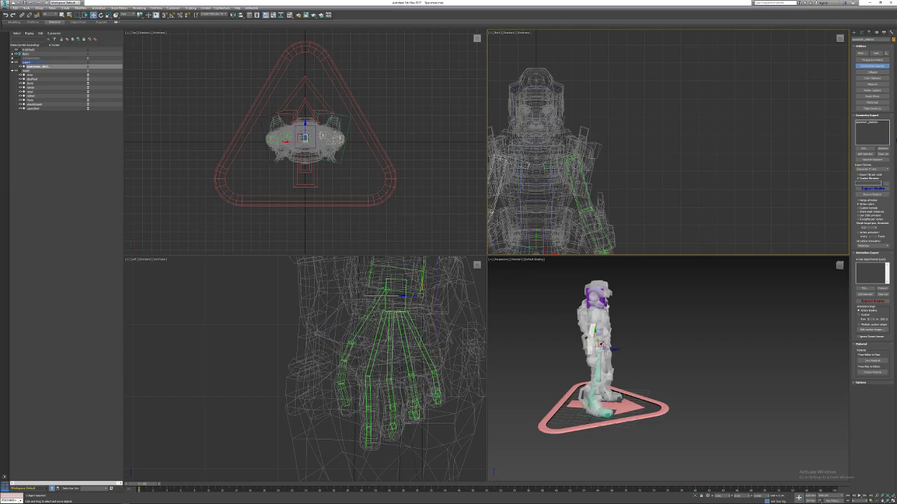
click(883, 154)
click(864, 155)
Set the geometry export to the character skeleton format with custom filename spaceman_skeleton, and export the node.
click(881, 170)
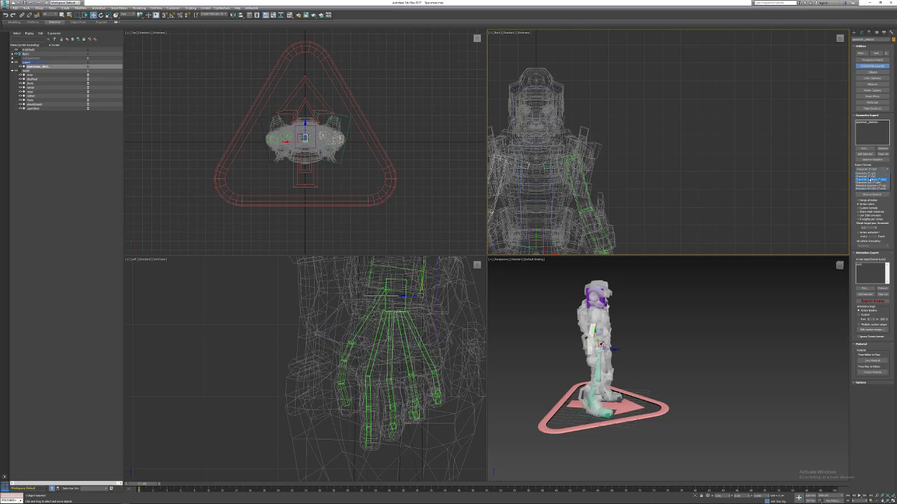
click(869, 179)
click(872, 188)
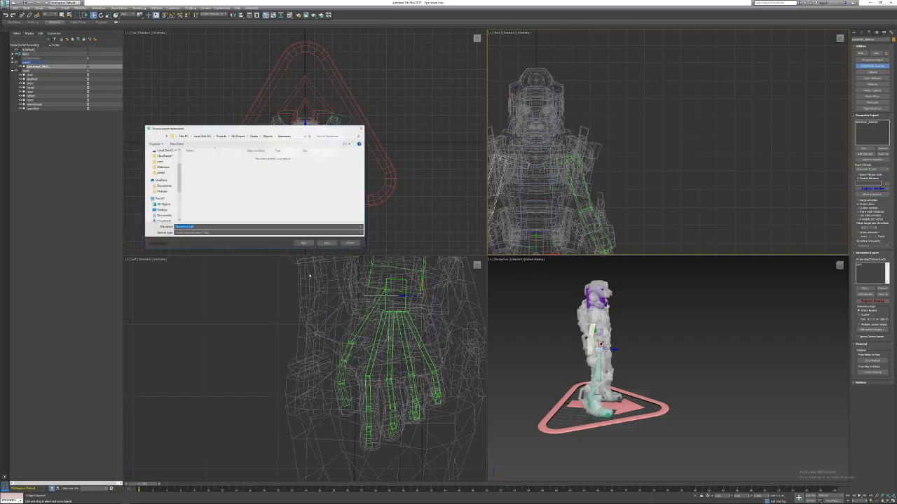
text(sp)
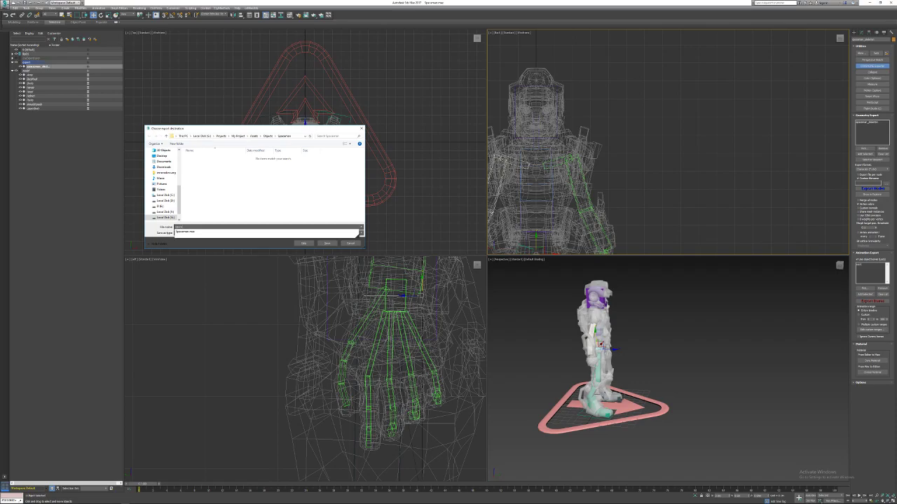
text(aceman_skeleton)
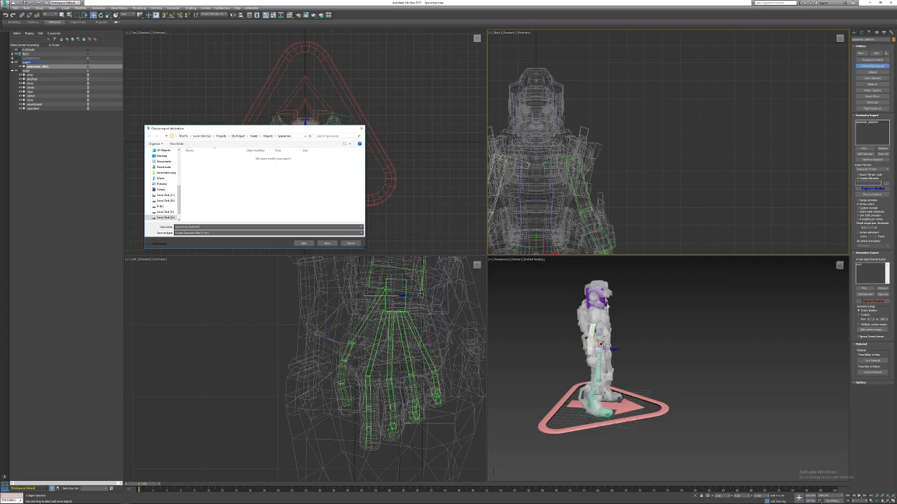
key(Return)
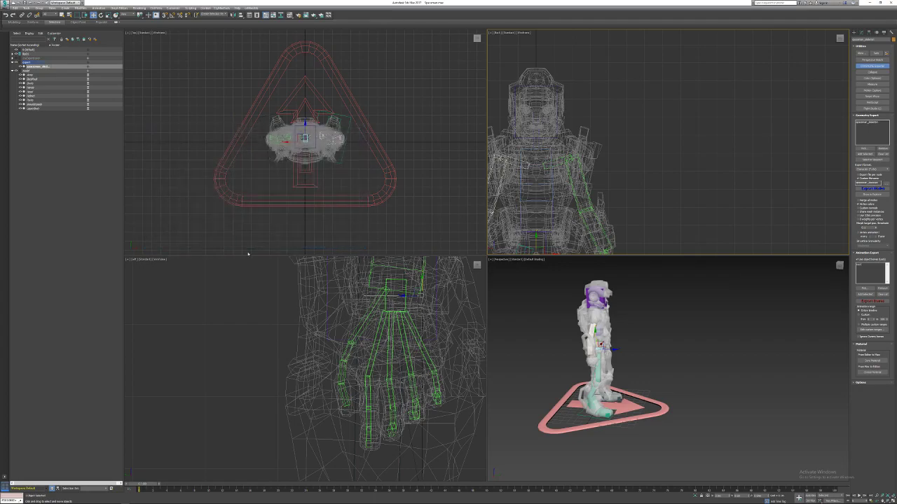
click(868, 191)
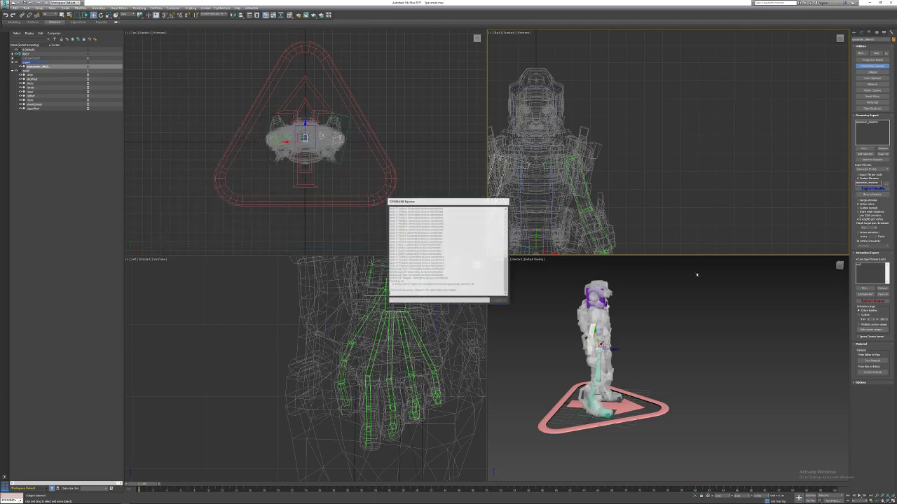
Switch to the CRYENGINE Sandbox editor, open the Character Tool and maximize its window.
key(alt+Tab)
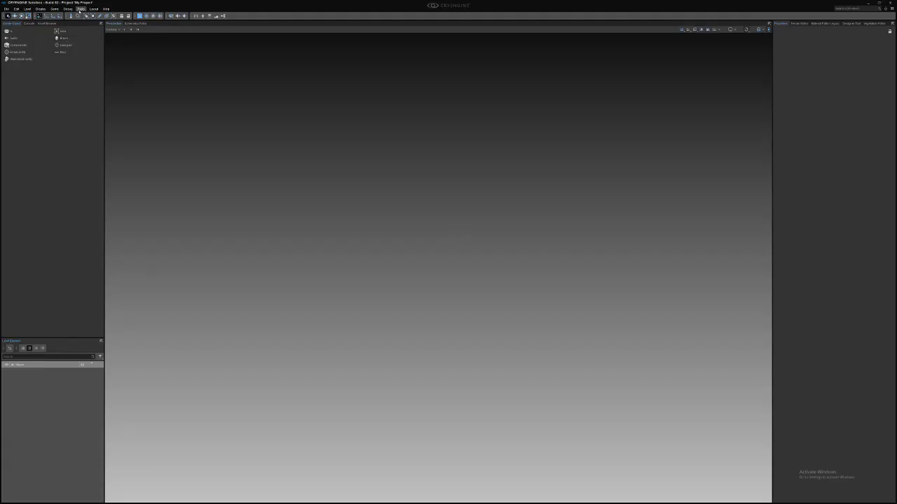
click(80, 9)
mouse_move(94, 118)
click(139, 120)
drag(96, 5, 170, 16)
click(259, 11)
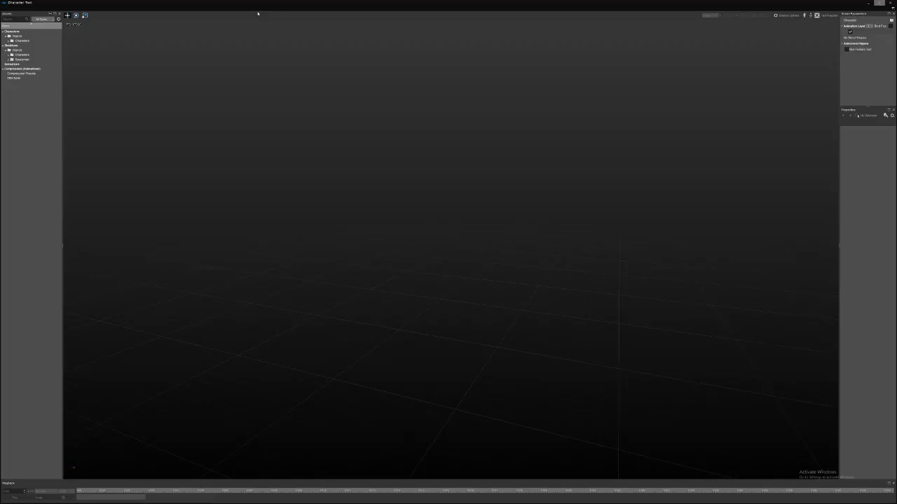
Expand the sample character and Spaceman skeleton folders, and select the spaceman_skeleton parameters file.
double_click(24, 41)
double_click(28, 45)
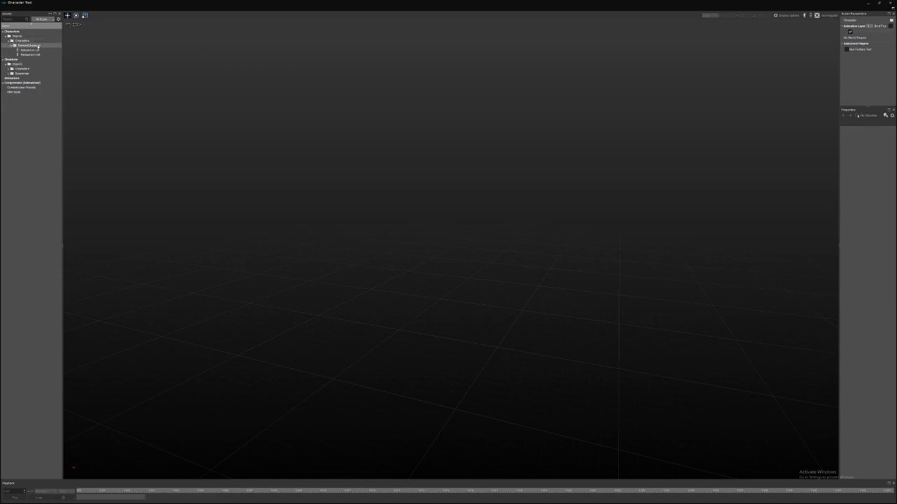
double_click(21, 73)
click(28, 77)
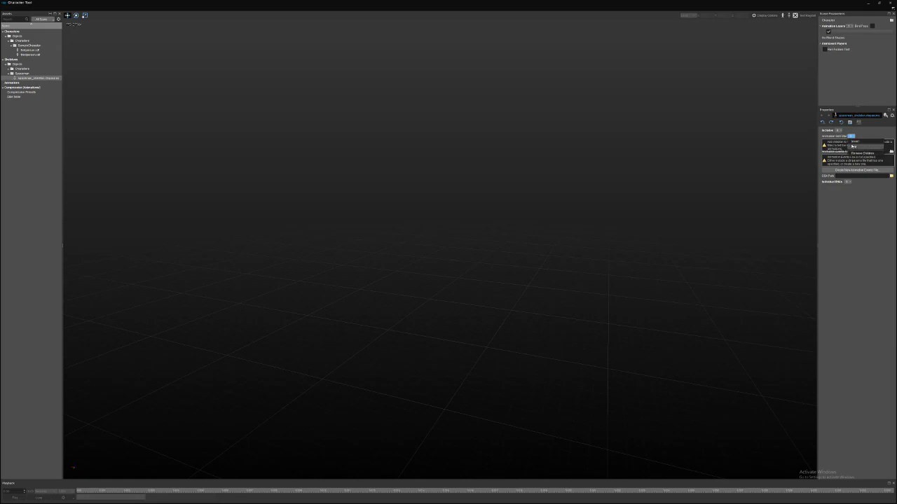
Add an animation set filter entry pointing to a new spaceman folder created inside Animations.
click(850, 137)
click(883, 142)
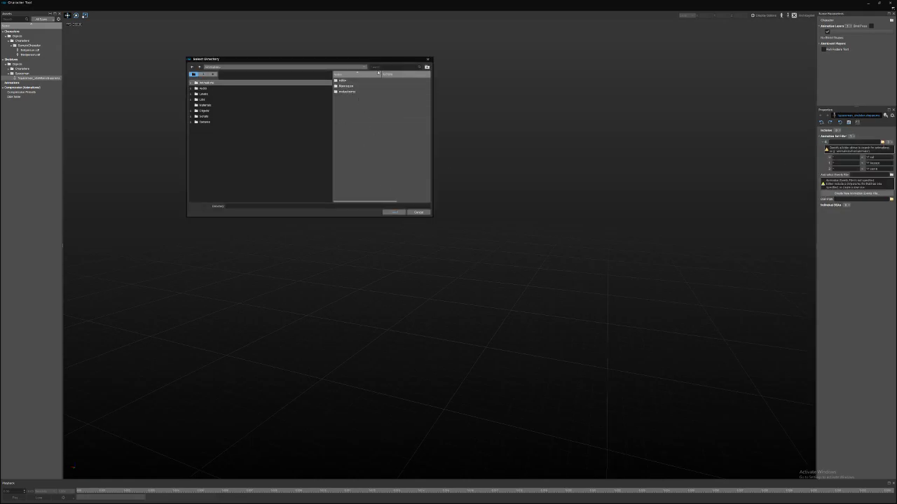
click(427, 67)
text(ani)
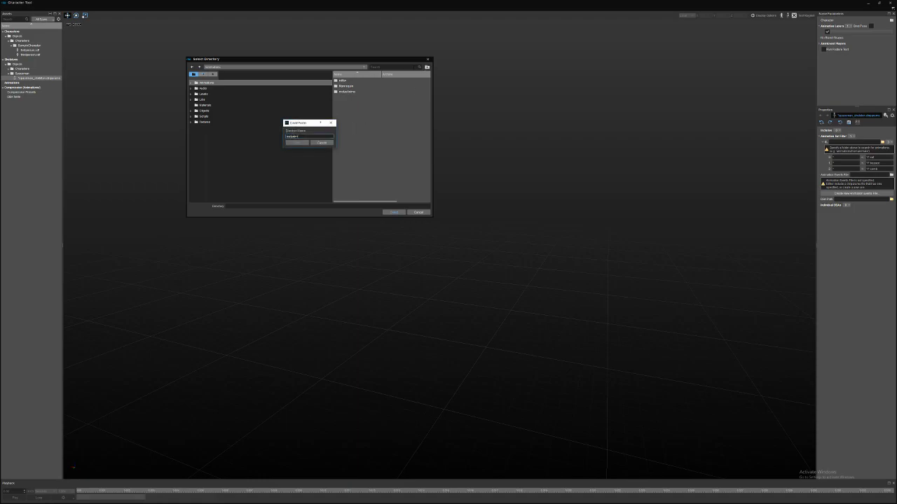
key(Return)
click(345, 97)
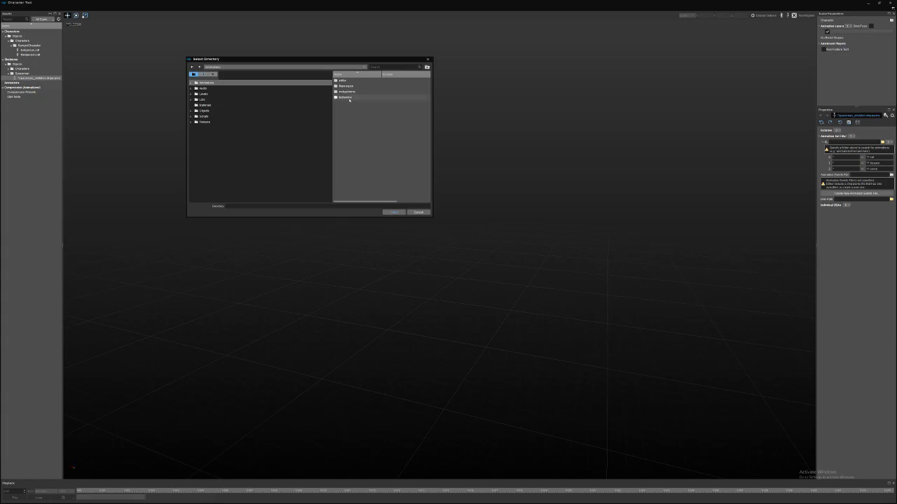
click(393, 213)
key(alt+Tab)
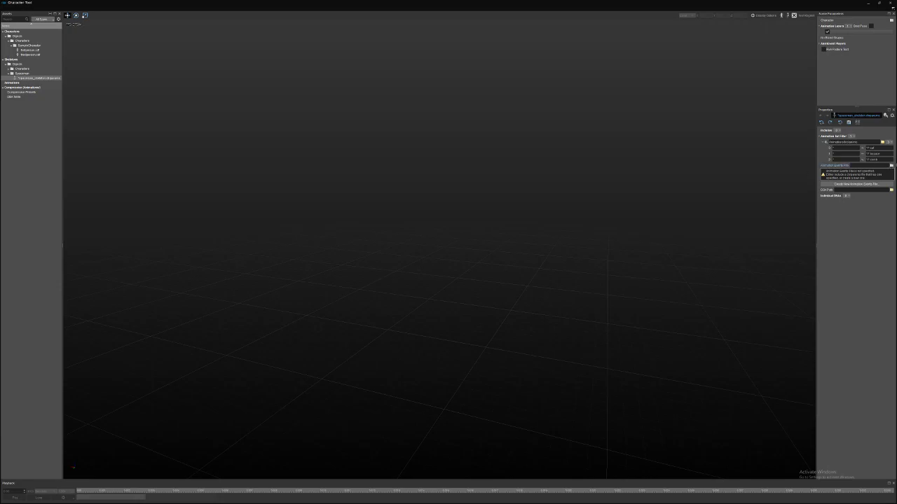
Assign the existing animation events file from the Animations folder and set the DBA path to Animations.
click(890, 165)
double_click(360, 82)
click(364, 103)
click(395, 212)
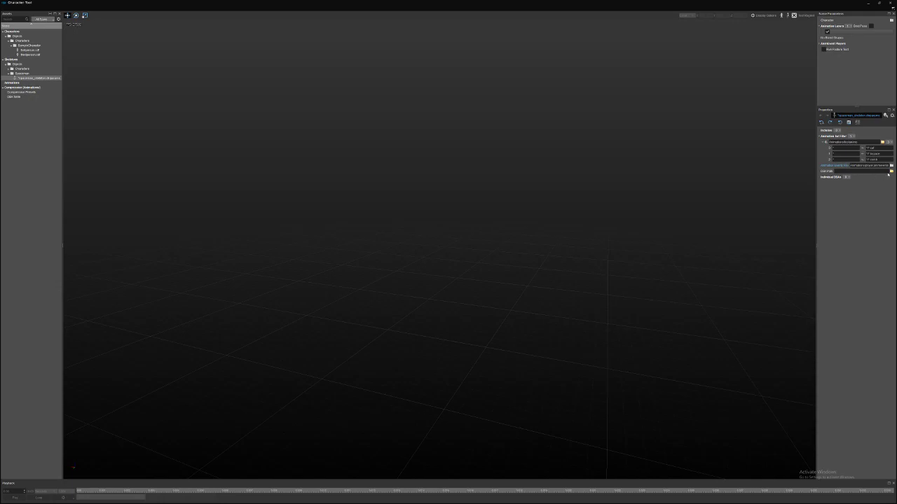
click(890, 171)
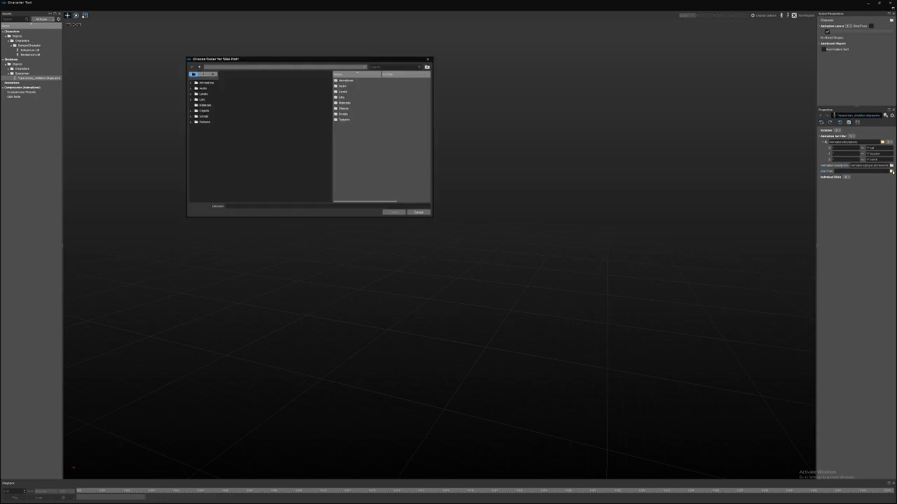
click(390, 211)
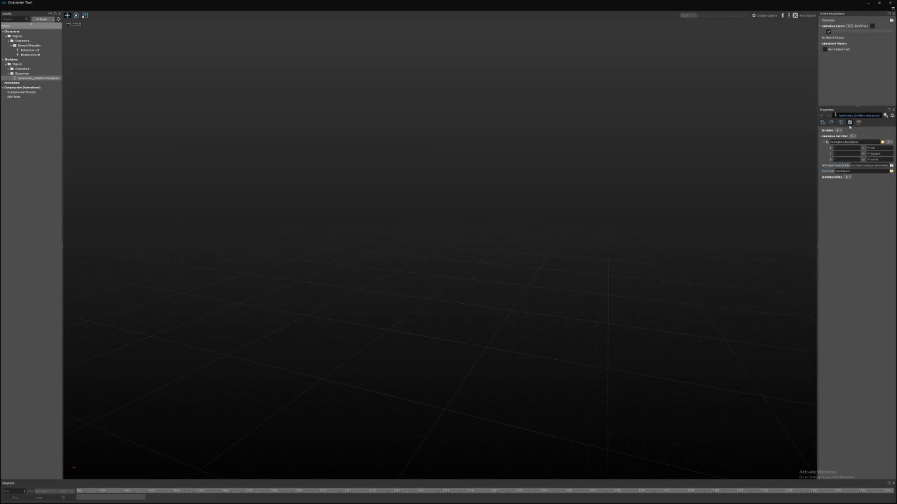
Save all changes made in the Character Tool.
click(893, 8)
mouse_move(874, 14)
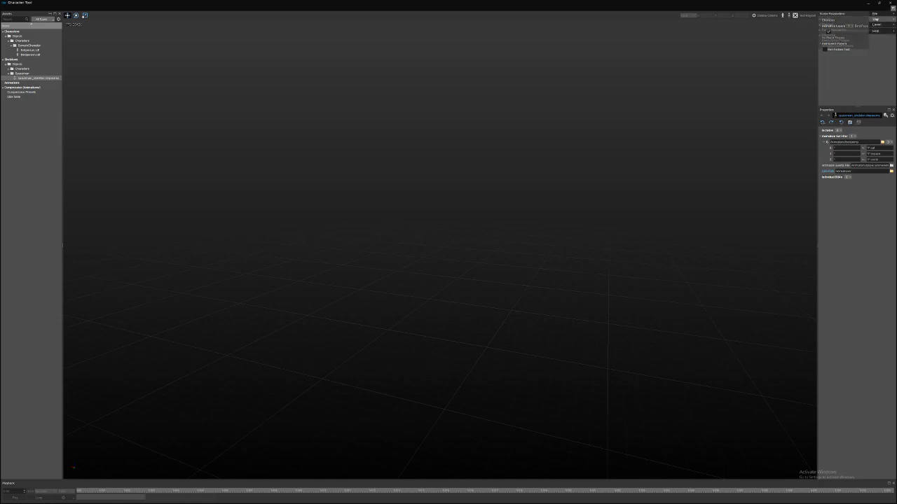
click(844, 30)
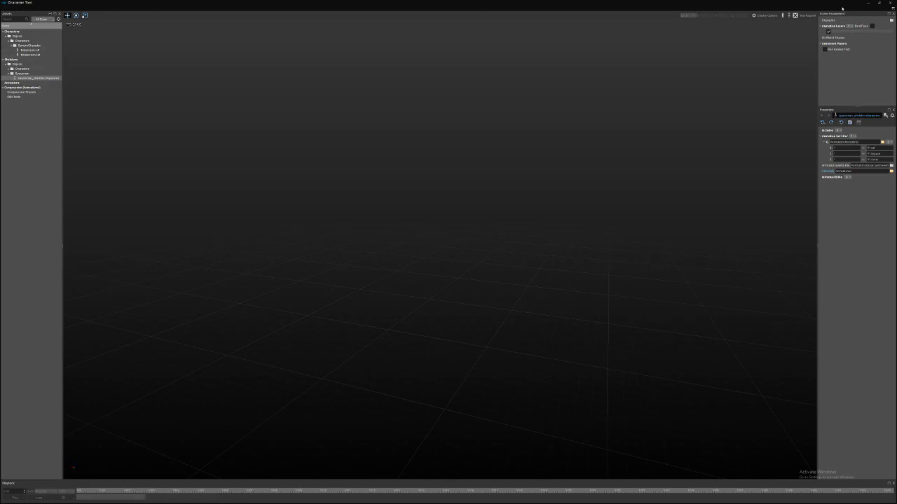
Create a new character named spaceman in the Objects/Spaceman folder.
click(893, 8)
mouse_move(875, 13)
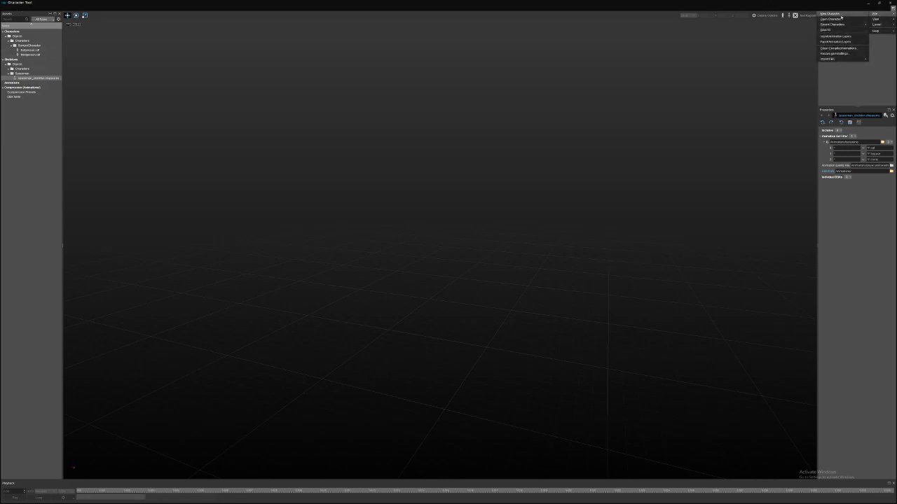
click(840, 15)
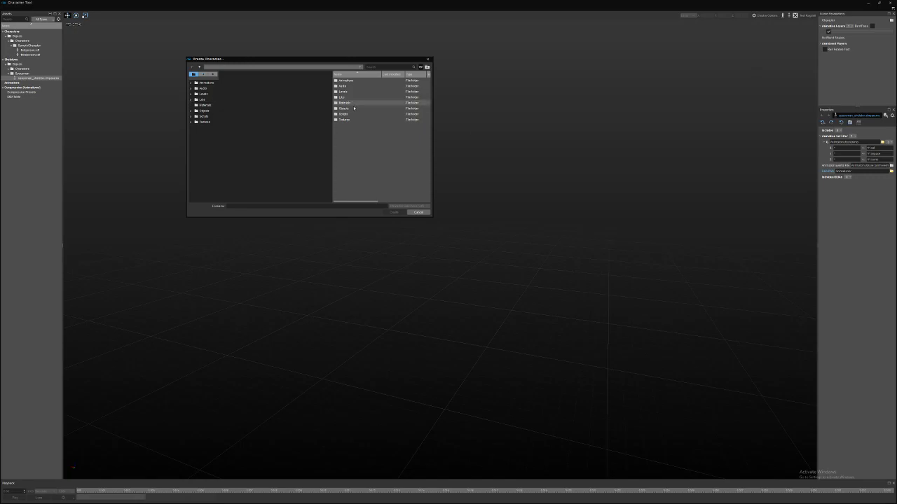
double_click(355, 108)
double_click(346, 80)
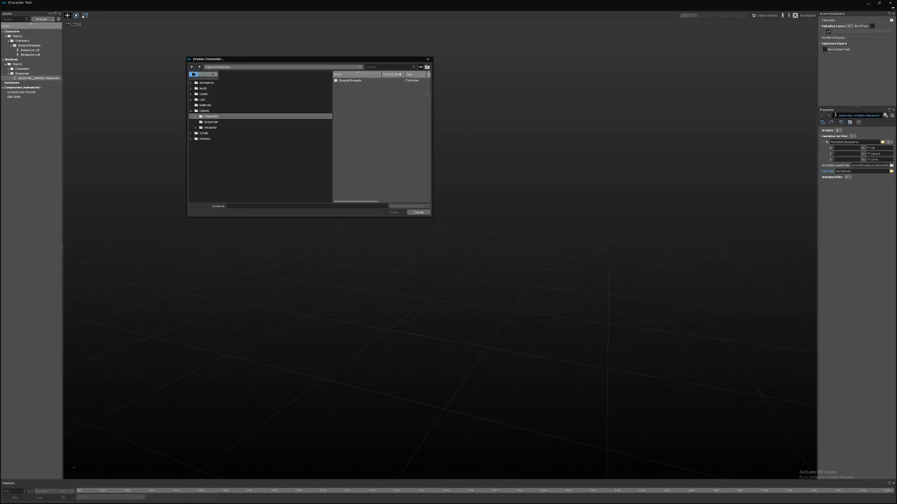
click(426, 67)
click(327, 142)
click(322, 121)
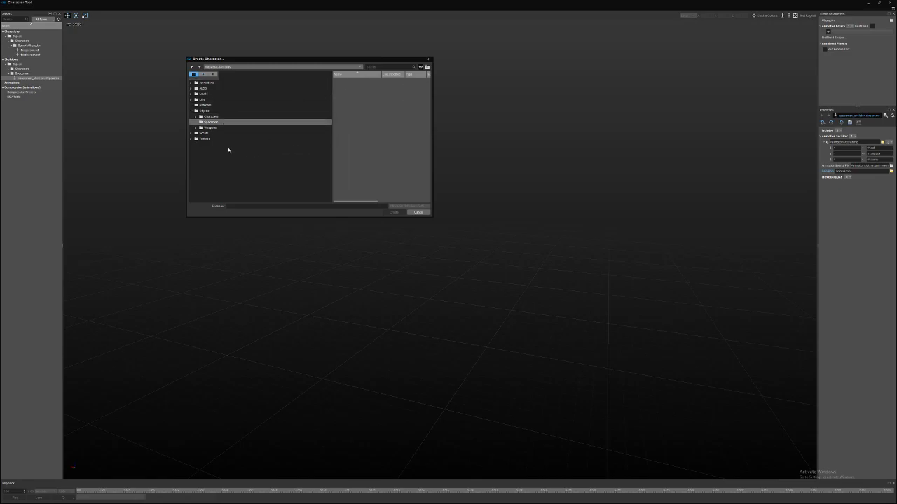
click(250, 206)
text(sound)
key(Return)
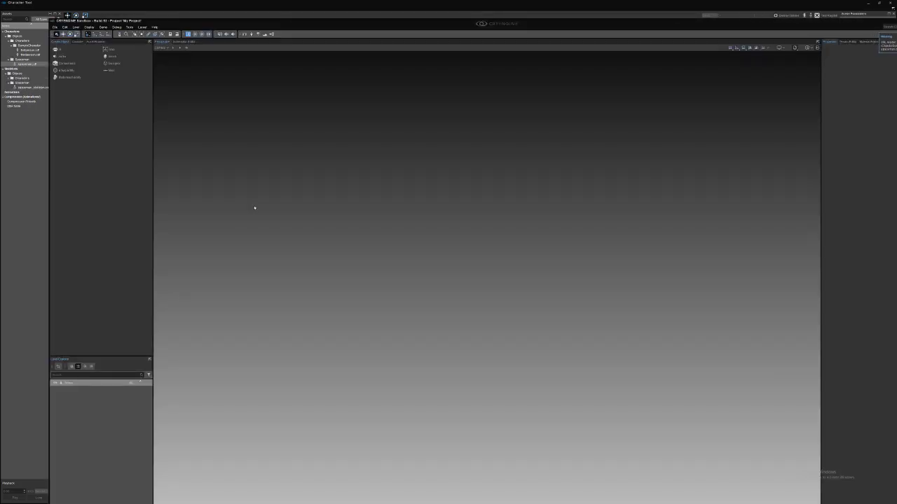
Maximize the Sandbox editor window and dock the Character Tool into it beside the viewport.
key(alt+Tab)
drag(122, 5, 321, 73)
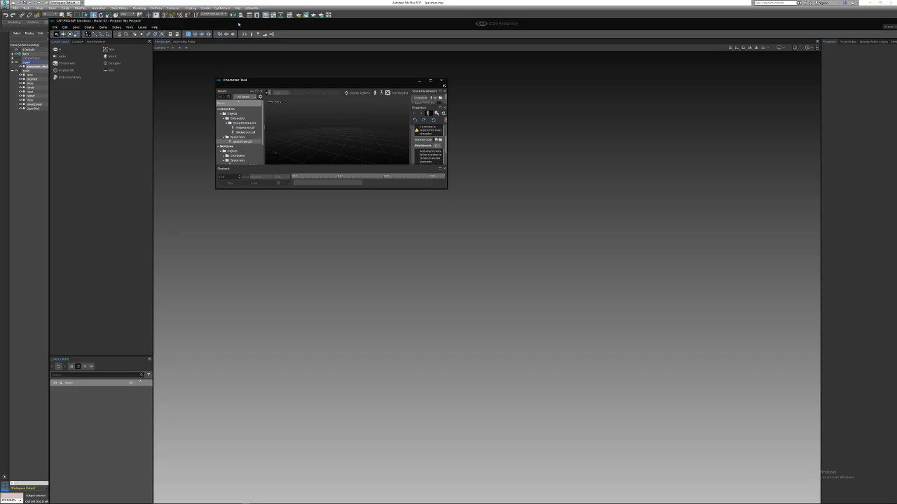
double_click(232, 22)
key(alt+Tab)
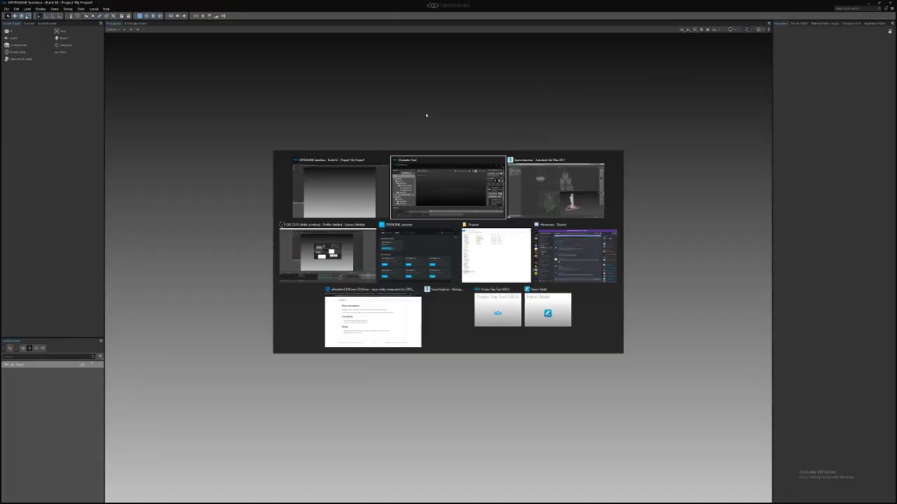
drag(253, 83, 198, 30)
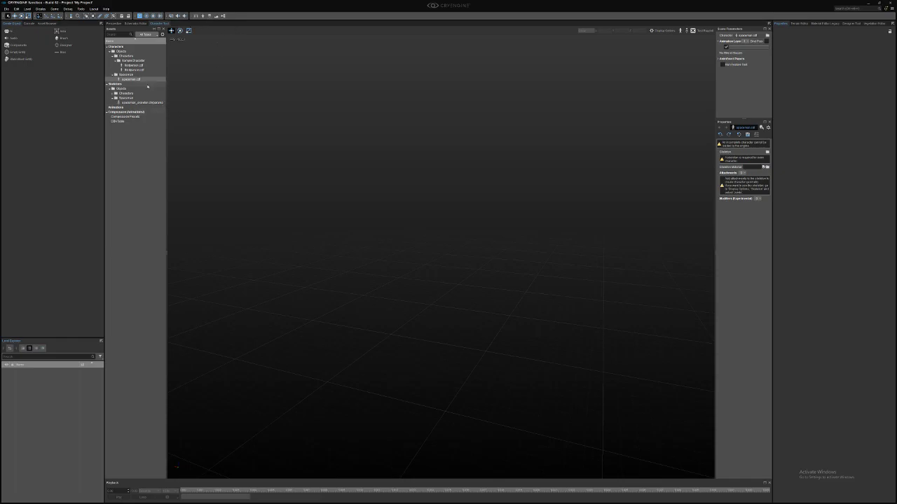
Assign the spaceman_skeleton asset from Objects/Spaceman as the new character's skeleton.
click(767, 152)
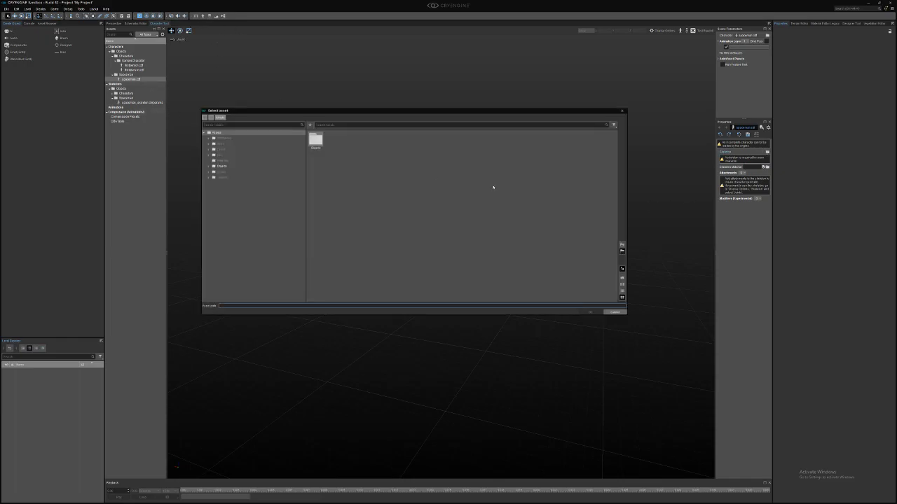
click(240, 167)
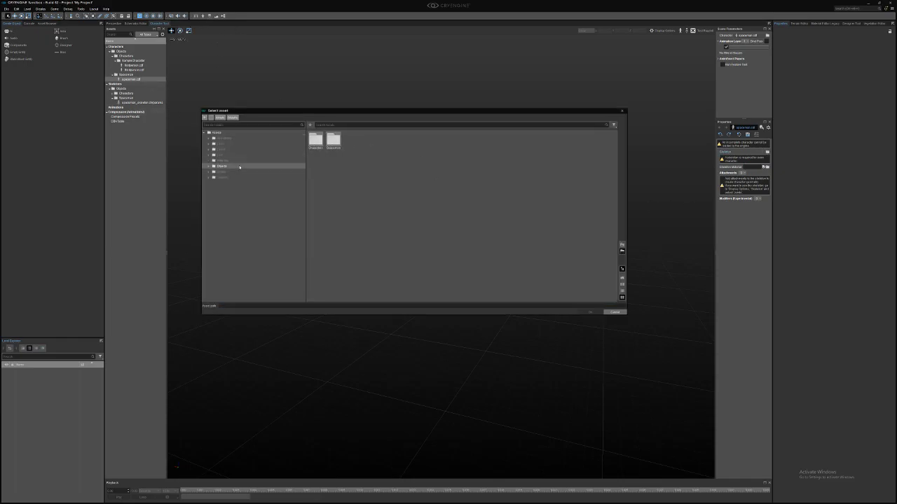
double_click(333, 141)
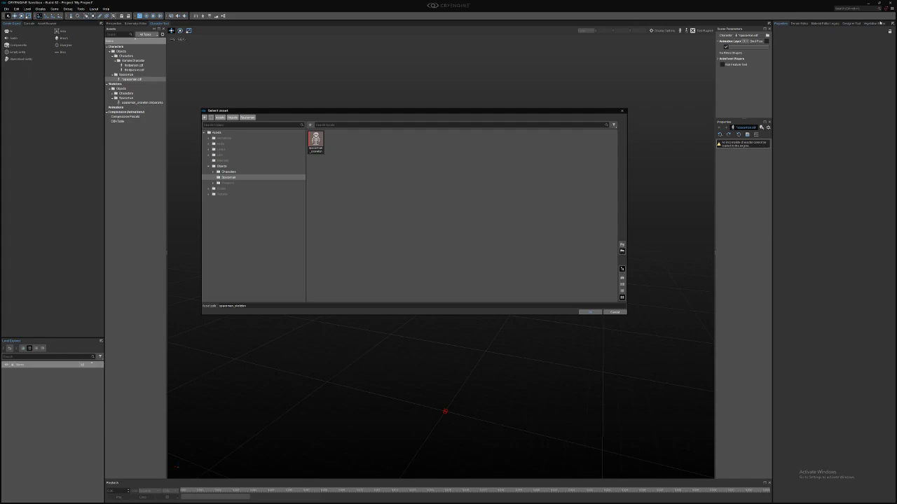
click(589, 312)
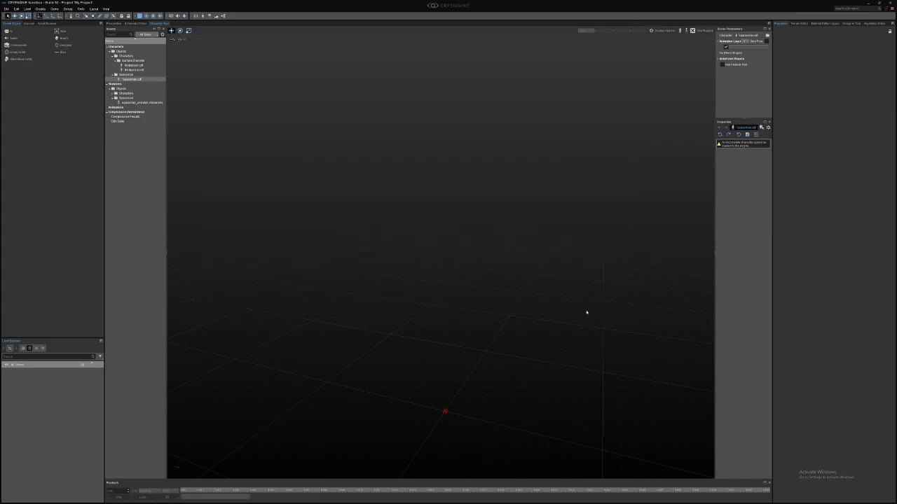
Inspect the character's origin in the viewport and enable joint names in the skeleton display options.
middle_drag(448, 405, 444, 288)
key(w)
right_drag(445, 289, 470, 248)
scroll(463, 350, up, 3)
scroll(463, 351, down, 10)
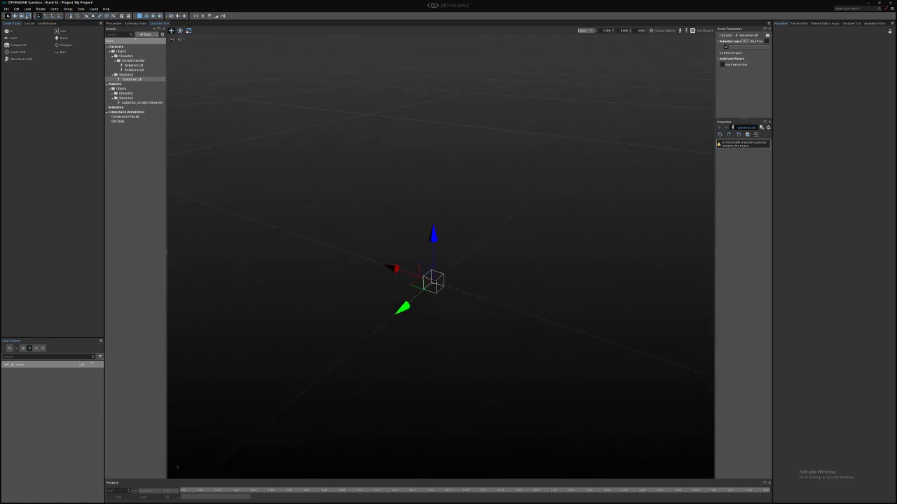
click(662, 30)
click(673, 98)
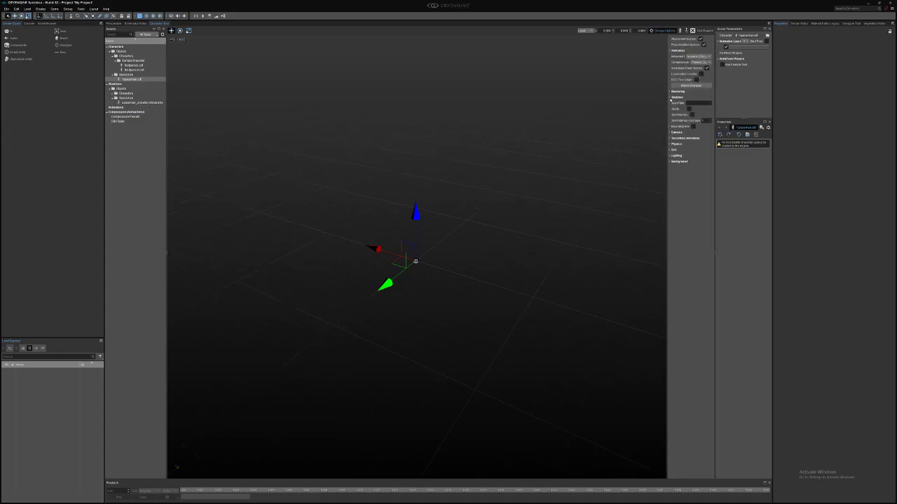
click(691, 115)
Switch back to 3ds Max and delete the larger arrow-shaped root node beneath the spaceman.
key(alt+Tab)
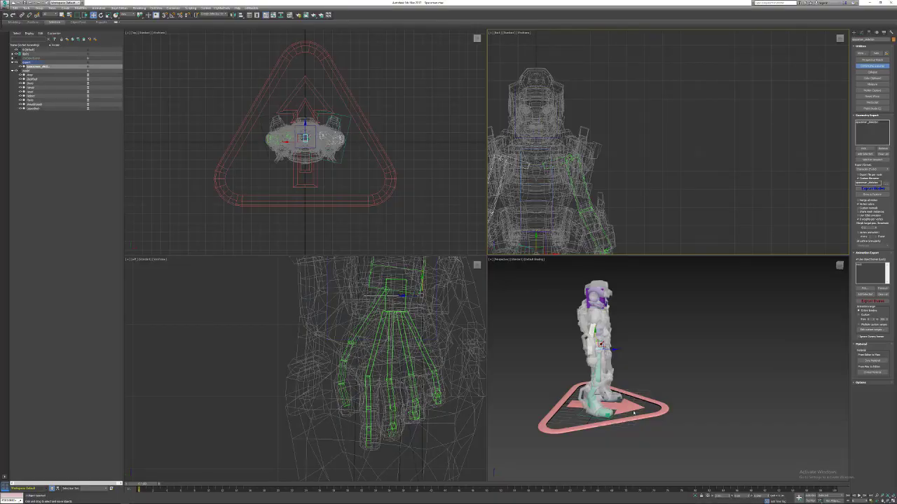
click(634, 410)
click(634, 409)
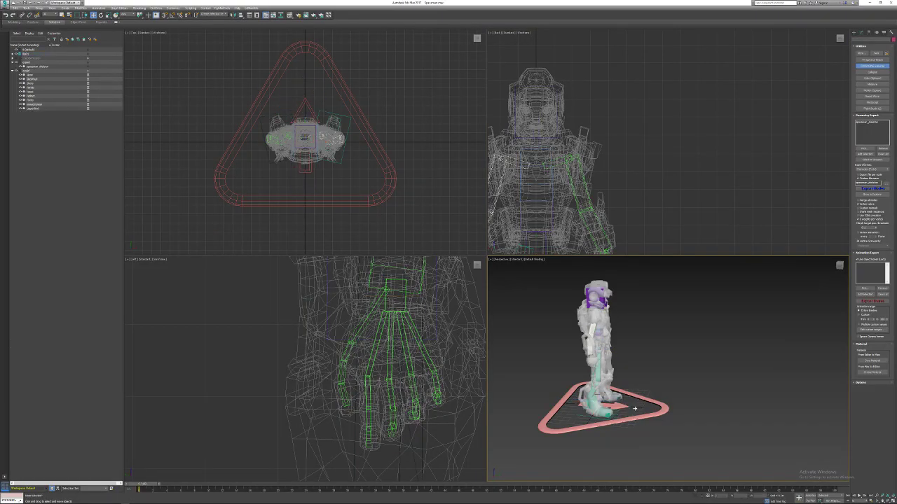
Create a dummy helper beside the spaceman's feet and reset its X and Y position to 0.
alt+middle_drag(732, 265, 673, 299)
click(869, 34)
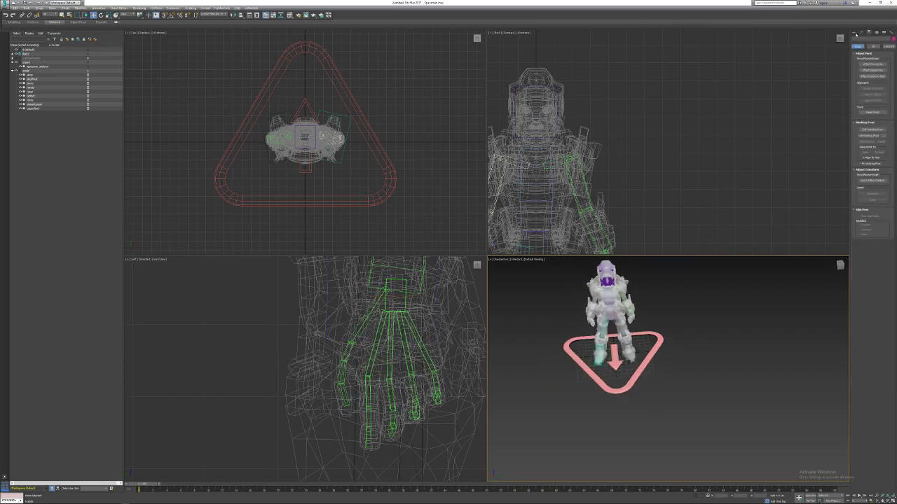
click(854, 32)
click(863, 60)
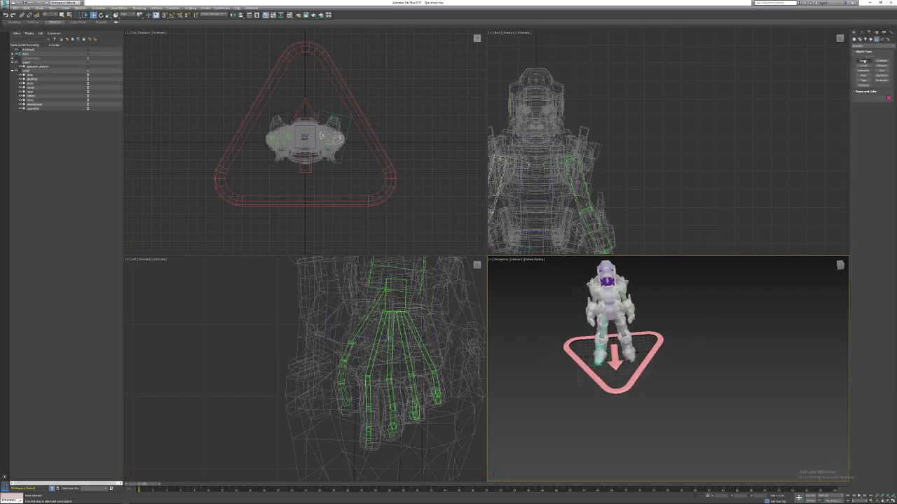
drag(644, 349, 651, 356)
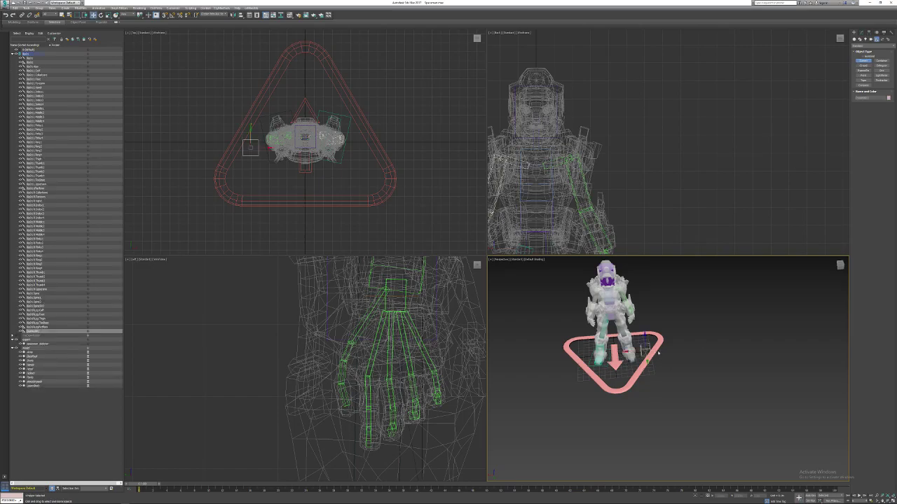
right_click(730, 496)
right_click(748, 497)
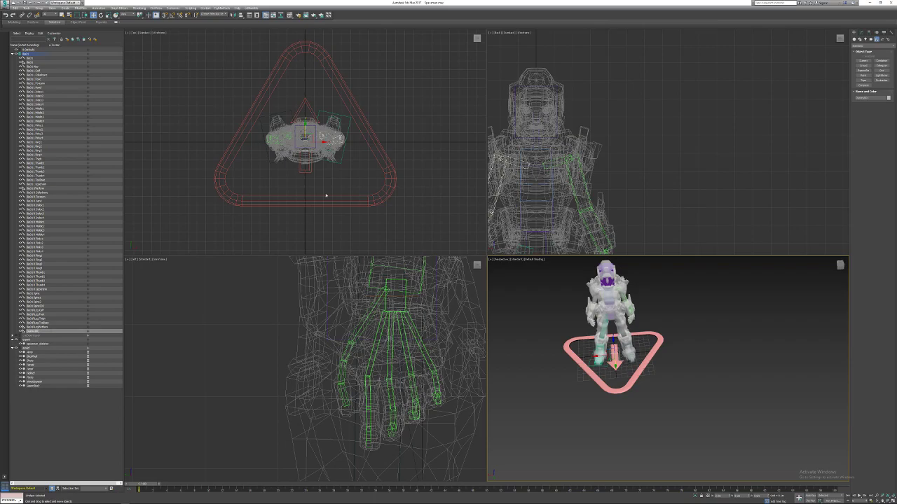
Parent the hips bone to the dummy in the saved Schematic View and check the resulting hierarchy.
alt+middle_drag(637, 332, 658, 332)
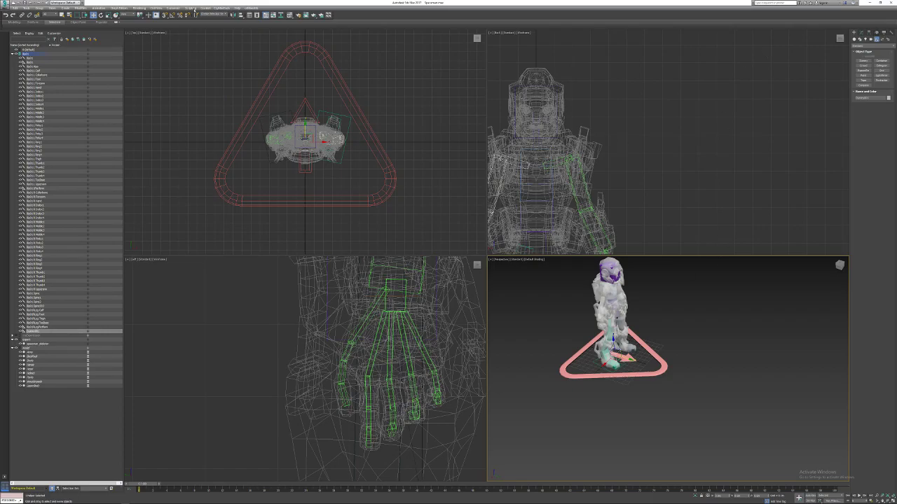
click(119, 8)
mouse_move(140, 51)
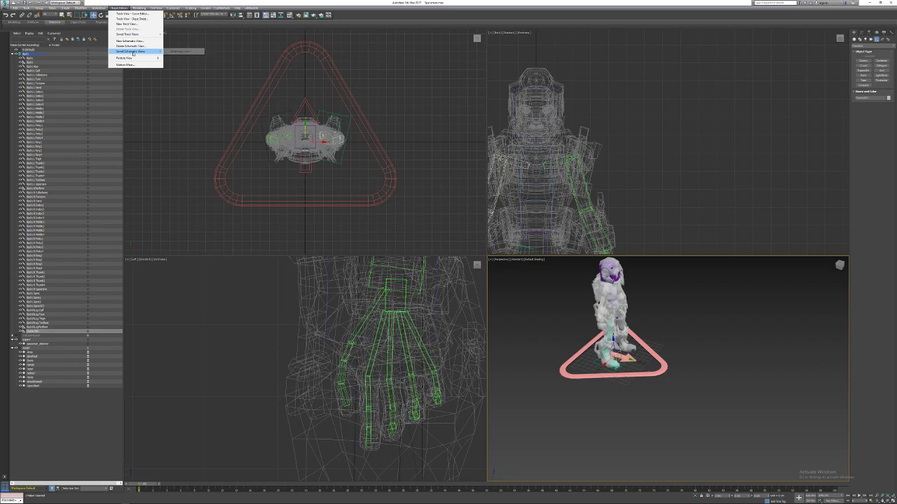
click(179, 52)
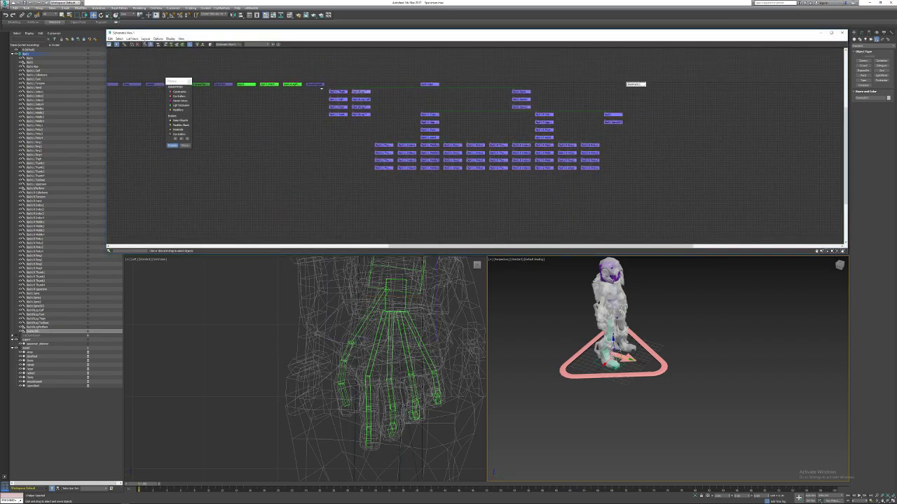
click(126, 43)
drag(429, 84, 634, 84)
click(116, 44)
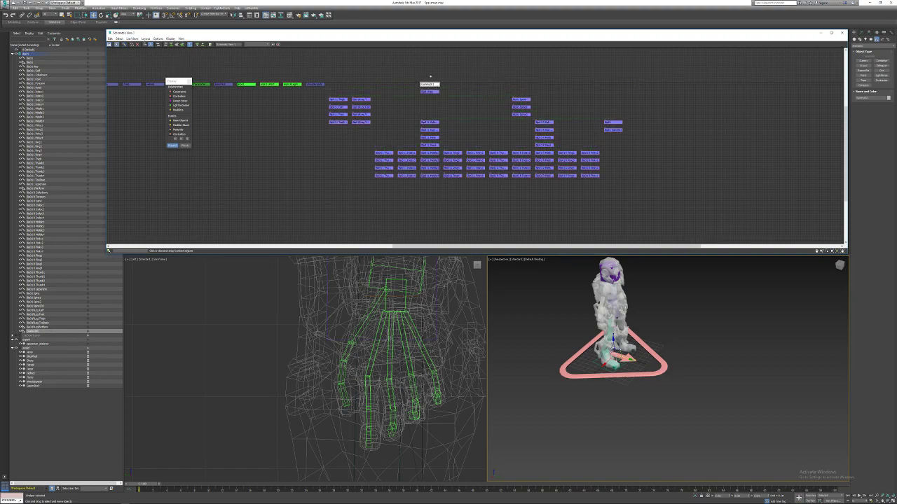
click(418, 74)
double_click(432, 84)
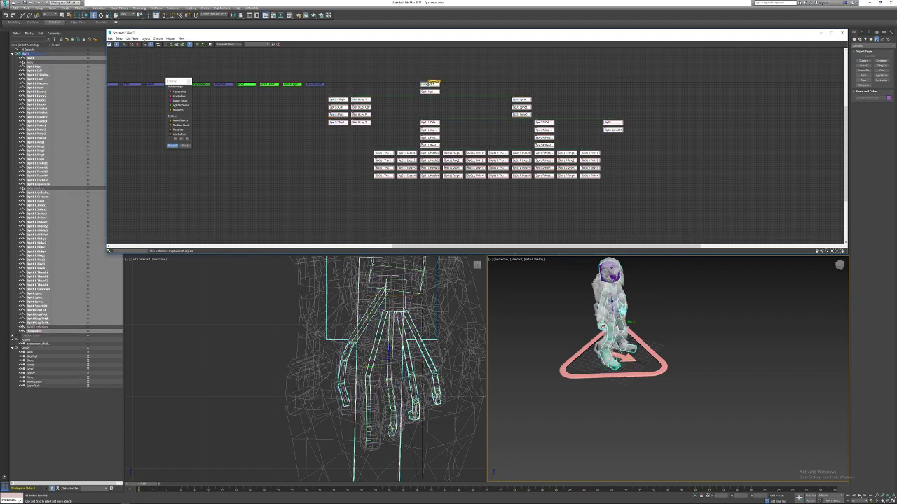
click(429, 84)
click(429, 84)
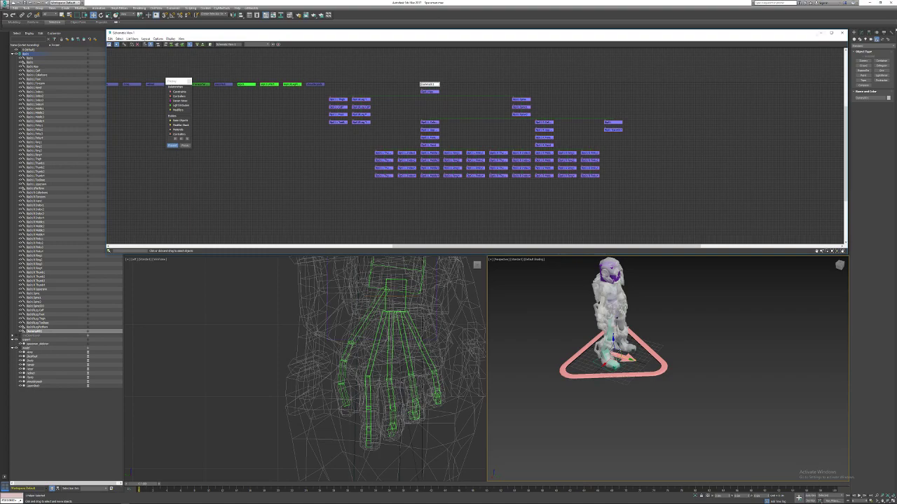
Close the Schematic View and rename the dummy as root.
click(843, 32)
click(860, 33)
click(868, 39)
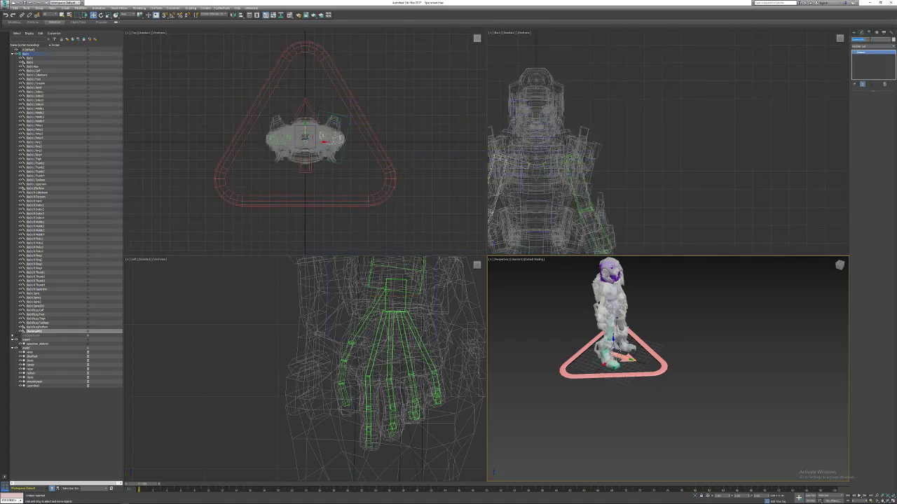
text(root)
key(Return)
Set the export destination to spaceman_skeleton.chr in Objects/Spaceman, list the spaceman_skeleton node for geometry export, and export it.
click(890, 33)
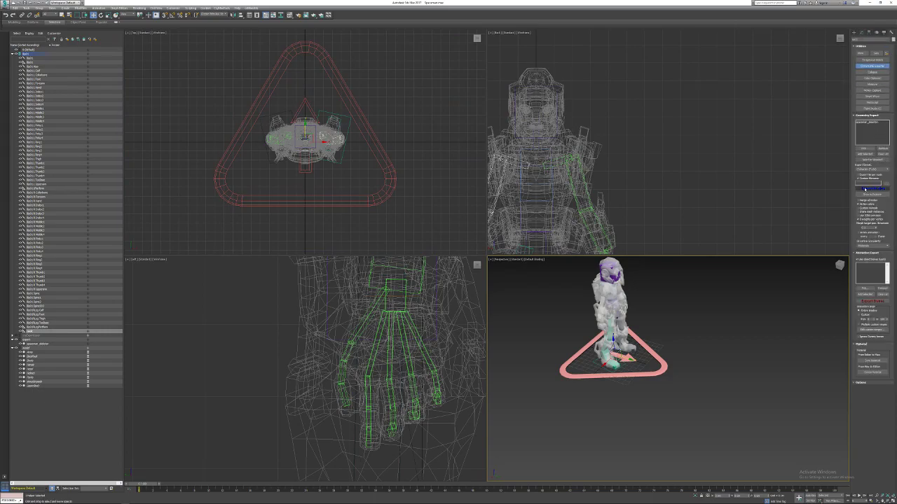
click(884, 186)
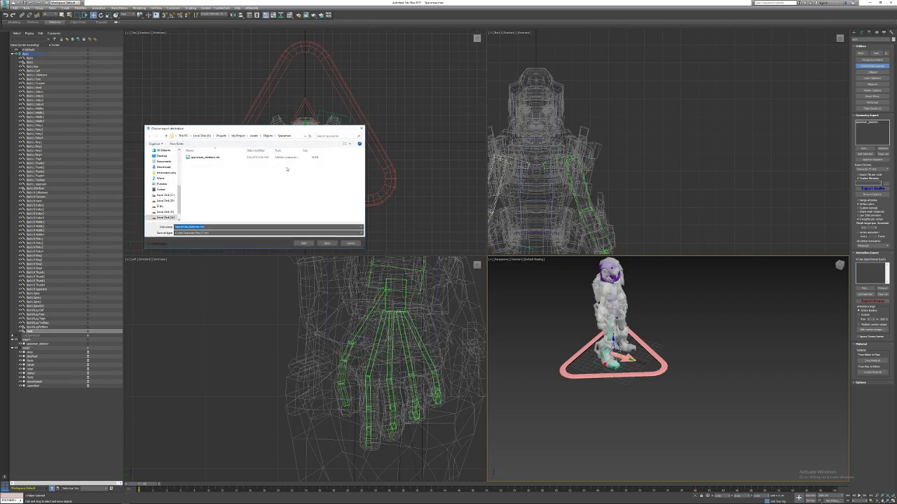
click(326, 243)
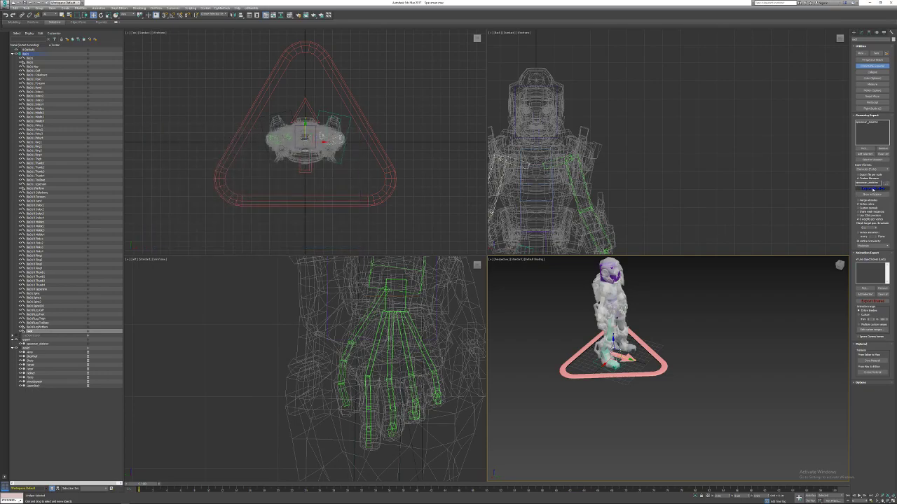
click(866, 154)
click(47, 343)
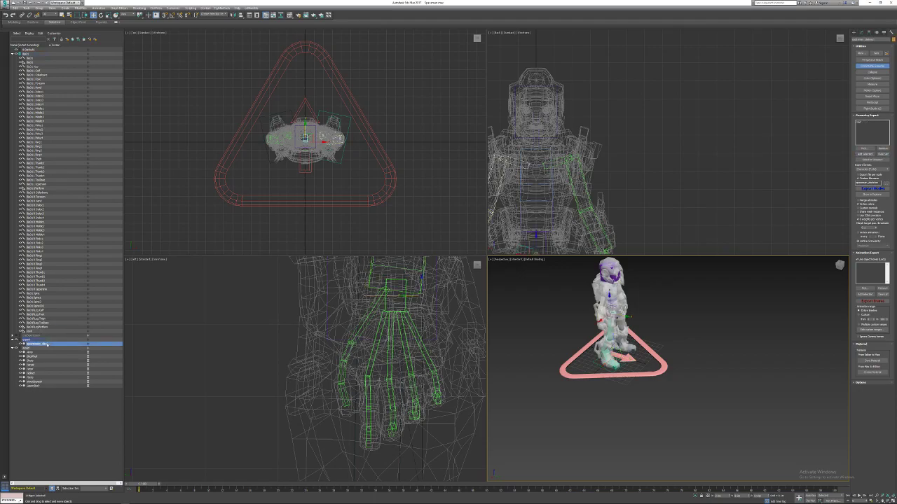
click(865, 155)
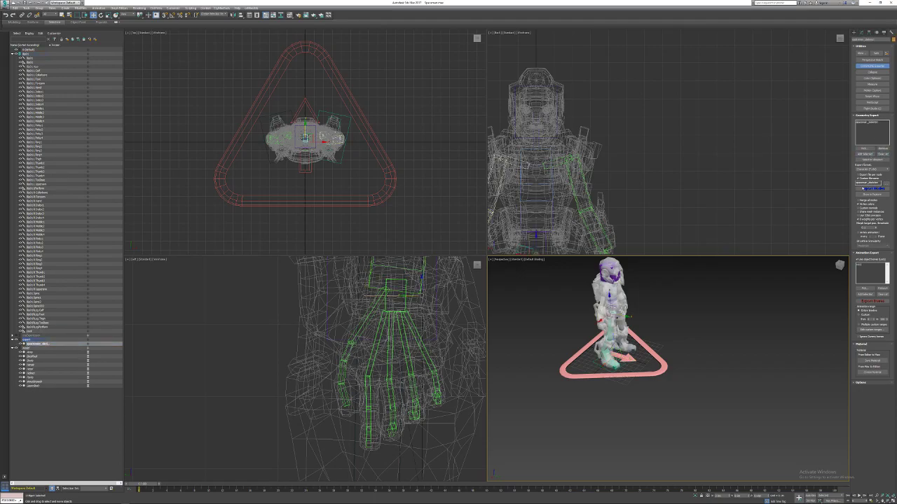
click(875, 189)
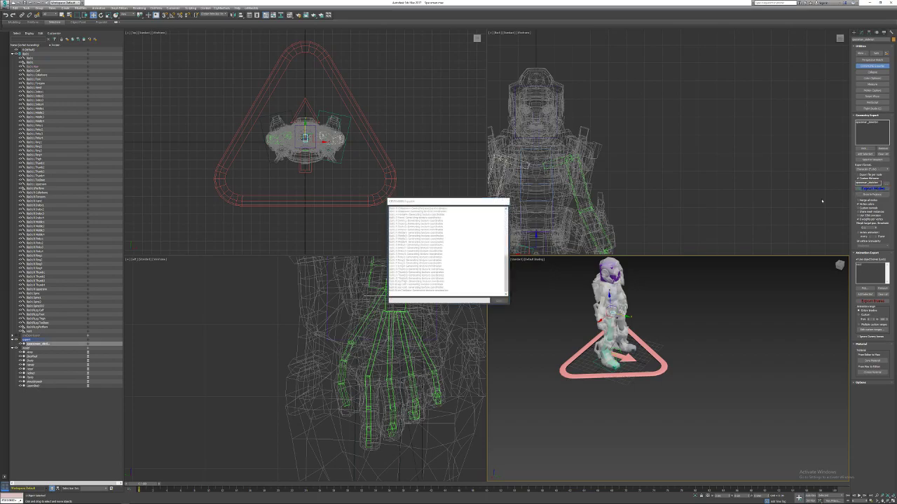
key(Return)
Switch to CRYENGINE Sandbox and reopen the spaceman.cdf character to load the re-exported skeleton.
key(alt+Tab)
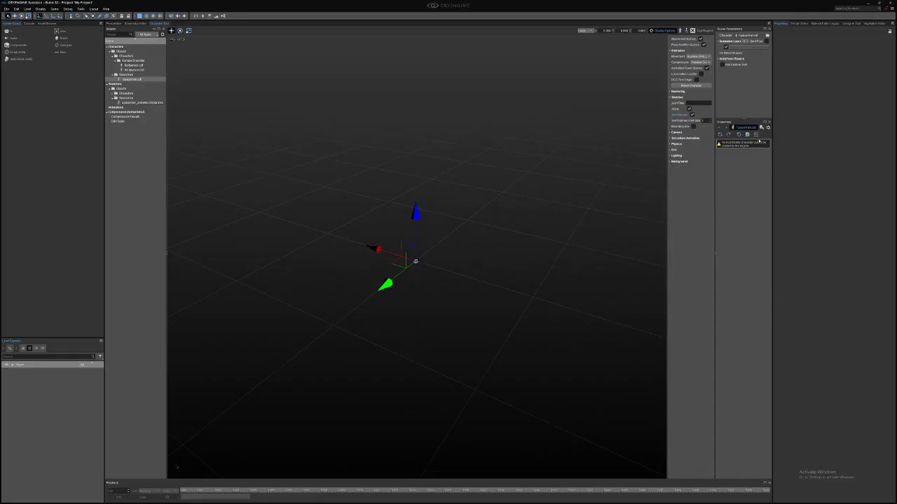
double_click(135, 65)
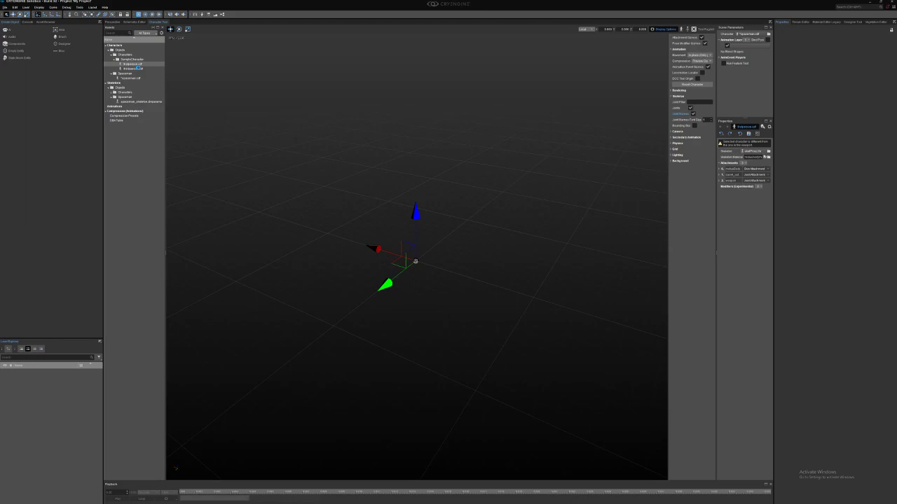
double_click(136, 65)
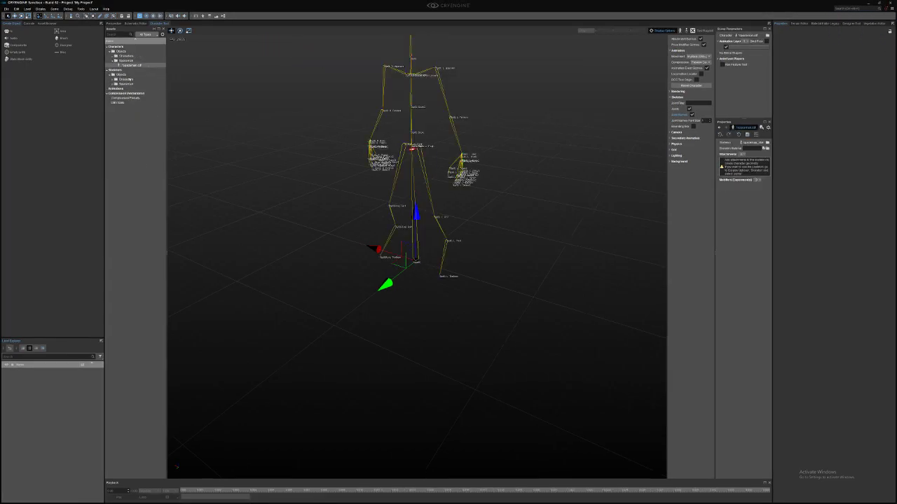
Examine the skeleton's joints from head to feet, including the link between the hips and the root.
middle_drag(415, 154, 434, 192)
scroll(470, 155, up, 3)
scroll(468, 153, up, 3)
scroll(467, 152, down, 1)
right_drag(467, 152, 467, 152)
click(406, 345)
scroll(405, 247, down, 2)
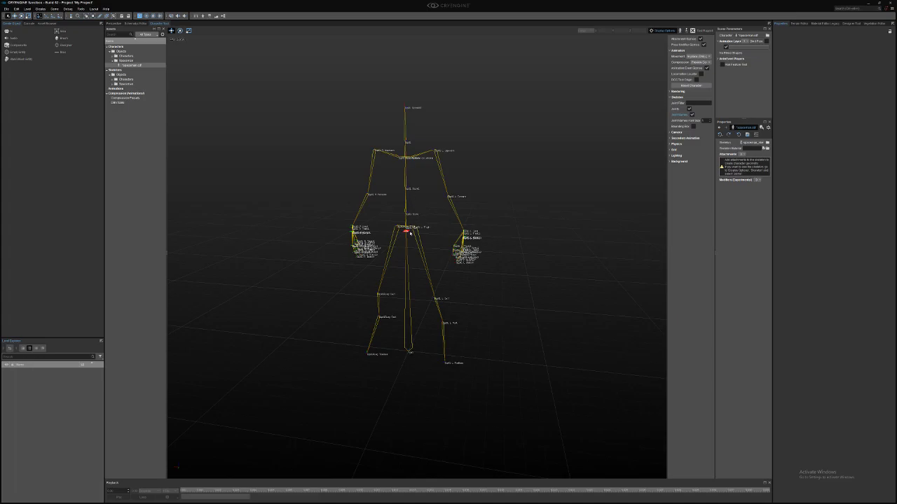
right_drag(474, 260, 473, 260)
Increase the joint names' font size in the skeleton display options and inspect the labels up close.
click(710, 119)
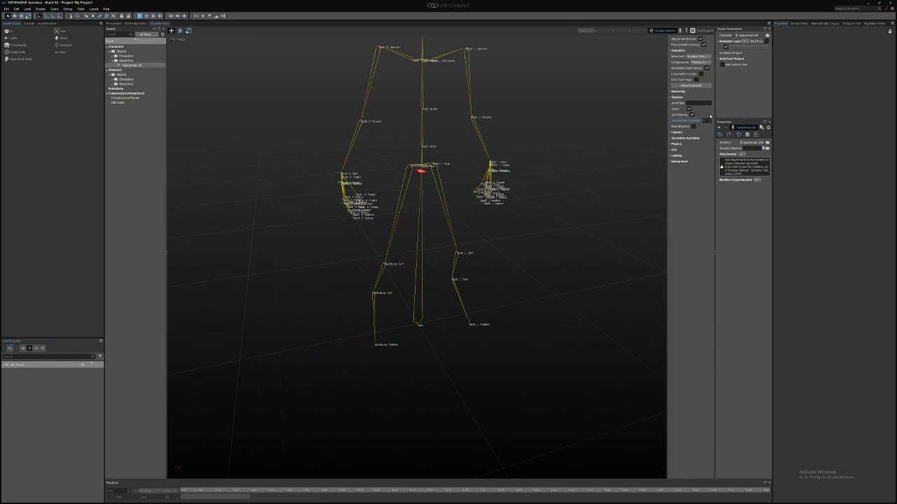
click(709, 120)
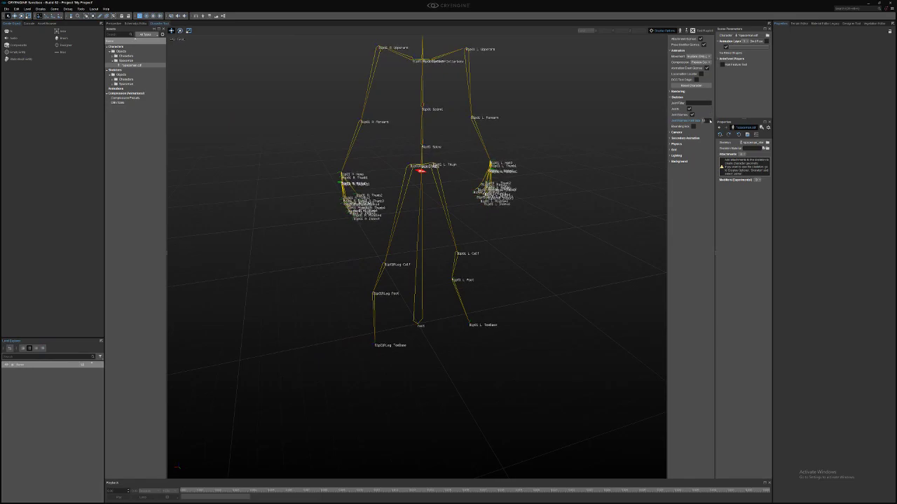
right_drag(430, 189, 430, 187)
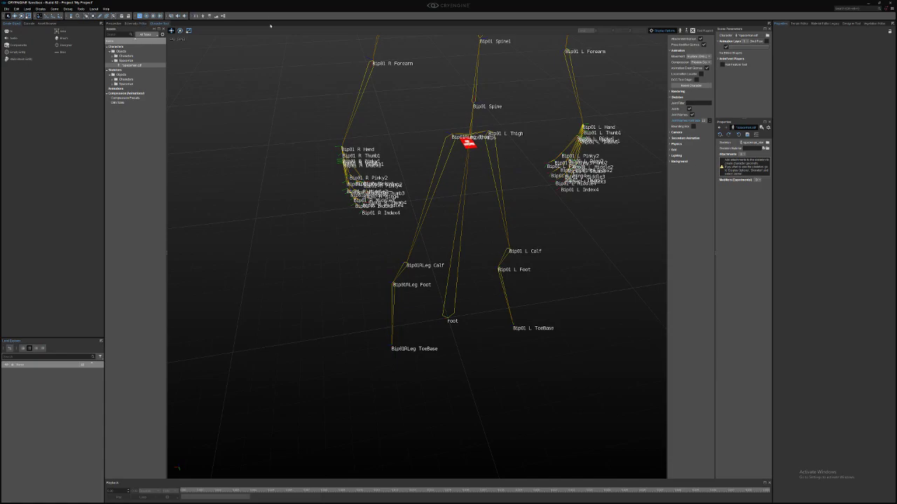
Save the spaceman.cdf character in the Character Tool.
click(769, 23)
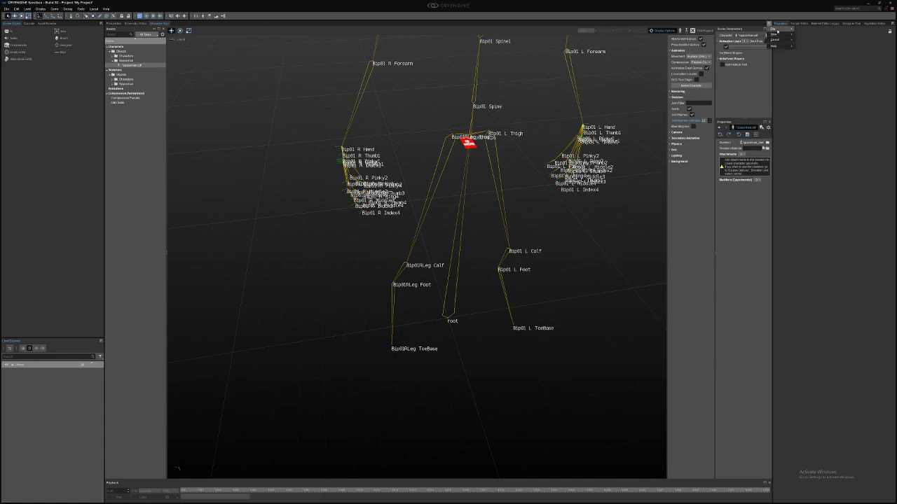
mouse_move(773, 28)
click(805, 45)
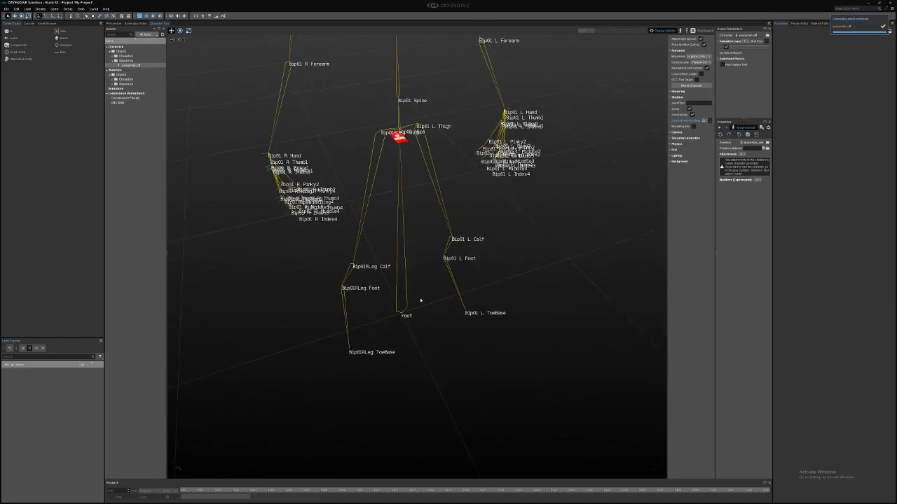
Switch back to 3ds Max and delete the root dummy from the scene.
key(alt+Tab)
click(413, 226)
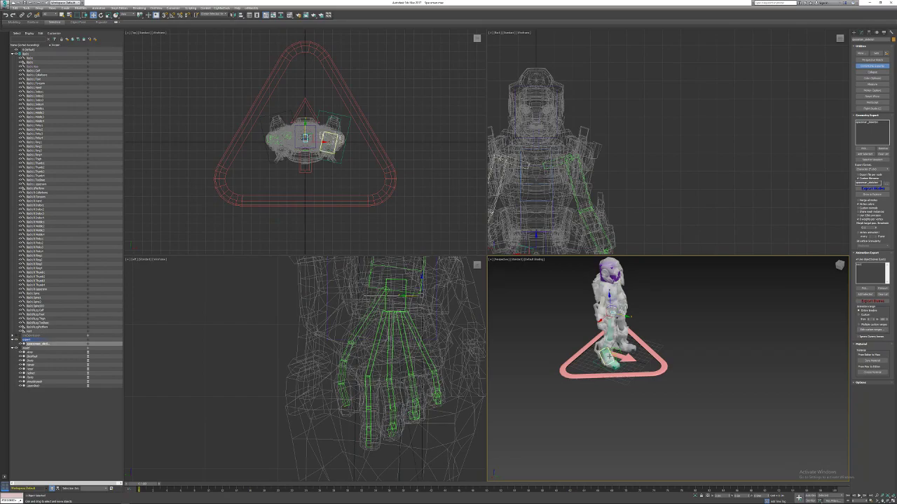
key(Delete)
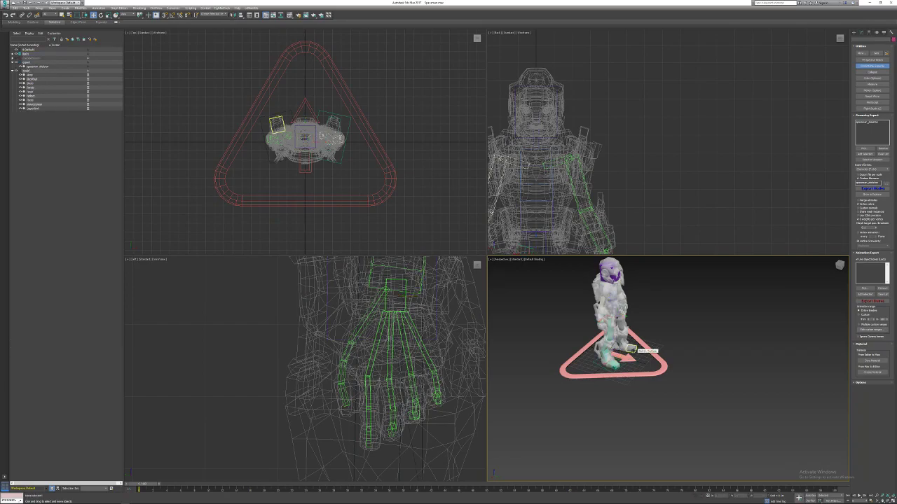
Add the CAT rig's own arrow-shaped root node from the triangular parent object and rename it as root.
click(615, 355)
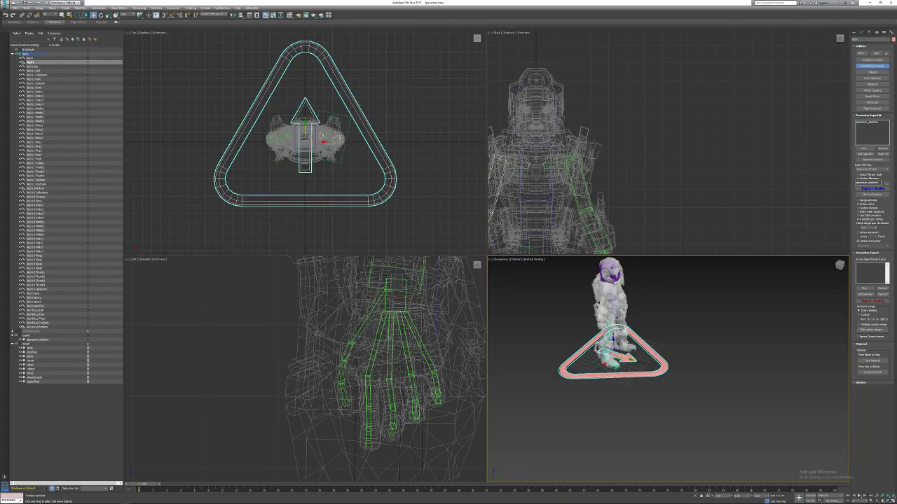
click(861, 33)
click(869, 138)
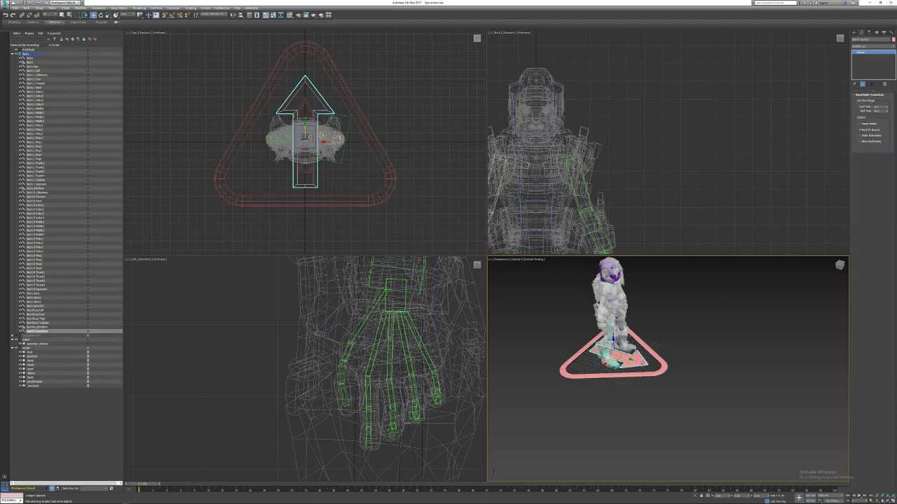
double_click(868, 39)
key(BackSpace)
text(root)
key(Return)
Replace the bone listed in spaceman_skeleton's Skin modifier with the root node.
click(42, 344)
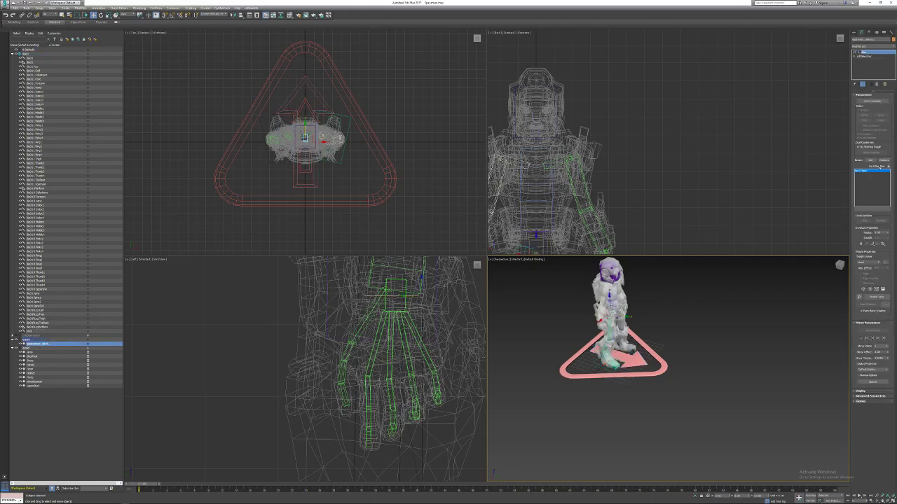
click(870, 161)
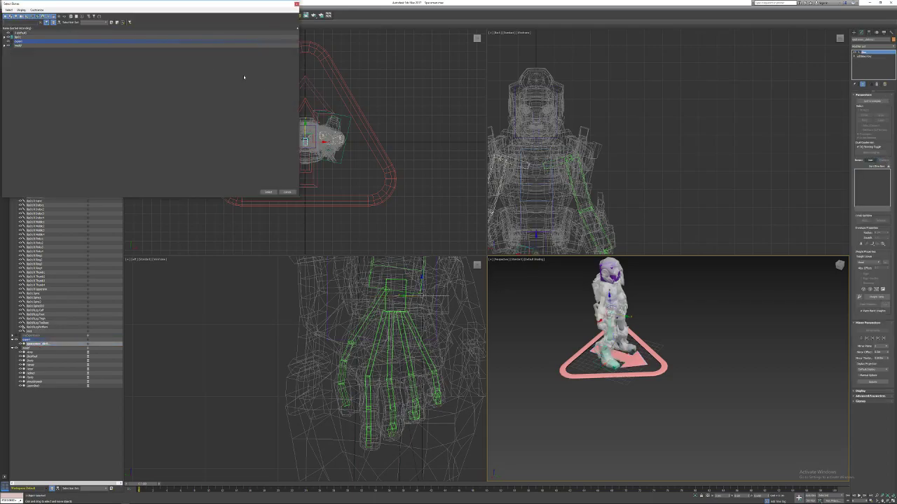
click(6, 37)
scroll(29, 43, down, 5)
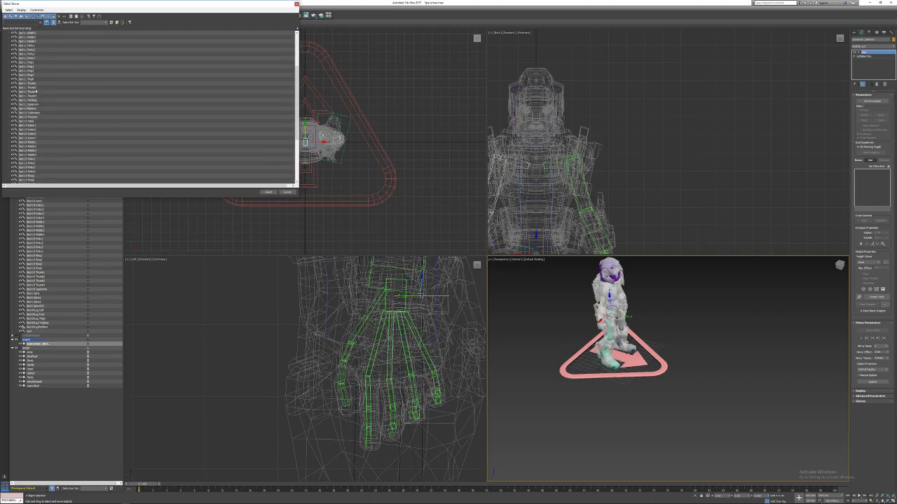
scroll(38, 166, down, 6)
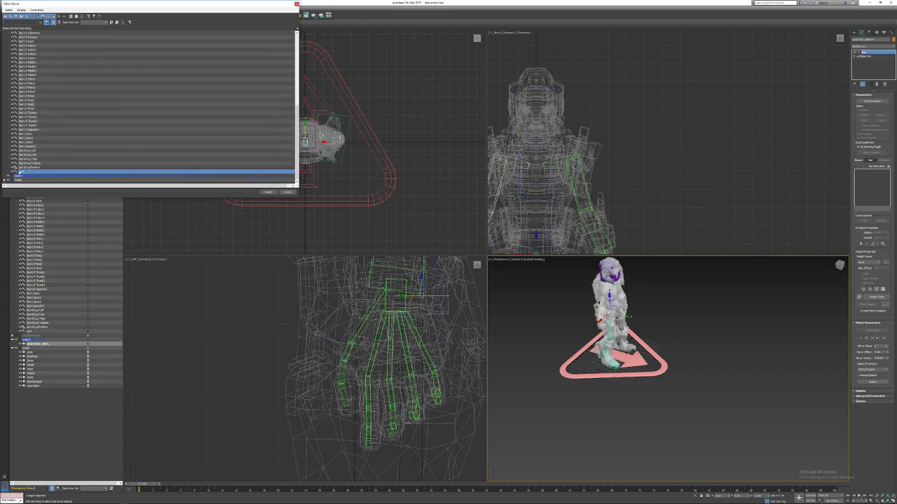
click(268, 192)
Export the spaceman_skeleton node under the custom file name spaceman_skeleton.chr in the Spaceman folder, overwriting the existing file.
click(891, 32)
click(887, 184)
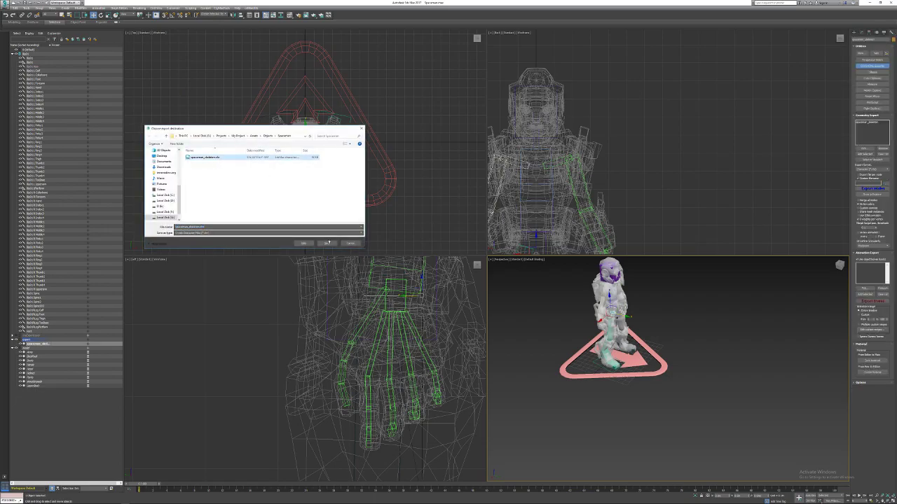
click(327, 242)
right_click(830, 173)
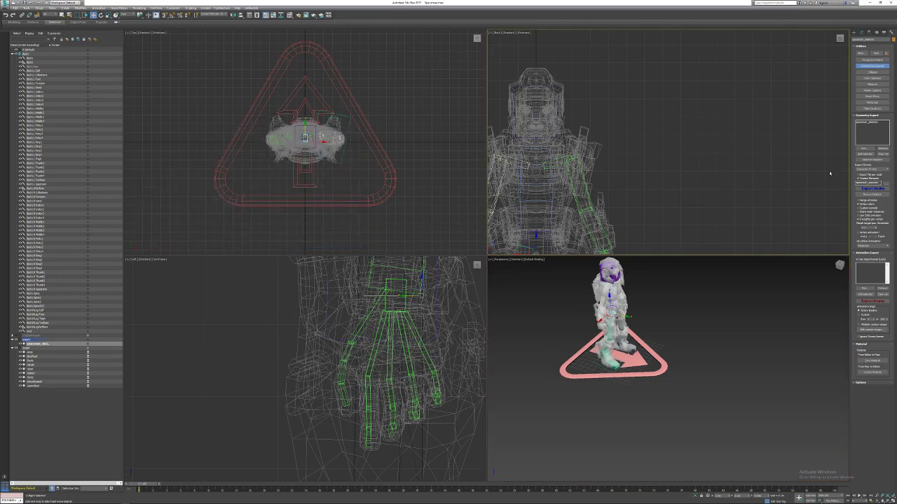
click(882, 154)
click(872, 155)
click(873, 188)
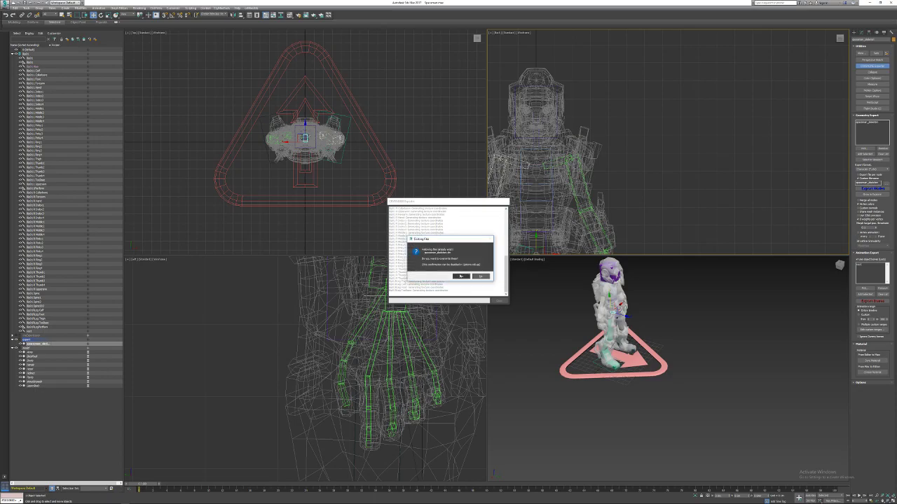
click(461, 276)
Switch to CRYENGINE, reload spaceman.cdf in the Character Tool and open the history of its warnings and errors.
key(alt+Tab)
right_drag(475, 195, 530, 101)
click(136, 57)
double_click(136, 57)
double_click(135, 61)
click(135, 70)
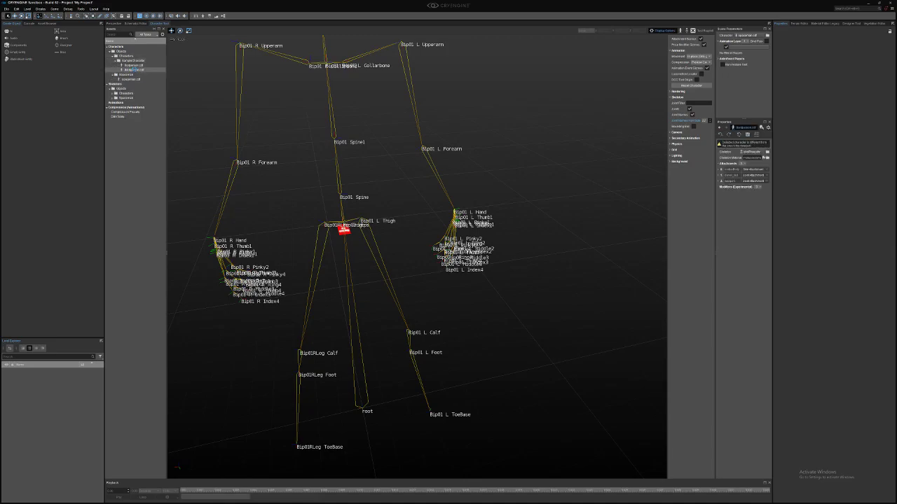
double_click(129, 74)
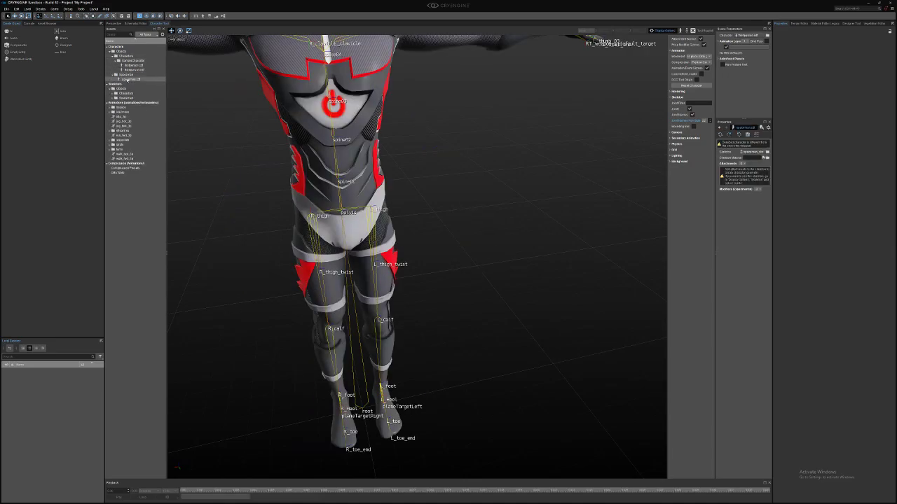
click(130, 79)
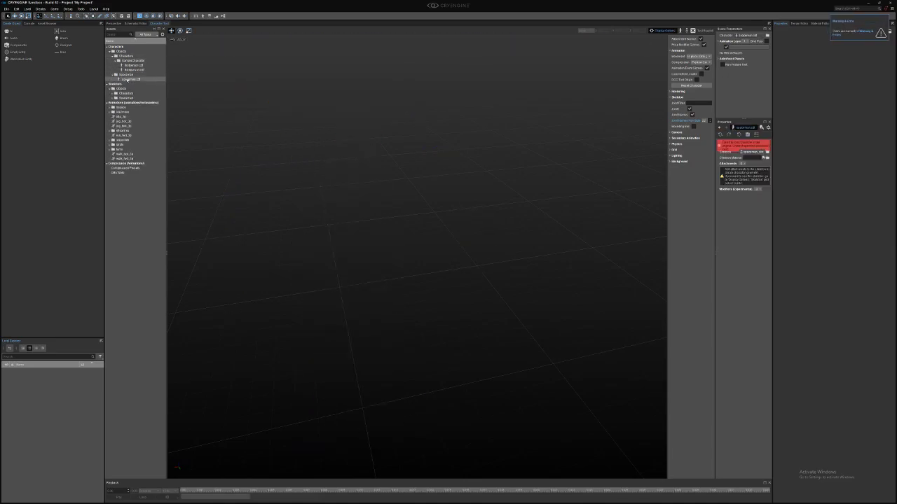
click(867, 27)
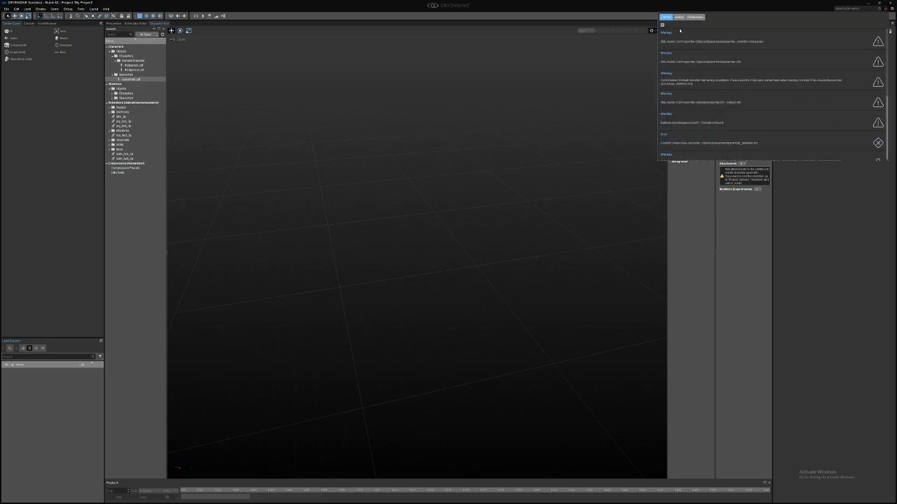
click(678, 17)
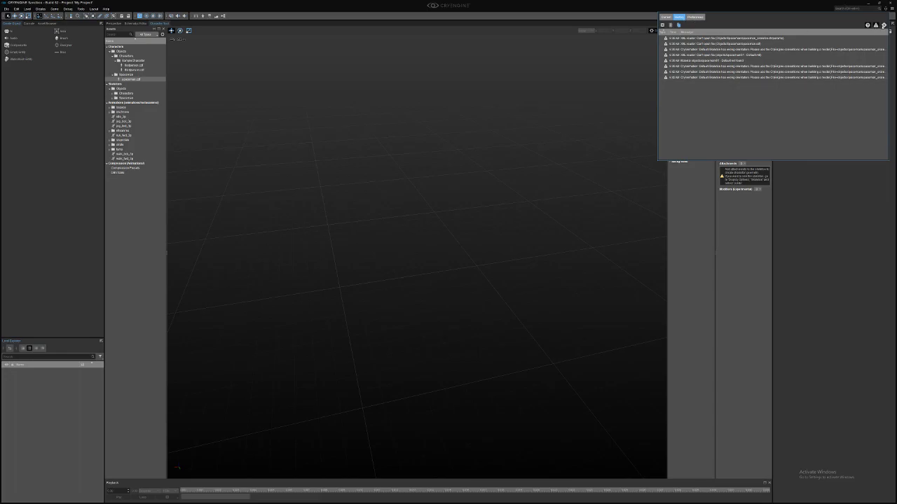
Switch back to 3ds Max and delete the large arrow-shaped root node from the scene.
key(alt+Tab)
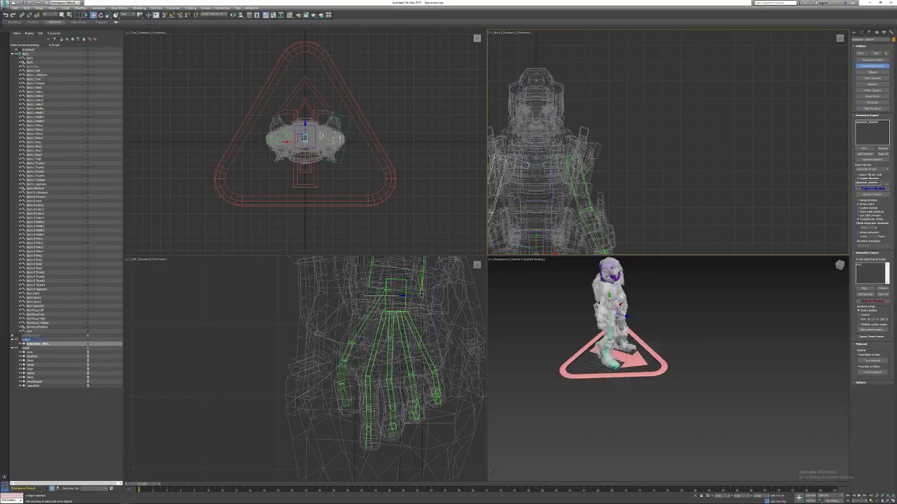
click(633, 360)
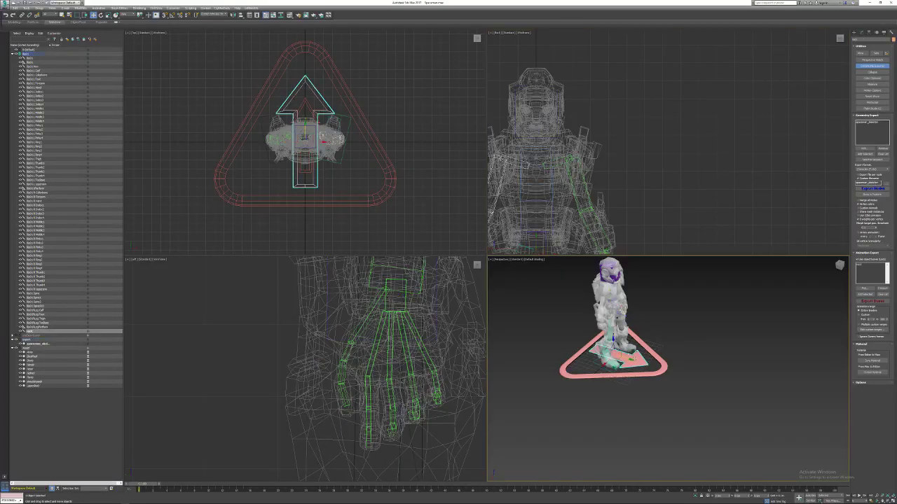
right_click(800, 221)
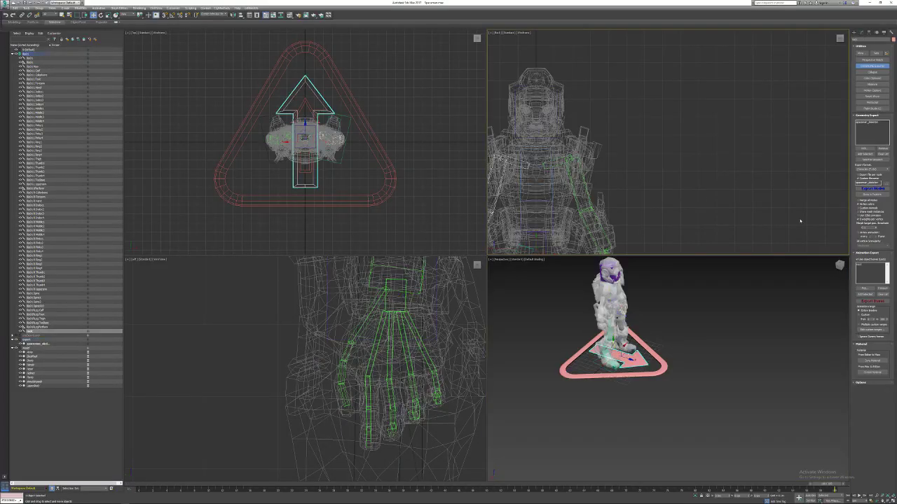
click(799, 221)
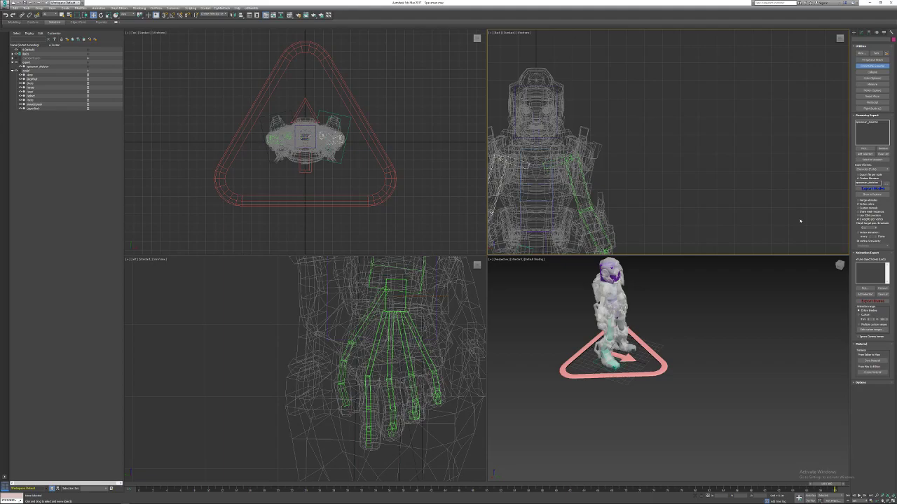
Create a Dummy helper on the ground between the character's feet, at the CAT parent's arrow.
click(861, 32)
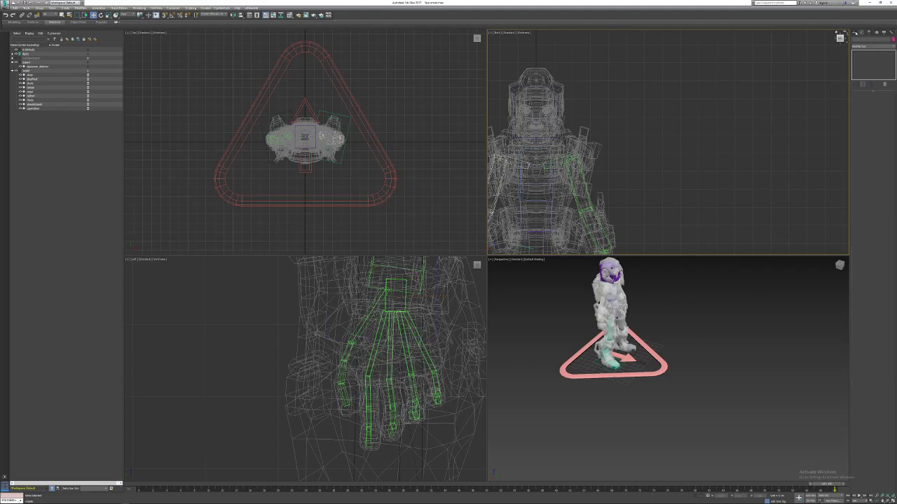
click(853, 32)
alt+middle_drag(720, 264, 725, 308)
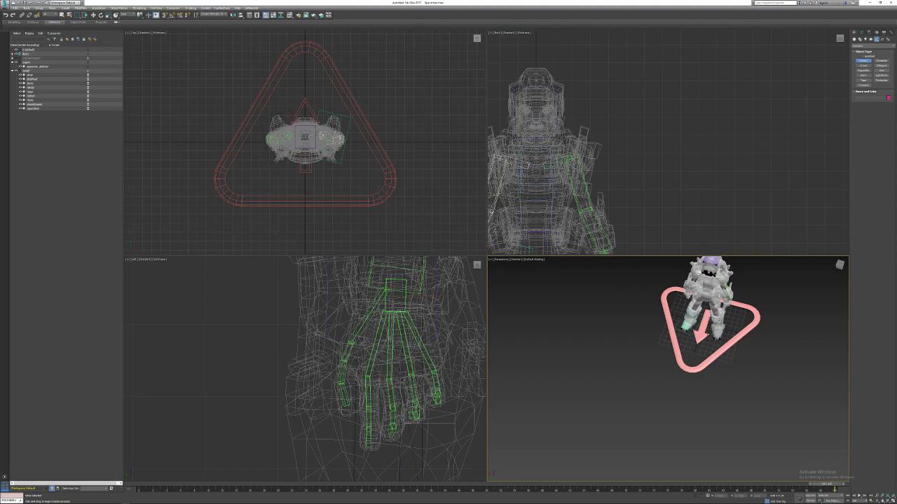
scroll(725, 308, up, 3)
drag(709, 329, 719, 336)
key(w)
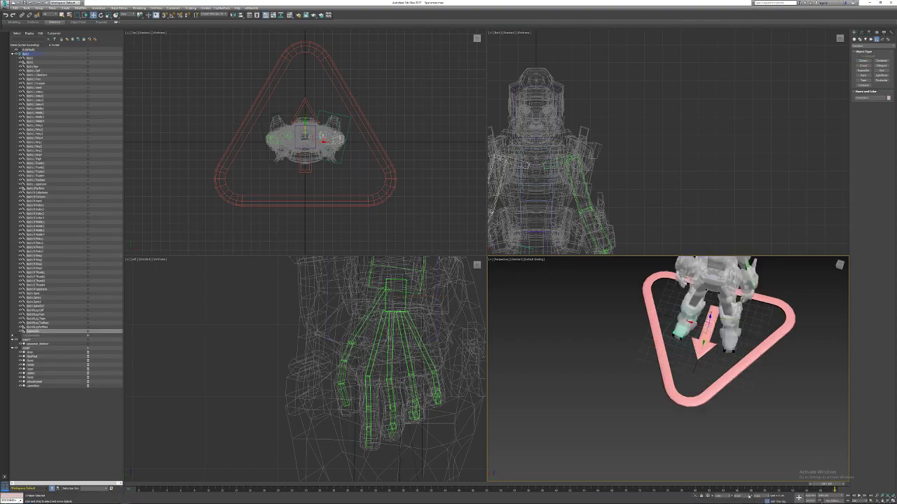
alt+middle_drag(666, 364, 683, 325)
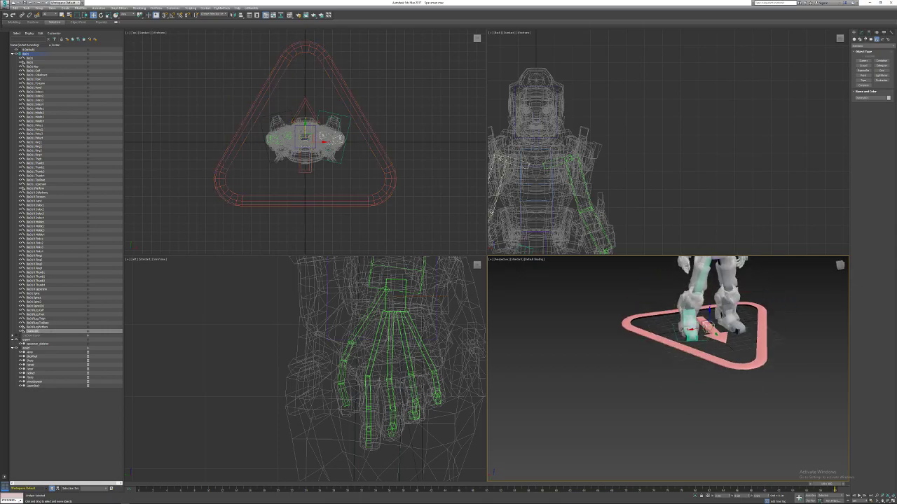
Rename the new dummy helper as root.
click(861, 32)
key(BackSpace)
text(root)
key(Return)
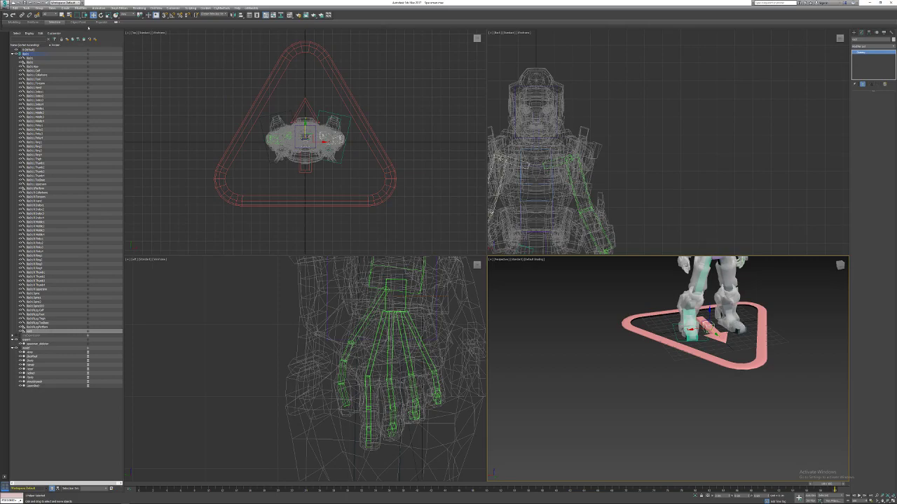
Link the rig's hip bone to the root dummy as its child in the saved Schematic View.
click(119, 8)
mouse_move(147, 50)
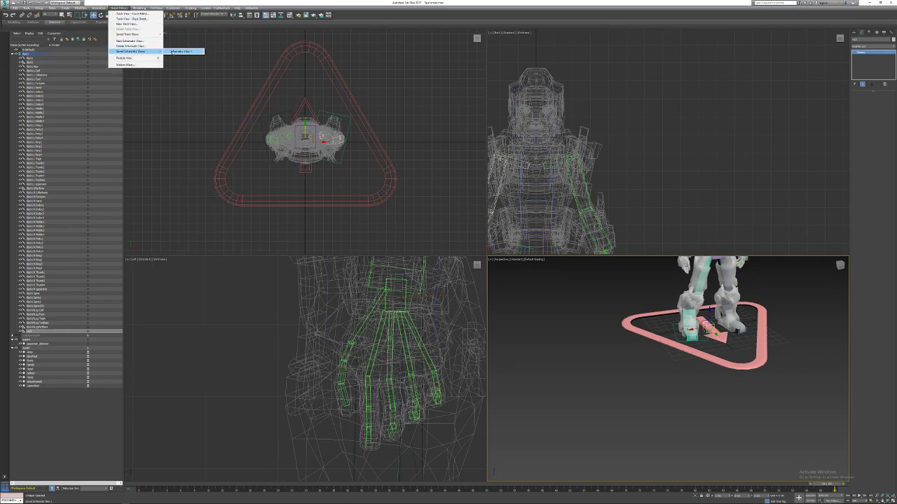
click(181, 52)
click(124, 45)
drag(435, 84, 634, 85)
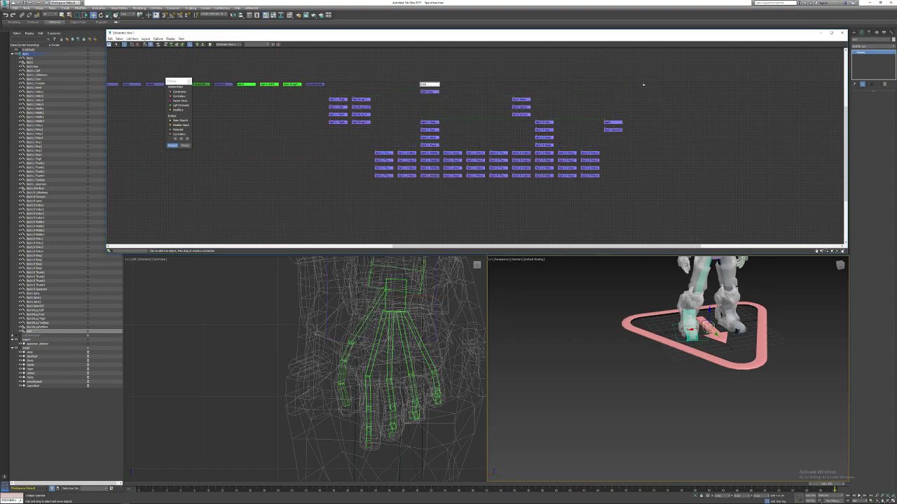
click(843, 33)
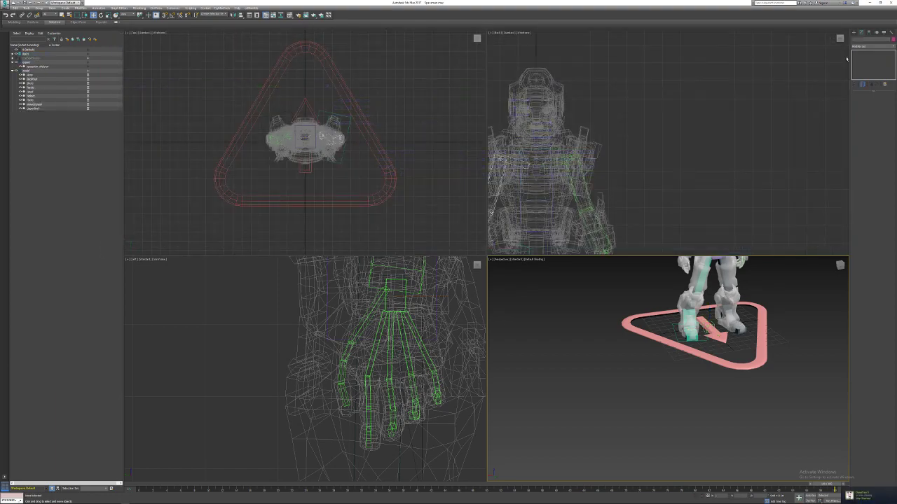
Try to export the spaceman_skeleton node again over the existing skeleton file.
click(893, 30)
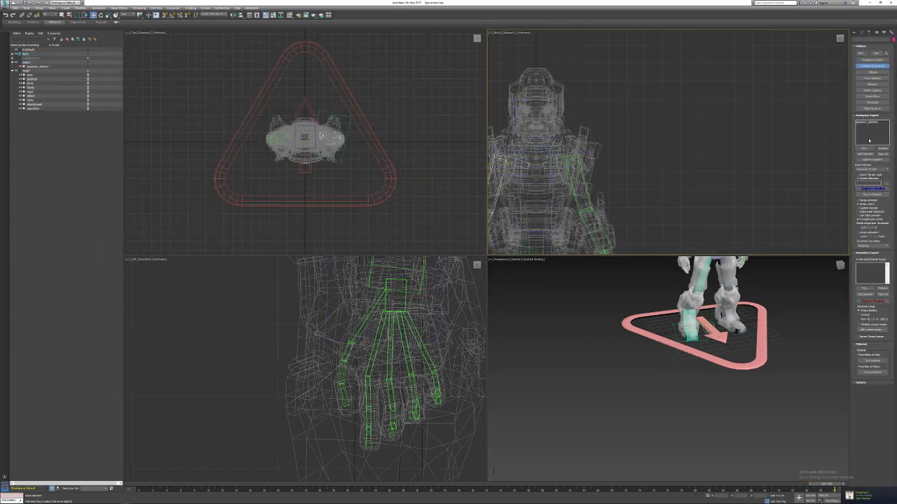
click(873, 188)
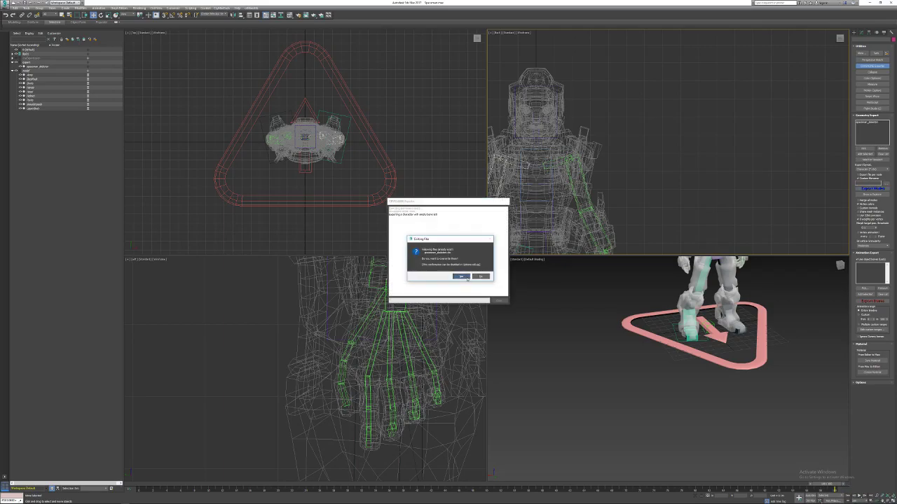
click(461, 277)
click(497, 299)
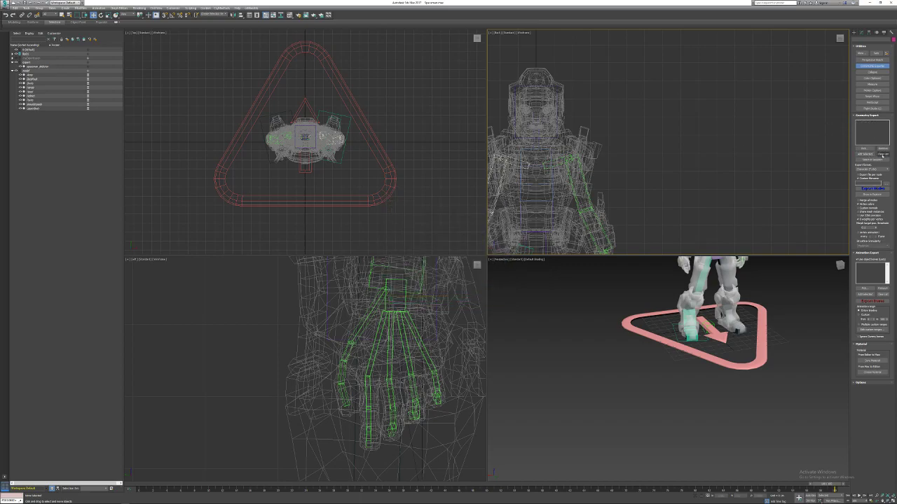
Add the rig's hip bone to the empty bone list of spaceman_skeleton's Skin modifier.
middle_drag(695, 278, 661, 306)
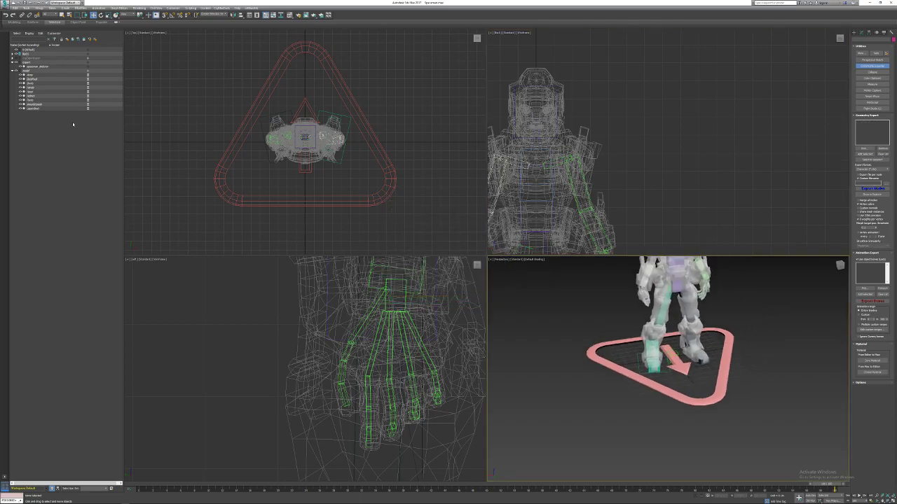
click(47, 66)
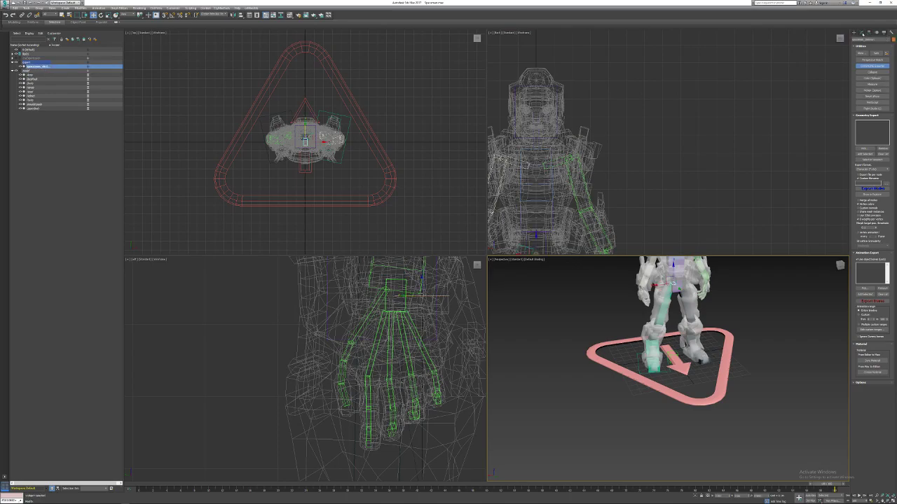
click(861, 32)
click(869, 160)
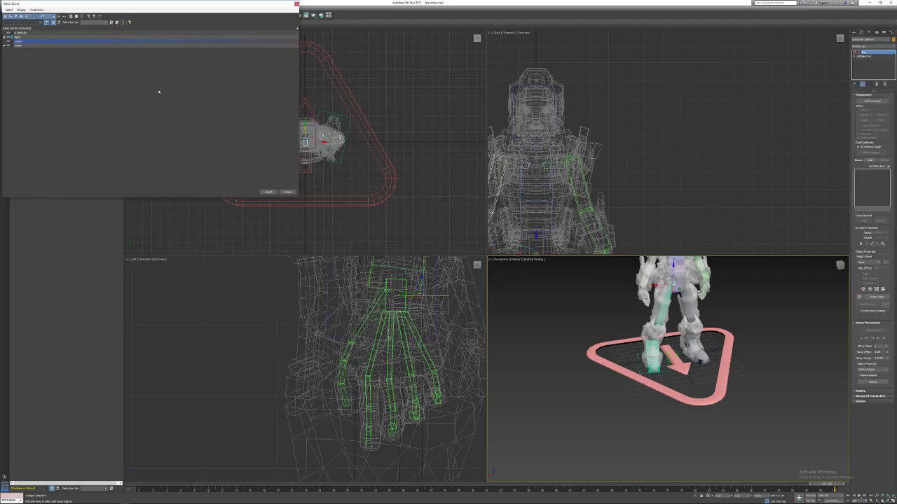
click(5, 36)
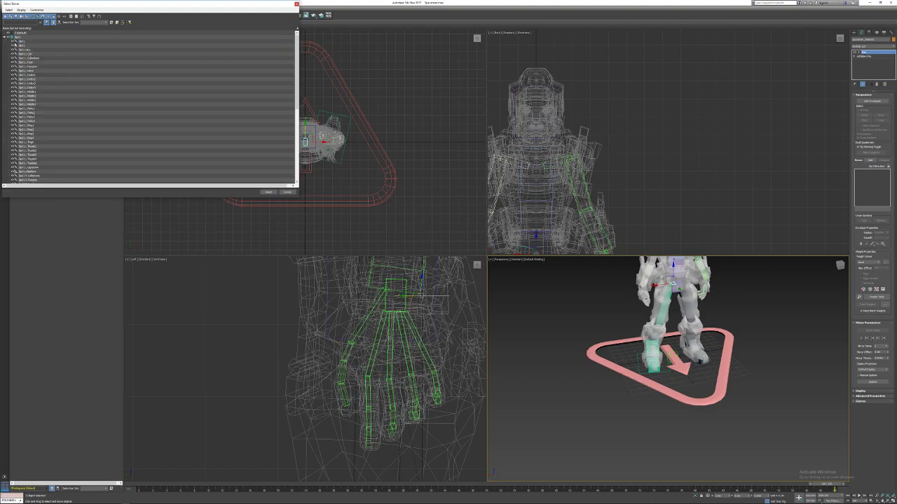
click(42, 54)
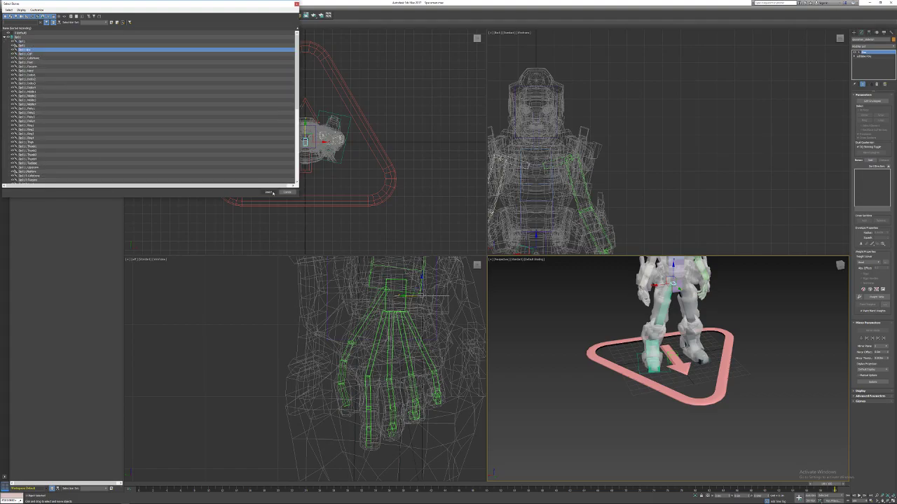
click(269, 192)
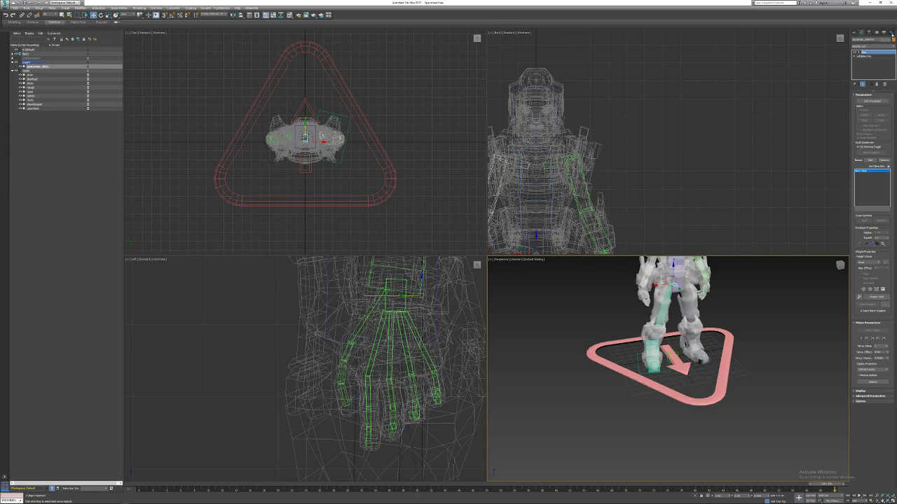
Re-export spaceman_skeleton with the updated skin, overwriting the existing skeleton file.
click(888, 33)
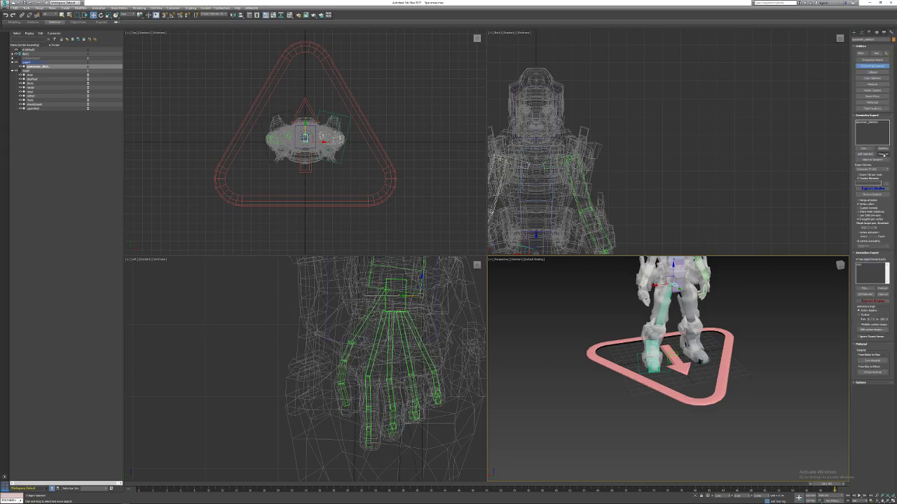
click(868, 192)
click(460, 275)
Switch to CRYENGINE and reload spaceman.cdf in the Character Tool to inspect the re-exported skeleton.
key(alt+Tab)
click(139, 65)
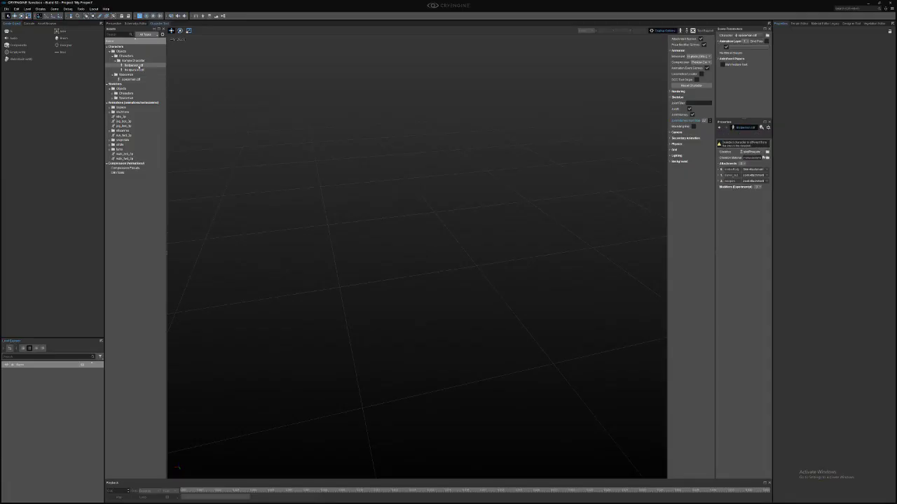
click(136, 70)
double_click(132, 75)
click(133, 79)
key(s)
right_drag(368, 138, 469, 174)
middle_drag(469, 174, 437, 189)
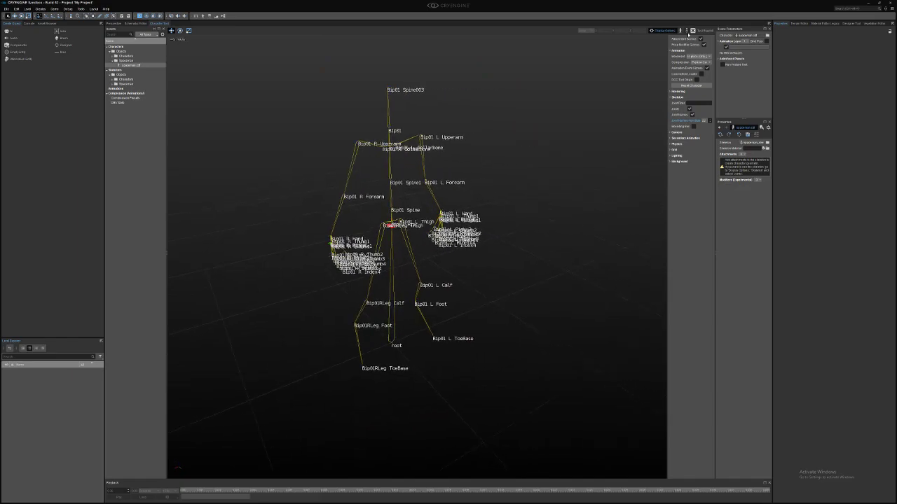
Save all changes in the Character Tool.
click(765, 26)
mouse_move(773, 29)
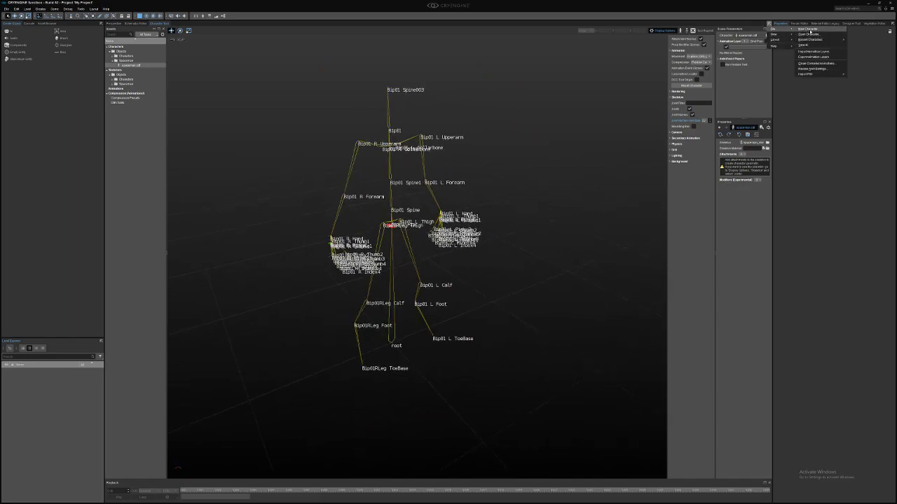
click(810, 46)
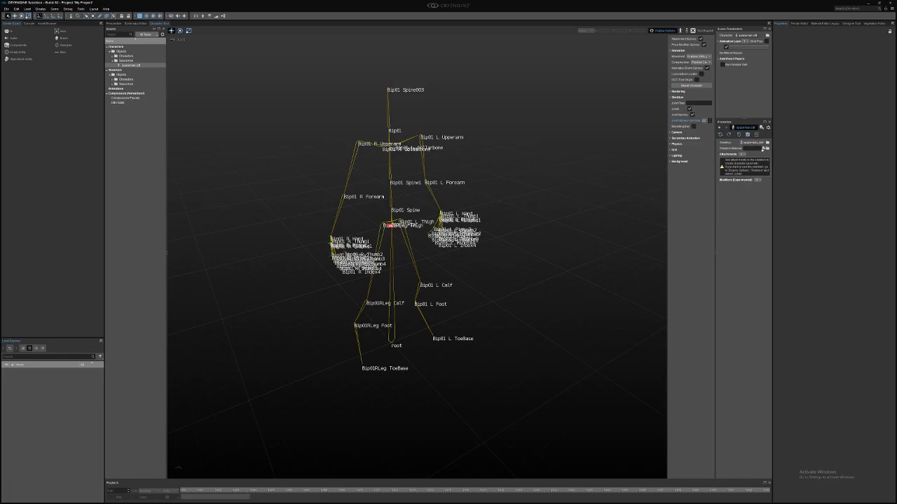
Add an attachment to spaceman.cdf and set its type to Skin Attachment.
click(741, 154)
click(738, 164)
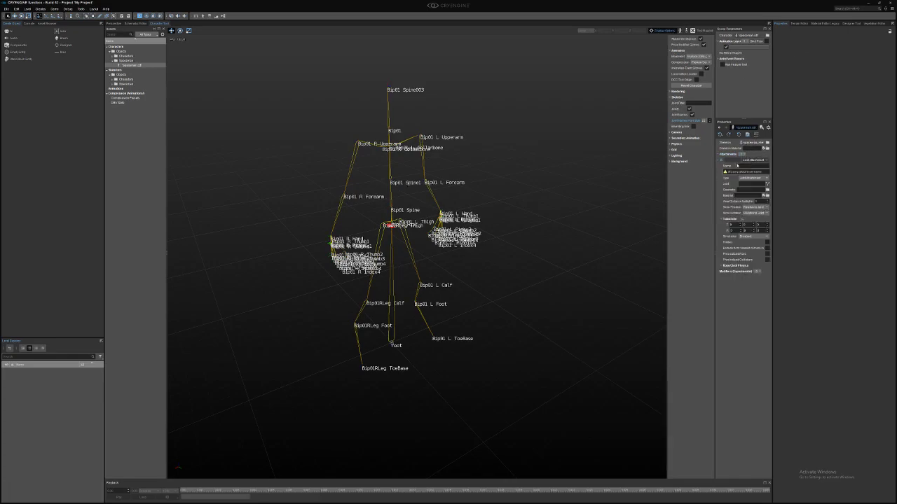
click(753, 178)
click(750, 189)
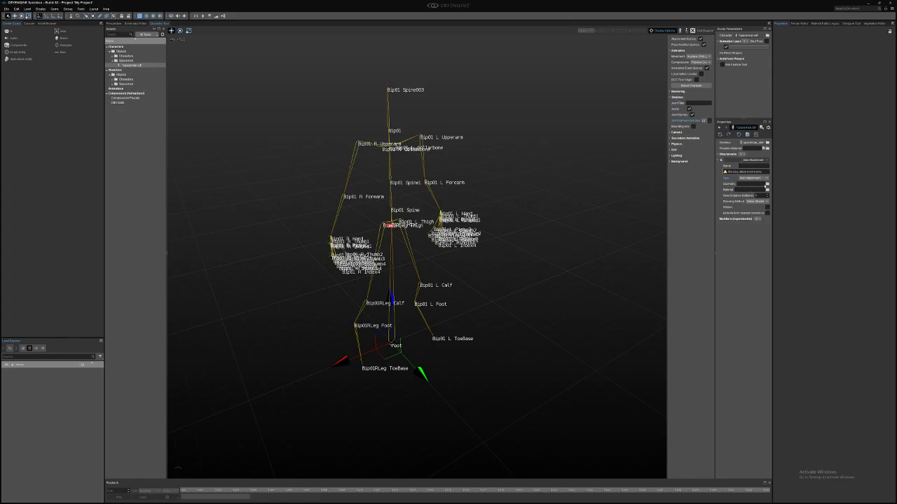
click(767, 184)
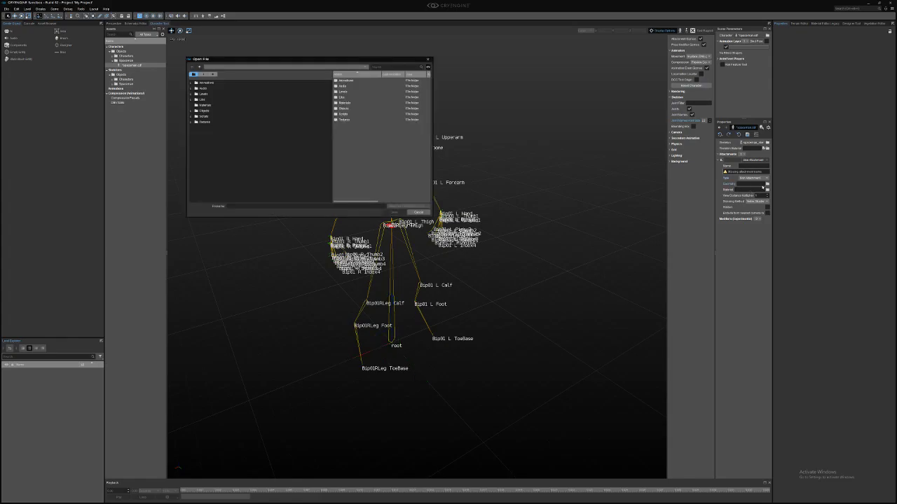
click(428, 60)
click(721, 160)
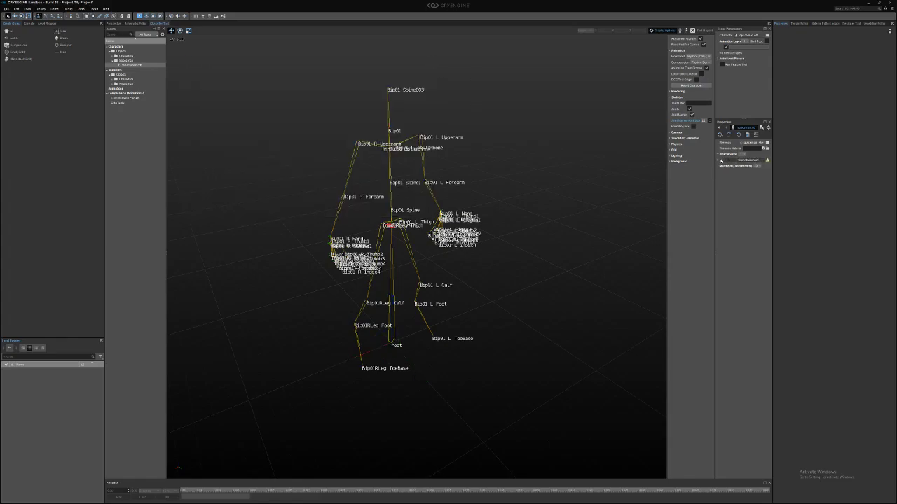